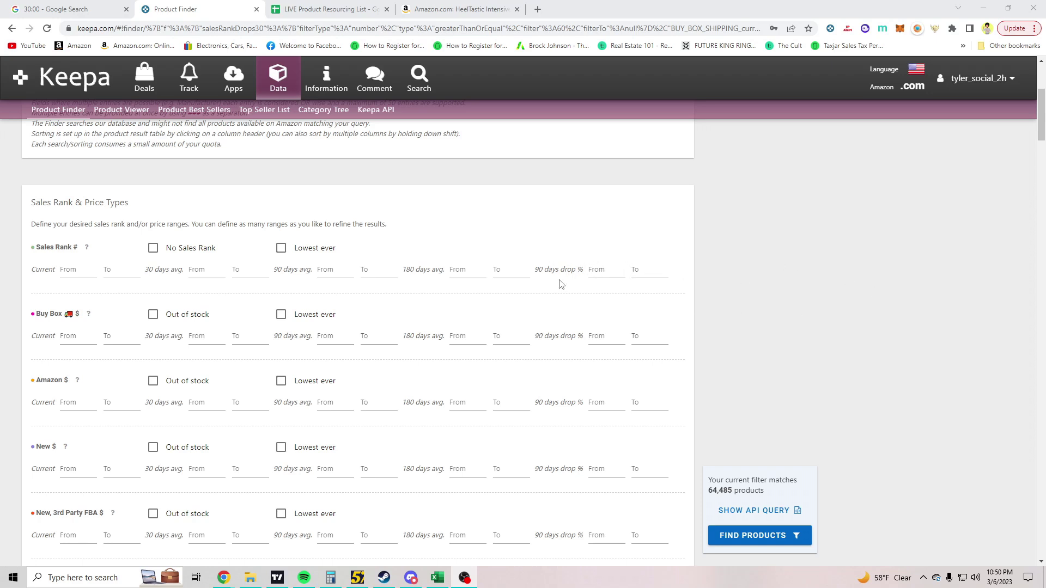
Set the Sales Rank filter's 90 days drop % range from -125 to -10.
{"action": "left_click_drag", "start_coordinate": [87, 247], "coordinate": [24, 245]}
{"action": "left_click", "coordinate": [24, 245]}
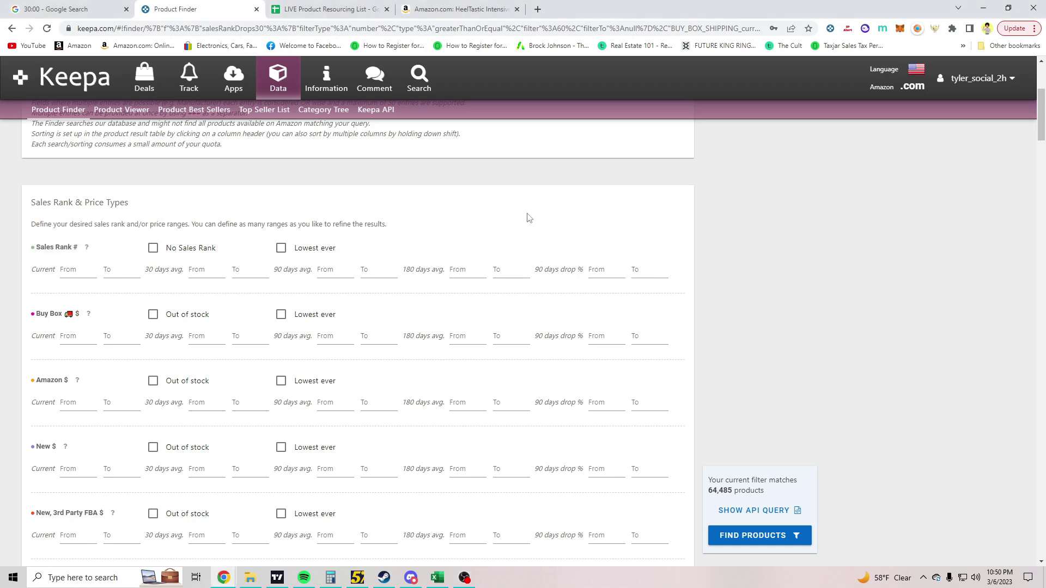
{"action": "left_click_drag", "start_coordinate": [537, 274], "coordinate": [581, 275]}
{"action": "left_click", "coordinate": [613, 272]}
{"action": "type", "text": "-125"}
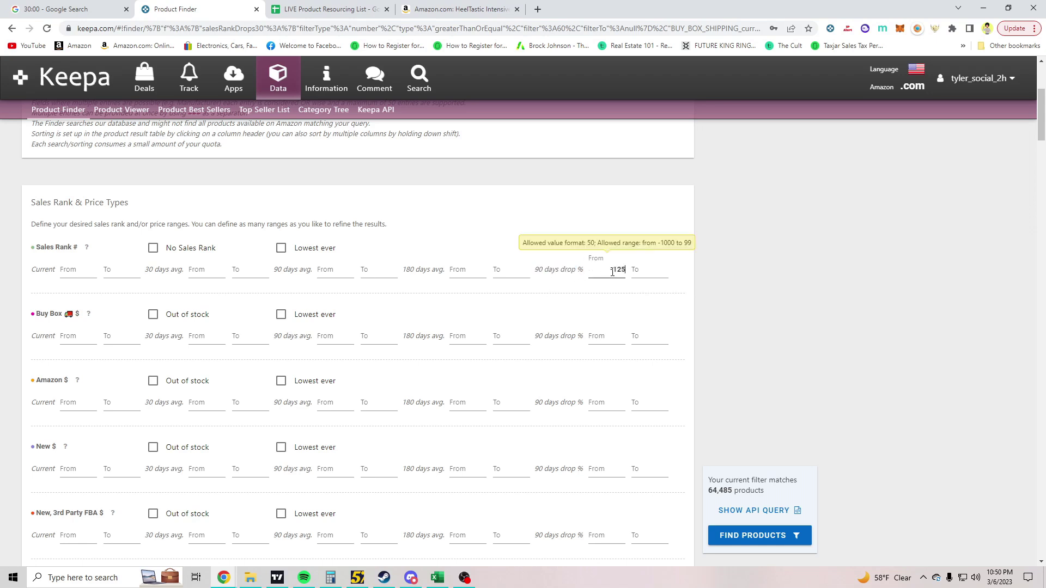
{"action": "left_click", "coordinate": [643, 269]}
{"action": "type", "text": "-10"}
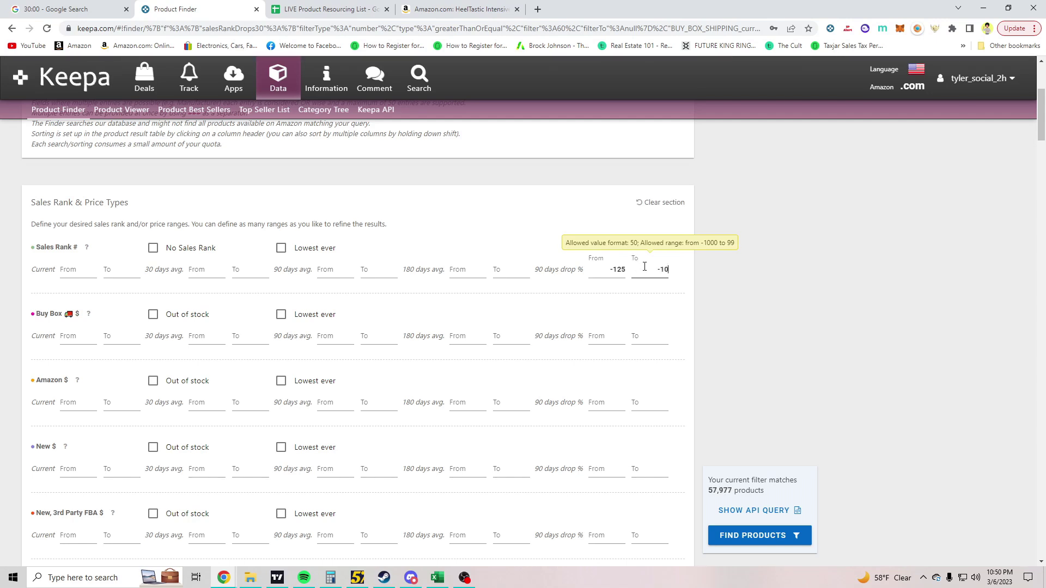
{"action": "left_click", "coordinate": [535, 274]}
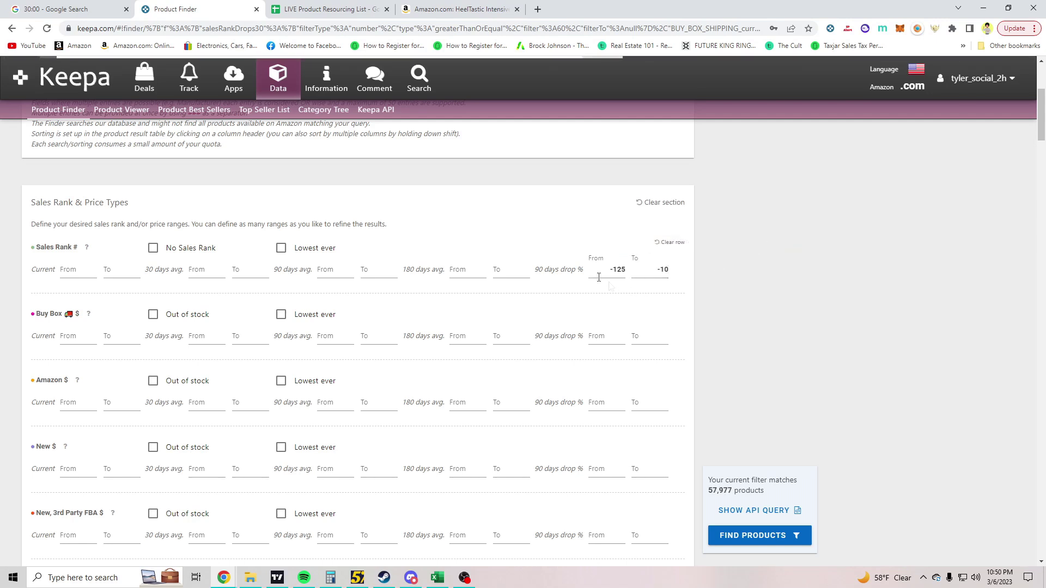
{"action": "left_click_drag", "start_coordinate": [534, 274], "coordinate": [571, 277]}
{"action": "left_click", "coordinate": [779, 278]}
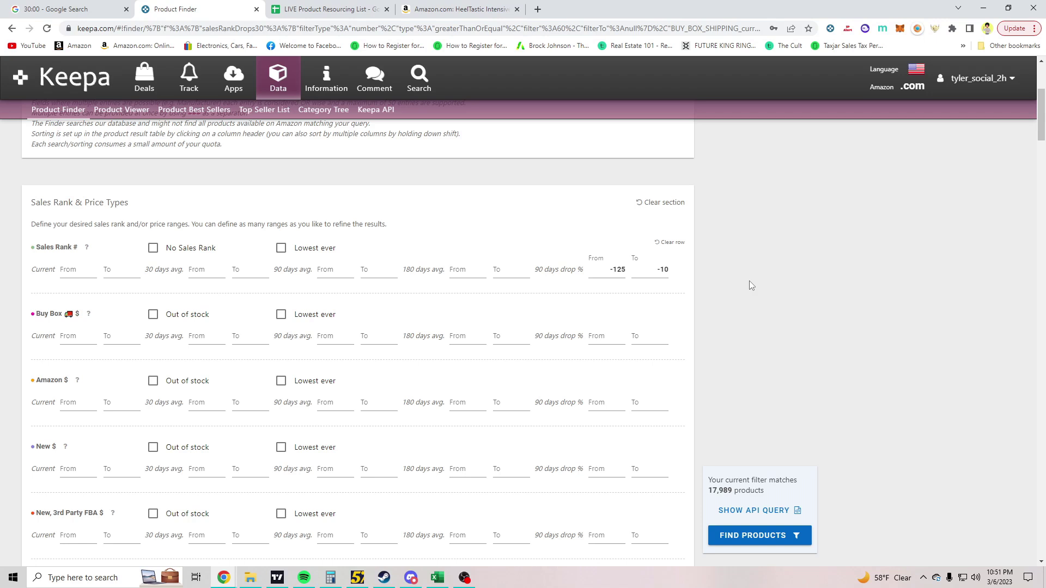
{"action": "left_click", "coordinate": [602, 276]}
{"action": "left_click", "coordinate": [711, 287]}
{"action": "left_click_drag", "start_coordinate": [533, 269], "coordinate": [573, 276]}
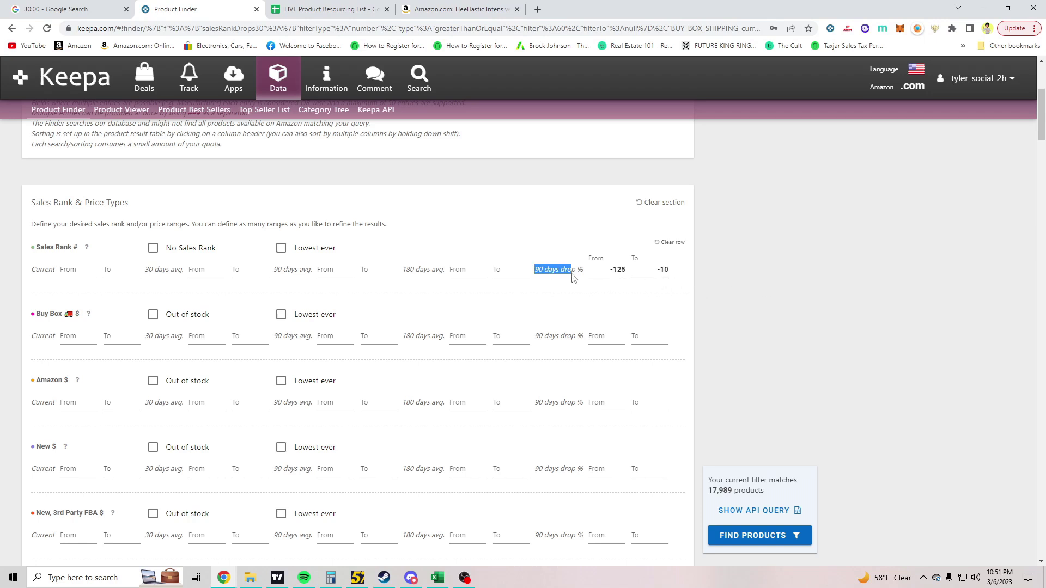
{"action": "left_click", "coordinate": [801, 261]}
Set the minimum count of retrieved live New, FBA offers to 5.
{"action": "scroll", "coordinate": [804, 290], "scroll_direction": "down", "scroll_amount": 3}
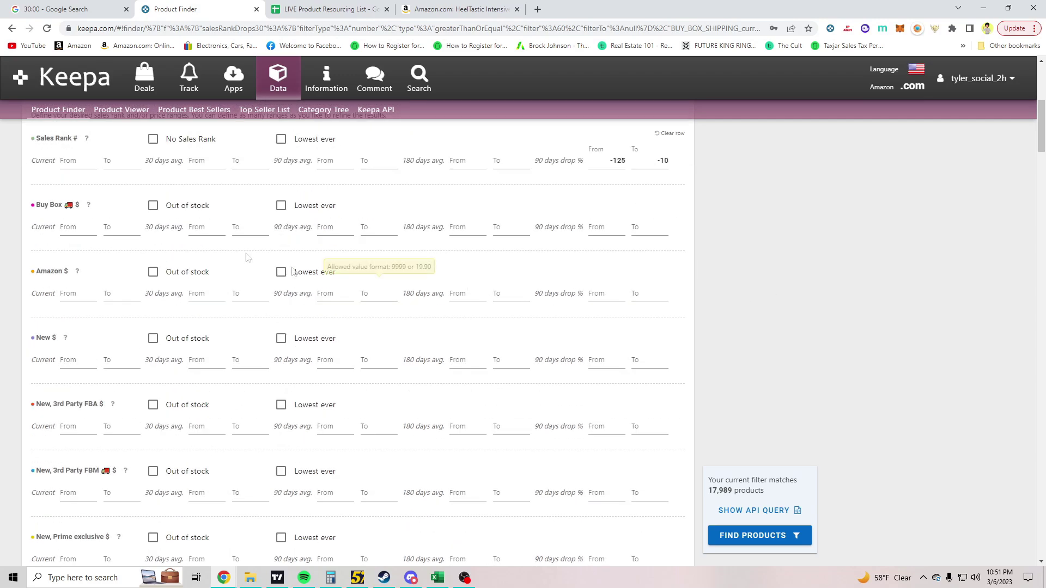
{"action": "scroll", "coordinate": [93, 281], "scroll_direction": "up", "scroll_amount": 2}
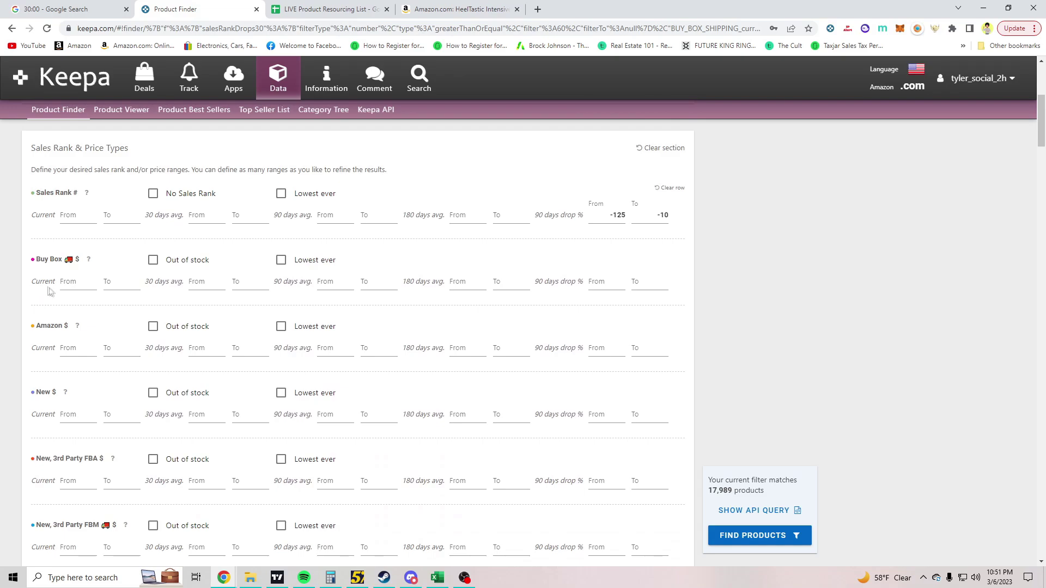
{"action": "scroll", "coordinate": [47, 292], "scroll_direction": "down", "scroll_amount": 3}
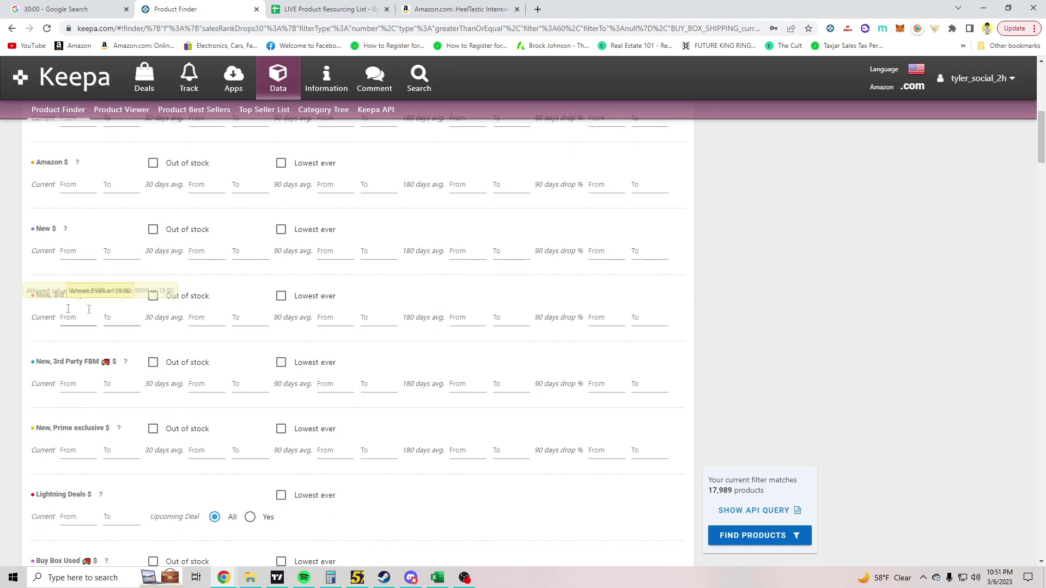
{"action": "scroll", "coordinate": [61, 317], "scroll_direction": "down", "scroll_amount": 7}
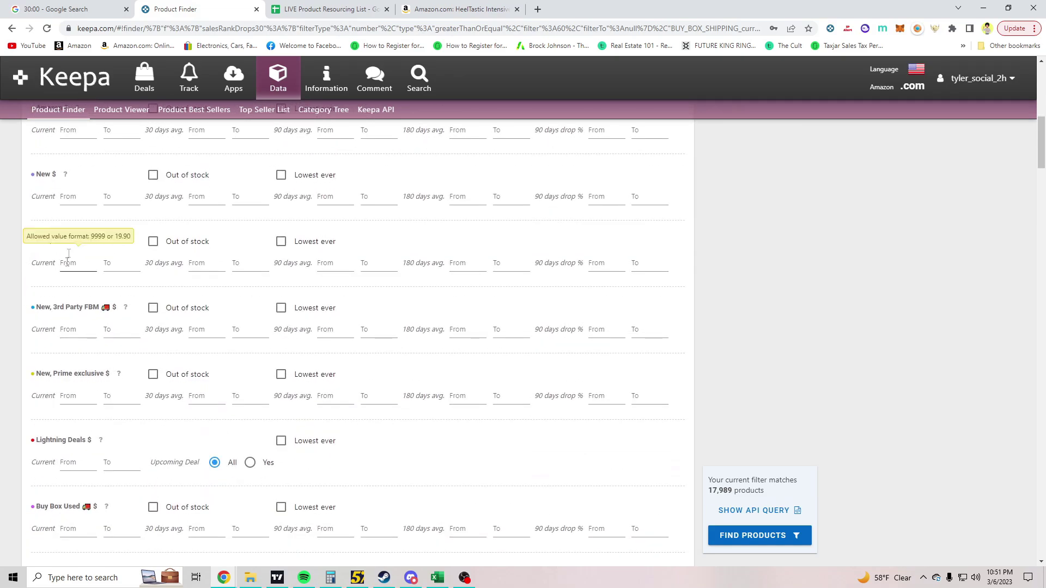
{"action": "scroll", "coordinate": [49, 299], "scroll_direction": "down", "scroll_amount": 15}
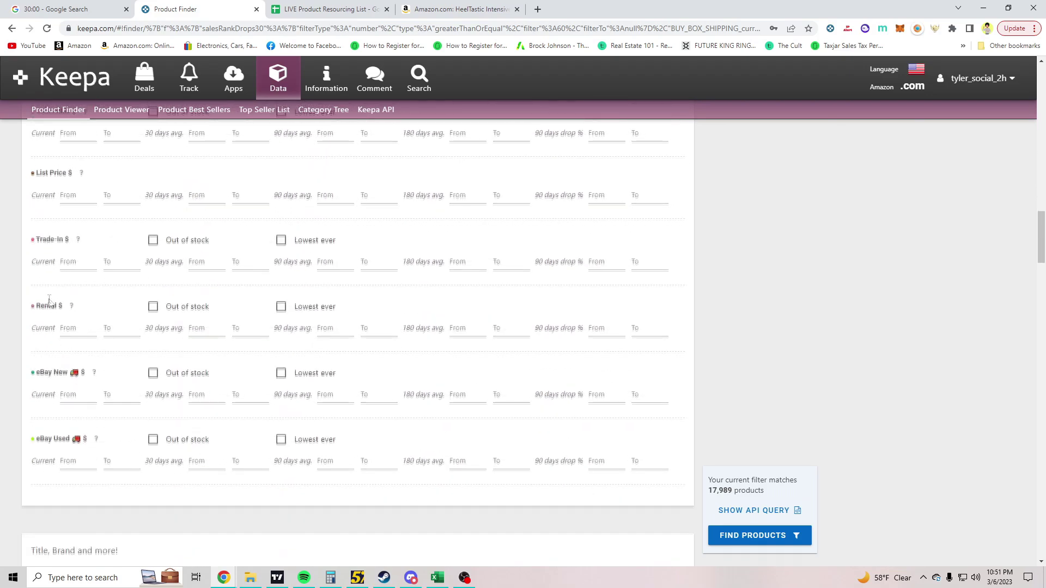
{"action": "scroll", "coordinate": [122, 335], "scroll_direction": "down", "scroll_amount": 6}
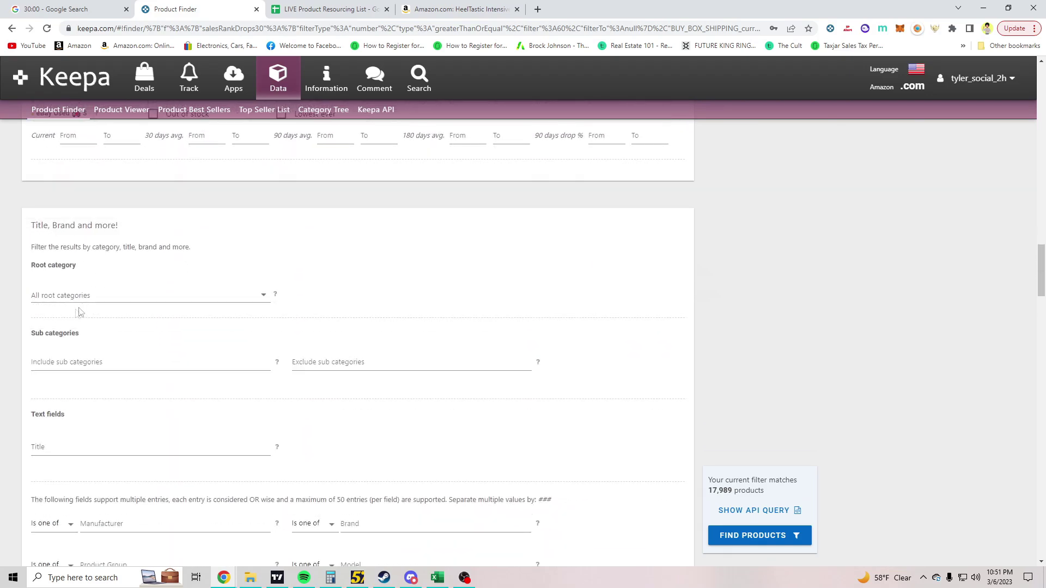
{"action": "scroll", "coordinate": [120, 320], "scroll_direction": "down", "scroll_amount": 8}
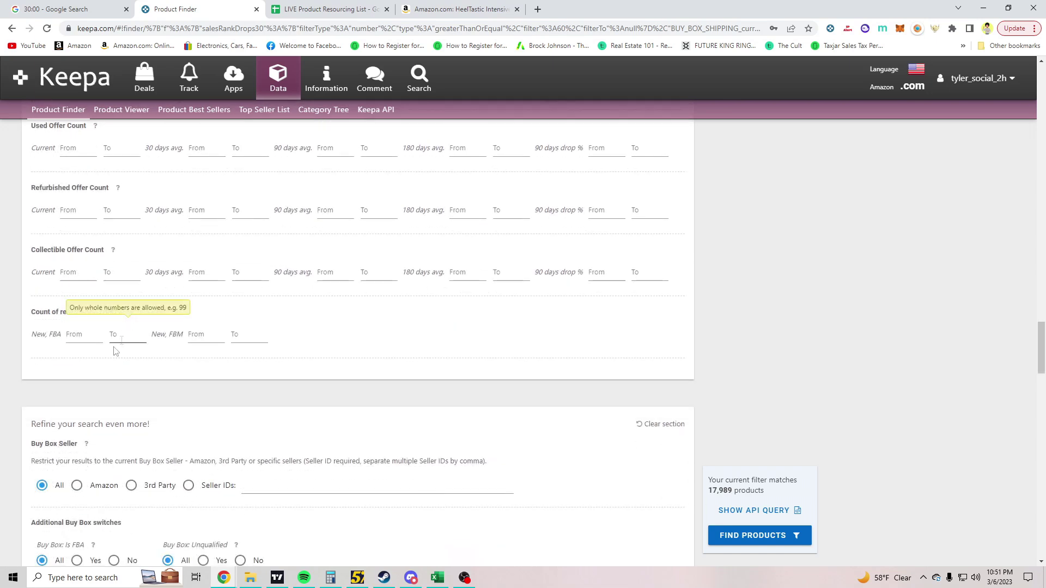
{"action": "type", "text": "5"}
Restrict the Seller filter to the comma-separated seller IDs joined in the Excel workbook.
{"action": "scroll", "coordinate": [66, 373], "scroll_direction": "down", "scroll_amount": 2}
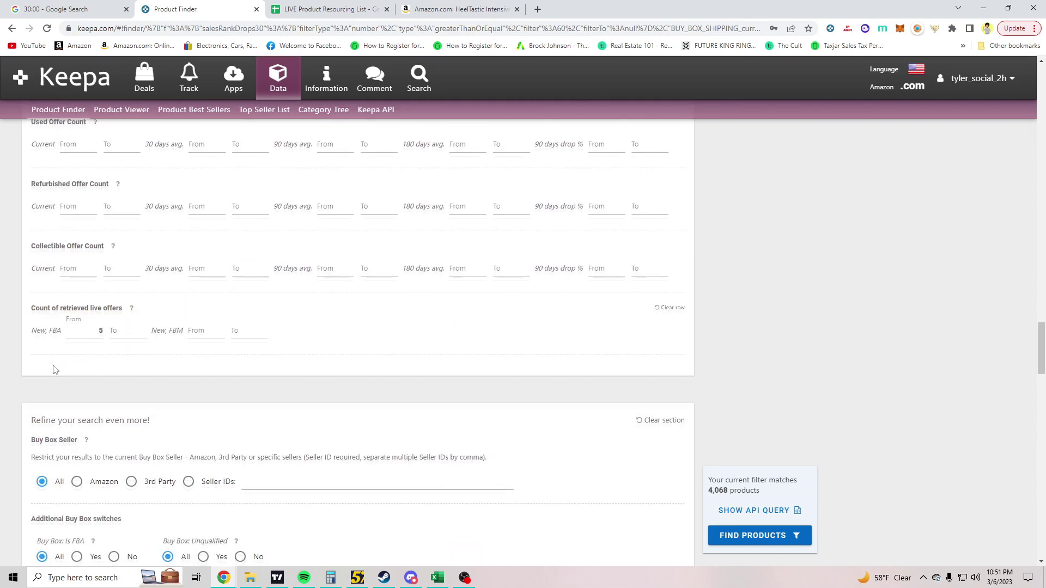
{"action": "scroll", "coordinate": [88, 319], "scroll_direction": "down", "scroll_amount": 8}
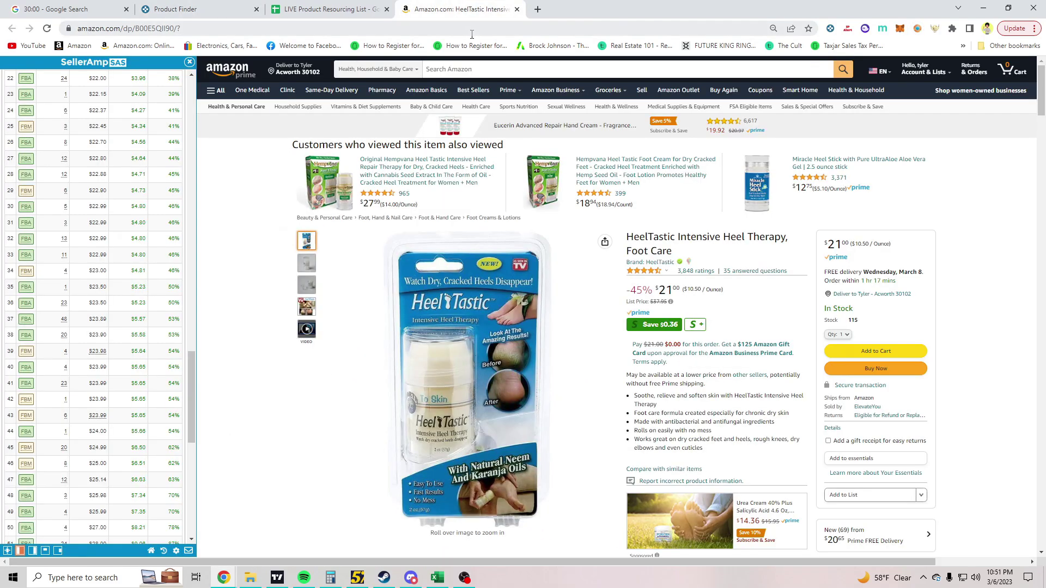
{"action": "left_click", "coordinate": [468, 9]}
{"action": "left_click", "coordinate": [211, 6]}
{"action": "left_click", "coordinate": [437, 578]}
{"action": "scroll", "coordinate": [280, 338], "scroll_direction": "down", "scroll_amount": 8}
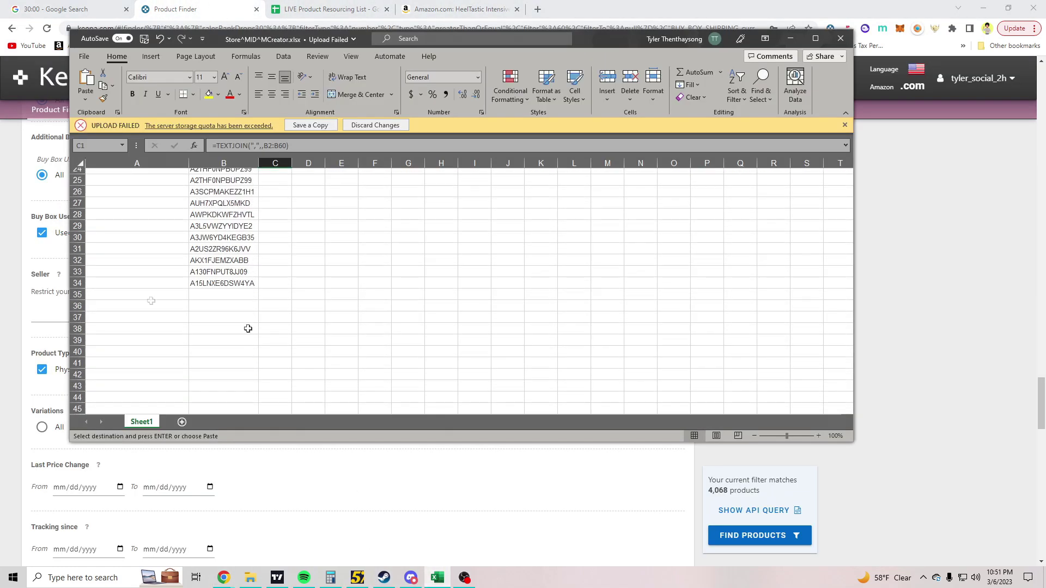
{"action": "left_click", "coordinate": [426, 581]}
{"action": "left_click", "coordinate": [115, 317]}
{"action": "type", "text": "A20E1ZRE80GS4I,A42CJF6AXS025,A3N13UKQZMEVGK,A9KQY261XJYY"}
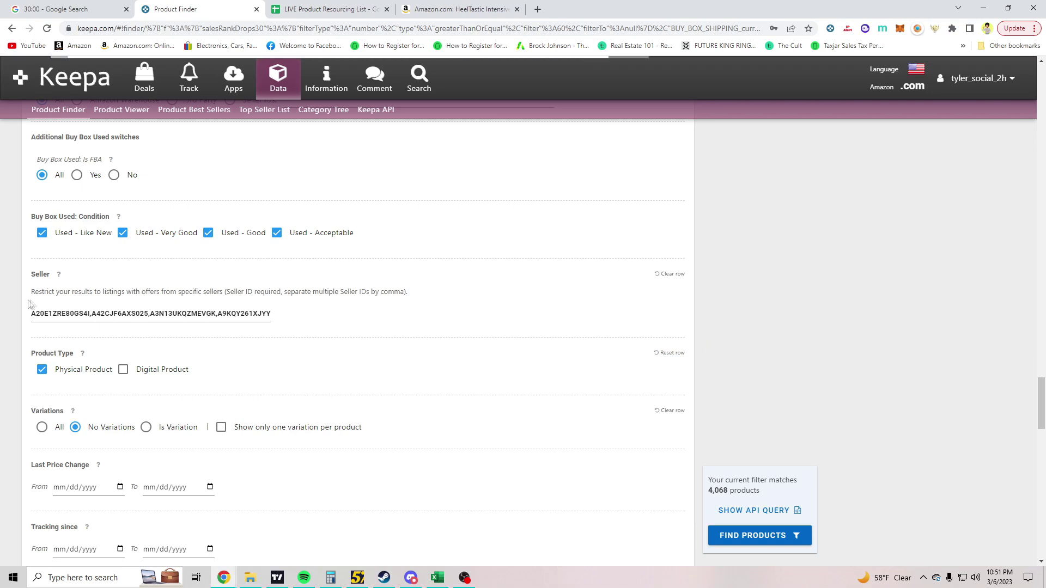
{"action": "double_click", "coordinate": [713, 490]}
{"action": "left_click", "coordinate": [765, 376]}
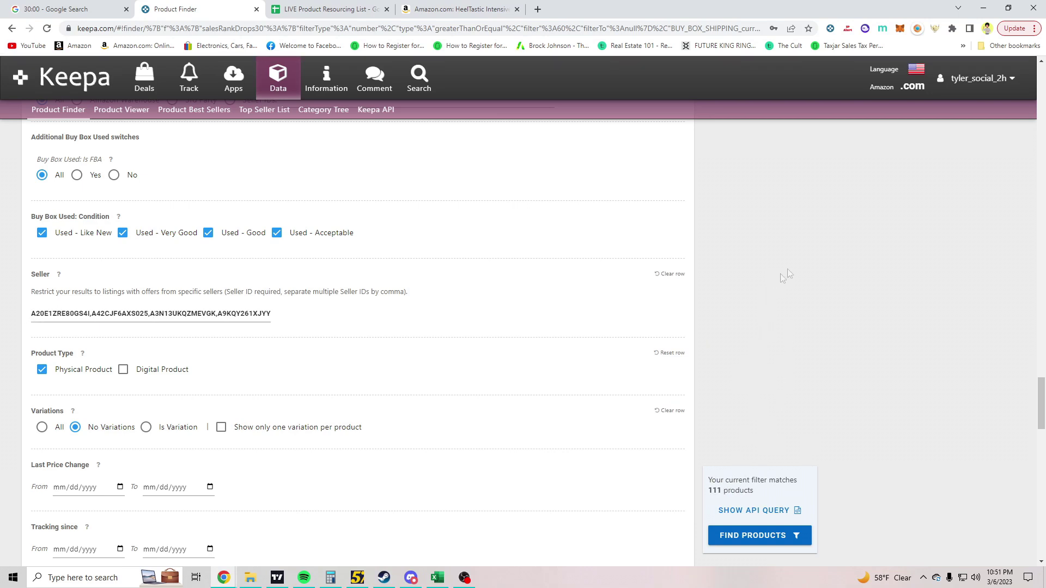
Set the minimum Sales Rank Drops for the last 30 days to 70.
{"action": "scroll", "coordinate": [780, 274], "scroll_direction": "down", "scroll_amount": 10}
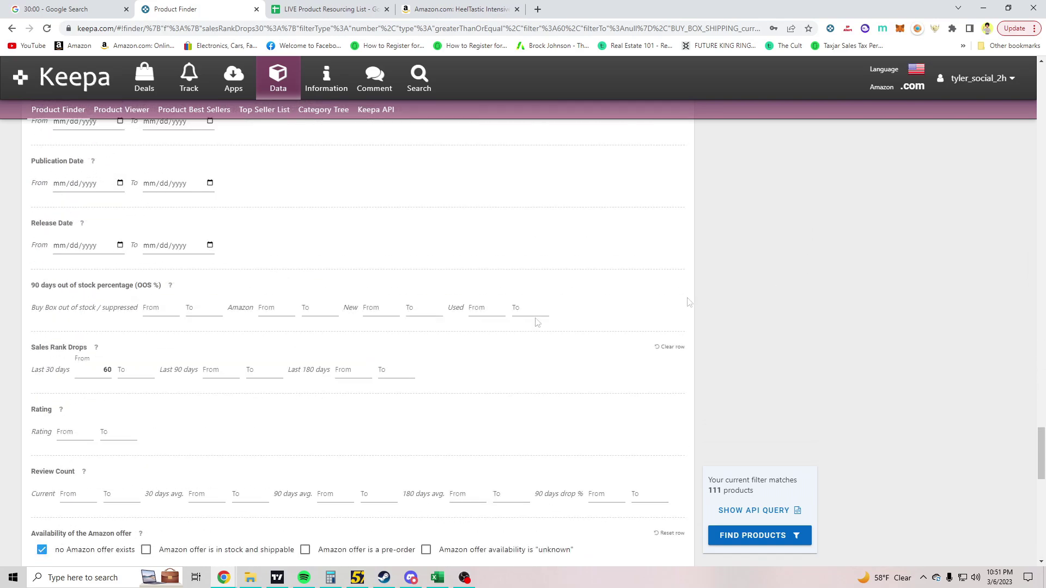
{"action": "left_click", "coordinate": [93, 370]}
{"action": "left_click_drag", "start_coordinate": [93, 371], "coordinate": [153, 370]}
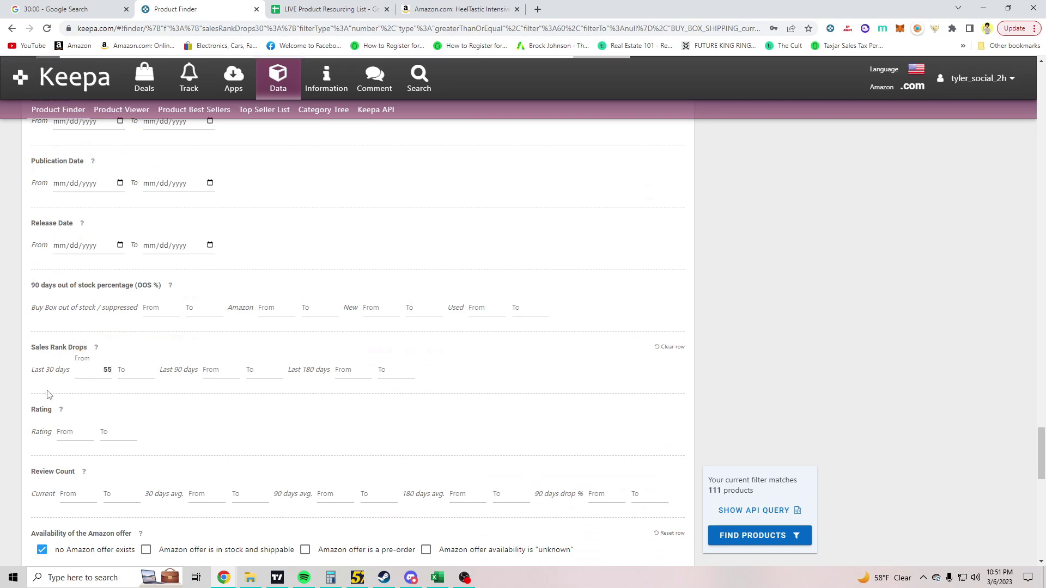
{"action": "left_click", "coordinate": [97, 373]}
{"action": "left_click_drag", "start_coordinate": [97, 372], "coordinate": [160, 378]}
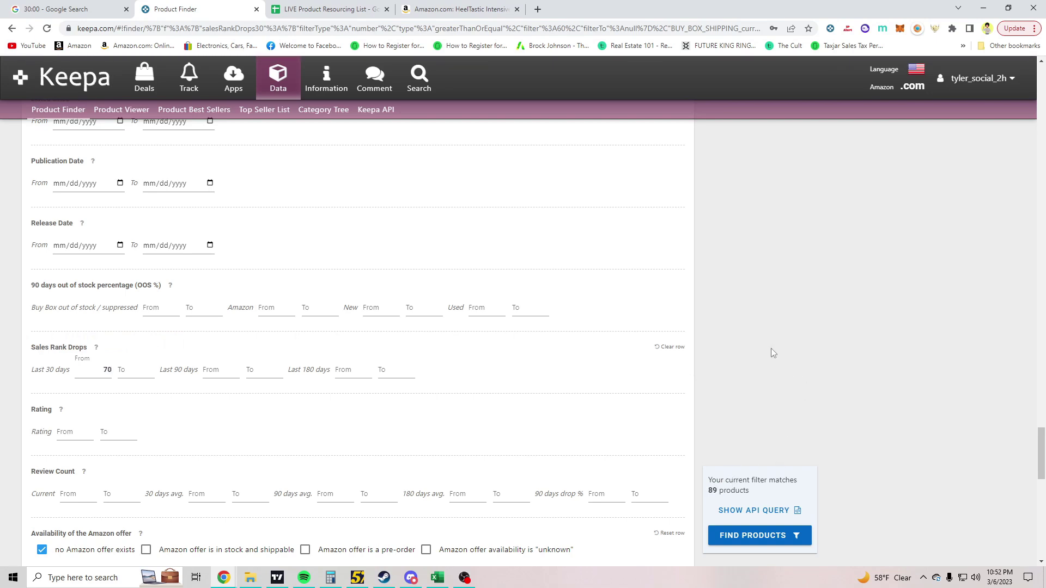
Review the filter settings from Amazon offer availability and the remaining sections back up to Sales Rank & Price Types.
{"action": "scroll", "coordinate": [770, 348], "scroll_direction": "down", "scroll_amount": 3}
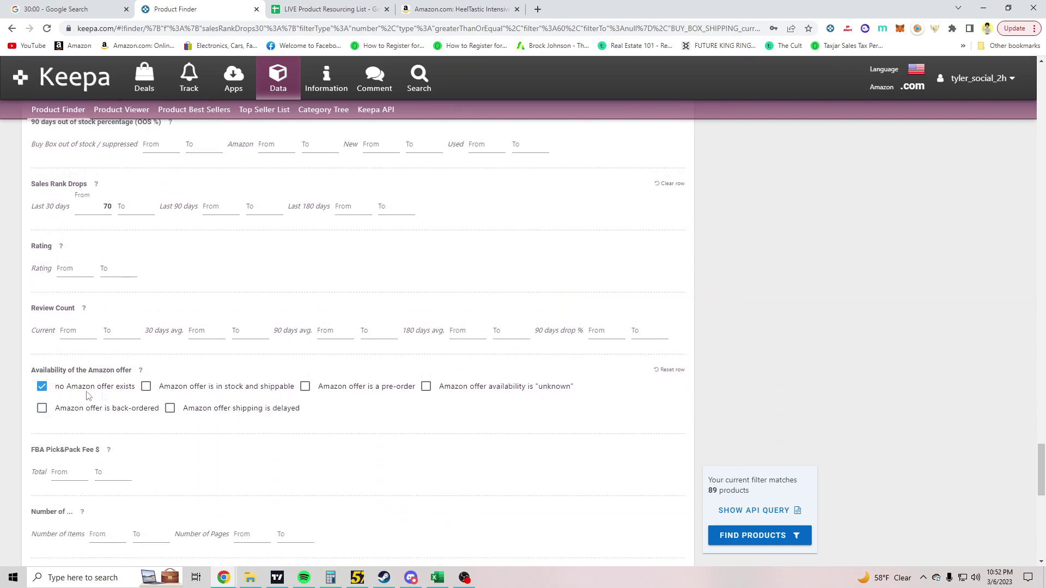
{"action": "scroll", "coordinate": [88, 396], "scroll_direction": "down", "scroll_amount": 9}
{"action": "scroll", "coordinate": [369, 320], "scroll_direction": "down", "scroll_amount": 2}
{"action": "scroll", "coordinate": [319, 345], "scroll_direction": "up", "scroll_amount": 12}
{"action": "scroll", "coordinate": [228, 378], "scroll_direction": "up", "scroll_amount": 7}
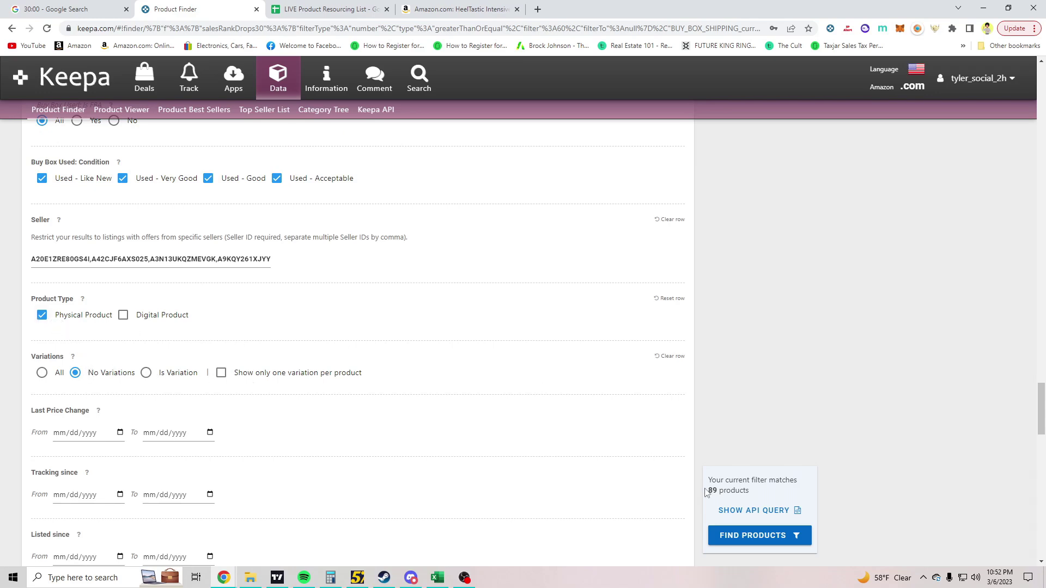
{"action": "scroll", "coordinate": [757, 401], "scroll_direction": "up", "scroll_amount": 10}
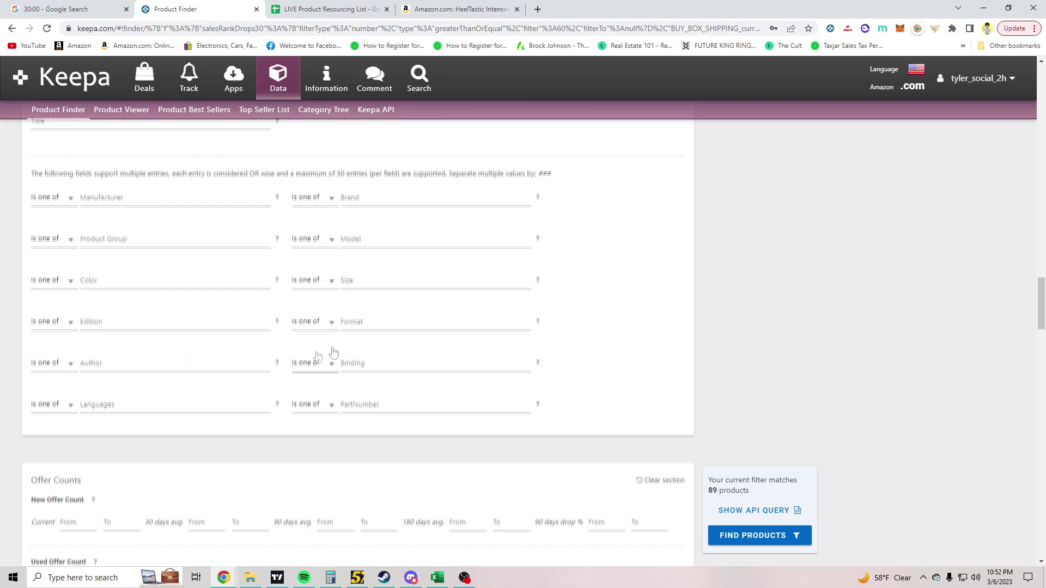
{"action": "scroll", "coordinate": [333, 351], "scroll_direction": "up", "scroll_amount": 10}
{"action": "scroll", "coordinate": [123, 329], "scroll_direction": "up", "scroll_amount": 10}
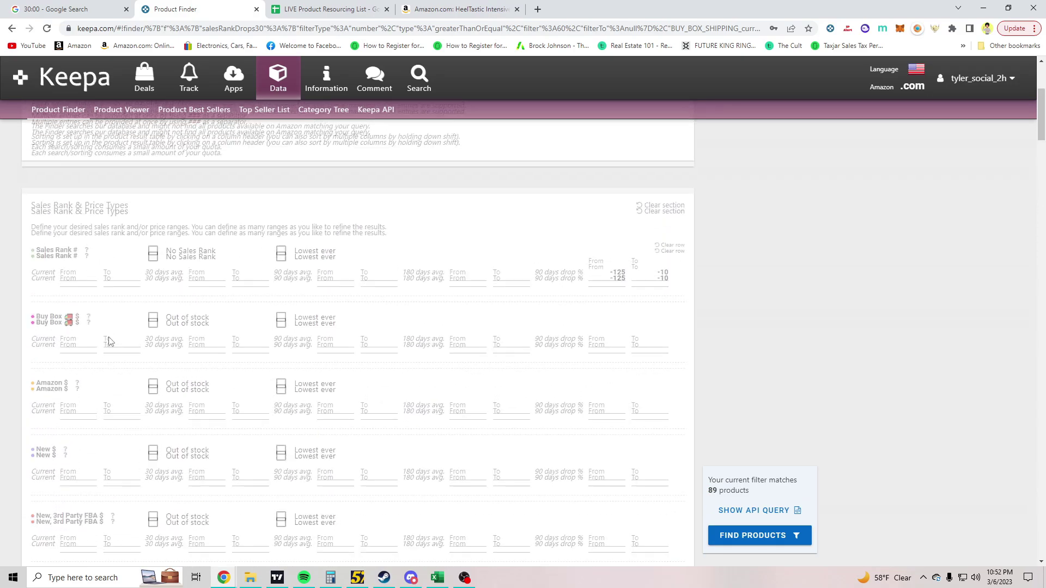
Try a minimum current price of 25 for New, 3rd Party FBA, and clear it again.
{"action": "scroll", "coordinate": [109, 341], "scroll_direction": "down", "scroll_amount": 3}
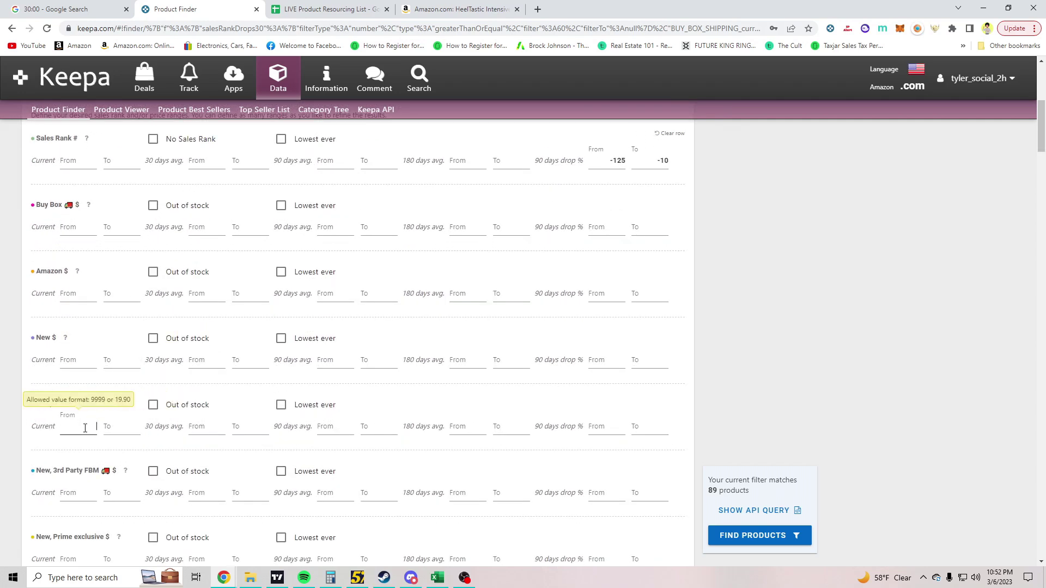
{"action": "left_click", "coordinate": [17, 433]}
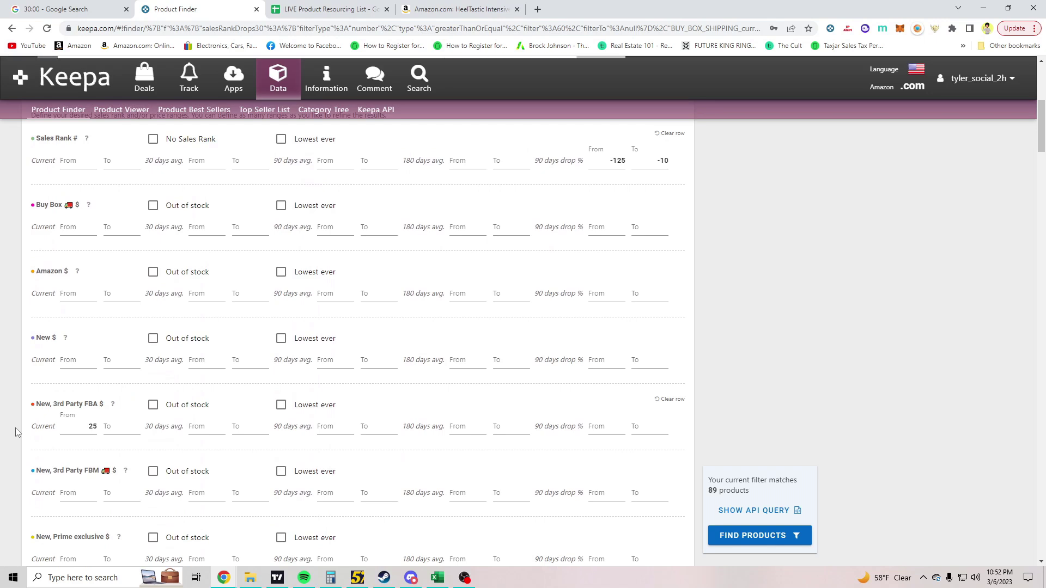
{"action": "double_click", "coordinate": [93, 426]}
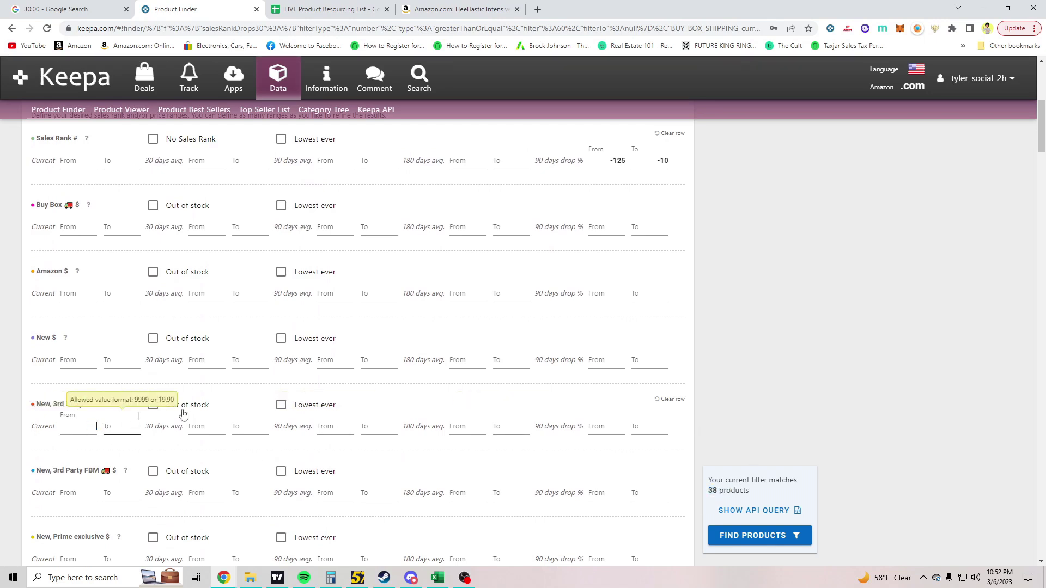
{"action": "left_click", "coordinate": [882, 299]}
{"action": "left_click_drag", "start_coordinate": [722, 490], "coordinate": [790, 382]}
{"action": "left_click", "coordinate": [773, 398]}
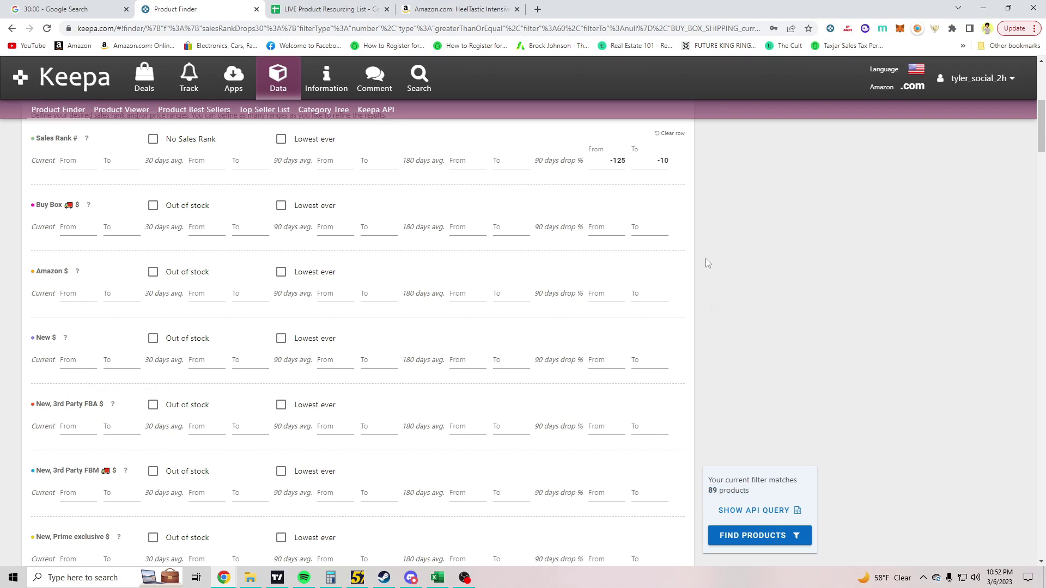
Run the product search with the current filters and start the 30-minute countdown timer in the Google page.
{"action": "left_click", "coordinate": [780, 536]}
{"action": "key", "text": "ctrl+1"}
{"action": "left_click", "coordinate": [154, 281]}
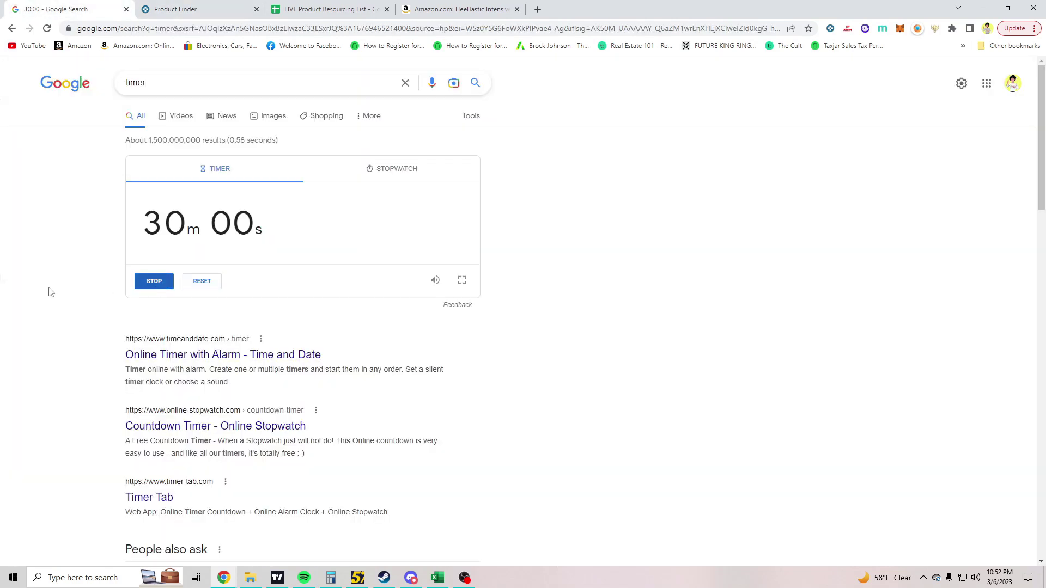
Close the HeelTastic Amazon listing and return to the Product Finder results.
{"action": "left_click", "coordinate": [453, 7]}
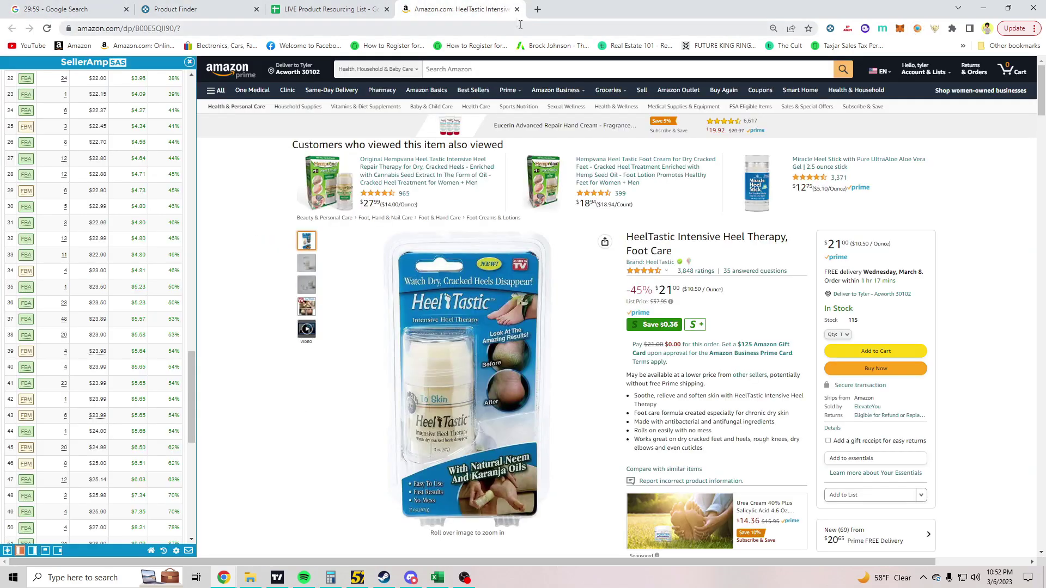
{"action": "left_click", "coordinate": [517, 10]}
{"action": "left_click", "coordinate": [199, 9]}
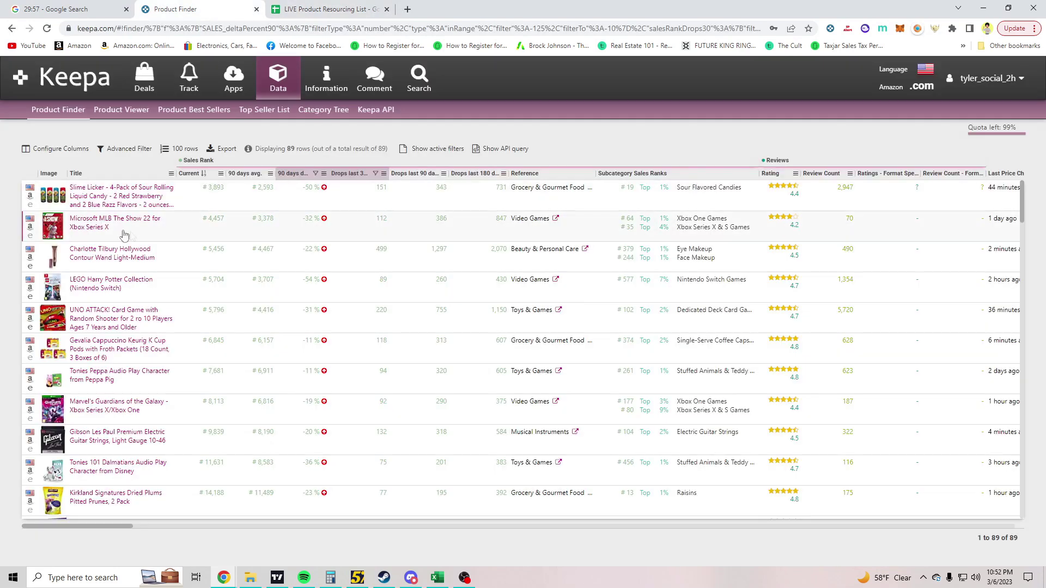
Open the Amazon listing of the Slime Licker 4-pack in a separate browser tab.
{"action": "middle_click", "coordinate": [63, 199]}
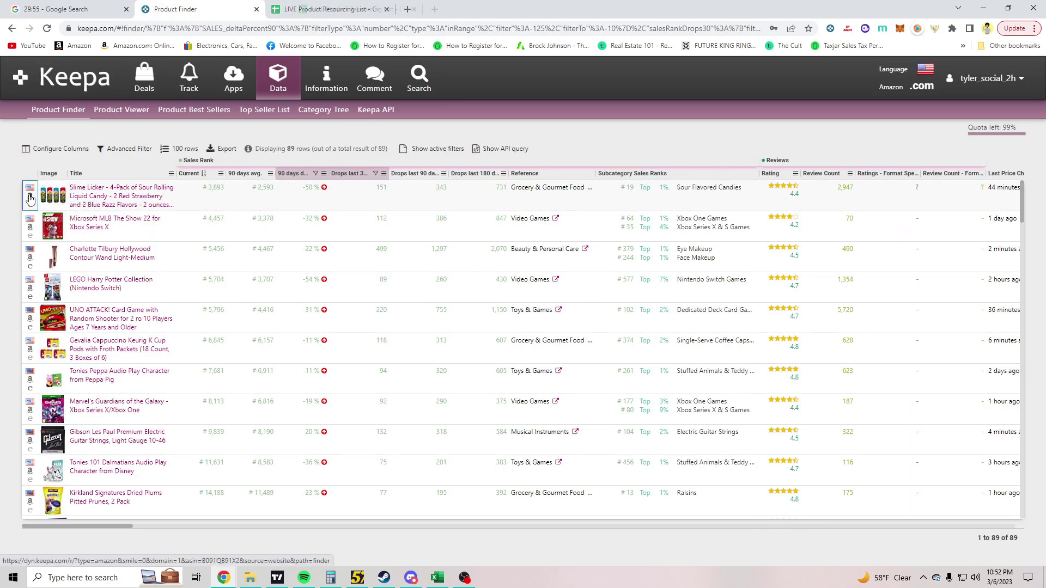
{"action": "mouse_move", "coordinate": [51, 230]}
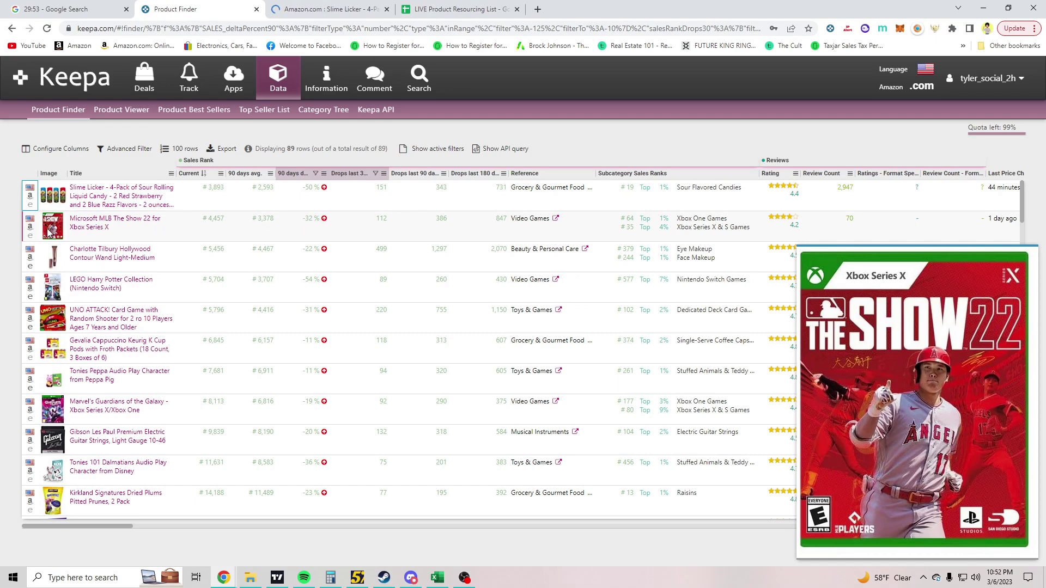
{"action": "mouse_move", "coordinate": [59, 259]}
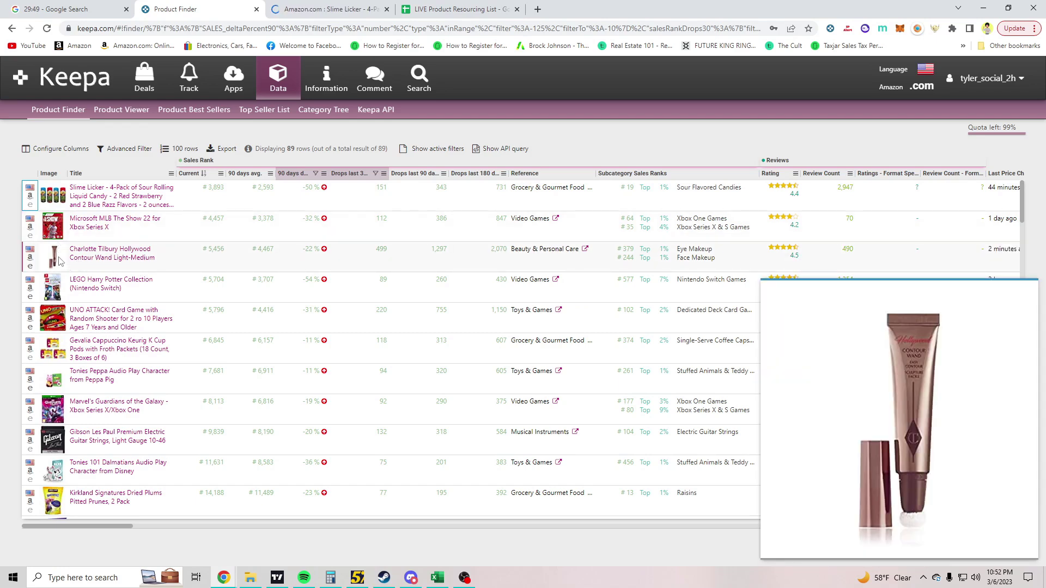
Open the Charlotte Tilbury contour wand's Amazon listing in a separate tab and move the LIVE Product Resourcing List tab beside the Google Search tab.
{"action": "middle_click", "coordinate": [30, 257]}
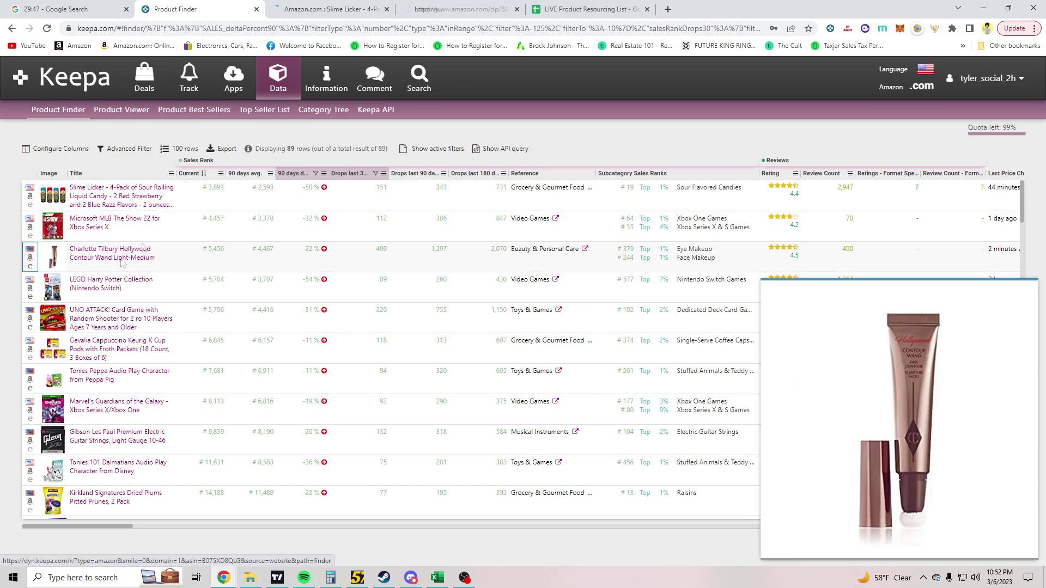
{"action": "key", "text": "ctrl+9"}
{"action": "key", "text": "ctrl+shift+Page_Up"}
{"action": "key", "text": "ctrl+shift+Page_Up"}
{"action": "key", "text": "ctrl+shift+Page_Up"}
Check the SellerAmp figures on the Charlotte Tilbury contour wand listing and close that listing.
{"action": "left_click", "coordinate": [493, 7]}
{"action": "key", "text": "ctrl+Page_Down"}
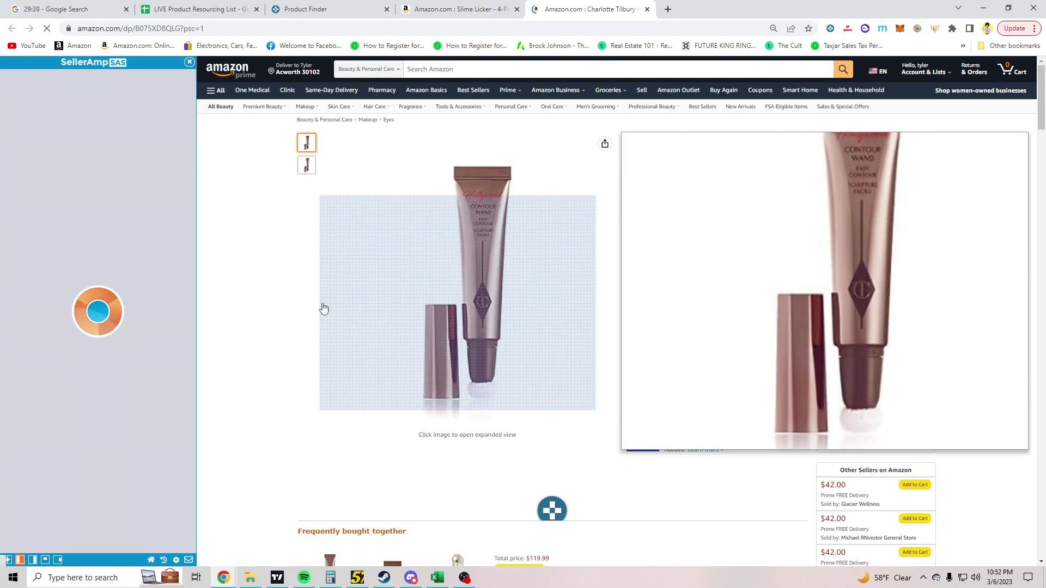
{"action": "left_click", "coordinate": [91, 230]}
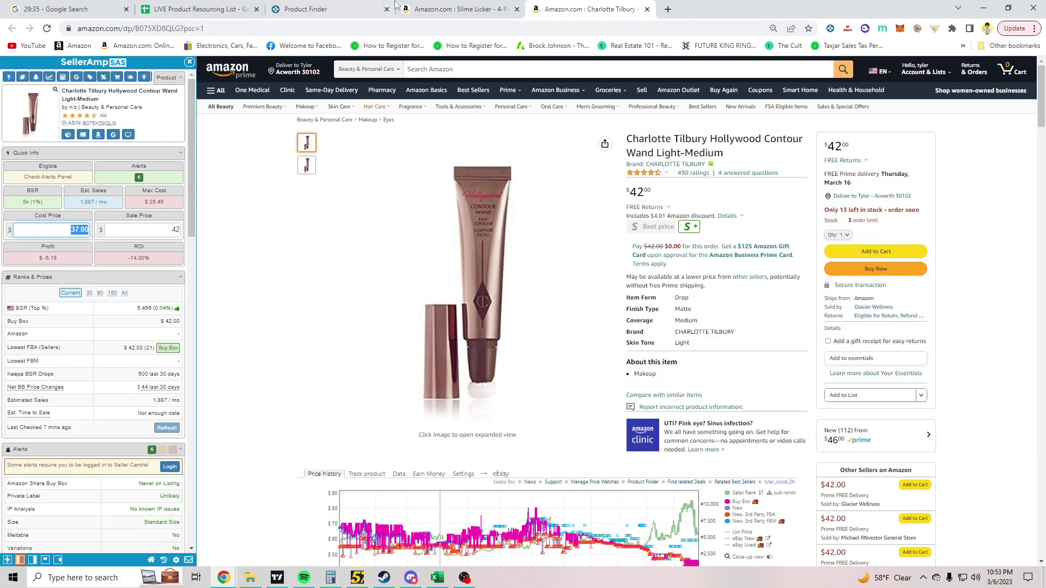
{"action": "key", "text": "ctrl+w"}
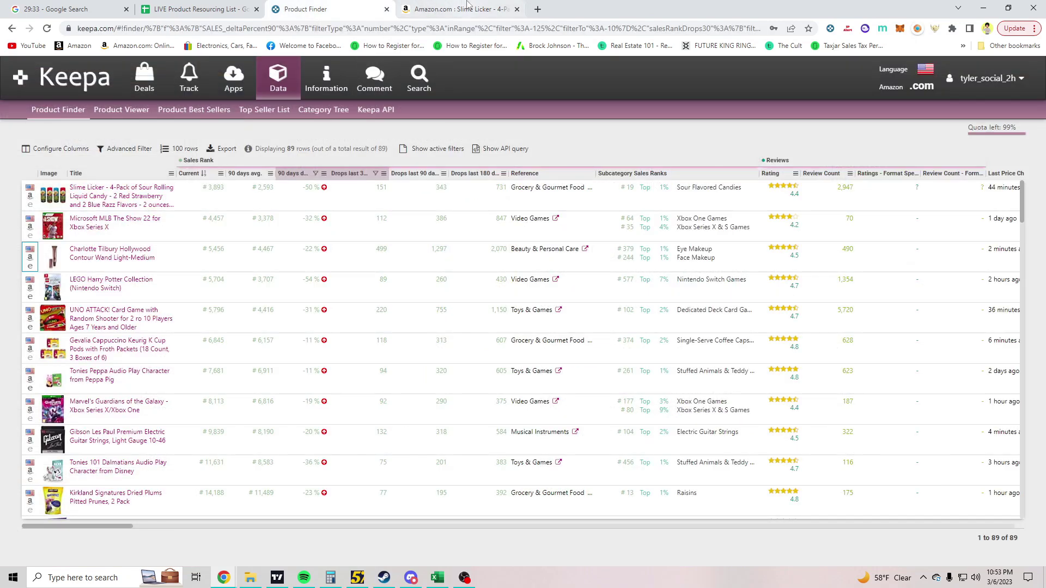
Review the Slime Licker 4-pack's price history and SellerAmp figures, close its listing and return to the Product Finder results.
{"action": "key", "text": "ctrl+Tab"}
{"action": "scroll", "coordinate": [408, 280], "scroll_direction": "down", "scroll_amount": 5}
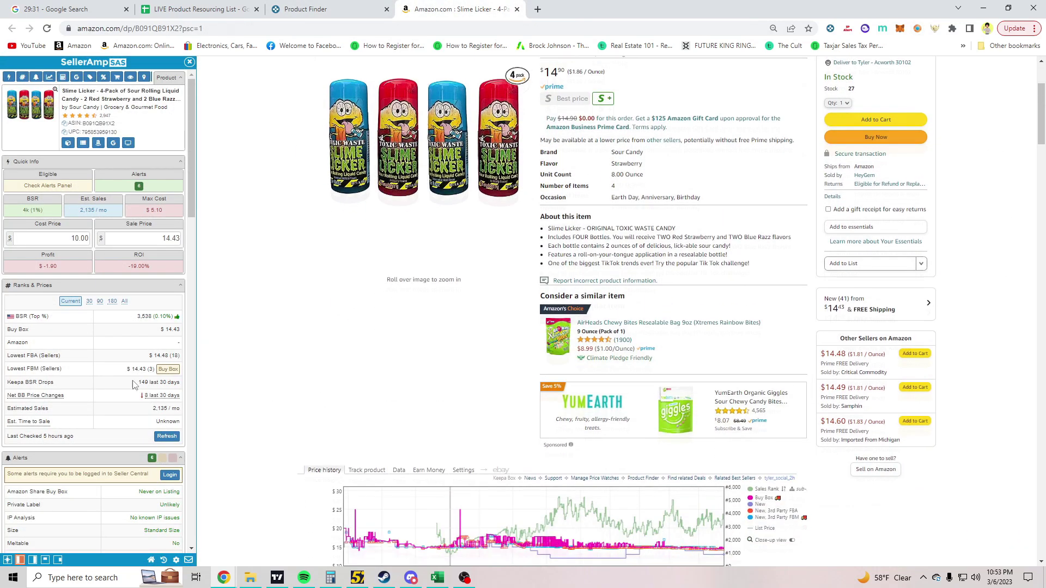
{"action": "scroll", "coordinate": [107, 367], "scroll_direction": "up", "scroll_amount": 2}
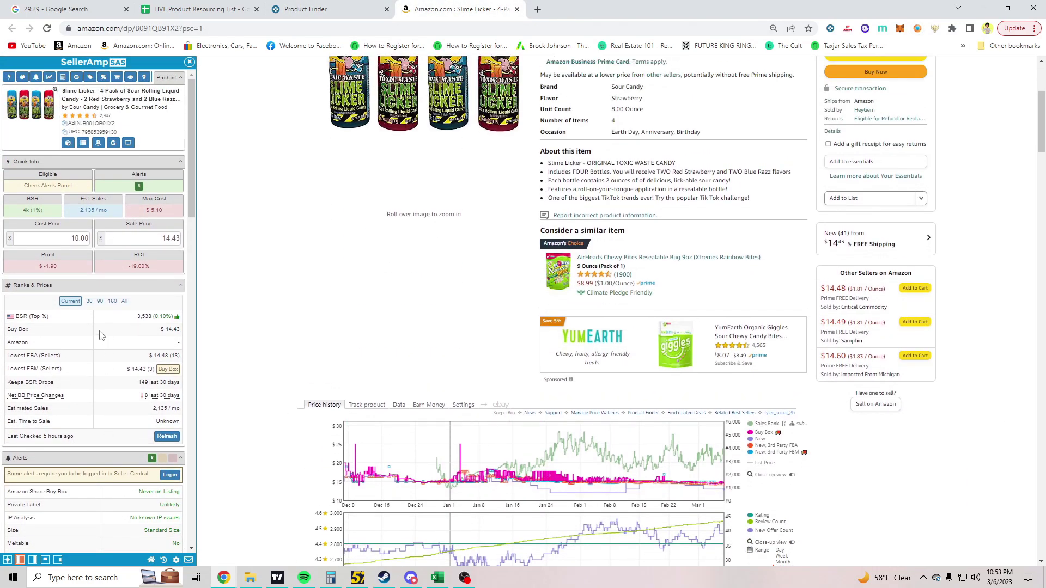
{"action": "scroll", "coordinate": [128, 325], "scroll_direction": "down", "scroll_amount": 10}
{"action": "scroll", "coordinate": [128, 326], "scroll_direction": "up", "scroll_amount": 10}
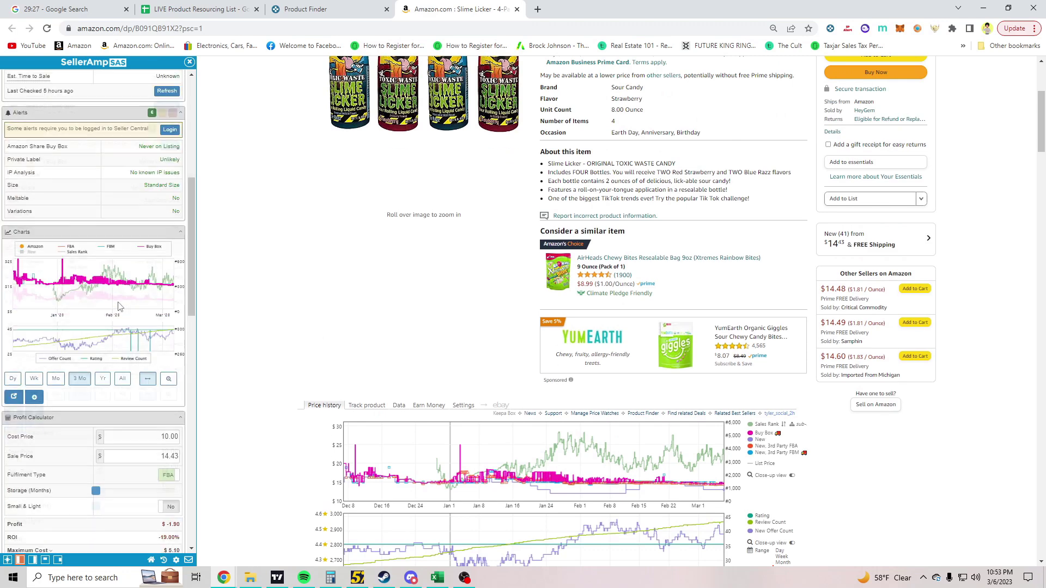
{"action": "left_click", "coordinate": [333, 8]}
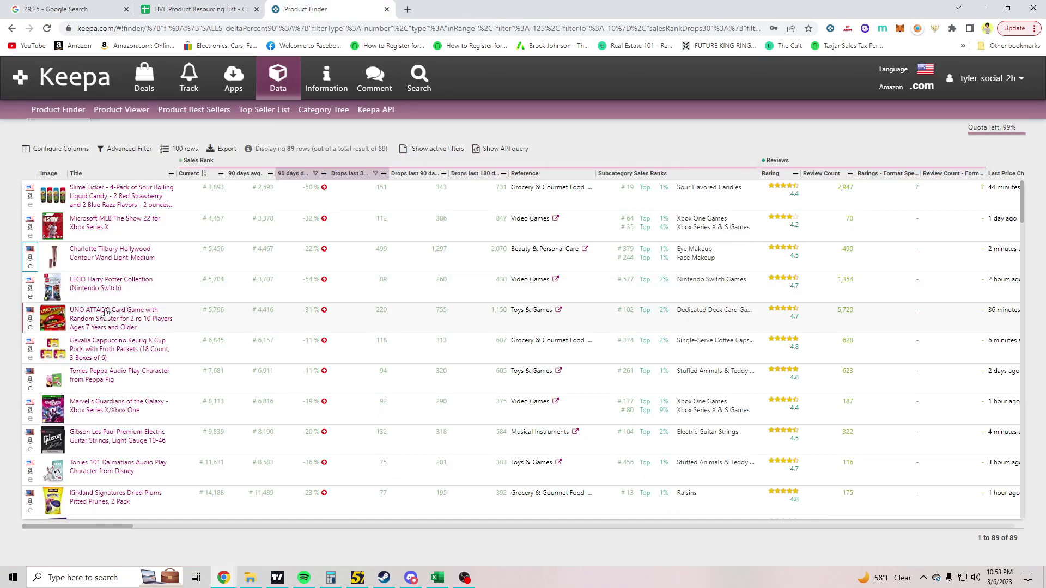
Open the Amazon listings of the Gevalia Cappuccino K Cup pods and the Tonies Peppa audio character in separate tabs.
{"action": "scroll", "coordinate": [106, 315], "scroll_direction": "down", "scroll_amount": 1}
{"action": "mouse_move", "coordinate": [51, 257]}
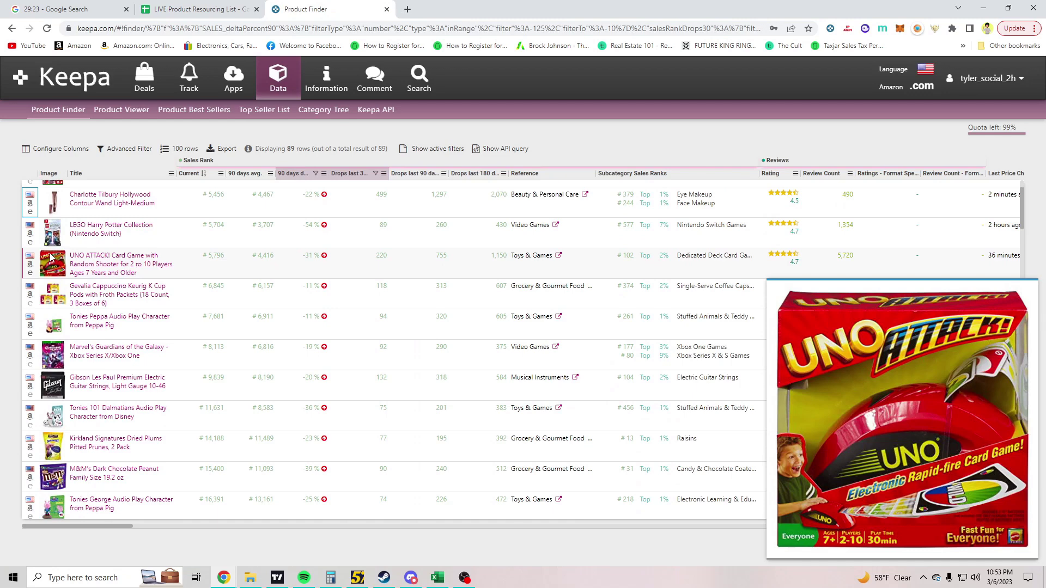
{"action": "left_click", "coordinate": [50, 300]}
{"action": "mouse_move", "coordinate": [56, 327]}
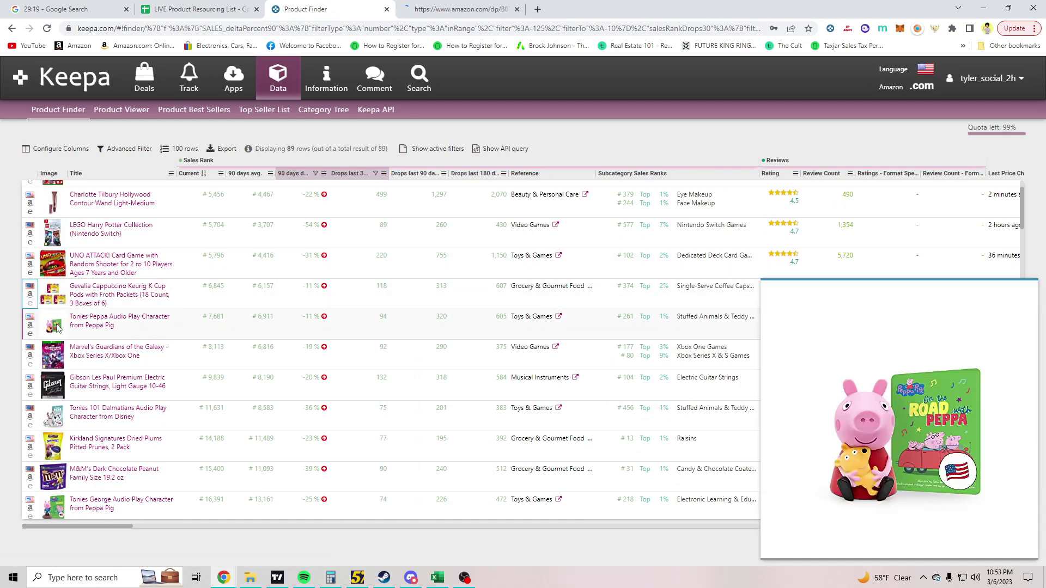
{"action": "left_click", "coordinate": [57, 327]}
Open the Tonies 101 Dalmatians, Kirkland prunes, M&M's Dark Chocolate Peanut, Tonies George, Tylenol Sinus, Olive Garden dressing and Easy Bake listings in separate tabs.
{"action": "scroll", "coordinate": [61, 351], "scroll_direction": "down", "scroll_amount": 1}
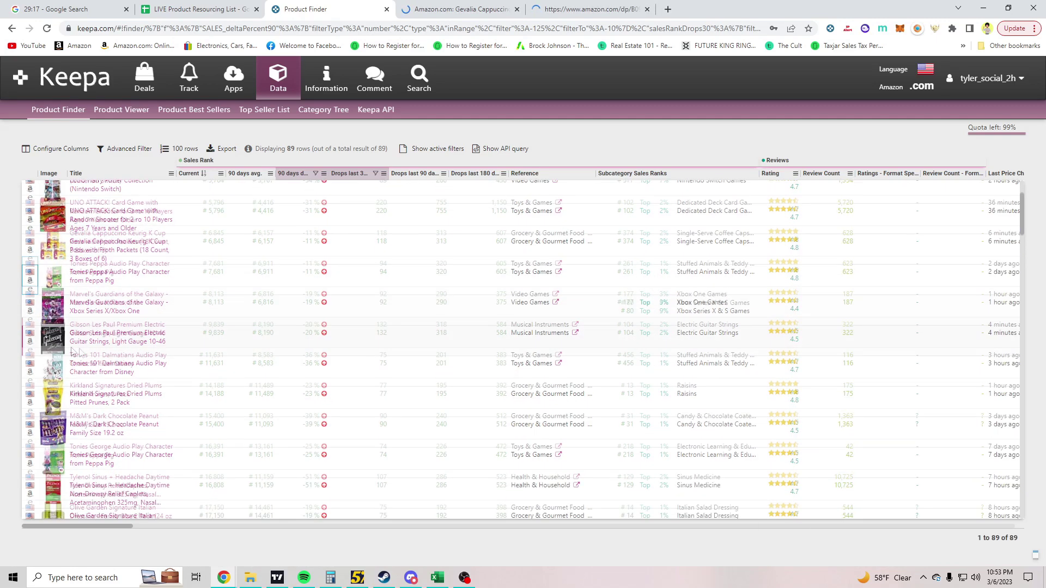
{"action": "mouse_move", "coordinate": [54, 331]}
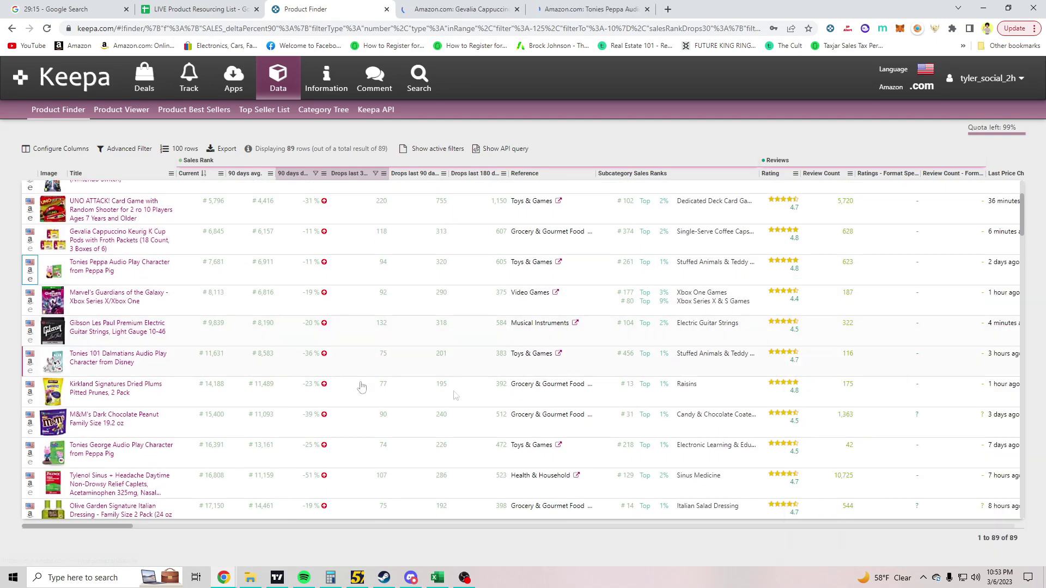
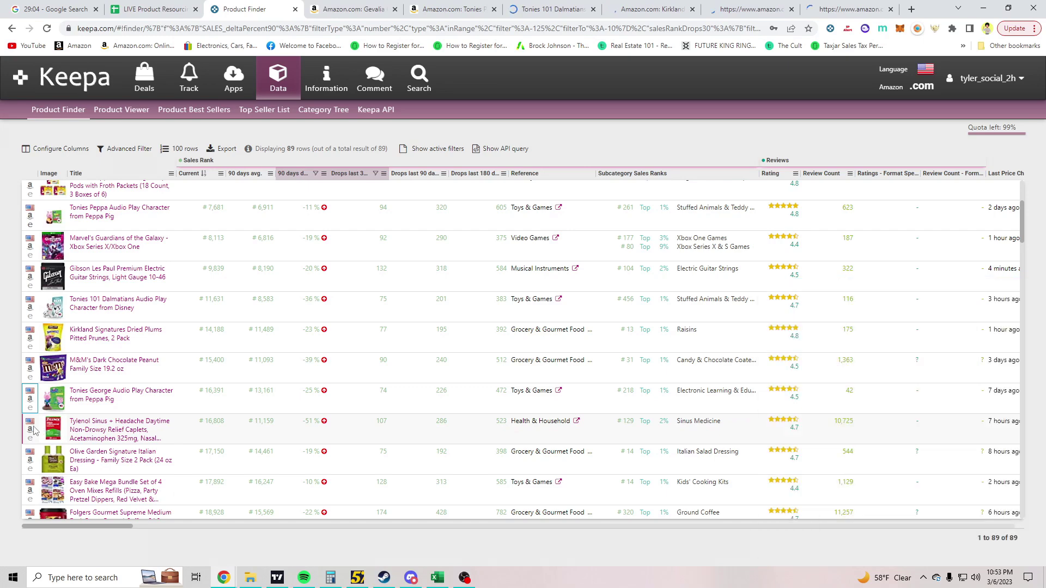
{"action": "scroll", "coordinate": [50, 409], "scroll_direction": "down", "scroll_amount": 1}
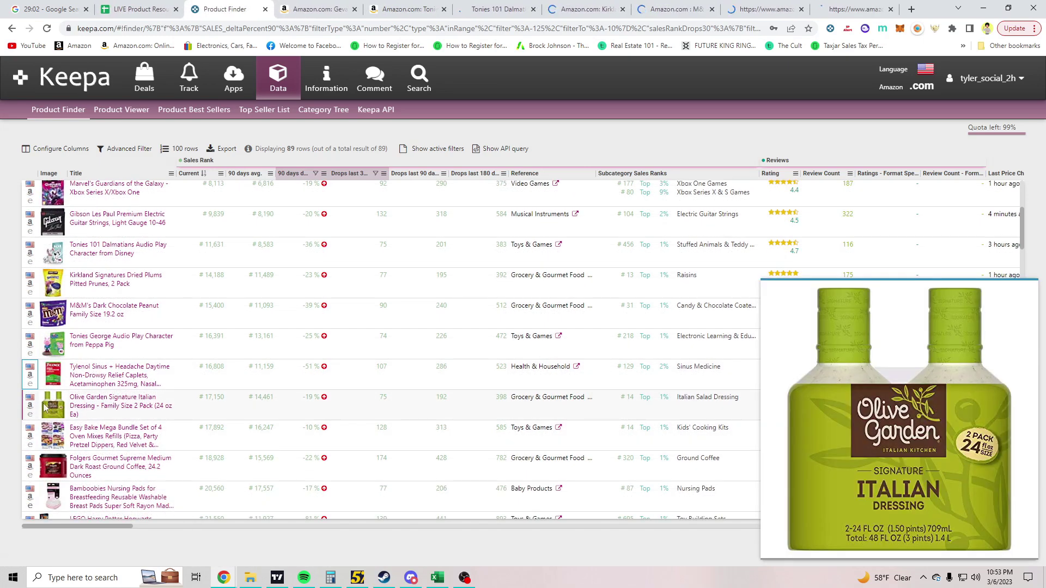
{"action": "mouse_move", "coordinate": [54, 444]}
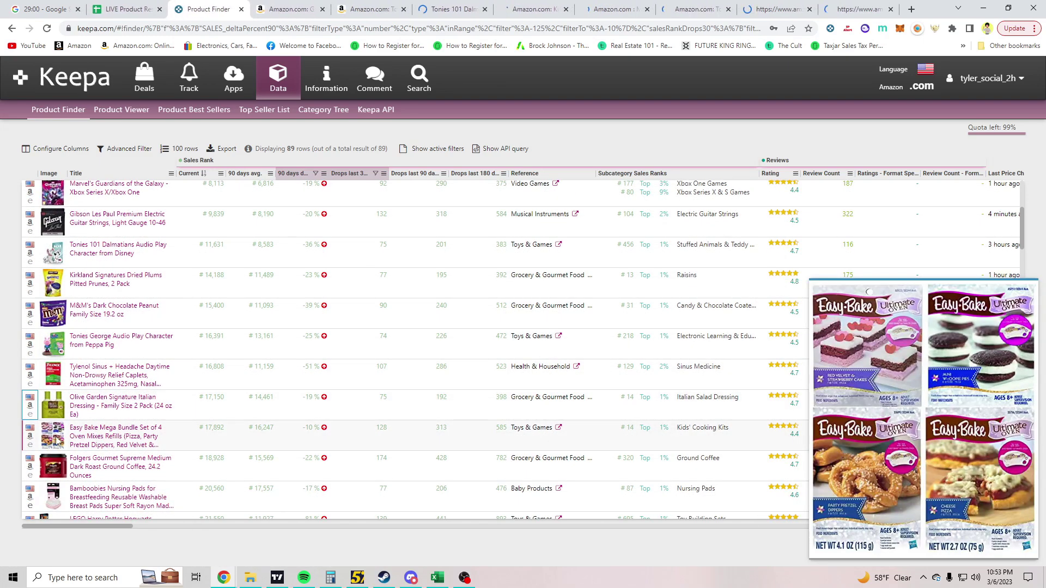
{"action": "scroll", "coordinate": [45, 437], "scroll_direction": "down", "scroll_amount": 1}
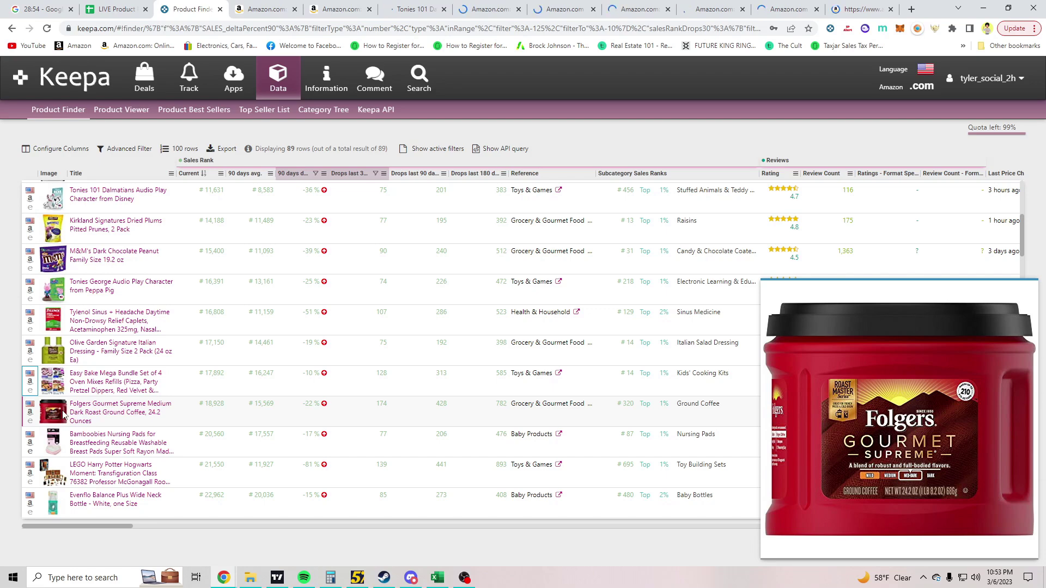
Open the Amazon listings of the Folgers ground coffee, Bamboobies nursing pads and LEGO Harry Potter Transfiguration Class in separate tabs.
{"action": "left_click", "coordinate": [30, 413]}
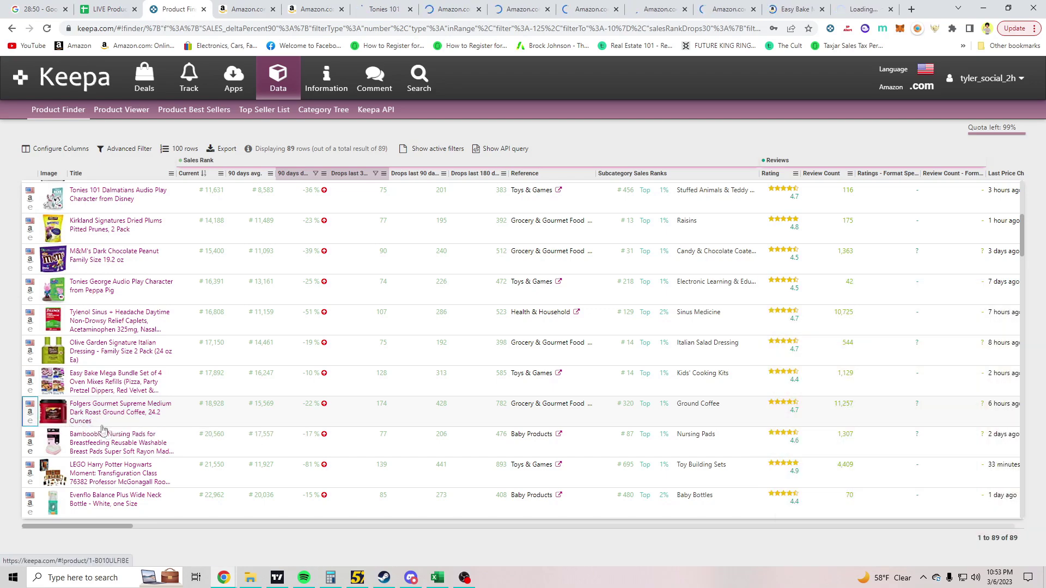
{"action": "scroll", "coordinate": [58, 440], "scroll_direction": "down", "scroll_amount": 1}
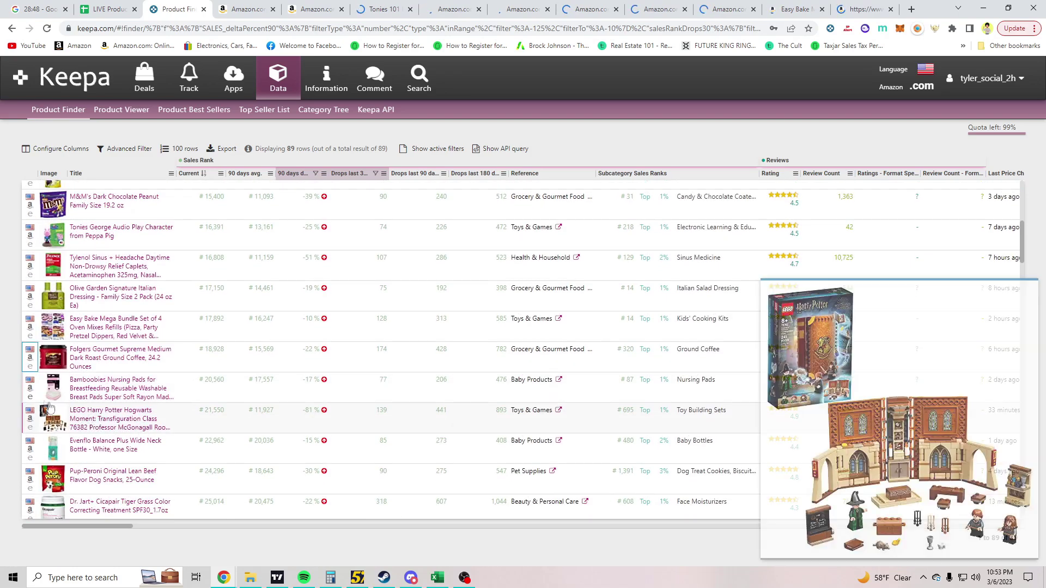
{"action": "left_click", "coordinate": [32, 392]}
{"action": "mouse_move", "coordinate": [57, 427]}
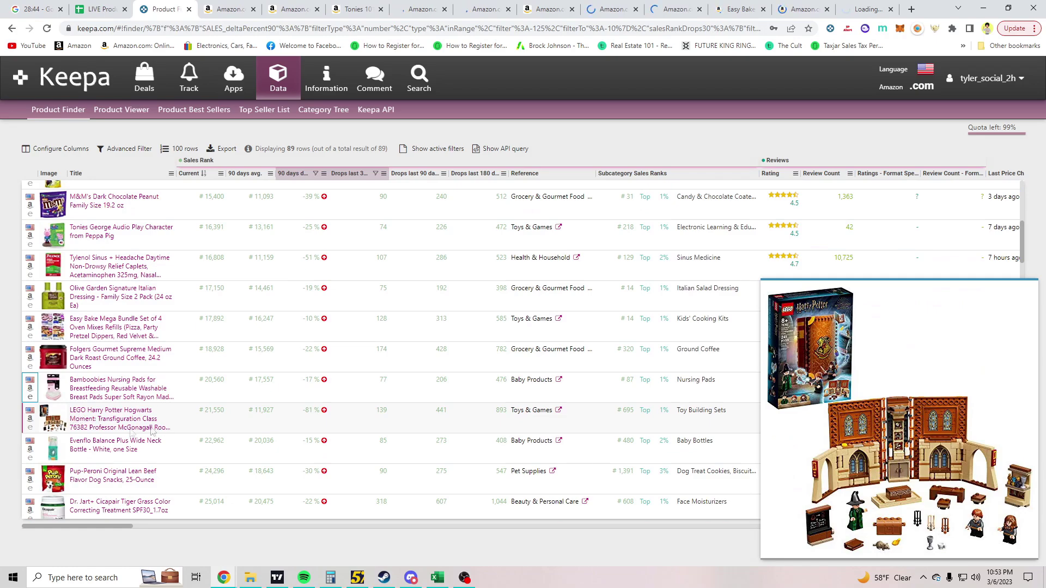
{"action": "left_click", "coordinate": [30, 418]}
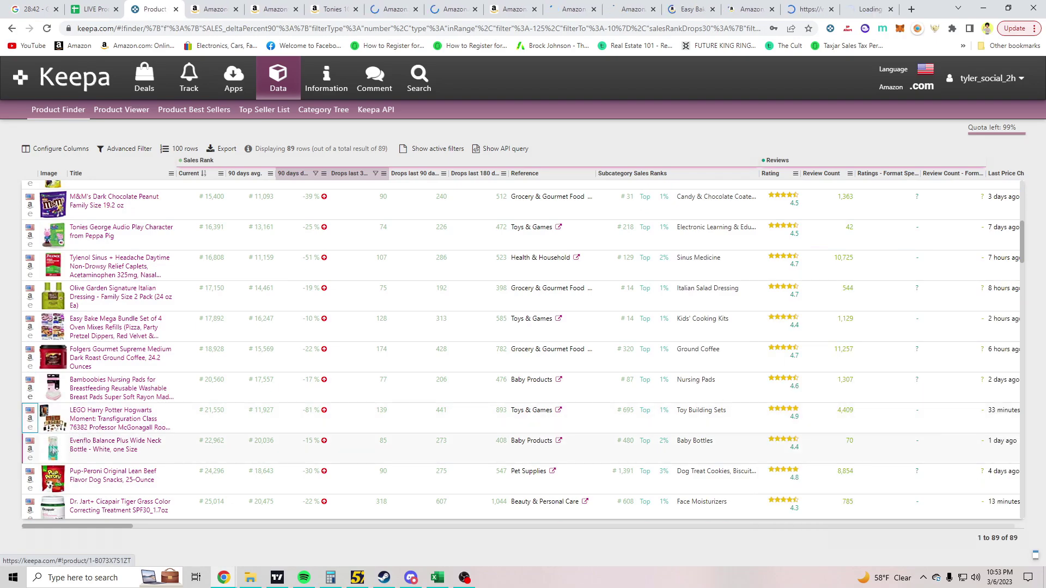
Open the Amazon listings of the Dr. Jart+ Cicapair treatment, VitaFusion fiber gummies, Marineland cartridge refills and Salonpas Lidocaine bundle in separate tabs.
{"action": "mouse_move", "coordinate": [51, 448]}
{"action": "scroll", "coordinate": [51, 448], "scroll_direction": "down", "scroll_amount": 2}
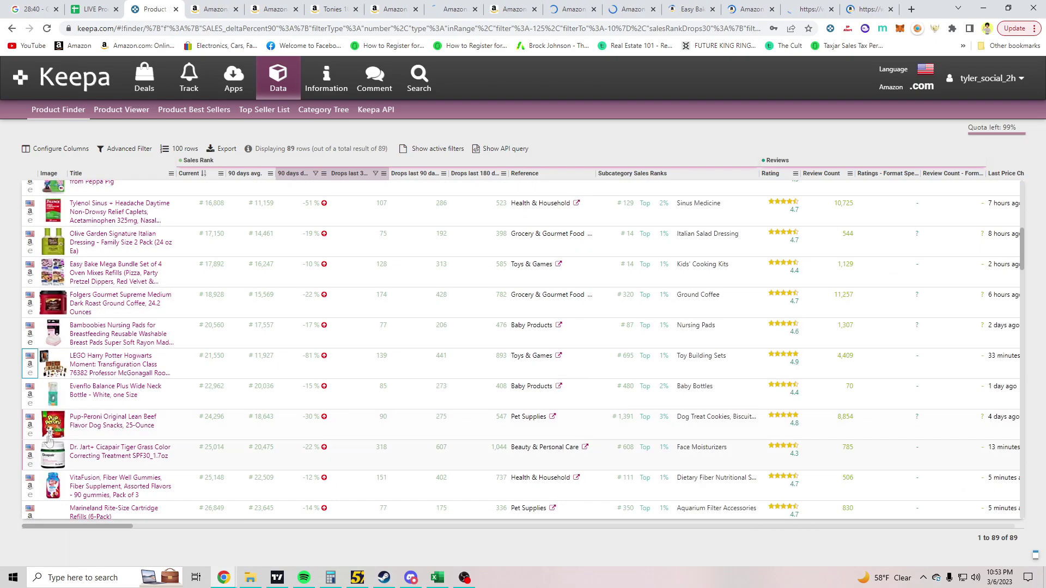
{"action": "mouse_move", "coordinate": [49, 407]}
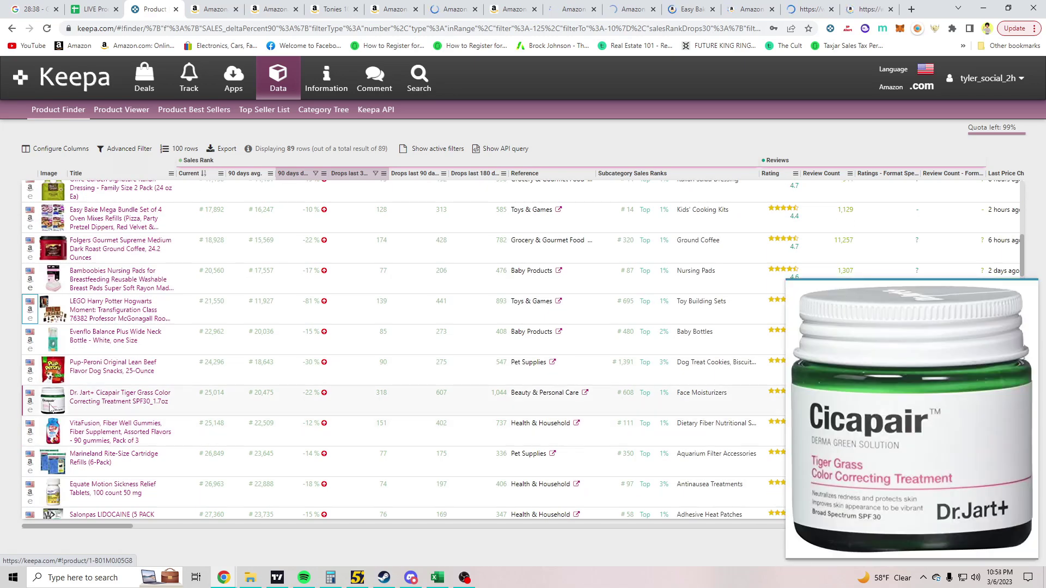
{"action": "left_click", "coordinate": [32, 403]}
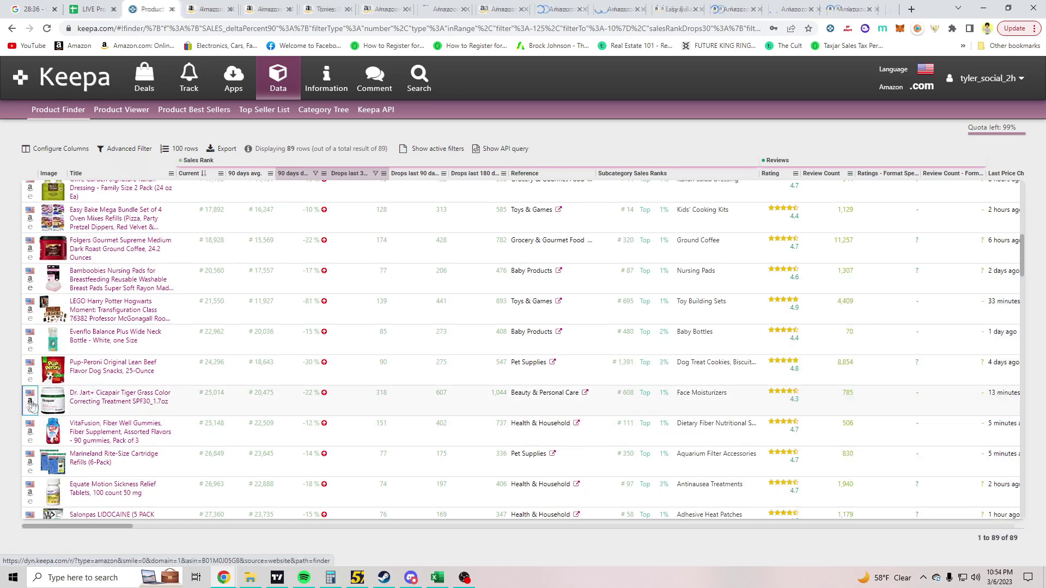
{"action": "left_click", "coordinate": [31, 435]}
{"action": "mouse_move", "coordinate": [61, 464]}
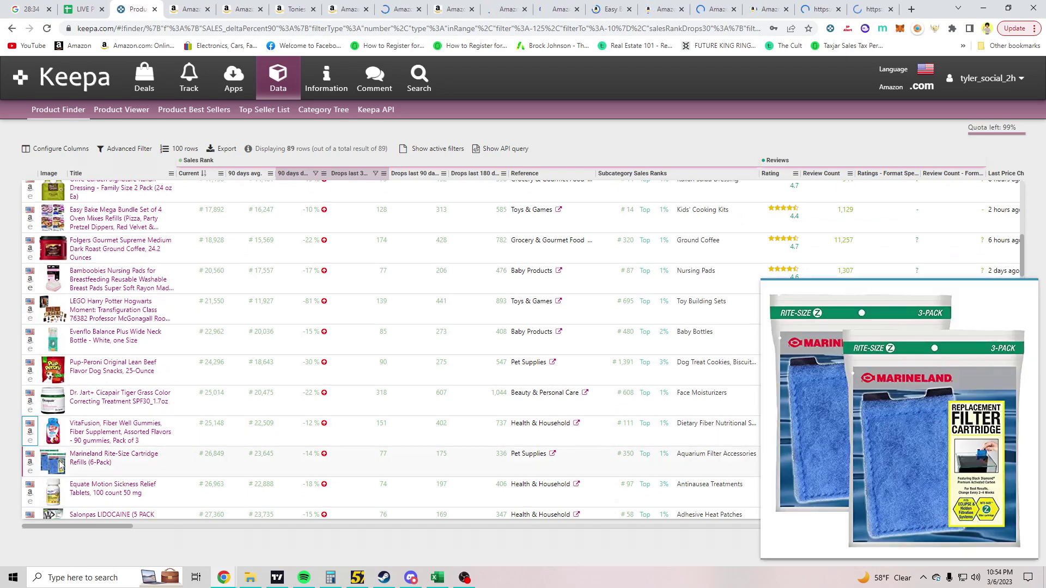
{"action": "left_click", "coordinate": [30, 462]}
{"action": "mouse_move", "coordinate": [57, 494]}
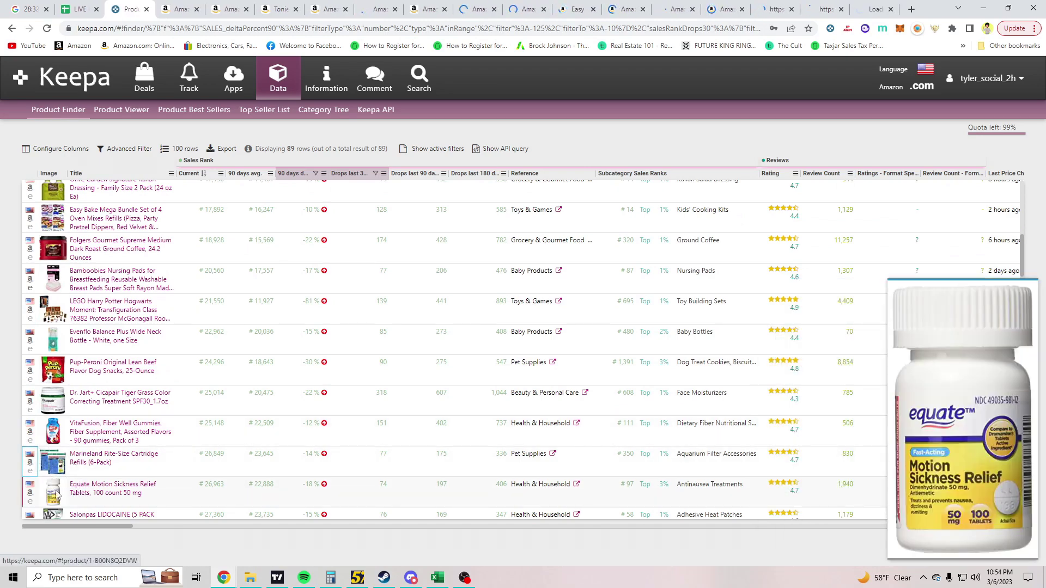
{"action": "scroll", "coordinate": [59, 490], "scroll_direction": "down", "scroll_amount": 1}
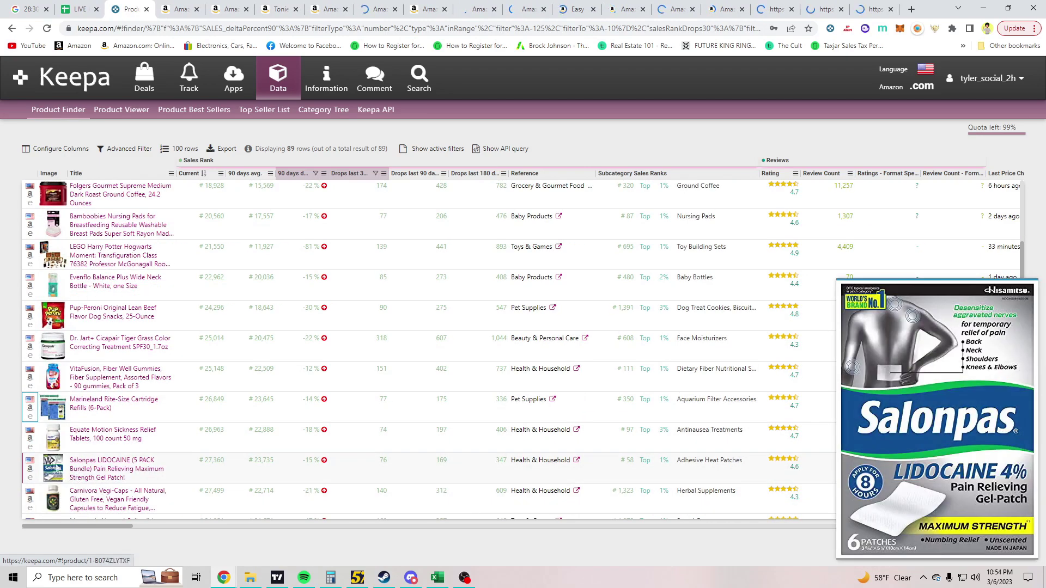
{"action": "mouse_move", "coordinate": [64, 450]}
{"action": "left_click", "coordinate": [59, 467]}
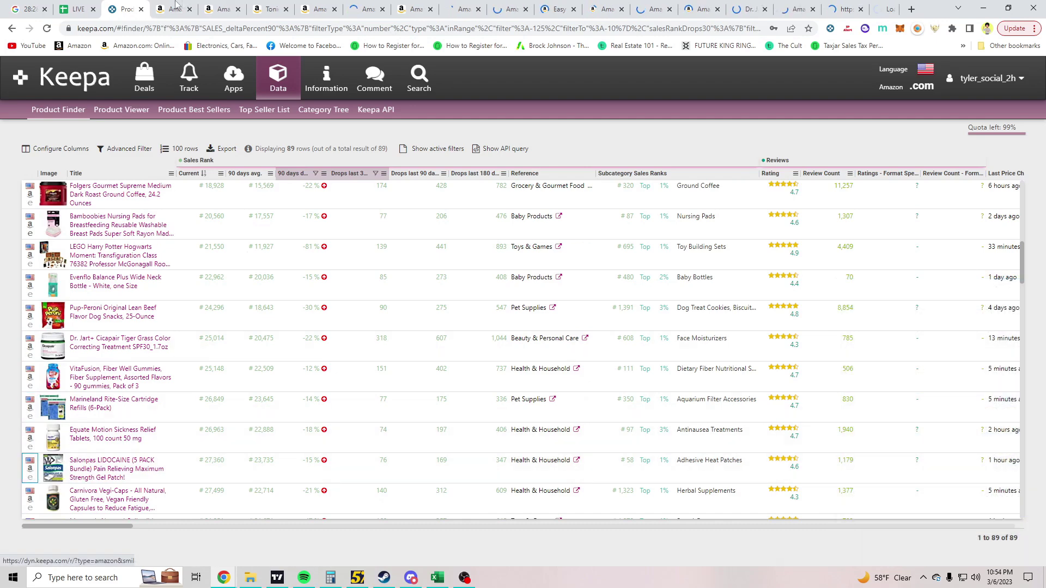
Examine the product images and SellerAmp seller offers on the Gevalia Cappuccino K Cup listing.
{"action": "left_click", "coordinate": [167, 5]}
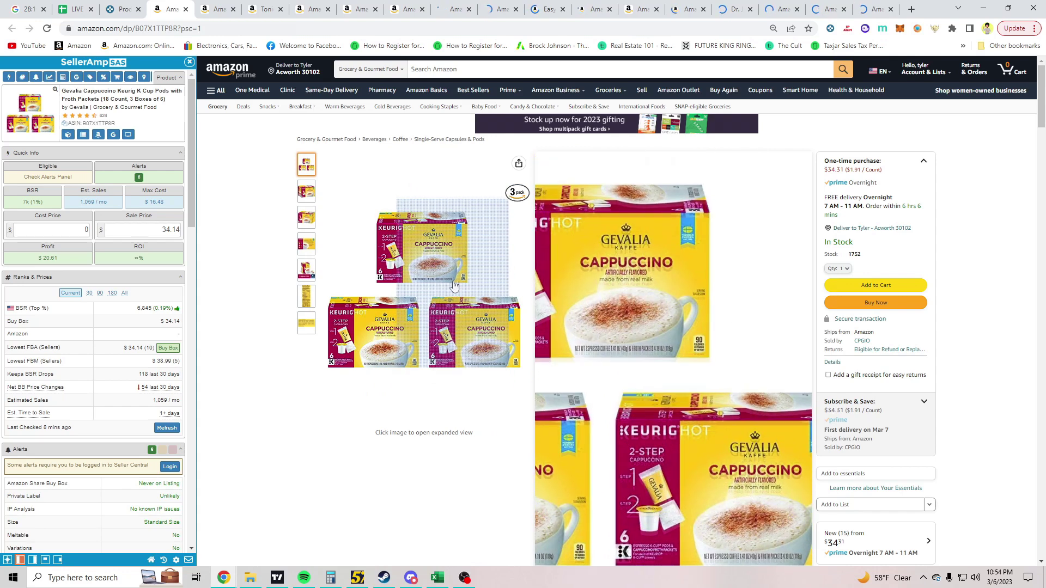
{"action": "mouse_move", "coordinate": [305, 272]}
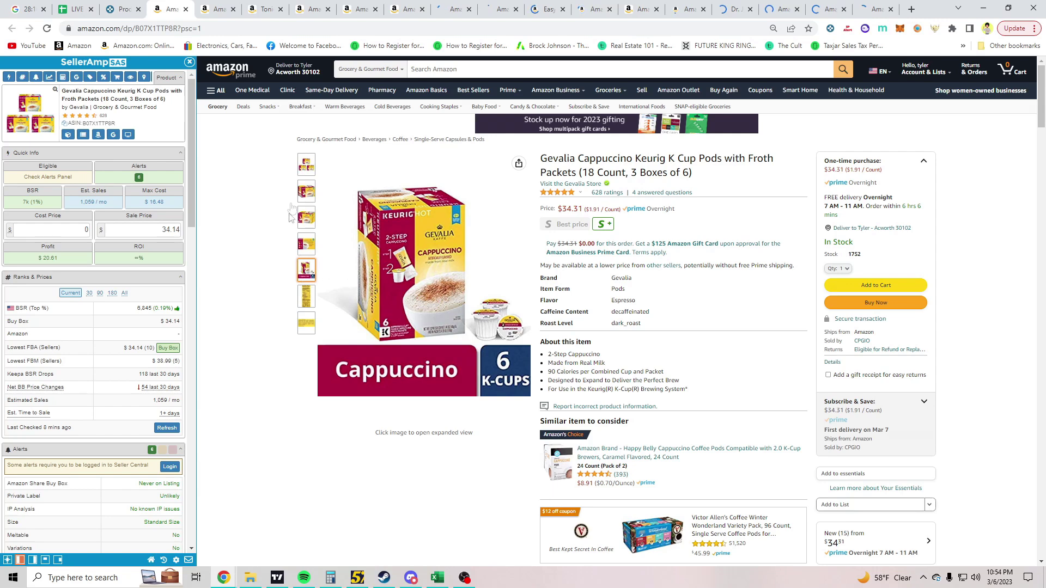
{"action": "mouse_move", "coordinate": [307, 194]}
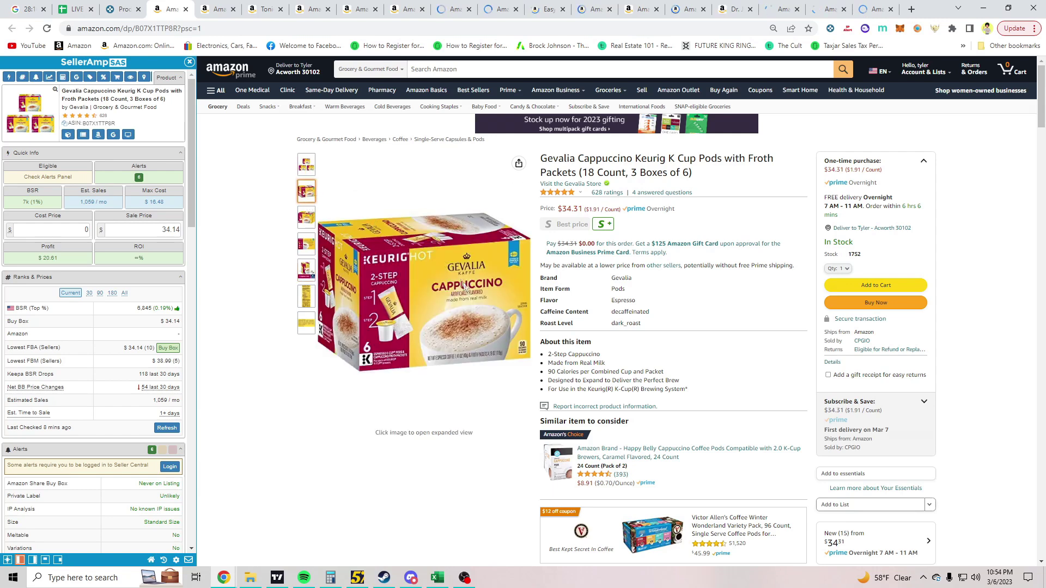
{"action": "scroll", "coordinate": [133, 254], "scroll_direction": "down", "scroll_amount": 15}
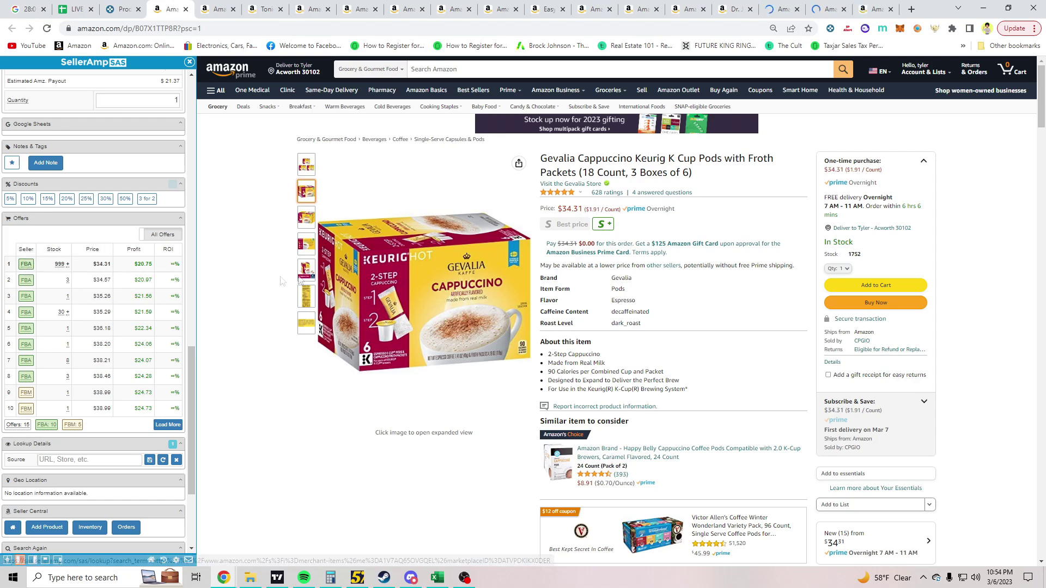
Check Keepa's Buy Box statistics for the Gevalia Cappuccino pods and return to SellerAmp's quick profit figures.
{"action": "scroll", "coordinate": [275, 299], "scroll_direction": "down", "scroll_amount": 7}
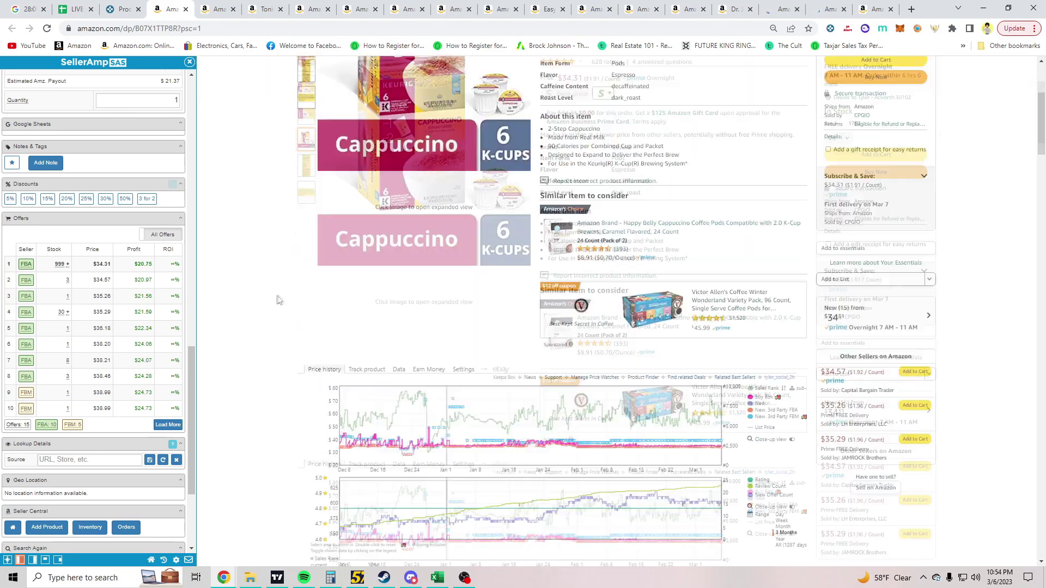
{"action": "left_click", "coordinate": [399, 214]}
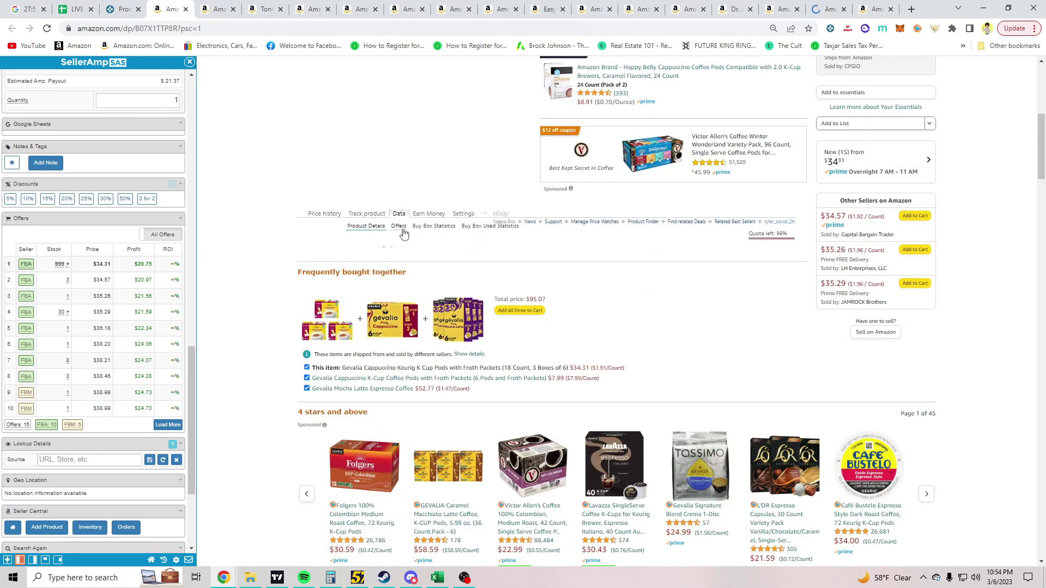
{"action": "left_click", "coordinate": [434, 226]}
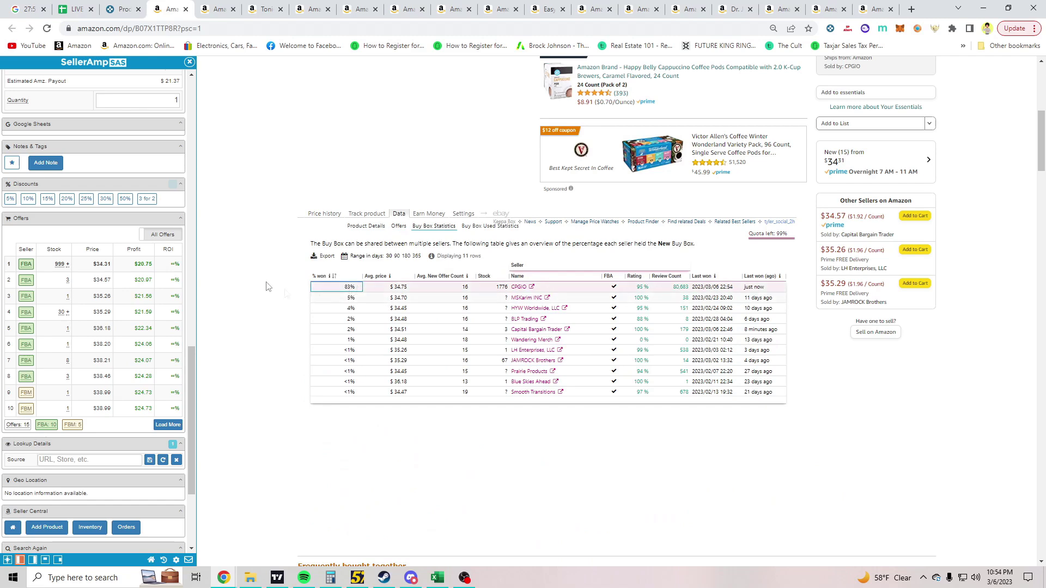
{"action": "scroll", "coordinate": [114, 164], "scroll_direction": "up", "scroll_amount": 15}
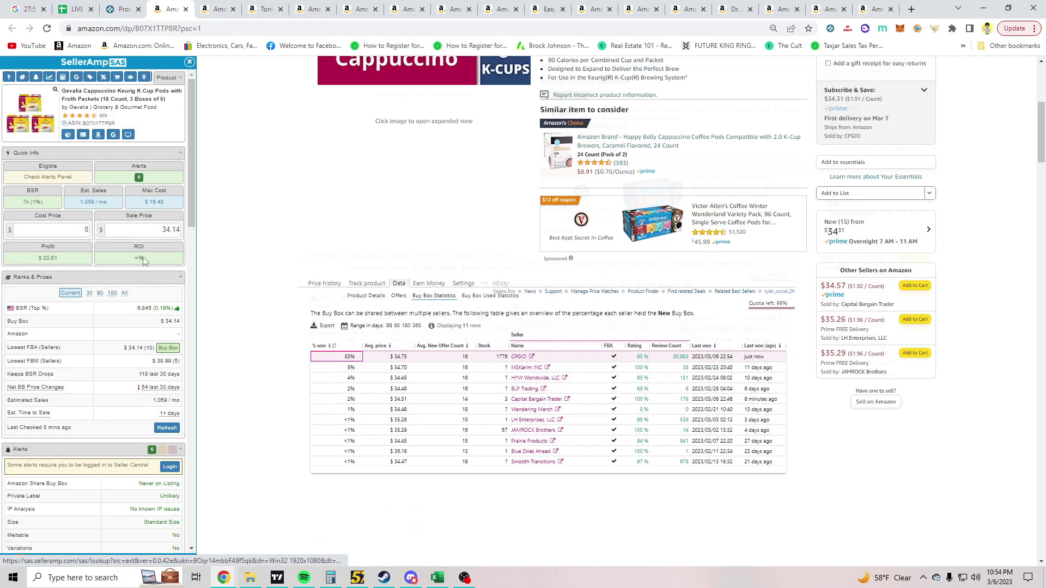
Look up the Gevalia Cappuccino pods' product title on Google and check the retail offers against the Amazon listing.
{"action": "left_click", "coordinate": [113, 135]}
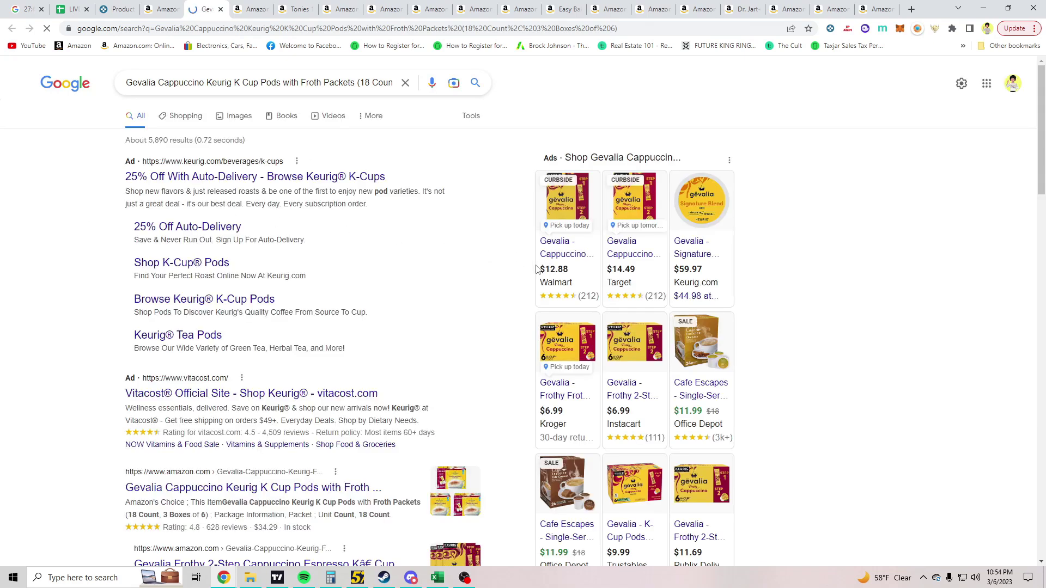
{"action": "mouse_move", "coordinate": [575, 398]}
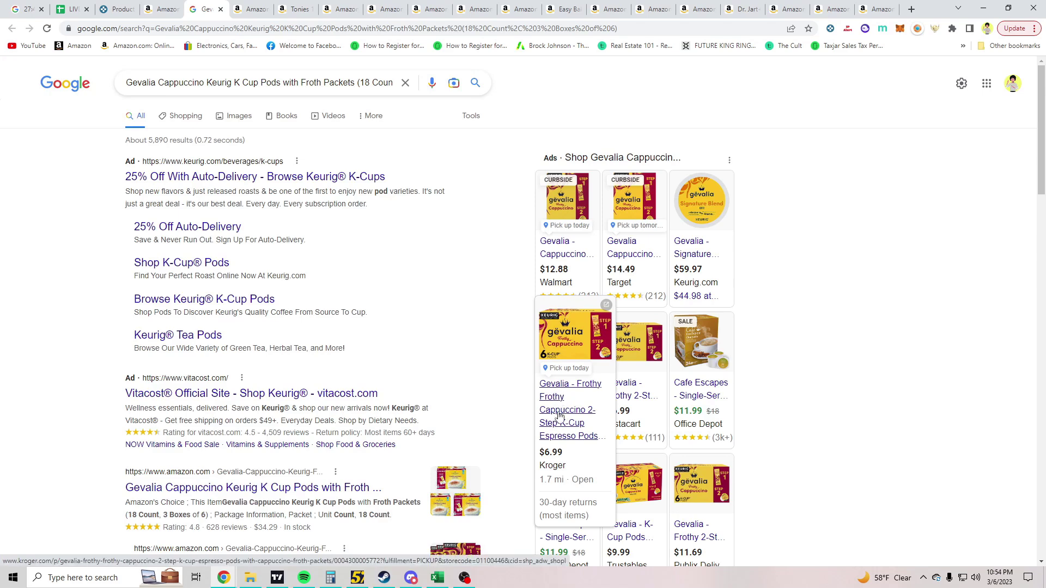
{"action": "left_click", "coordinate": [153, 4]}
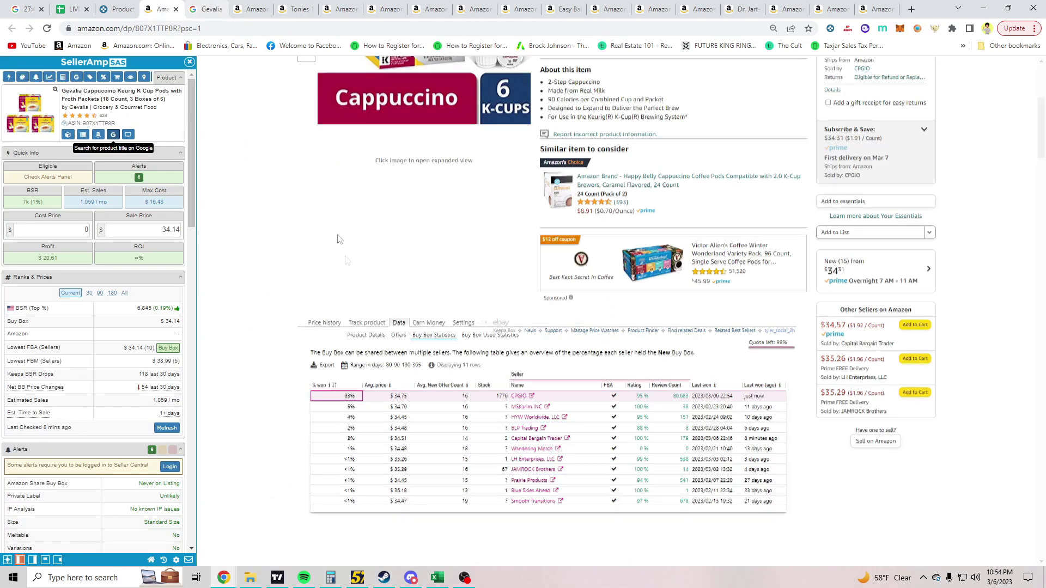
{"action": "scroll", "coordinate": [420, 312], "scroll_direction": "up", "scroll_amount": 5}
Switch the Gevalia Google search to Shopping results and compare the retailers' pack sizes and prices.
{"action": "left_click", "coordinate": [202, 4]}
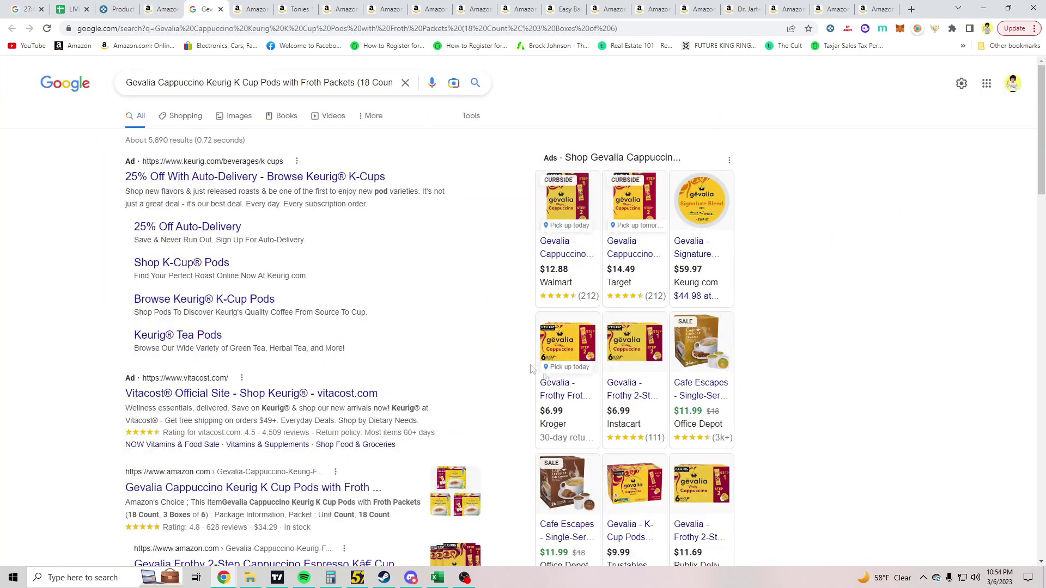
{"action": "scroll", "coordinate": [819, 290], "scroll_direction": "down", "scroll_amount": 2}
{"action": "scroll", "coordinate": [818, 290], "scroll_direction": "up", "scroll_amount": 3}
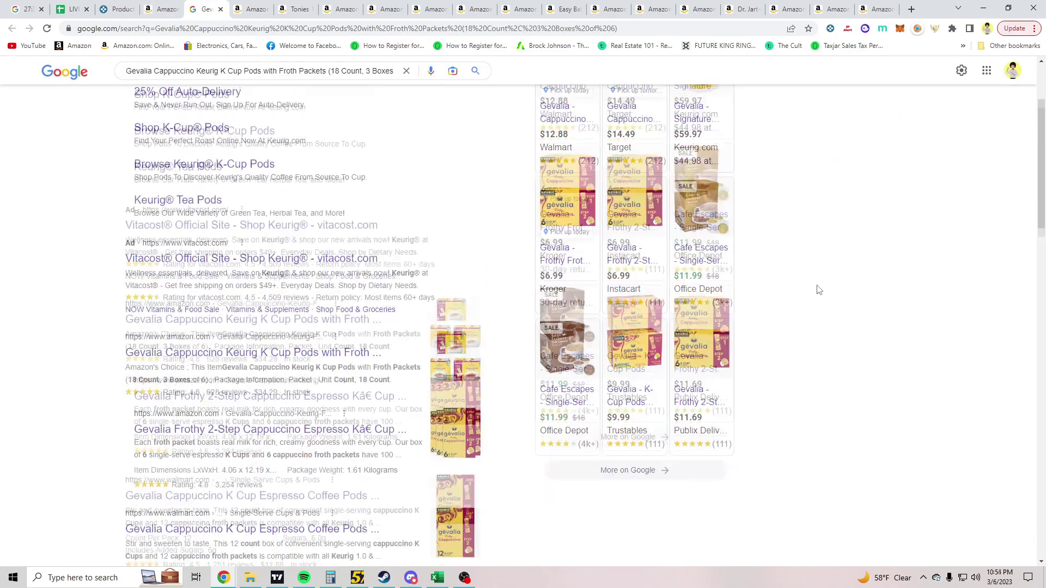
{"action": "left_click", "coordinate": [181, 121]}
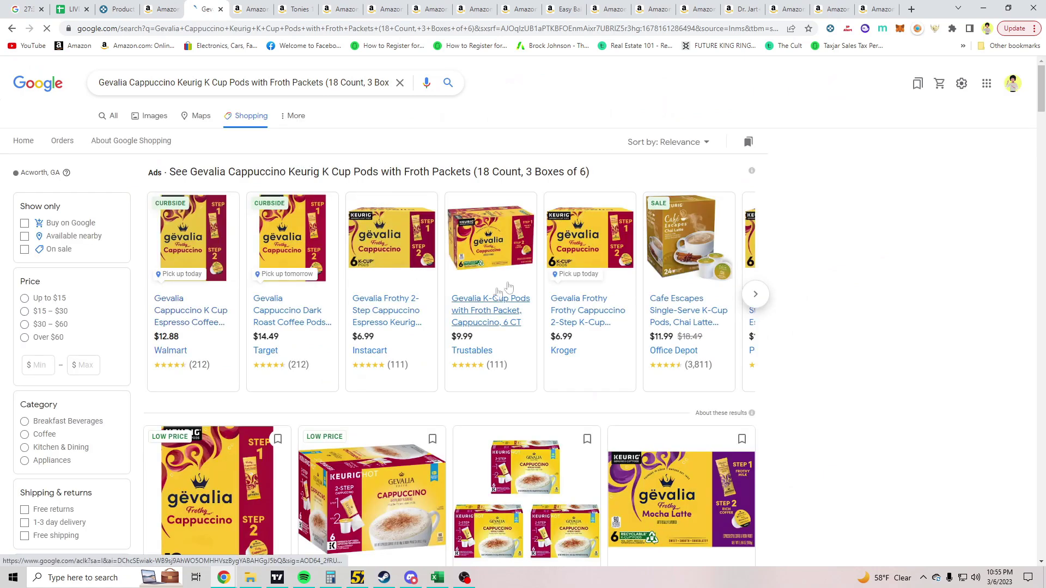
{"action": "scroll", "coordinate": [820, 296], "scroll_direction": "down", "scroll_amount": 5}
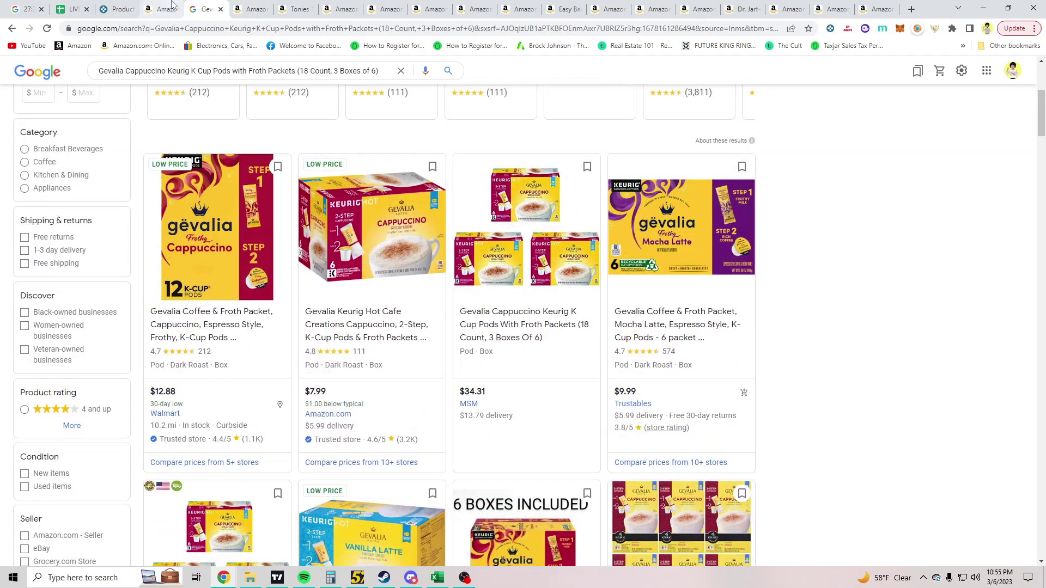
Review Keepa's price history on the Gevalia Amazon listing, and close the Gevalia listing and search tabs.
{"action": "left_click", "coordinate": [163, 9]}
{"action": "scroll", "coordinate": [287, 267], "scroll_direction": "down", "scroll_amount": 5}
{"action": "scroll", "coordinate": [288, 267], "scroll_direction": "up", "scroll_amount": 1}
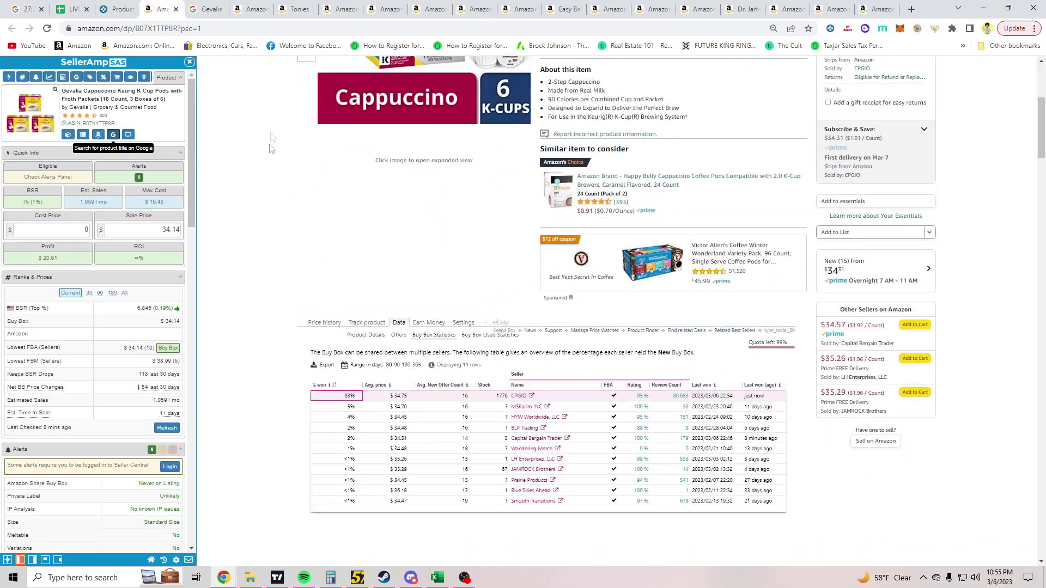
{"action": "scroll", "coordinate": [271, 148], "scroll_direction": "up", "scroll_amount": 5}
{"action": "scroll", "coordinate": [343, 340], "scroll_direction": "down", "scroll_amount": 4}
{"action": "left_click", "coordinate": [324, 377]}
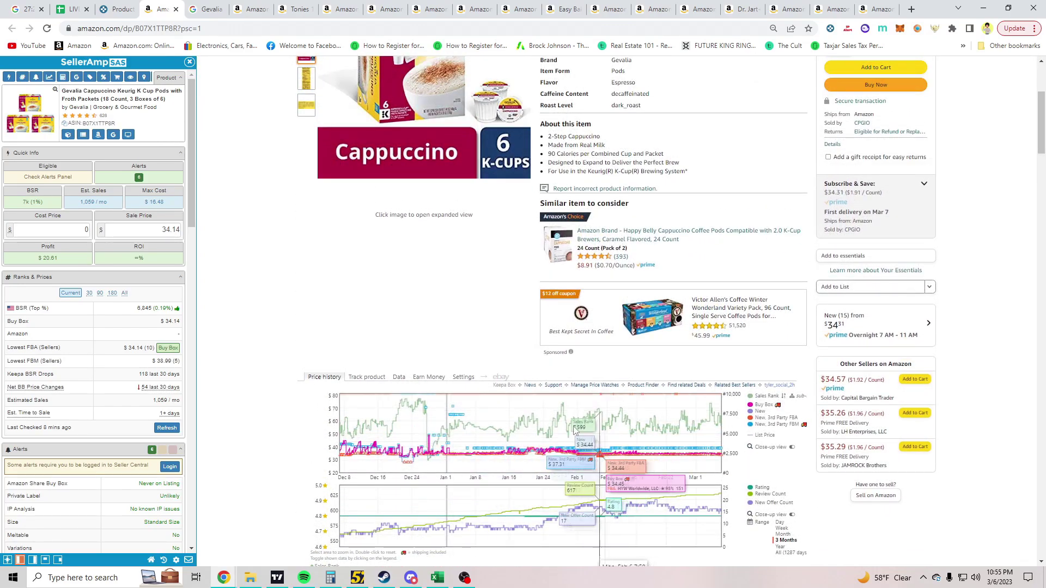
{"action": "scroll", "coordinate": [280, 355], "scroll_direction": "up", "scroll_amount": 2}
{"action": "scroll", "coordinate": [305, 354], "scroll_direction": "down", "scroll_amount": 3}
{"action": "scroll", "coordinate": [273, 218], "scroll_direction": "up", "scroll_amount": 5}
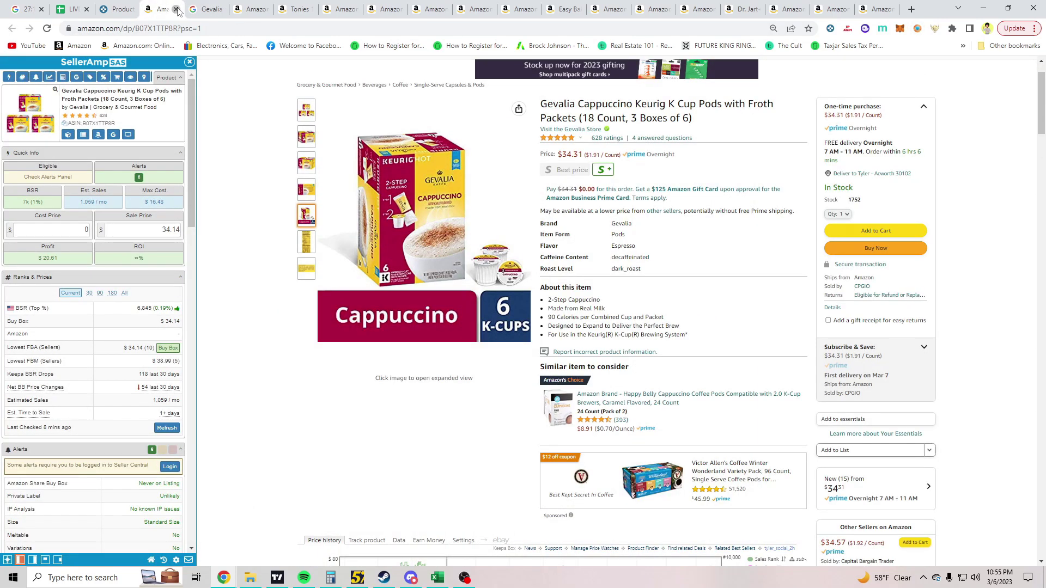
{"action": "left_click", "coordinate": [176, 9]}
{"action": "left_click", "coordinate": [176, 9]}
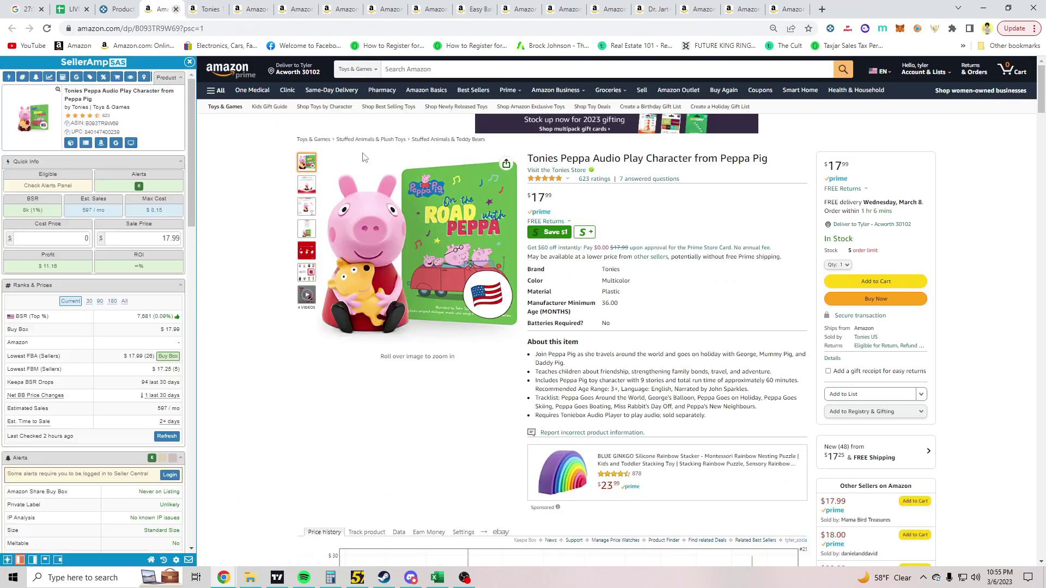
Examine Keepa's price history, SellerAmp's seller offers and Keepa's Buy Box statistics for the Tonies Peppa Audio Play Character.
{"action": "scroll", "coordinate": [242, 242], "scroll_direction": "down", "scroll_amount": 4}
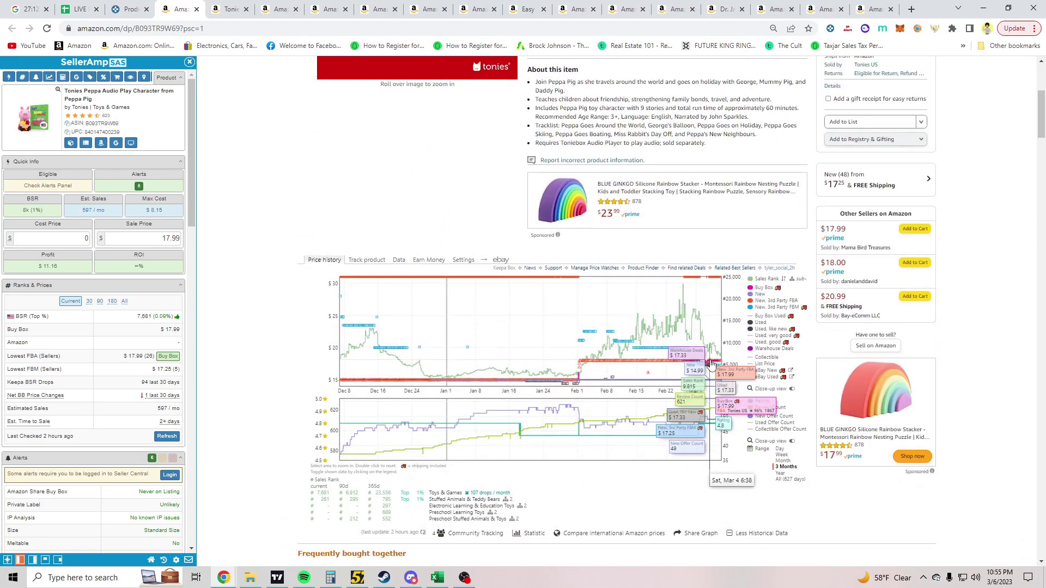
{"action": "scroll", "coordinate": [82, 275], "scroll_direction": "down", "scroll_amount": 10}
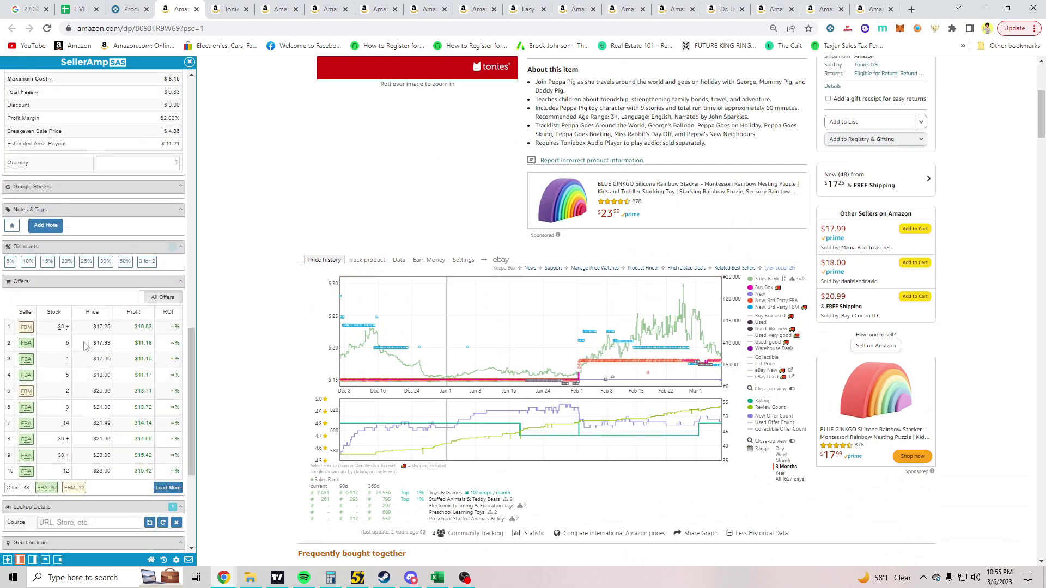
{"action": "left_click", "coordinate": [400, 260]}
{"action": "left_click", "coordinate": [430, 273]}
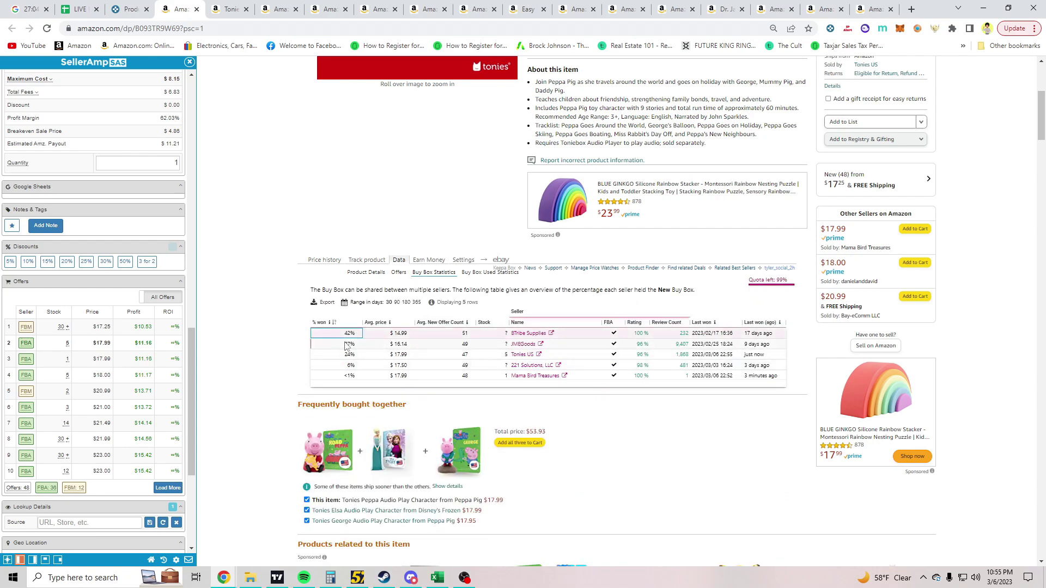
{"action": "left_click", "coordinate": [369, 357]}
{"action": "scroll", "coordinate": [139, 370], "scroll_direction": "down", "scroll_amount": 2}
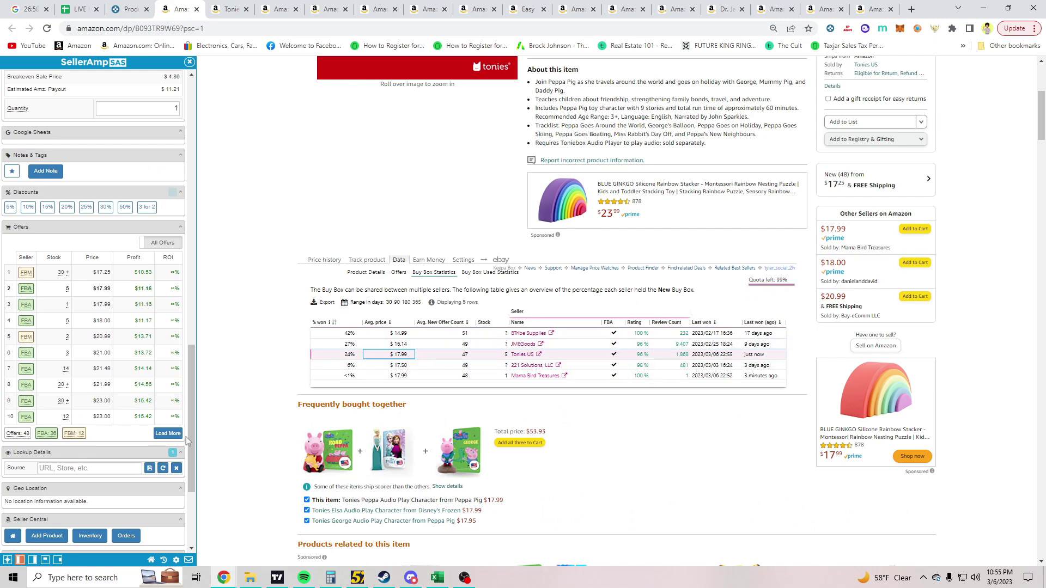
Load more SellerAmp offers for the Tonies Peppa character and return to Keepa's price history.
{"action": "left_click", "coordinate": [167, 434]}
{"action": "left_click", "coordinate": [325, 260]}
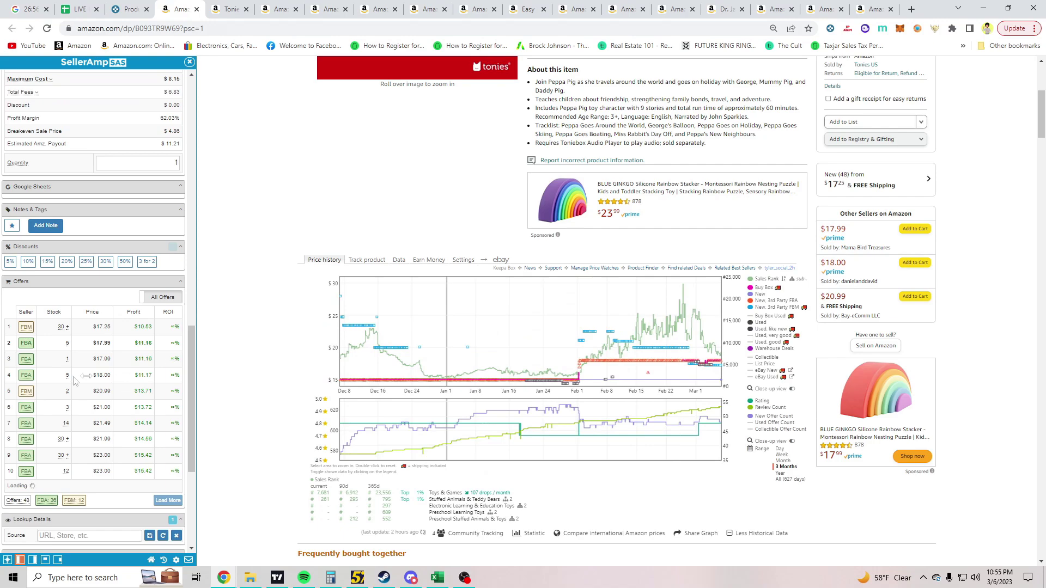
{"action": "scroll", "coordinate": [75, 381], "scroll_direction": "up", "scroll_amount": 10}
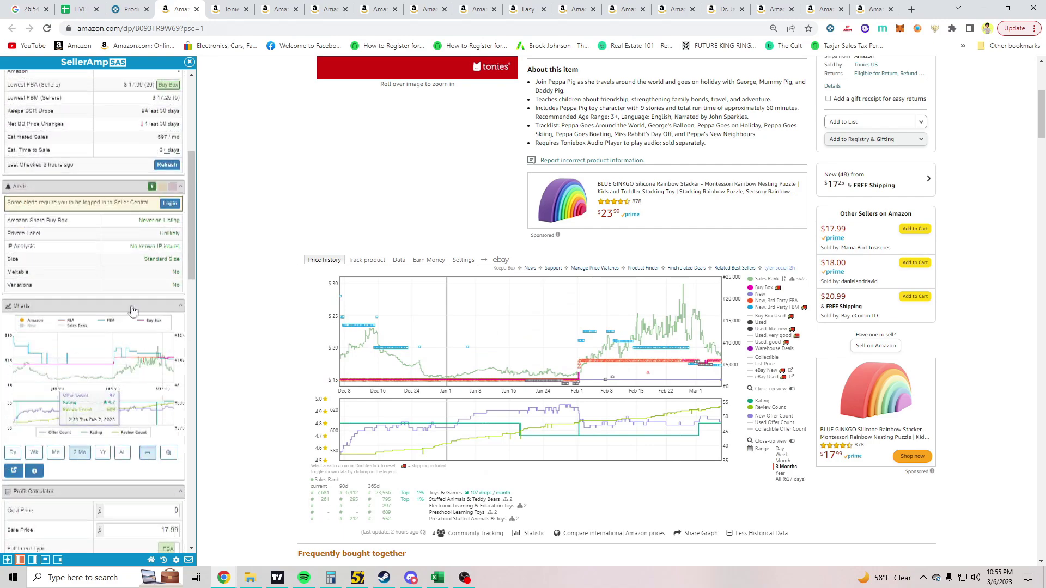
{"action": "scroll", "coordinate": [133, 311], "scroll_direction": "up", "scroll_amount": 5}
Check the Tonies Peppa character's retail prices on Google against a SellerAmp cost price, and close both Peppa tabs.
{"action": "left_click", "coordinate": [115, 143]}
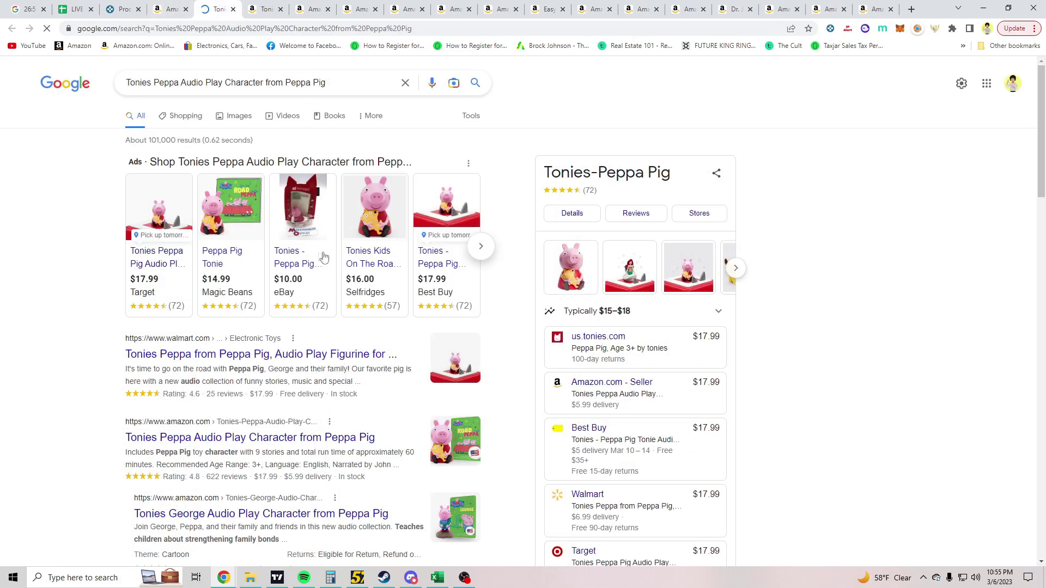
{"action": "left_click", "coordinate": [169, 8]}
{"action": "left_click", "coordinate": [69, 238]}
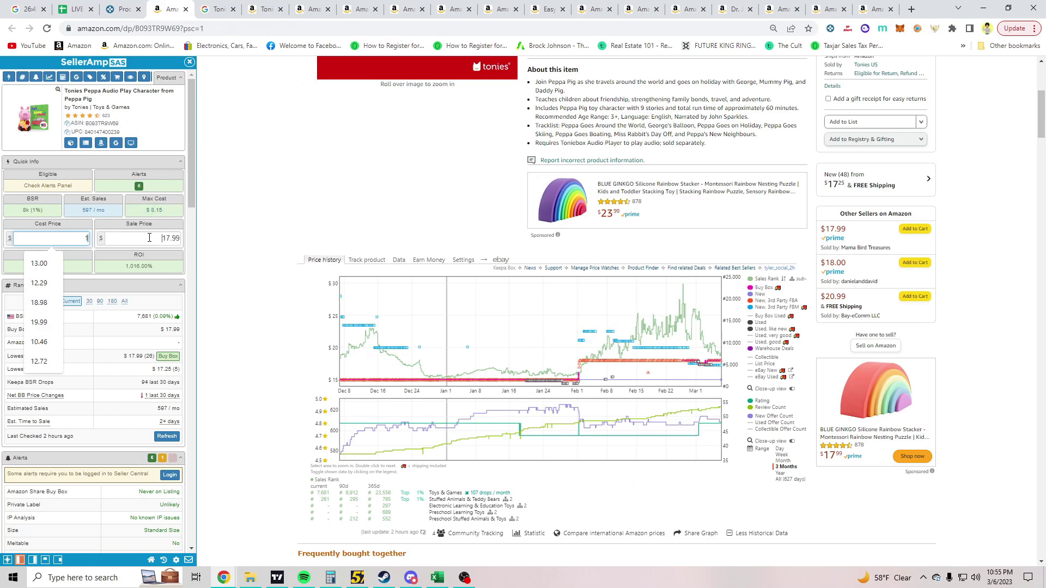
{"action": "key", "text": "ctrl+w"}
{"action": "key", "text": "ctrl+w"}
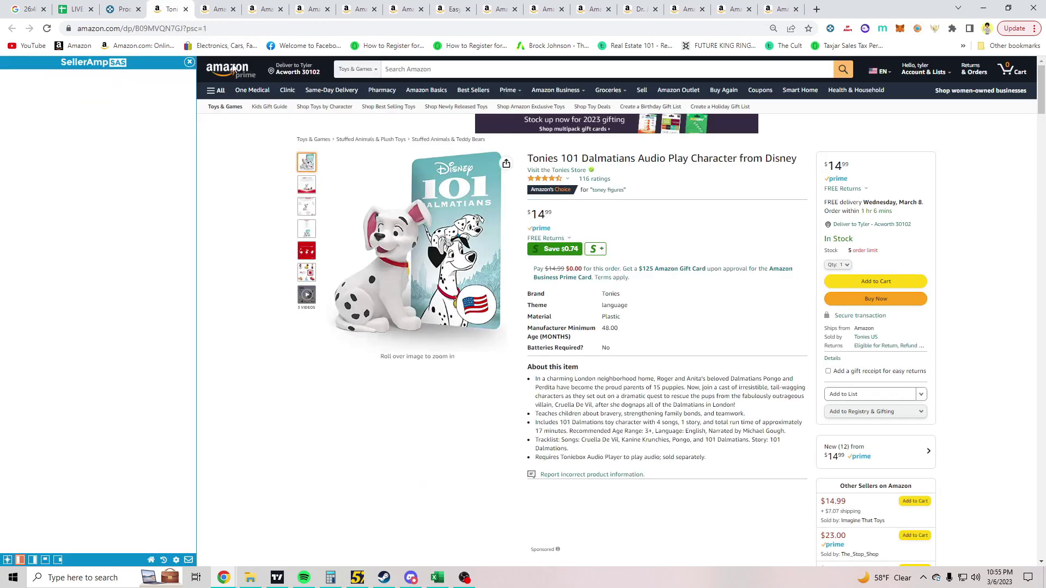
Compare Keepa's Buy Box statistics and price history for the Tonies 101 Dalmatians Audio Play Character.
{"action": "scroll", "coordinate": [475, 306], "scroll_direction": "down", "scroll_amount": 7}
{"action": "scroll", "coordinate": [476, 306], "scroll_direction": "up", "scroll_amount": 1}
{"action": "left_click", "coordinate": [398, 196]}
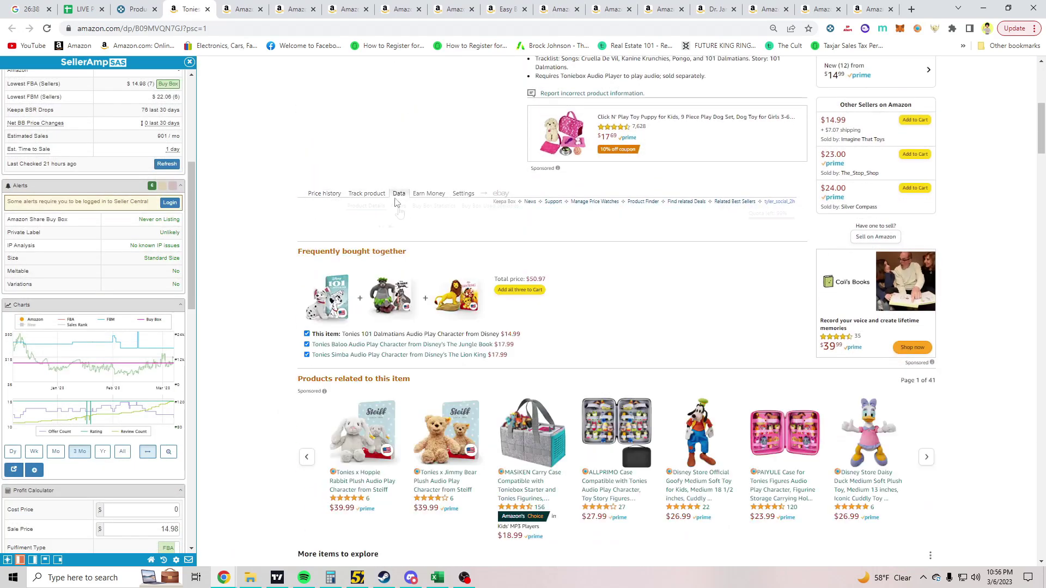
{"action": "left_click", "coordinate": [411, 212]}
{"action": "left_click", "coordinate": [323, 193]}
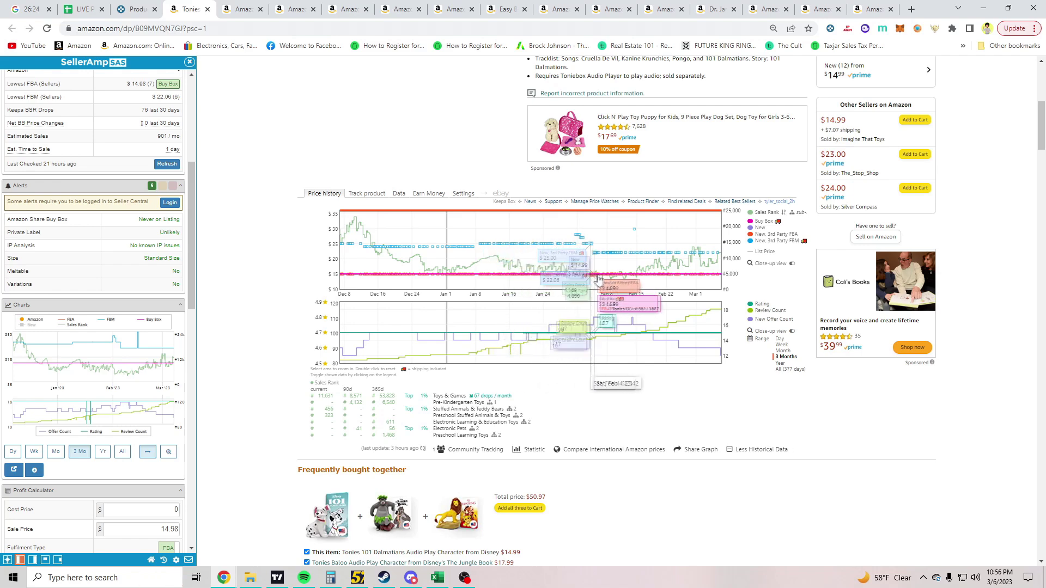
{"action": "left_click", "coordinate": [399, 194]}
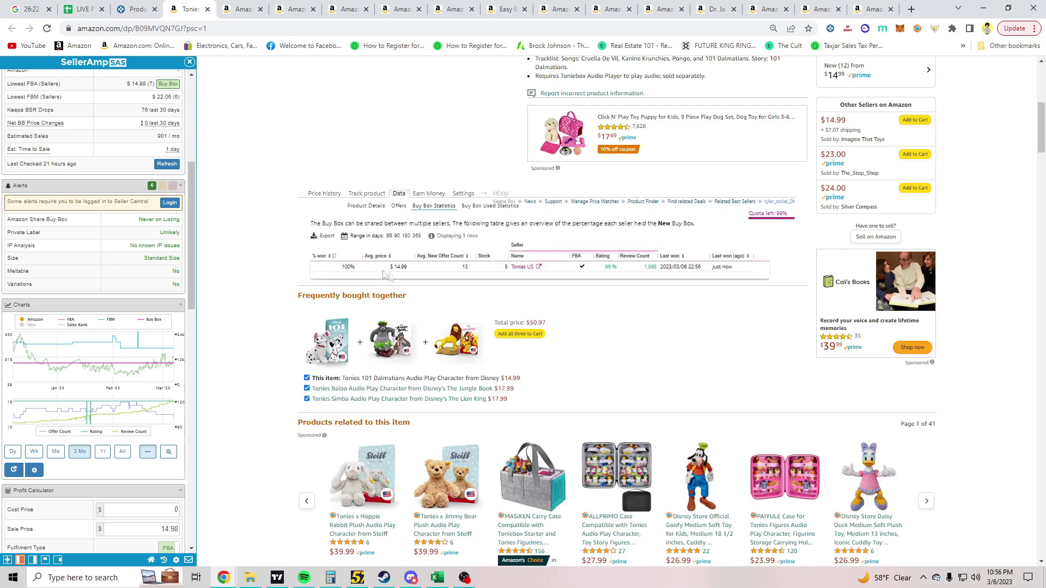
Set SellerAmp's cost price for the 101 Dalmatians character to 14.99 and close its listing.
{"action": "scroll", "coordinate": [263, 210], "scroll_direction": "up", "scroll_amount": 7}
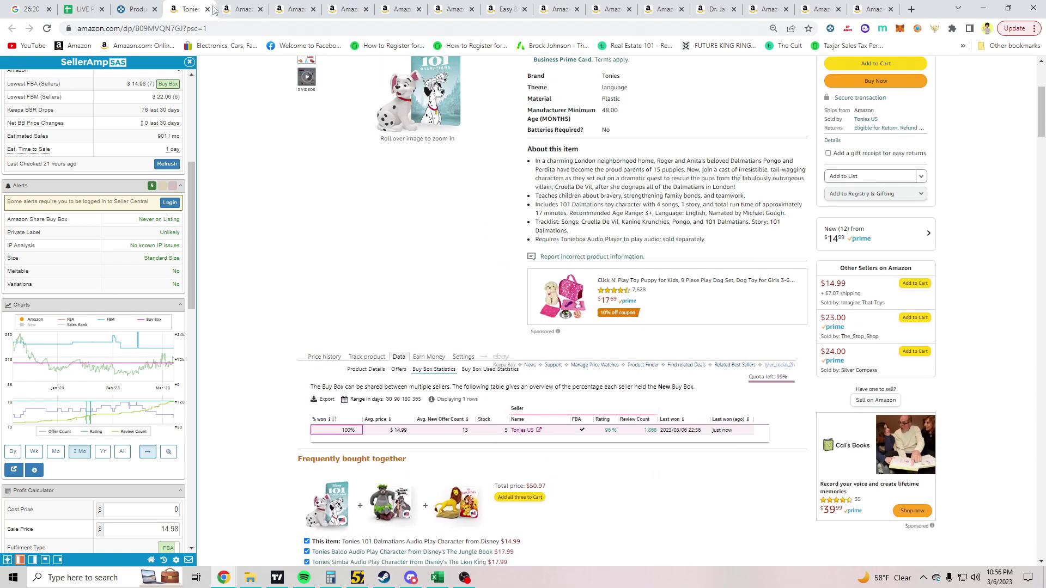
{"action": "scroll", "coordinate": [110, 270], "scroll_direction": "up", "scroll_amount": 5}
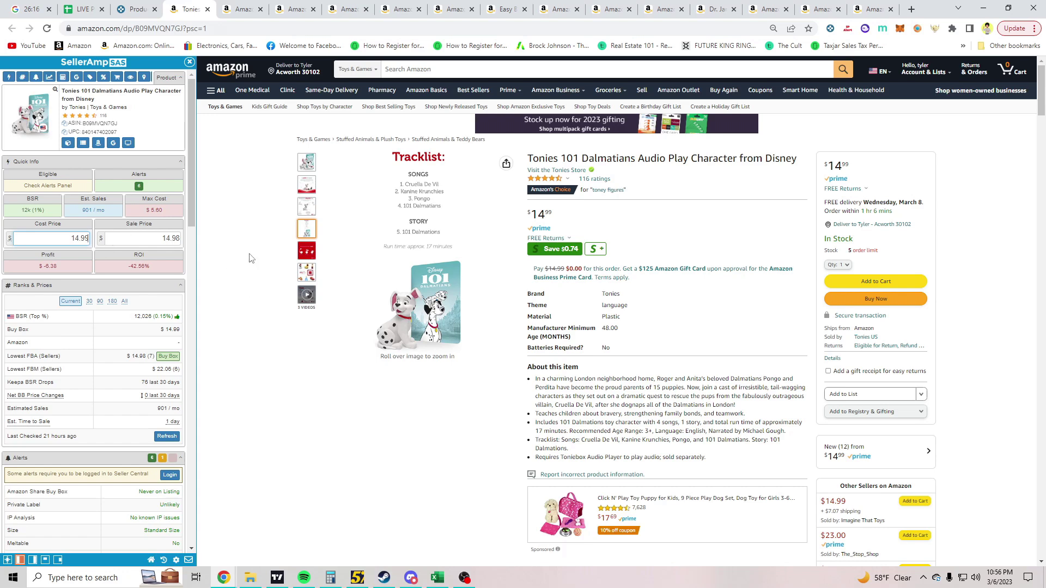
{"action": "left_click", "coordinate": [208, 9]}
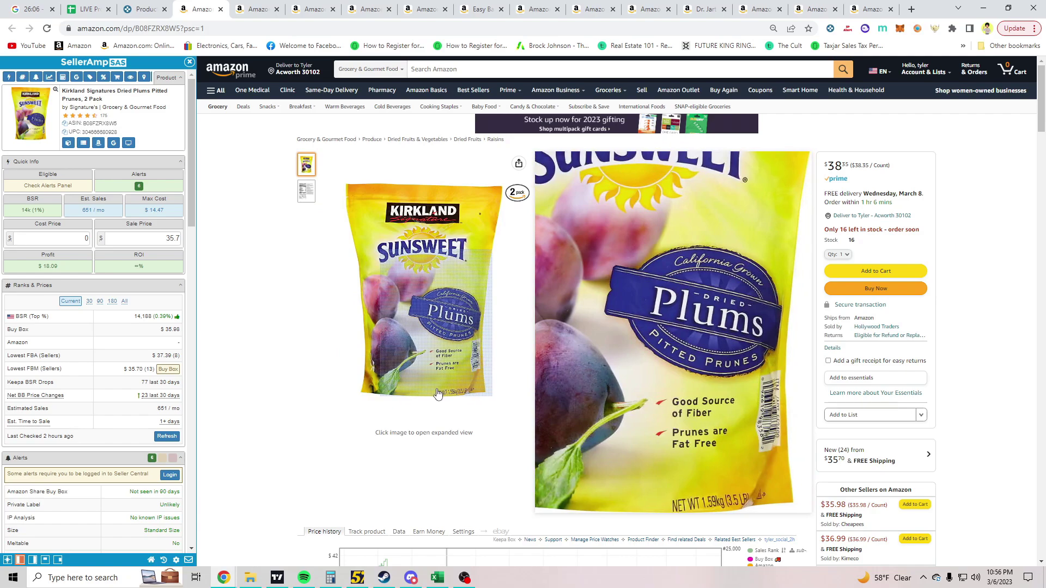
Review the images, Keepa price history and seller offers of the Kirkland dried plums 2-pack, and set SellerAmp's sale price to 37.39.
{"action": "scroll", "coordinate": [430, 381], "scroll_direction": "down", "scroll_amount": 1}
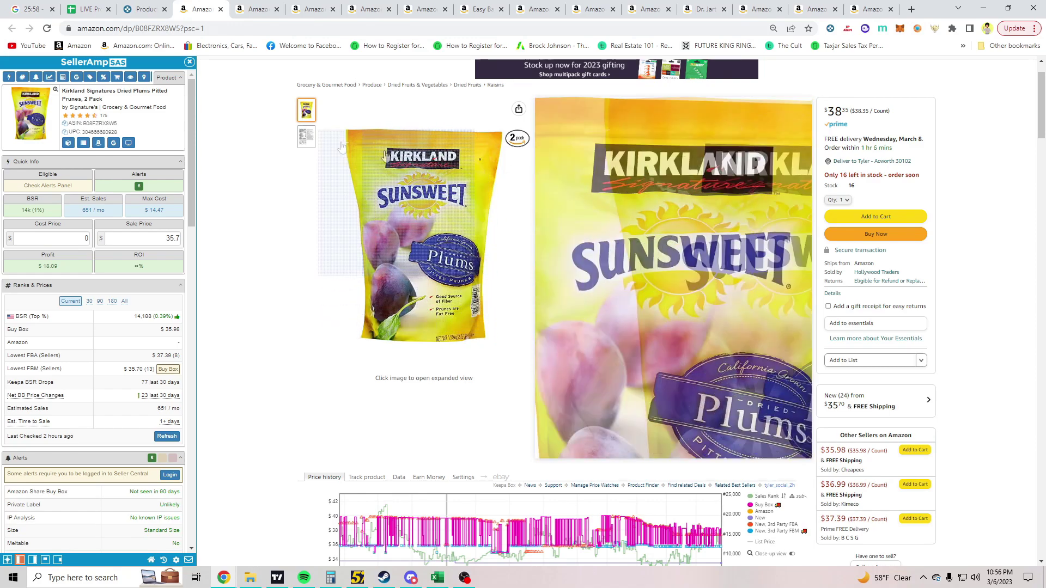
{"action": "scroll", "coordinate": [134, 279], "scroll_direction": "down", "scroll_amount": 3}
{"action": "scroll", "coordinate": [134, 279], "scroll_direction": "down", "scroll_amount": 3}
{"action": "scroll", "coordinate": [423, 327], "scroll_direction": "down", "scroll_amount": 5}
{"action": "scroll", "coordinate": [423, 327], "scroll_direction": "up", "scroll_amount": 5}
{"action": "scroll", "coordinate": [422, 326], "scroll_direction": "down", "scroll_amount": 1}
{"action": "scroll", "coordinate": [423, 327], "scroll_direction": "down", "scroll_amount": 3}
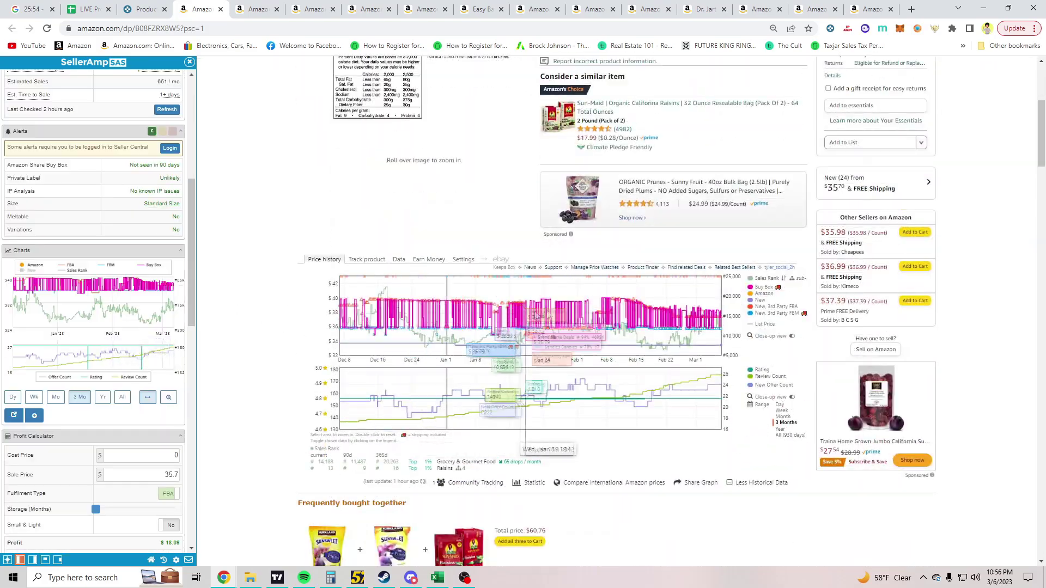
{"action": "scroll", "coordinate": [81, 280], "scroll_direction": "down", "scroll_amount": 10}
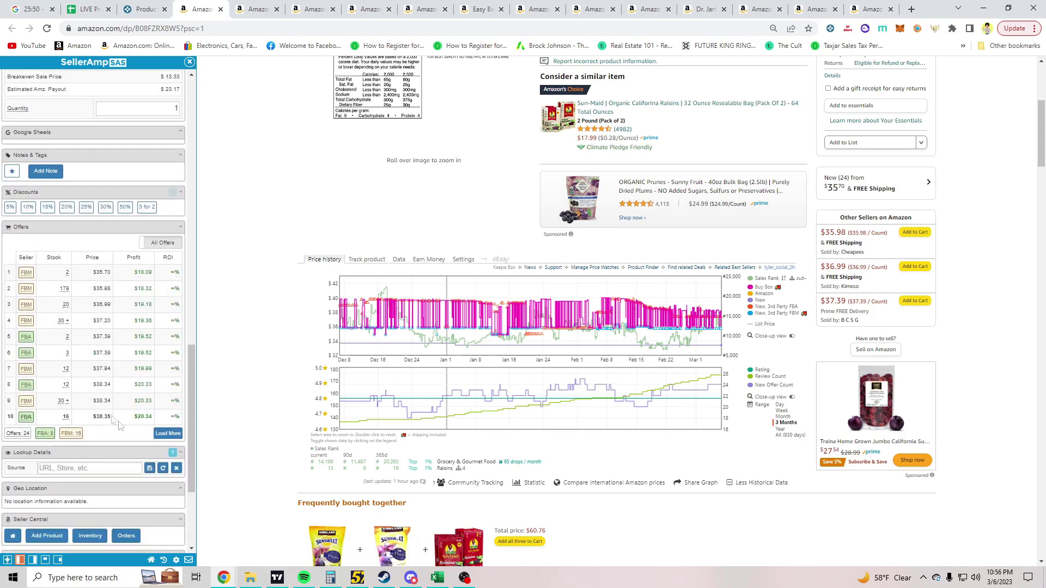
{"action": "scroll", "coordinate": [116, 406], "scroll_direction": "up", "scroll_amount": 15}
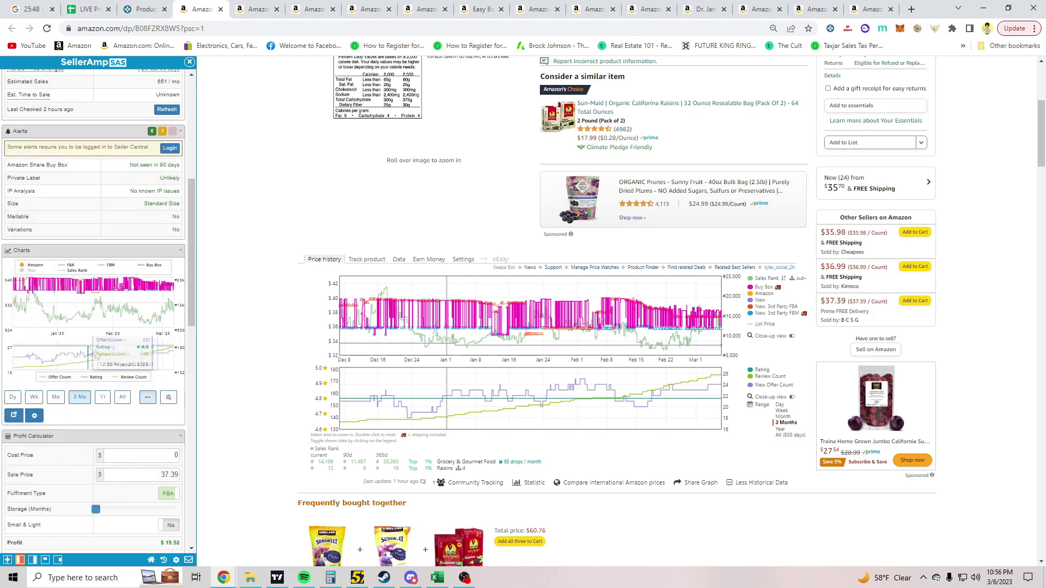
Look up the Kirkland dried plums title on Google and compare the Costco, Walmart and other retailers' offers.
{"action": "left_click", "coordinate": [113, 143]}
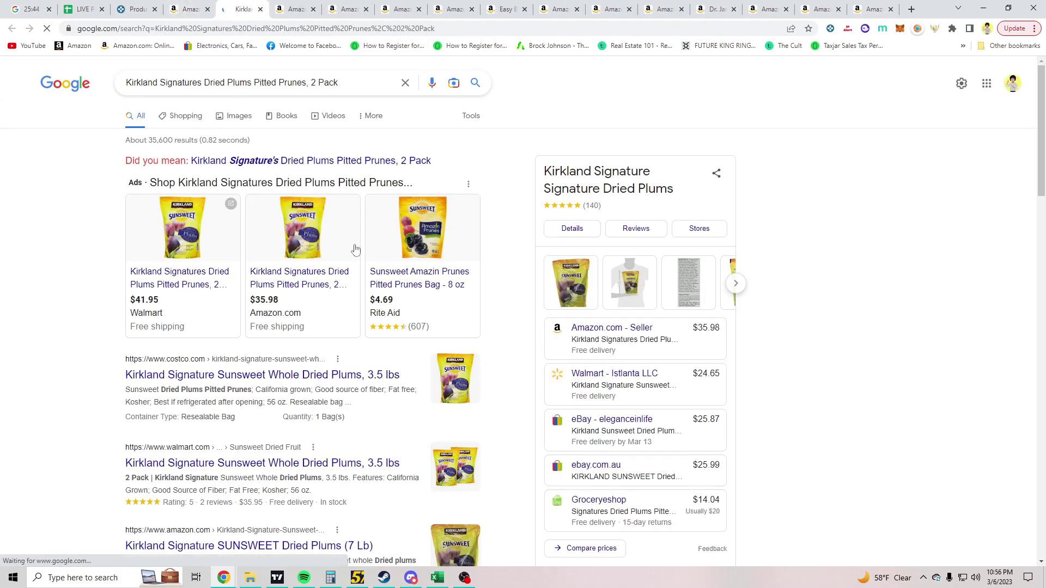
{"action": "scroll", "coordinate": [545, 294], "scroll_direction": "down", "scroll_amount": 3}
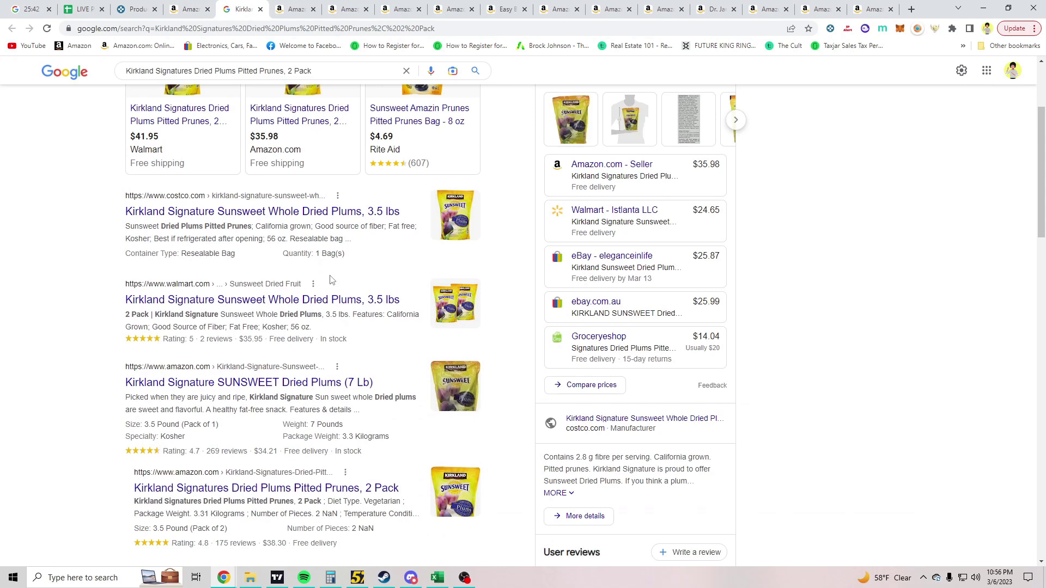
{"action": "scroll", "coordinate": [332, 280], "scroll_direction": "down", "scroll_amount": 2}
{"action": "scroll", "coordinate": [327, 278], "scroll_direction": "up", "scroll_amount": 1}
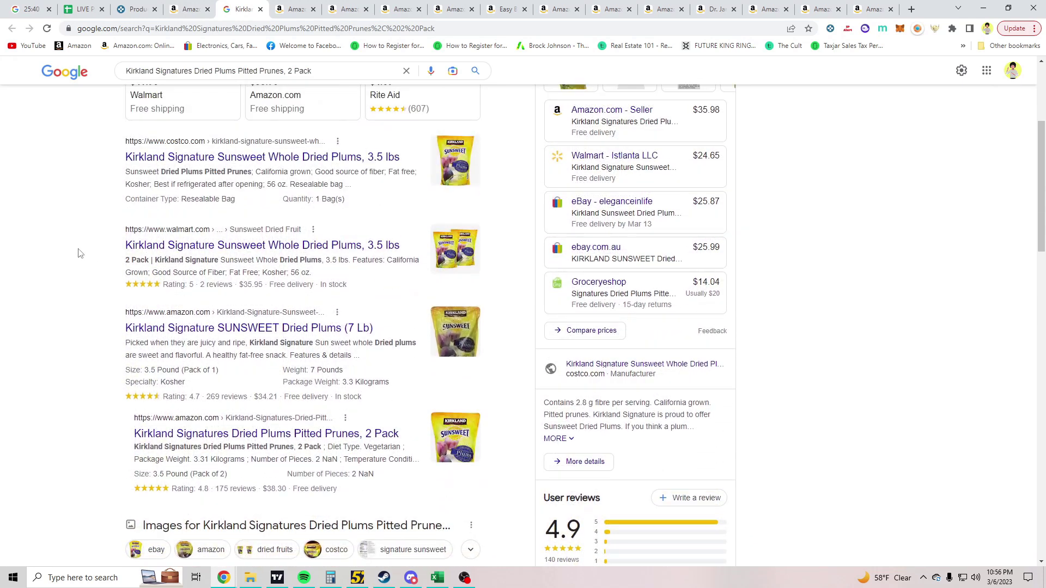
{"action": "scroll", "coordinate": [300, 282], "scroll_direction": "down", "scroll_amount": 1}
{"action": "scroll", "coordinate": [306, 275], "scroll_direction": "up", "scroll_amount": 1}
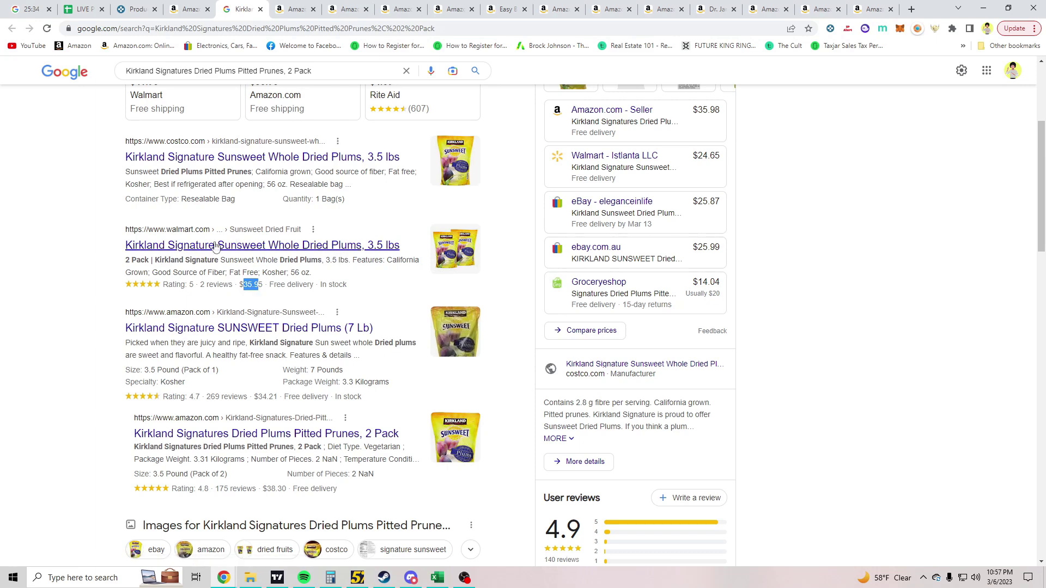
{"action": "scroll", "coordinate": [100, 221], "scroll_direction": "up", "scroll_amount": 2}
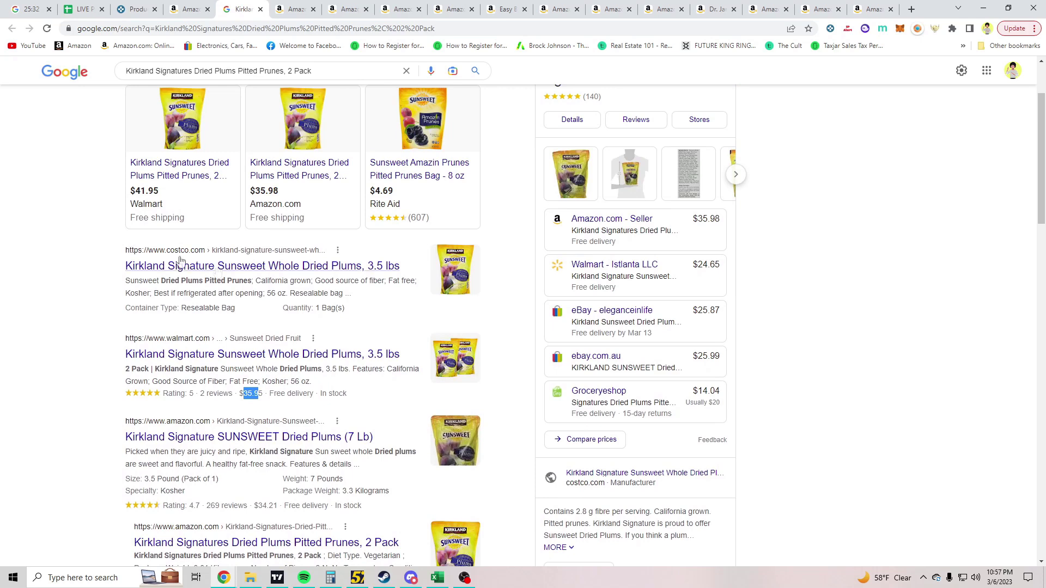
Open Costco's product page for the Kirkland Sunsweet Whole Dried Plums, 3.5 lbs, and set the delivery ZIP code.
{"action": "middle_click", "coordinate": [137, 266]}
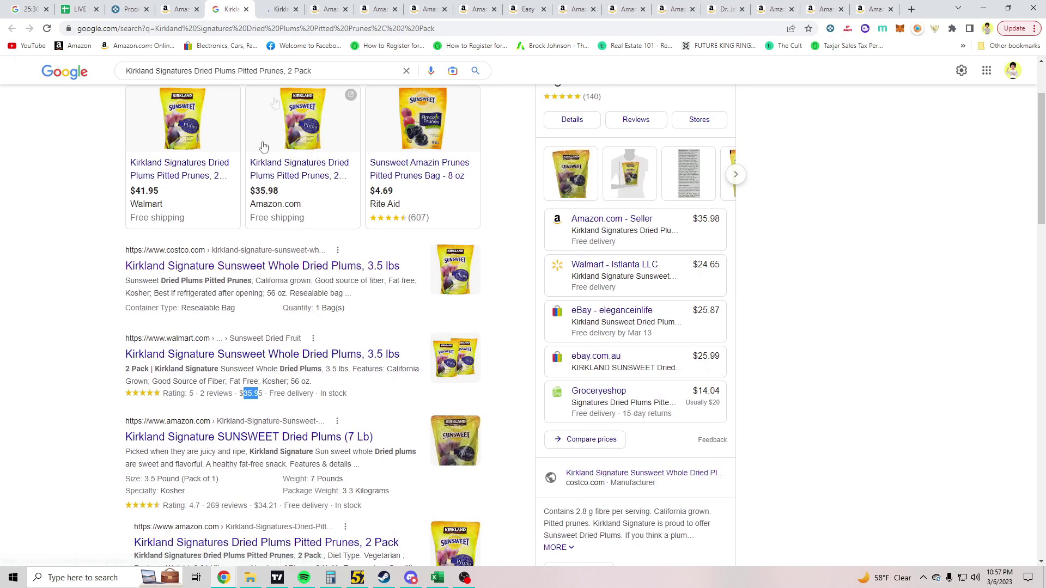
{"action": "key", "text": "ctrl+Tab"}
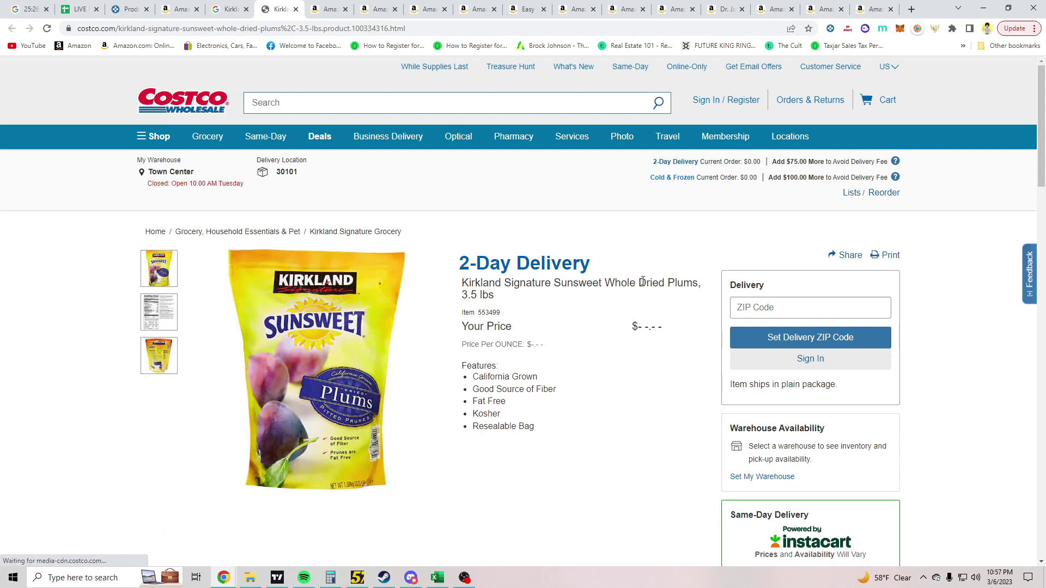
{"action": "scroll", "coordinate": [317, 291], "scroll_direction": "down", "scroll_amount": 2}
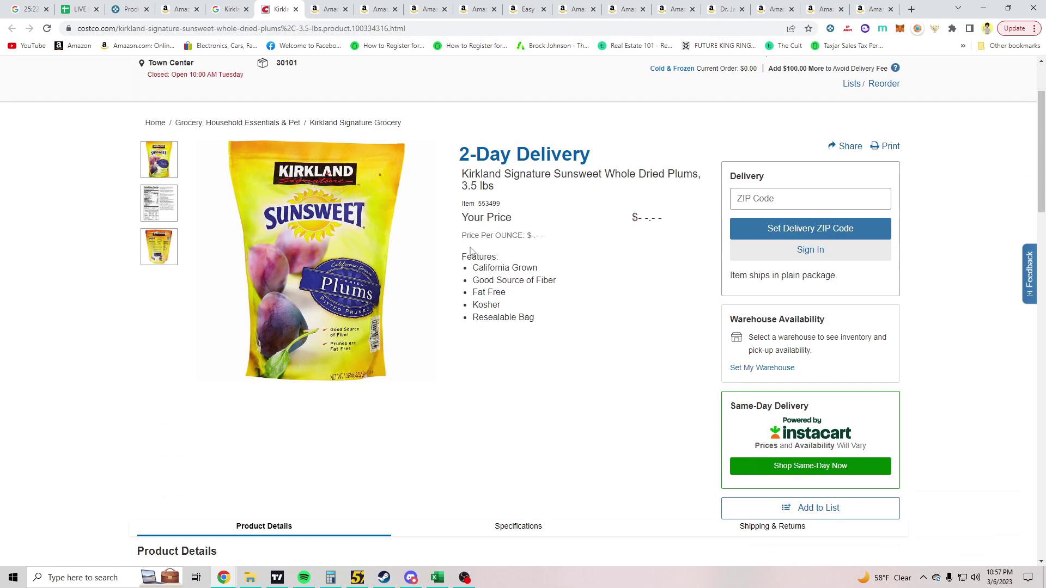
{"action": "scroll", "coordinate": [640, 256], "scroll_direction": "up", "scroll_amount": 1}
{"action": "left_click", "coordinate": [754, 253]}
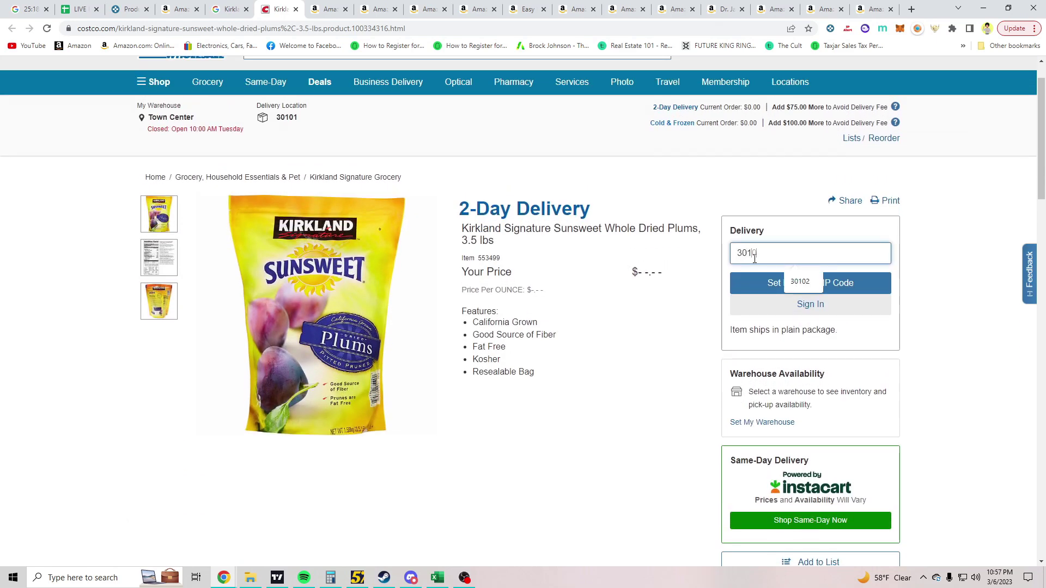
{"action": "type", "text": "30102"}
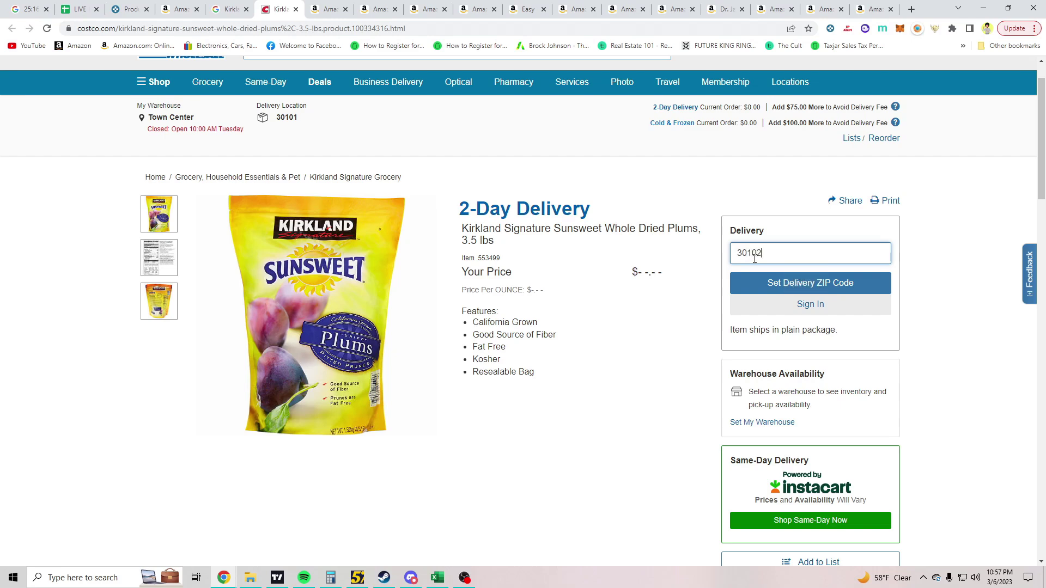
{"action": "left_click", "coordinate": [794, 281]}
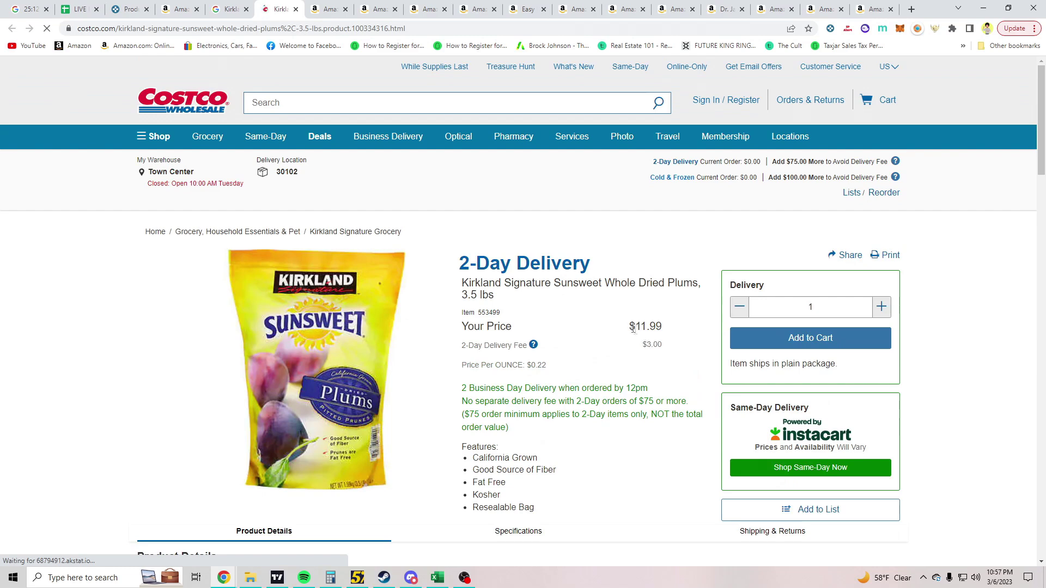
Check the Costco price, 2-day delivery fee and order minimum for avoiding the fee on the dried plums.
{"action": "double_click", "coordinate": [648, 322]}
{"action": "left_click", "coordinate": [649, 322]}
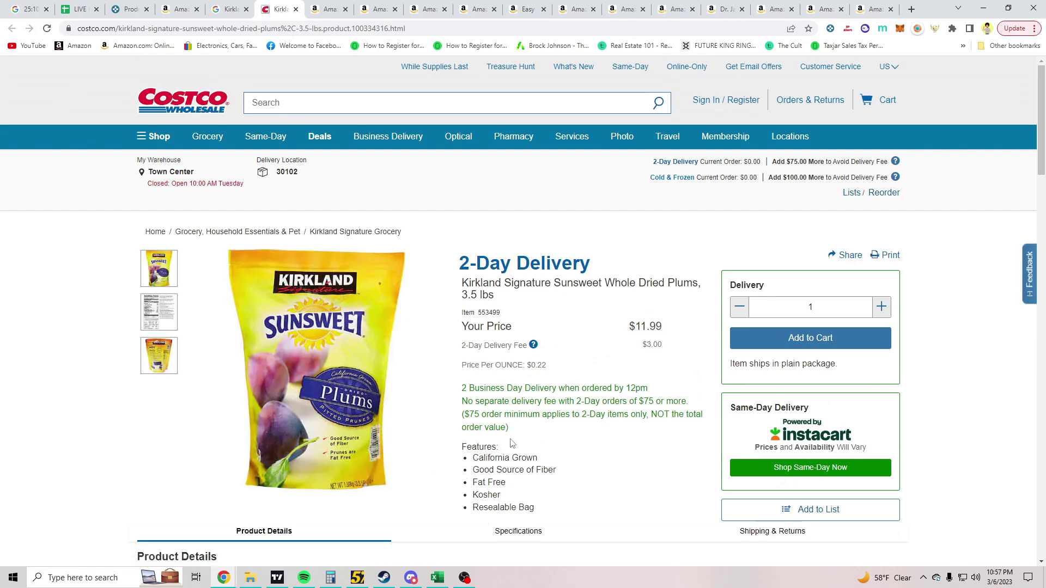
{"action": "scroll", "coordinate": [603, 377], "scroll_direction": "down", "scroll_amount": 1}
{"action": "scroll", "coordinate": [604, 377], "scroll_direction": "up", "scroll_amount": 1}
{"action": "scroll", "coordinate": [603, 377], "scroll_direction": "down", "scroll_amount": 1}
{"action": "triple_click", "coordinate": [639, 271]}
{"action": "left_click", "coordinate": [617, 292]}
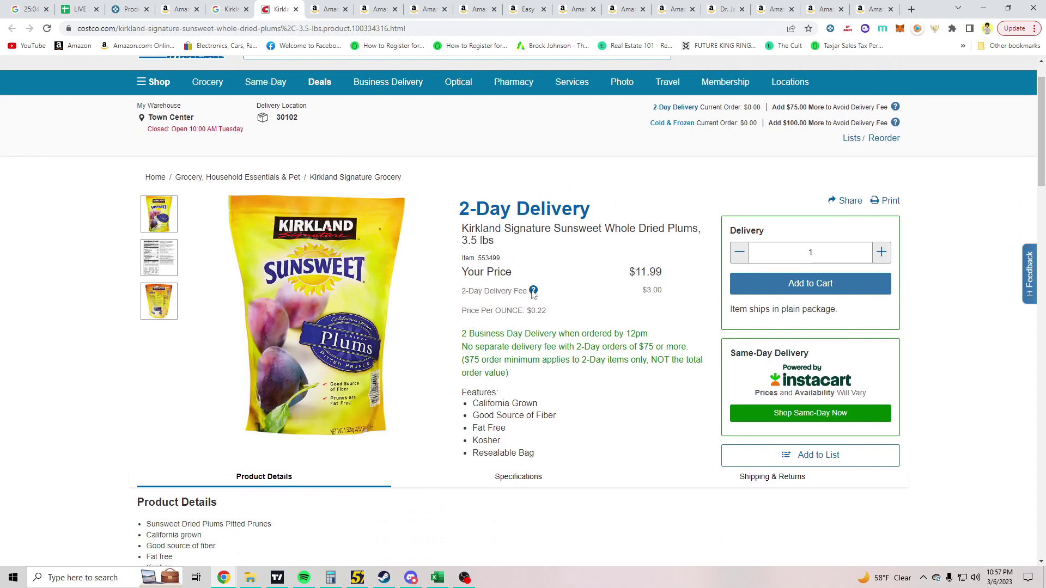
{"action": "scroll", "coordinate": [576, 305], "scroll_direction": "up", "scroll_amount": 1}
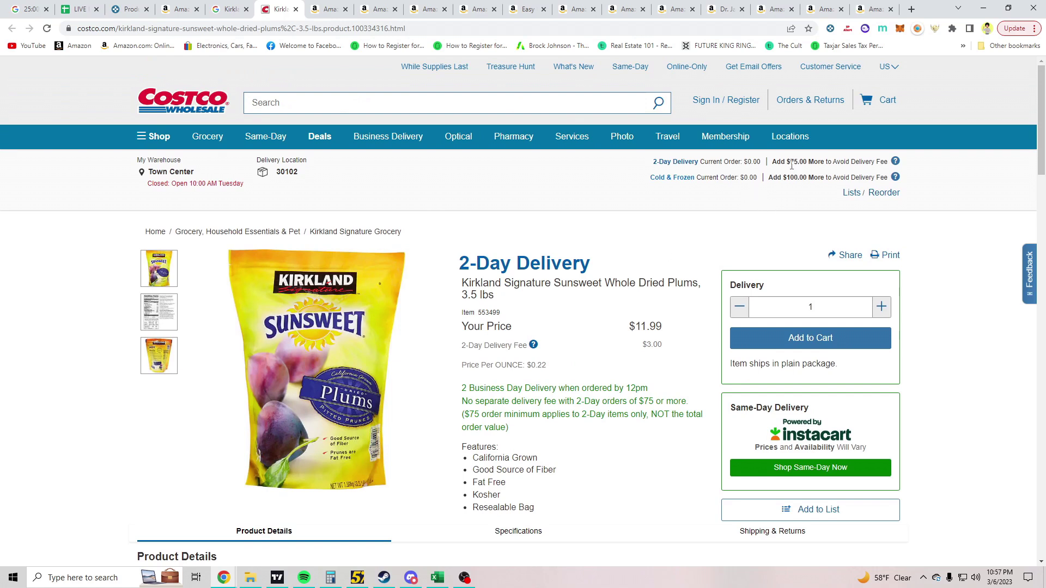
{"action": "left_click_drag", "start_coordinate": [826, 160], "coordinate": [858, 161]}
{"action": "left_click", "coordinate": [870, 162]}
{"action": "left_click_drag", "start_coordinate": [482, 406], "coordinate": [542, 408]}
{"action": "left_click", "coordinate": [567, 449]}
Calculate the cost of two bags in Calculator as 11.99 × 2, and bring the calculator beside the Costco price.
{"action": "left_click", "coordinate": [330, 578]}
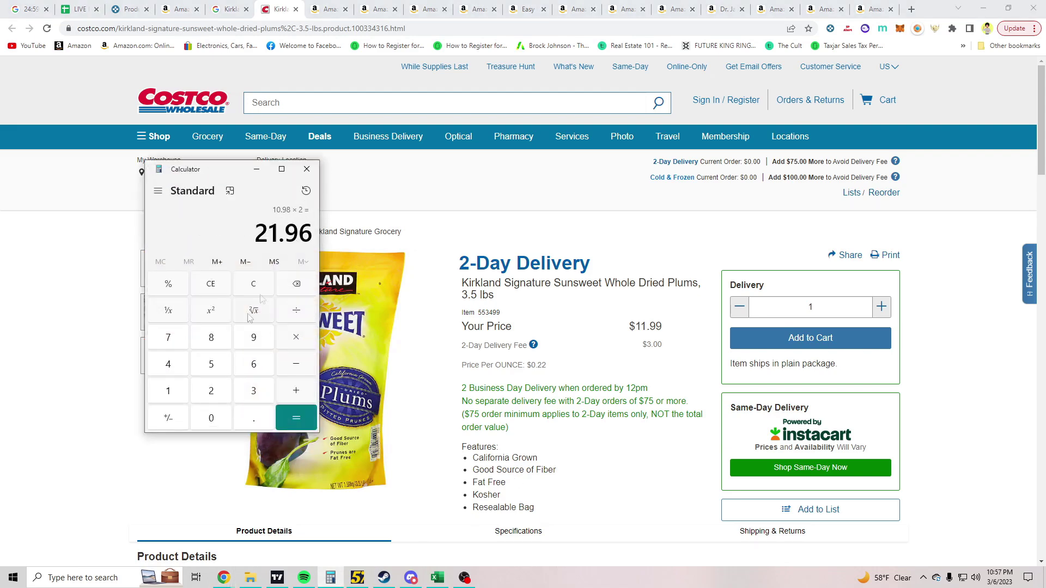
{"action": "left_click", "coordinate": [254, 284]}
{"action": "left_click", "coordinate": [168, 390]}
{"action": "left_click", "coordinate": [168, 390]}
{"action": "left_click", "coordinate": [253, 418]}
{"action": "left_click", "coordinate": [253, 340]}
{"action": "left_click", "coordinate": [252, 344]}
{"action": "left_click", "coordinate": [212, 391]}
{"action": "left_click", "coordinate": [296, 418]}
{"action": "left_click", "coordinate": [631, 362]}
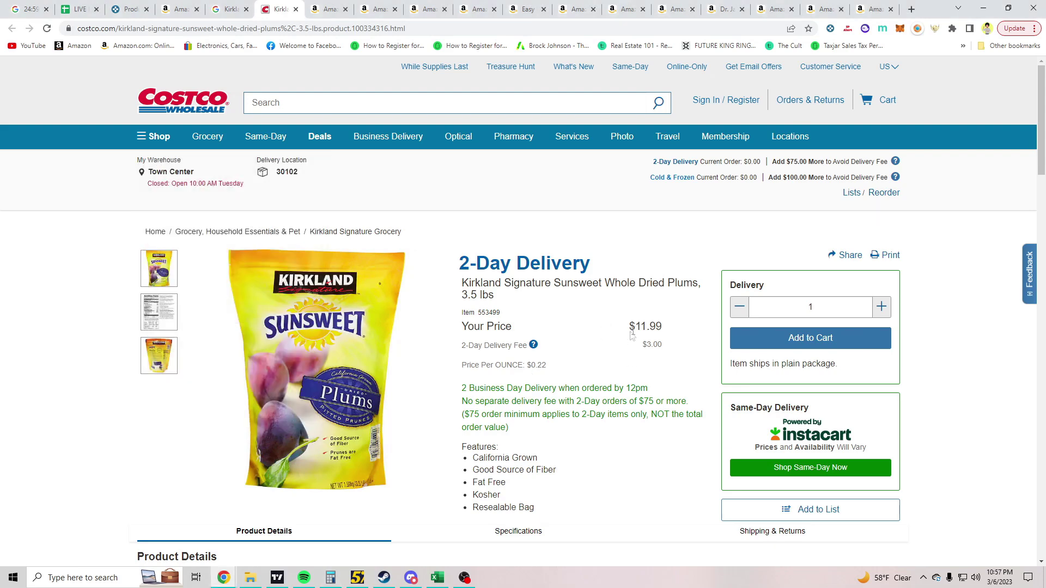
{"action": "left_click", "coordinate": [337, 575]}
{"action": "left_click_drag", "start_coordinate": [213, 173], "coordinate": [514, 207]}
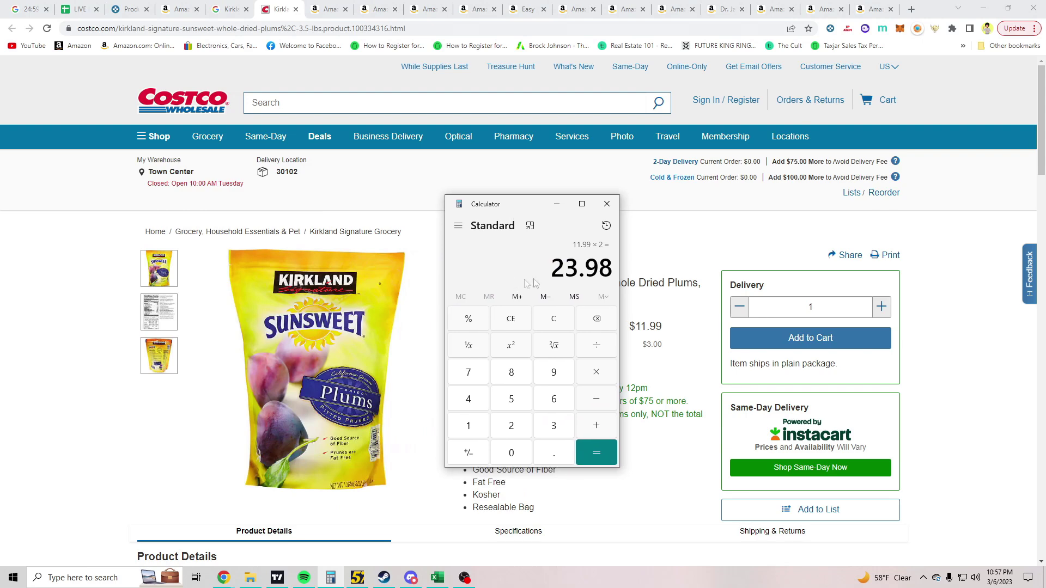
Examine Keepa's offers data with stock and 30-day sales per seller on the Kirkland dried plums 2-pack listing.
{"action": "left_click", "coordinate": [162, 5]}
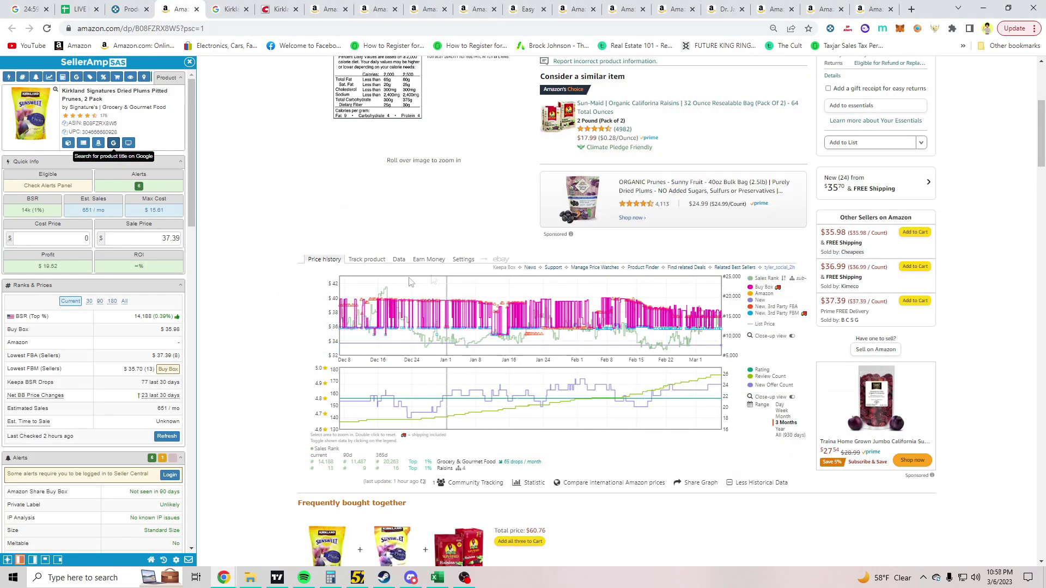
{"action": "left_click", "coordinate": [399, 259]}
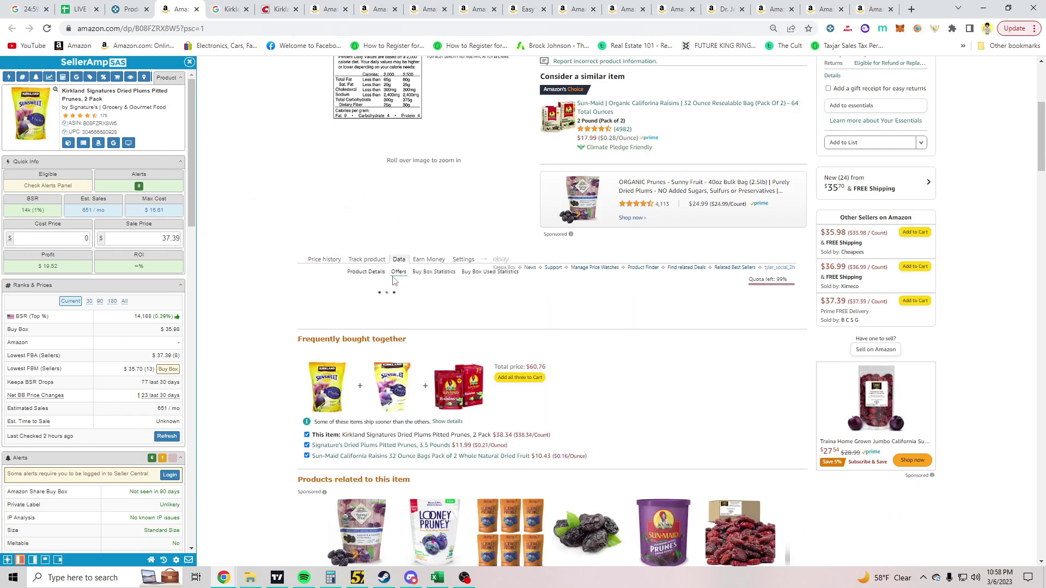
{"action": "scroll", "coordinate": [354, 316], "scroll_direction": "down", "scroll_amount": 2}
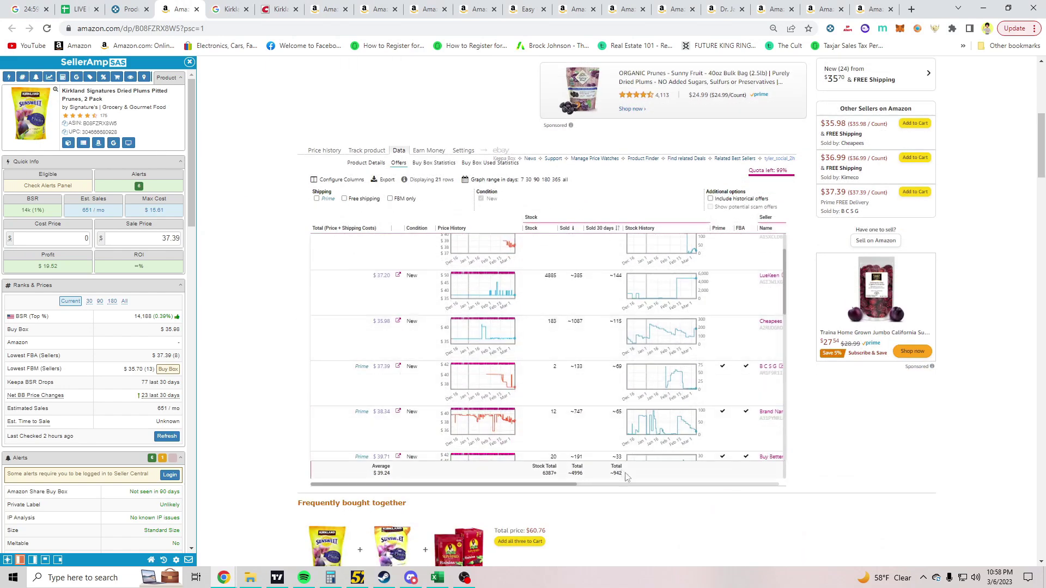
{"action": "scroll", "coordinate": [553, 374], "scroll_direction": "up", "scroll_amount": 2}
Return to the Costco page and multiply the two-bag cost of 23.98 by 5 in Calculator.
{"action": "left_click", "coordinate": [280, 9]}
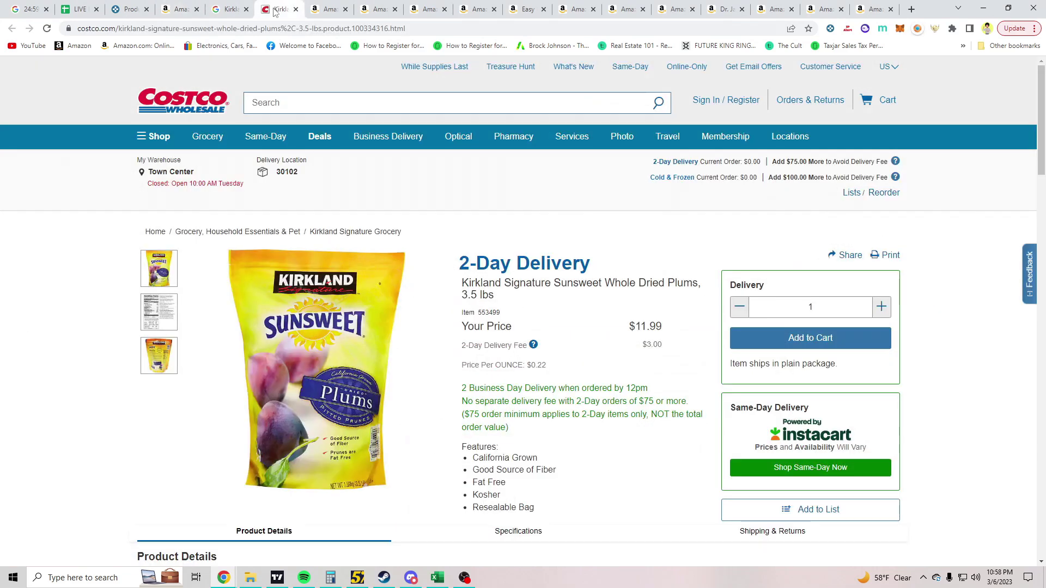
{"action": "left_click", "coordinate": [330, 577]}
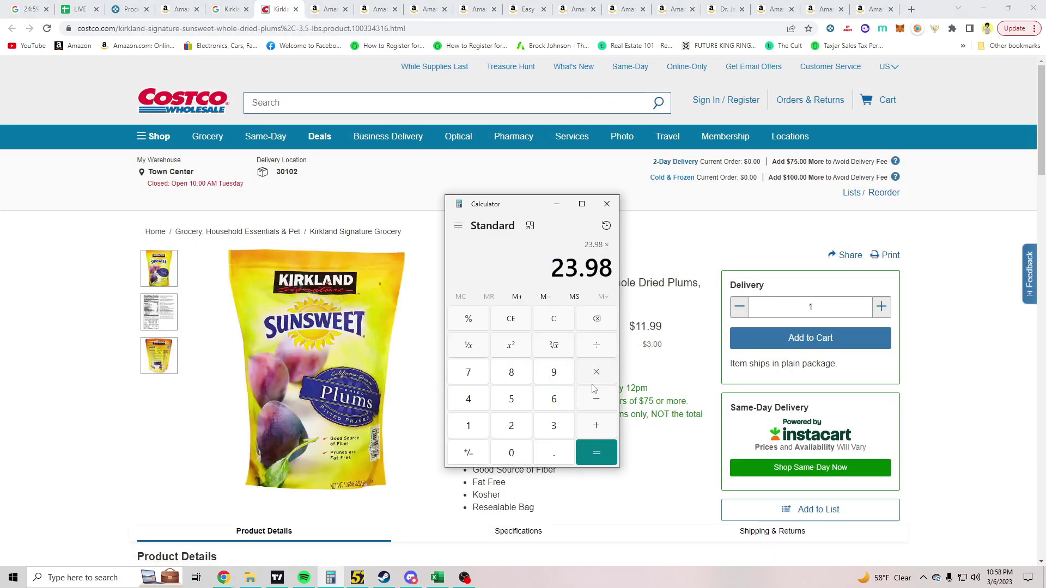
{"action": "left_click", "coordinate": [511, 397]}
{"action": "left_click", "coordinate": [598, 452]}
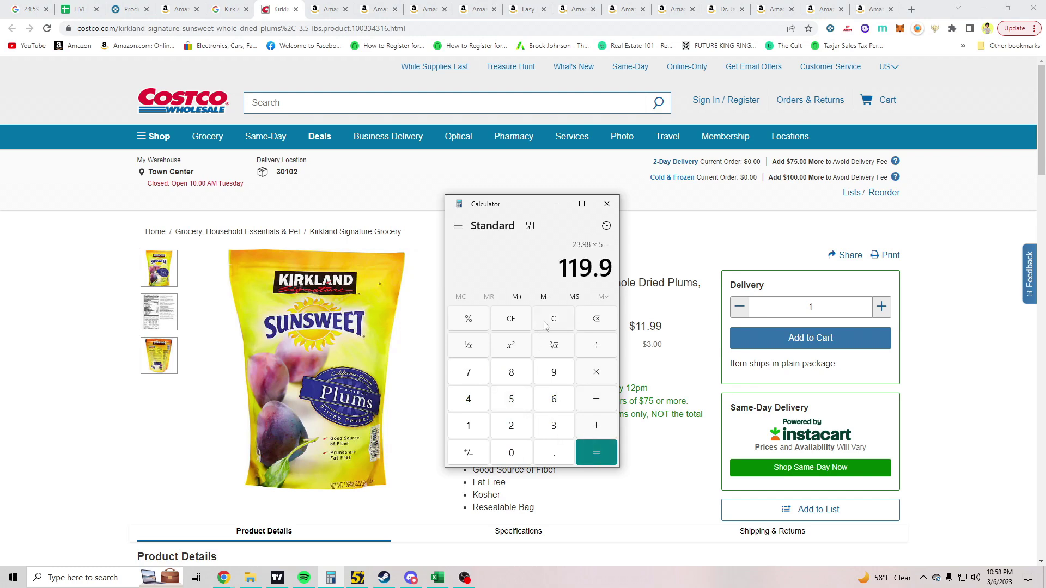
Clear the calculation, compute 11.99 × 2 again and multiply the result by 4.
{"action": "left_click", "coordinate": [546, 326]}
{"action": "double_click", "coordinate": [460, 433]}
{"action": "left_click", "coordinate": [551, 454]}
{"action": "left_click", "coordinate": [555, 370]}
{"action": "left_click", "coordinate": [556, 371]}
{"action": "left_click", "coordinate": [510, 426]}
{"action": "left_click", "coordinate": [596, 452]}
{"action": "left_click", "coordinate": [596, 372]}
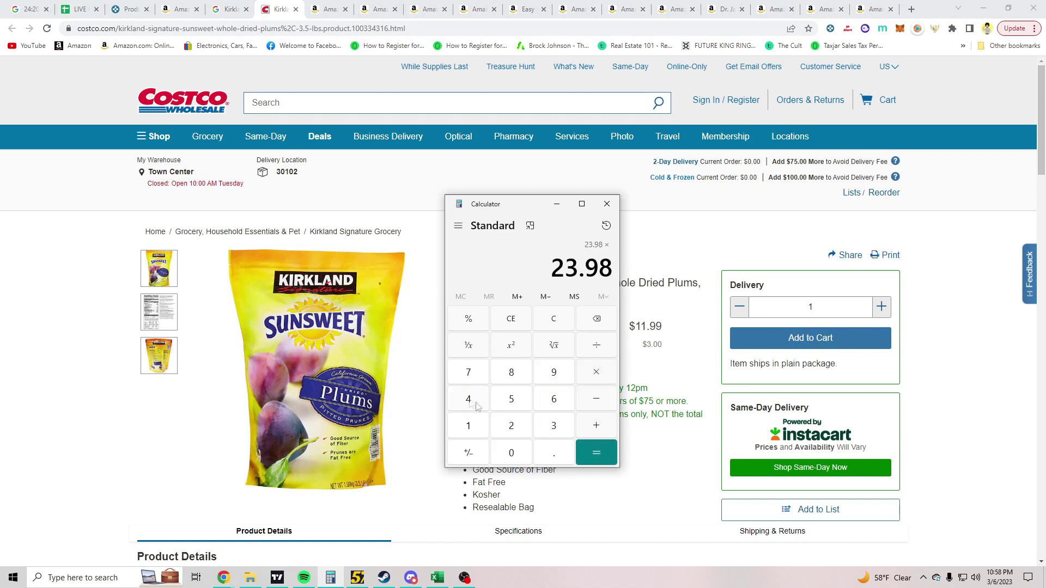
{"action": "left_click", "coordinate": [467, 399]}
{"action": "left_click", "coordinate": [595, 452]}
Start a fresh calculation of 11.99 × 2 and multiply the result by 3 for three 2-packs.
{"action": "left_click", "coordinate": [553, 322]}
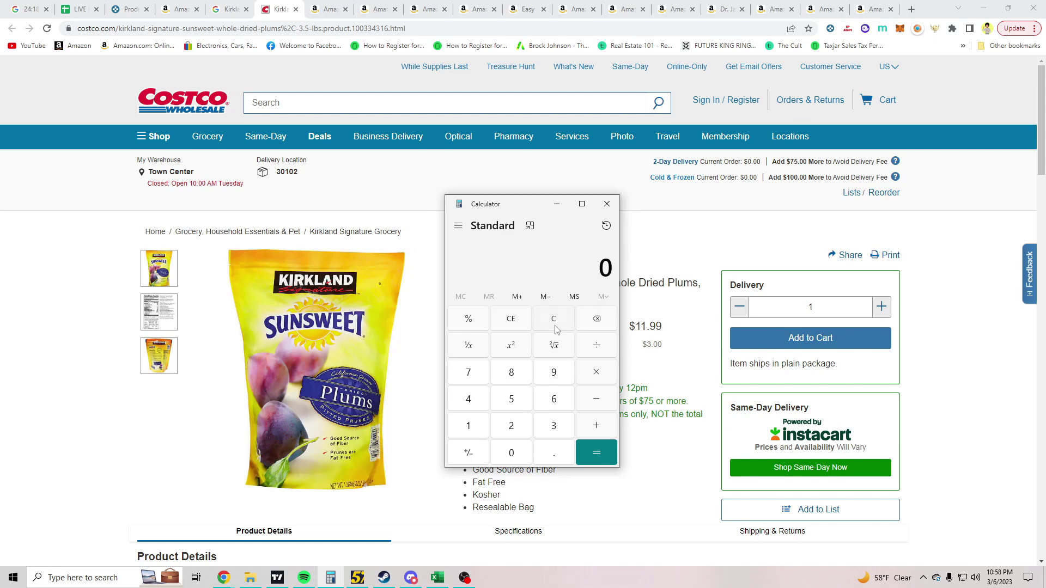
{"action": "double_click", "coordinate": [481, 430]}
{"action": "left_click", "coordinate": [553, 452]}
{"action": "double_click", "coordinate": [548, 374]}
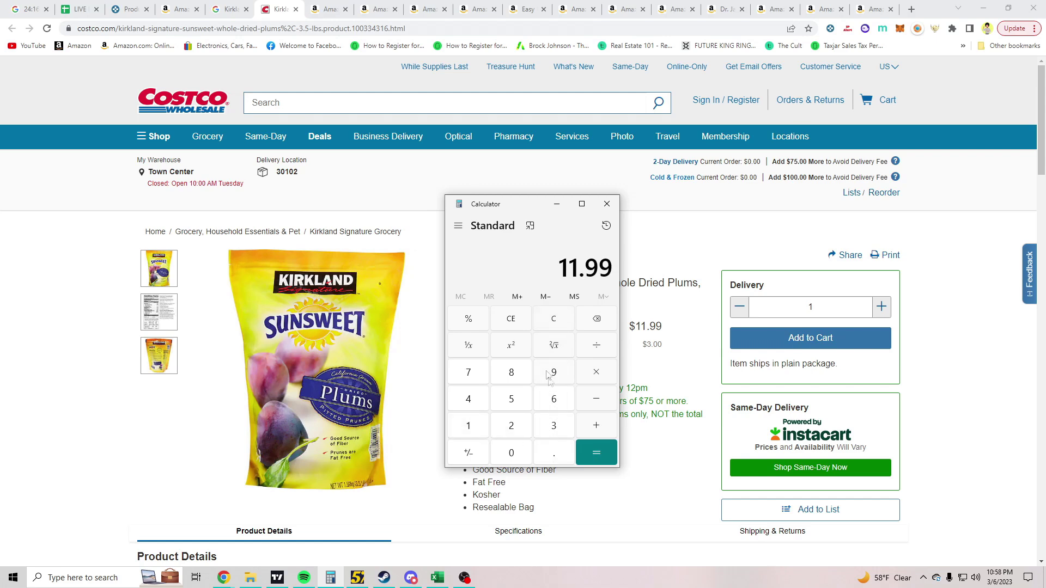
{"action": "left_click", "coordinate": [512, 430]}
{"action": "key", "text": "Return"}
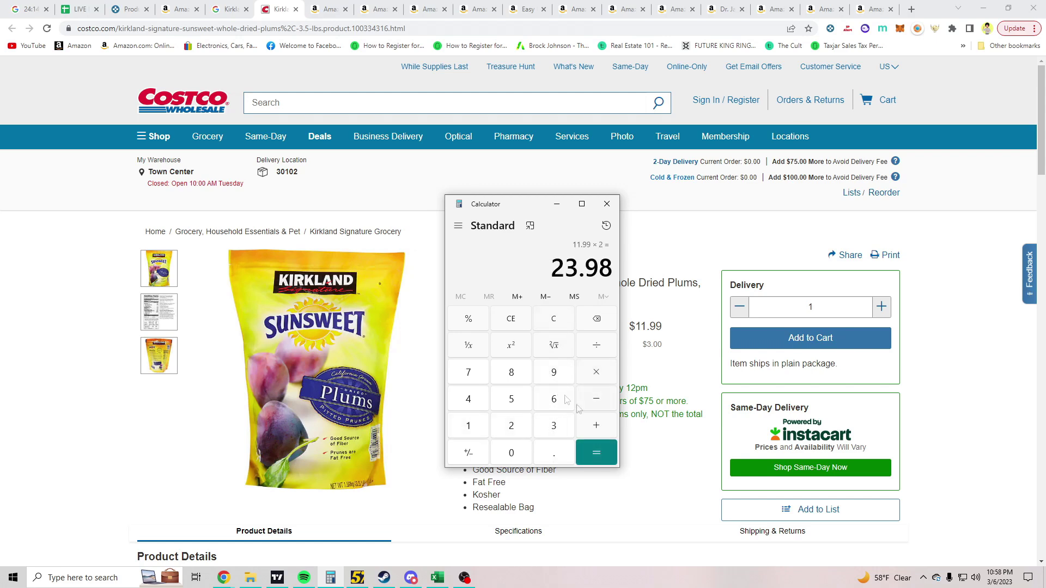
{"action": "left_click", "coordinate": [596, 372]}
{"action": "left_click", "coordinate": [553, 426]}
{"action": "left_click", "coordinate": [595, 460]}
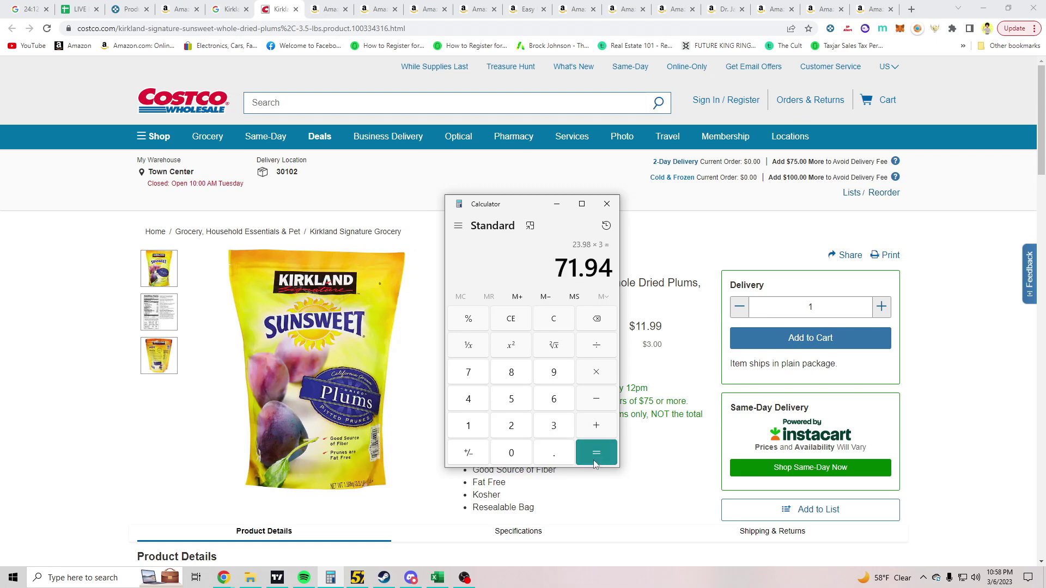
Calculate the cost of four 2-packs as 23.98 × 4.
{"action": "left_click", "coordinate": [554, 319]}
{"action": "left_click", "coordinate": [518, 425]}
{"action": "left_click", "coordinate": [553, 426]}
{"action": "left_click", "coordinate": [553, 452]}
{"action": "left_click", "coordinate": [554, 372]}
{"action": "key", "text": "8"}
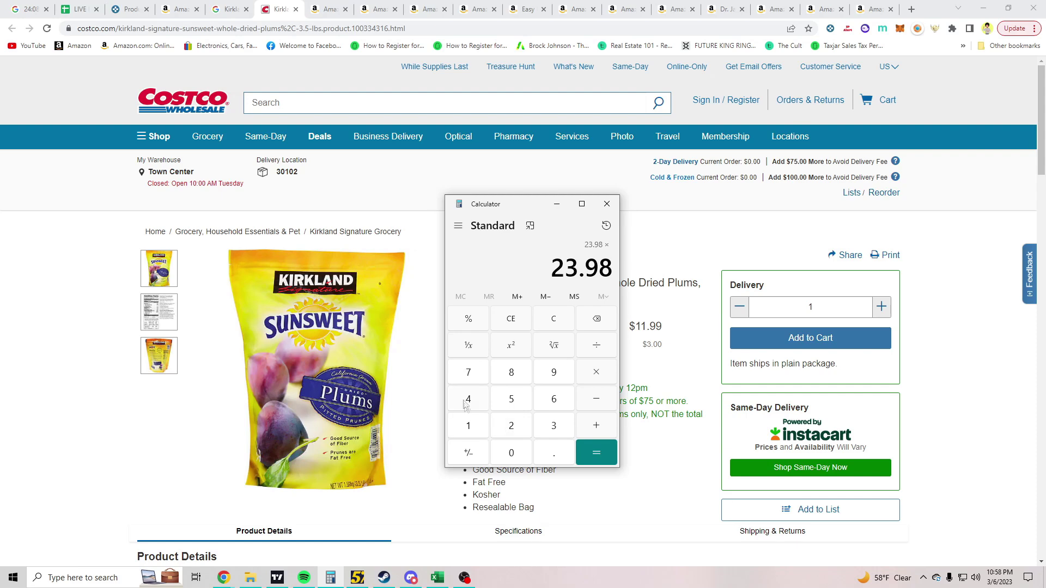
{"action": "left_click", "coordinate": [466, 402]}
{"action": "left_click", "coordinate": [596, 452]}
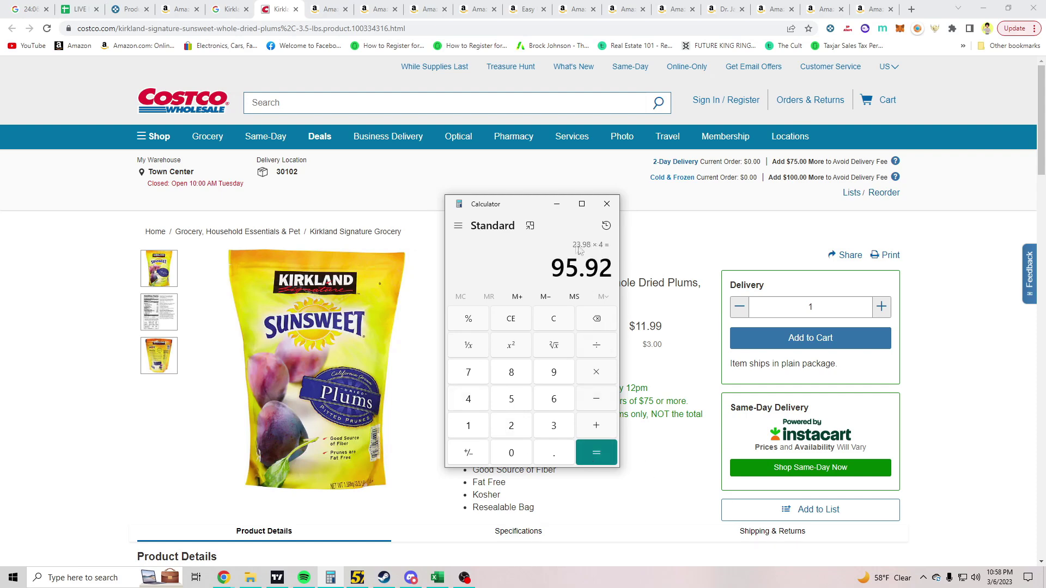
Return to the dried plums 2-pack listing on Amazon and set SellerAmp's cost price to 23.98.
{"action": "left_click", "coordinate": [275, 12]}
{"action": "left_click", "coordinate": [227, 9]}
{"action": "left_click", "coordinate": [179, 9]}
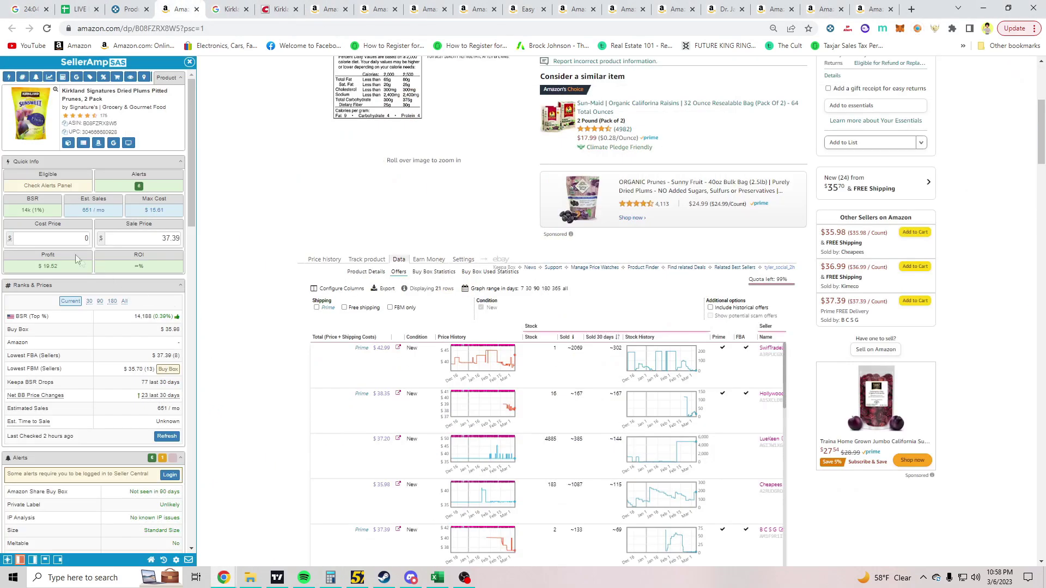
{"action": "left_click", "coordinate": [77, 240]}
{"action": "type", "text": "23"}
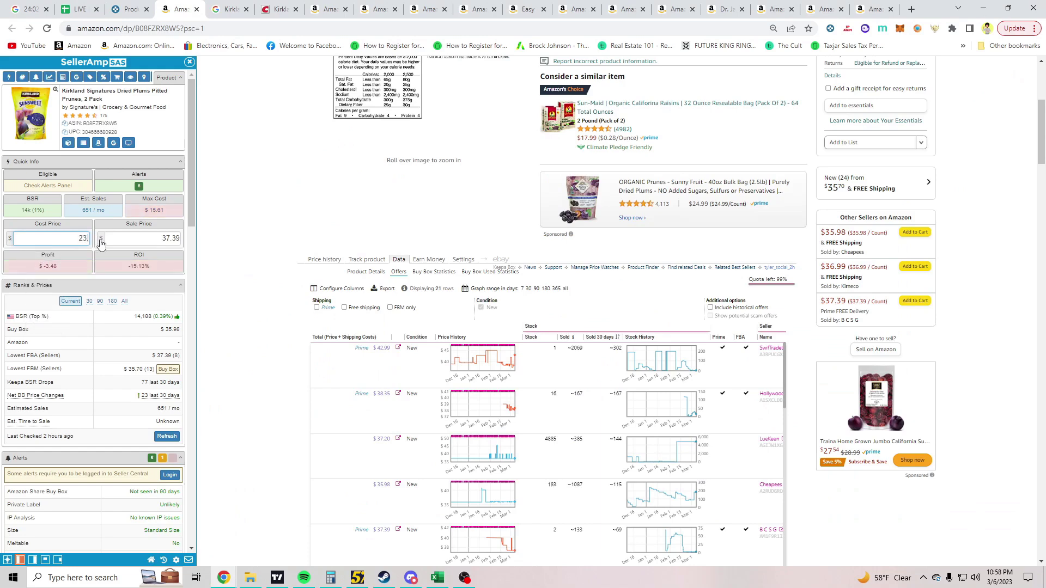
{"action": "left_click", "coordinate": [234, 243]}
Review the dried plums' Keepa price history and load more seller offers in SellerAmp to compare profit and ROI.
{"action": "scroll", "coordinate": [270, 281], "scroll_direction": "down", "scroll_amount": 2}
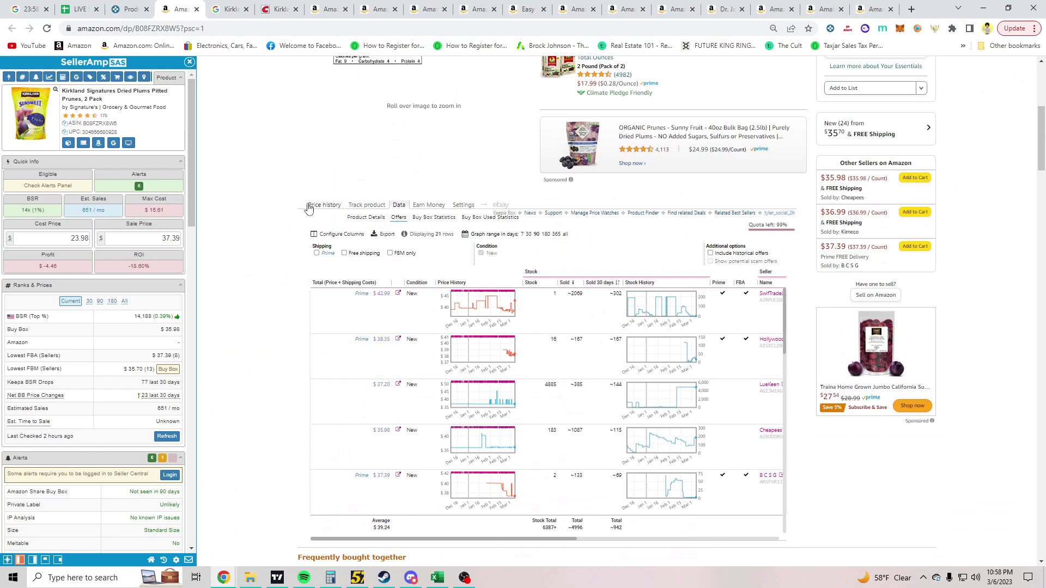
{"action": "left_click", "coordinate": [324, 205]}
{"action": "scroll", "coordinate": [122, 331], "scroll_direction": "down", "scroll_amount": 10}
{"action": "scroll", "coordinate": [122, 332], "scroll_direction": "down", "scroll_amount": 5}
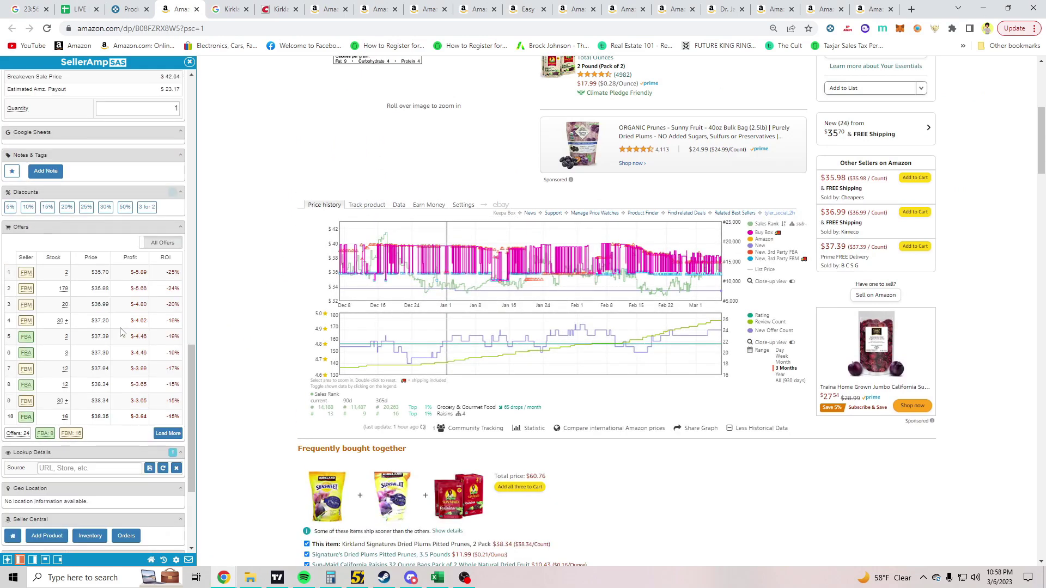
{"action": "left_click", "coordinate": [167, 433]}
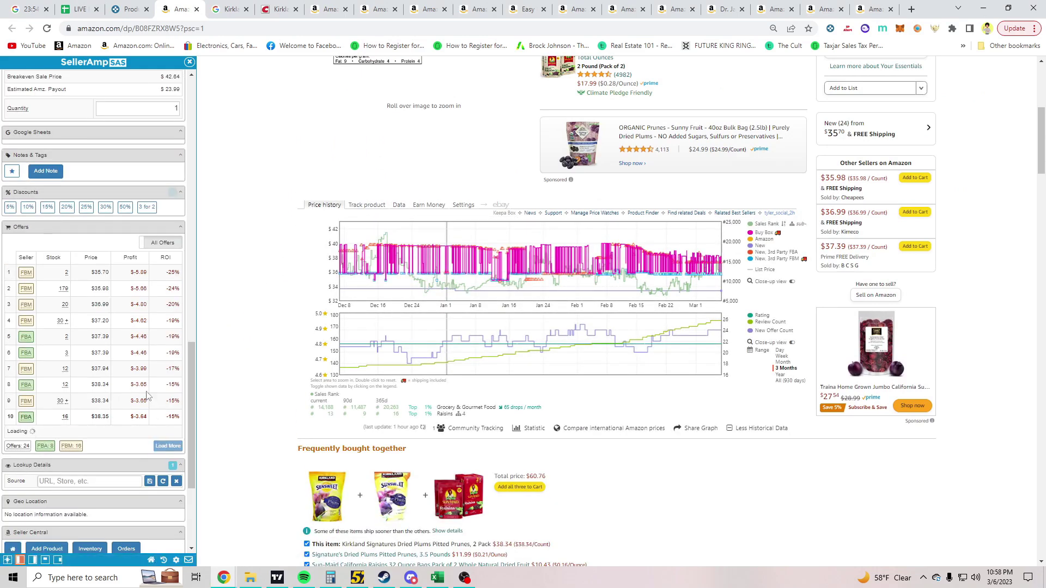
{"action": "scroll", "coordinate": [256, 327], "scroll_direction": "up", "scroll_amount": 6}
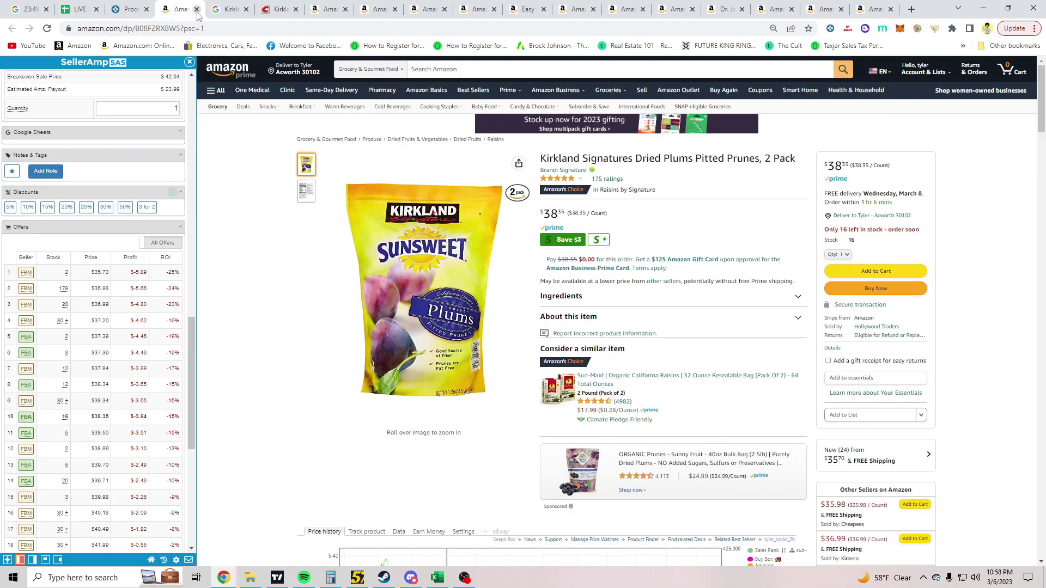
Close the Kirkland dried plums listing together with its Google results and Costco pages.
{"action": "left_click", "coordinate": [199, 9]}
{"action": "left_click", "coordinate": [200, 10]}
{"action": "left_click", "coordinate": [199, 10]}
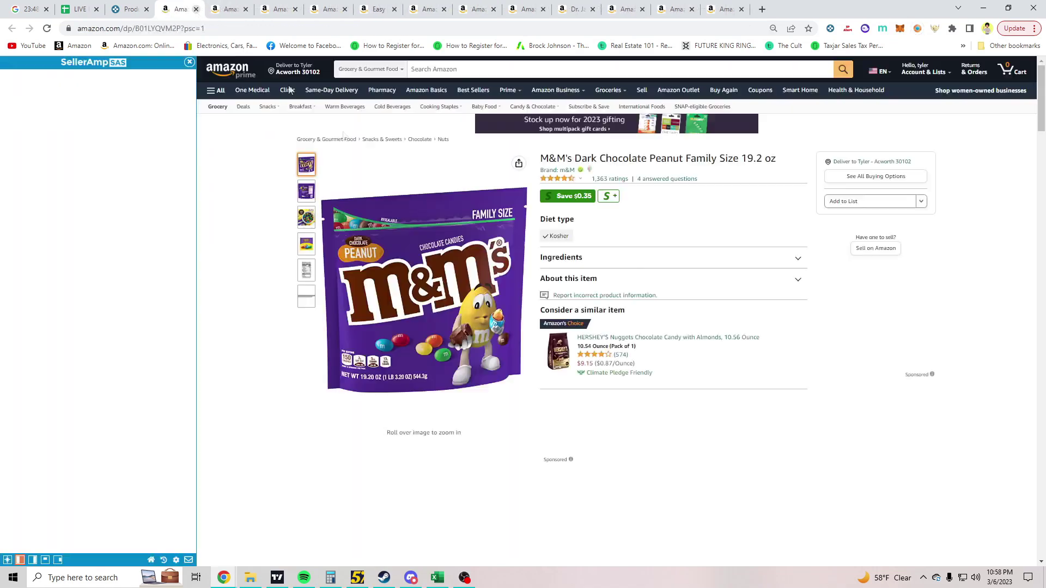
Review the M&M's Dark Chocolate Peanut listing's Keepa history, load more seller offers in SellerAmp to check profit and ROI, and close the listing.
{"action": "scroll", "coordinate": [741, 217], "scroll_direction": "down", "scroll_amount": 3}
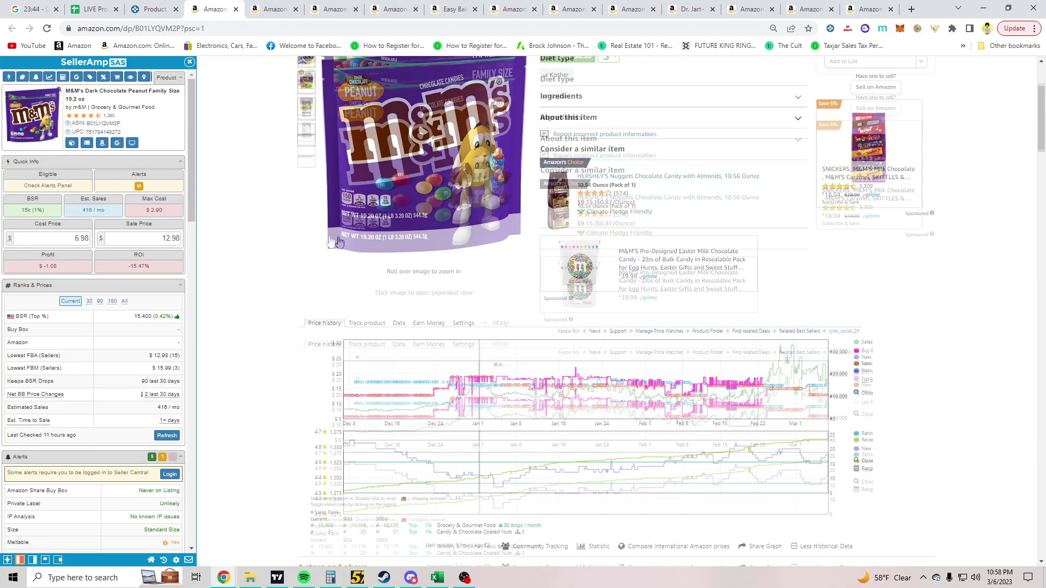
{"action": "scroll", "coordinate": [420, 163], "scroll_direction": "up", "scroll_amount": 3}
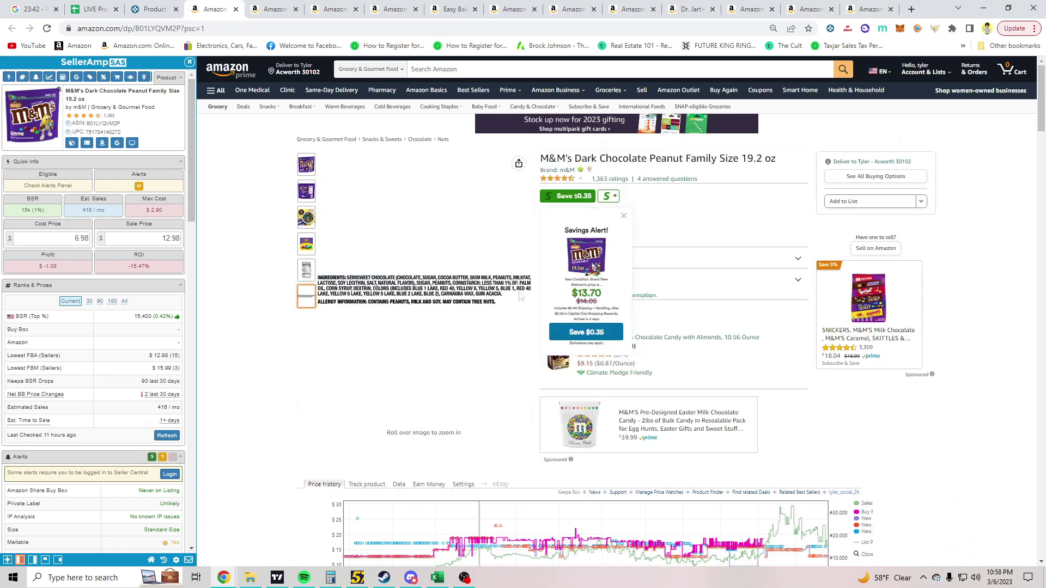
{"action": "scroll", "coordinate": [81, 305], "scroll_direction": "down", "scroll_amount": 15}
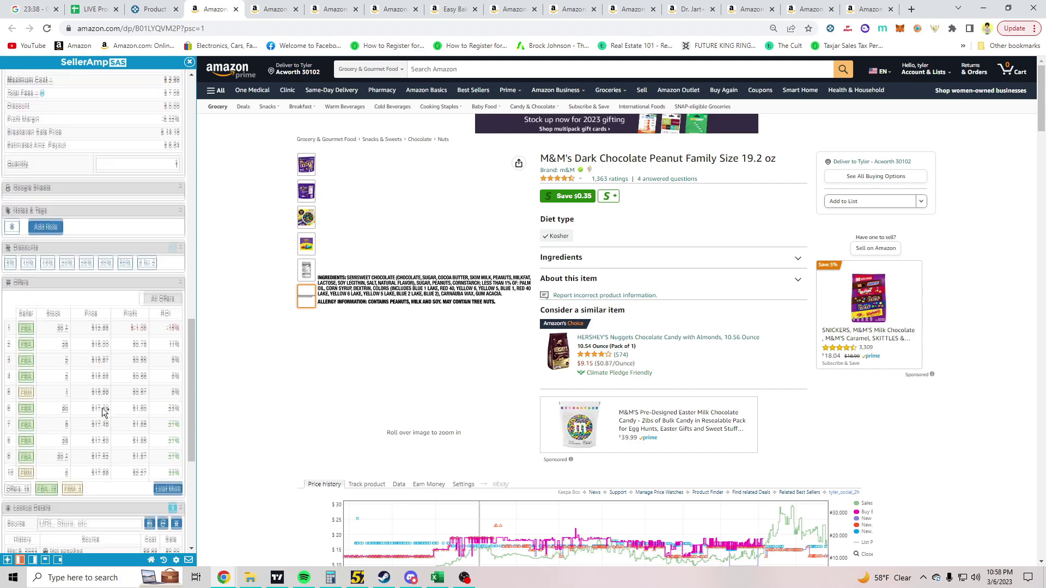
{"action": "scroll", "coordinate": [176, 348], "scroll_direction": "down", "scroll_amount": 2}
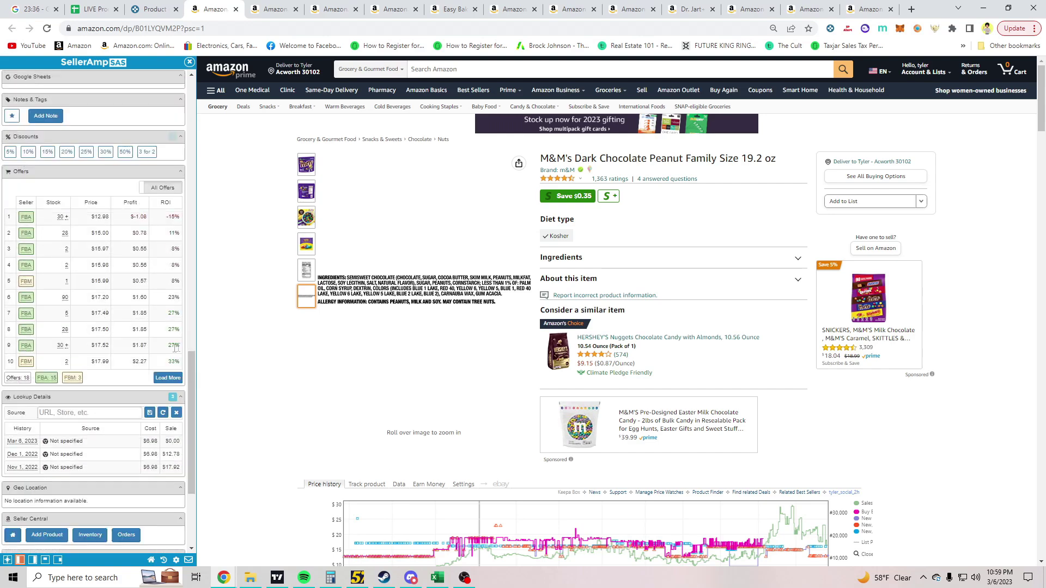
{"action": "left_click", "coordinate": [168, 377]}
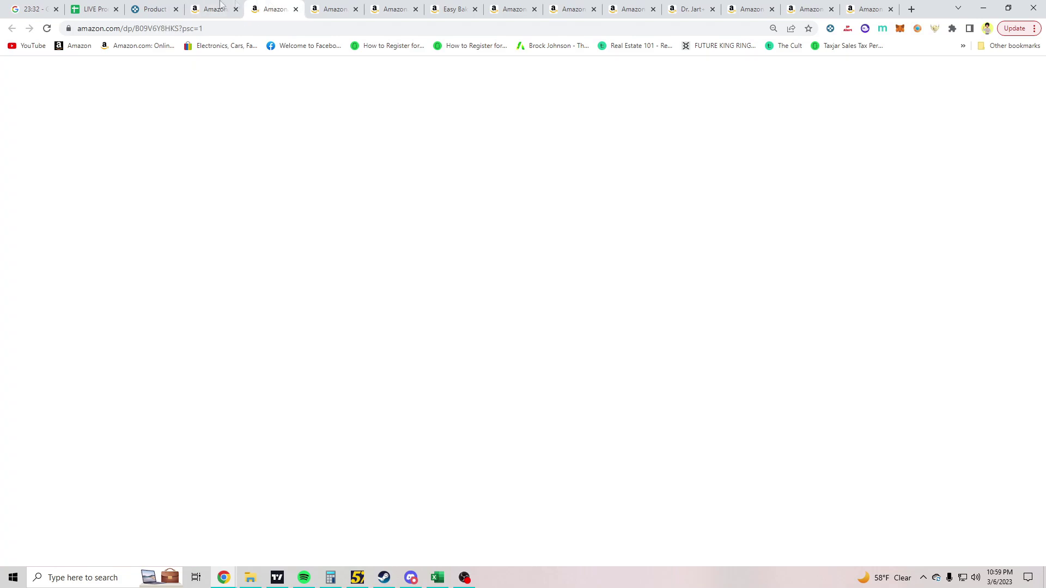
{"action": "key", "text": "ctrl+w"}
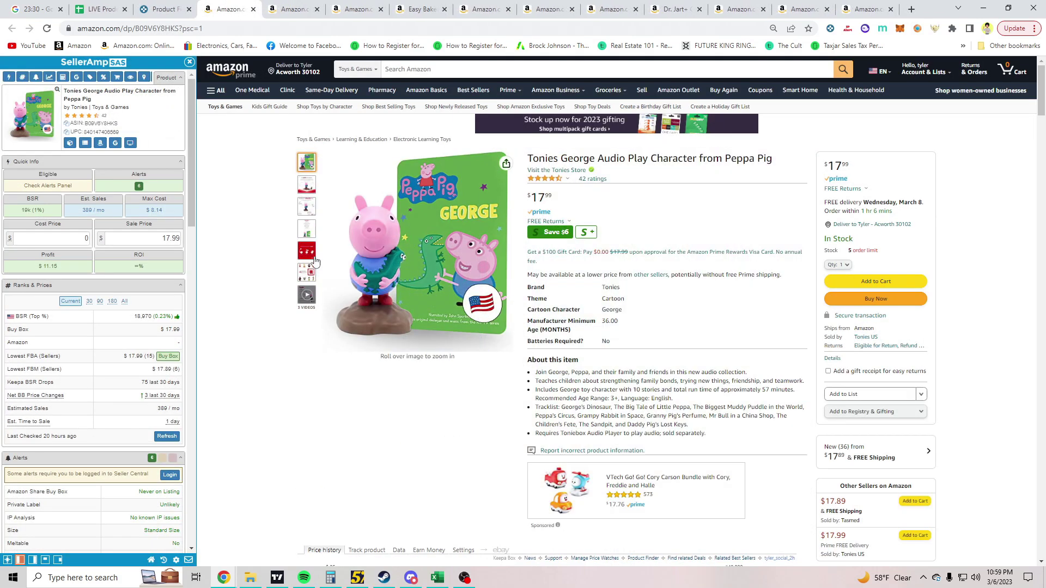
Examine the Tonies George listing's Keepa price history and Buy Box statistics, and close the listing.
{"action": "scroll", "coordinate": [141, 261], "scroll_direction": "down", "scroll_amount": 6}
{"action": "scroll", "coordinate": [436, 273], "scroll_direction": "down", "scroll_amount": 7}
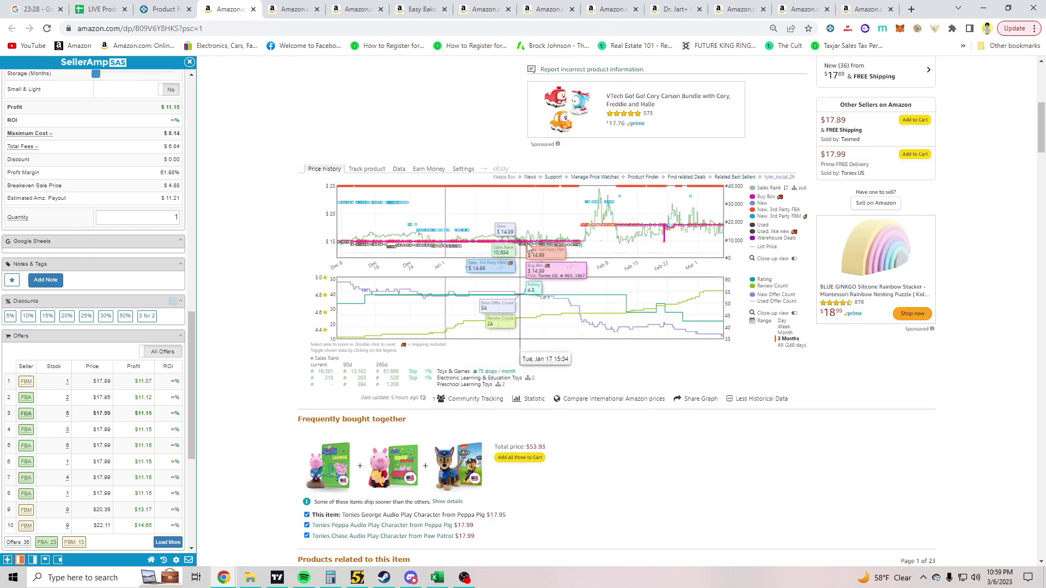
{"action": "scroll", "coordinate": [370, 286], "scroll_direction": "up", "scroll_amount": 4}
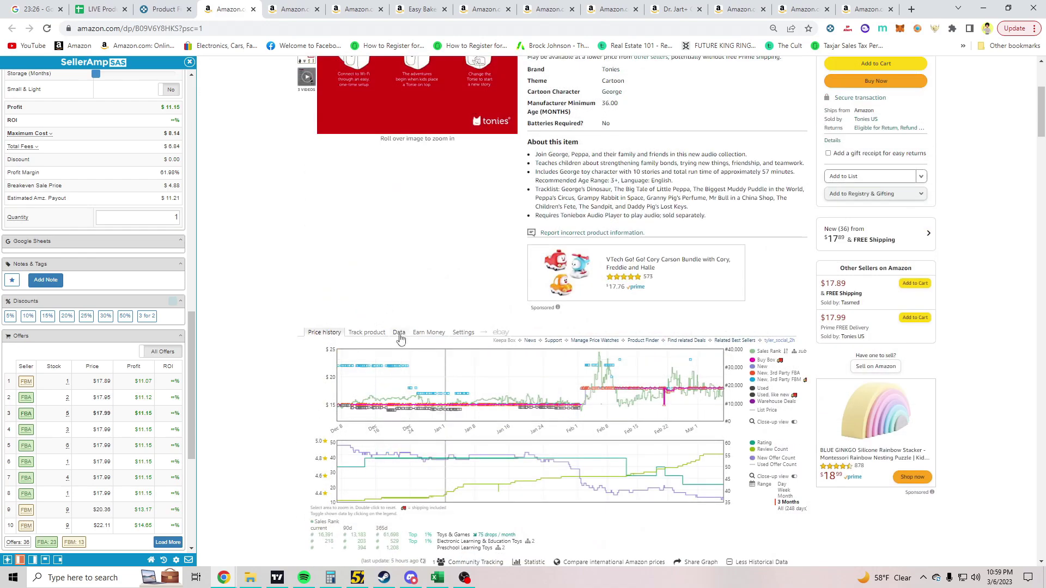
{"action": "scroll", "coordinate": [284, 321], "scroll_direction": "up", "scroll_amount": 3}
{"action": "scroll", "coordinate": [399, 282], "scroll_direction": "down", "scroll_amount": 5}
{"action": "left_click", "coordinate": [400, 279]}
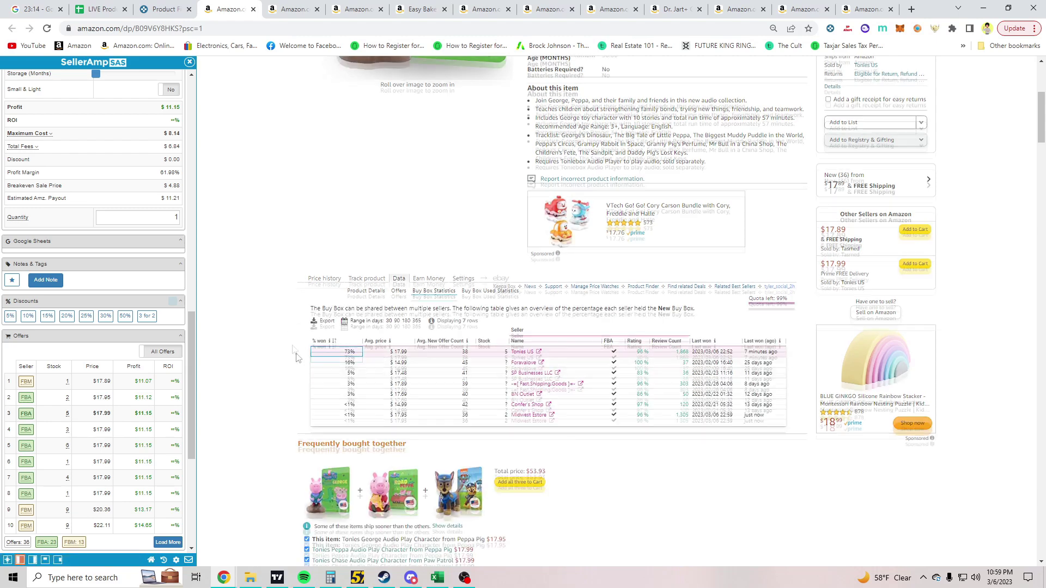
{"action": "scroll", "coordinate": [550, 379], "scroll_direction": "up", "scroll_amount": 5}
{"action": "left_click", "coordinate": [253, 9]}
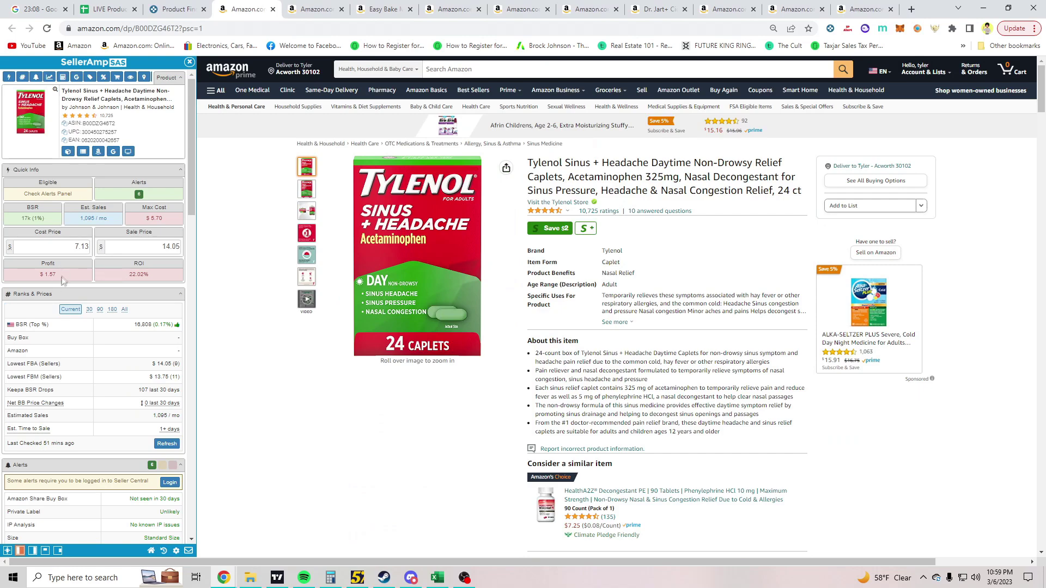
Review the Tylenol Sinus + Headache listing's Keepa price history and load more seller offers in SellerAmp to compare profit and ROI.
{"action": "left_click", "coordinate": [246, 315]}
{"action": "scroll", "coordinate": [306, 315], "scroll_direction": "down", "scroll_amount": 6}
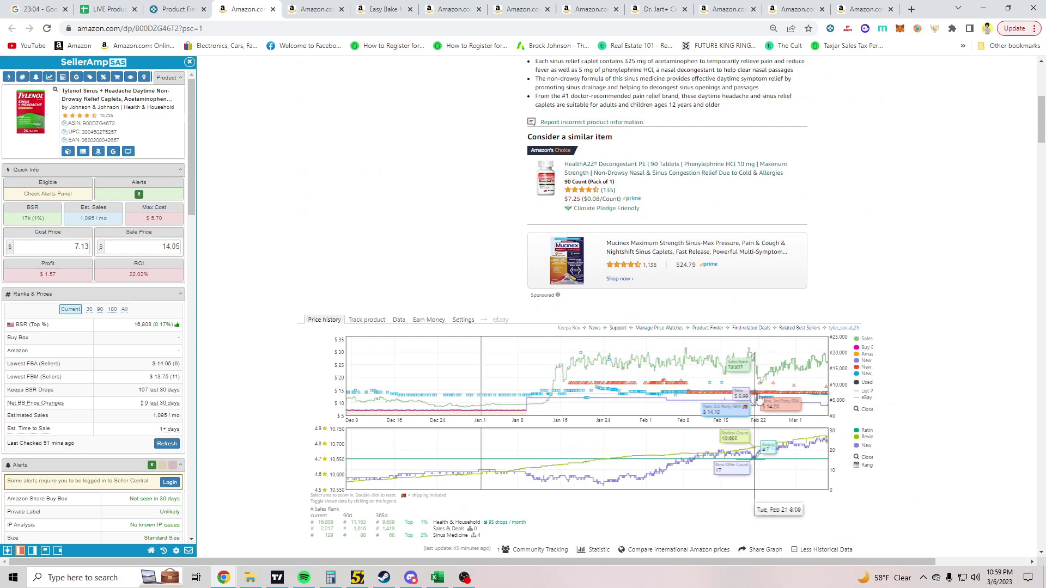
{"action": "scroll", "coordinate": [790, 354], "scroll_direction": "up", "scroll_amount": 6}
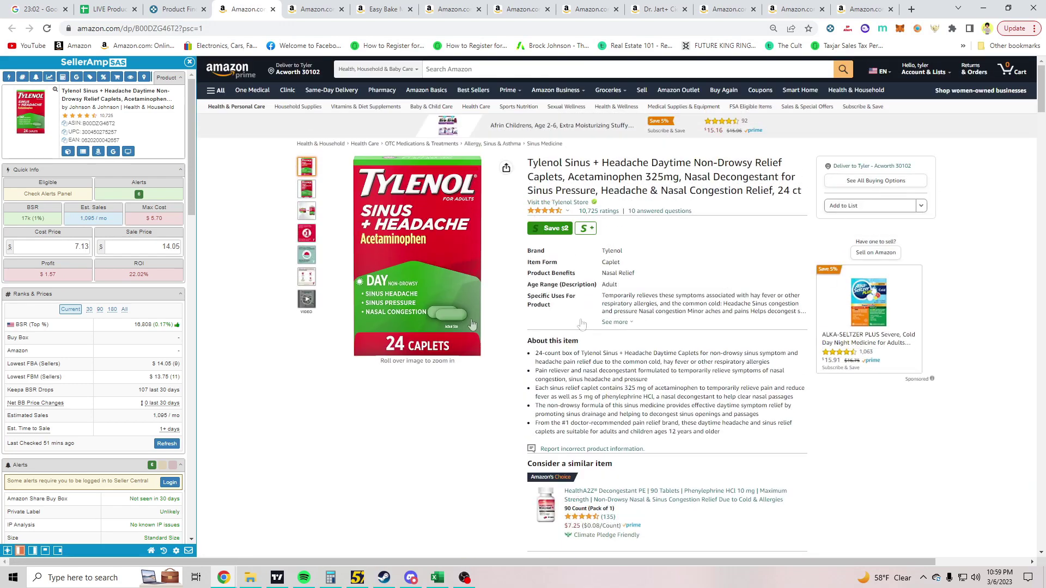
{"action": "scroll", "coordinate": [64, 382], "scroll_direction": "down", "scroll_amount": 10}
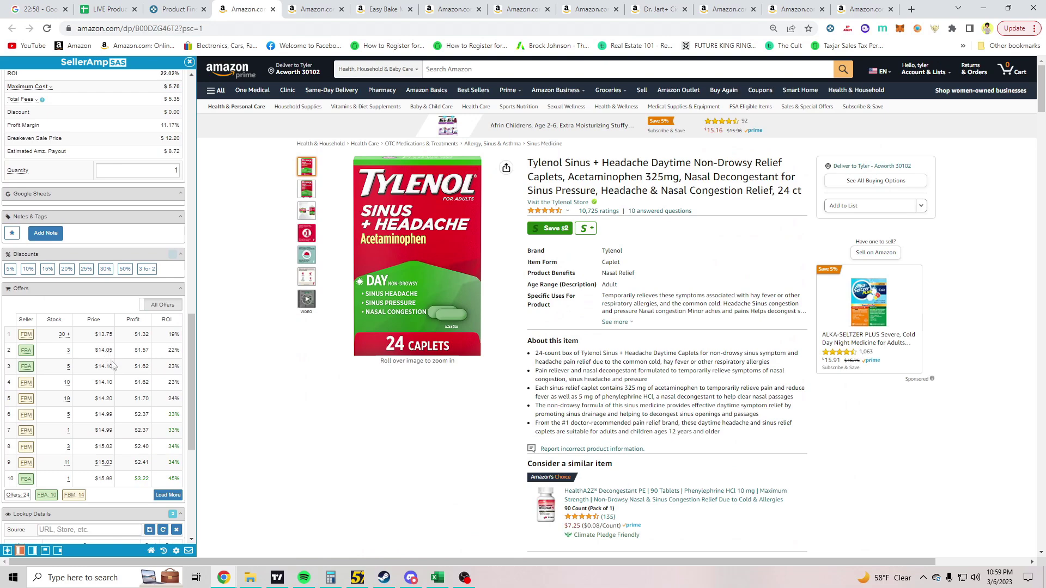
{"action": "scroll", "coordinate": [113, 366], "scroll_direction": "down", "scroll_amount": 1}
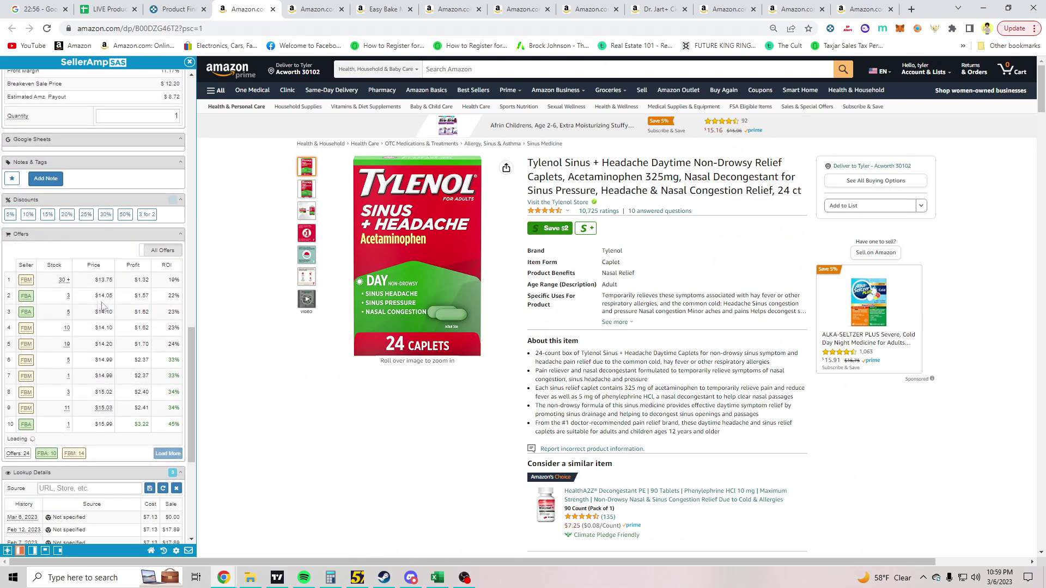
{"action": "scroll", "coordinate": [123, 309], "scroll_direction": "up", "scroll_amount": 15}
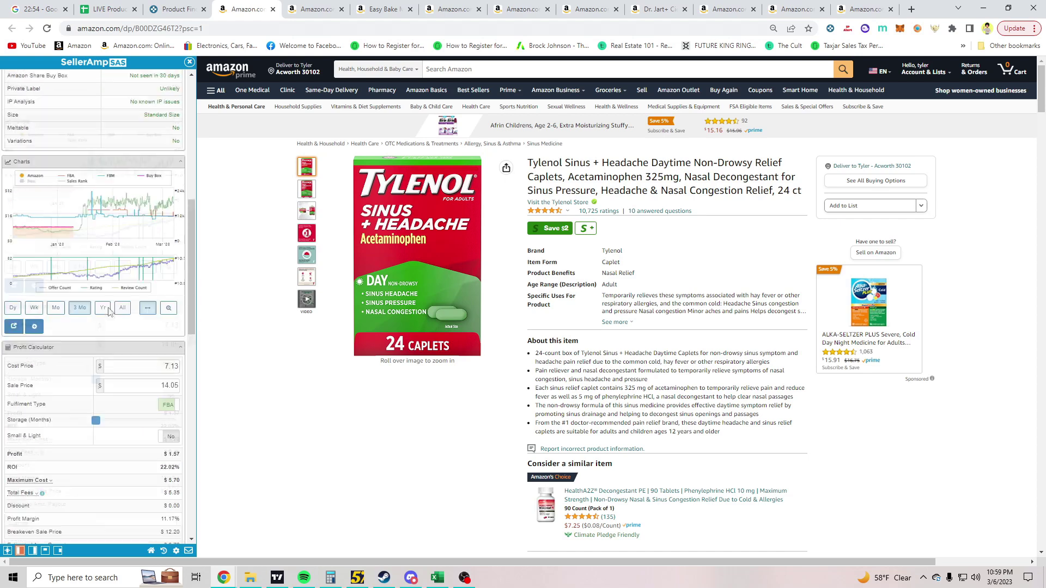
{"action": "triple_click", "coordinate": [60, 280]}
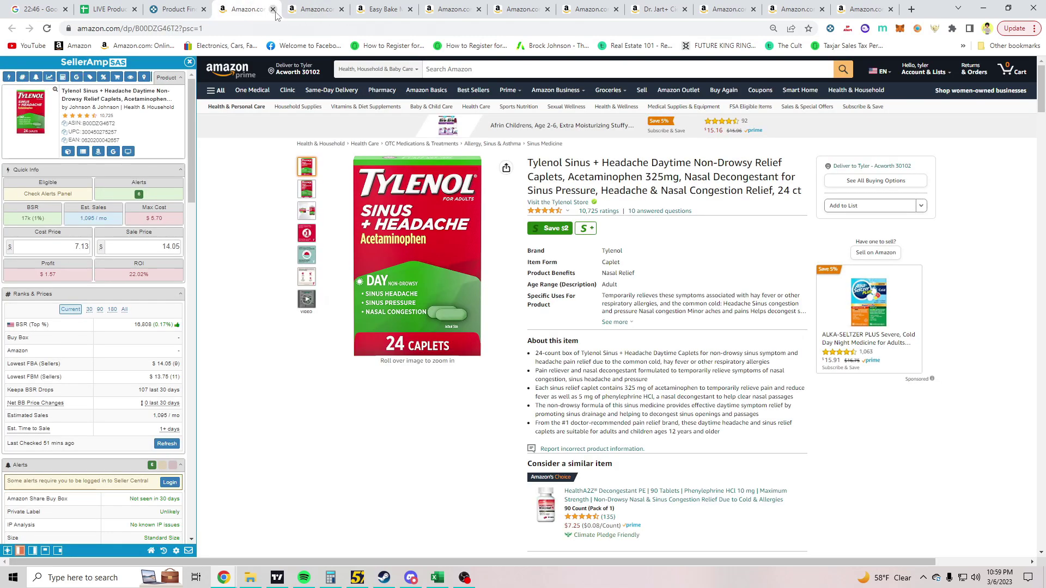
Examine Keepa's offers data for the Tylenol listing, comparing each seller's stock, price history and units sold in 30 days.
{"action": "scroll", "coordinate": [405, 217], "scroll_direction": "down", "scroll_amount": 8}
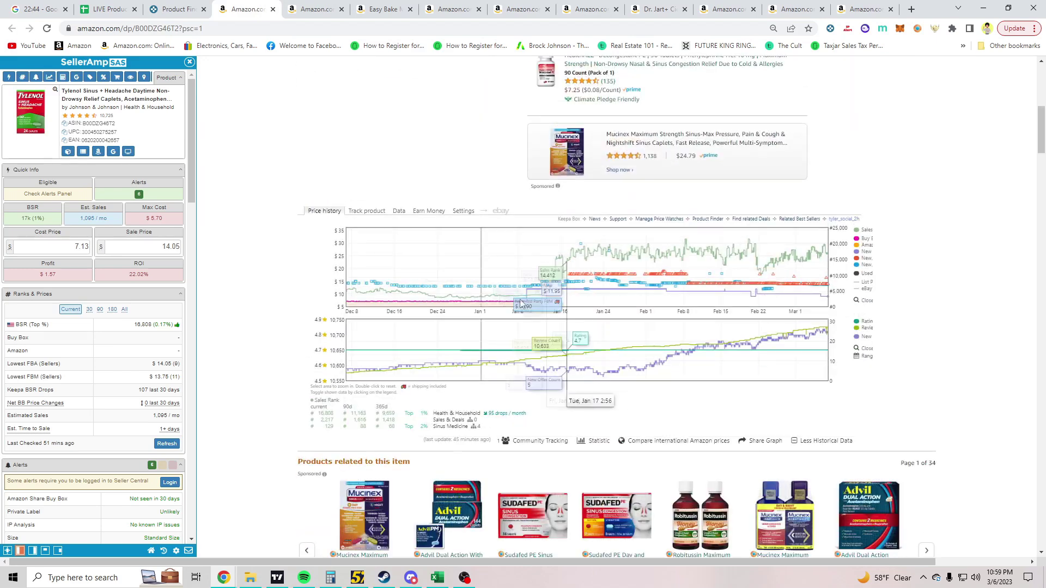
{"action": "left_click", "coordinate": [400, 211]}
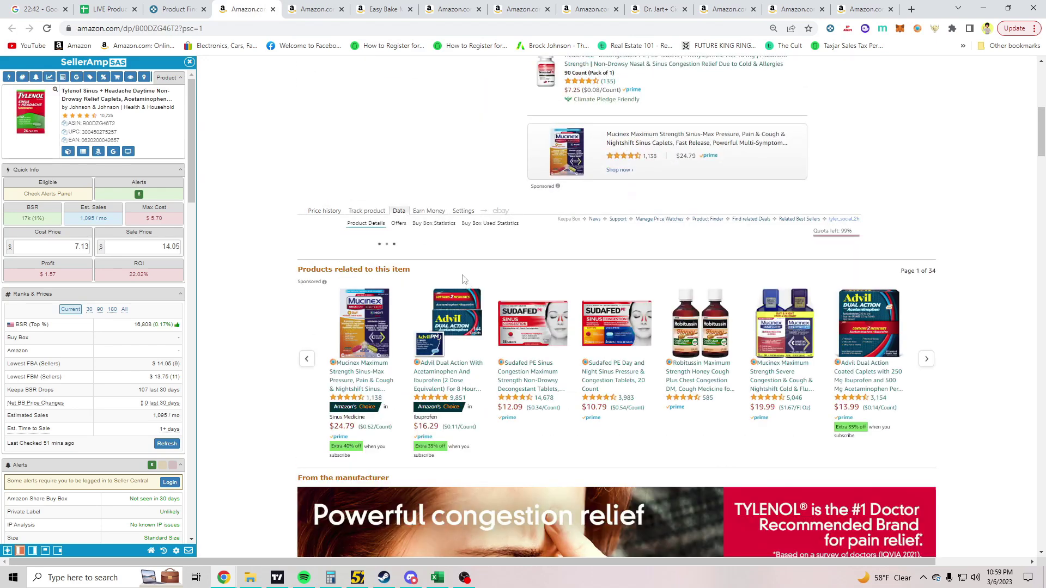
{"action": "left_click", "coordinate": [403, 225]}
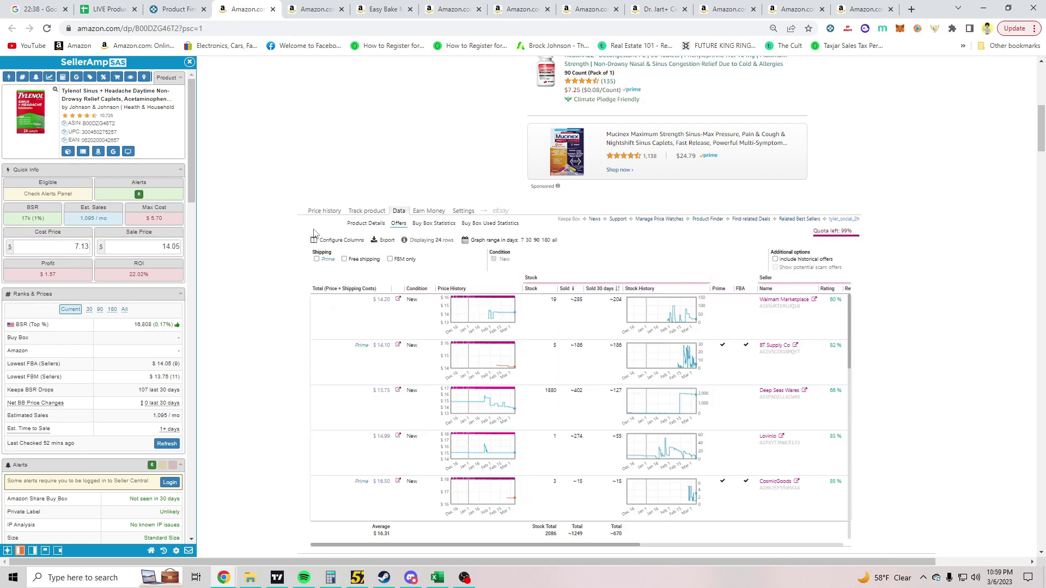
{"action": "scroll", "coordinate": [588, 391], "scroll_direction": "down", "scroll_amount": 1}
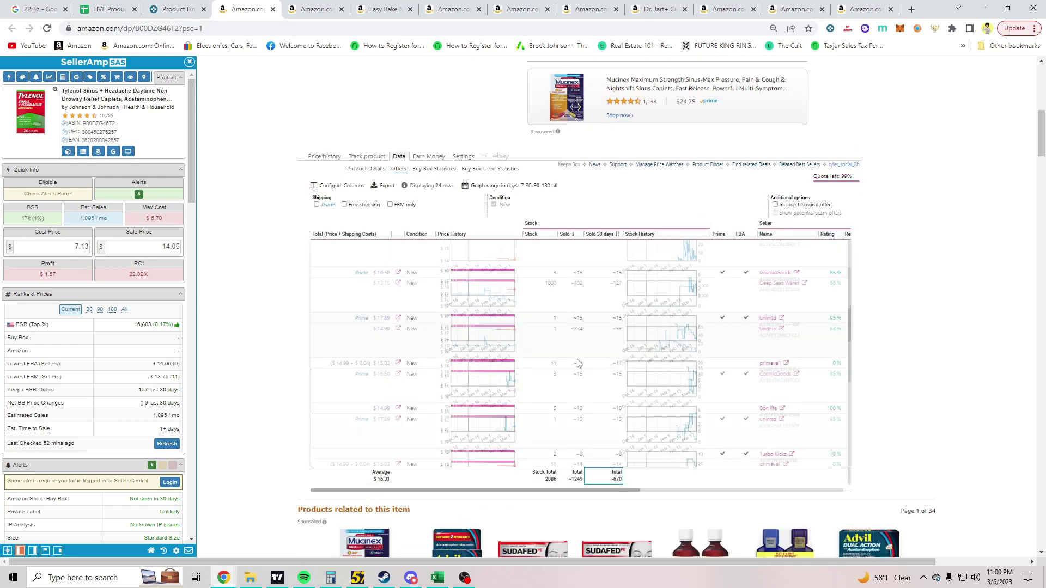
{"action": "scroll", "coordinate": [757, 328], "scroll_direction": "down", "scroll_amount": 10}
{"action": "scroll", "coordinate": [748, 335], "scroll_direction": "down", "scroll_amount": 5}
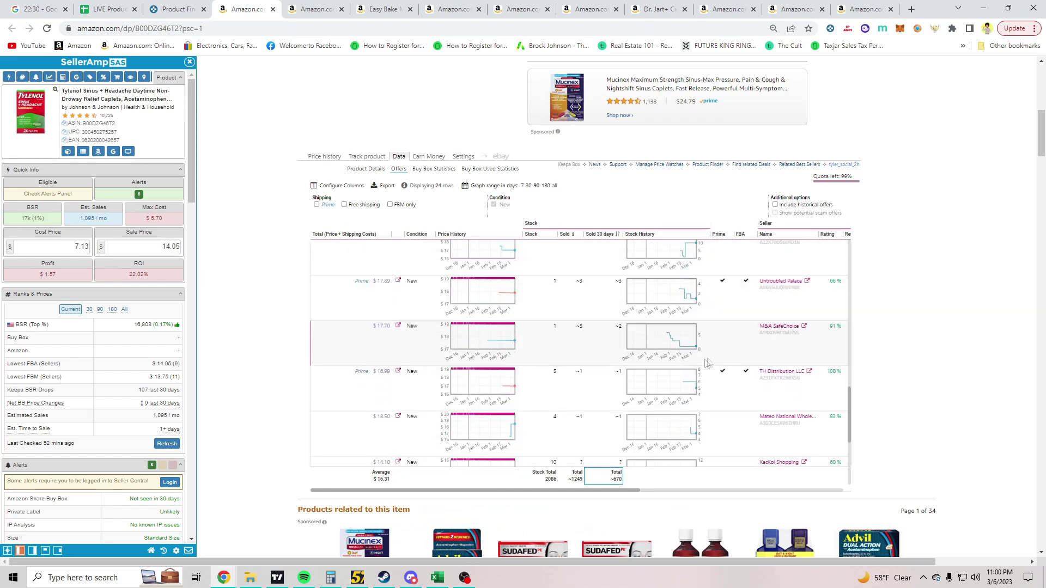
{"action": "mouse_move", "coordinate": [576, 490]}
{"action": "left_mouse_down"}
{"action": "mouse_move", "coordinate": [782, 492]}
{"action": "mouse_move", "coordinate": [589, 493]}
{"action": "left_mouse_up"}
{"action": "scroll", "coordinate": [641, 429], "scroll_direction": "down", "scroll_amount": 5}
{"action": "scroll", "coordinate": [638, 432], "scroll_direction": "up", "scroll_amount": 10}
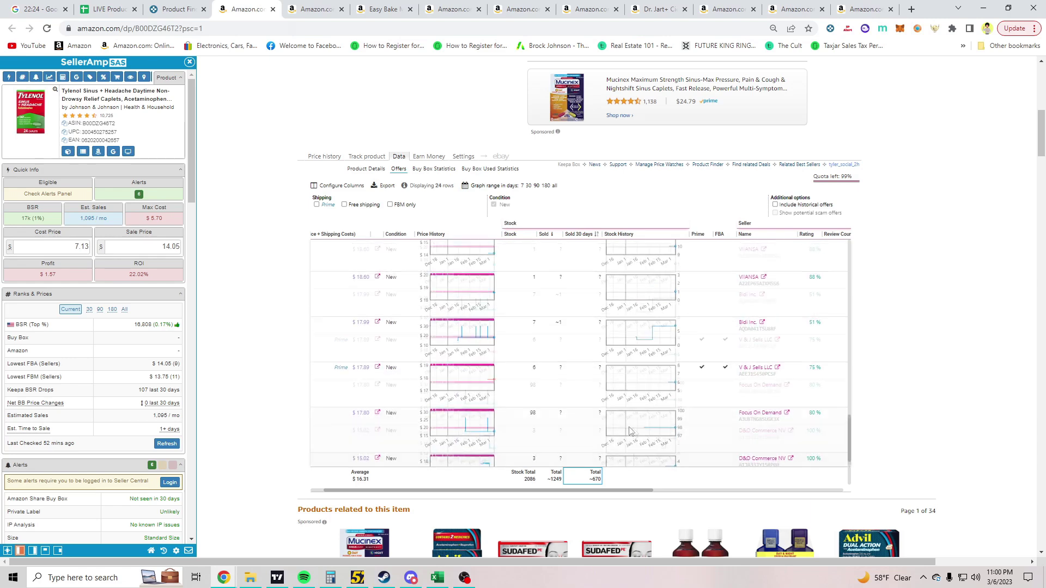
{"action": "scroll", "coordinate": [616, 418], "scroll_direction": "up", "scroll_amount": 1}
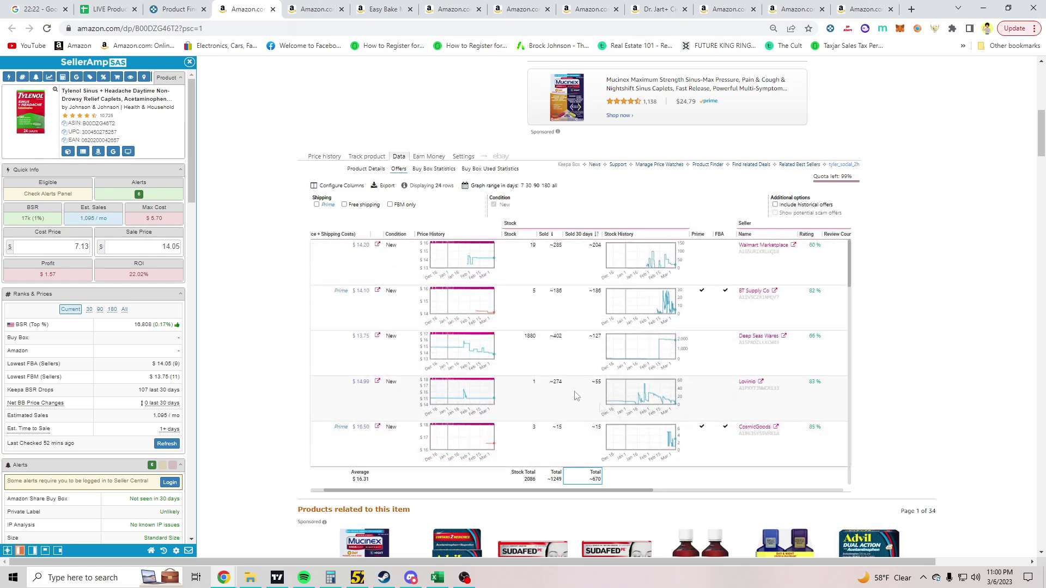
{"action": "scroll", "coordinate": [548, 359], "scroll_direction": "up", "scroll_amount": 2}
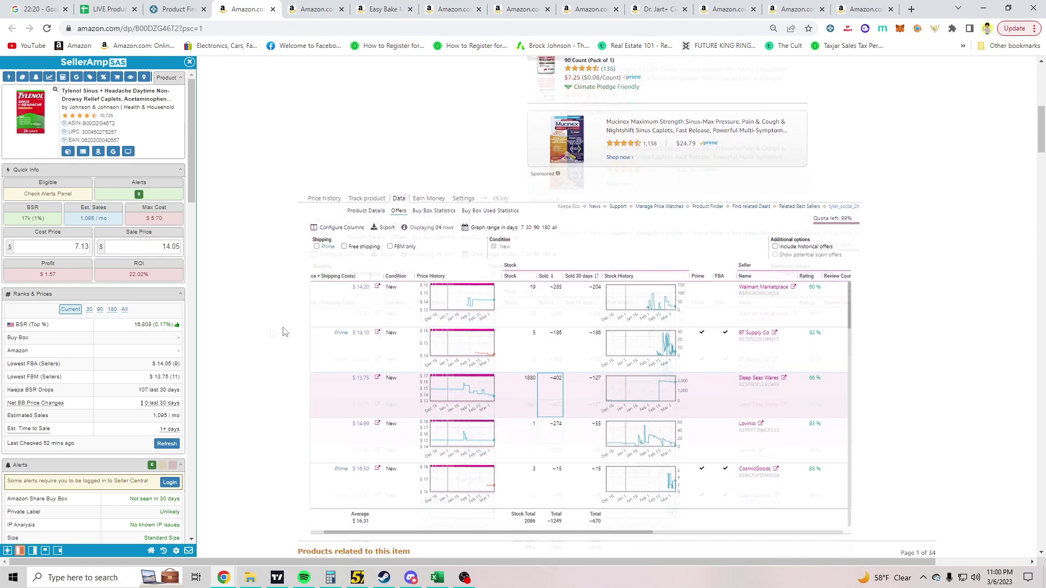
{"action": "scroll", "coordinate": [584, 255], "scroll_direction": "down", "scroll_amount": 2}
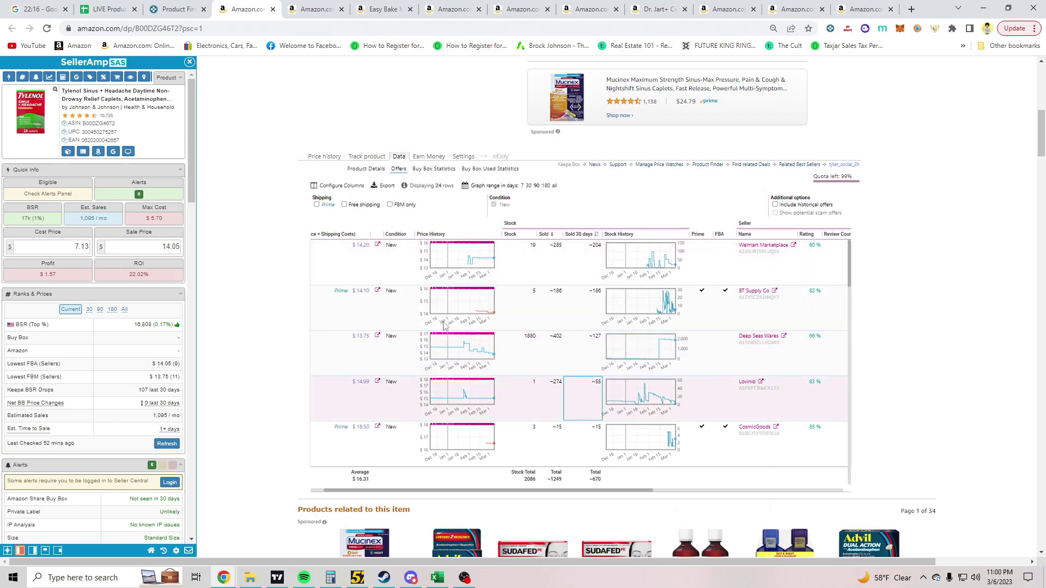
Set SellerAmp's sale price for the Tylenol listing to 13.75 from the lowest FBM offer and switch the fulfilment type to FBM.
{"action": "scroll", "coordinate": [242, 327], "scroll_direction": "down", "scroll_amount": 1}
{"action": "scroll", "coordinate": [130, 309], "scroll_direction": "down", "scroll_amount": 10}
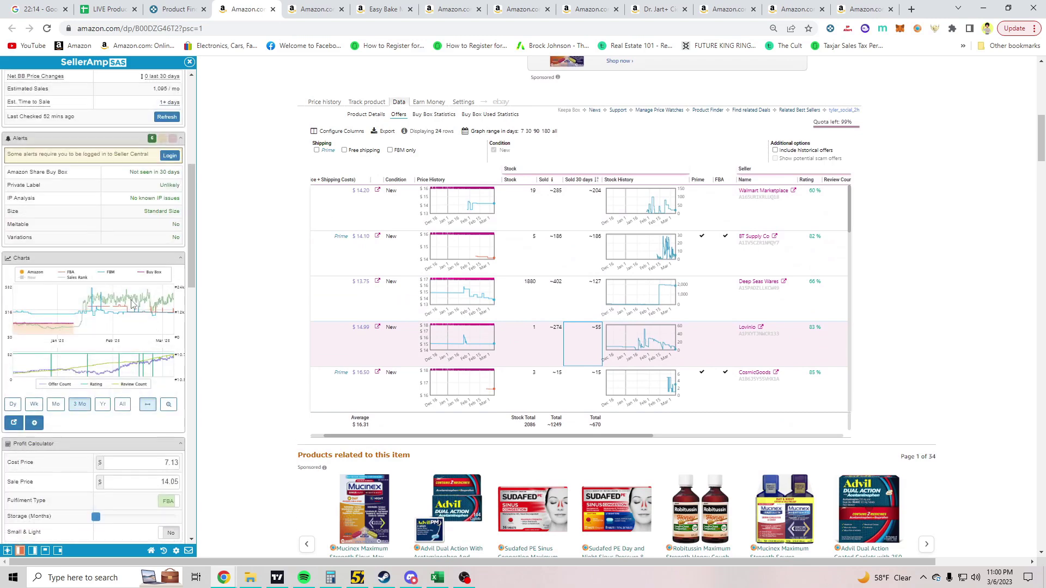
{"action": "scroll", "coordinate": [131, 309], "scroll_direction": "down", "scroll_amount": 5}
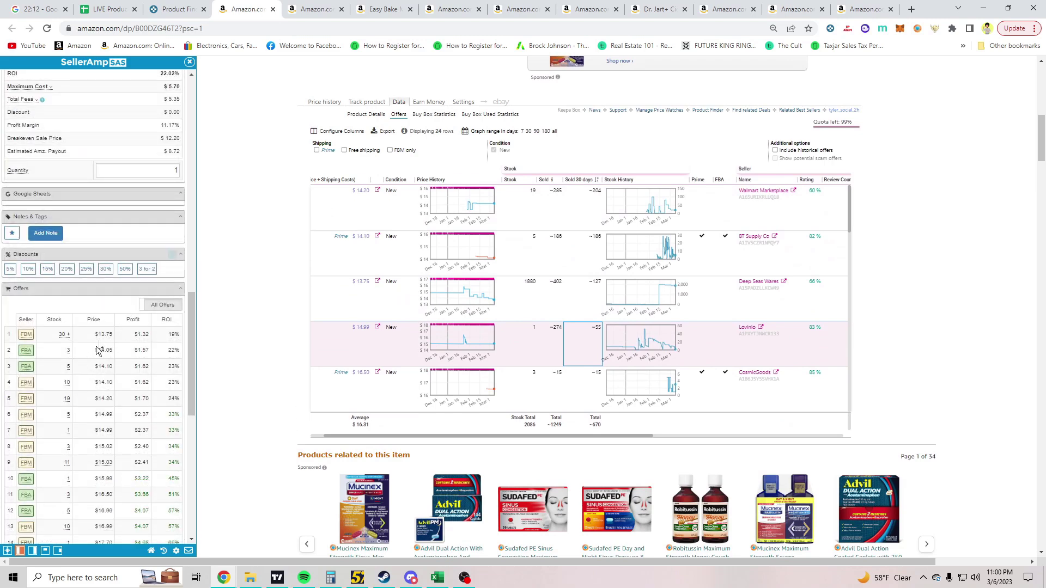
{"action": "scroll", "coordinate": [103, 338], "scroll_direction": "up", "scroll_amount": 8}
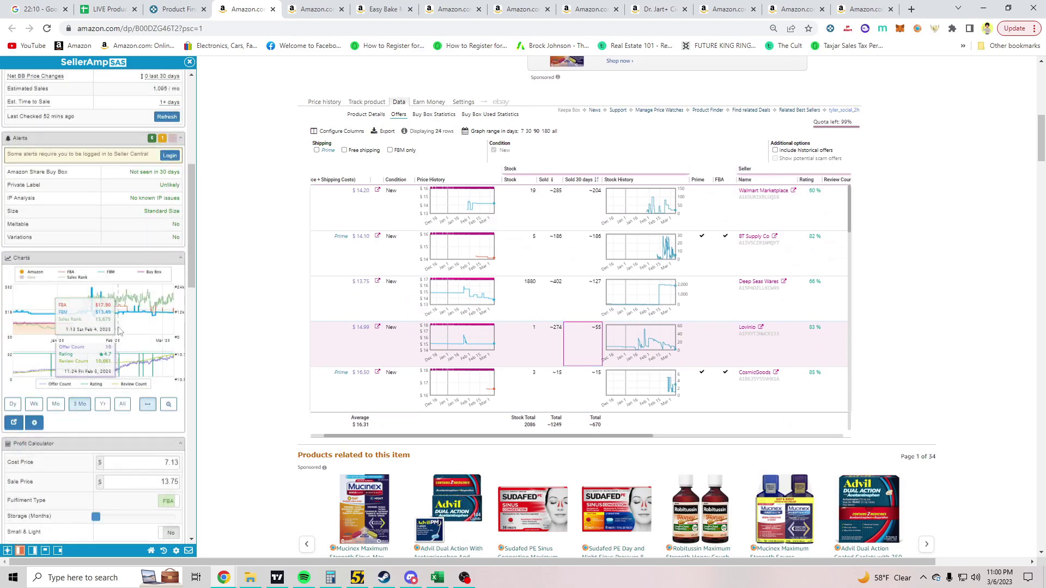
{"action": "scroll", "coordinate": [87, 329], "scroll_direction": "down", "scroll_amount": 3}
{"action": "scroll", "coordinate": [136, 332], "scroll_direction": "up", "scroll_amount": 10}
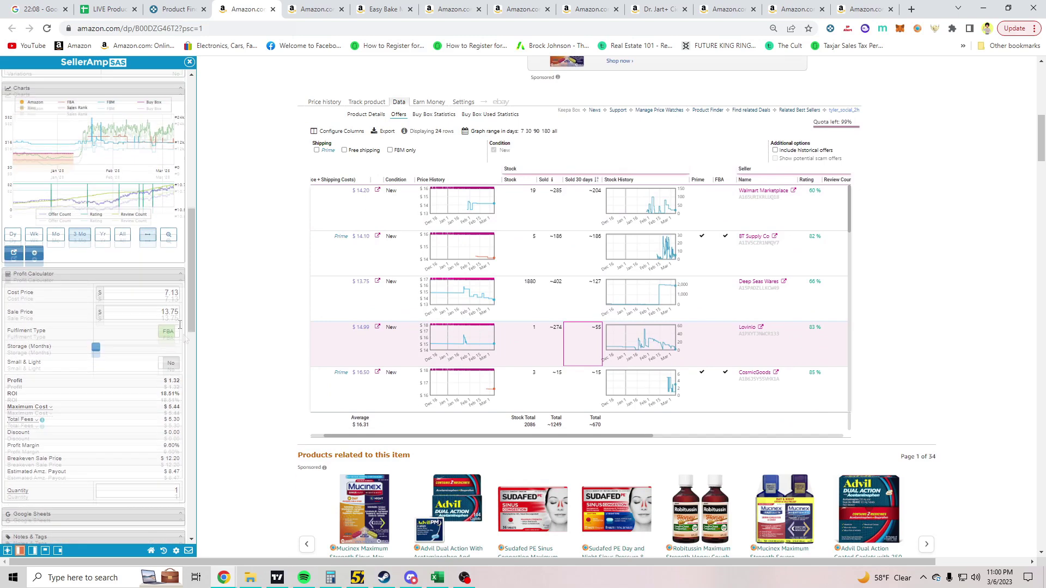
{"action": "scroll", "coordinate": [92, 310], "scroll_direction": "up", "scroll_amount": 4}
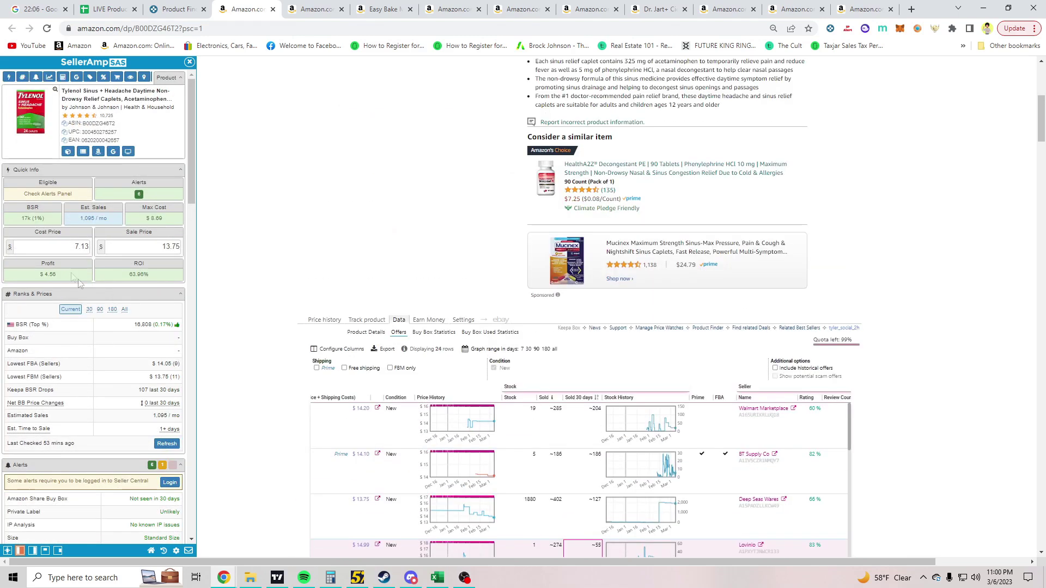
Check the Tylenol profit and offers under FBM, set SellerAmp's fulfilment type back to FBA, and close the listing.
{"action": "left_click_drag", "start_coordinate": [38, 274], "coordinate": [61, 277]}
{"action": "scroll", "coordinate": [283, 304], "scroll_direction": "down", "scroll_amount": 2}
{"action": "scroll", "coordinate": [117, 329], "scroll_direction": "down", "scroll_amount": 10}
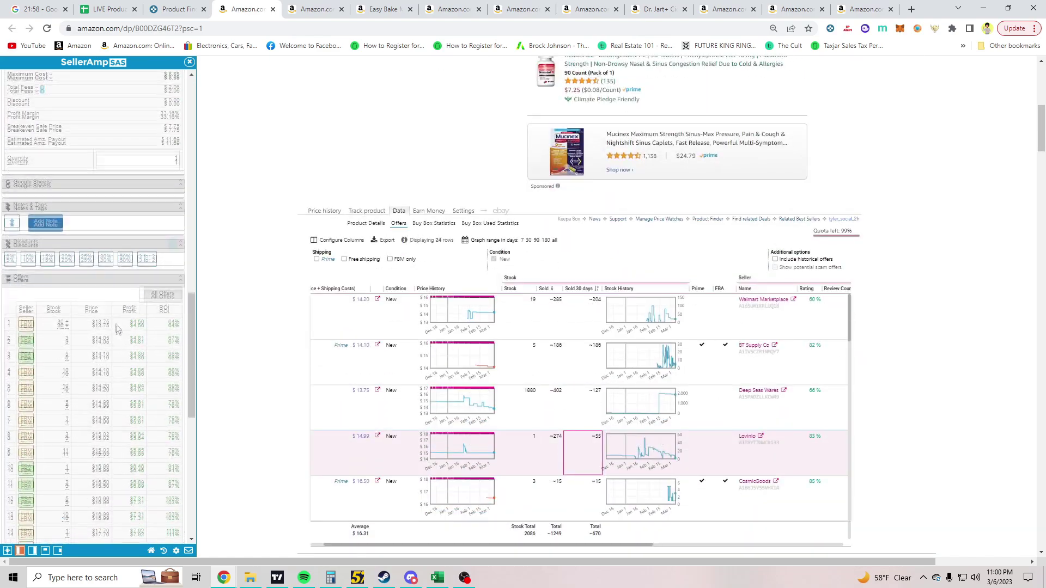
{"action": "scroll", "coordinate": [117, 329], "scroll_direction": "up", "scroll_amount": 10}
{"action": "scroll", "coordinate": [283, 242], "scroll_direction": "up", "scroll_amount": 3}
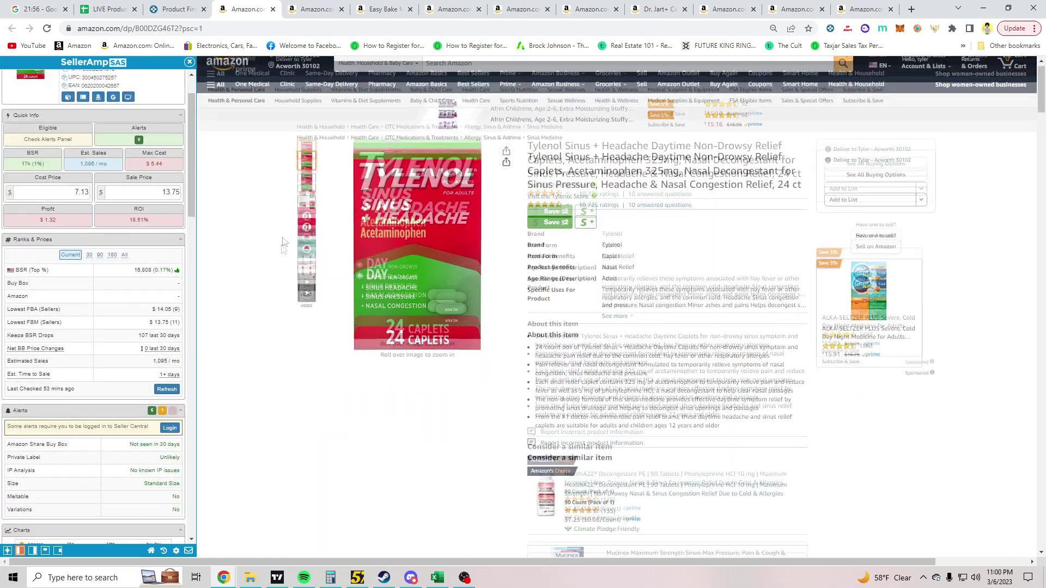
{"action": "left_click", "coordinate": [273, 9]}
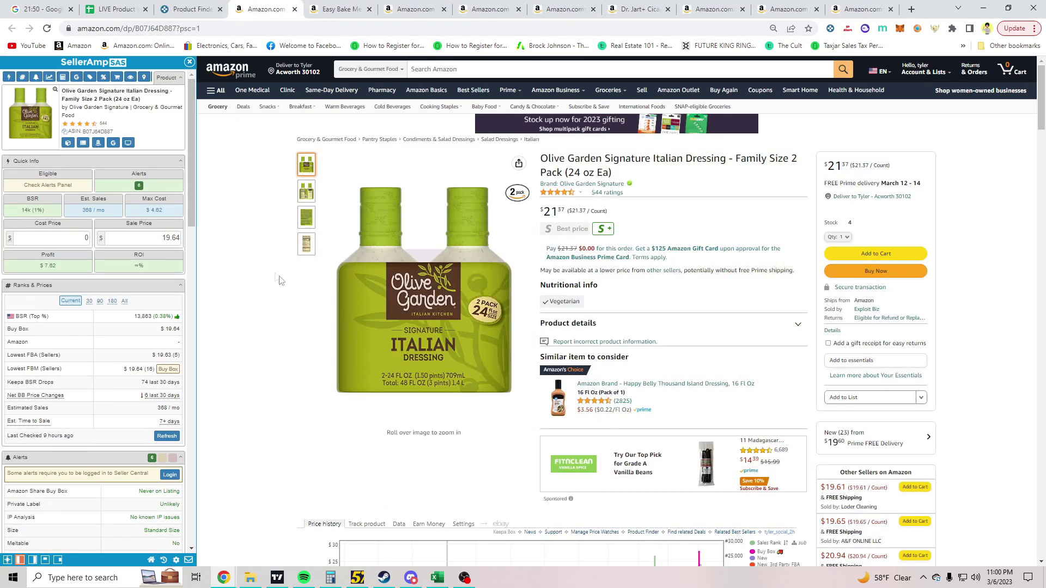
Review the Olive Garden Italian Dressing listing's Keepa price history and its seller offers in SellerAmp.
{"action": "scroll", "coordinate": [275, 295], "scroll_direction": "down", "scroll_amount": 5}
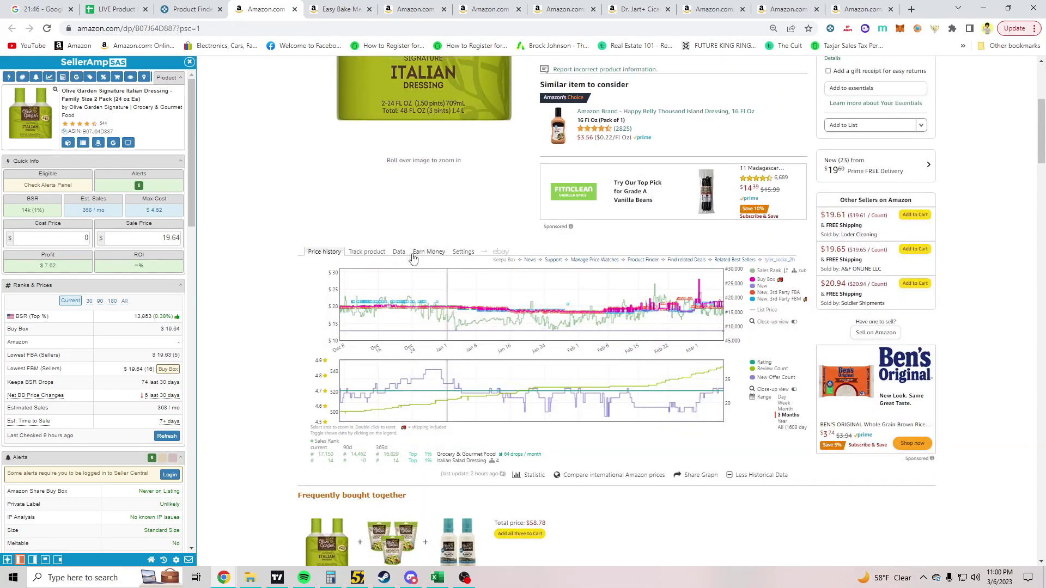
{"action": "scroll", "coordinate": [130, 243], "scroll_direction": "down", "scroll_amount": 10}
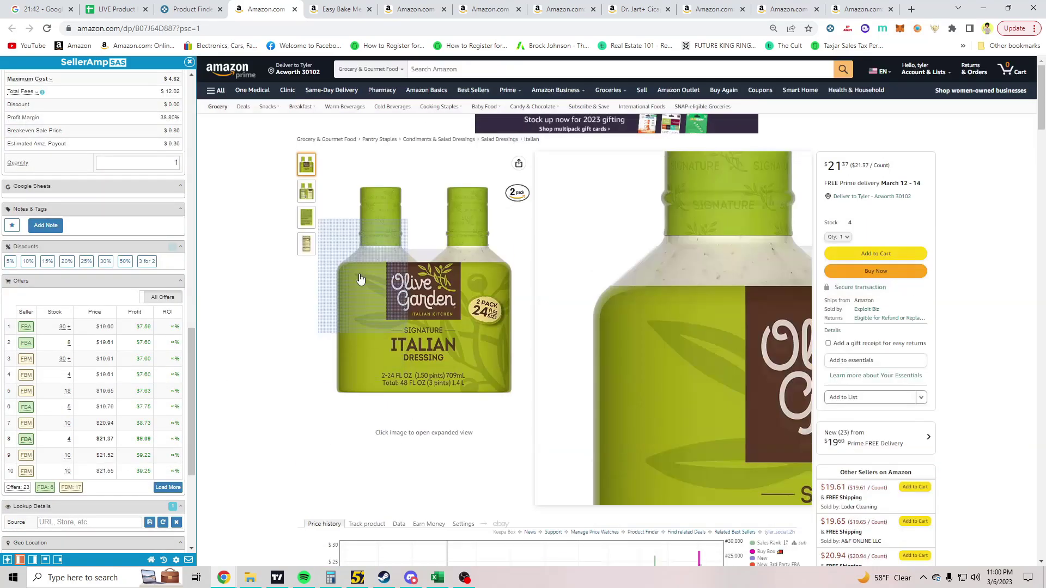
{"action": "scroll", "coordinate": [708, 207], "scroll_direction": "up", "scroll_amount": 3}
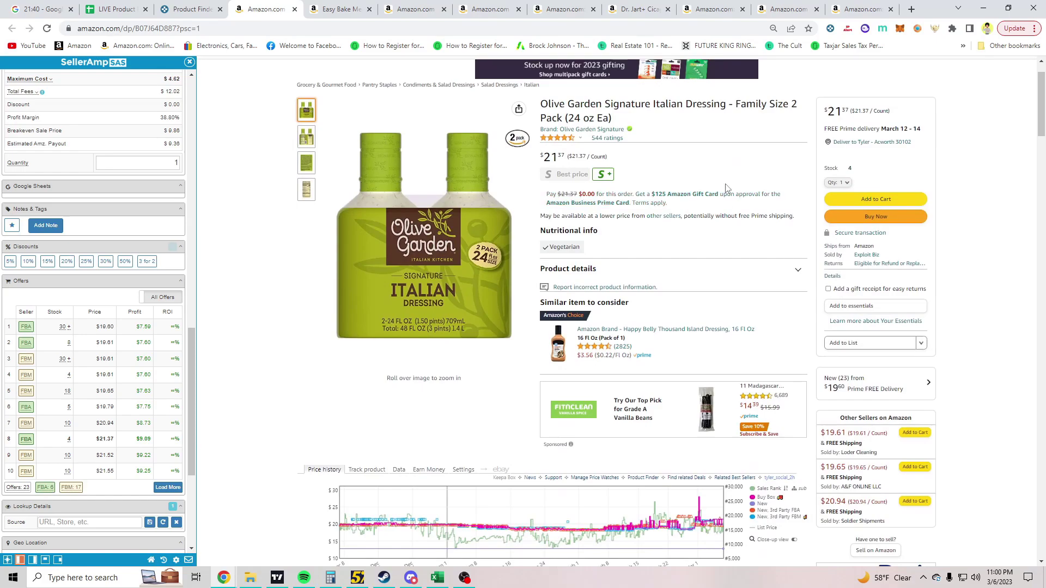
{"action": "scroll", "coordinate": [794, 129], "scroll_direction": "down", "scroll_amount": 4}
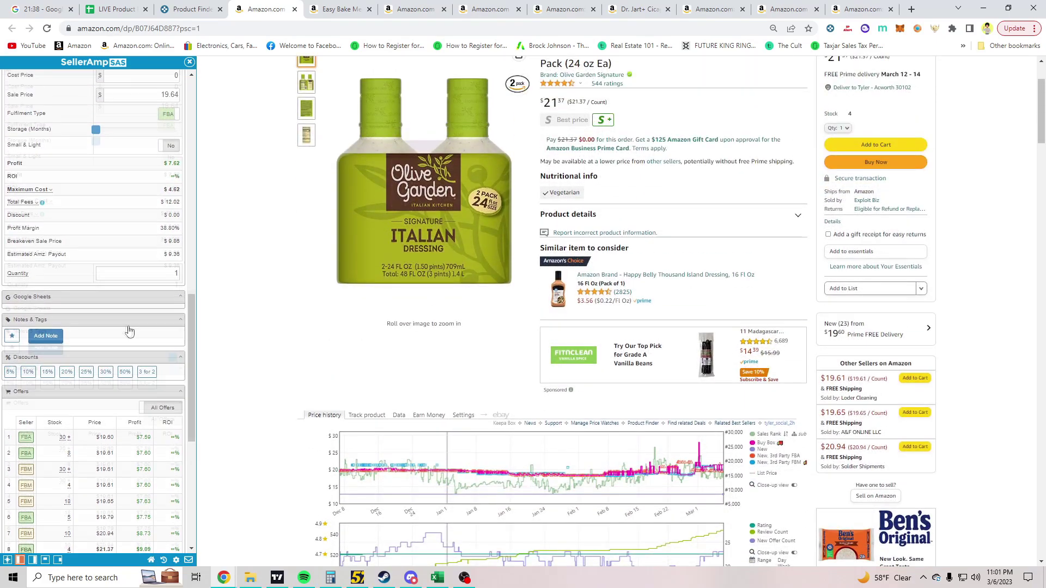
{"action": "scroll", "coordinate": [152, 283], "scroll_direction": "up", "scroll_amount": 5}
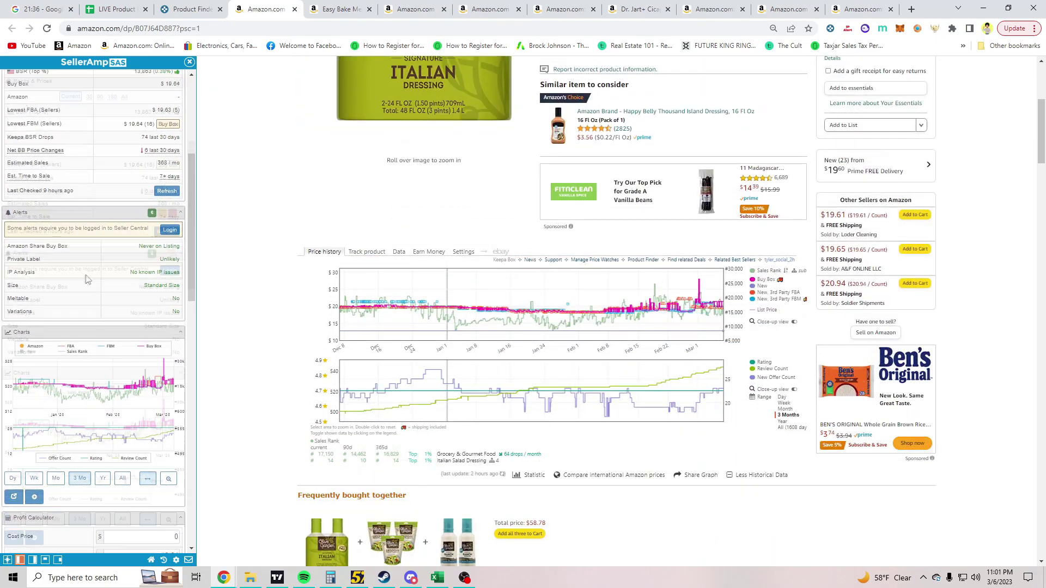
Search Google for the Olive Garden dressing's title and open the Sam's Club 24 oz 2-pack page to check its price.
{"action": "left_click", "coordinate": [113, 142]}
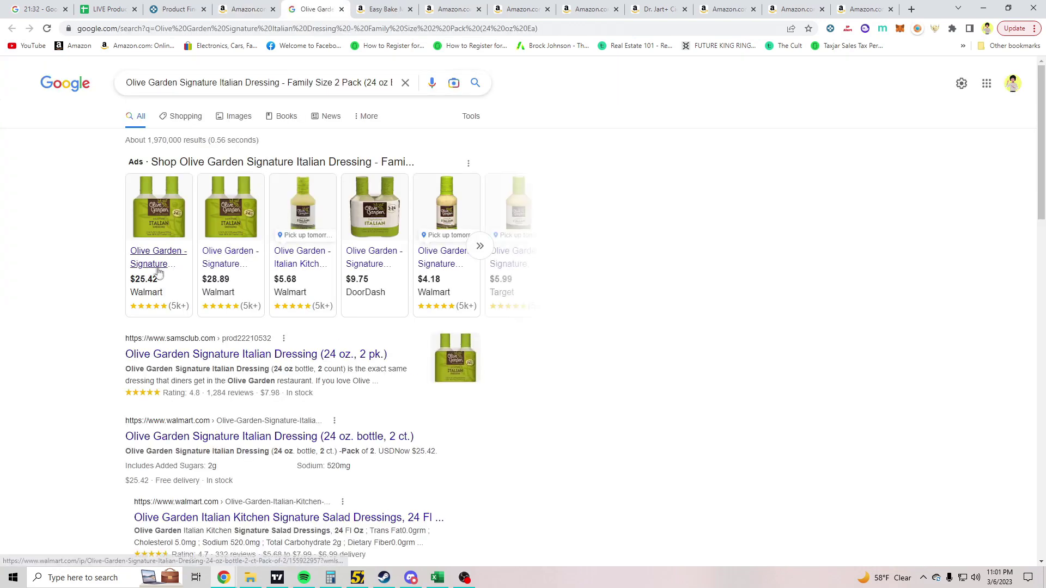
{"action": "scroll", "coordinate": [231, 289], "scroll_direction": "down", "scroll_amount": 1}
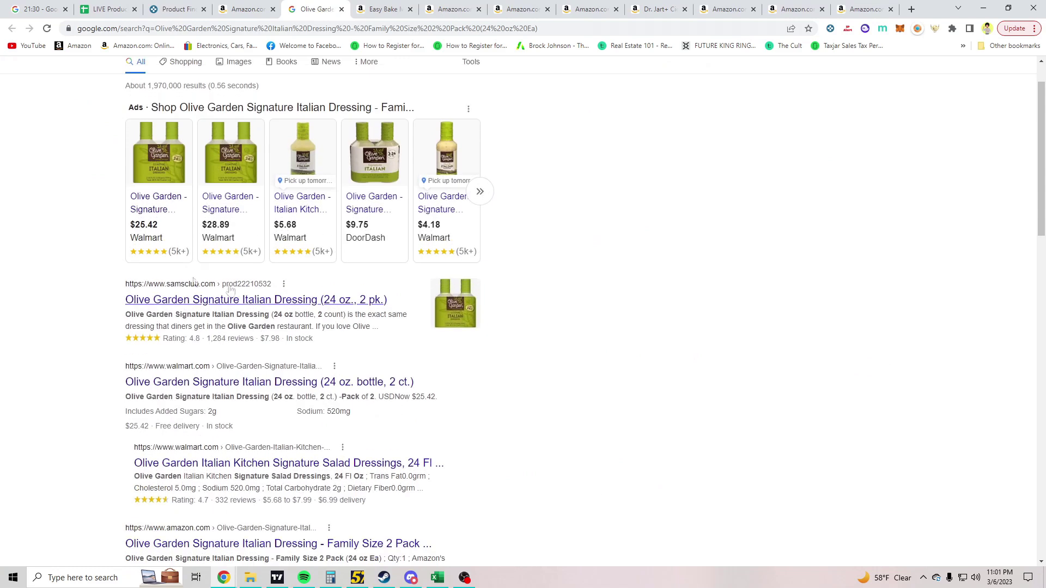
{"action": "left_click", "coordinate": [295, 300]}
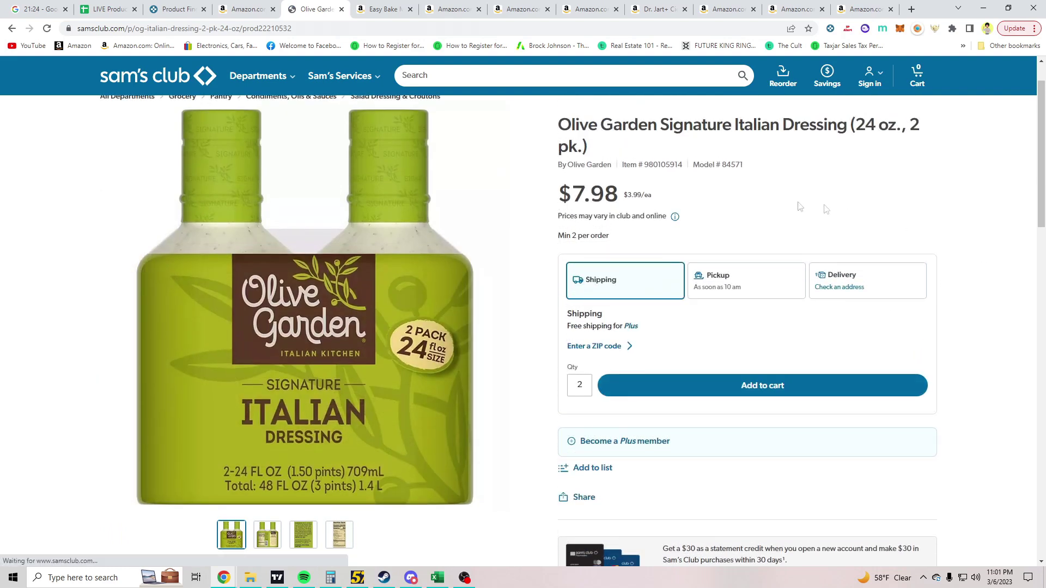
{"action": "triple_click", "coordinate": [572, 250]}
{"action": "left_click", "coordinate": [879, 205]}
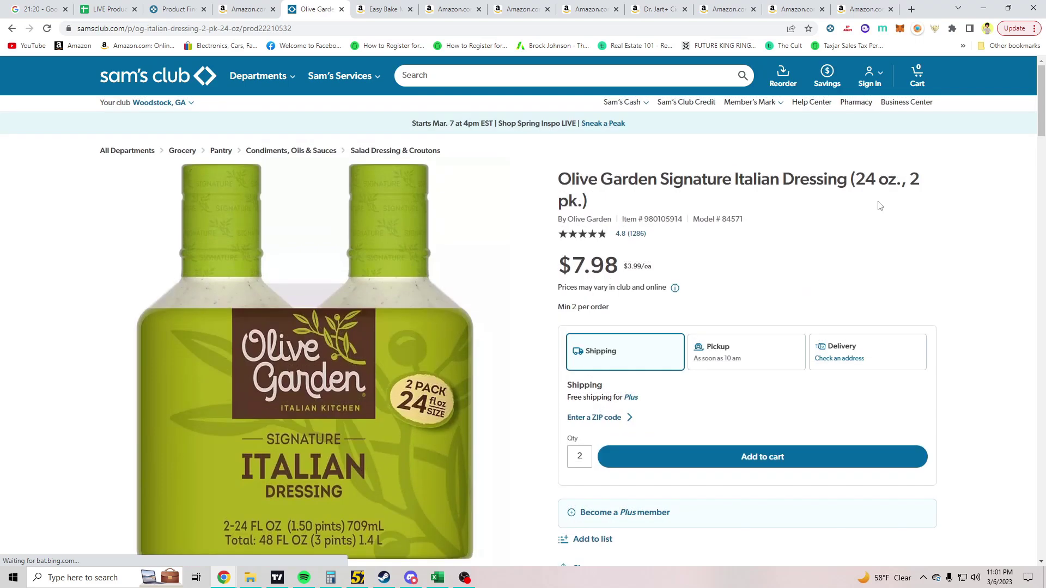
Set SellerAmp's cost price for the Olive Garden dressing to 7.98 from the Sam's Club page.
{"action": "left_click", "coordinate": [248, 9]}
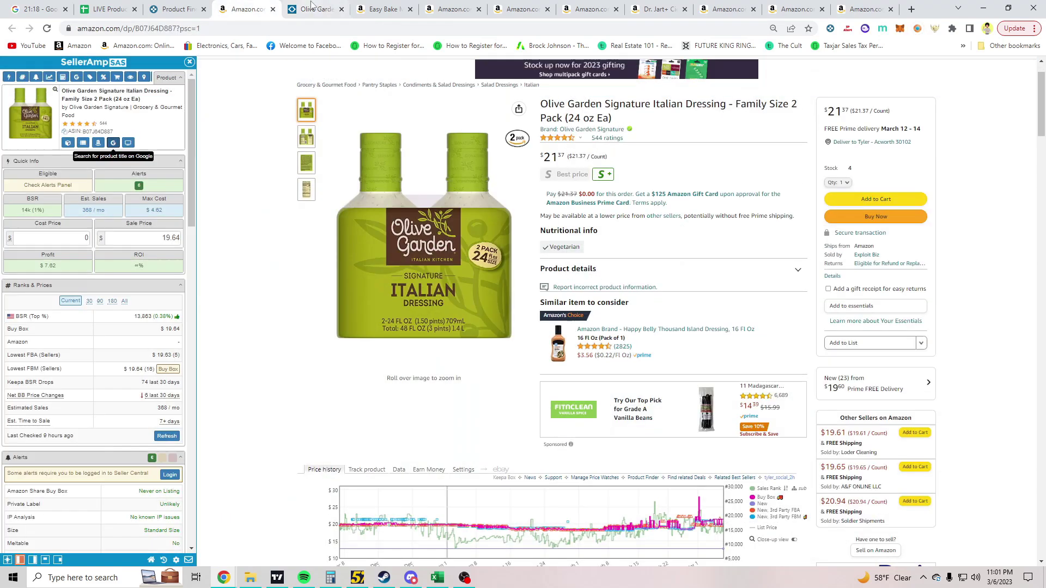
{"action": "left_click", "coordinate": [311, 7]}
{"action": "left_click", "coordinate": [239, 8]}
{"action": "type", "text": "7.98"}
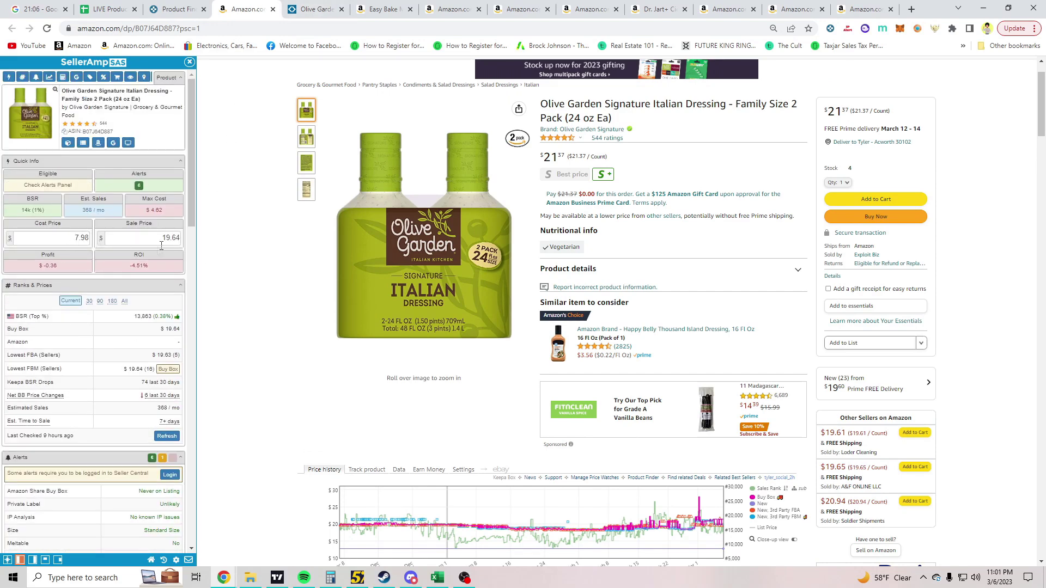
Set SellerAmp's sale price for the dressing to 21.37 from the FBA offer and compare the profit and ROI with the other offers.
{"action": "scroll", "coordinate": [141, 256], "scroll_direction": "down", "scroll_amount": 10}
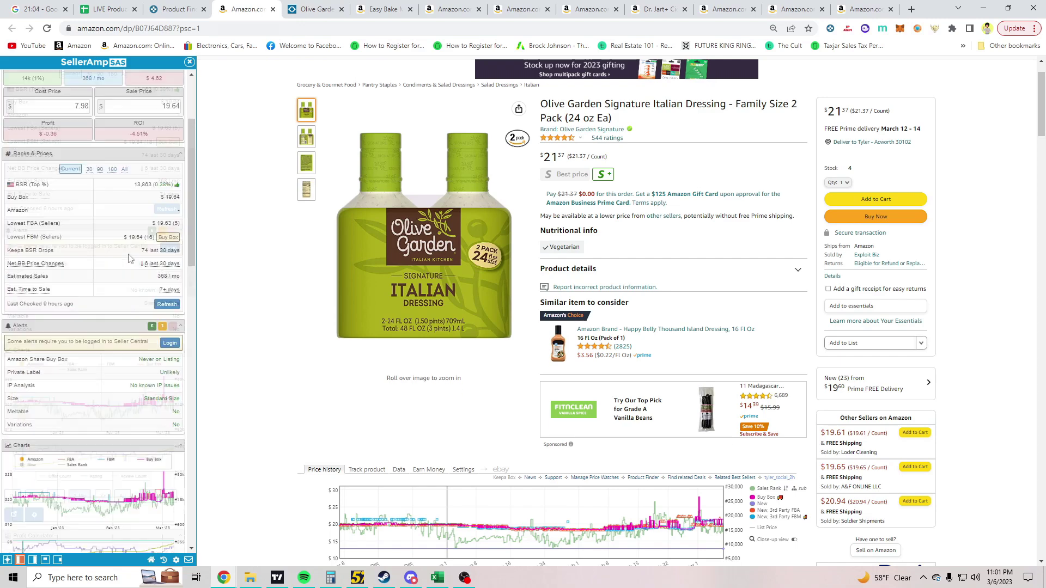
{"action": "scroll", "coordinate": [141, 258], "scroll_direction": "down", "scroll_amount": 4}
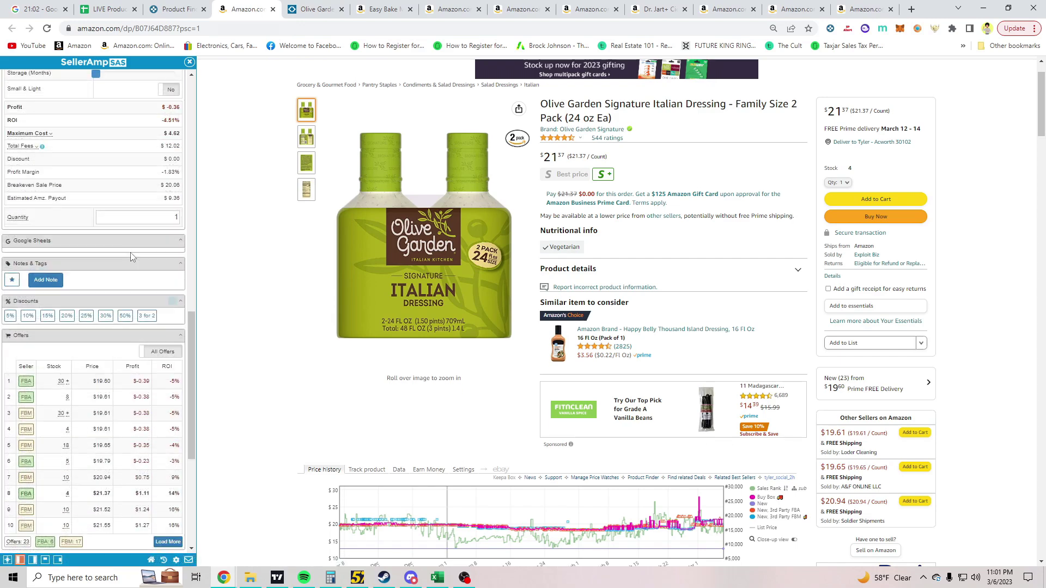
{"action": "scroll", "coordinate": [106, 327], "scroll_direction": "up", "scroll_amount": 15}
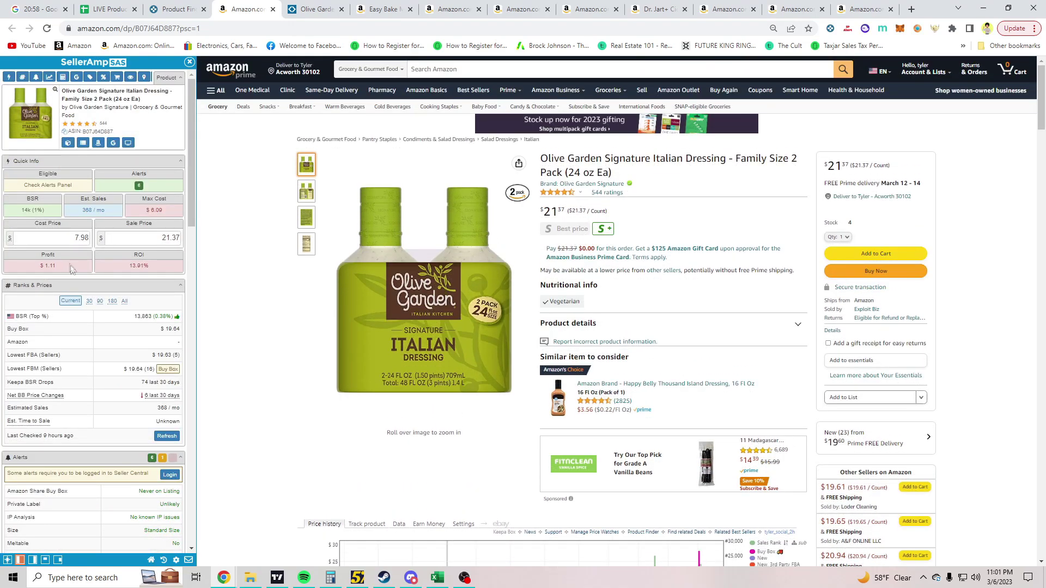
{"action": "mouse_move", "coordinate": [425, 349]}
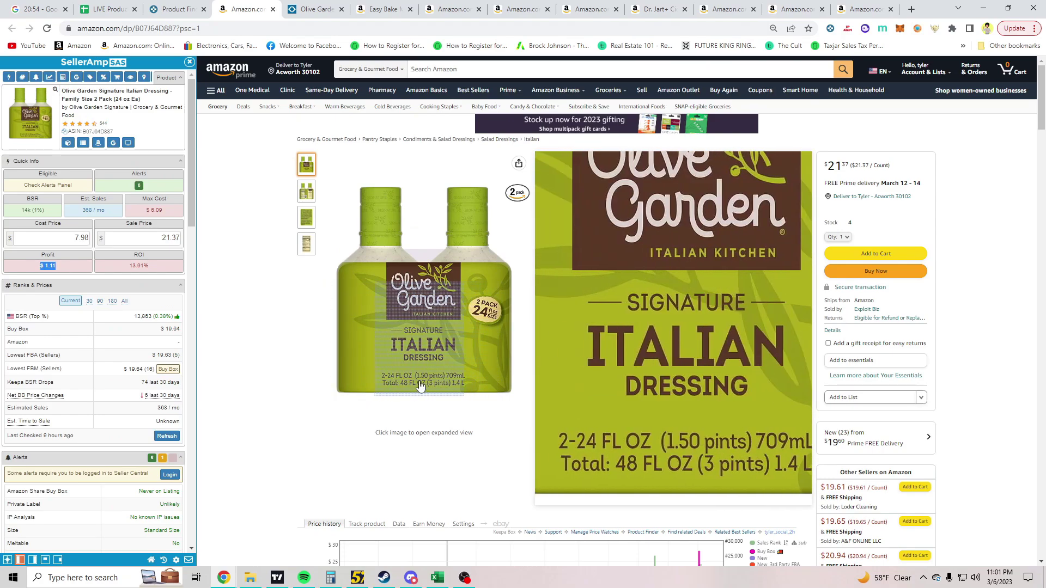
{"action": "scroll", "coordinate": [94, 284], "scroll_direction": "down", "scroll_amount": 15}
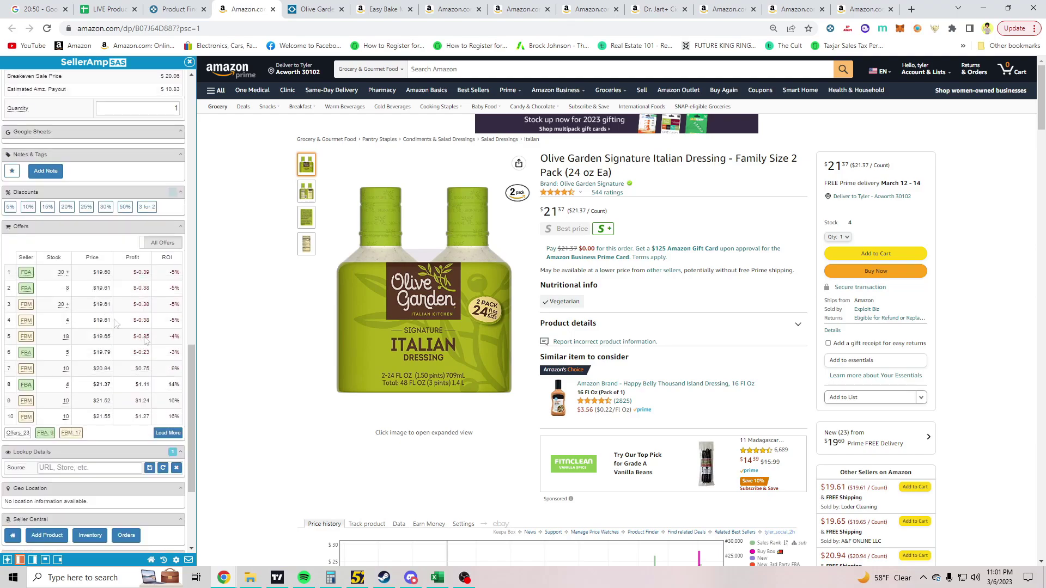
Set the dressing's Keepa chart range to Month and examine its recent Buy Box prices and sales rank.
{"action": "scroll", "coordinate": [359, 364], "scroll_direction": "down", "scroll_amount": 3}
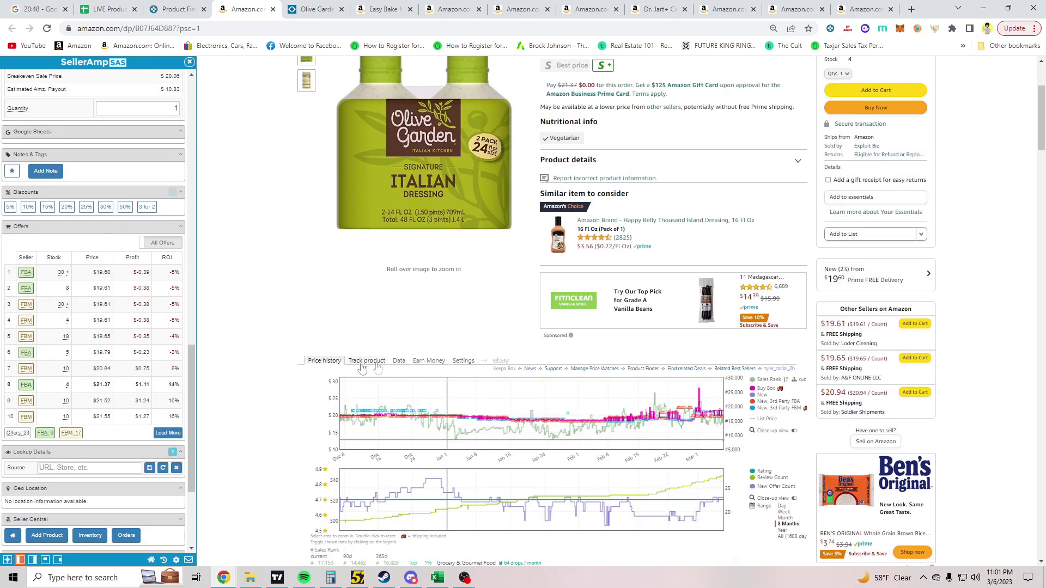
{"action": "left_click", "coordinate": [785, 519]}
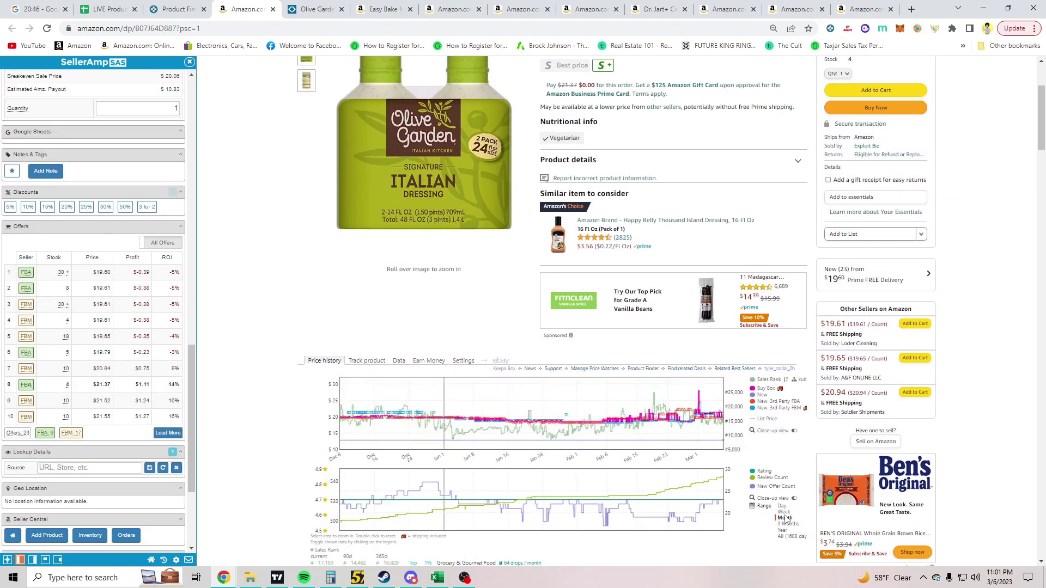
{"action": "scroll", "coordinate": [785, 518], "scroll_direction": "down", "scroll_amount": 2}
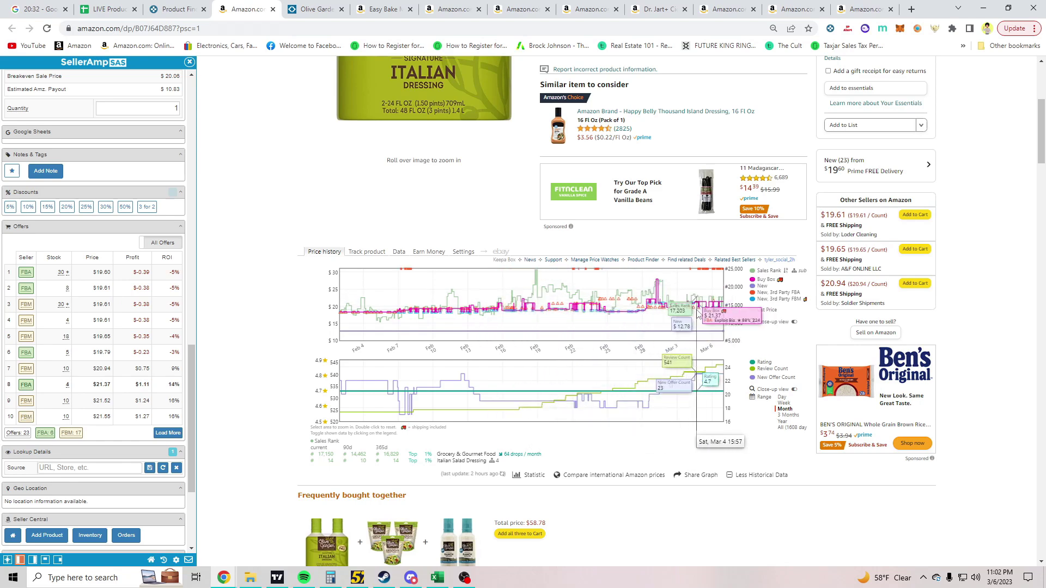
Load more seller offers for the dressing in SellerAmp and compare their stock, price, profit and ROI.
{"action": "scroll", "coordinate": [119, 353], "scroll_direction": "down", "scroll_amount": 3}
{"action": "scroll", "coordinate": [120, 353], "scroll_direction": "up", "scroll_amount": 5}
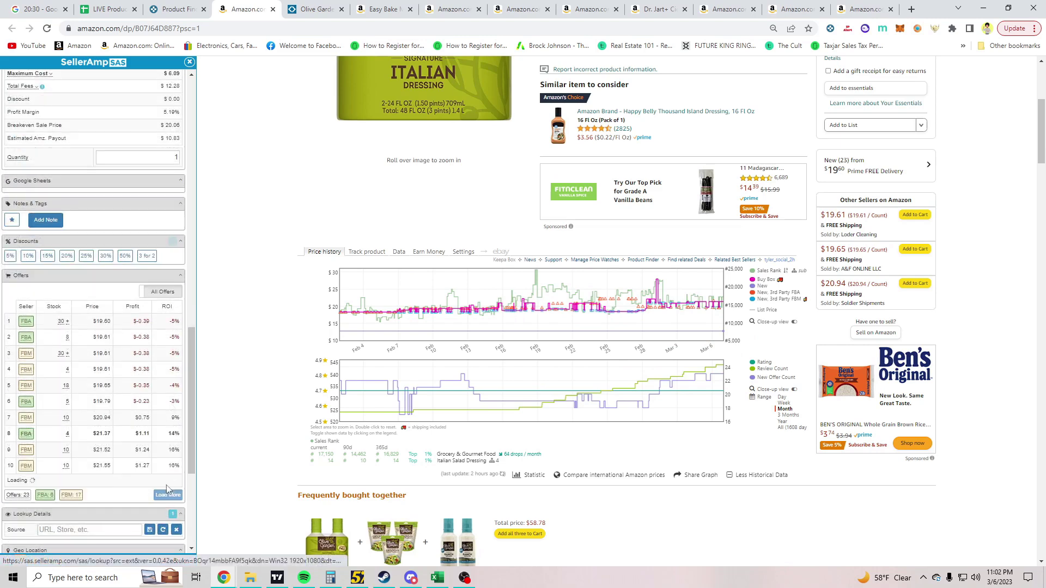
{"action": "scroll", "coordinate": [126, 401], "scroll_direction": "down", "scroll_amount": 3}
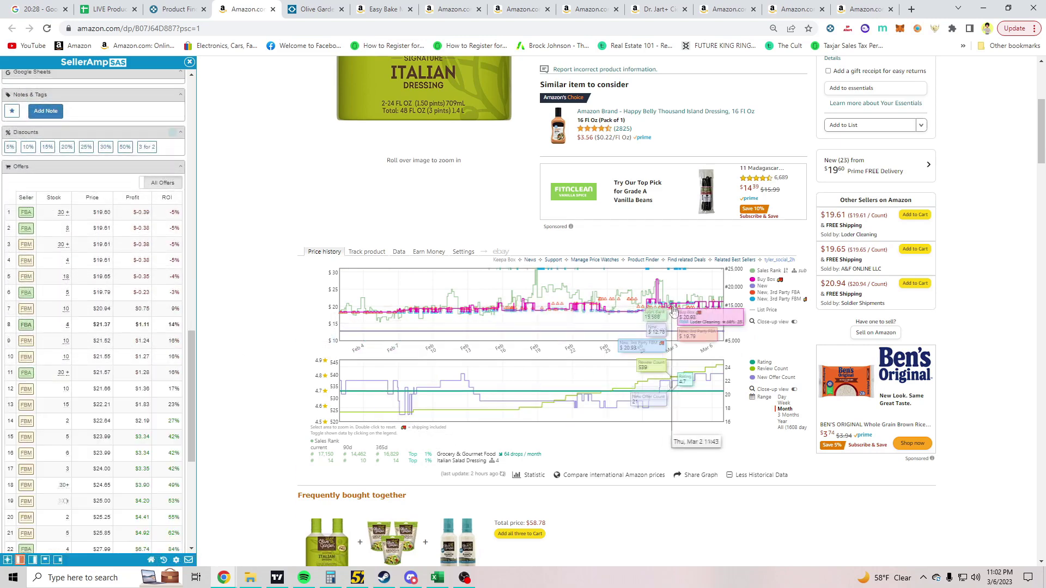
{"action": "scroll", "coordinate": [93, 320], "scroll_direction": "down", "scroll_amount": 1}
{"action": "scroll", "coordinate": [93, 320], "scroll_direction": "down", "scroll_amount": 2}
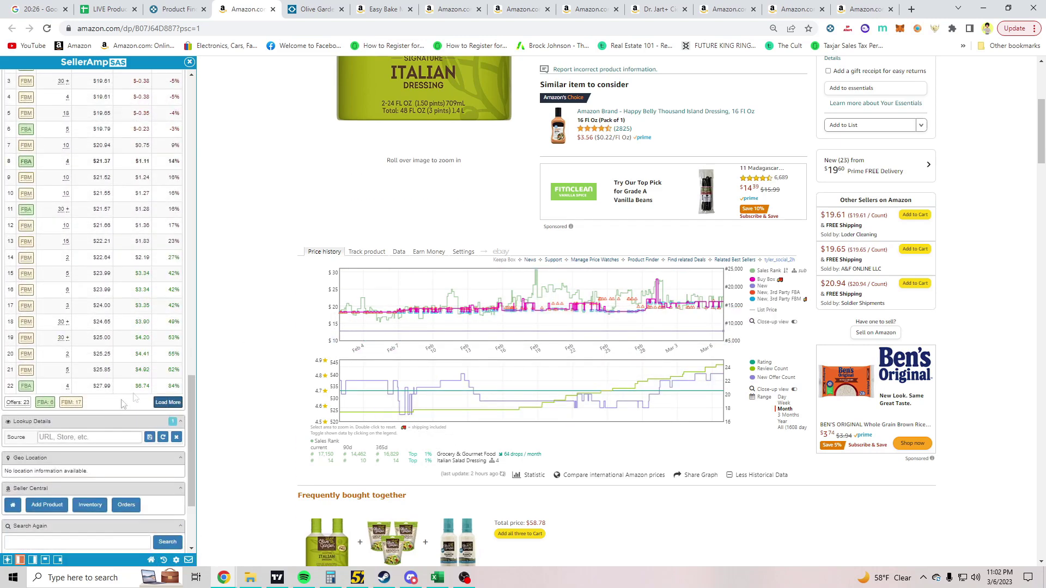
Close the Olive Garden dressing's Amazon listing and its Sam's Club page.
{"action": "scroll", "coordinate": [425, 283], "scroll_direction": "up", "scroll_amount": 5}
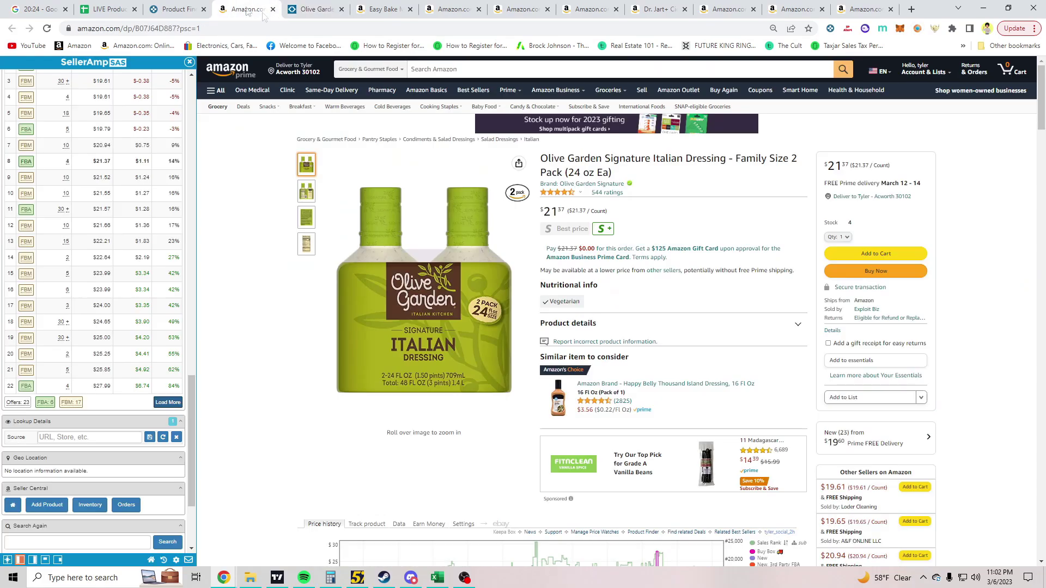
{"action": "left_click", "coordinate": [272, 9]}
{"action": "left_click", "coordinate": [272, 9]}
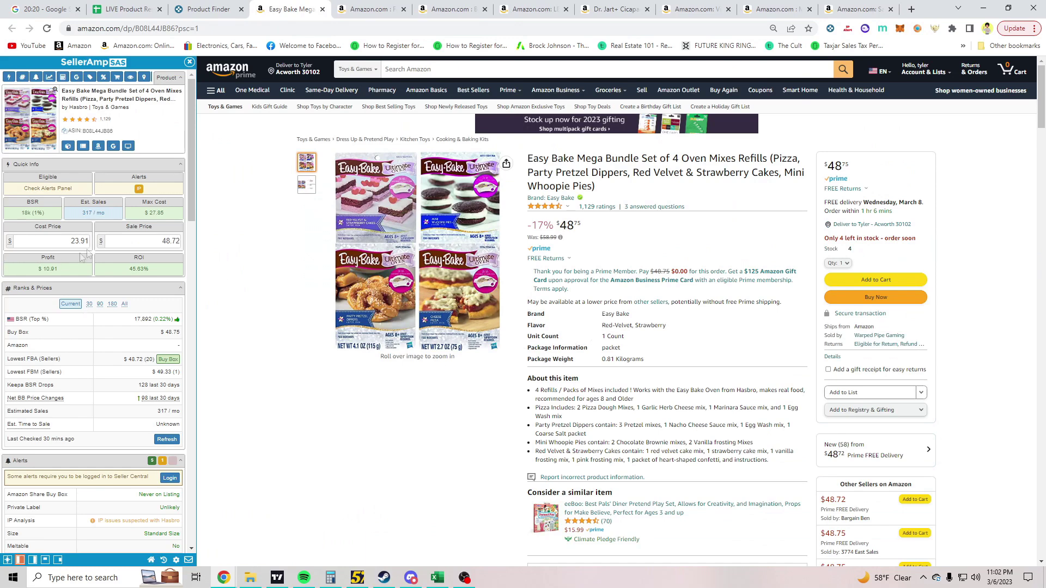
Copy the Easy Bake bundle's ASIN, switch to the LIVE Product Resourcing List in Google Sheets, and search all sheets for B08L44JB86.
{"action": "right_click", "coordinate": [93, 129]}
{"action": "left_click", "coordinate": [109, 138]}
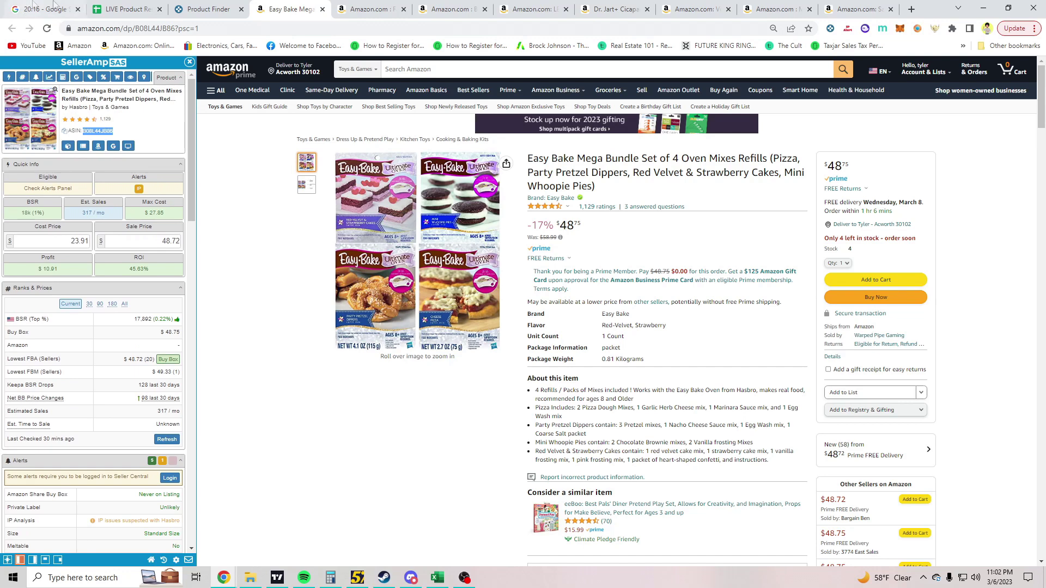
{"action": "left_click", "coordinate": [124, 9]}
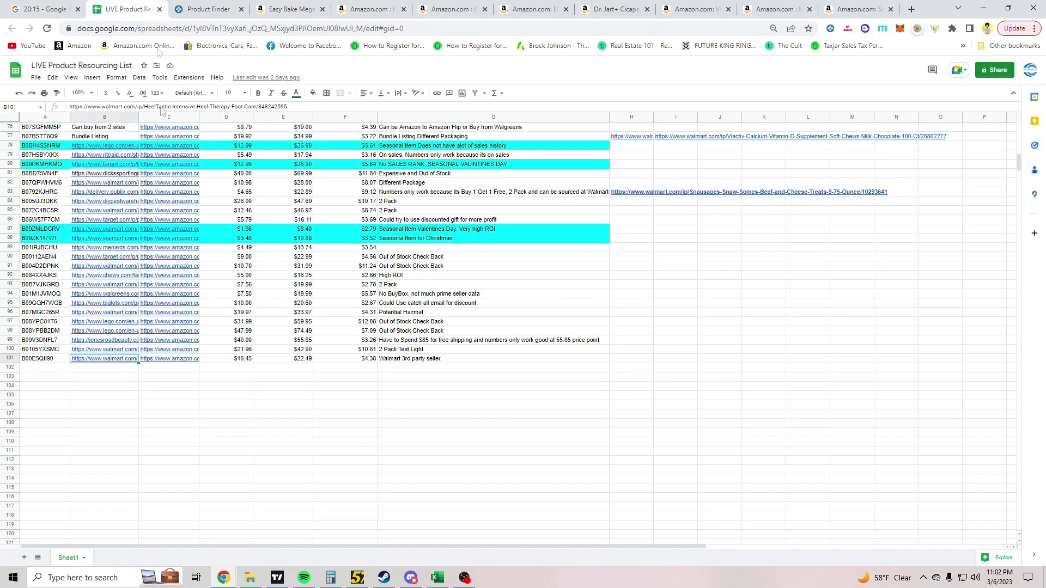
{"action": "left_click", "coordinate": [36, 78]}
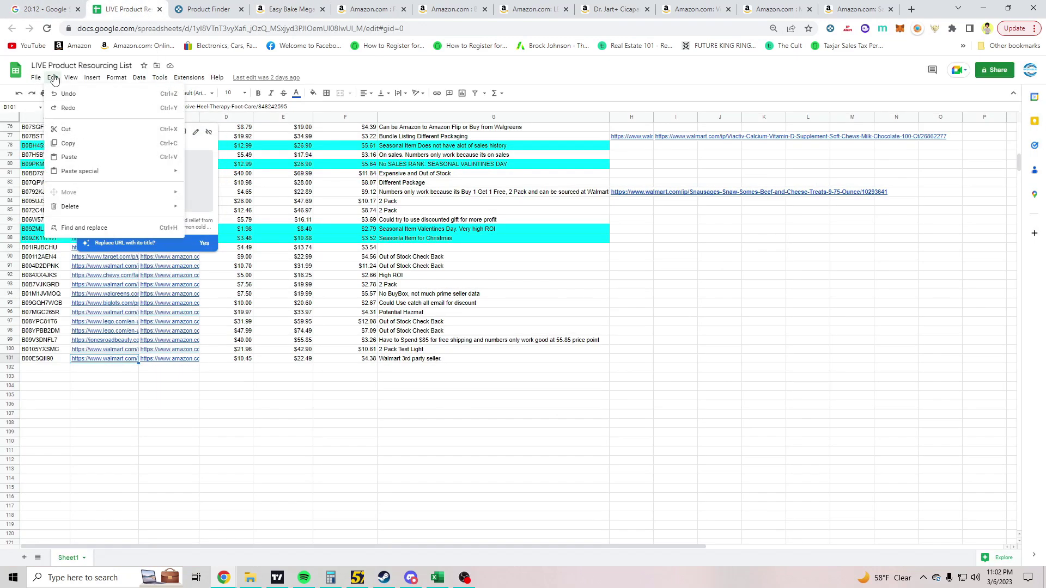
{"action": "left_click", "coordinate": [168, 228]}
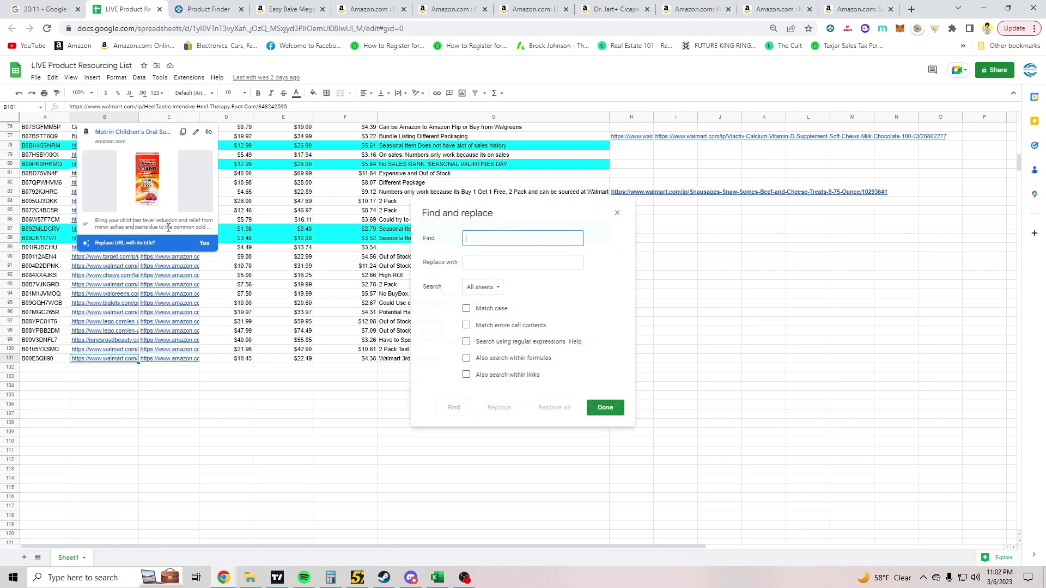
{"action": "right_click", "coordinate": [483, 234]}
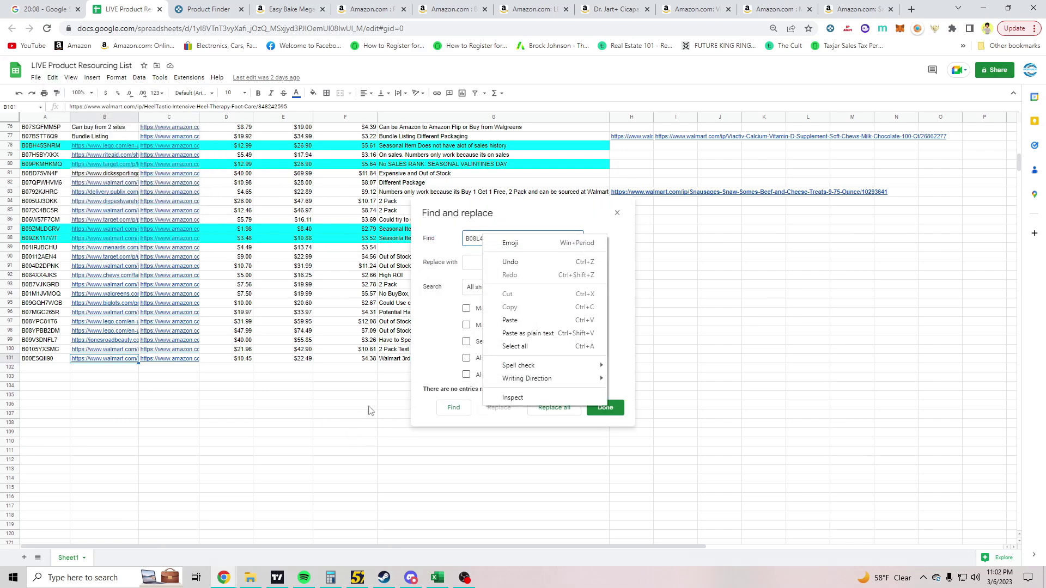
{"action": "left_click", "coordinate": [426, 378]}
Select cell A102 in the first empty row of the resourcing list and close Find and replace.
{"action": "left_click", "coordinate": [134, 377]}
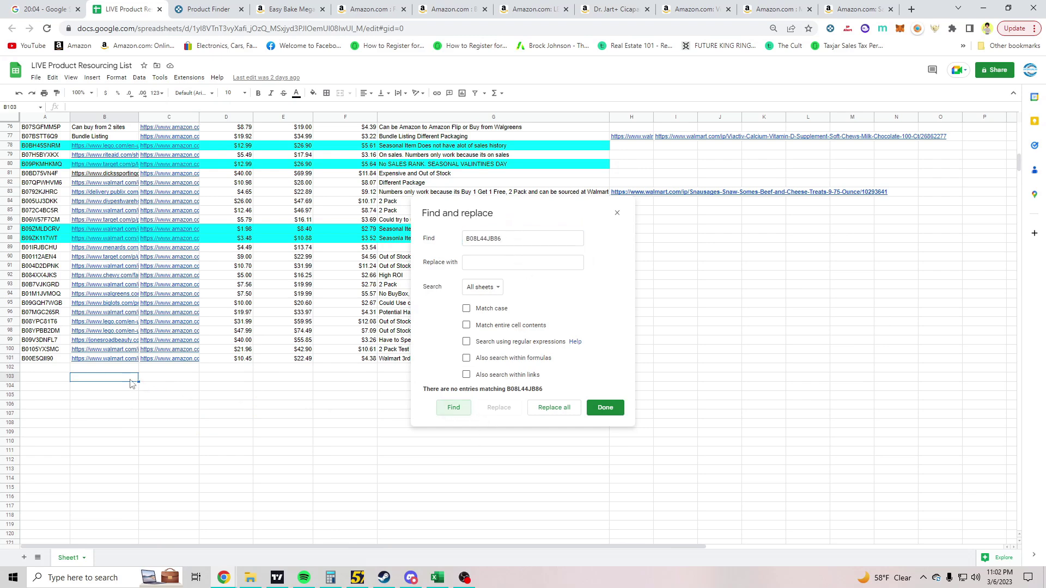
{"action": "key", "text": "Up"}
{"action": "key", "text": "Left"}
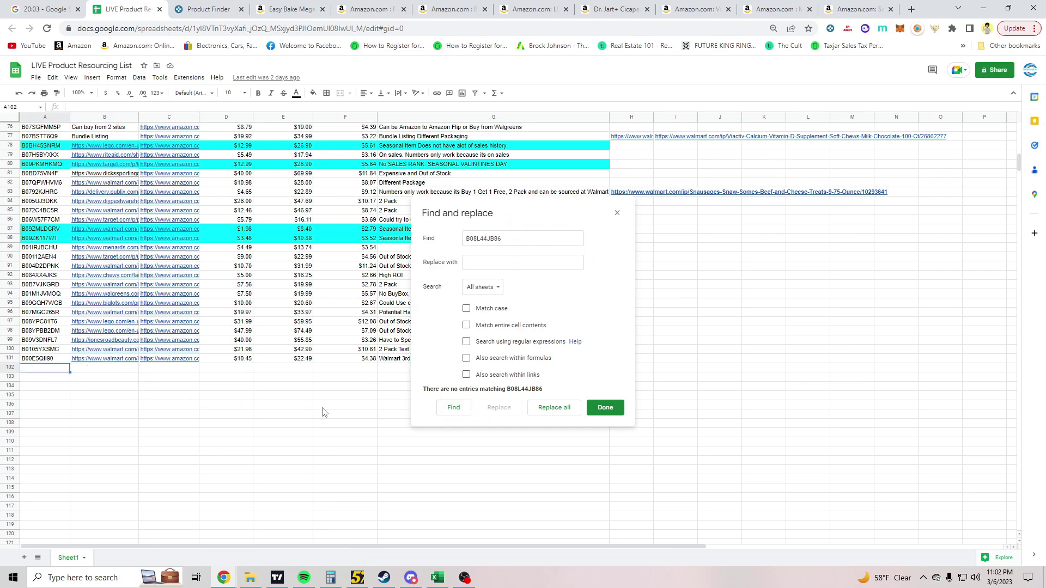
{"action": "left_click", "coordinate": [605, 408]}
Return to the Easy Bake Mega Bundle listing on Amazon, look over its details, and close it.
{"action": "left_click", "coordinate": [280, 4]}
{"action": "scroll", "coordinate": [492, 349], "scroll_direction": "down", "scroll_amount": 2}
{"action": "scroll", "coordinate": [492, 350], "scroll_direction": "up", "scroll_amount": 2}
{"action": "scroll", "coordinate": [662, 239], "scroll_direction": "down", "scroll_amount": 3}
{"action": "scroll", "coordinate": [662, 240], "scroll_direction": "up", "scroll_amount": 3}
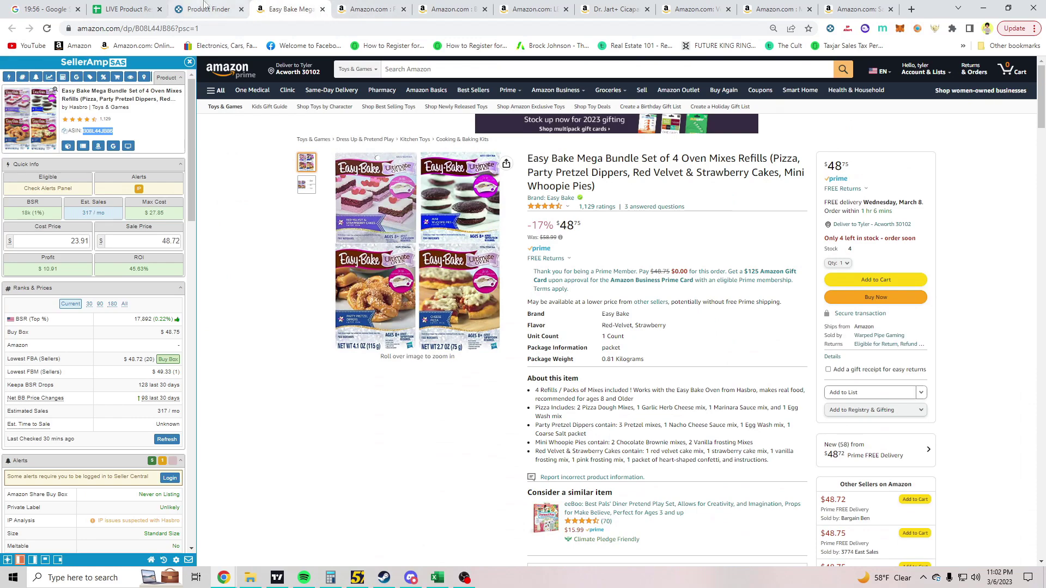
{"action": "left_click", "coordinate": [322, 9]}
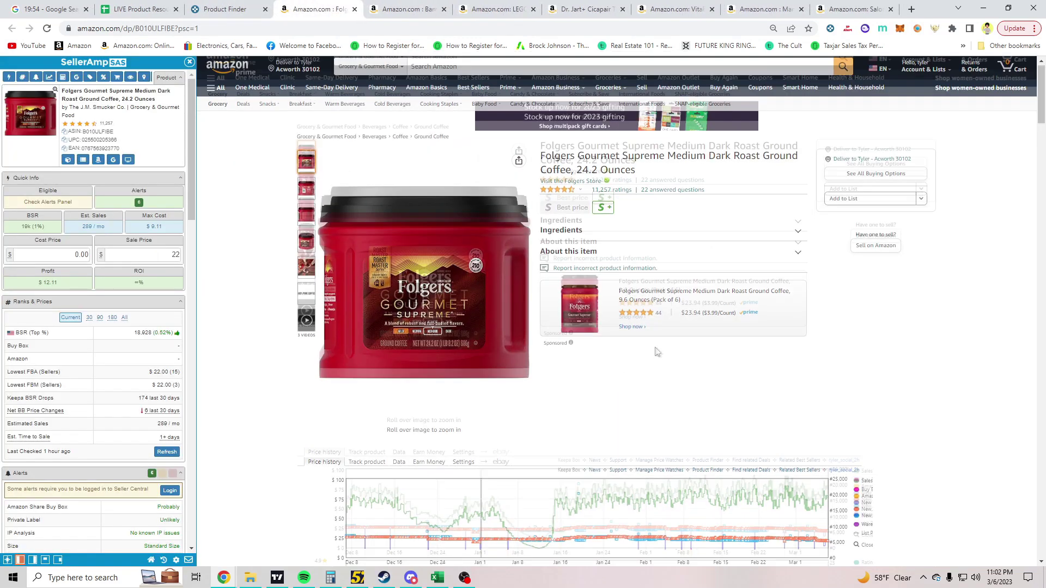
Examine the Folgers coffee listing's Keepa price history along with SellerAmp's offers and profit calculator.
{"action": "scroll", "coordinate": [708, 304], "scroll_direction": "down", "scroll_amount": 4}
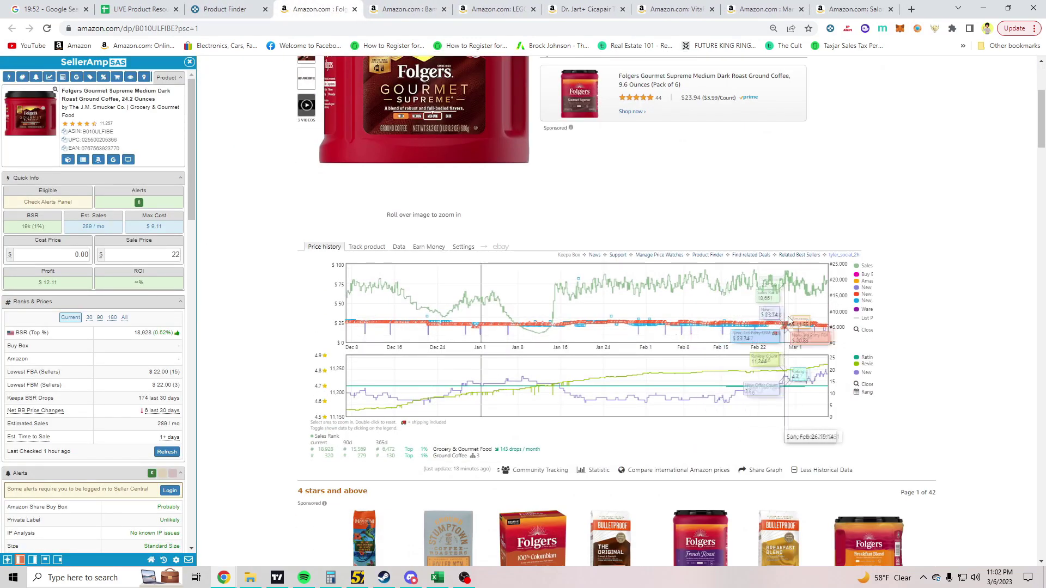
{"action": "scroll", "coordinate": [83, 265], "scroll_direction": "down", "scroll_amount": 10}
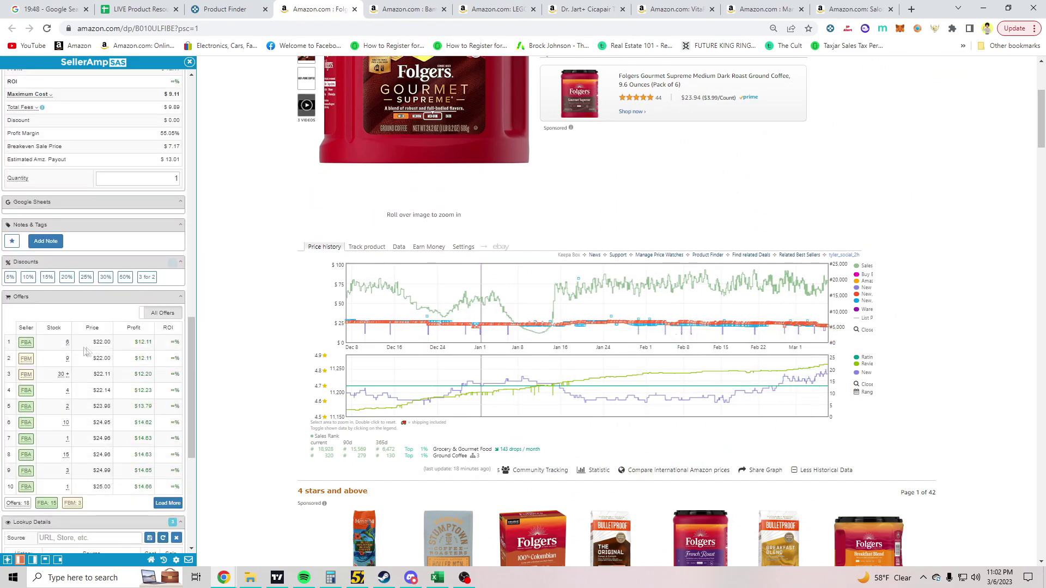
{"action": "scroll", "coordinate": [160, 418], "scroll_direction": "up", "scroll_amount": 8}
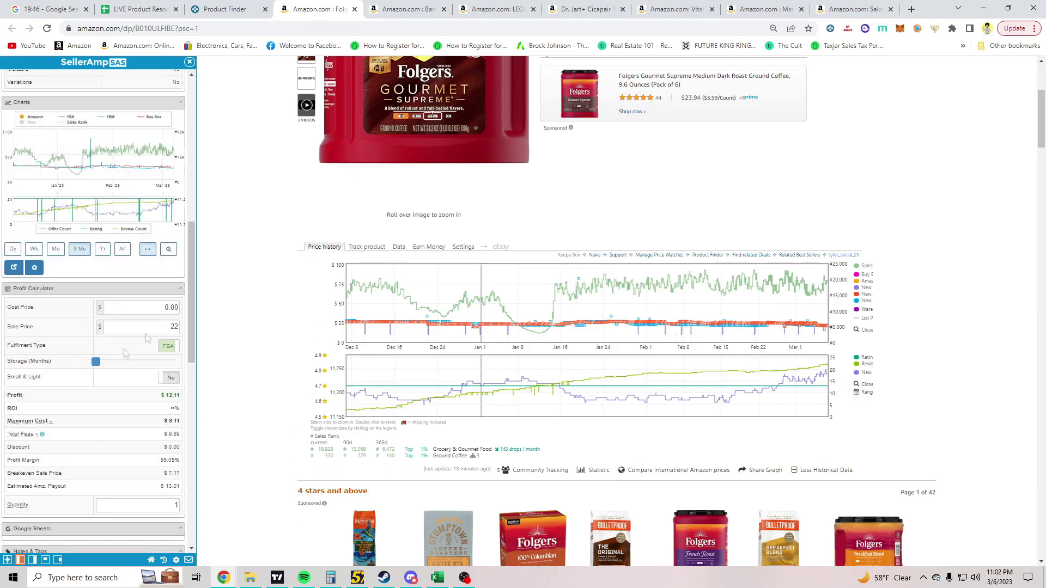
{"action": "scroll", "coordinate": [644, 276], "scroll_direction": "up", "scroll_amount": 4}
{"action": "scroll", "coordinate": [425, 305], "scroll_direction": "down", "scroll_amount": 7}
{"action": "scroll", "coordinate": [91, 328], "scroll_direction": "down", "scroll_amount": 10}
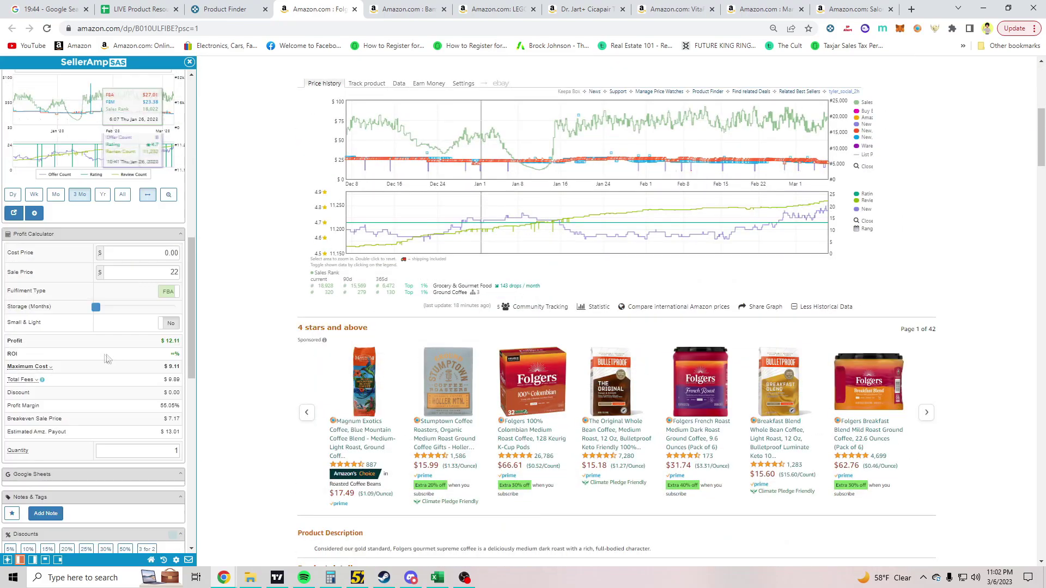
{"action": "scroll", "coordinate": [91, 329], "scroll_direction": "up", "scroll_amount": 12}
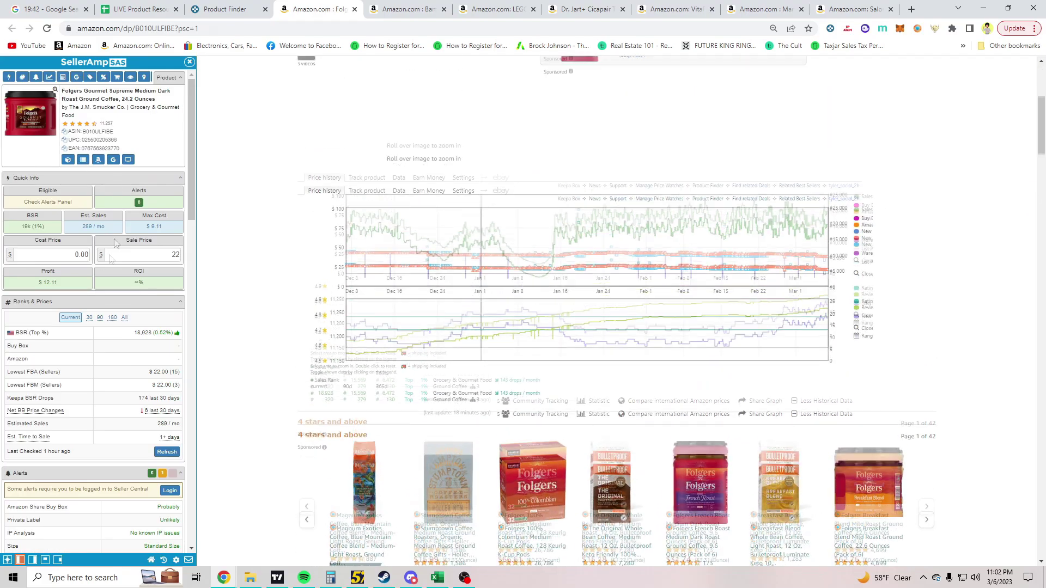
Search Google for the Folgers coffee's title from SellerAmp, then return to the Amazon listing and set the cost price to 10.79.
{"action": "left_click", "coordinate": [79, 159]}
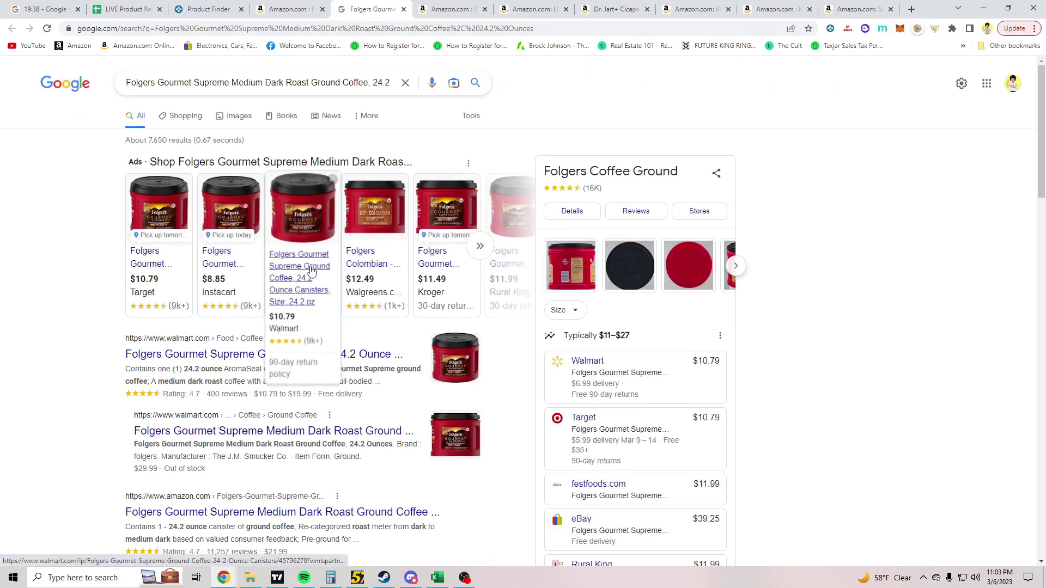
{"action": "left_click", "coordinate": [283, 5]}
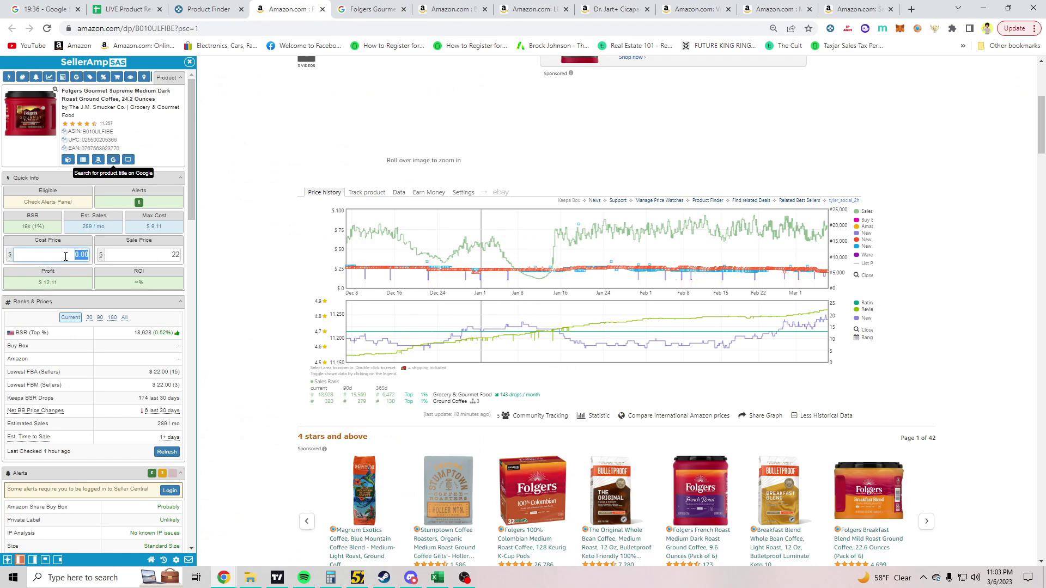
{"action": "type", "text": "10"}
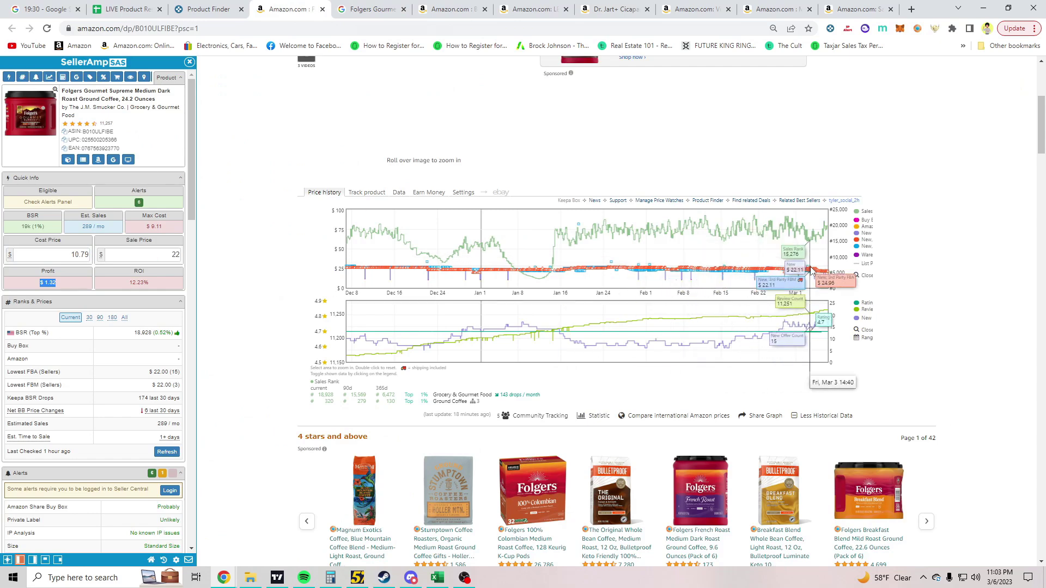
Look through SellerAmp's offers for the Folgers coffee and apply the $23.98 FBA offer as the sale price.
{"action": "scroll", "coordinate": [635, 266], "scroll_direction": "down", "scroll_amount": 2}
{"action": "scroll", "coordinate": [34, 310], "scroll_direction": "down", "scroll_amount": 12}
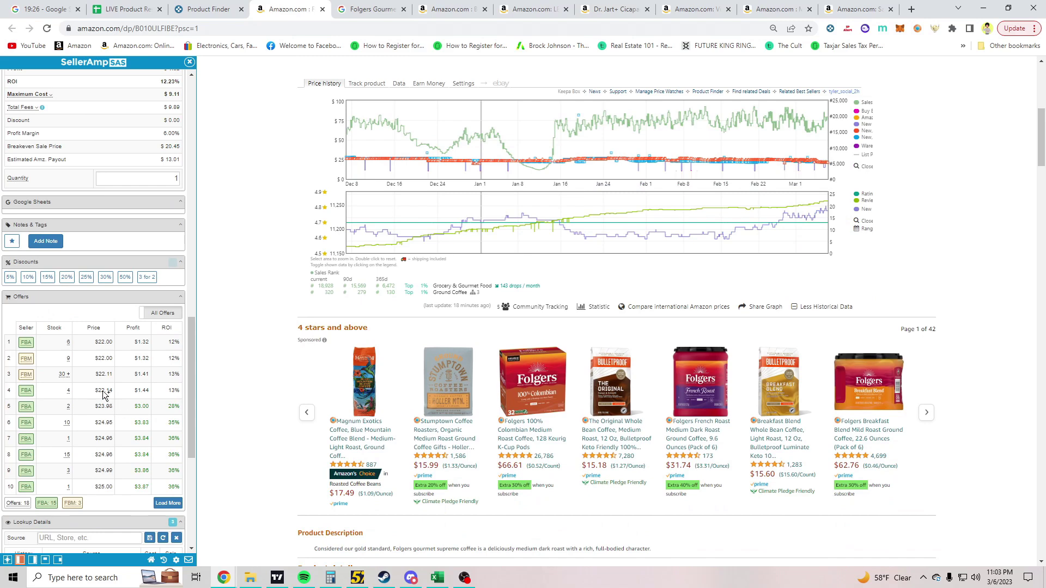
{"action": "scroll", "coordinate": [113, 404], "scroll_direction": "up", "scroll_amount": 8}
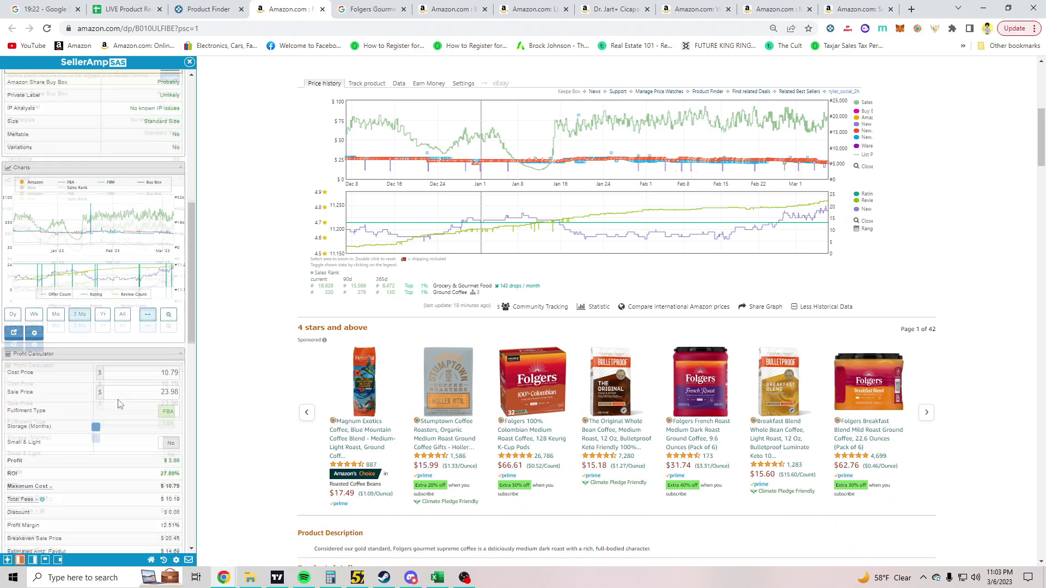
{"action": "scroll", "coordinate": [119, 404], "scroll_direction": "up", "scroll_amount": 10}
{"action": "scroll", "coordinate": [327, 228], "scroll_direction": "up", "scroll_amount": 2}
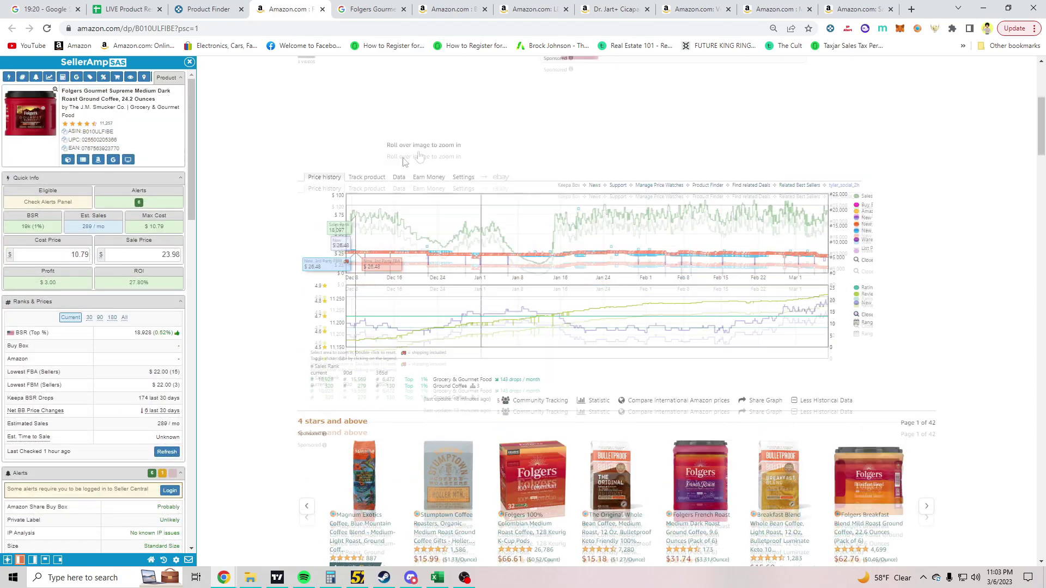
Open Keepa's offer data for the Folgers coffee and examine the sellers' prices, stock and 30-day sales.
{"action": "left_click", "coordinate": [398, 193]}
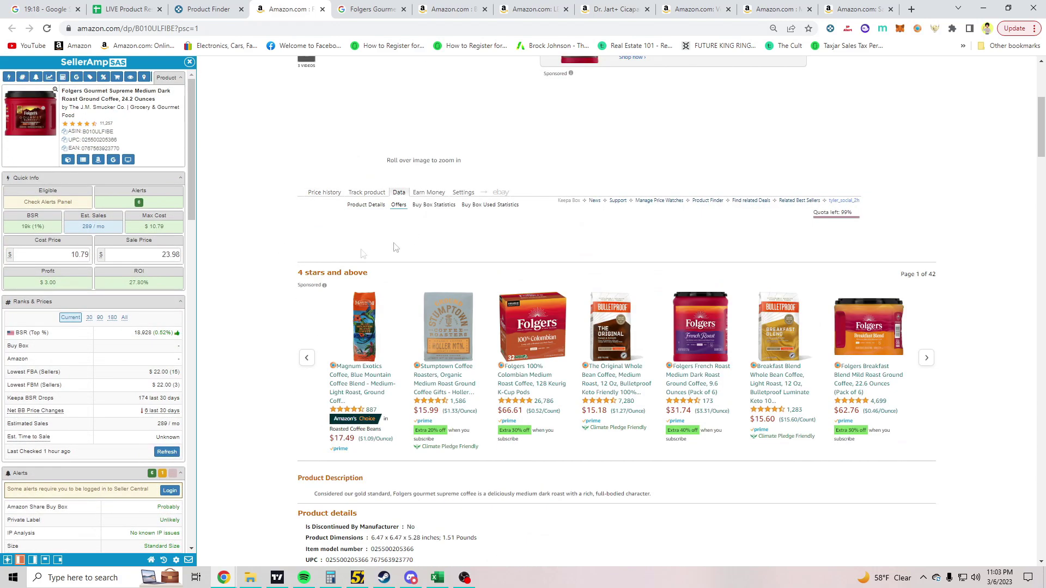
{"action": "scroll", "coordinate": [634, 419], "scroll_direction": "down", "scroll_amount": 2}
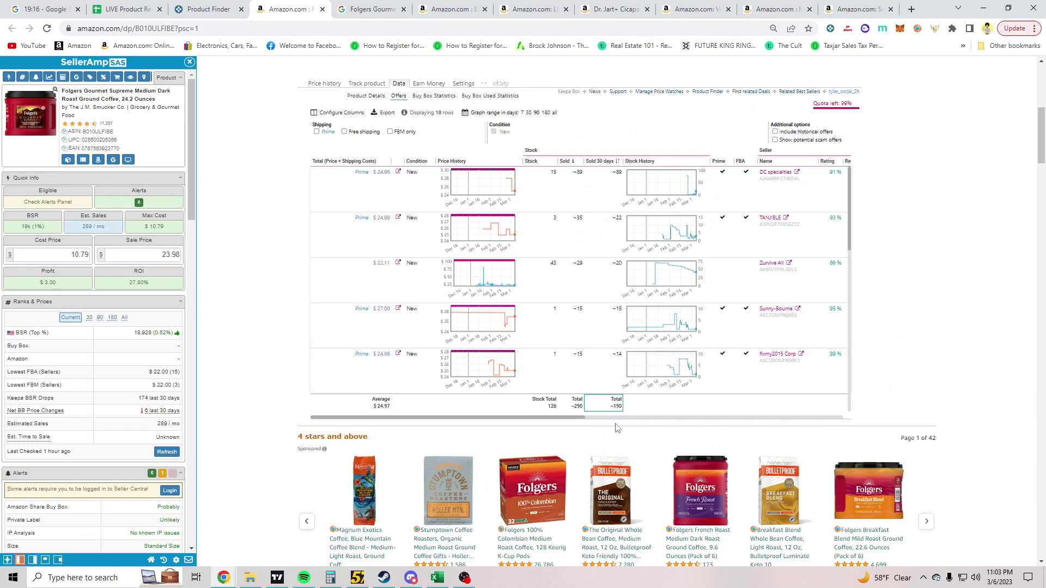
{"action": "scroll", "coordinate": [239, 294], "scroll_direction": "up", "scroll_amount": 2}
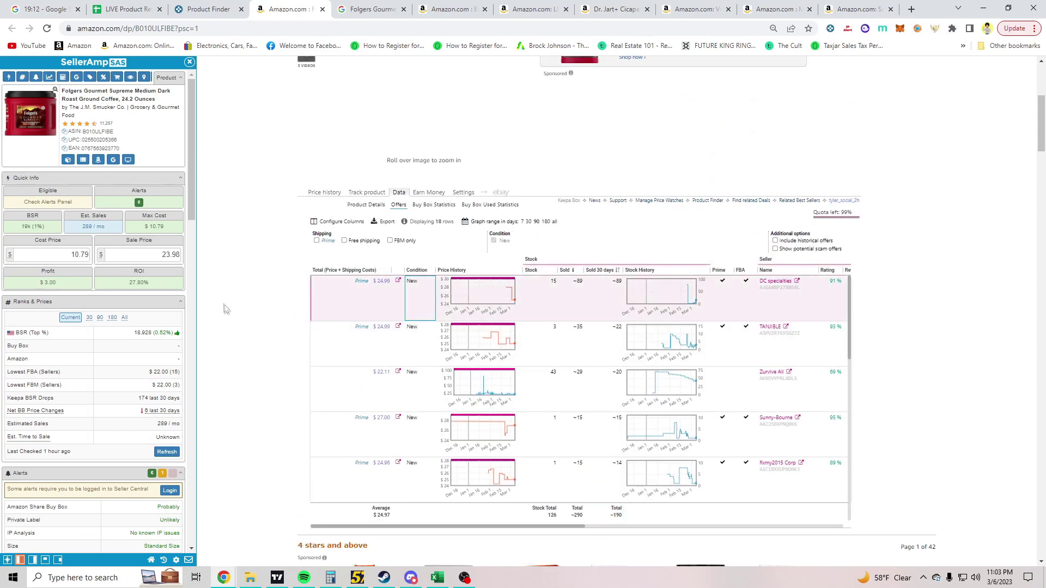
{"action": "left_click", "coordinate": [387, 347]}
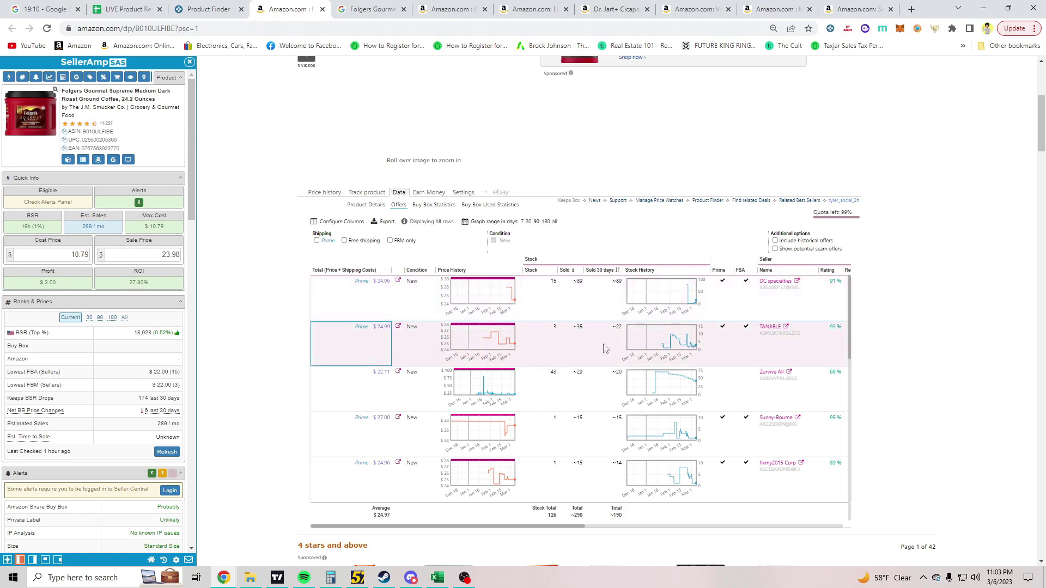
{"action": "scroll", "coordinate": [606, 360], "scroll_direction": "down", "scroll_amount": 1}
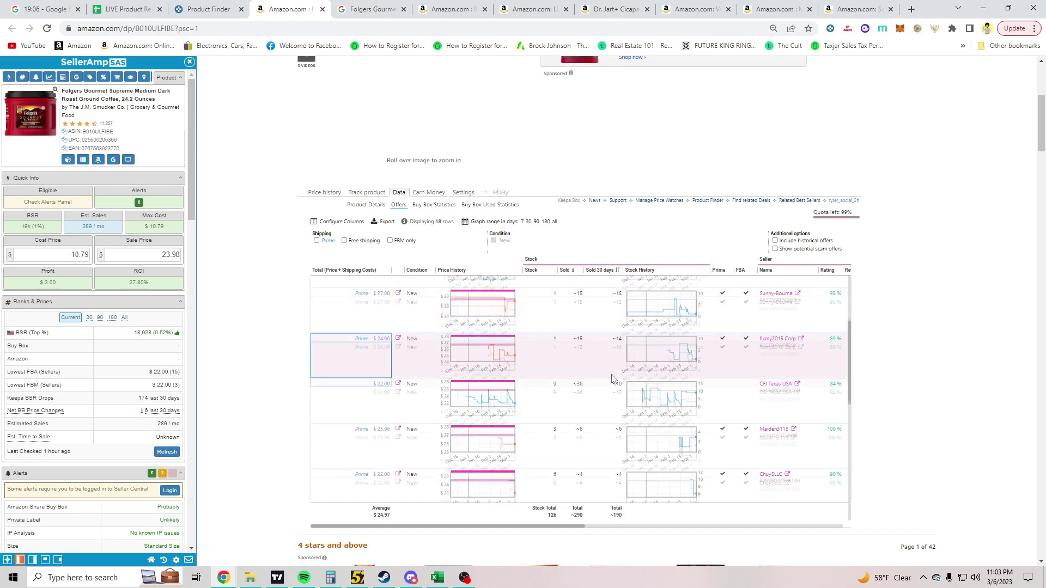
{"action": "scroll", "coordinate": [610, 381], "scroll_direction": "down", "scroll_amount": 2}
{"action": "left_click", "coordinate": [395, 418]}
{"action": "scroll", "coordinate": [595, 417], "scroll_direction": "down", "scroll_amount": 1}
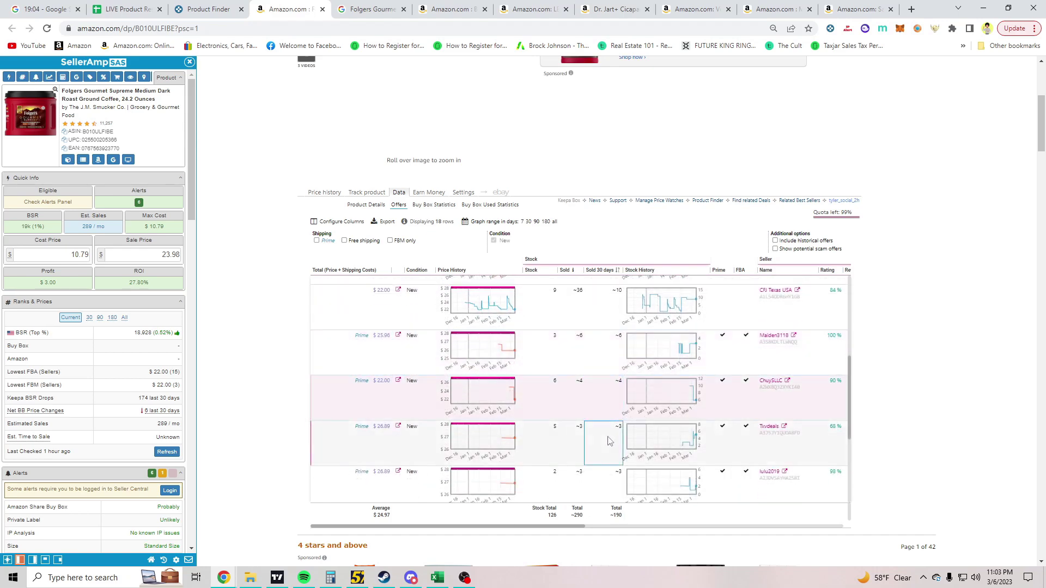
{"action": "scroll", "coordinate": [604, 463], "scroll_direction": "up", "scroll_amount": 5}
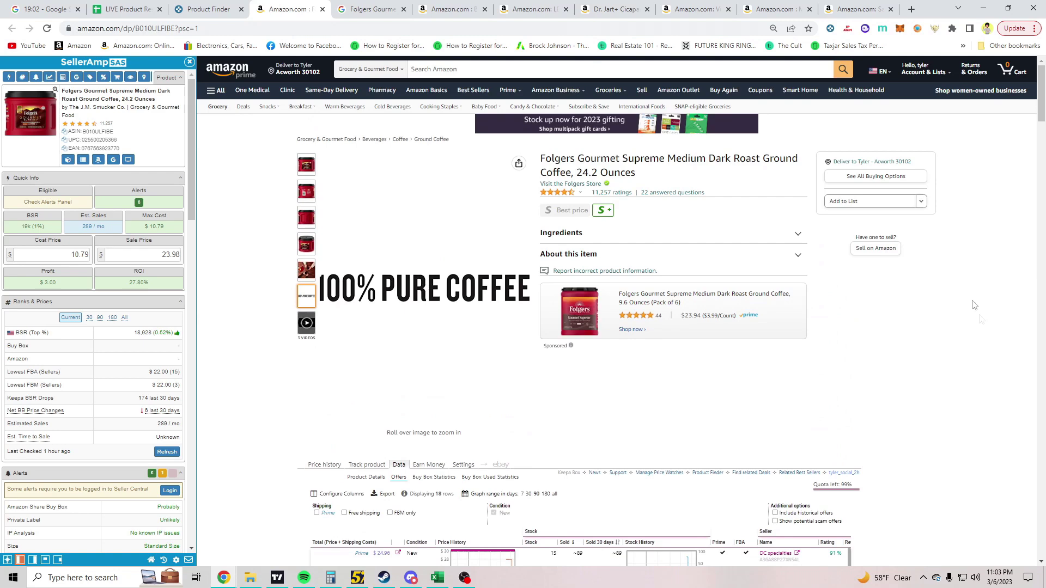
{"action": "left_click", "coordinate": [890, 191]}
{"action": "left_click", "coordinate": [699, 386]}
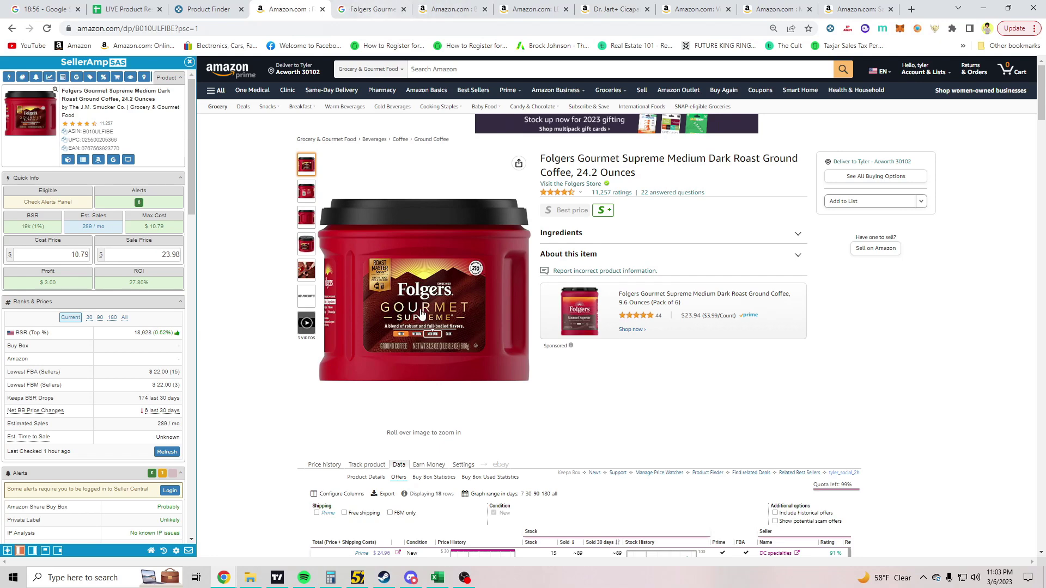
Open the Walmart and Target pages for the Folgers coffee from the Google results and check their price and canister size.
{"action": "left_click", "coordinate": [370, 9]}
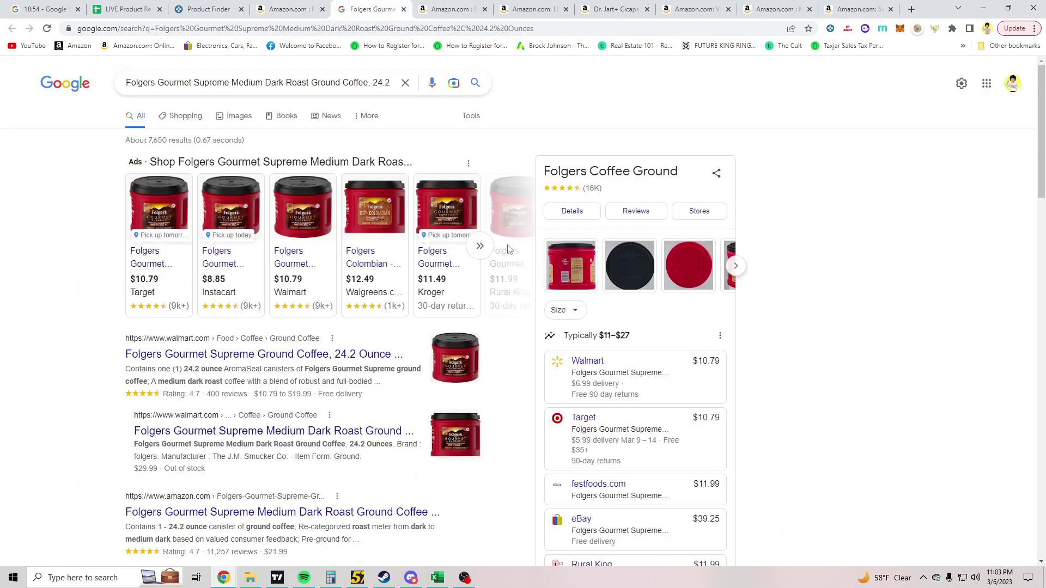
{"action": "middle_click", "coordinate": [291, 273]}
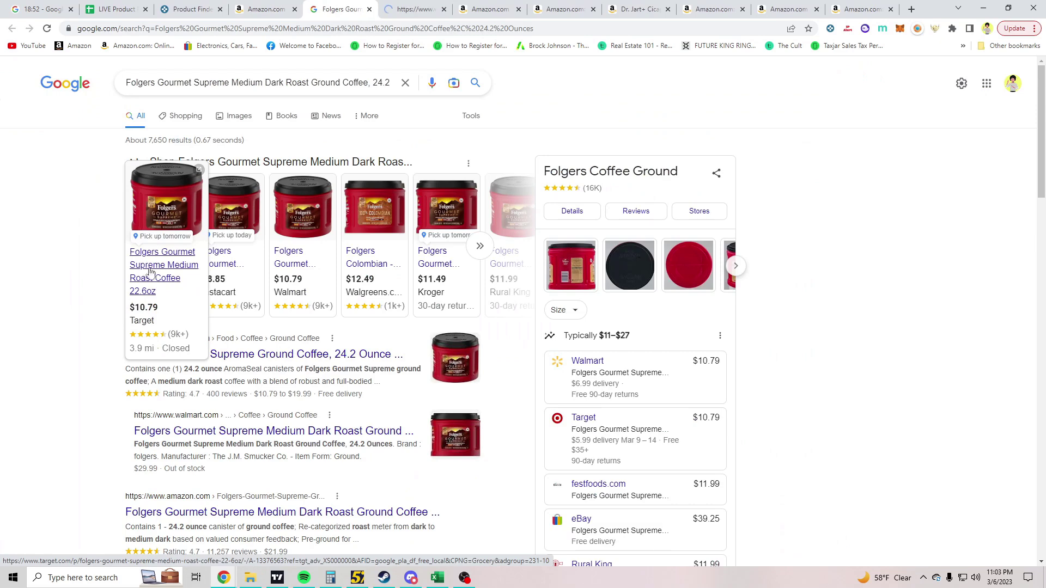
{"action": "middle_click", "coordinate": [155, 268]}
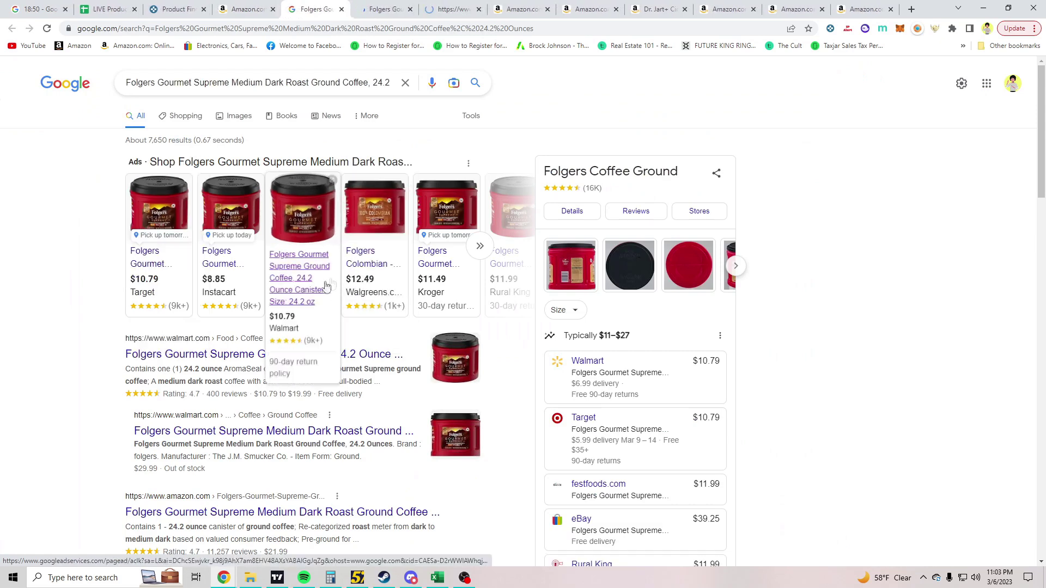
{"action": "left_click", "coordinate": [376, 10]}
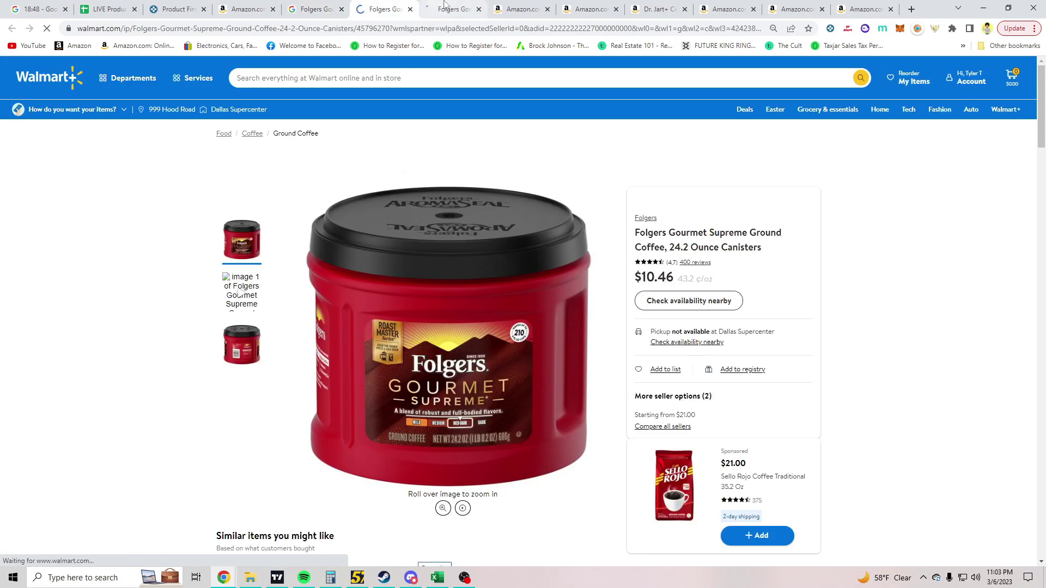
{"action": "left_click", "coordinate": [445, 6]}
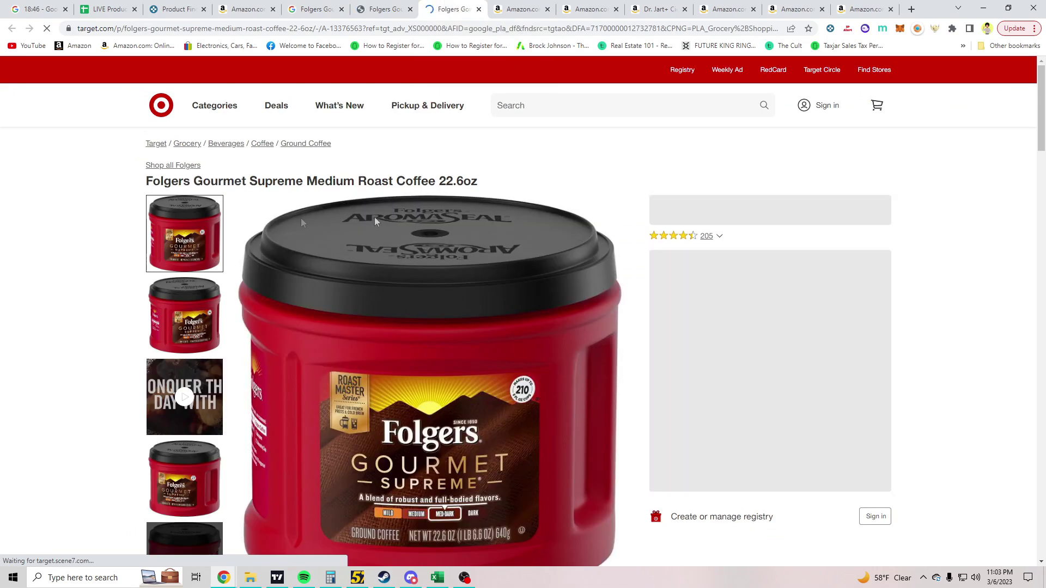
{"action": "scroll", "coordinate": [89, 241], "scroll_direction": "down", "scroll_amount": 1}
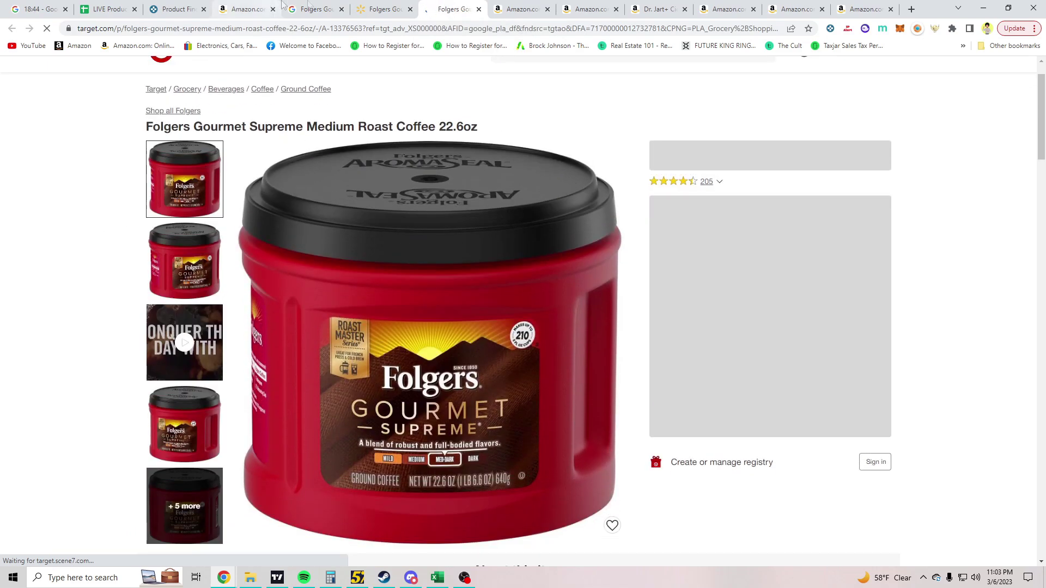
Recheck the Walmart page, close Target's 22.6 oz coffee page, and return to the Google results.
{"action": "left_click", "coordinate": [315, 8]}
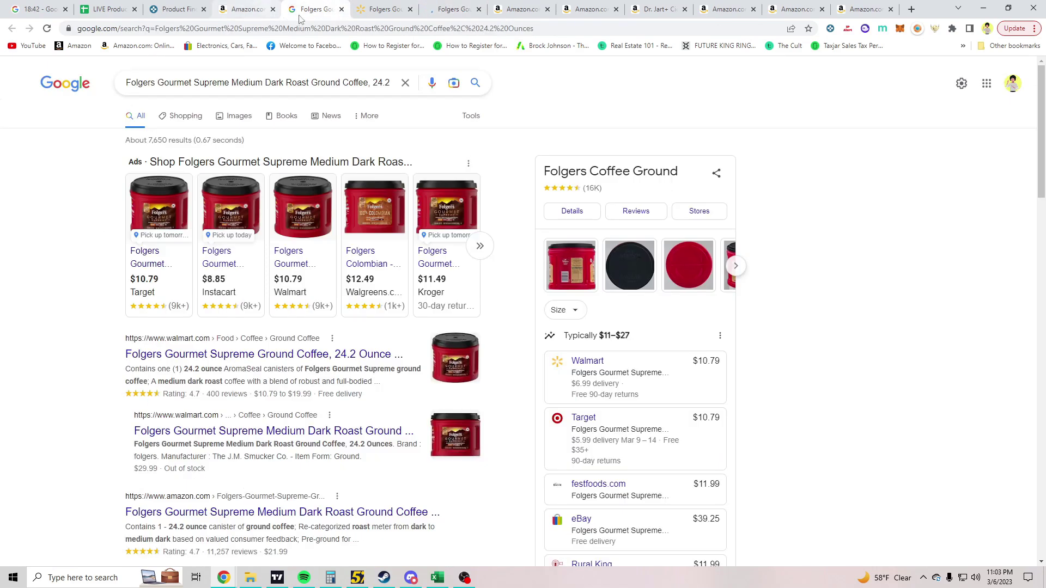
{"action": "left_click", "coordinate": [381, 9]}
{"action": "left_click", "coordinate": [452, 9]}
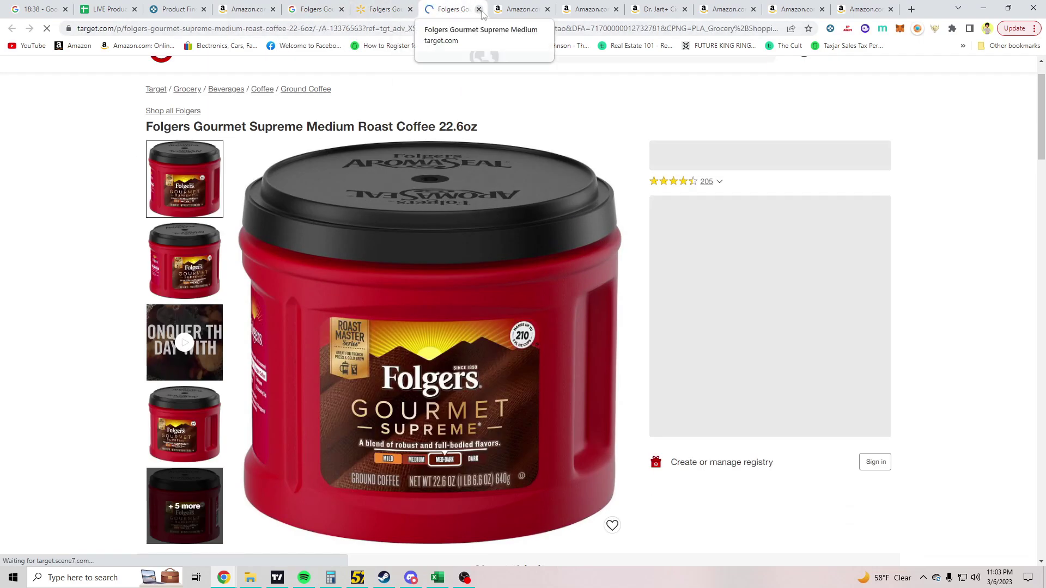
{"action": "left_click", "coordinate": [315, 9]}
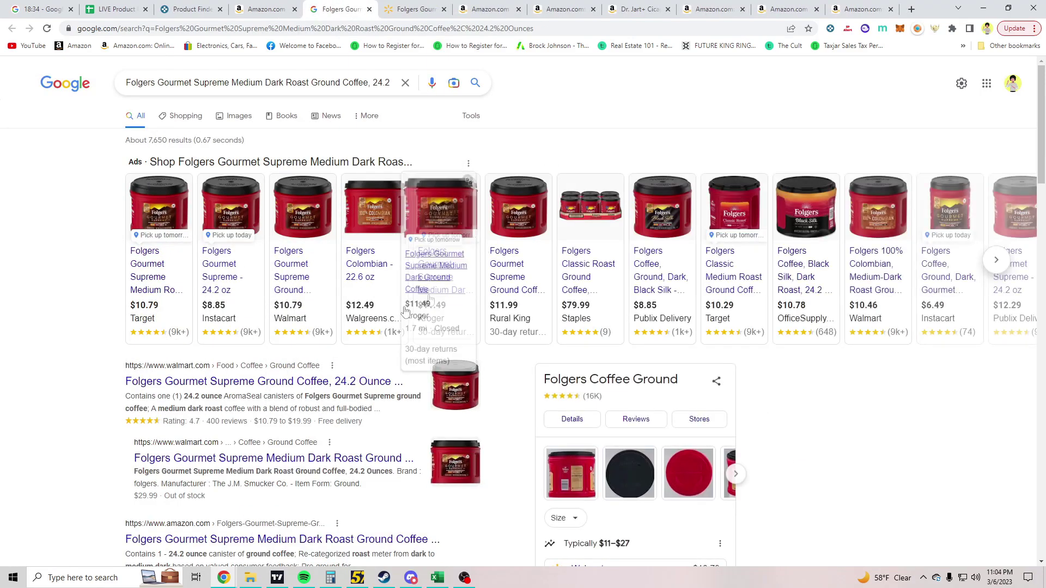
Look over the Google shopping results and open Walmart's 24.2-ounce Folgers page in another tab.
{"action": "scroll", "coordinate": [483, 256], "scroll_direction": "down", "scroll_amount": 2}
{"action": "scroll", "coordinate": [247, 280], "scroll_direction": "down", "scroll_amount": 2}
{"action": "scroll", "coordinate": [246, 281], "scroll_direction": "up", "scroll_amount": 2}
{"action": "middle_click", "coordinate": [284, 272]}
{"action": "left_click", "coordinate": [452, 9]}
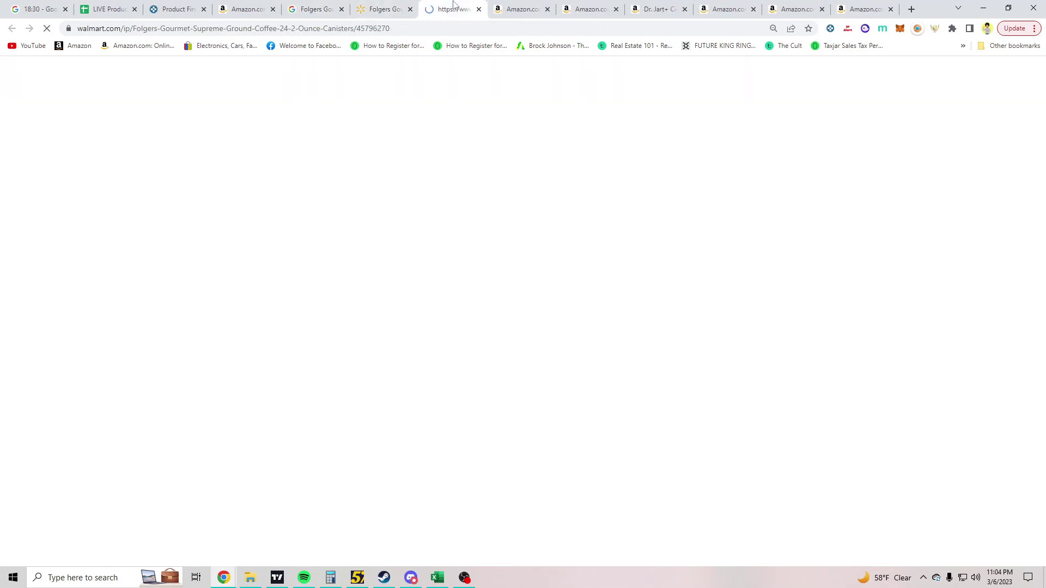
Return to the Folgers Amazon listing and set SellerAmp's cost price to Walmart's 10.46 to check the profit.
{"action": "left_click", "coordinate": [309, 9]}
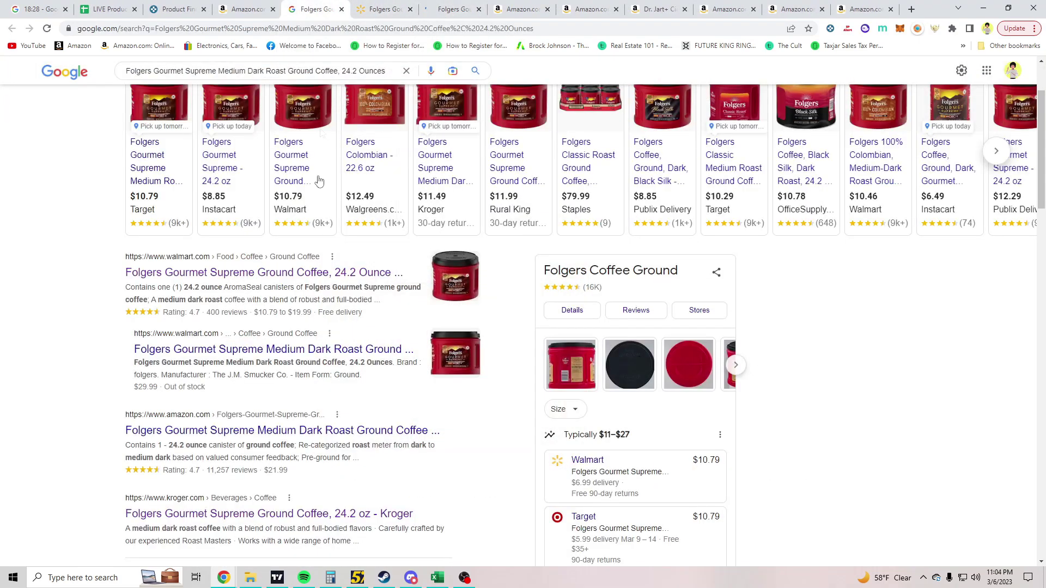
{"action": "left_click", "coordinate": [246, 9]}
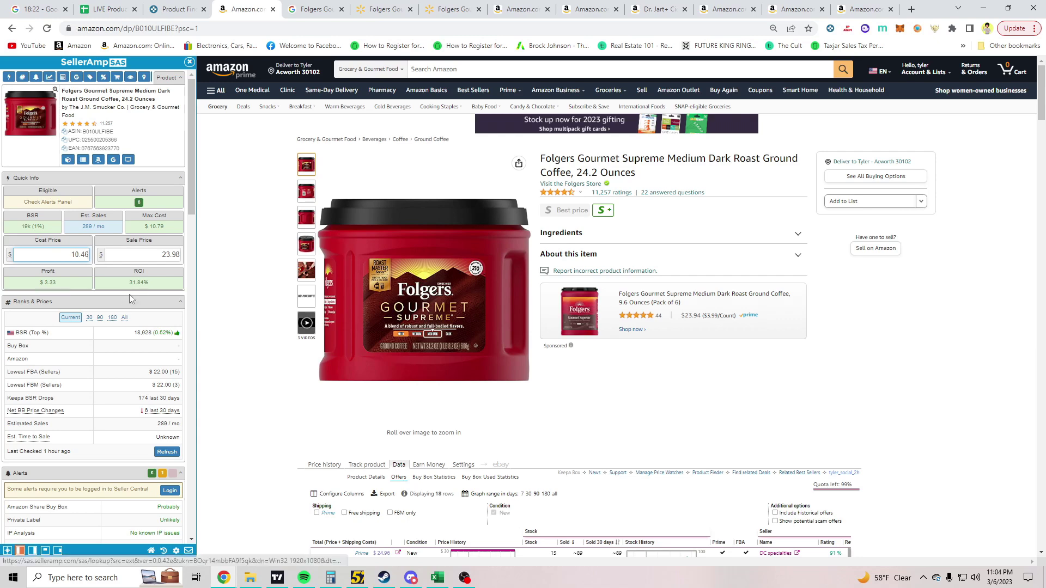
{"action": "left_click_drag", "start_coordinate": [56, 283], "coordinate": [50, 282]}
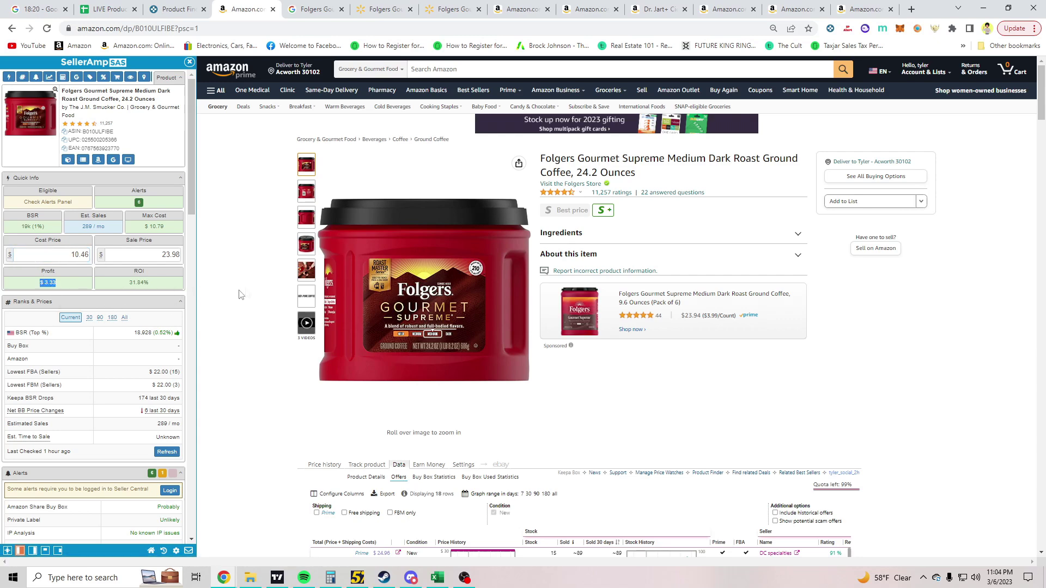
Compare the two open Walmart pages for the 24.2-ounce Folgers coffee.
{"action": "left_click", "coordinate": [379, 5]}
{"action": "left_click", "coordinate": [431, 8]}
{"action": "left_click", "coordinate": [381, 9]}
{"action": "left_click", "coordinate": [447, 9]}
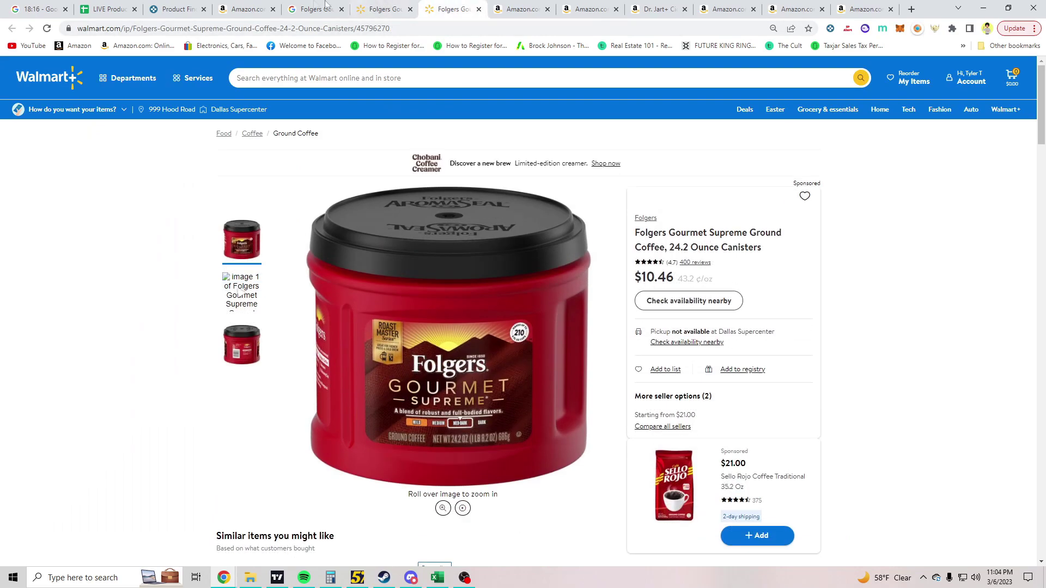
Look through the Google results for other retailers selling the Folgers coffee and their prices.
{"action": "left_click", "coordinate": [313, 8]}
{"action": "scroll", "coordinate": [55, 349], "scroll_direction": "down", "scroll_amount": 2}
{"action": "scroll", "coordinate": [54, 349], "scroll_direction": "down", "scroll_amount": 4}
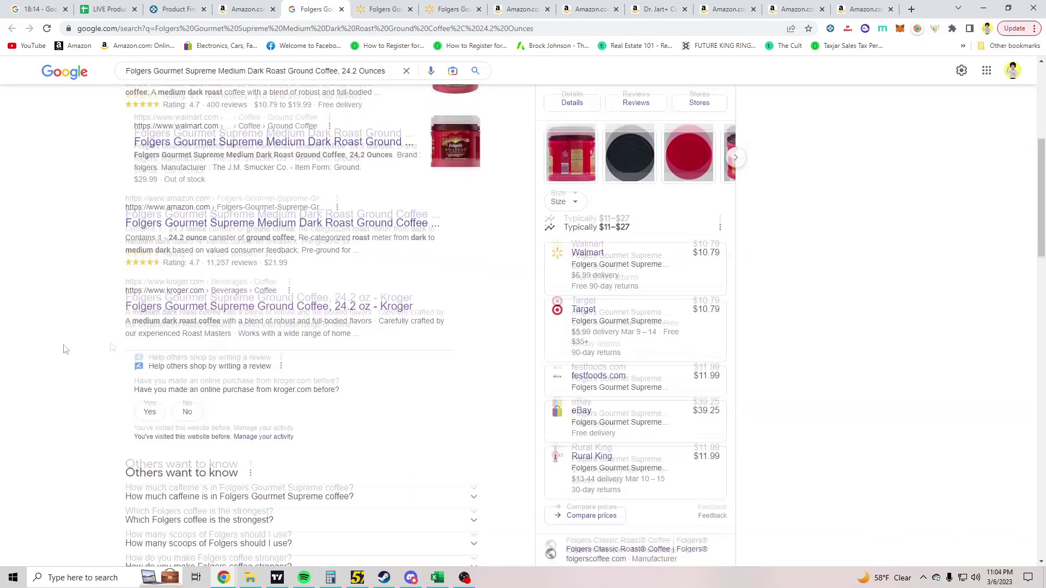
{"action": "scroll", "coordinate": [352, 304], "scroll_direction": "down", "scroll_amount": 2}
{"action": "scroll", "coordinate": [352, 303], "scroll_direction": "up", "scroll_amount": 5}
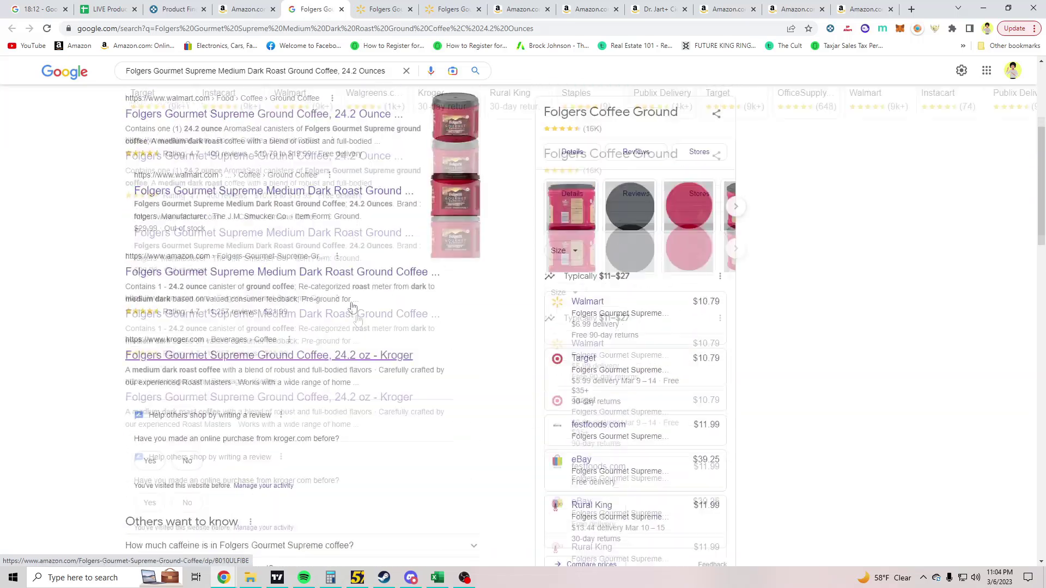
Open Kroger's 24.2 oz Folgers Gourmet Supreme page from the Google results and check its purchase options and product images.
{"action": "middle_click", "coordinate": [346, 404]}
{"action": "left_click", "coordinate": [380, 4]}
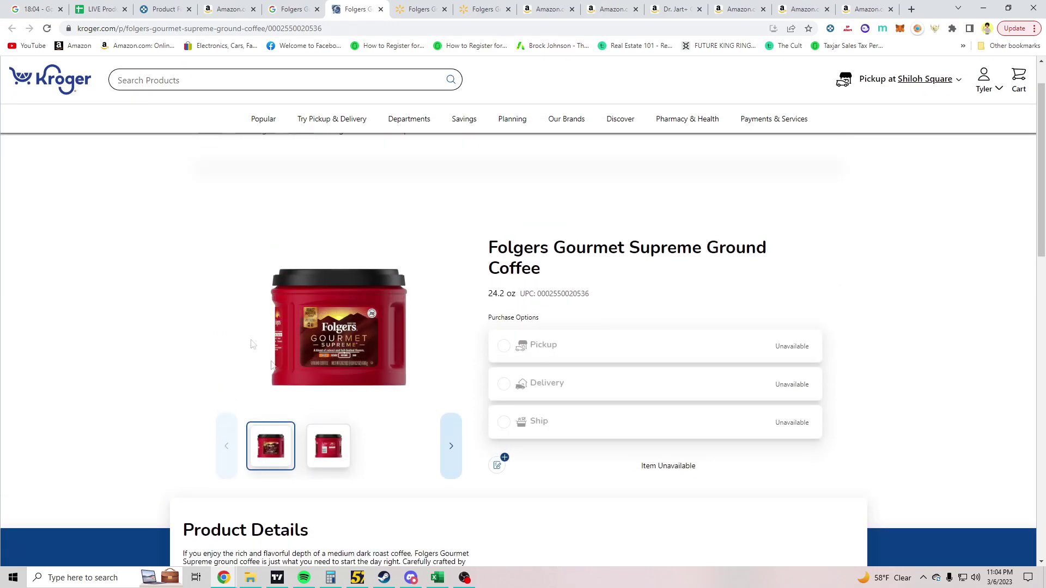
{"action": "left_click", "coordinate": [322, 458]}
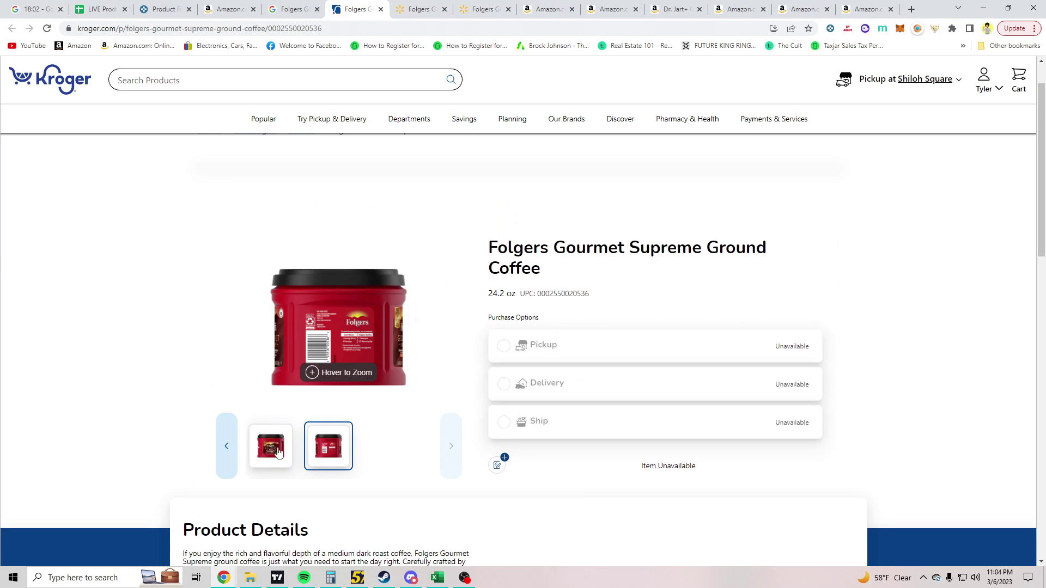
{"action": "left_click", "coordinate": [278, 452]}
{"action": "left_click", "coordinate": [451, 448]}
{"action": "left_click", "coordinate": [258, 451]}
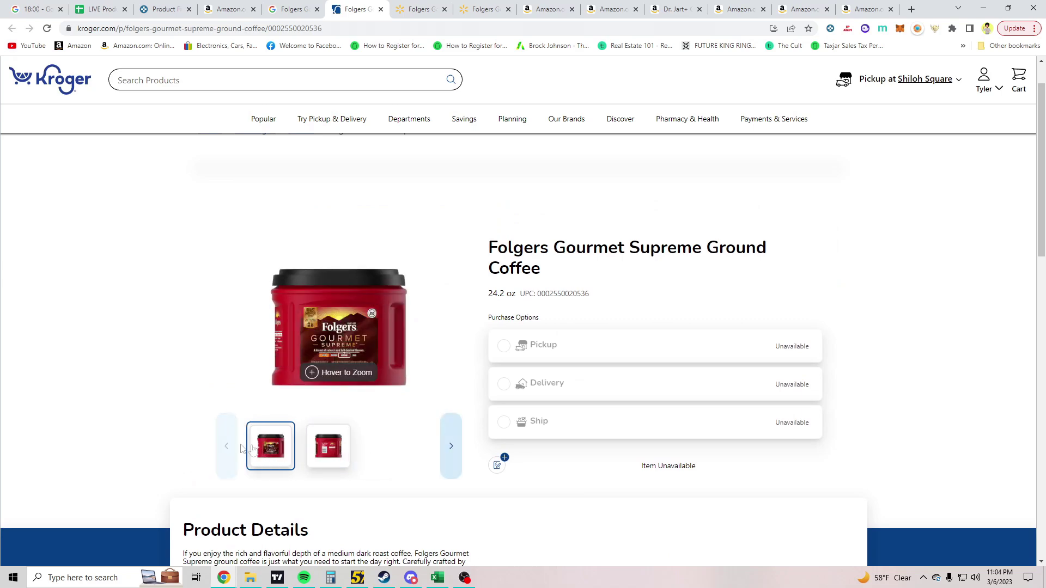
Recheck the Walmart page, and go through the rest of the Google results for other Folgers sellers and prices.
{"action": "left_click", "coordinate": [472, 8]}
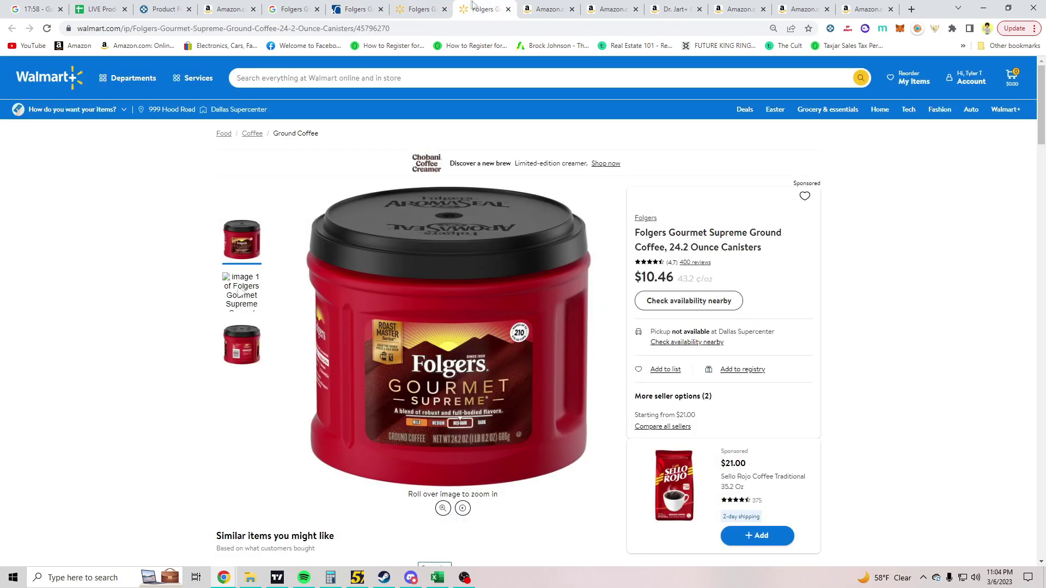
{"action": "left_click", "coordinate": [294, 9]}
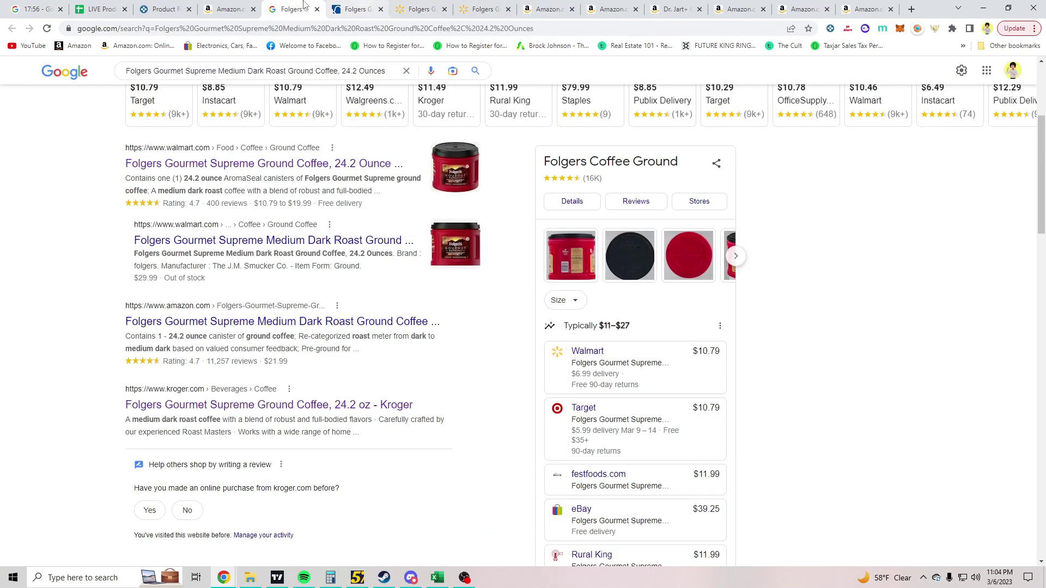
{"action": "scroll", "coordinate": [426, 271], "scroll_direction": "down", "scroll_amount": 2}
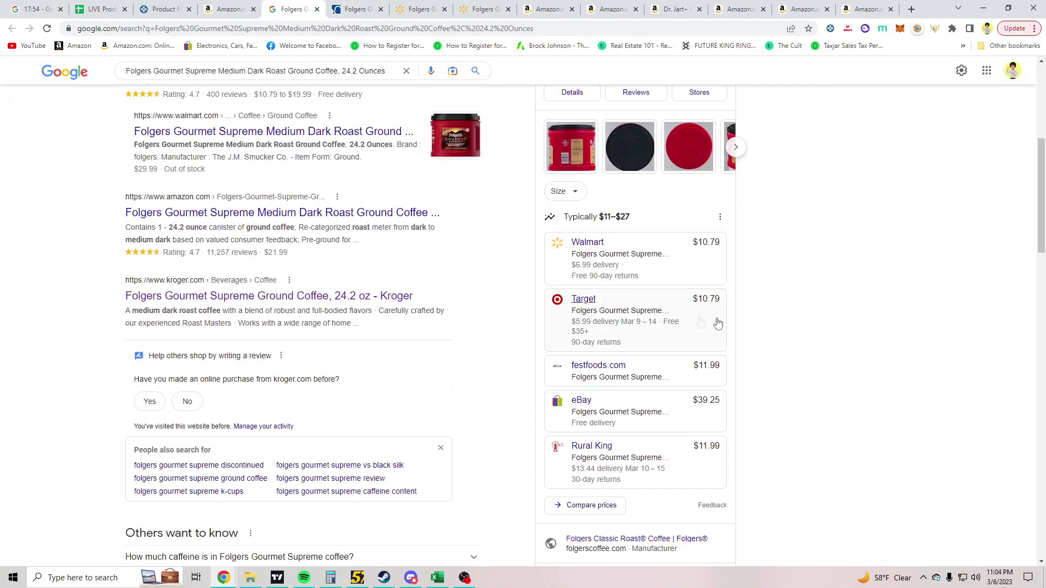
{"action": "scroll", "coordinate": [701, 337], "scroll_direction": "down", "scroll_amount": 2}
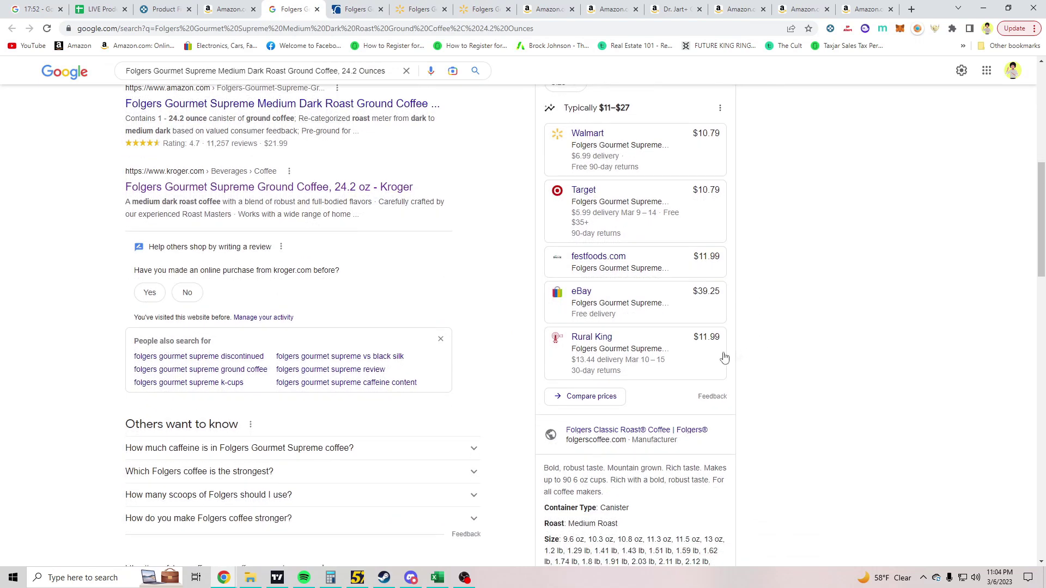
{"action": "scroll", "coordinate": [756, 370], "scroll_direction": "down", "scroll_amount": 5}
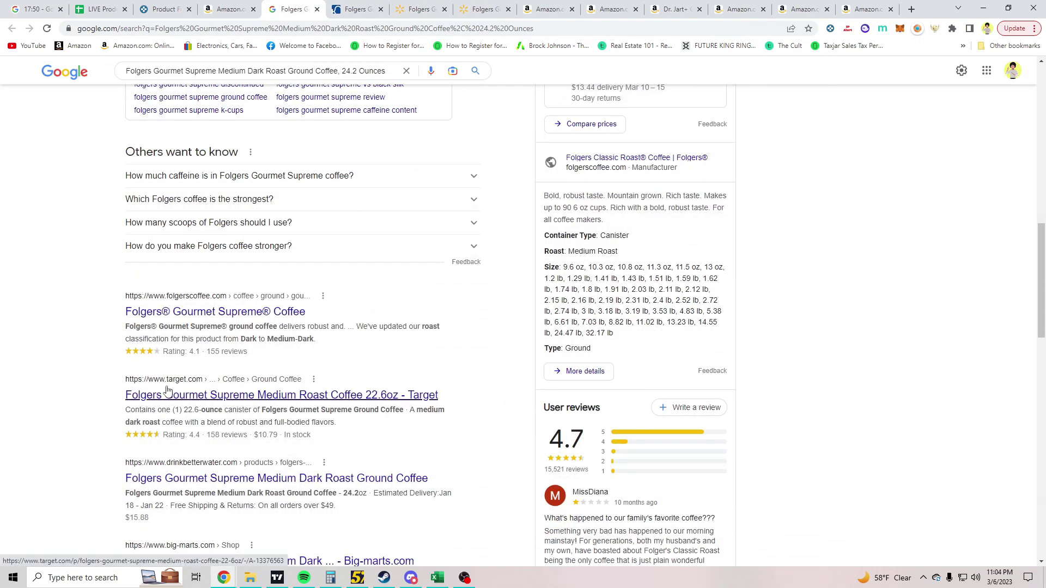
{"action": "scroll", "coordinate": [111, 383], "scroll_direction": "down", "scroll_amount": 7}
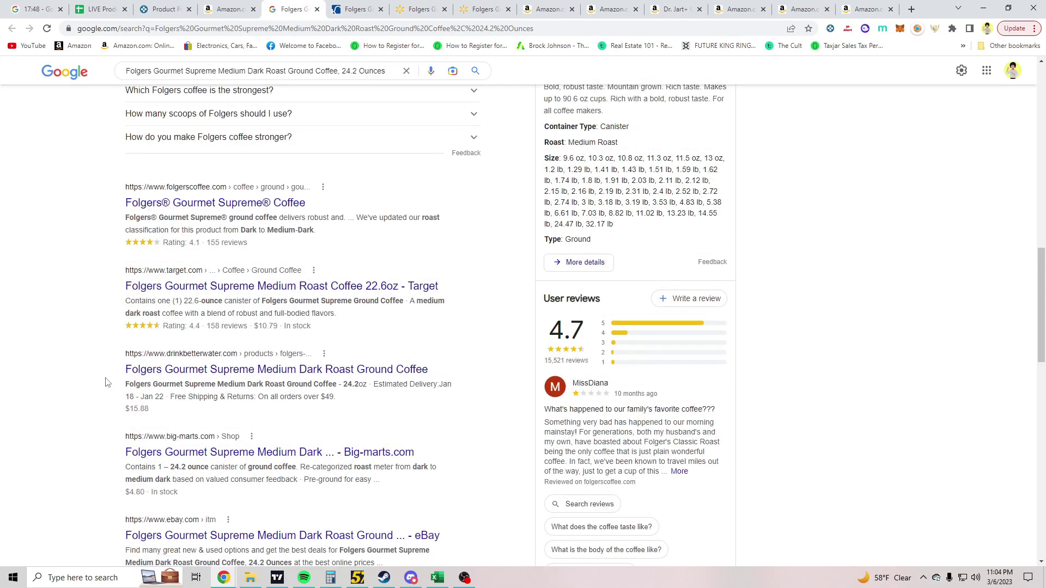
{"action": "scroll", "coordinate": [108, 383], "scroll_direction": "down", "scroll_amount": 3}
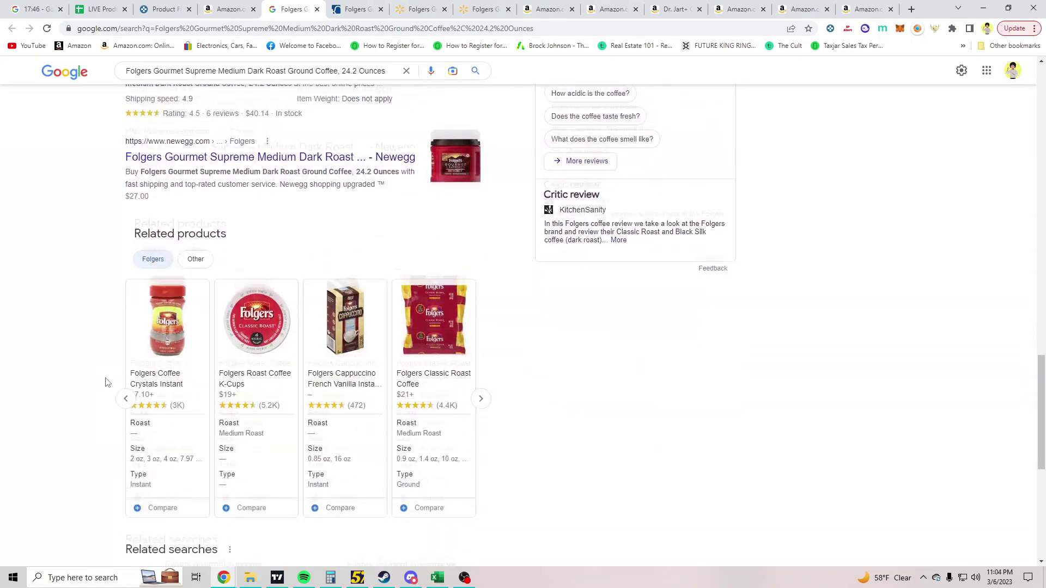
{"action": "scroll", "coordinate": [257, 175], "scroll_direction": "up", "scroll_amount": 15}
Close the Kroger page and one of the two duplicate Walmart pages for the Folgers coffee.
{"action": "left_click", "coordinate": [430, 9]}
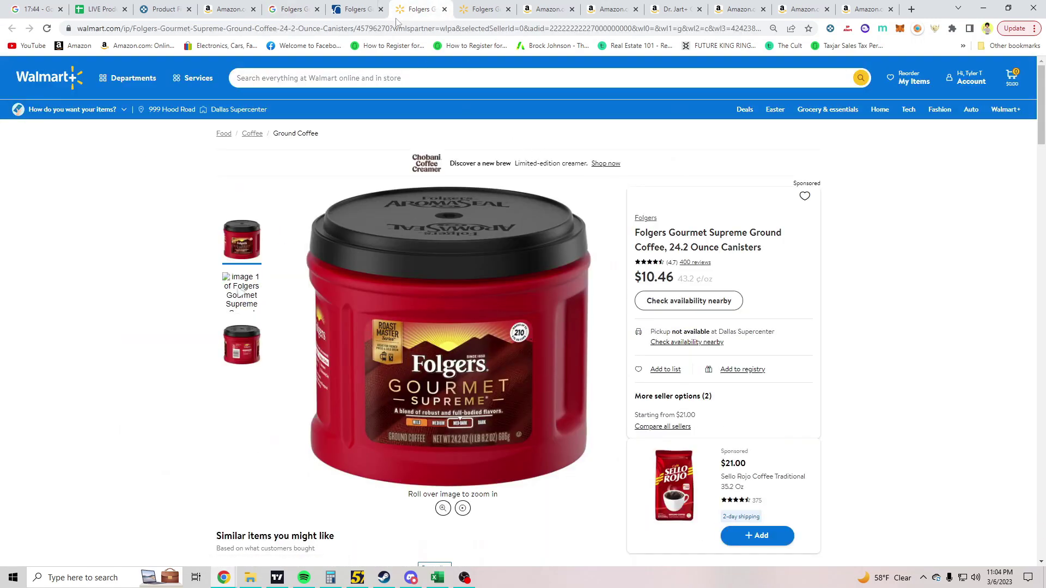
{"action": "left_click", "coordinate": [352, 4]}
{"action": "left_click", "coordinate": [437, 6]}
{"action": "key", "text": "ctrl+w"}
{"action": "left_click", "coordinate": [354, 10]}
{"action": "key", "text": "ctrl+w"}
Return to the Folgers Amazon listing and compare SellerAmp's offers with the sellers' stock and sales in Keepa's offers table.
{"action": "left_click", "coordinate": [227, 9]}
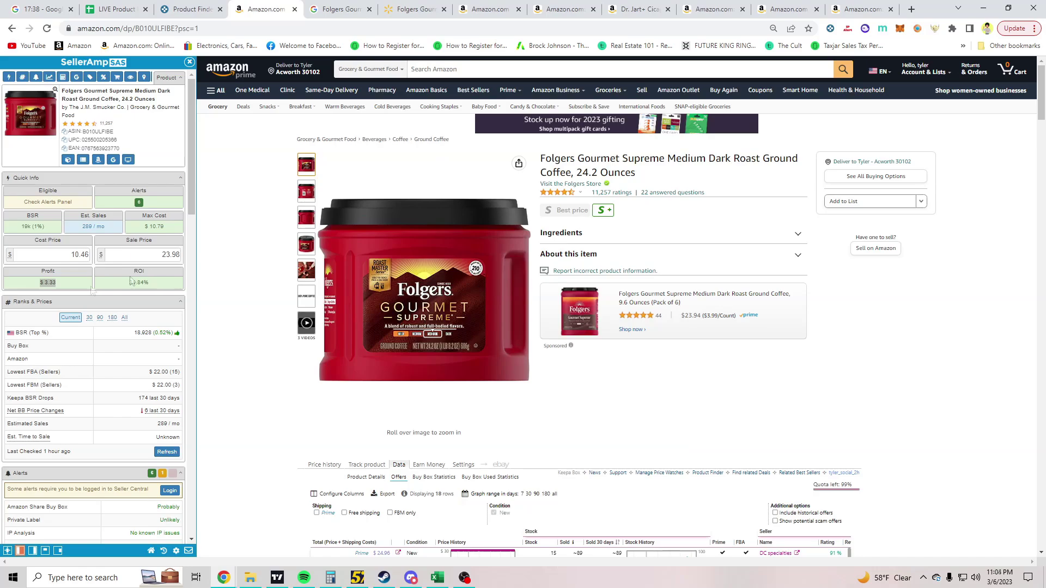
{"action": "scroll", "coordinate": [84, 289], "scroll_direction": "down", "scroll_amount": 10}
{"action": "scroll", "coordinate": [615, 414], "scroll_direction": "down", "scroll_amount": 5}
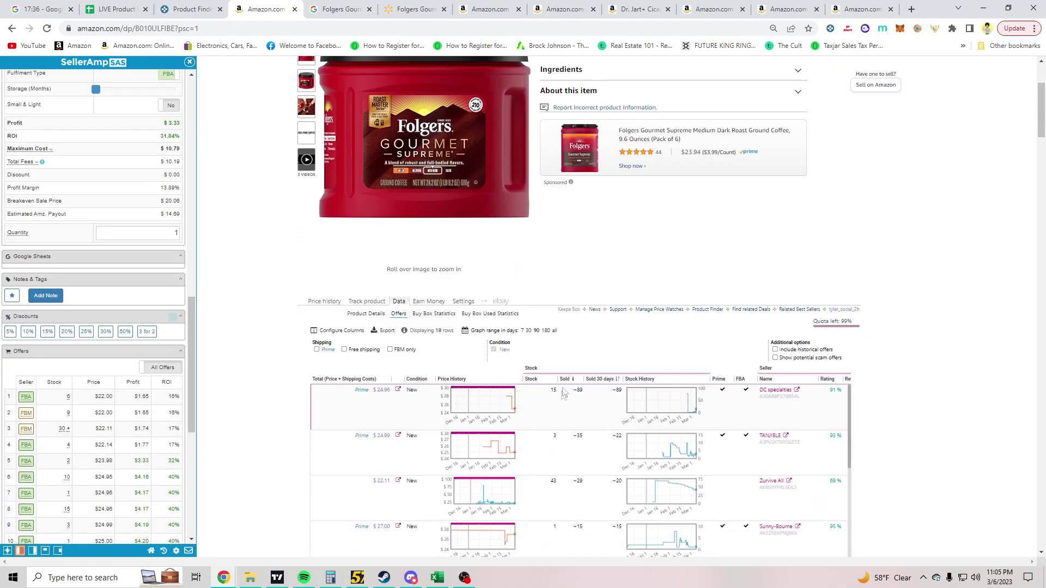
{"action": "scroll", "coordinate": [615, 413], "scroll_direction": "down", "scroll_amount": 4}
{"action": "scroll", "coordinate": [604, 327], "scroll_direction": "up", "scroll_amount": 6}
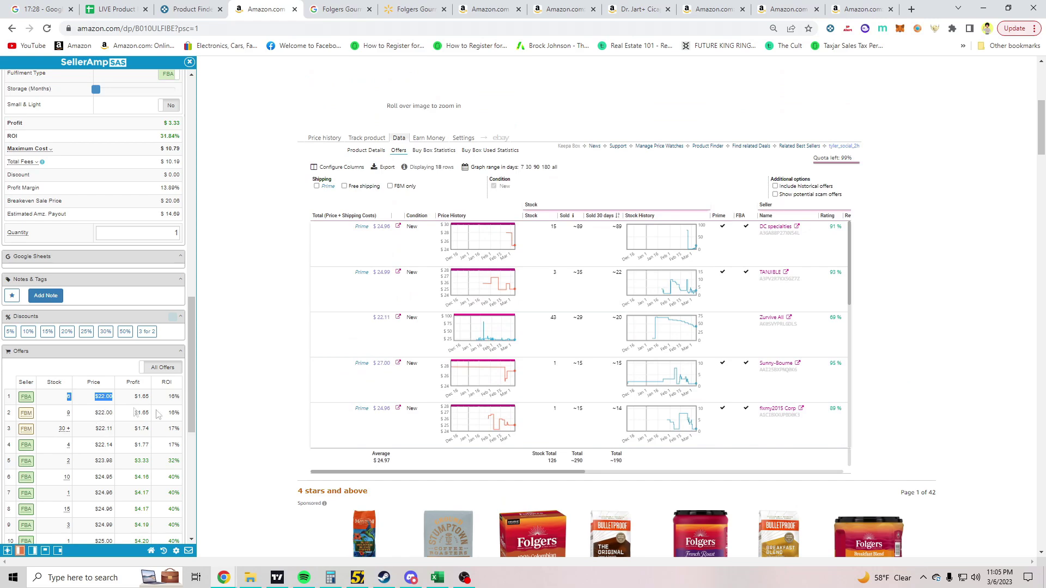
{"action": "scroll", "coordinate": [573, 336], "scroll_direction": "up", "scroll_amount": 1}
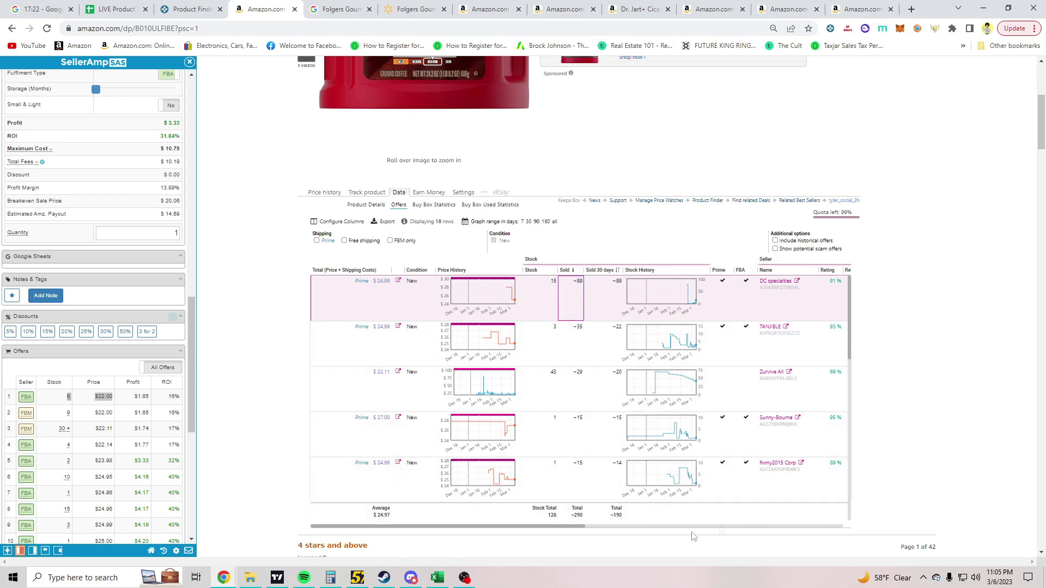
Go down Keepa's offers table for the Folgers coffee and examine each seller's price, stock and 30-day sales.
{"action": "left_click_drag", "start_coordinate": [579, 529], "coordinate": [545, 530]}
{"action": "scroll", "coordinate": [596, 381], "scroll_direction": "up", "scroll_amount": 1}
{"action": "scroll", "coordinate": [590, 401], "scroll_direction": "down", "scroll_amount": 1}
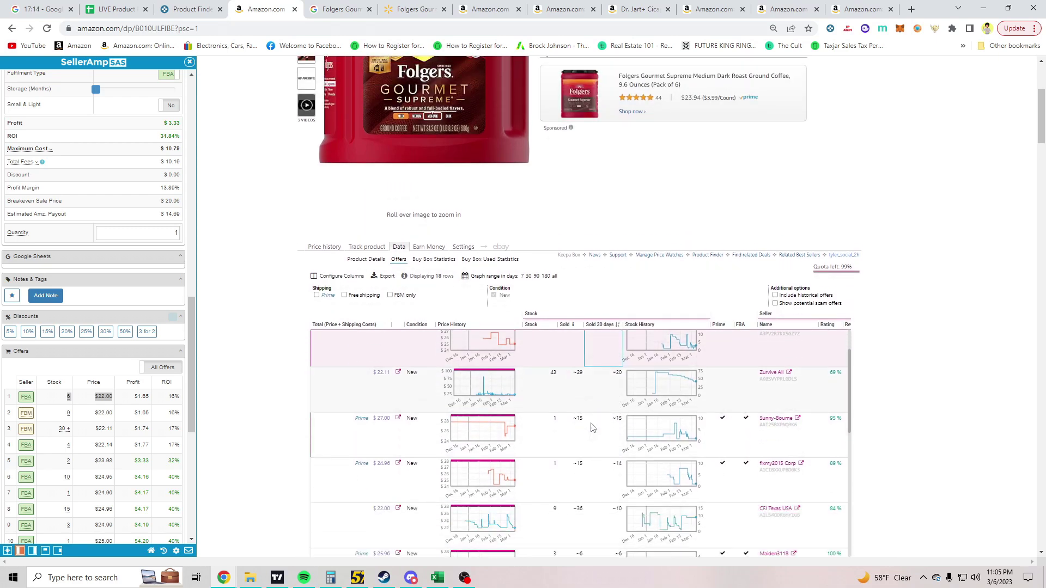
{"action": "scroll", "coordinate": [583, 452], "scroll_direction": "down", "scroll_amount": 3}
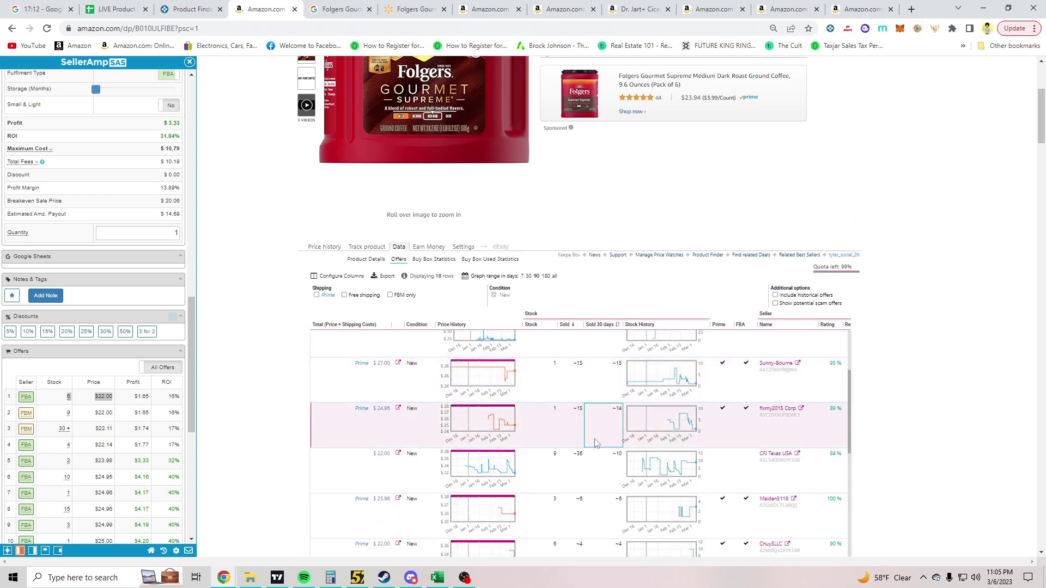
{"action": "scroll", "coordinate": [572, 450], "scroll_direction": "down", "scroll_amount": 1}
{"action": "scroll", "coordinate": [569, 435], "scroll_direction": "down", "scroll_amount": 2}
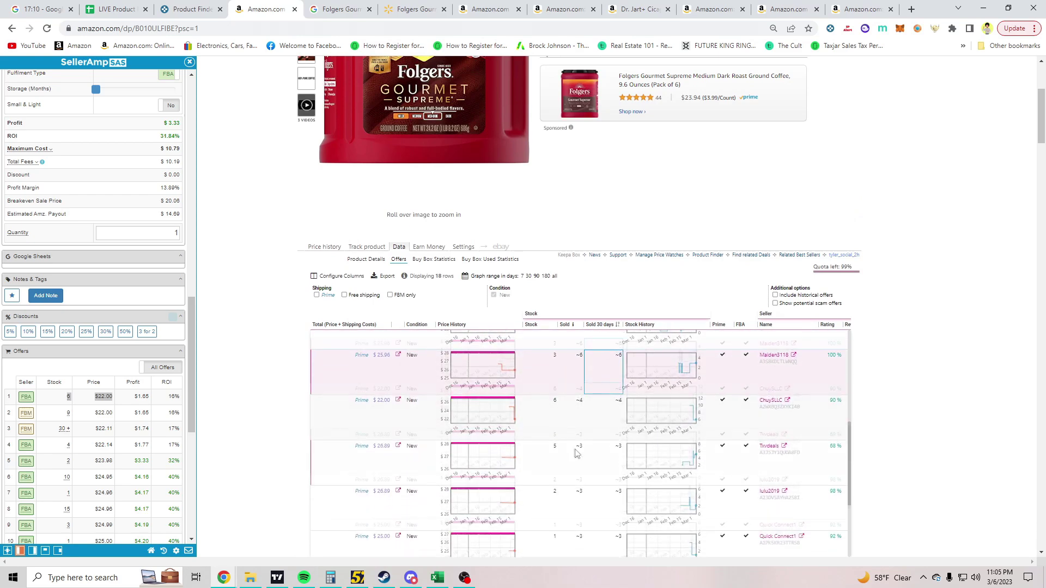
{"action": "scroll", "coordinate": [595, 451], "scroll_direction": "down", "scroll_amount": 1}
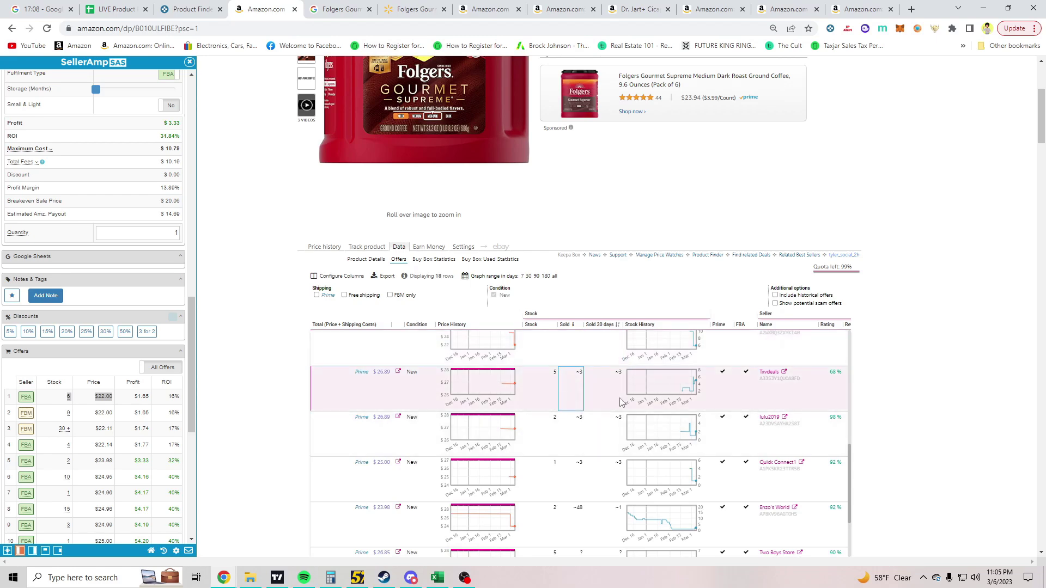
{"action": "scroll", "coordinate": [218, 425], "scroll_direction": "down", "scroll_amount": 2}
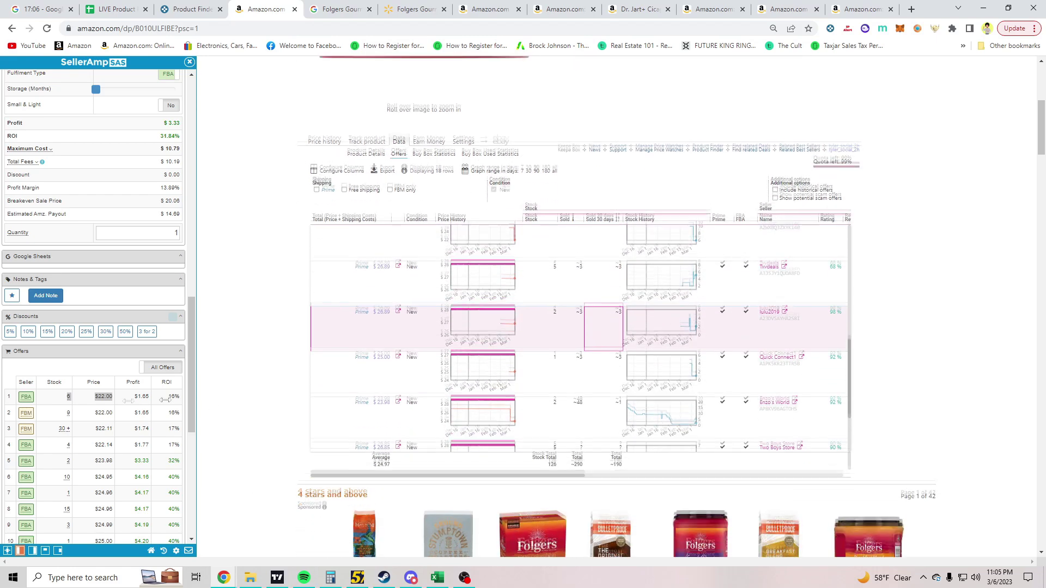
Load more of SellerAmp's offers for the Folgers coffee, and check the product's Keepa price history graph.
{"action": "left_click", "coordinate": [90, 403]}
{"action": "scroll", "coordinate": [90, 403], "scroll_direction": "down", "scroll_amount": 1}
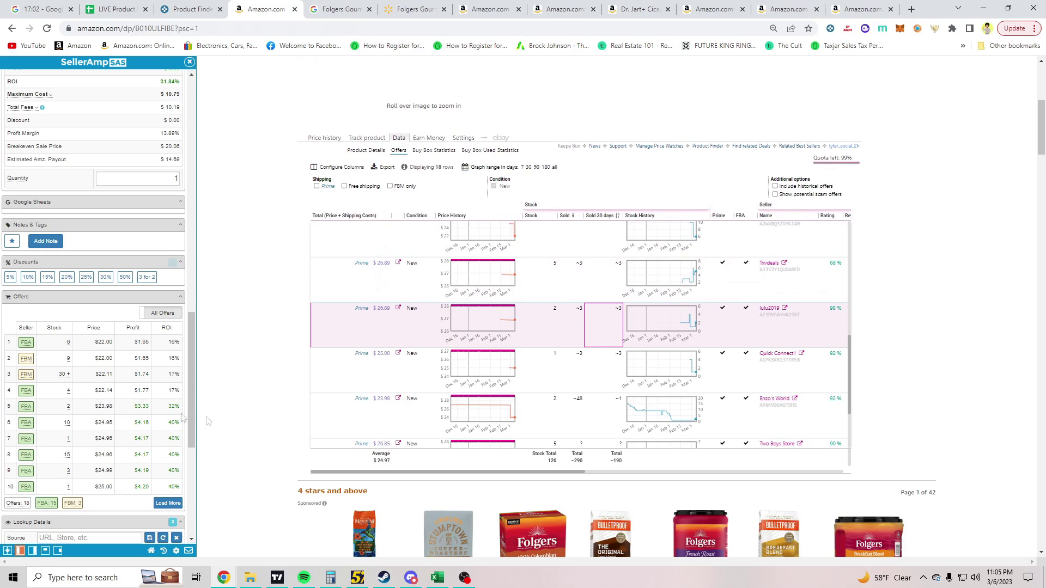
{"action": "scroll", "coordinate": [125, 419], "scroll_direction": "up", "scroll_amount": 10}
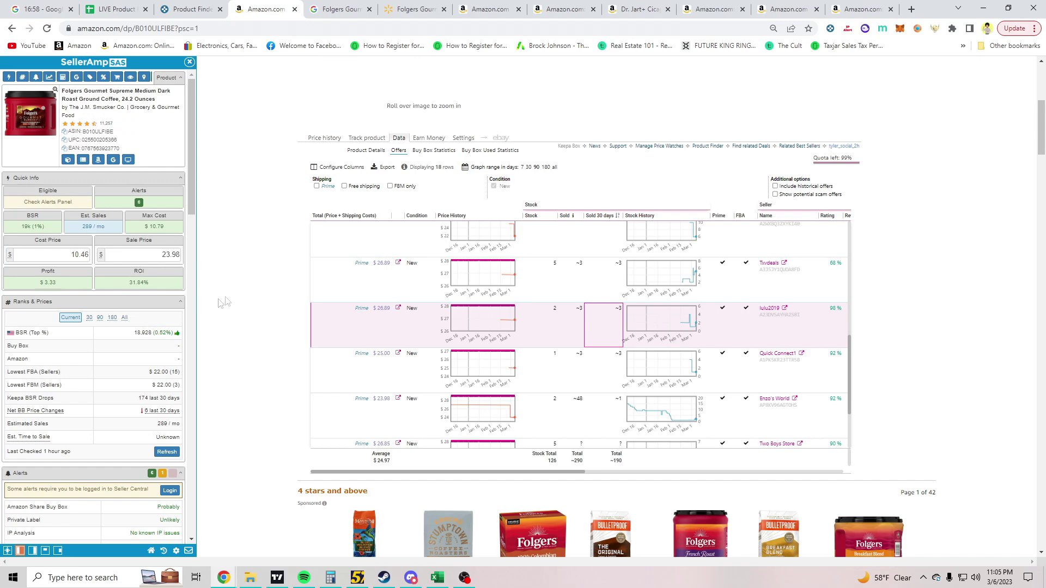
{"action": "scroll", "coordinate": [140, 261], "scroll_direction": "down", "scroll_amount": 10}
{"action": "left_click", "coordinate": [174, 407]}
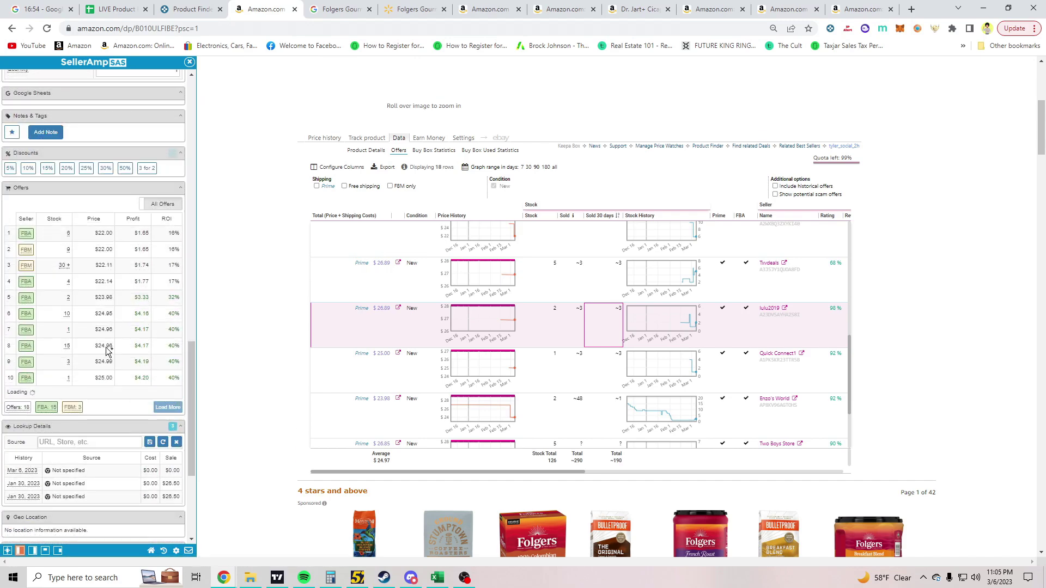
{"action": "scroll", "coordinate": [114, 352], "scroll_direction": "up", "scroll_amount": 5}
{"action": "scroll", "coordinate": [406, 319], "scroll_direction": "up", "scroll_amount": 3}
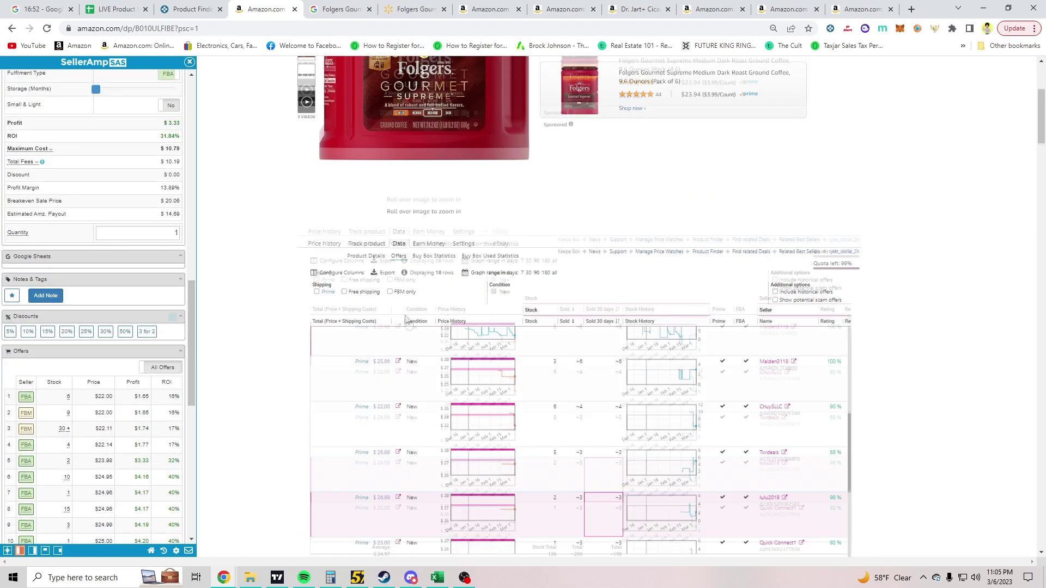
{"action": "left_click", "coordinate": [327, 245]}
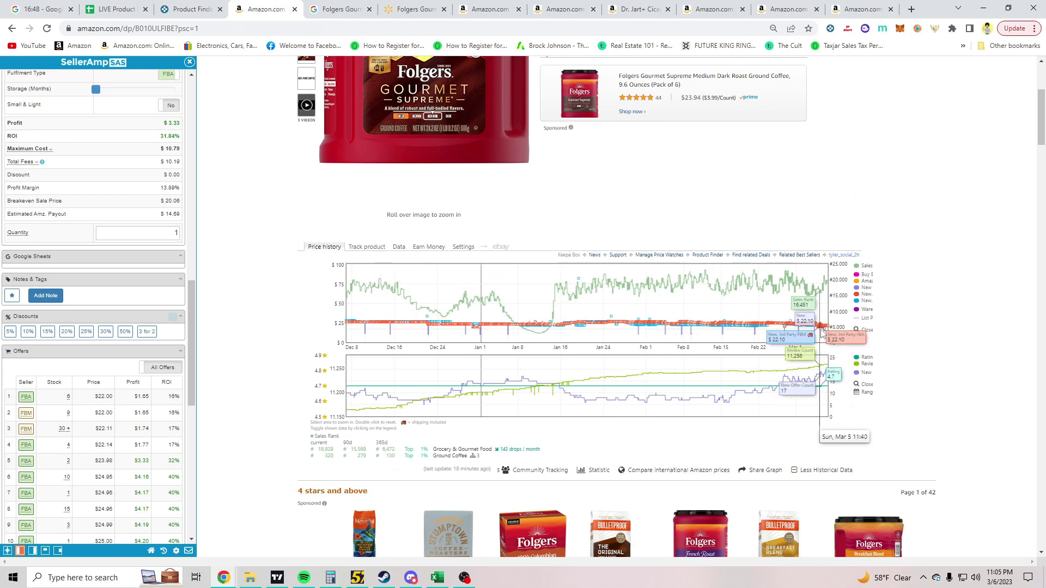
{"action": "scroll", "coordinate": [506, 278], "scroll_direction": "up", "scroll_amount": 4}
Close the Folgers Amazon listing together with its Google results and remaining Walmart page.
{"action": "left_click", "coordinate": [341, 9]}
{"action": "left_click", "coordinate": [262, 9]}
{"action": "left_click", "coordinate": [294, 9]}
{"action": "left_click", "coordinate": [294, 9]}
{"action": "left_click", "coordinate": [294, 9]}
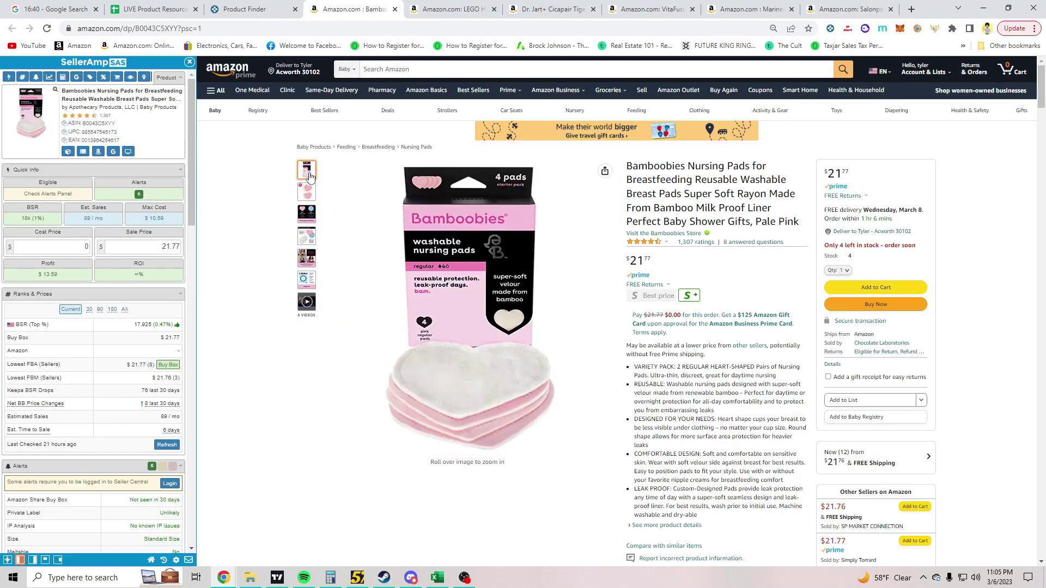
Check the Bamboobies nursing pads' Keepa price history and seller offers, and close the listing.
{"action": "scroll", "coordinate": [398, 203], "scroll_direction": "down", "scroll_amount": 7}
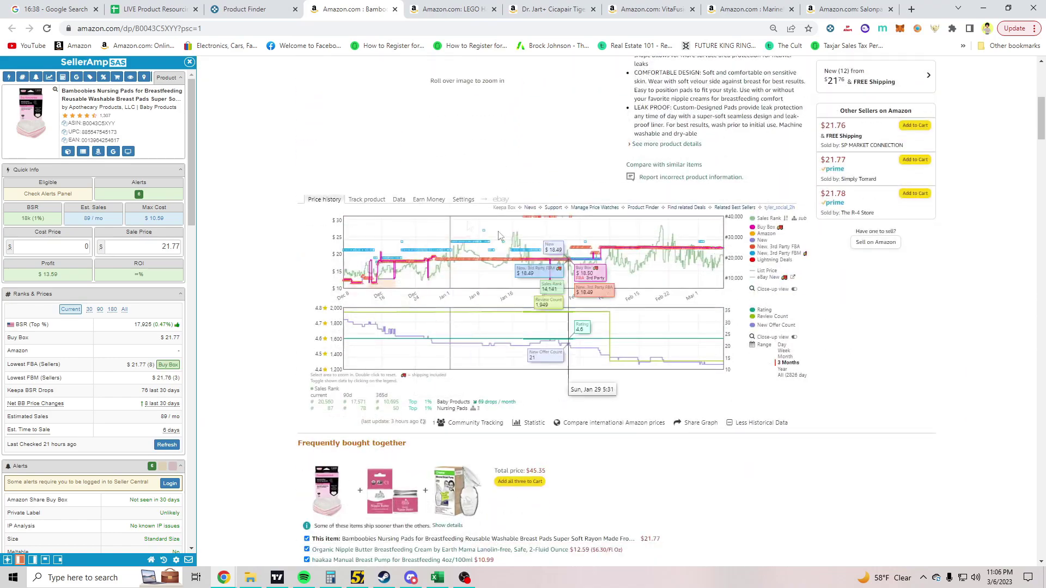
{"action": "left_click", "coordinate": [398, 200]}
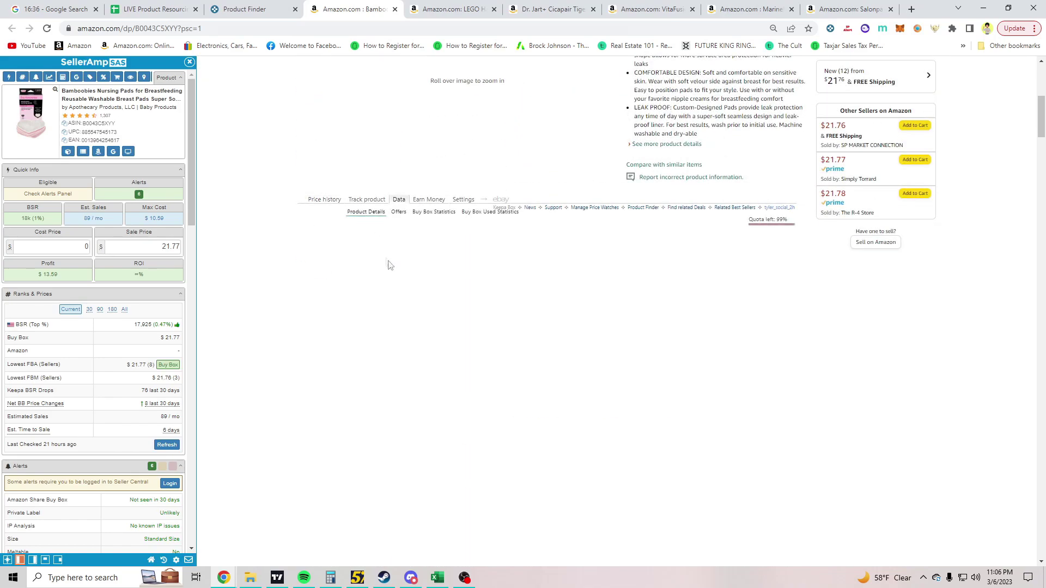
{"action": "left_click", "coordinate": [398, 211]}
{"action": "scroll", "coordinate": [278, 247], "scroll_direction": "down", "scroll_amount": 1}
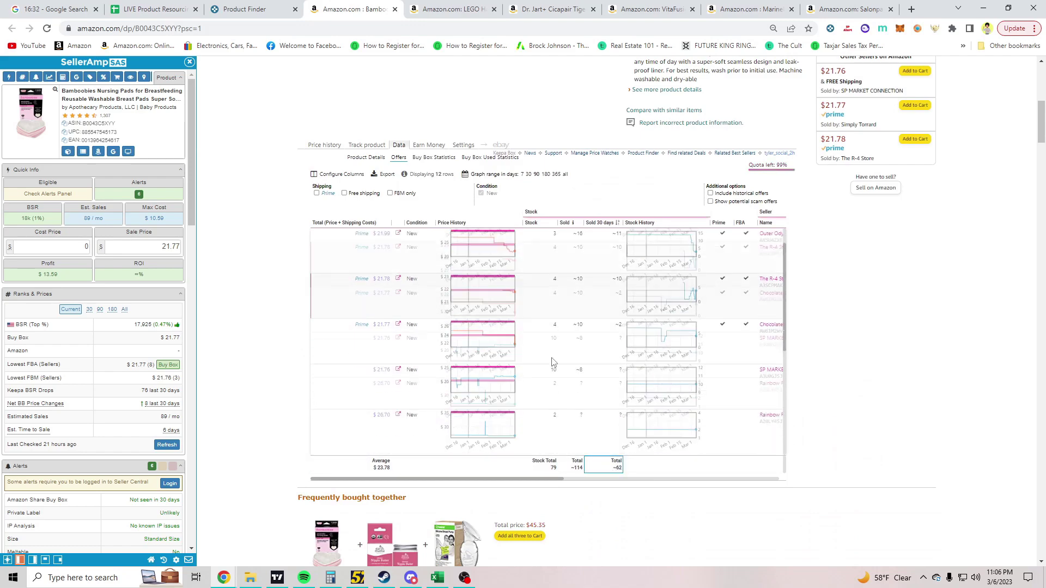
{"action": "scroll", "coordinate": [570, 390], "scroll_direction": "up", "scroll_amount": 8}
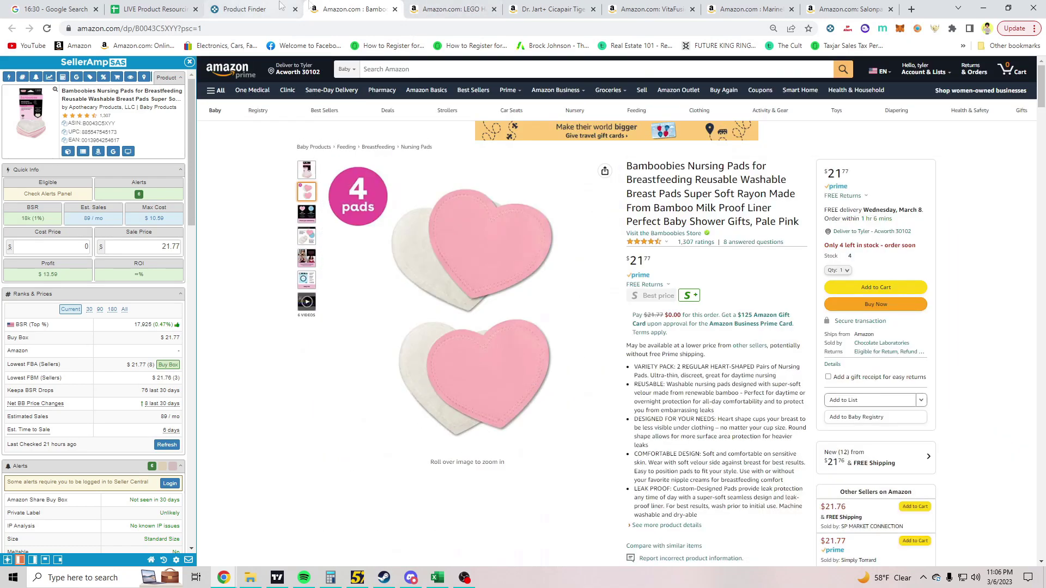
{"action": "left_click", "coordinate": [395, 9]}
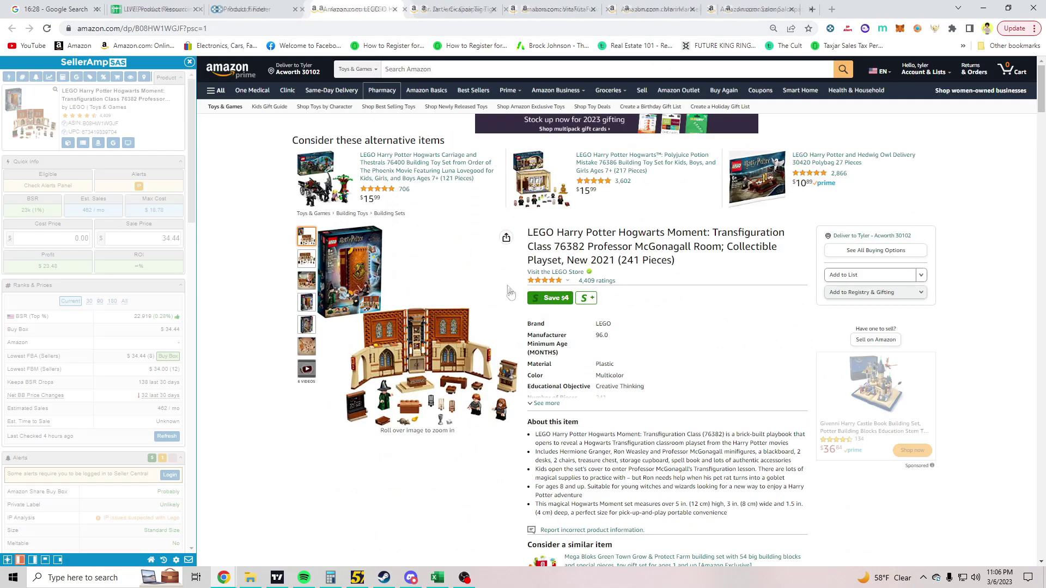
Review the Keepa price history of the LEGO Harry Potter Transfiguration Class 76382 listing.
{"action": "scroll", "coordinate": [687, 338], "scroll_direction": "down", "scroll_amount": 3}
{"action": "scroll", "coordinate": [694, 331], "scroll_direction": "down", "scroll_amount": 5}
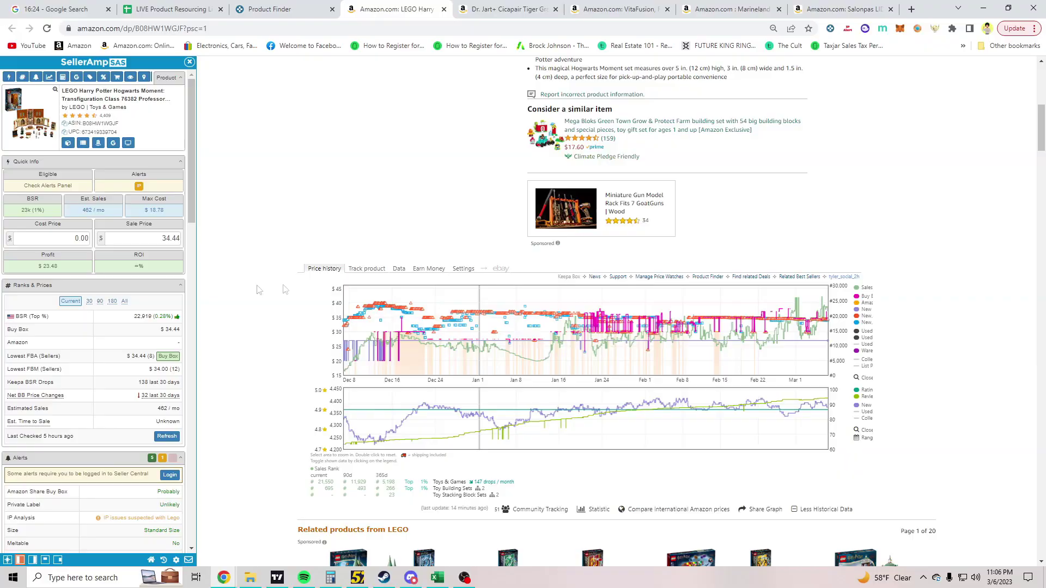
{"action": "scroll", "coordinate": [665, 353], "scroll_direction": "down", "scroll_amount": 5}
{"action": "scroll", "coordinate": [411, 306], "scroll_direction": "up", "scroll_amount": 5}
{"action": "scroll", "coordinate": [412, 307], "scroll_direction": "up", "scroll_amount": 5}
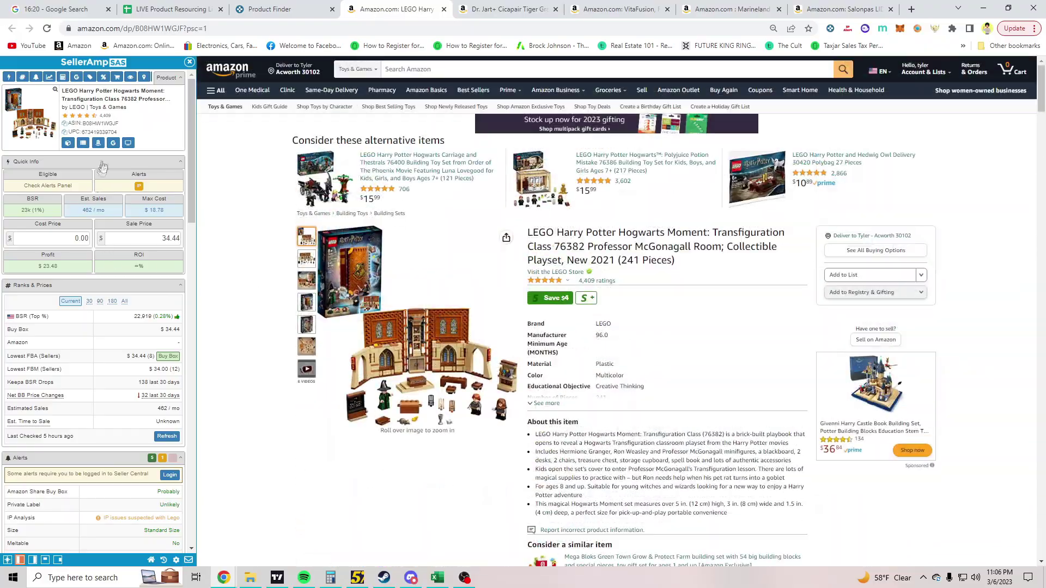
Search Google for the LEGO Transfiguration Class 76382 set from SellerAmp and look over the retailers' shopping offers.
{"action": "left_click", "coordinate": [113, 143]}
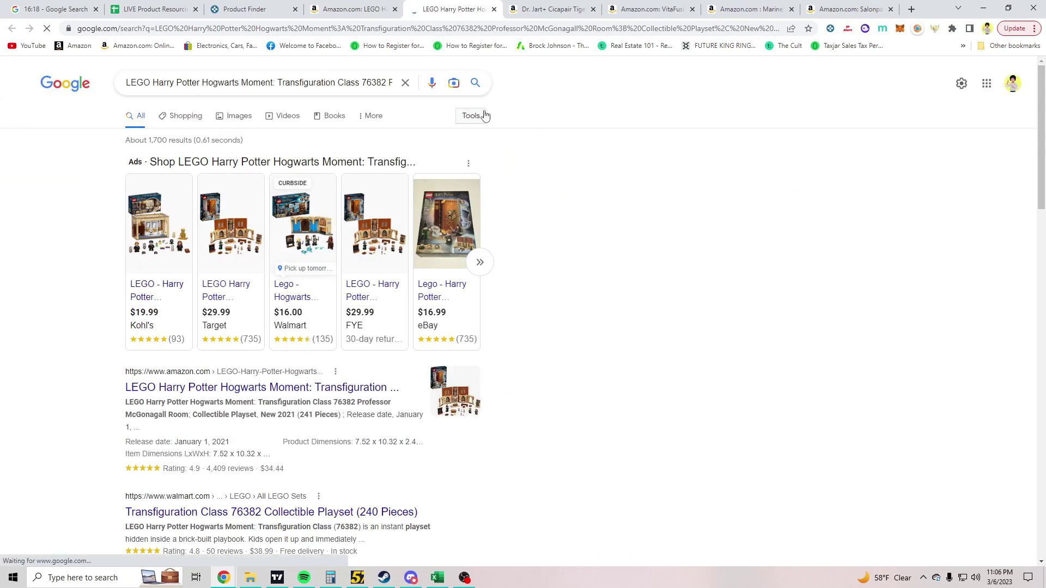
{"action": "mouse_move", "coordinate": [213, 273]}
{"action": "mouse_move", "coordinate": [301, 302]}
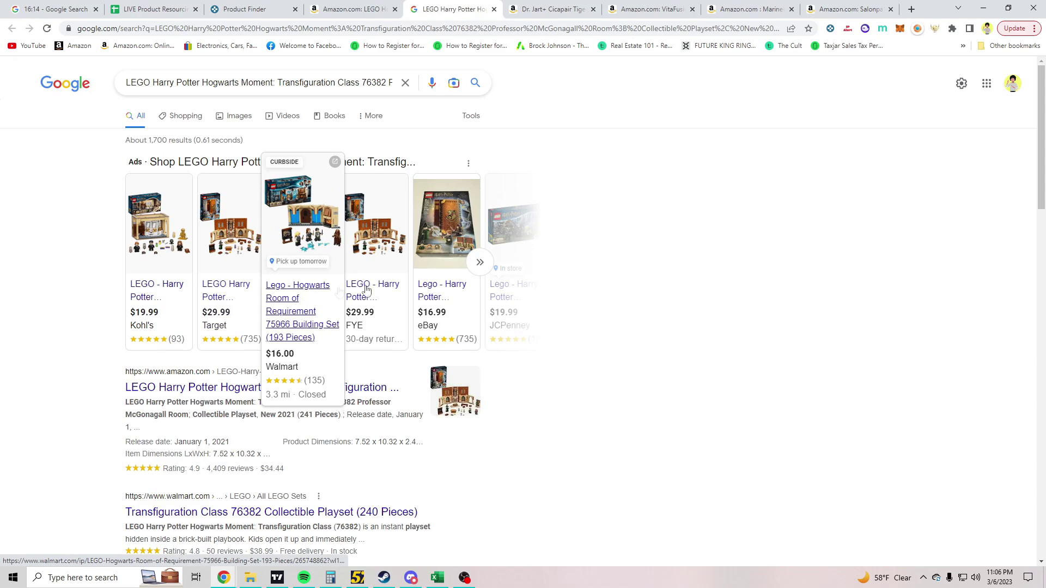
Check the Walmart offer for the LEGO Transfiguration Class 76382 set from the Google results, and return to the results.
{"action": "mouse_move", "coordinate": [391, 299]}
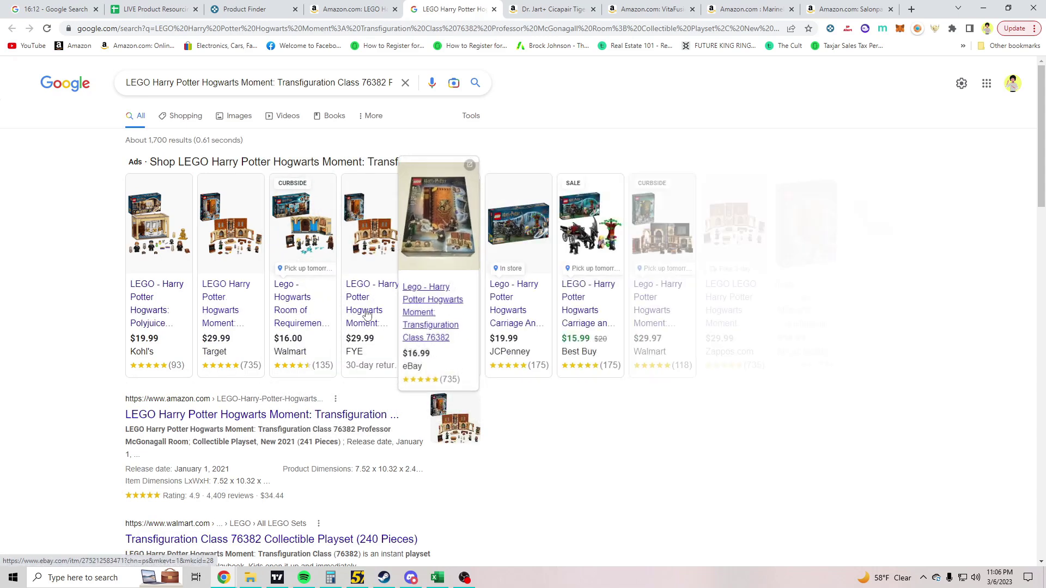
{"action": "scroll", "coordinate": [73, 265], "scroll_direction": "down", "scroll_amount": 3}
{"action": "scroll", "coordinate": [74, 265], "scroll_direction": "down", "scroll_amount": 1}
{"action": "left_click", "coordinate": [240, 324]}
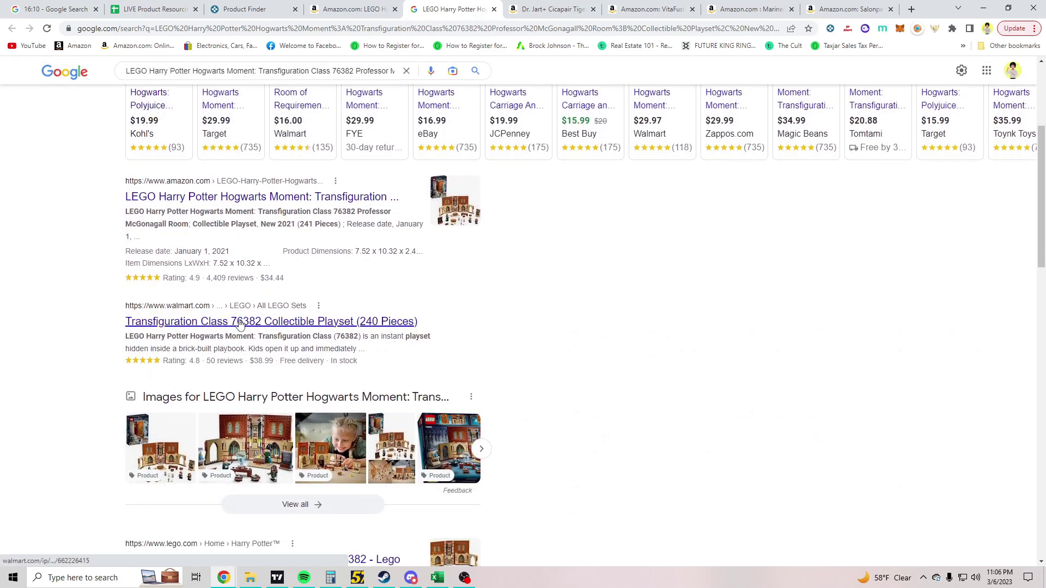
{"action": "left_click", "coordinate": [354, 9]}
{"action": "left_click", "coordinate": [467, 7]}
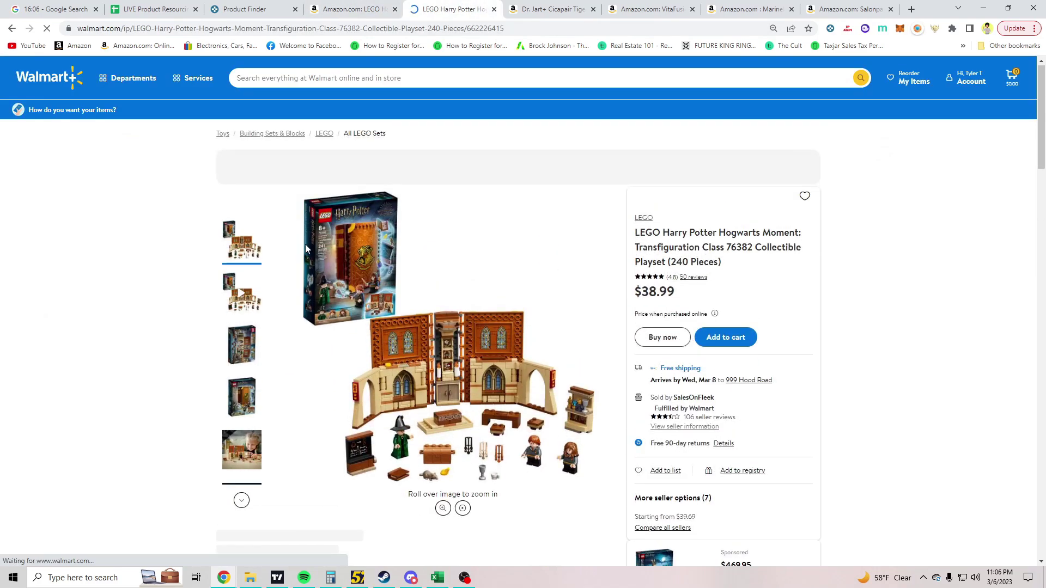
{"action": "key", "text": "alt+Left"}
Open the LEGO store's product page for Hogwarts Moment: Transfiguration Class from the Google results.
{"action": "scroll", "coordinate": [128, 299], "scroll_direction": "down", "scroll_amount": 4}
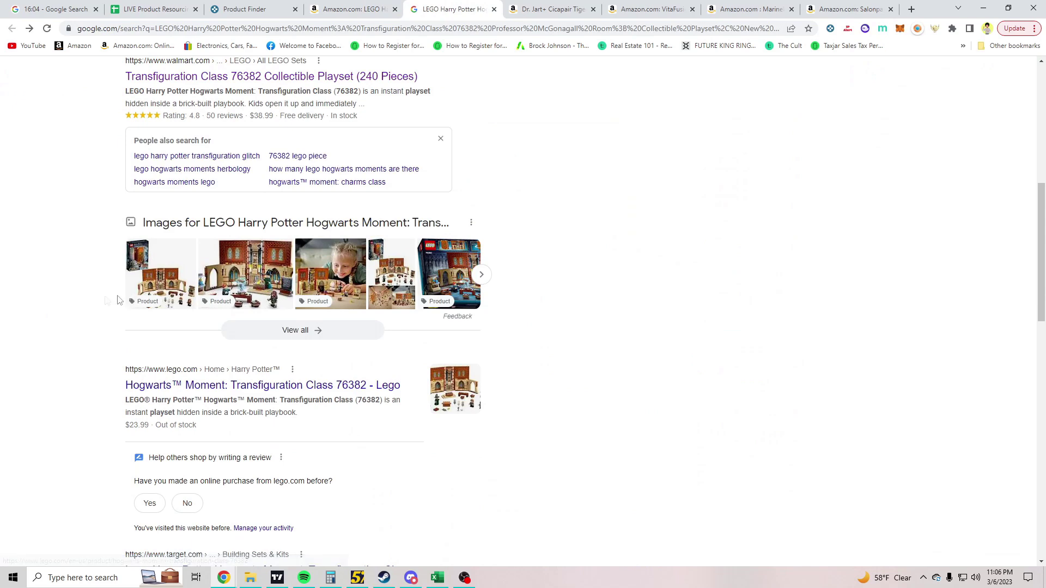
{"action": "scroll", "coordinate": [87, 299], "scroll_direction": "down", "scroll_amount": 1}
{"action": "left_click", "coordinate": [223, 335]}
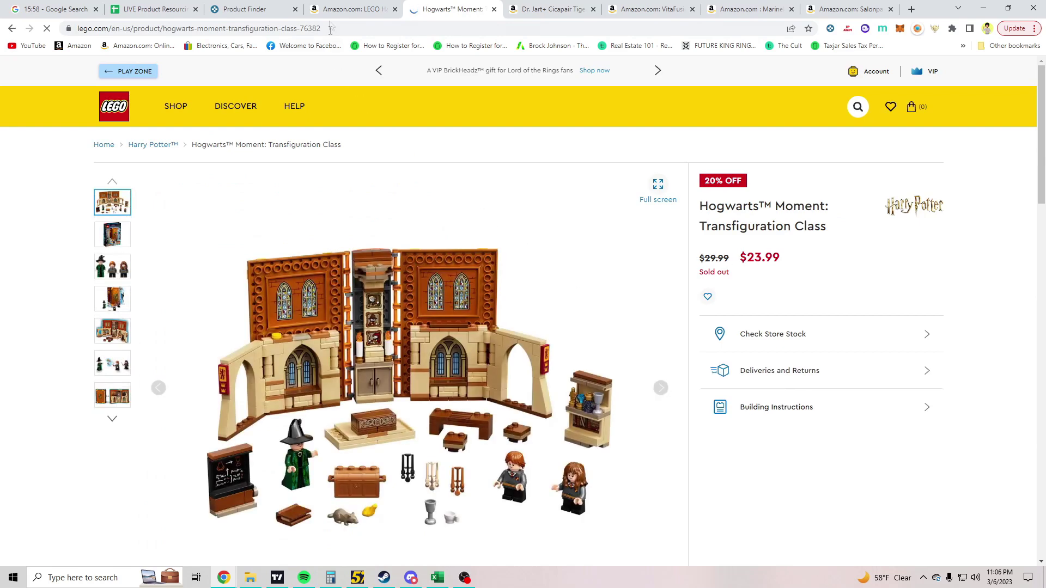
Enter a 23.99 cost price in SellerAmp for the LEGO set, and close the Amazon listing and LEGO store page.
{"action": "left_click", "coordinate": [322, 5]}
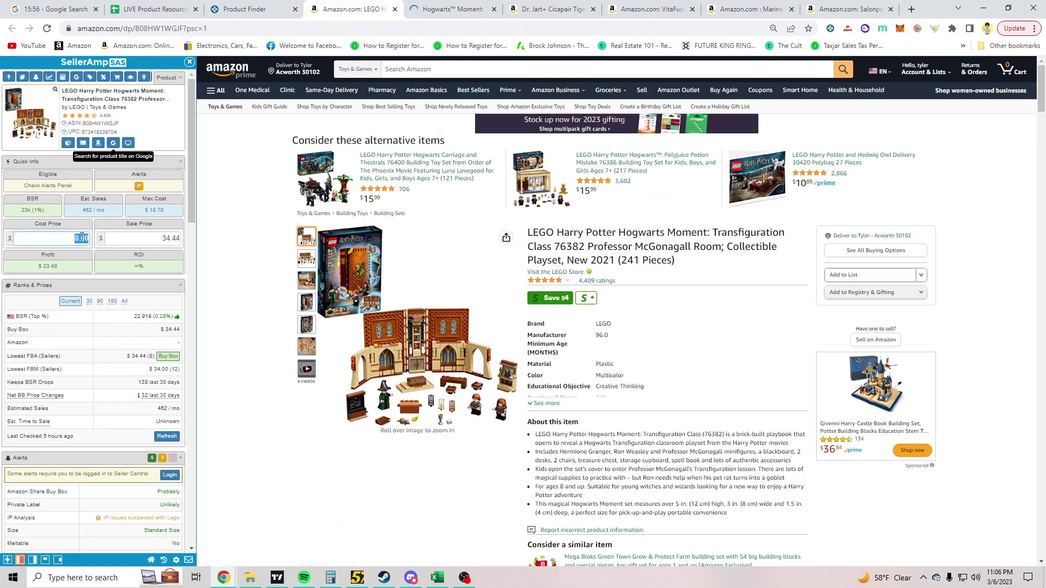
{"action": "type", "text": "23.99"}
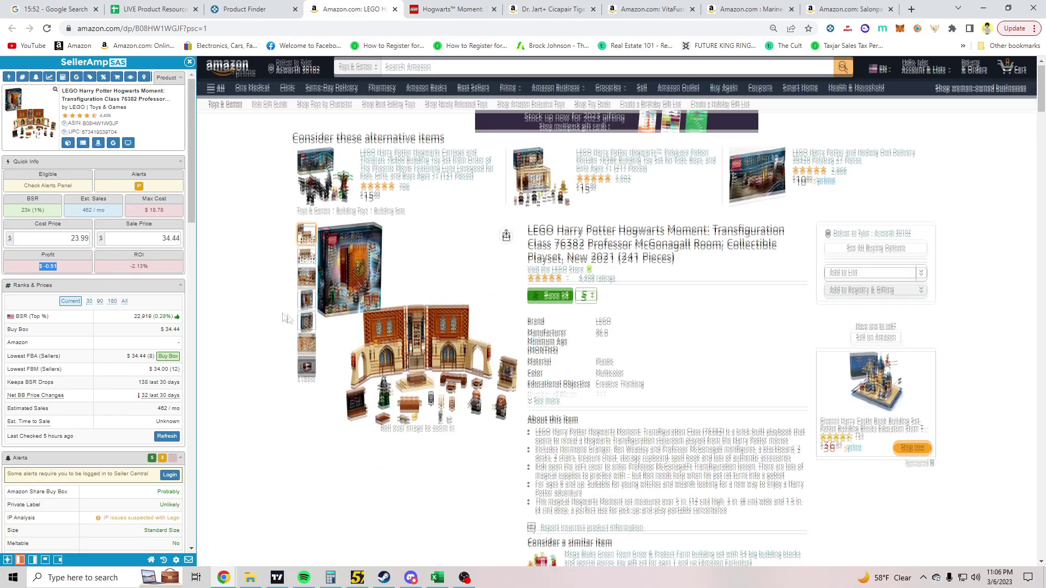
{"action": "scroll", "coordinate": [294, 278], "scroll_direction": "down", "scroll_amount": 5}
{"action": "scroll", "coordinate": [294, 277], "scroll_direction": "up", "scroll_amount": 5}
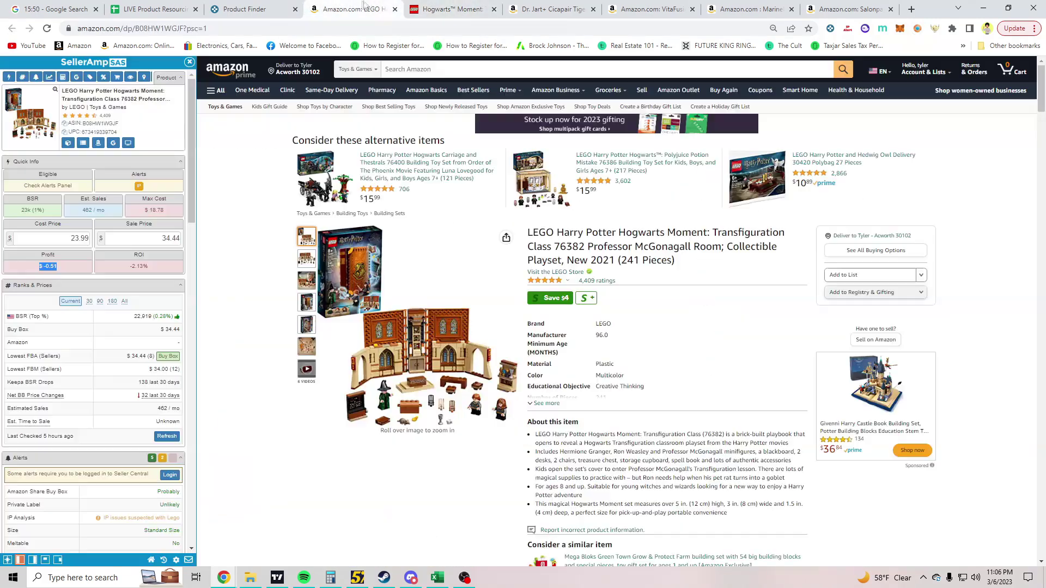
{"action": "key", "text": "ctrl+w"}
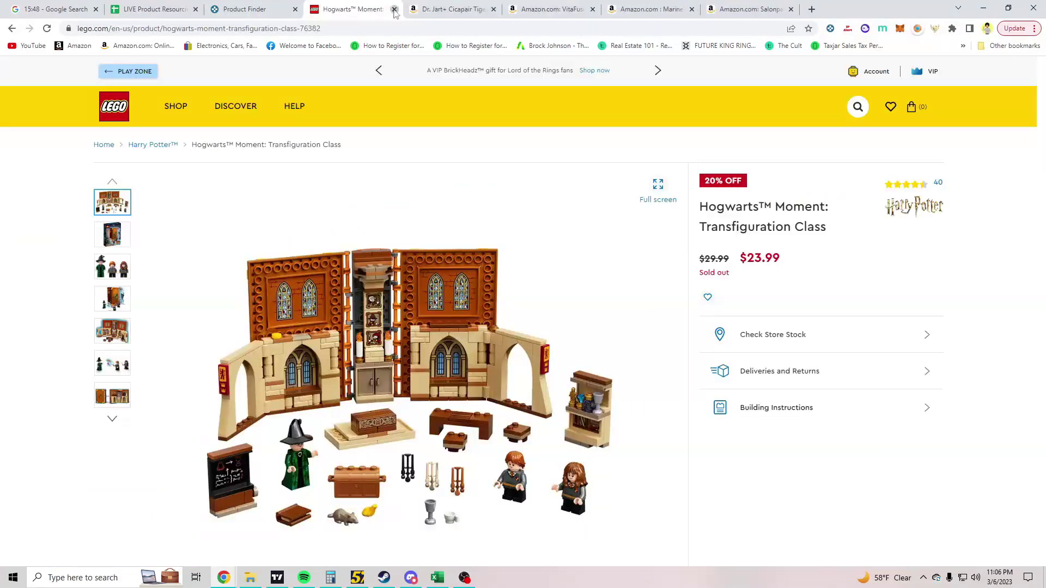
{"action": "key", "text": "ctrl+w"}
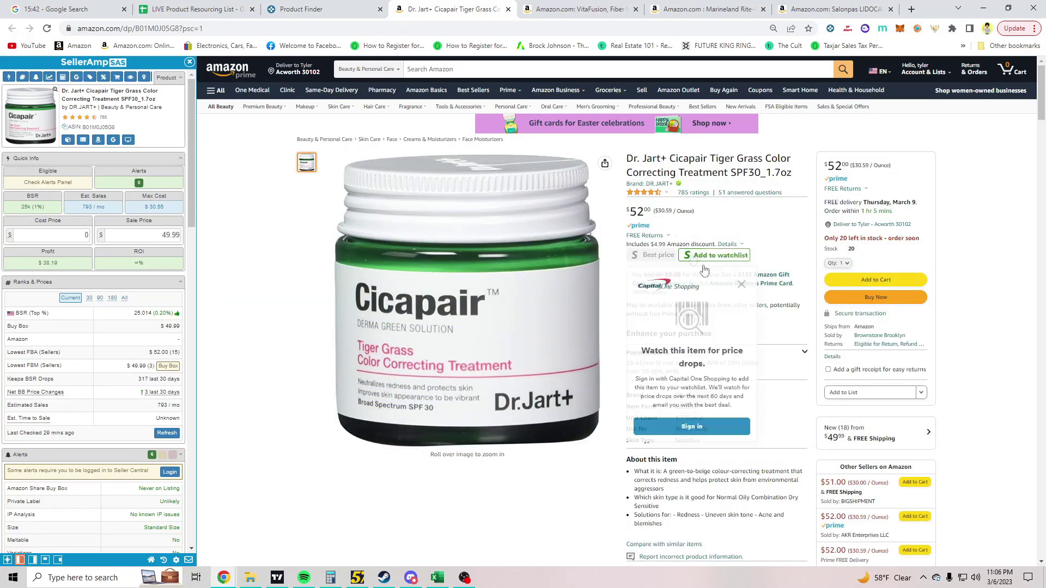
Use 52 as the SellerAmp sale price for the Dr. Jart+ Cicapair treatment and review its seller offers and Keepa price history.
{"action": "scroll", "coordinate": [692, 258], "scroll_direction": "down", "scroll_amount": 5}
{"action": "scroll", "coordinate": [98, 306], "scroll_direction": "down", "scroll_amount": 10}
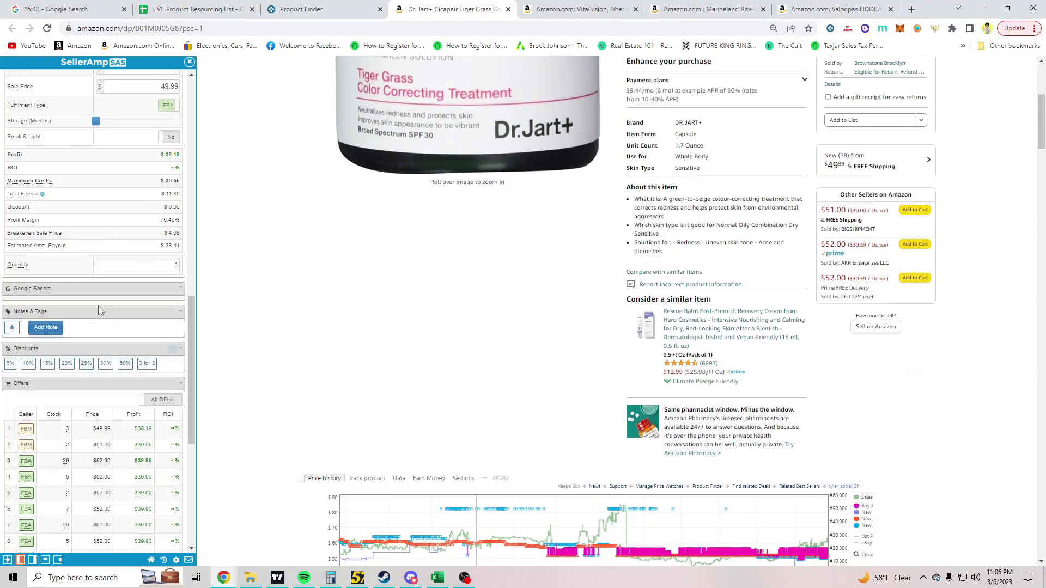
{"action": "scroll", "coordinate": [104, 322], "scroll_direction": "down", "scroll_amount": 2}
{"action": "scroll", "coordinate": [490, 327], "scroll_direction": "down", "scroll_amount": 5}
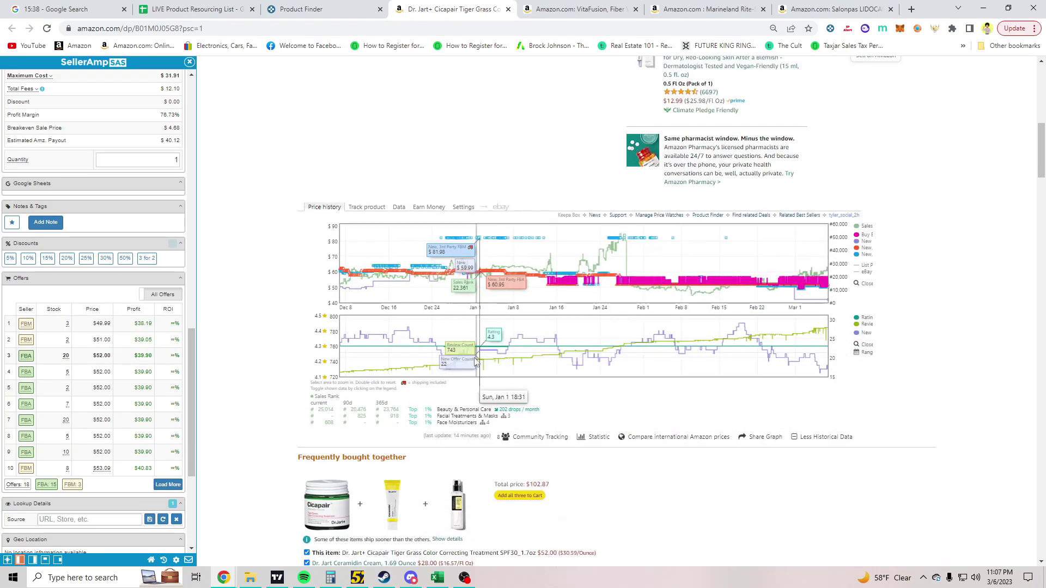
{"action": "scroll", "coordinate": [653, 371], "scroll_direction": "up", "scroll_amount": 2}
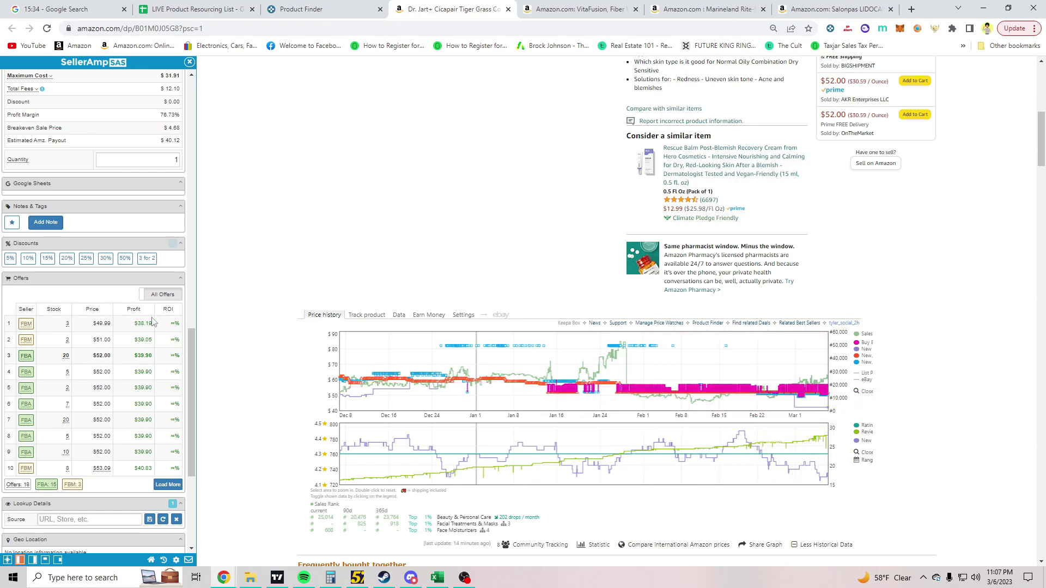
{"action": "scroll", "coordinate": [112, 299], "scroll_direction": "up", "scroll_amount": 15}
{"action": "scroll", "coordinate": [251, 236], "scroll_direction": "up", "scroll_amount": 8}
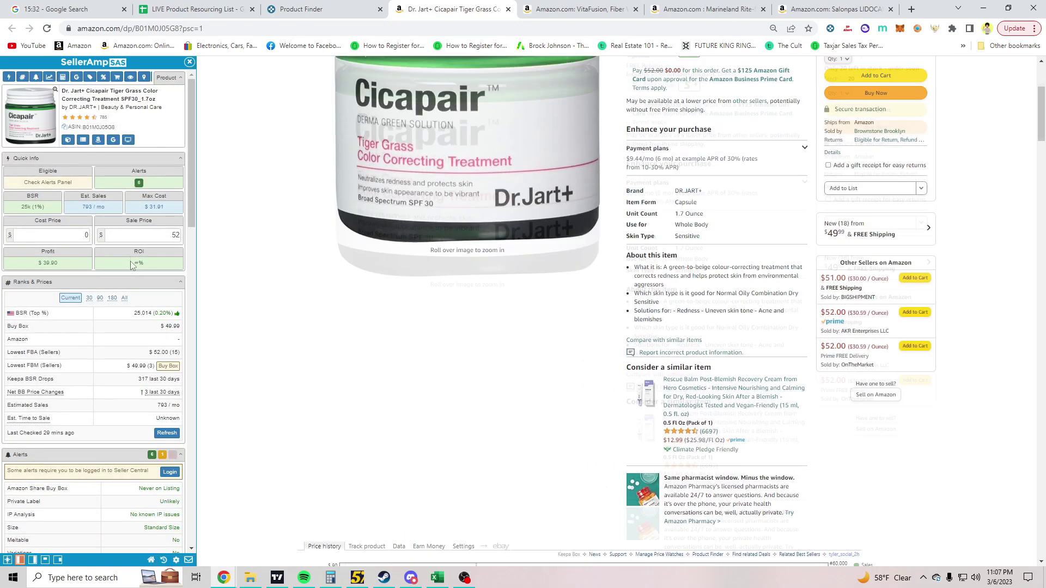
Search Google for the Dr. Jart+ Cicapair treatment from SellerAmp and open the Kohl's offer in a separate tab.
{"action": "left_click", "coordinate": [113, 139]}
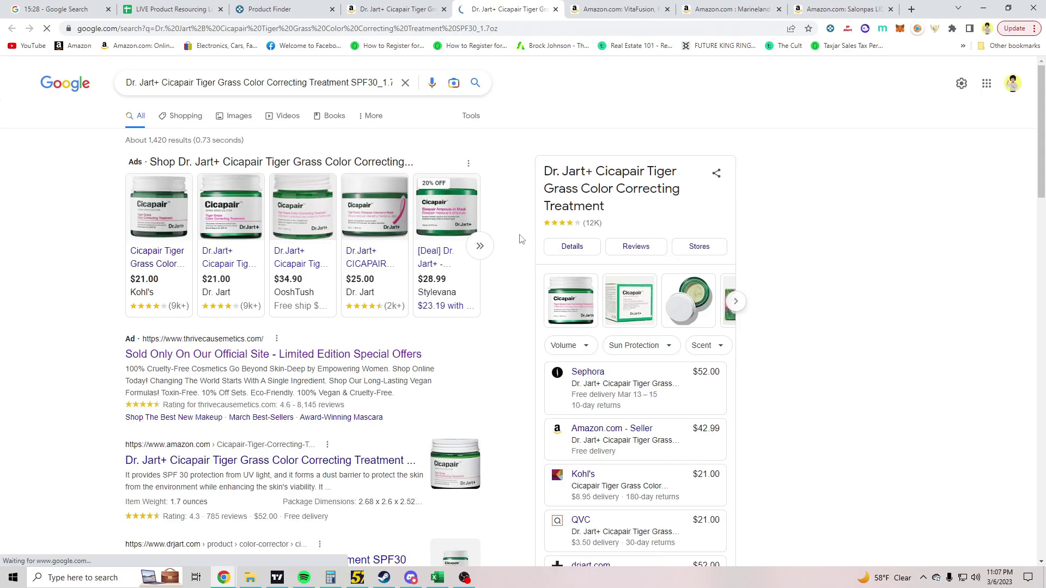
{"action": "mouse_move", "coordinate": [164, 263]}
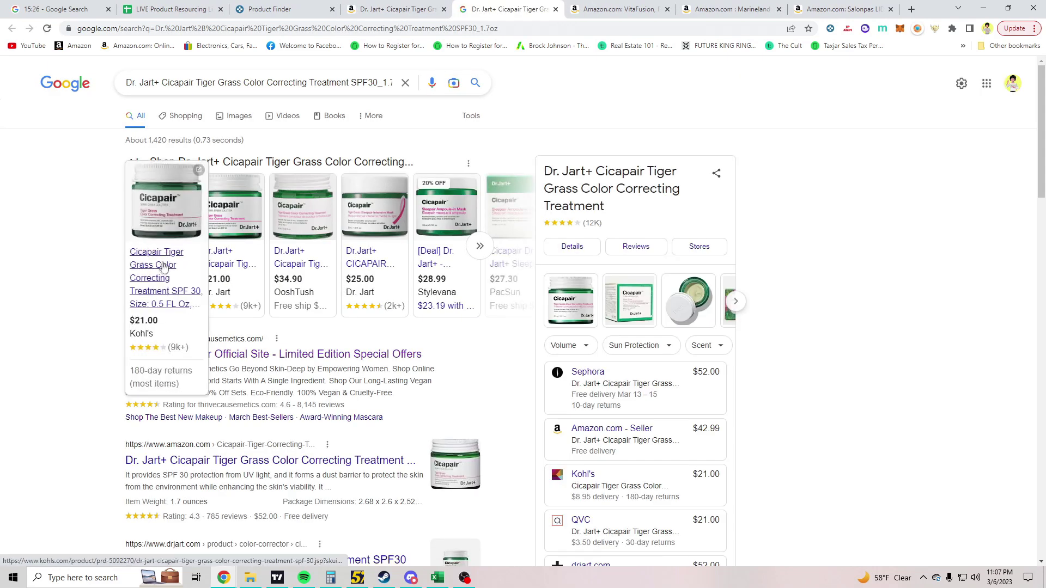
{"action": "left_click", "coordinate": [431, 5]}
{"action": "left_click", "coordinate": [494, 6]}
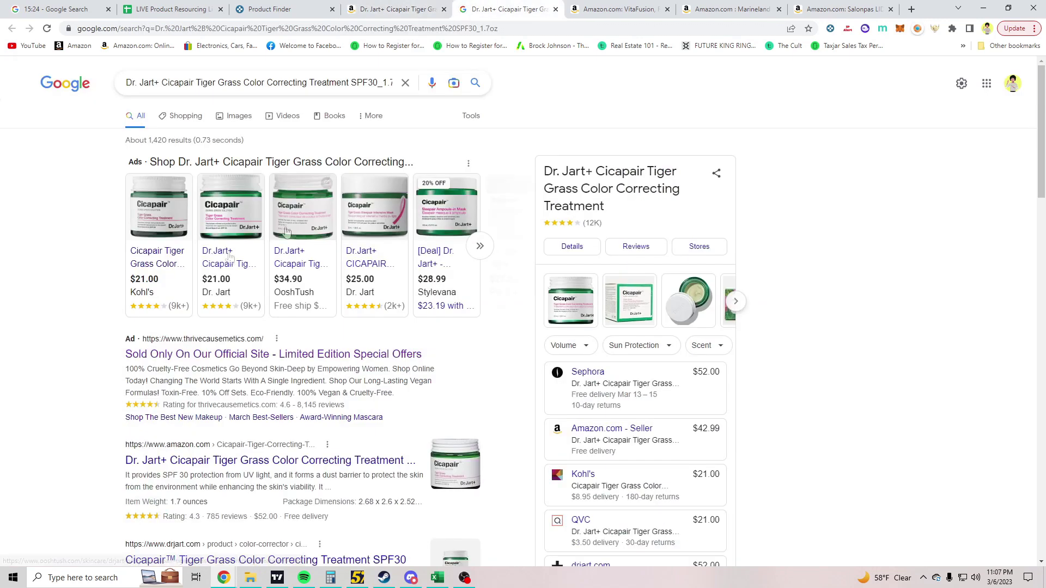
{"action": "left_click", "coordinate": [135, 247]}
{"action": "left_click", "coordinate": [446, 5]}
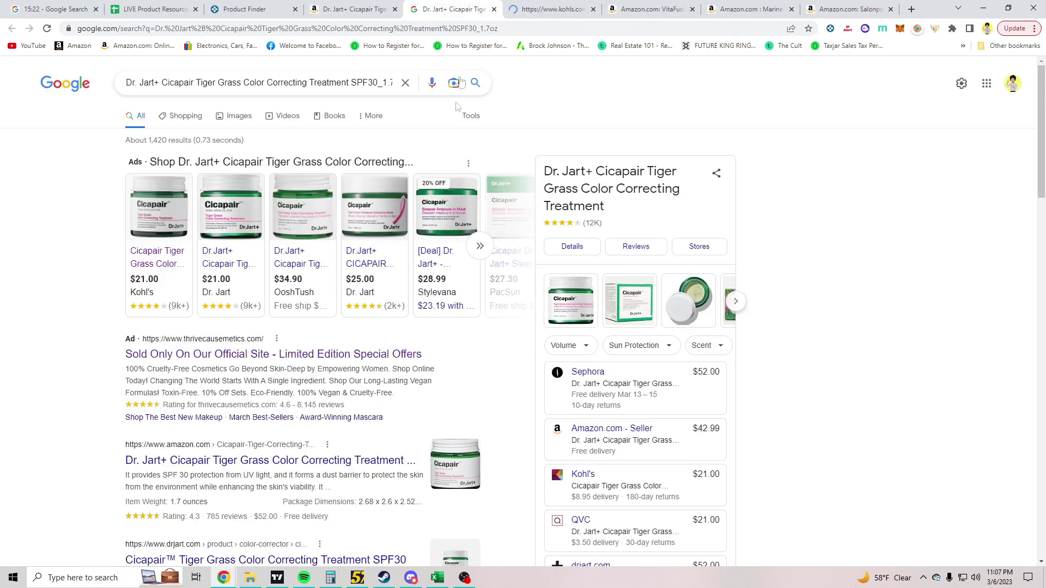
Look through the Dr. Jart+ Cicapair Amazon listing's product details, similar-item comparison, customer questions and reviews.
{"action": "left_click", "coordinate": [354, 9]}
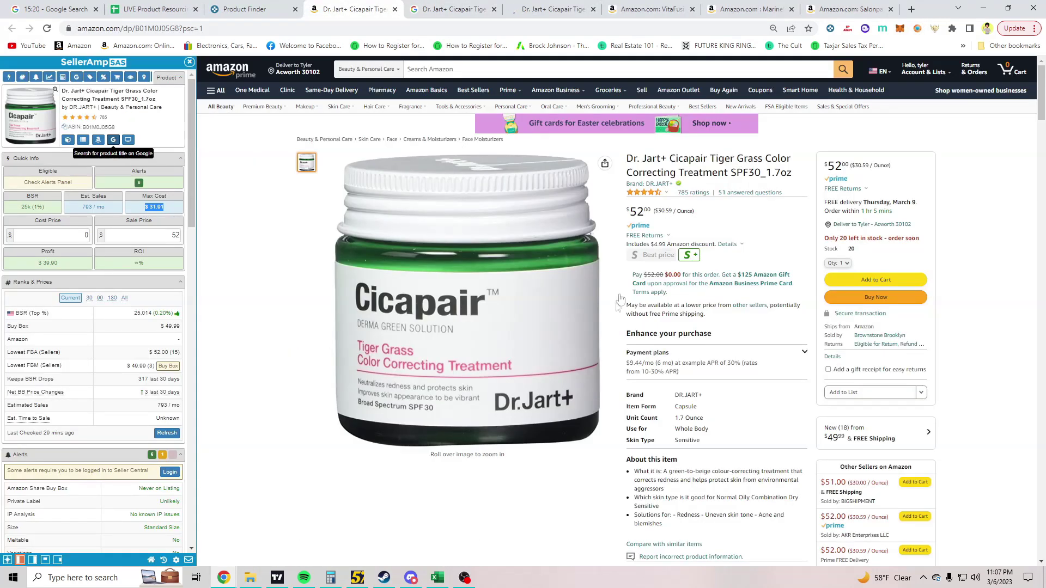
{"action": "scroll", "coordinate": [716, 300], "scroll_direction": "down", "scroll_amount": 2}
{"action": "scroll", "coordinate": [731, 313], "scroll_direction": "down", "scroll_amount": 15}
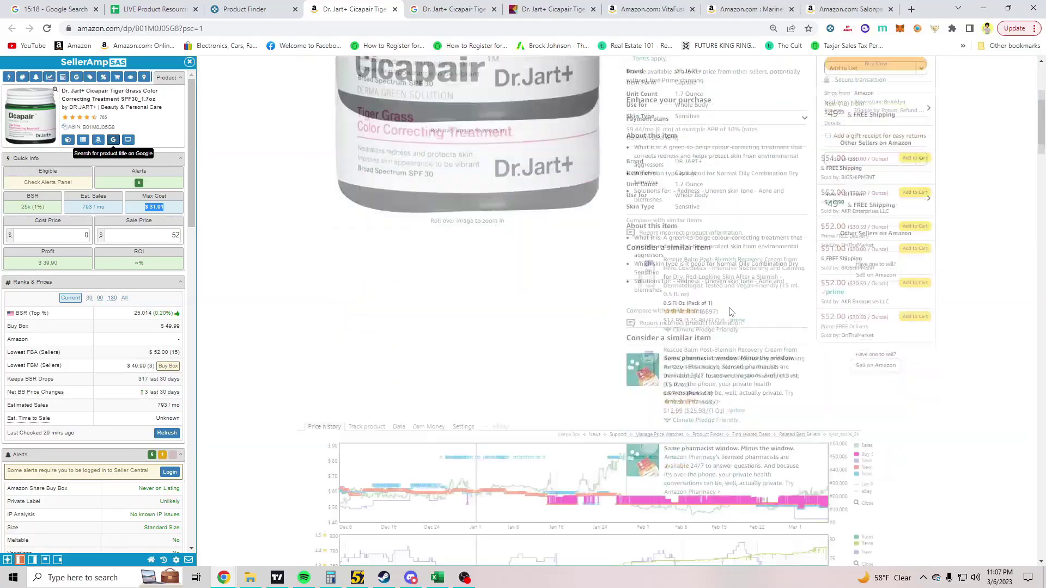
{"action": "scroll", "coordinate": [711, 306], "scroll_direction": "down", "scroll_amount": 13}
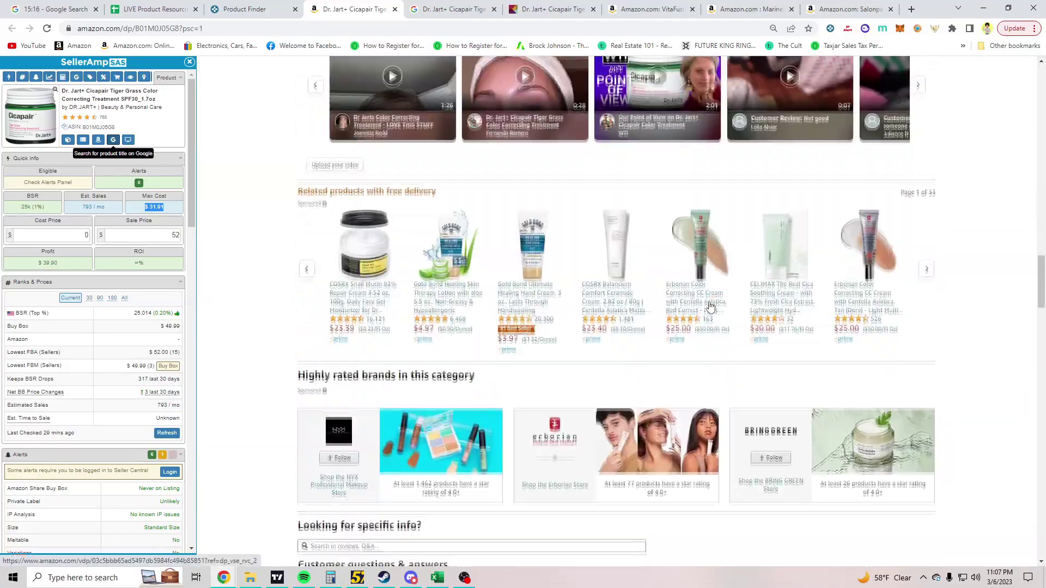
{"action": "scroll", "coordinate": [581, 252], "scroll_direction": "down", "scroll_amount": 2}
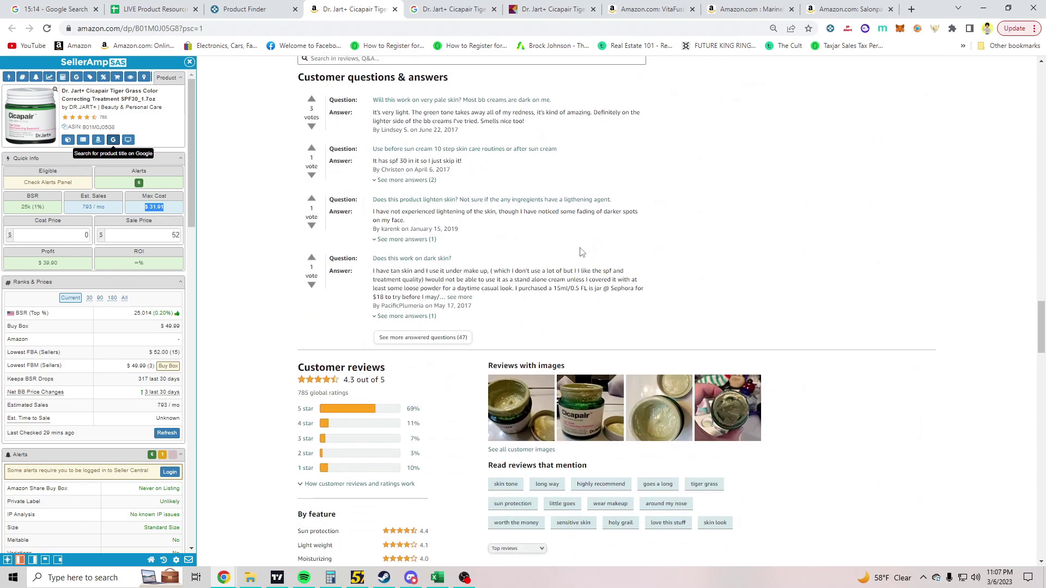
{"action": "scroll", "coordinate": [537, 256], "scroll_direction": "up", "scroll_amount": 2}
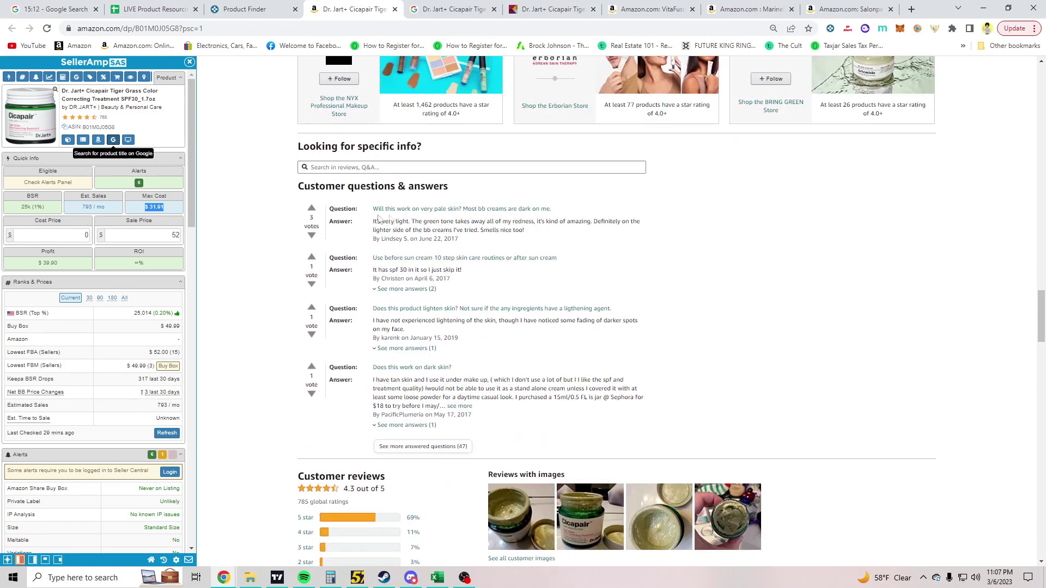
{"action": "scroll", "coordinate": [409, 218], "scroll_direction": "down", "scroll_amount": 10}
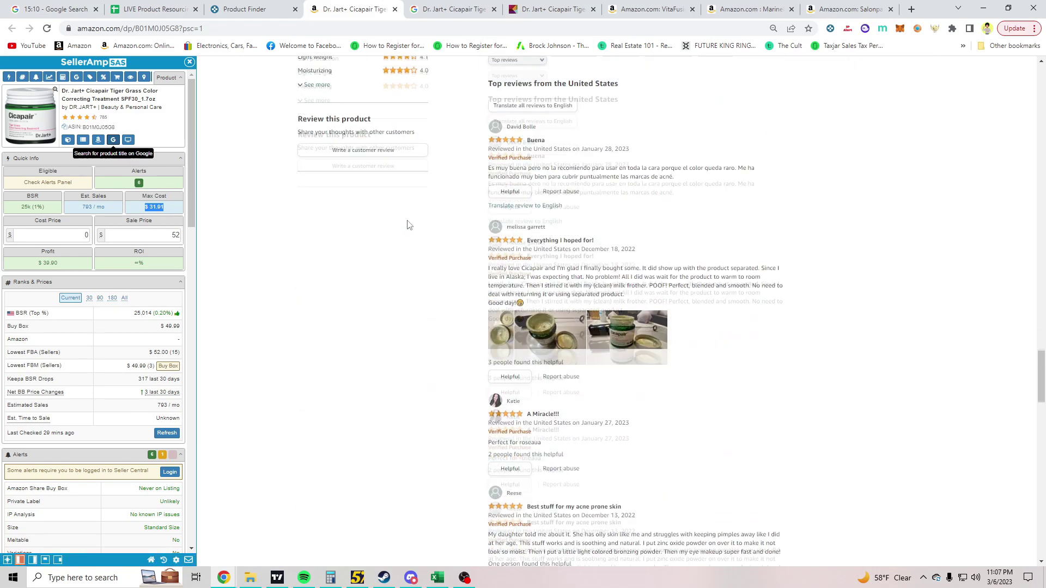
{"action": "scroll", "coordinate": [411, 228], "scroll_direction": "down", "scroll_amount": 1}
{"action": "scroll", "coordinate": [411, 228], "scroll_direction": "up", "scroll_amount": 10}
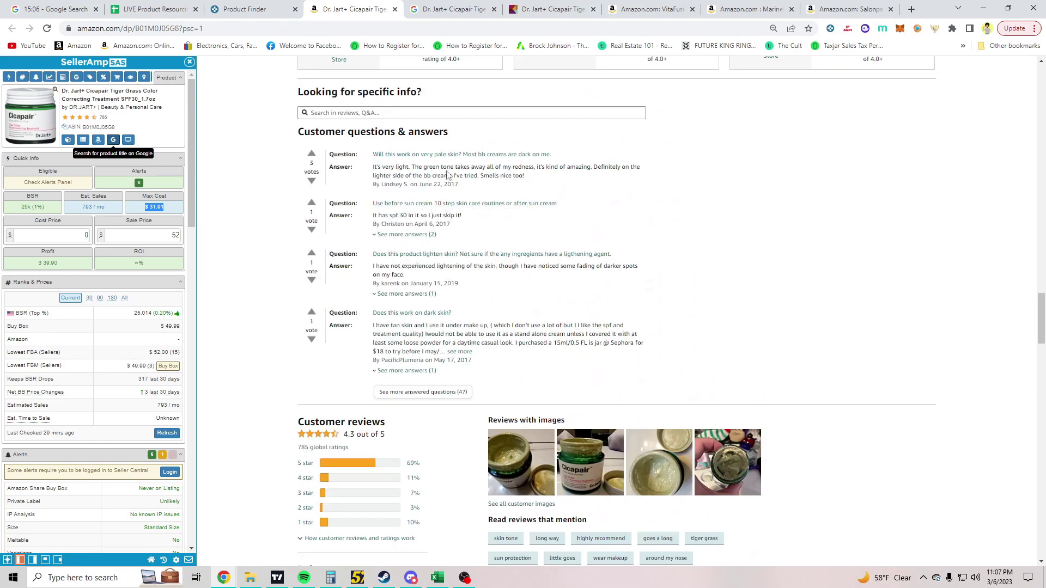
{"action": "scroll", "coordinate": [483, 330], "scroll_direction": "up", "scroll_amount": 10}
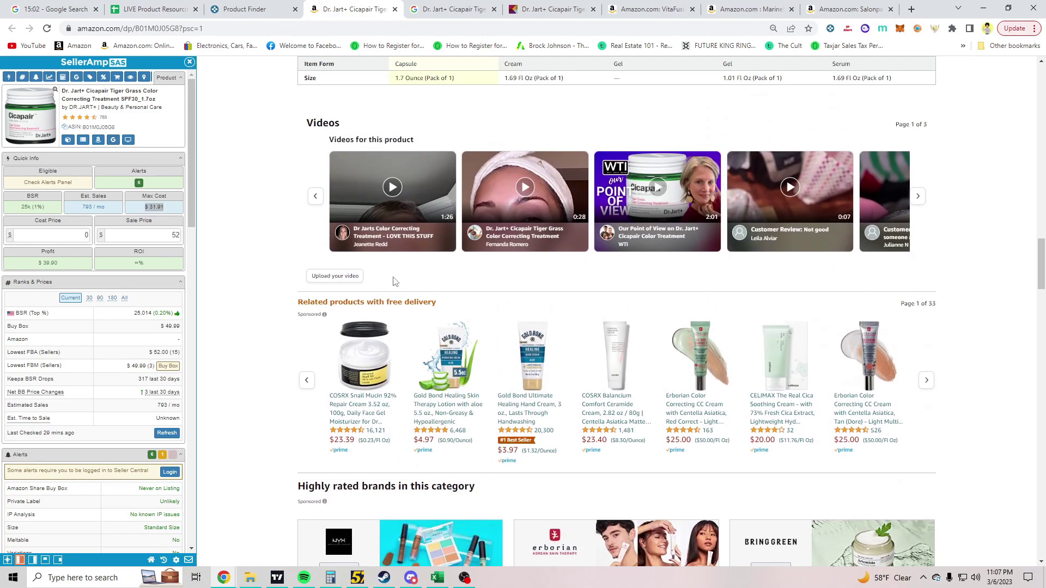
{"action": "scroll", "coordinate": [397, 286], "scroll_direction": "up", "scroll_amount": 4}
{"action": "scroll", "coordinate": [384, 240], "scroll_direction": "down", "scroll_amount": 20}
{"action": "scroll", "coordinate": [384, 240], "scroll_direction": "down", "scroll_amount": 20}
{"action": "scroll", "coordinate": [381, 278], "scroll_direction": "up", "scroll_amount": 20}
{"action": "scroll", "coordinate": [517, 316], "scroll_direction": "up", "scroll_amount": 15}
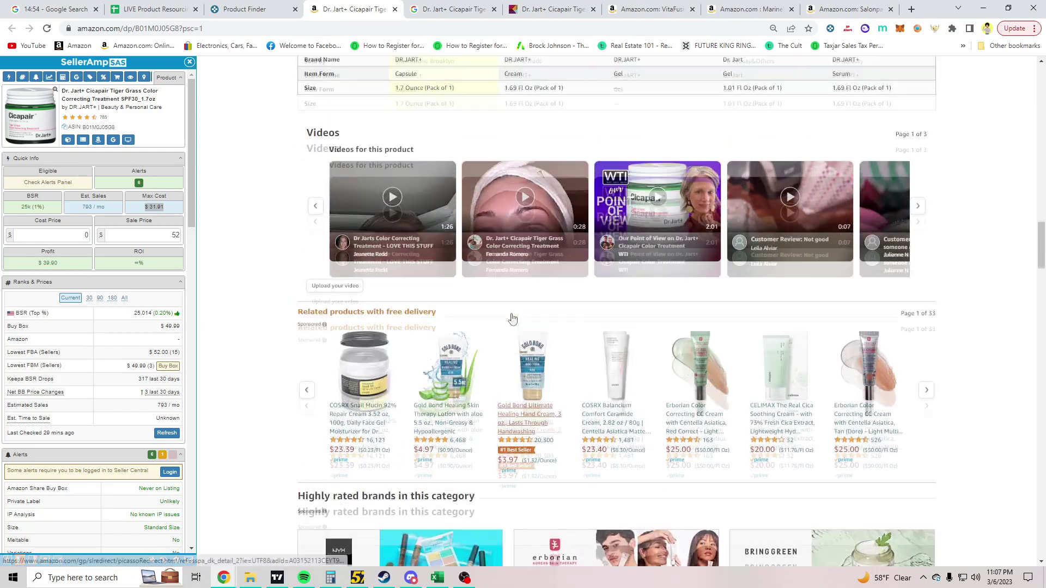
{"action": "scroll", "coordinate": [512, 319], "scroll_direction": "up", "scroll_amount": 10}
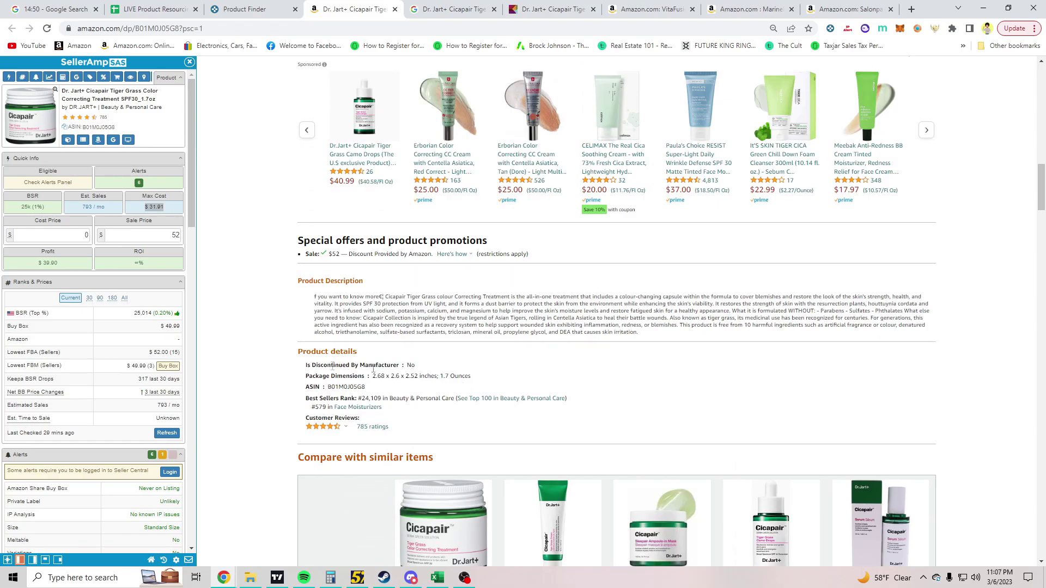
{"action": "scroll", "coordinate": [392, 354], "scroll_direction": "up", "scroll_amount": 10}
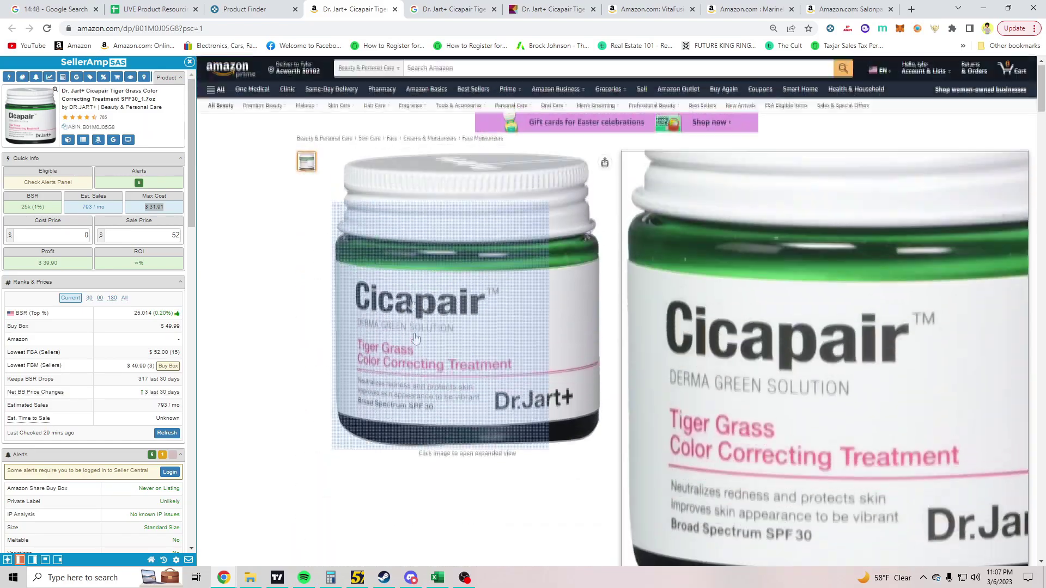
Move the Kohl's tab beside the Amazon listing and compare prices for the 1.7 FL OZ and 0.5 FL OZ sizes.
{"action": "left_click", "coordinate": [447, 9]}
{"action": "left_click_drag", "start_coordinate": [550, 8], "coordinate": [461, 6]}
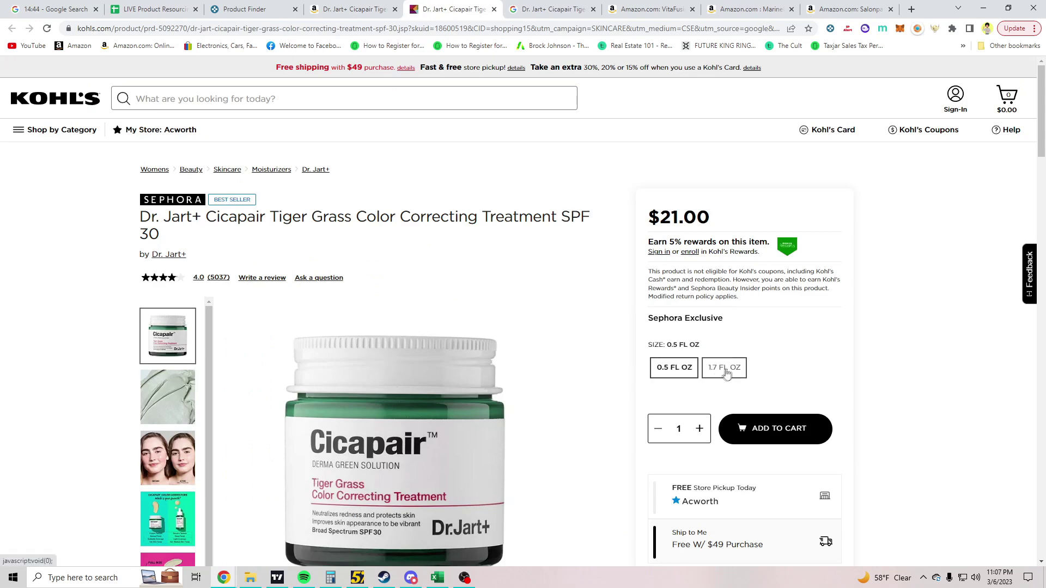
{"action": "scroll", "coordinate": [726, 372], "scroll_direction": "down", "scroll_amount": 1}
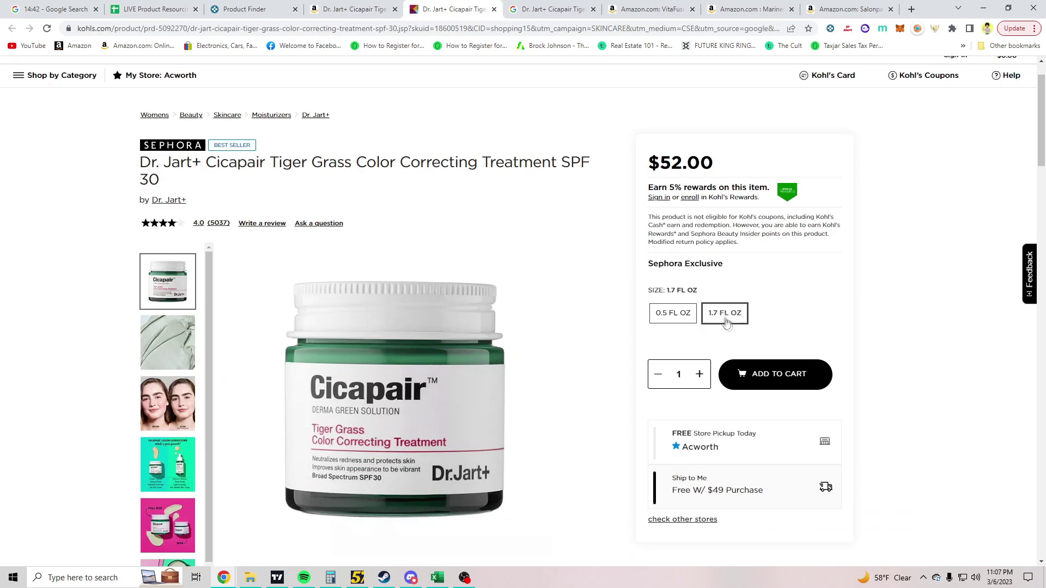
{"action": "left_click", "coordinate": [673, 315]}
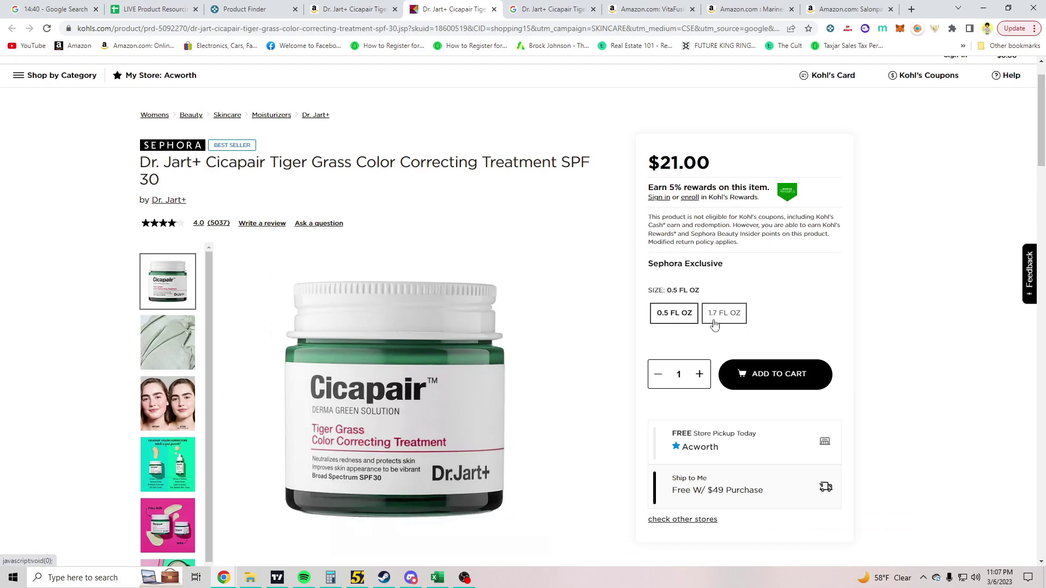
Open the Dr. Jart shopping offer for the 0.5 fl oz Cicapair treatment from the Google results and view its page.
{"action": "left_click", "coordinate": [538, 6]}
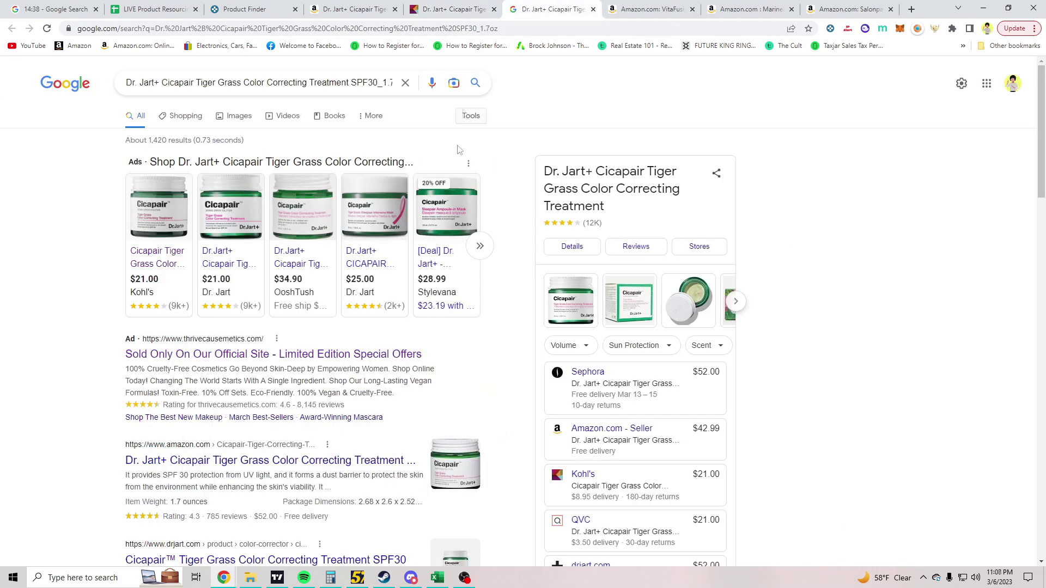
{"action": "mouse_move", "coordinate": [215, 280]}
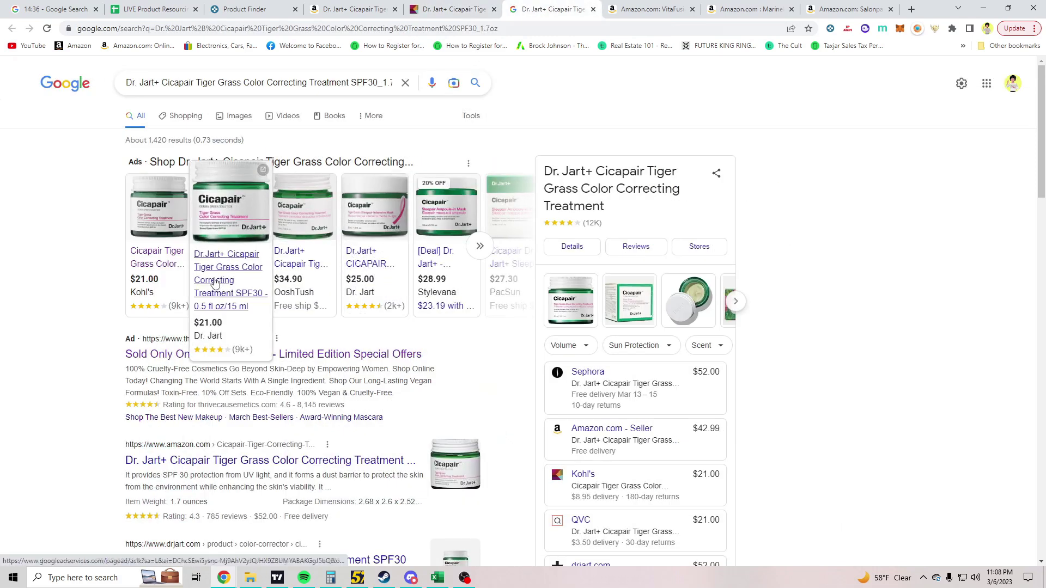
{"action": "left_click", "coordinate": [216, 282], "text": "ctrl"}
{"action": "left_click", "coordinate": [544, 10]}
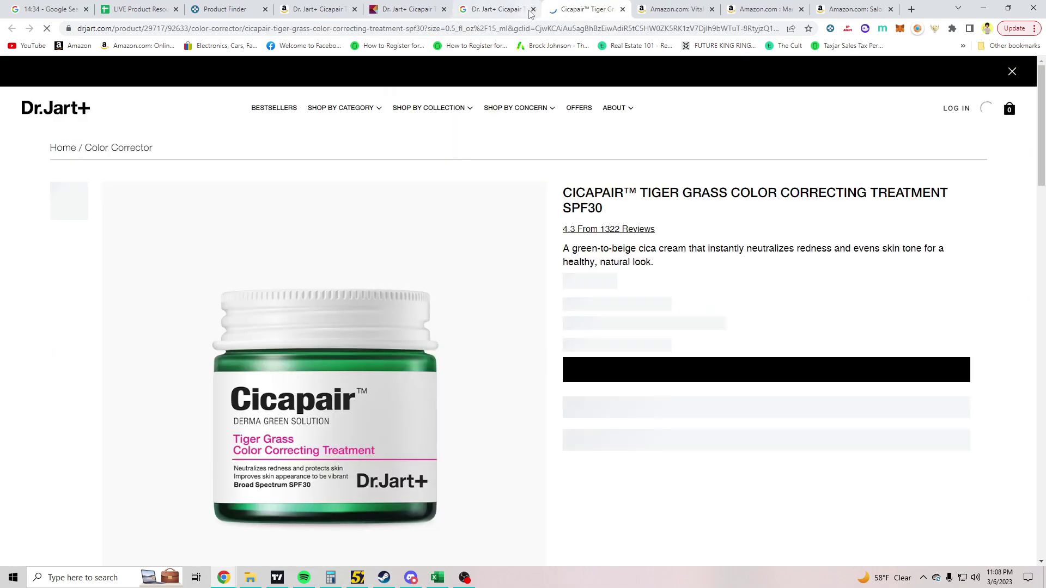
Close the Kohl's tab and select the 1.7 FL OZ/50 ML size on the Dr. Jart product page to check its price.
{"action": "left_click", "coordinate": [521, 9]}
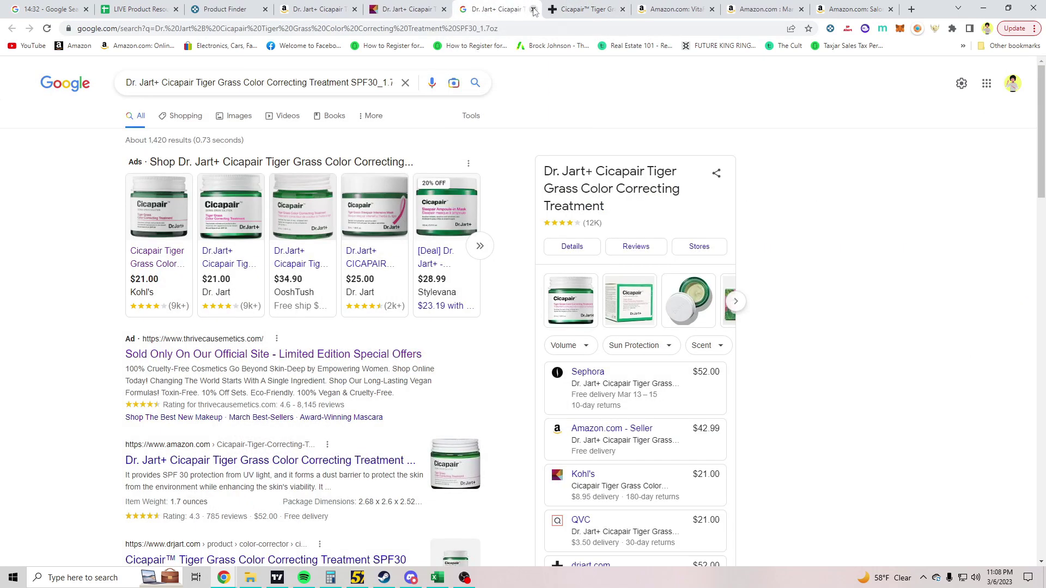
{"action": "left_click", "coordinate": [404, 6]}
{"action": "key", "text": "ctrl+w"}
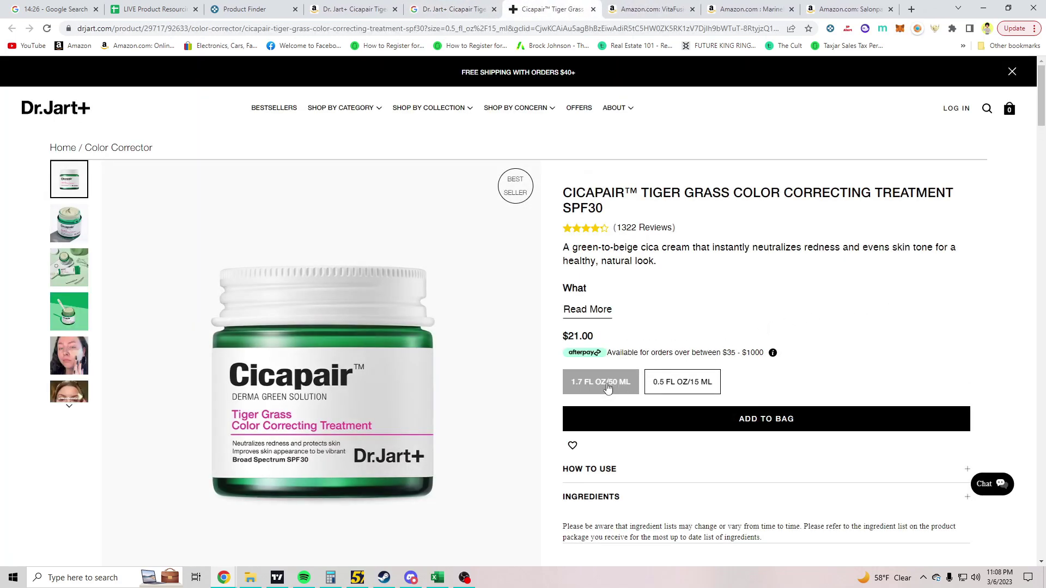
{"action": "left_click", "coordinate": [612, 384]}
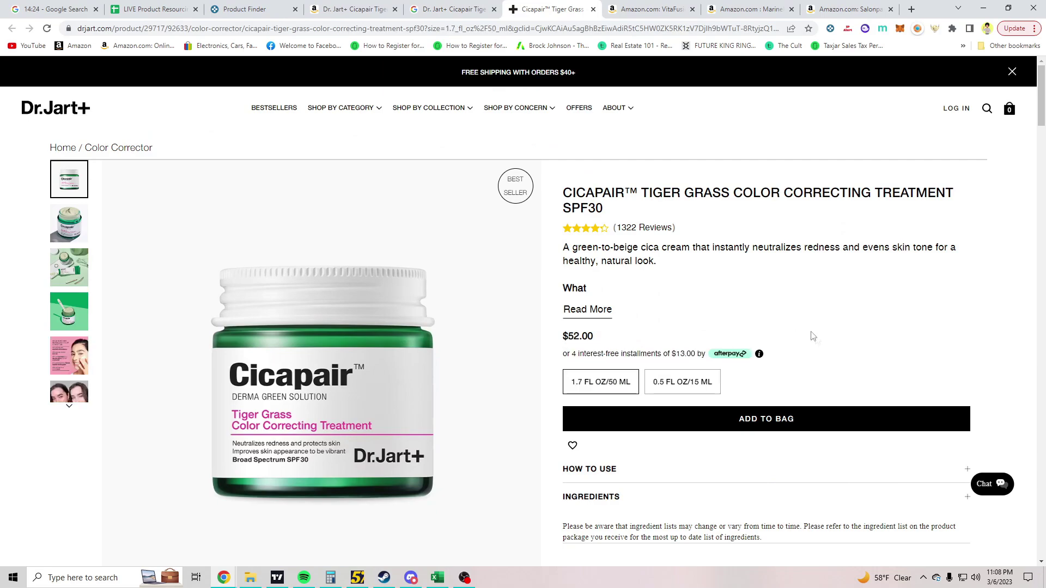
Review the SellerAmp figures and seller offers on the Cicapair Amazon listing, then return to the Google results and expand the shopping offers.
{"action": "left_click", "coordinate": [354, 9]}
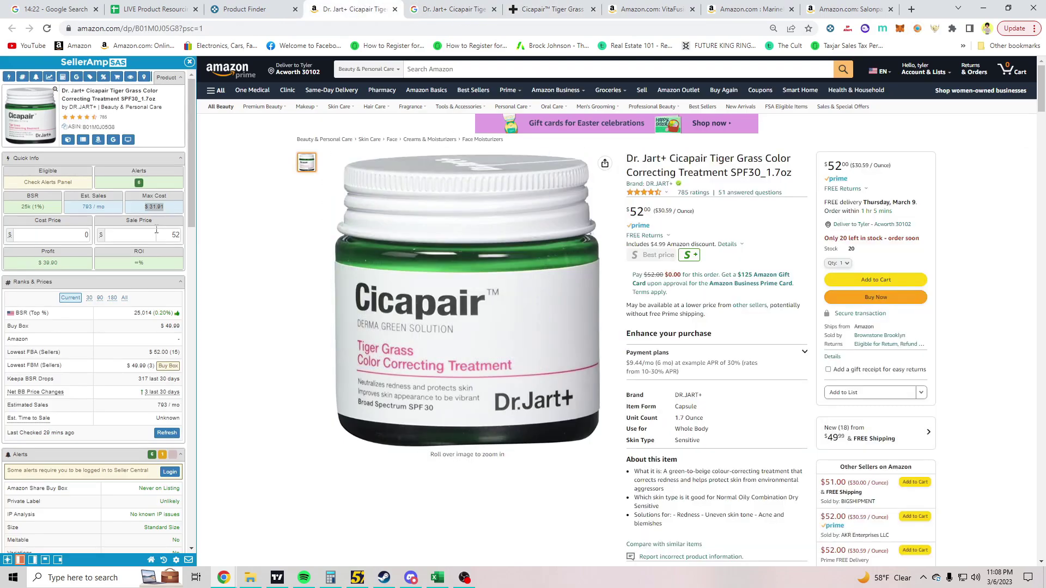
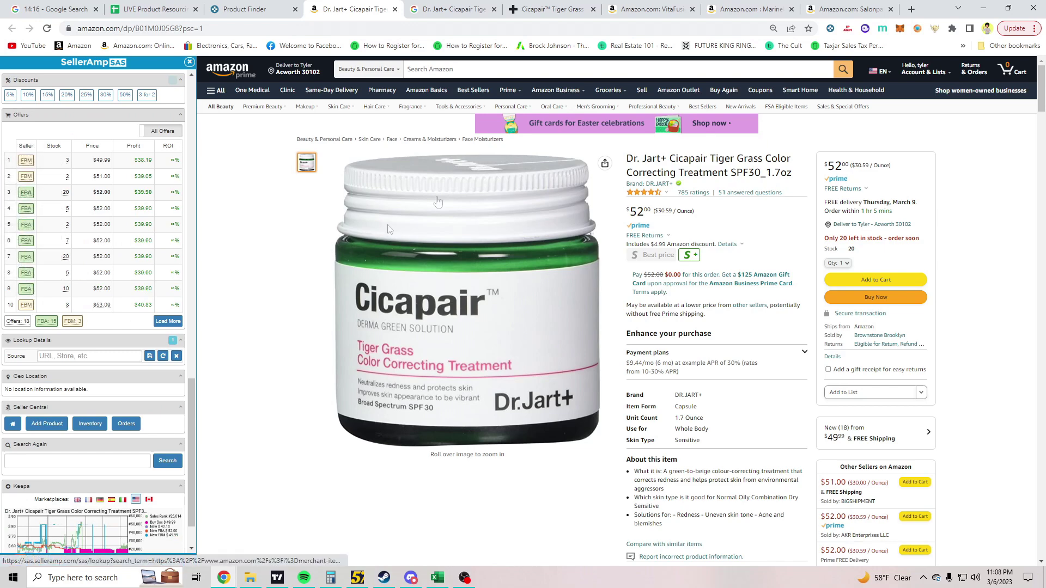
{"action": "left_click", "coordinate": [566, 7]}
{"action": "left_click", "coordinate": [432, 11]}
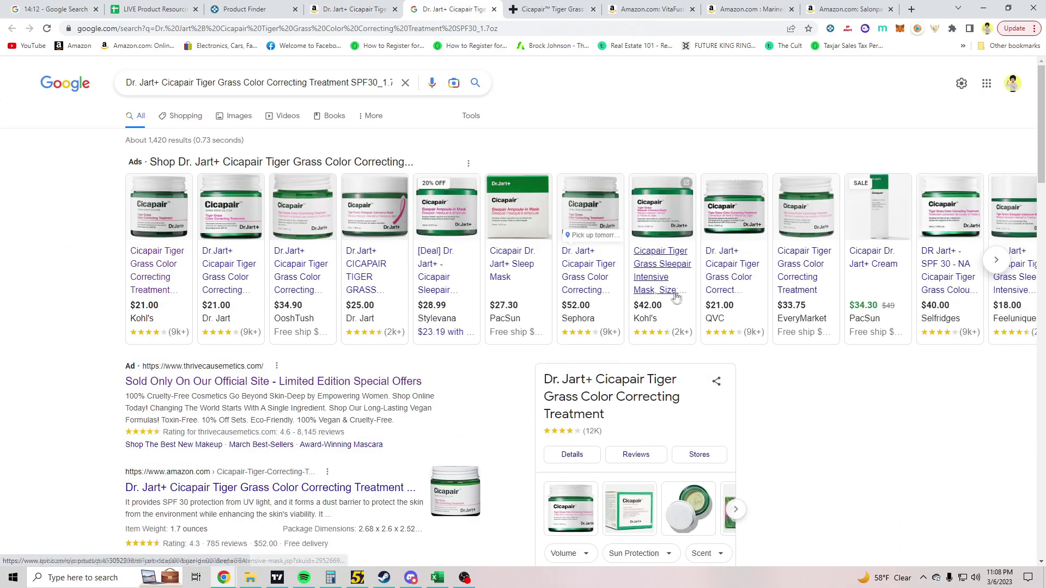
Open the PacSun Cicapair Dr. Jart+ Sleep Mask offer in a separate tab, check its product details and size, and close that tab.
{"action": "middle_click", "coordinate": [514, 271]}
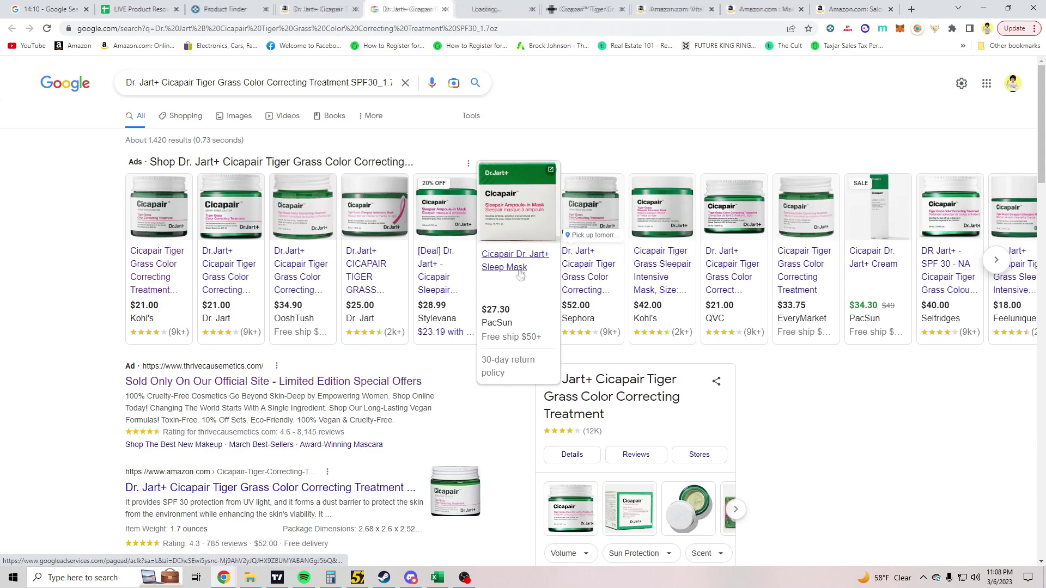
{"action": "left_click", "coordinate": [500, 10]}
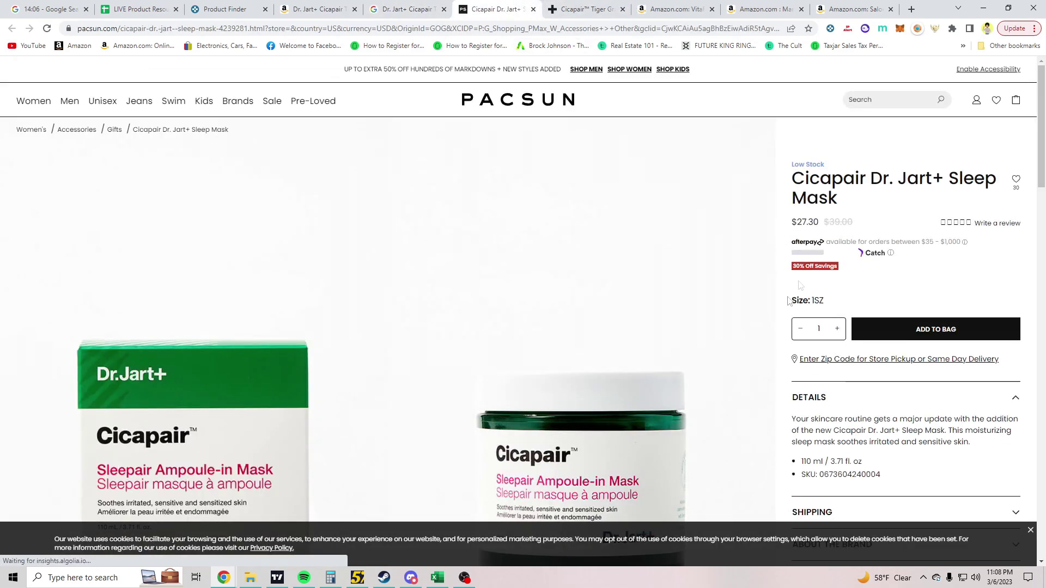
{"action": "scroll", "coordinate": [758, 292], "scroll_direction": "down", "scroll_amount": 2}
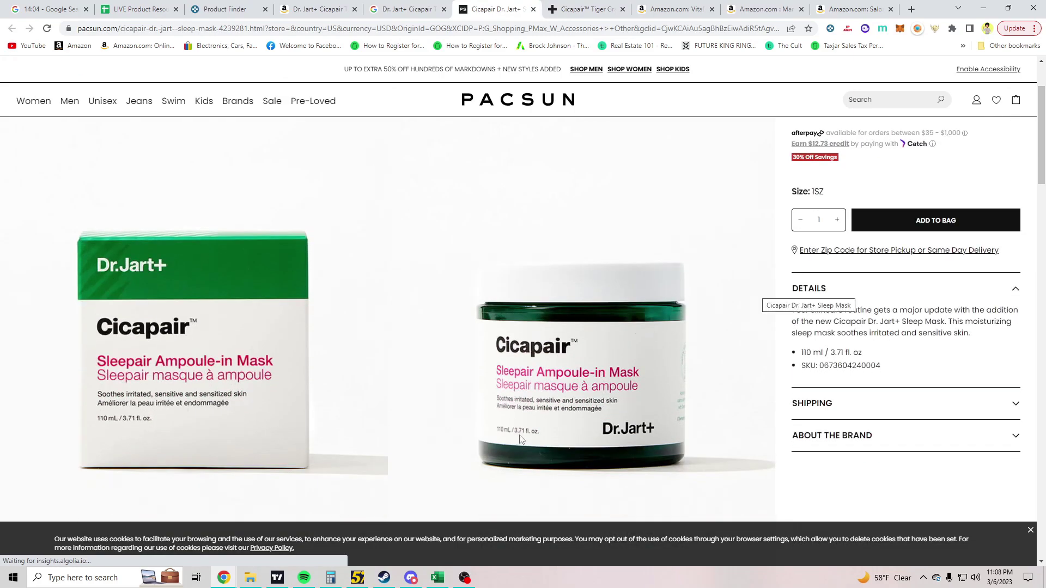
{"action": "scroll", "coordinate": [888, 384], "scroll_direction": "up", "scroll_amount": 2}
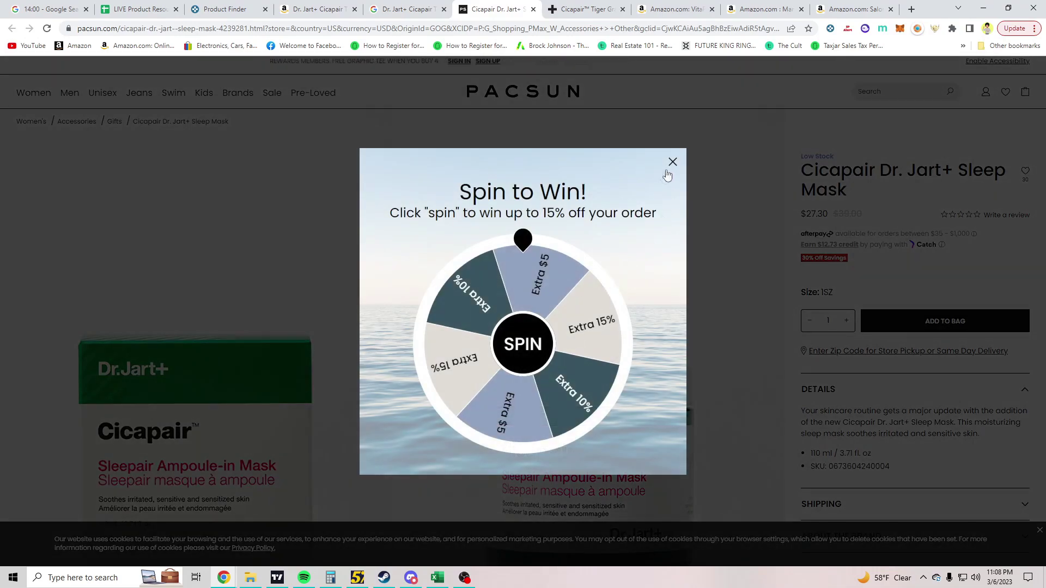
{"action": "left_click", "coordinate": [673, 162]}
{"action": "scroll", "coordinate": [694, 262], "scroll_direction": "down", "scroll_amount": 5}
{"action": "scroll", "coordinate": [696, 262], "scroll_direction": "up", "scroll_amount": 3}
{"action": "key", "text": "ctrl+w"}
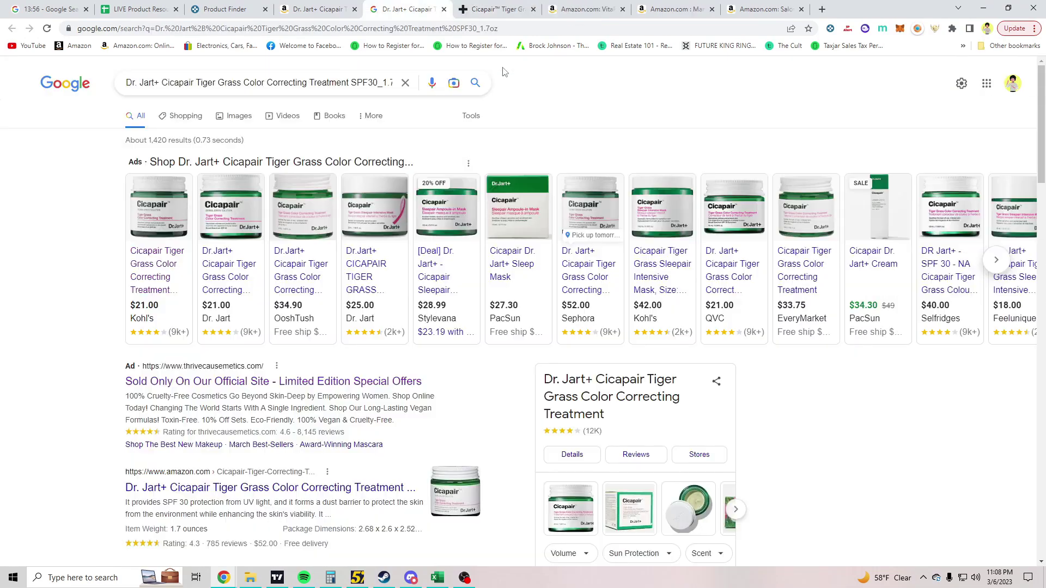
{"action": "scroll", "coordinate": [271, 336], "scroll_direction": "down", "scroll_amount": 2}
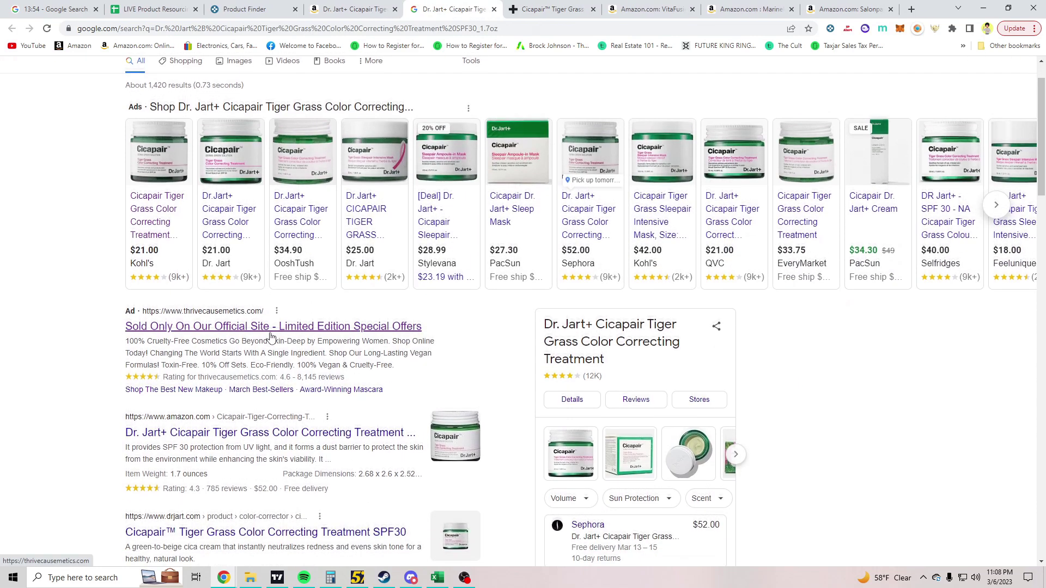
Open QVC's listing for the Dr. Jart+ Cicapair treatment in a new tab and close the drjart.com product tab.
{"action": "scroll", "coordinate": [271, 336], "scroll_direction": "down", "scroll_amount": 2}
{"action": "scroll", "coordinate": [784, 350], "scroll_direction": "down", "scroll_amount": 3}
{"action": "scroll", "coordinate": [786, 350], "scroll_direction": "down", "scroll_amount": 2}
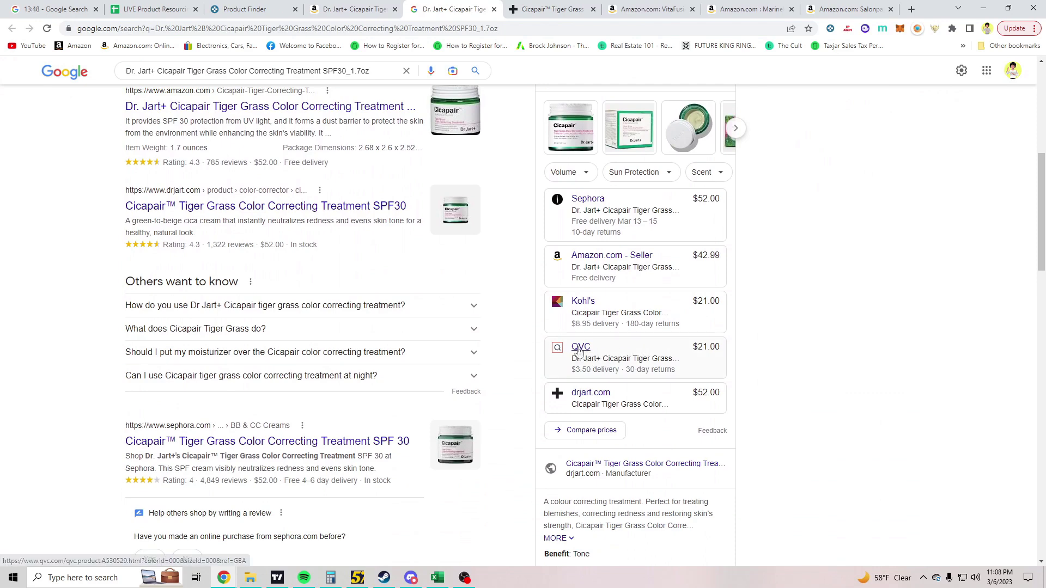
{"action": "left_click", "coordinate": [580, 349]}
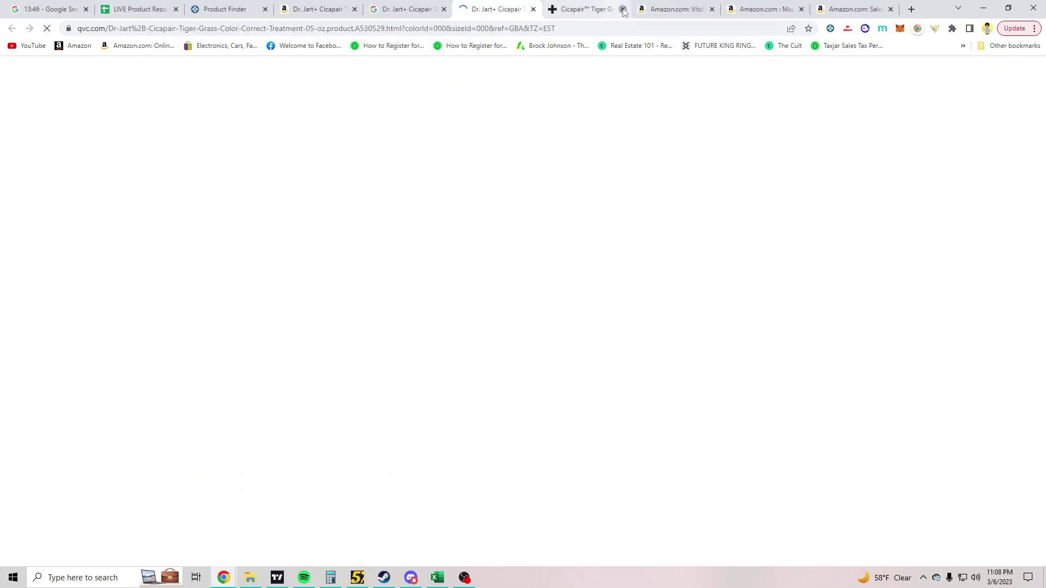
{"action": "left_click", "coordinate": [623, 9]}
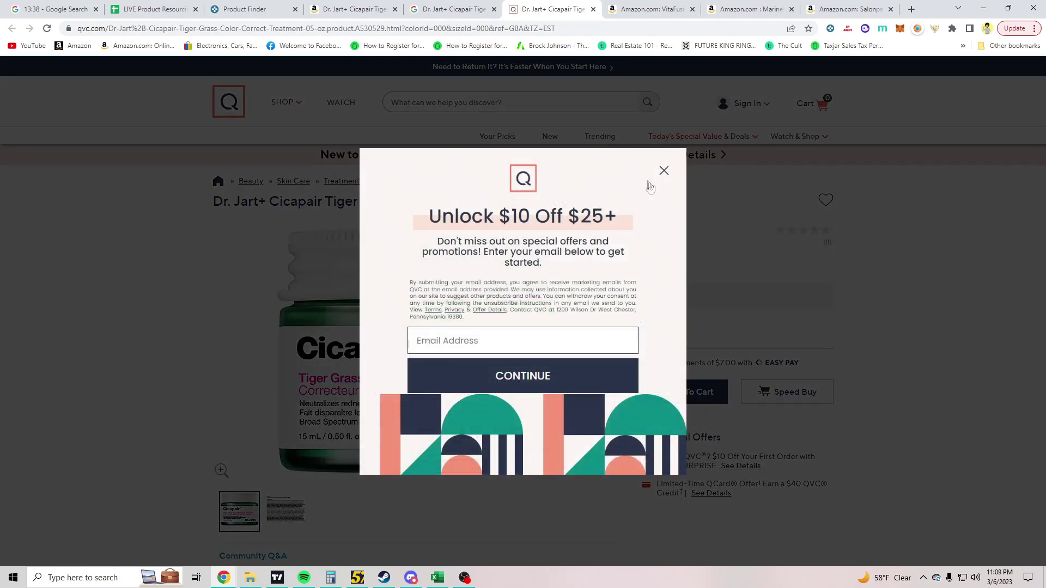
Dismiss QVC's email offer and check the product description for the size of the Cicapair treatment.
{"action": "left_click", "coordinate": [662, 173]}
{"action": "scroll", "coordinate": [936, 285], "scroll_direction": "down", "scroll_amount": 10}
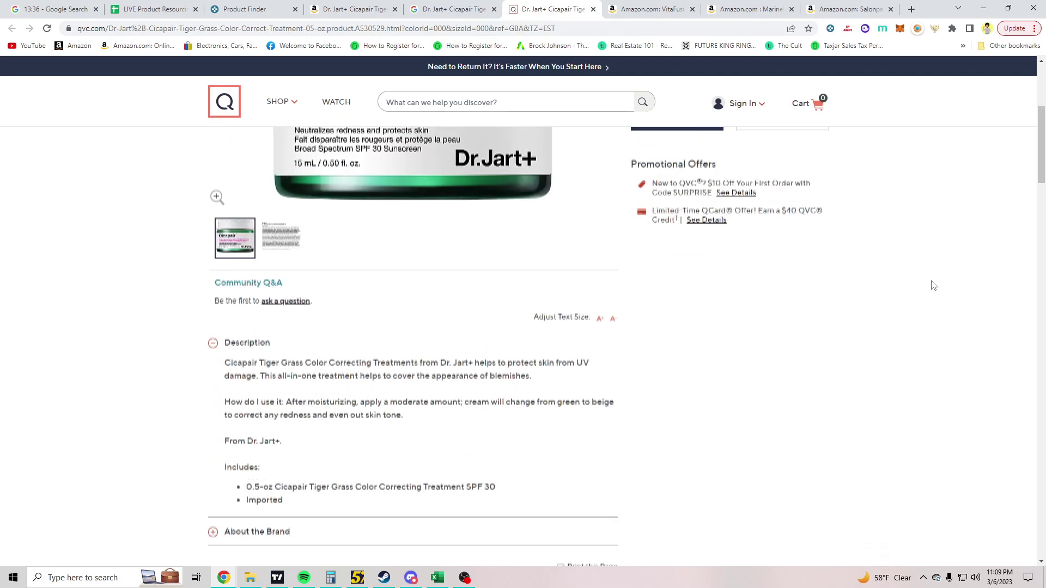
{"action": "scroll", "coordinate": [930, 286], "scroll_direction": "down", "scroll_amount": 1}
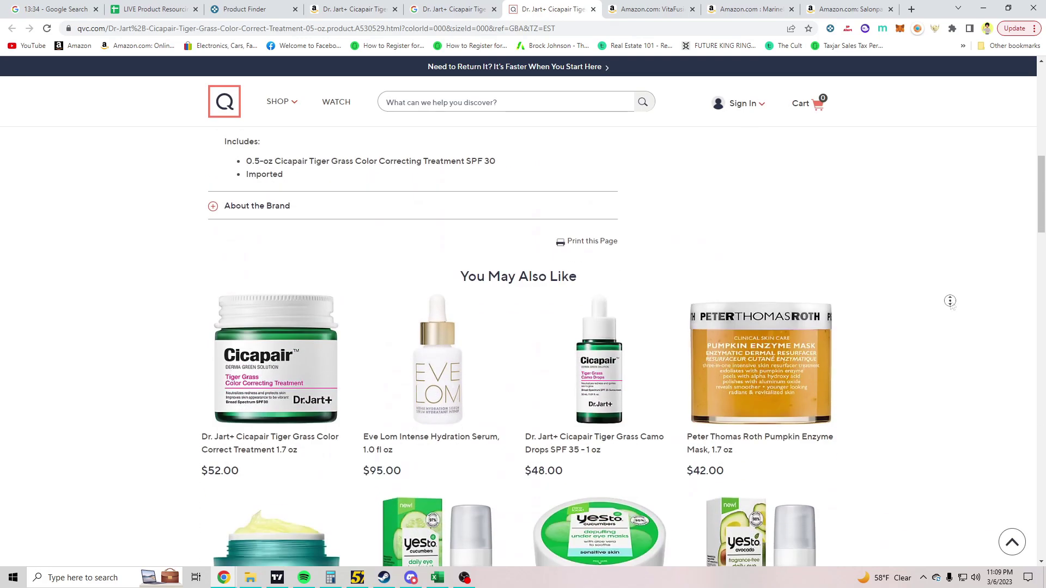
{"action": "scroll", "coordinate": [950, 301], "scroll_direction": "up", "scroll_amount": 10}
Return to the Dr. Jart+ Amazon listing and set its cost price to 52 in SellerAmp.
{"action": "key", "text": "ctrl+shift+Tab"}
{"action": "key", "text": "ctrl+shift+Tab"}
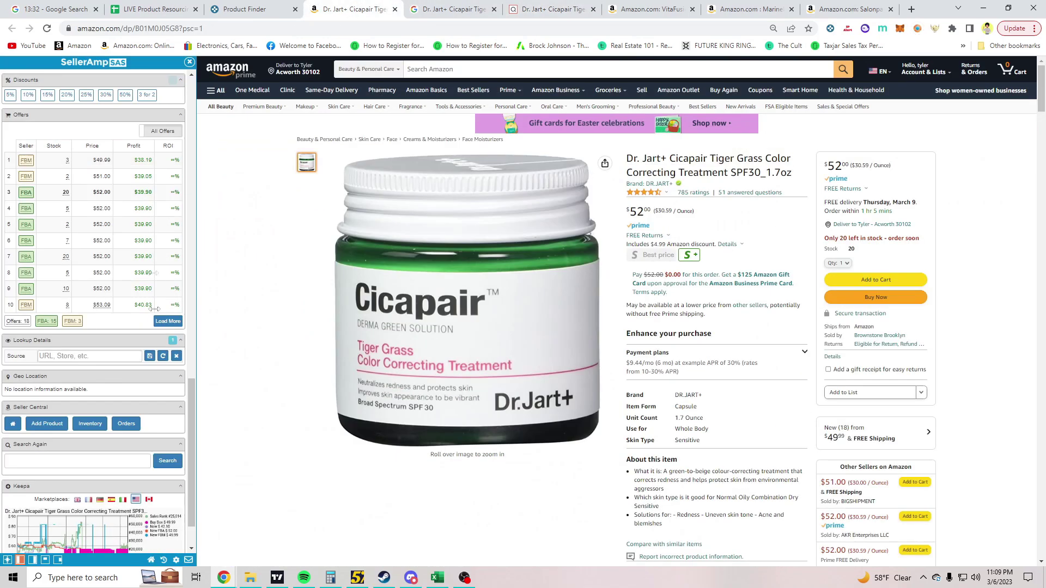
{"action": "scroll", "coordinate": [109, 326], "scroll_direction": "up", "scroll_amount": 15}
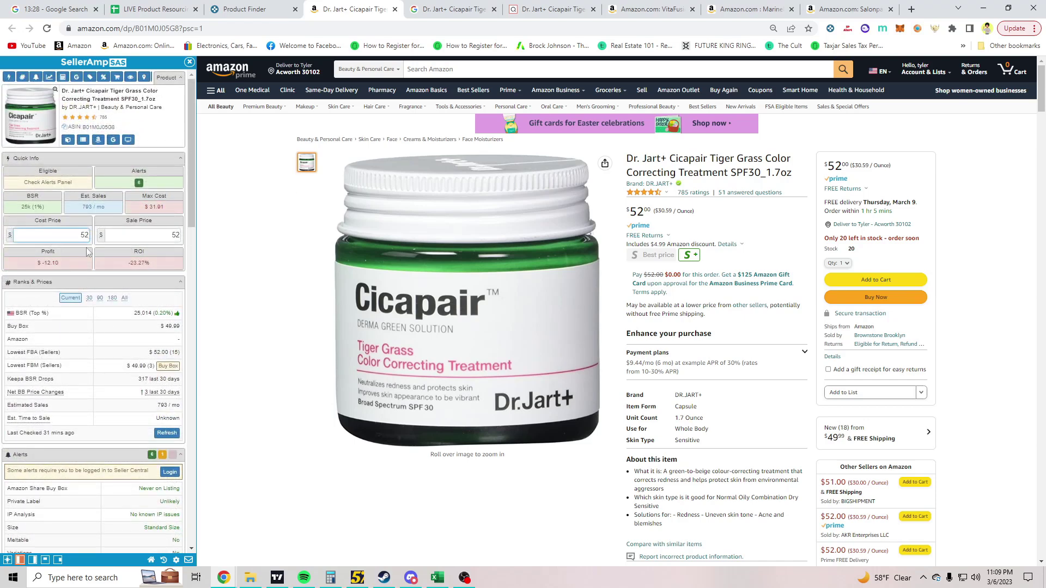
Close the Amazon, Google and QVC tabs for the Dr. Jart+ product.
{"action": "left_click", "coordinate": [394, 9]}
{"action": "left_click", "coordinate": [394, 9]}
{"action": "left_click", "coordinate": [395, 9]}
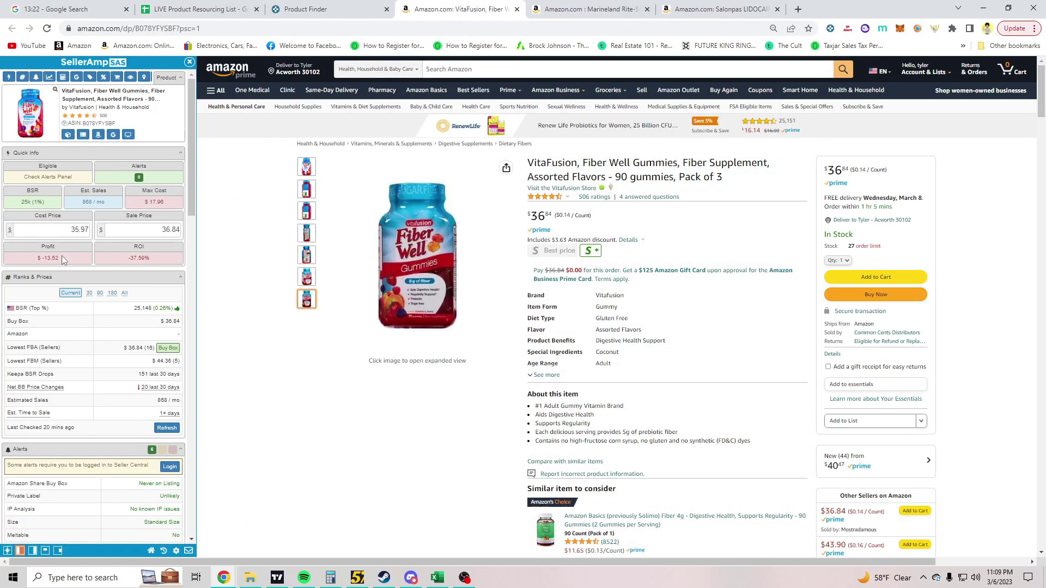
Review the SellerAmp profit figures for the VitaFusion Fiber Well Gummies and close their Amazon tab.
{"action": "scroll", "coordinate": [240, 284], "scroll_direction": "down", "scroll_amount": 4}
{"action": "scroll", "coordinate": [115, 322], "scroll_direction": "down", "scroll_amount": 8}
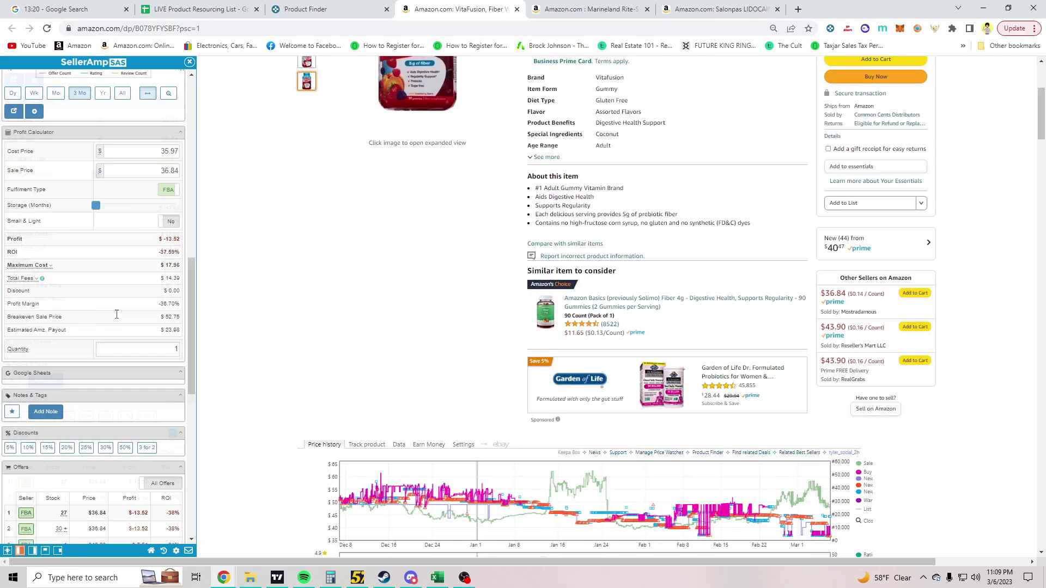
{"action": "scroll", "coordinate": [95, 381], "scroll_direction": "up", "scroll_amount": 8}
{"action": "scroll", "coordinate": [285, 264], "scroll_direction": "up", "scroll_amount": 4}
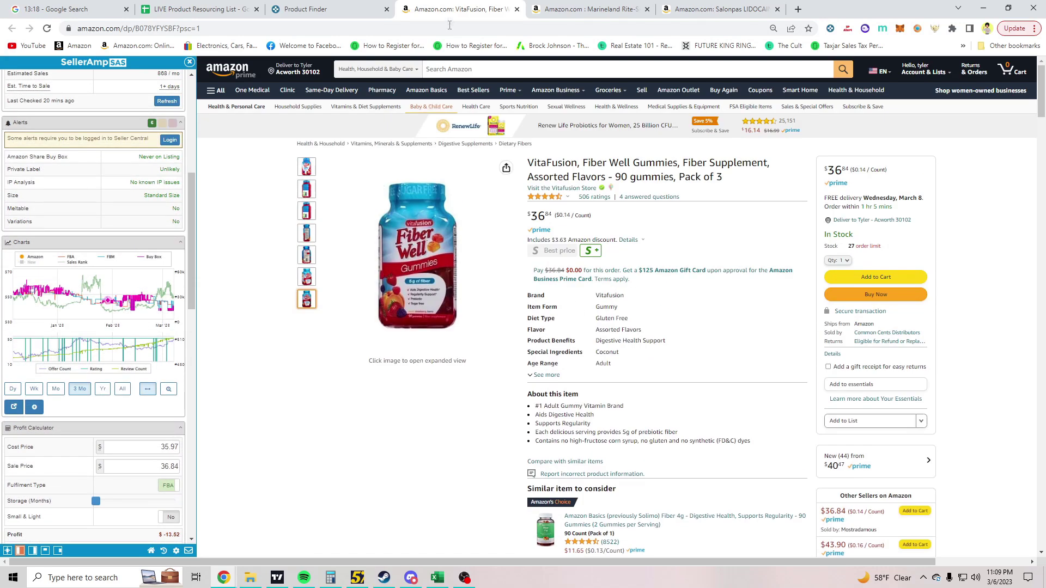
{"action": "left_click", "coordinate": [517, 9]}
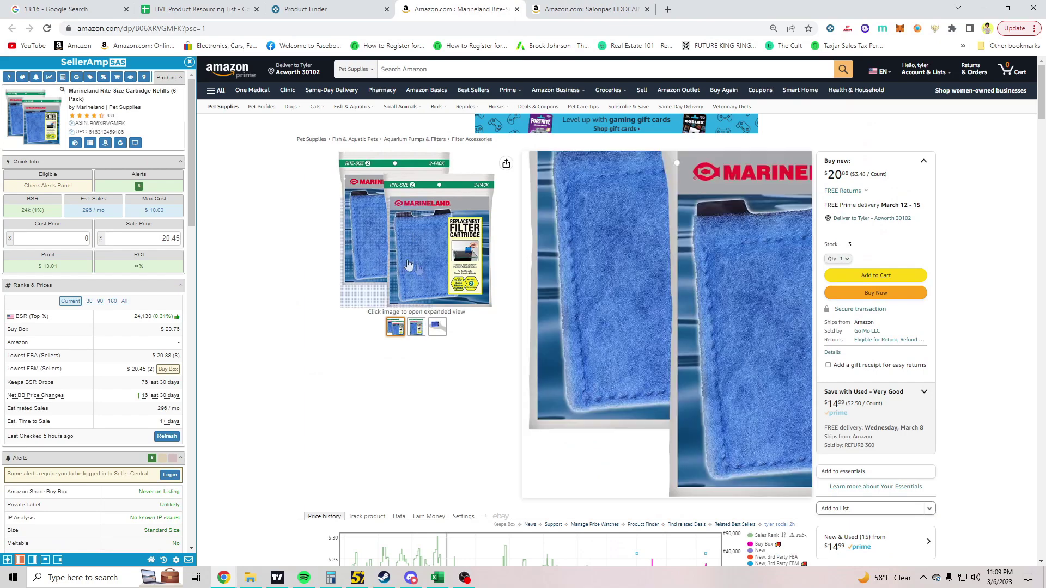
Inspect the Marineland Rite-Size refill images and seller offers, and set the sale price to 20.88 in SellerAmp.
{"action": "mouse_move", "coordinate": [441, 332]}
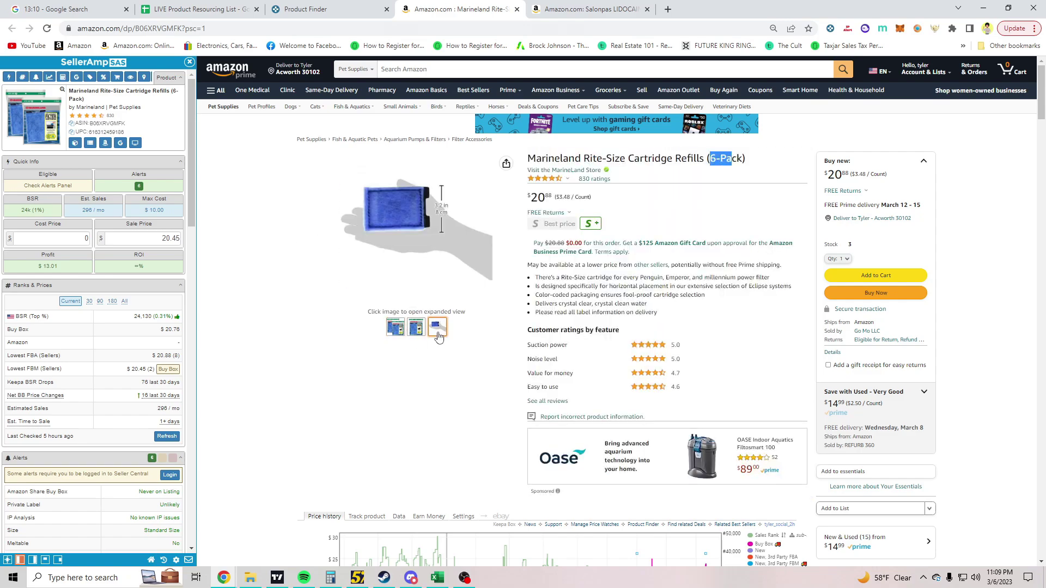
{"action": "scroll", "coordinate": [119, 254], "scroll_direction": "down", "scroll_amount": 3}
{"action": "scroll", "coordinate": [118, 254], "scroll_direction": "down", "scroll_amount": 5}
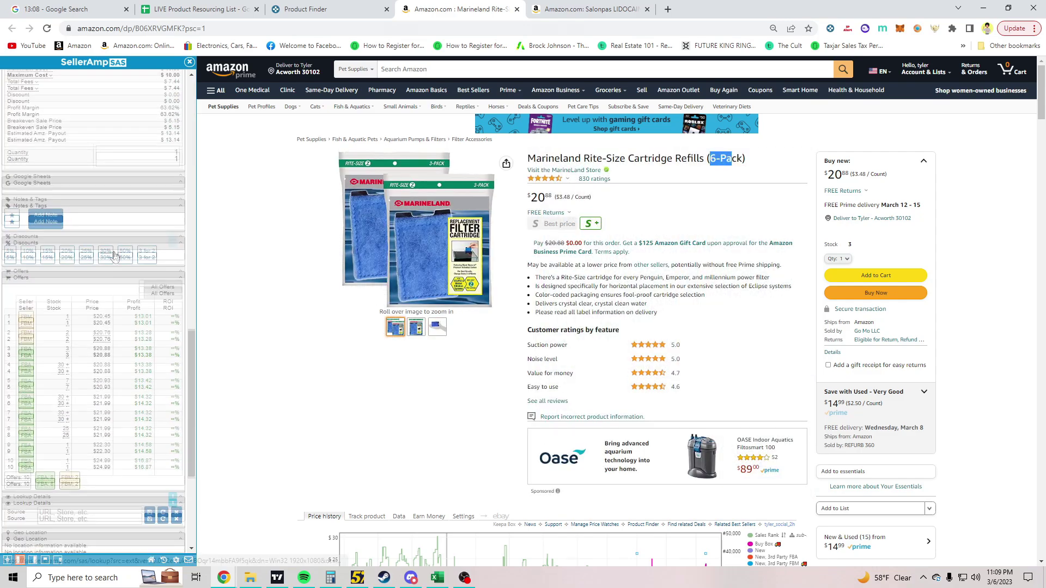
{"action": "scroll", "coordinate": [121, 302], "scroll_direction": "up", "scroll_amount": 10}
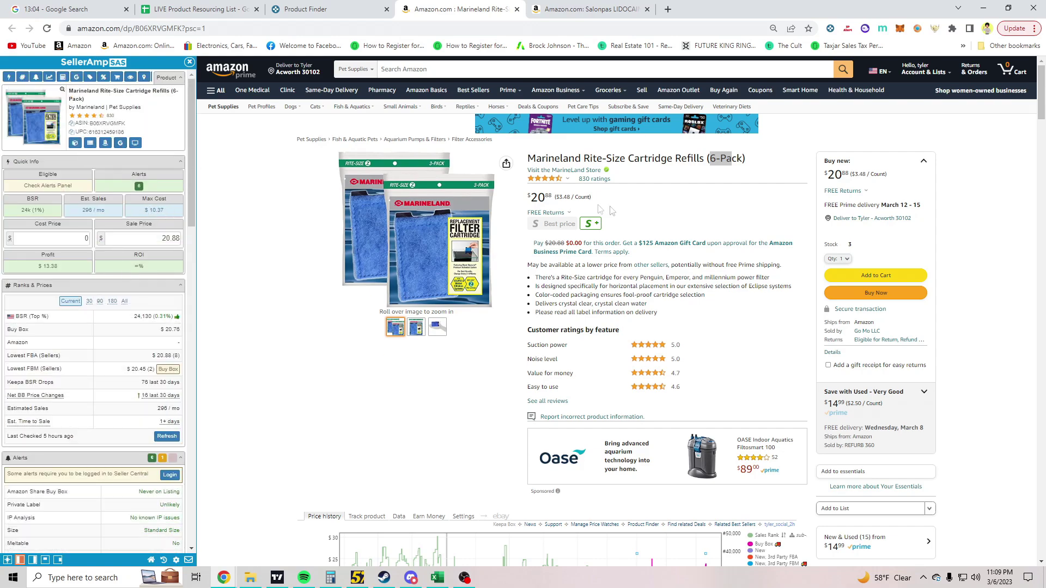
Search Google for the Marineland product title and open Chewy's Eclipse Rite-Size Z 3-count listing in a new tab.
{"action": "left_click", "coordinate": [724, 192]}
{"action": "left_click", "coordinate": [120, 143]}
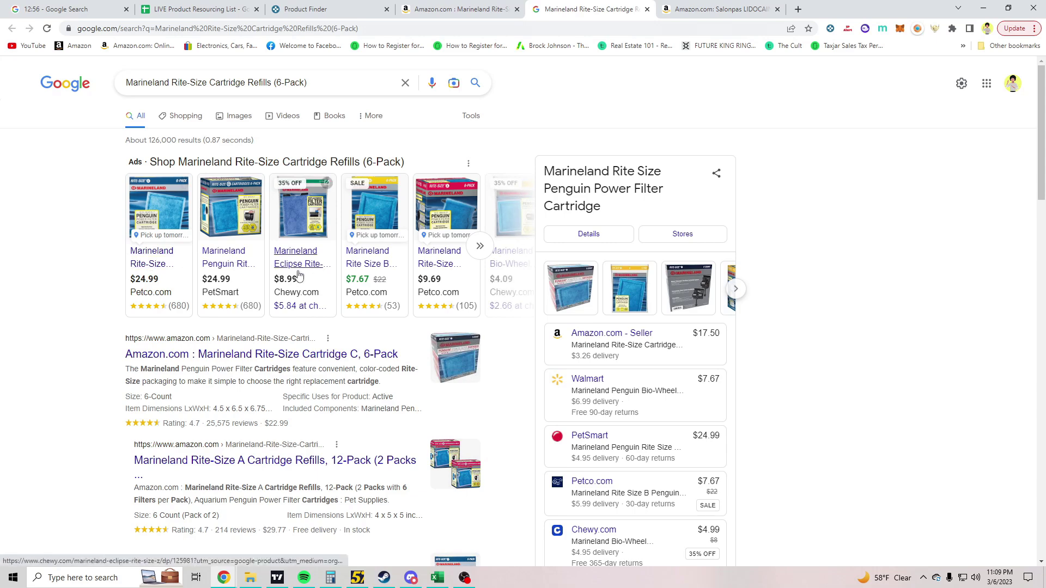
{"action": "mouse_move", "coordinate": [298, 275]}
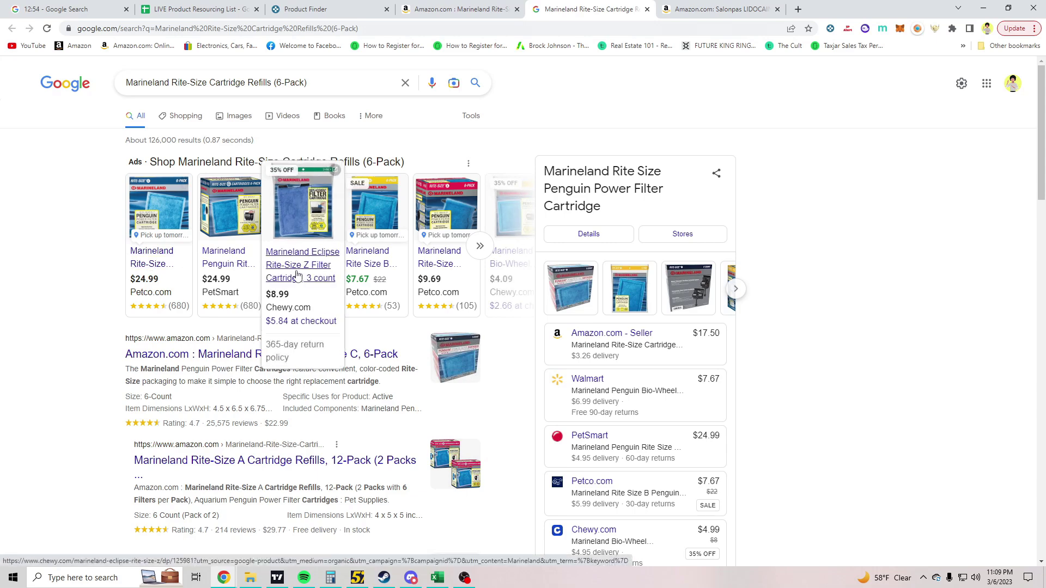
{"action": "middle_click", "coordinate": [298, 269]}
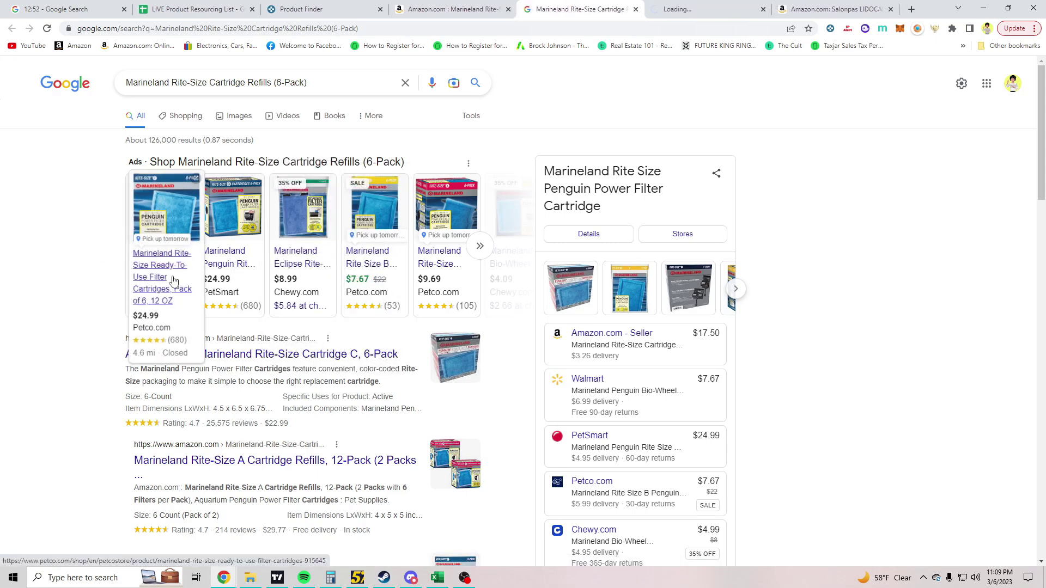
Look through the remaining Google results for other retailers selling the Marineland Rite-Size cartridges.
{"action": "scroll", "coordinate": [97, 269], "scroll_direction": "down", "scroll_amount": 3}
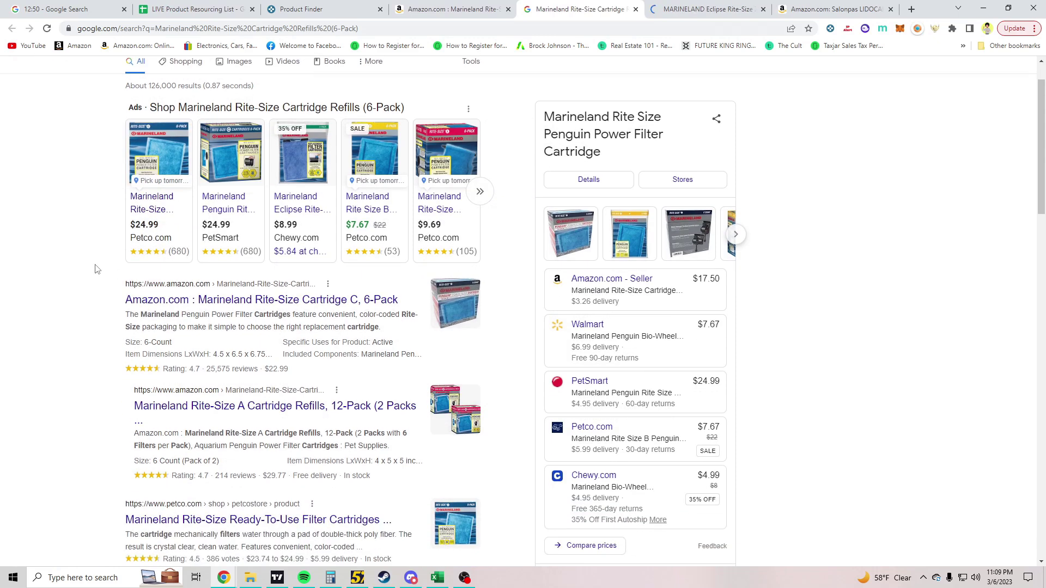
{"action": "scroll", "coordinate": [97, 268], "scroll_direction": "down", "scroll_amount": 3}
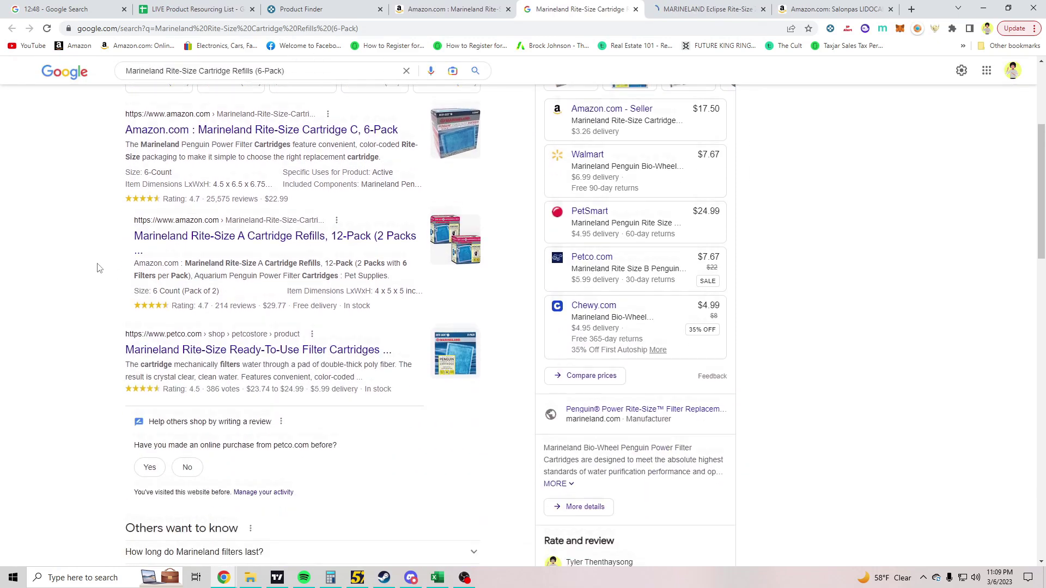
{"action": "scroll", "coordinate": [444, 320], "scroll_direction": "down", "scroll_amount": 7}
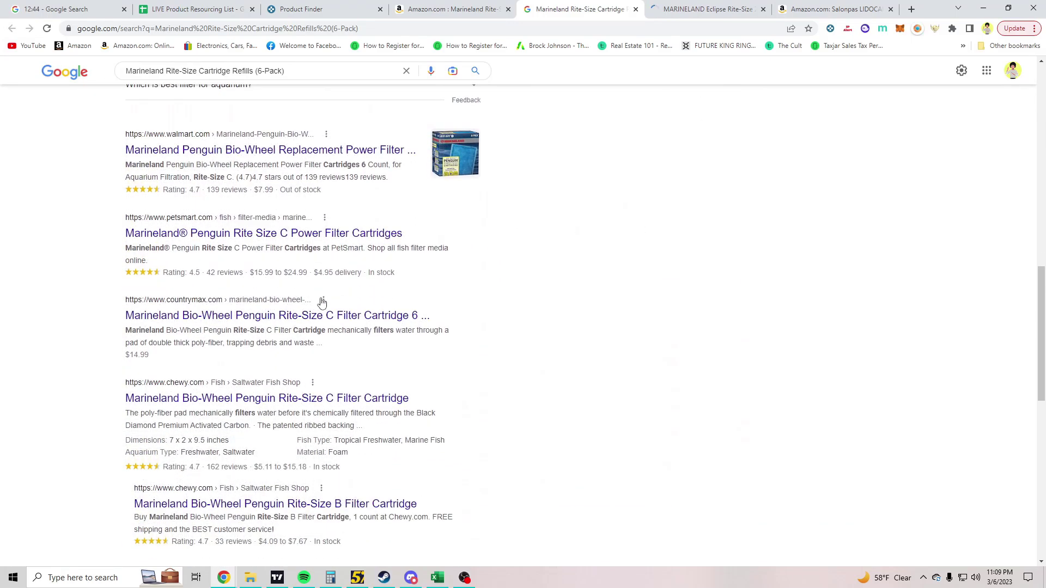
{"action": "scroll", "coordinate": [321, 301], "scroll_direction": "up", "scroll_amount": 1}
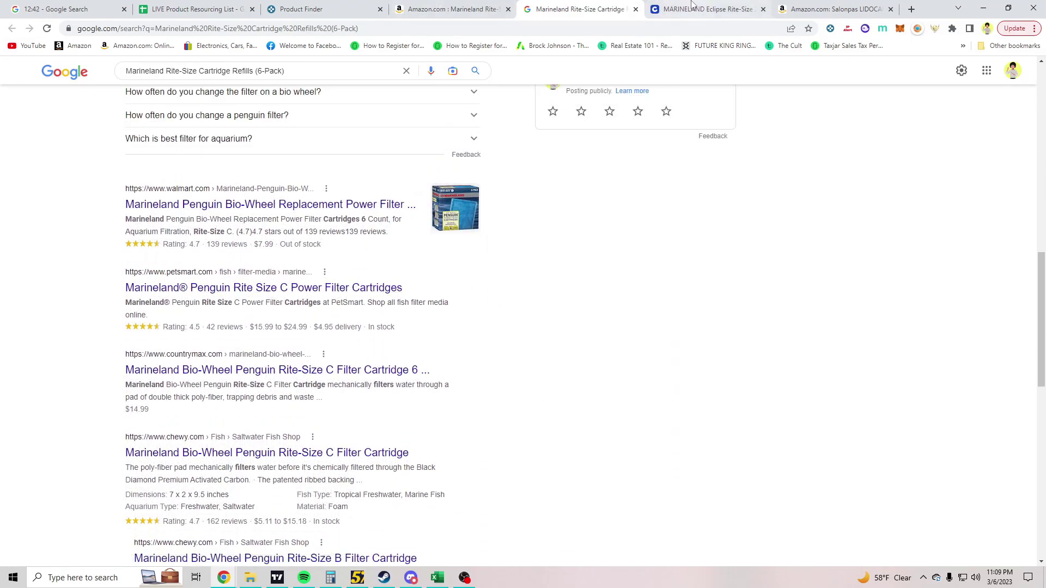
Place the Chewy tab beside the Marineland Amazon tab and compare the two listings' product and pack size.
{"action": "left_click", "coordinate": [703, 9]}
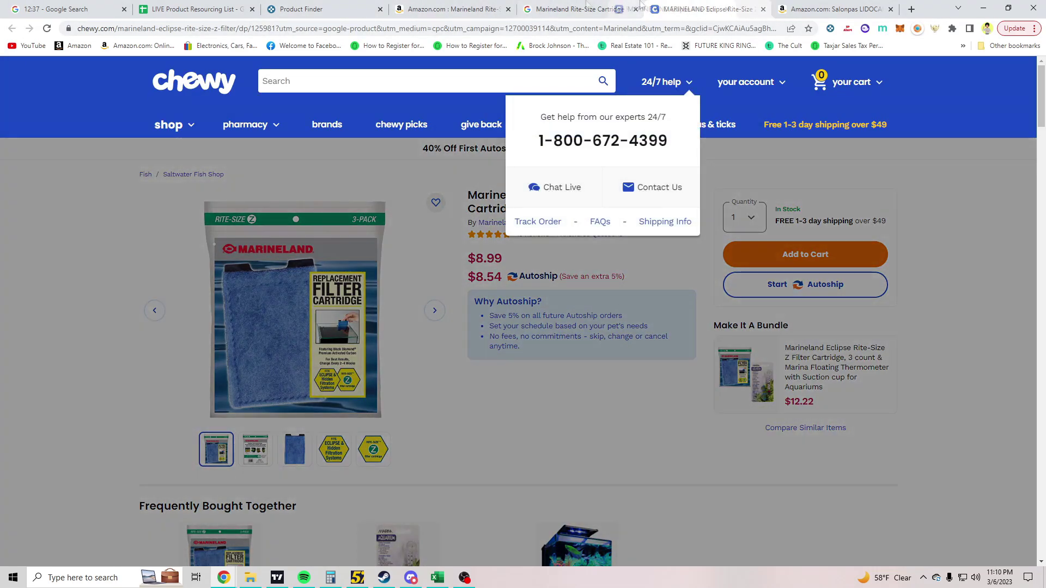
{"action": "left_click", "coordinate": [452, 9]}
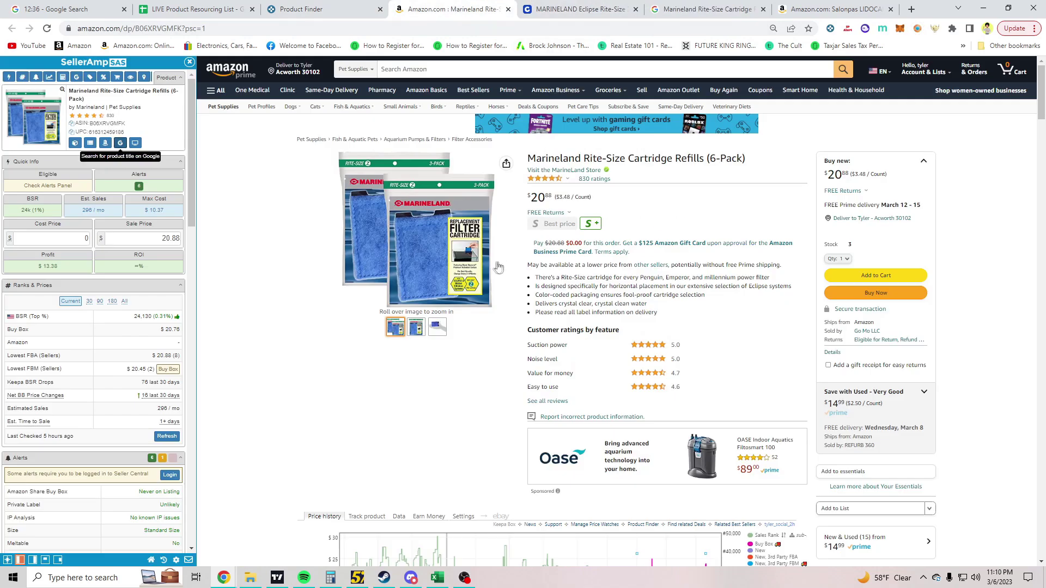
{"action": "key", "text": "ctrl+Tab"}
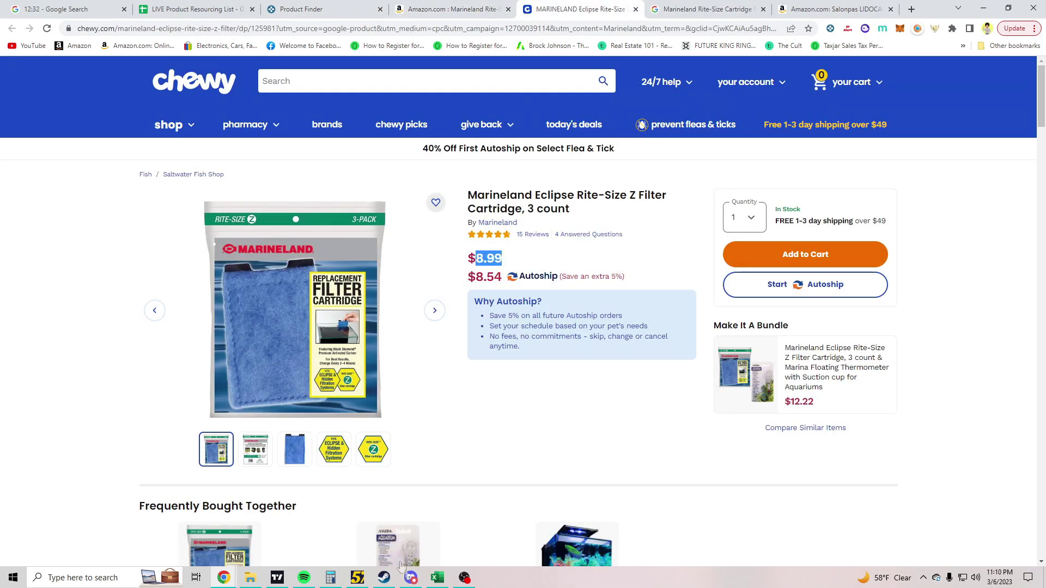
Calculate the cost of two Chewy 3-packs in Calculator and enter 17.80 as the Marineland cost price in SellerAmp.
{"action": "left_click", "coordinate": [331, 579]}
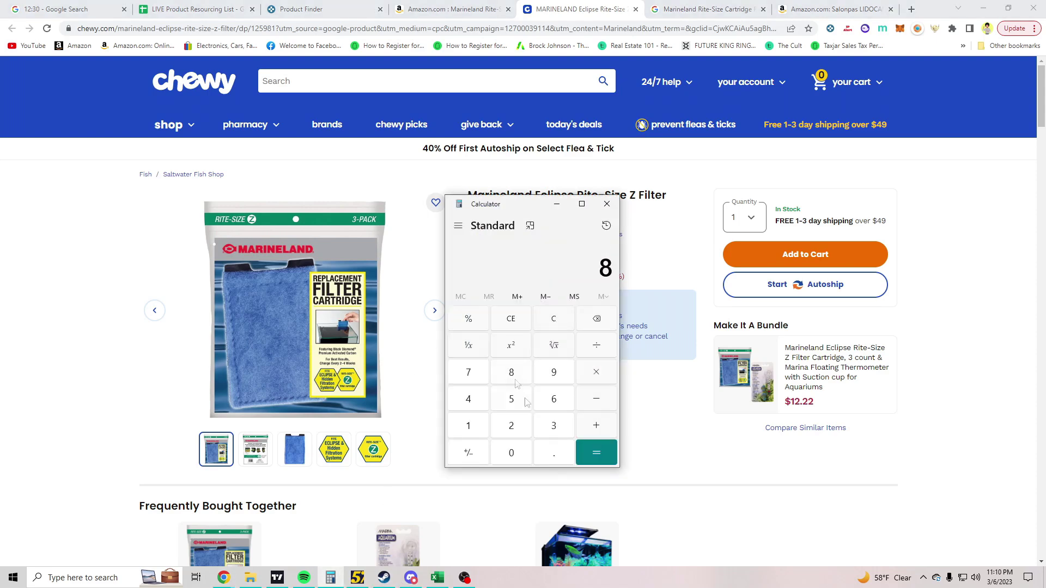
{"action": "left_click", "coordinate": [598, 455]}
{"action": "left_click", "coordinate": [674, 430]}
{"action": "left_click", "coordinate": [438, 6]}
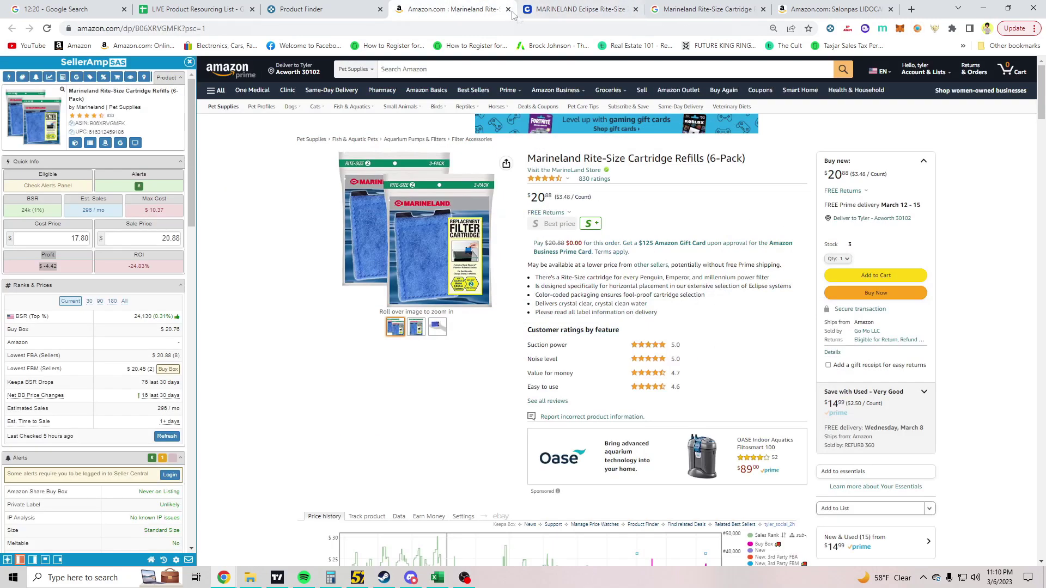
Close the Amazon, Chewy and Google tabs for the Marineland refills.
{"action": "left_click", "coordinate": [507, 9]}
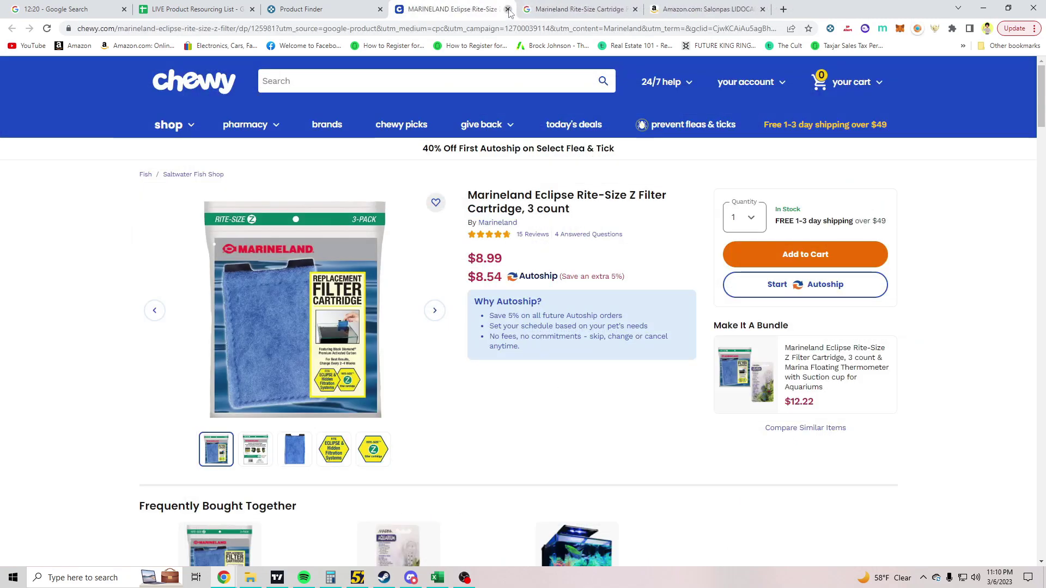
{"action": "left_click", "coordinate": [508, 9]}
{"action": "left_click", "coordinate": [508, 9]}
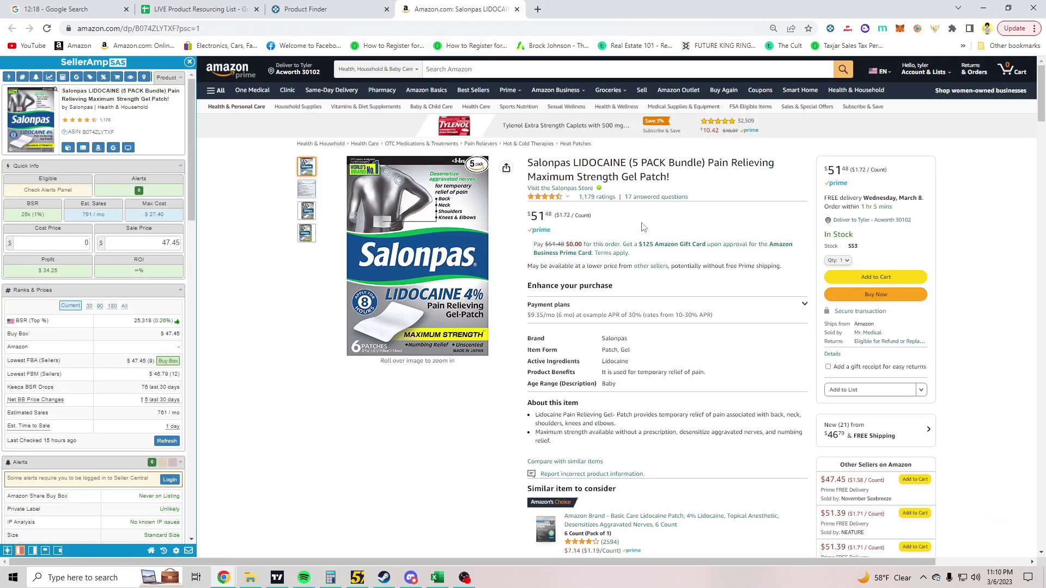
Examine the Salonpas LIDOCAINE 5-pack listing's details, price history chart and SellerAmp seller offers.
{"action": "scroll", "coordinate": [653, 250], "scroll_direction": "down", "scroll_amount": 5}
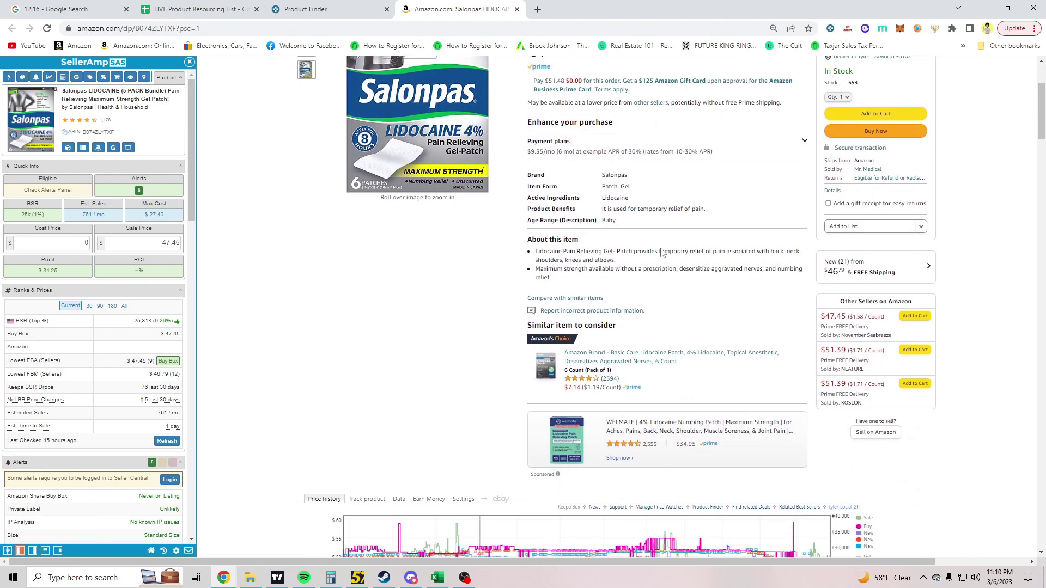
{"action": "scroll", "coordinate": [670, 283], "scroll_direction": "up", "scroll_amount": 4}
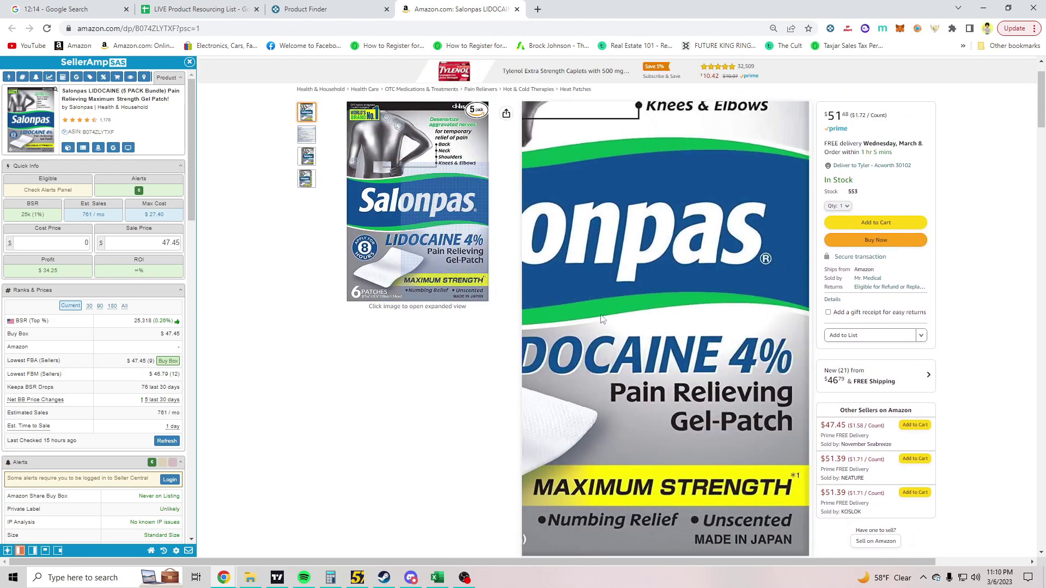
{"action": "scroll", "coordinate": [694, 258], "scroll_direction": "down", "scroll_amount": 3}
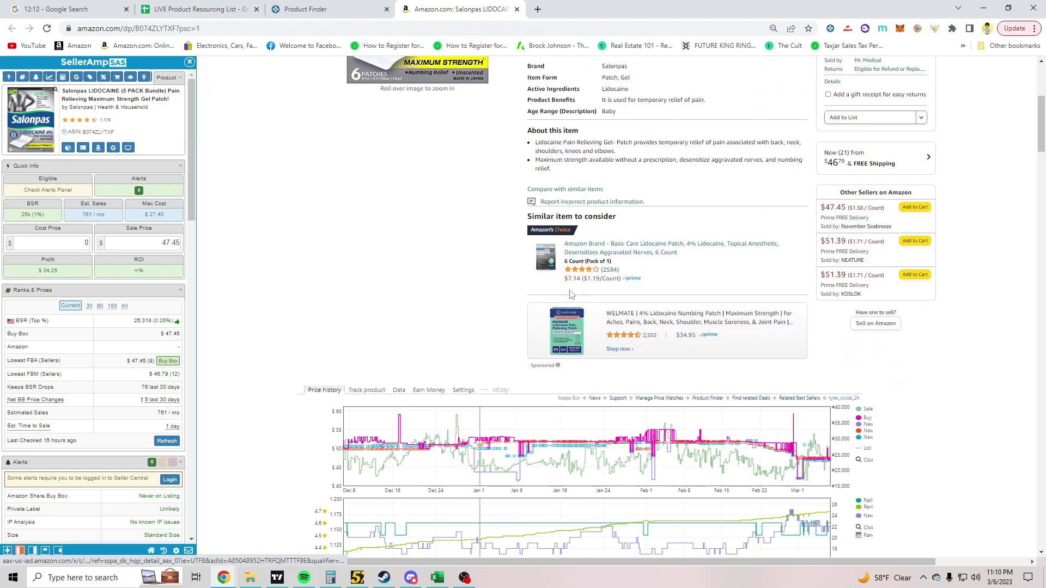
{"action": "scroll", "coordinate": [218, 294], "scroll_direction": "up", "scroll_amount": 1}
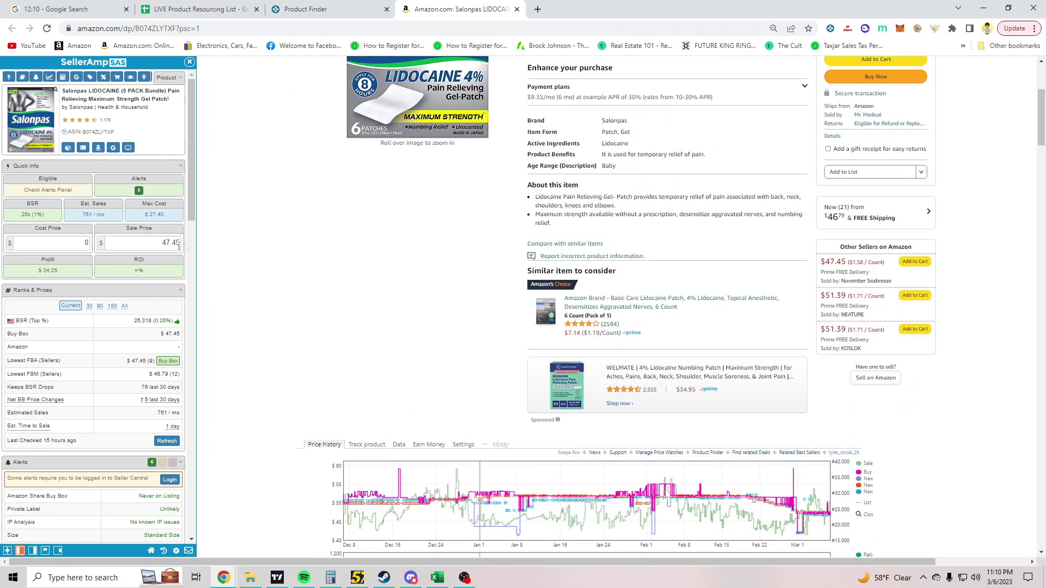
{"action": "scroll", "coordinate": [158, 256], "scroll_direction": "down", "scroll_amount": 10}
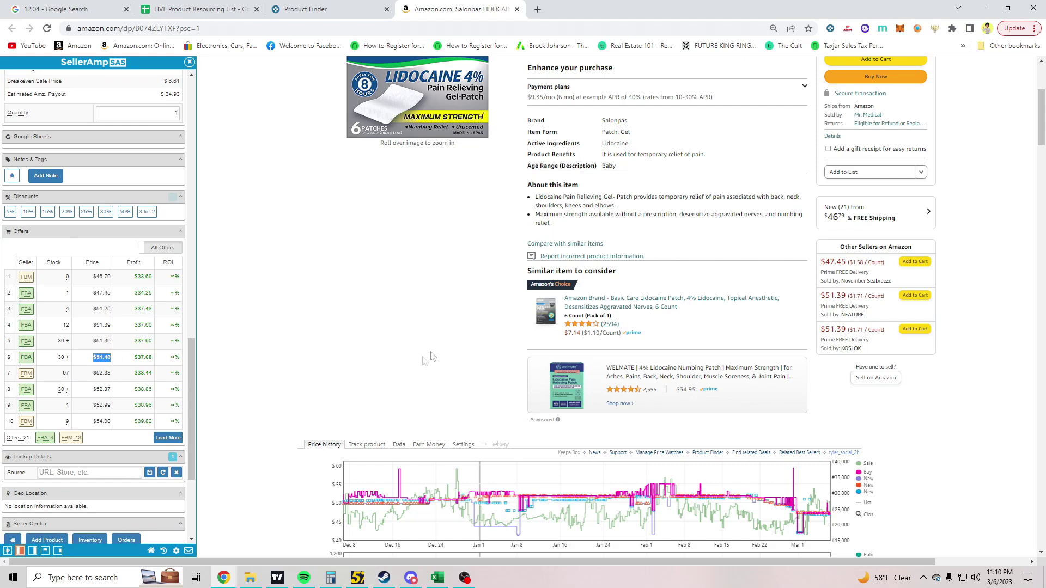
{"action": "scroll", "coordinate": [430, 356], "scroll_direction": "up", "scroll_amount": 6}
{"action": "scroll", "coordinate": [599, 382], "scroll_direction": "down", "scroll_amount": 8}
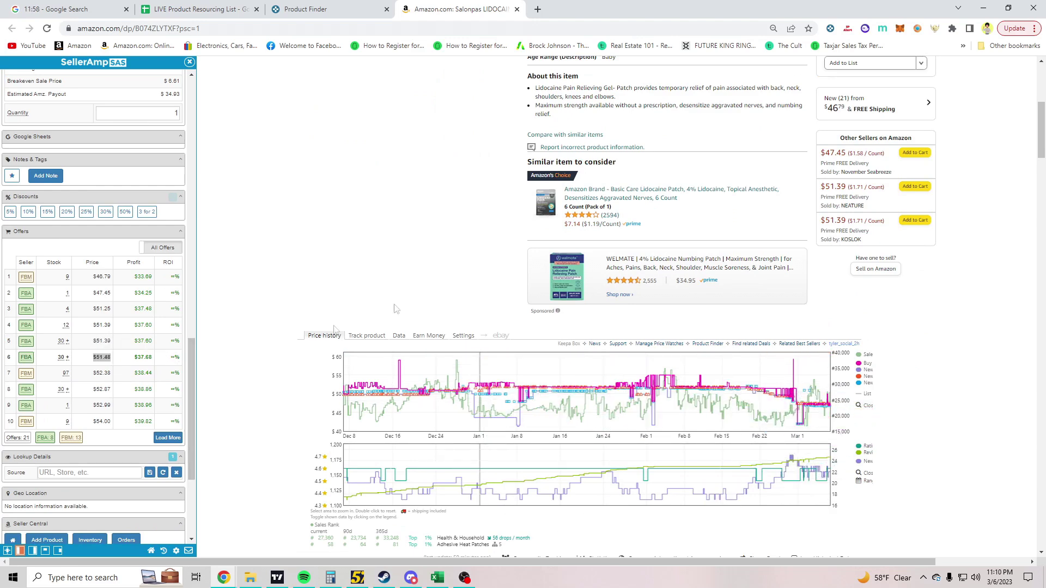
{"action": "scroll", "coordinate": [691, 213], "scroll_direction": "up", "scroll_amount": 6}
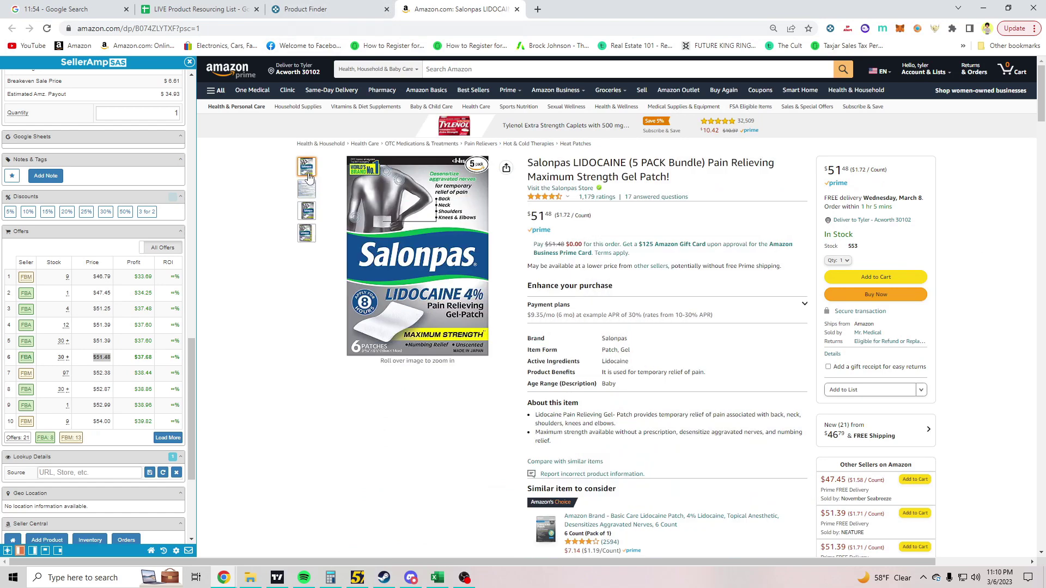
Examine the Salonpas 5-pack's product images, product details, customer questions and reviews to determine the number of boxes and patches.
{"action": "mouse_move", "coordinate": [308, 210]}
{"action": "mouse_move", "coordinate": [308, 239]}
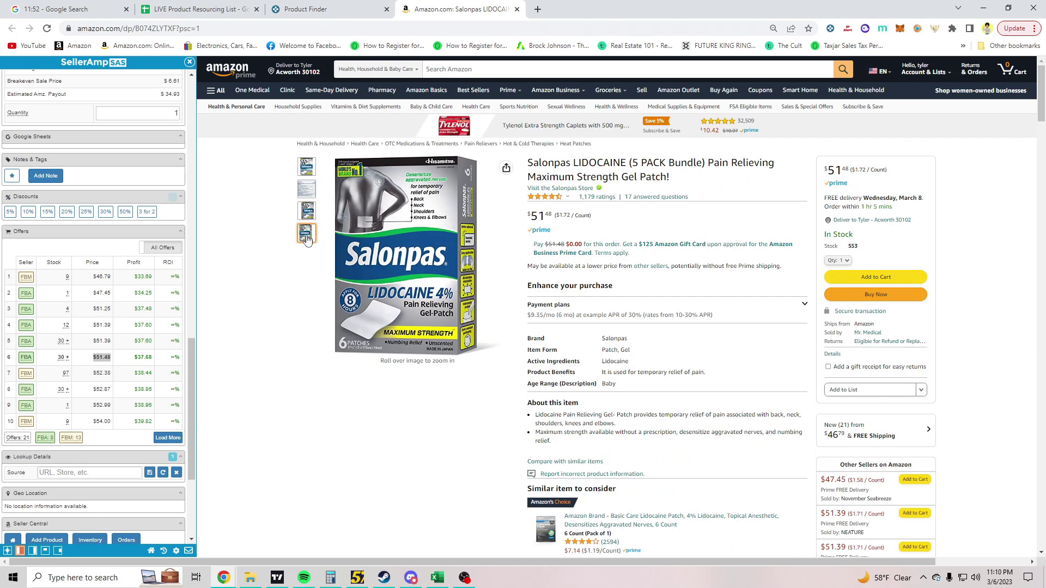
{"action": "mouse_move", "coordinate": [316, 176]}
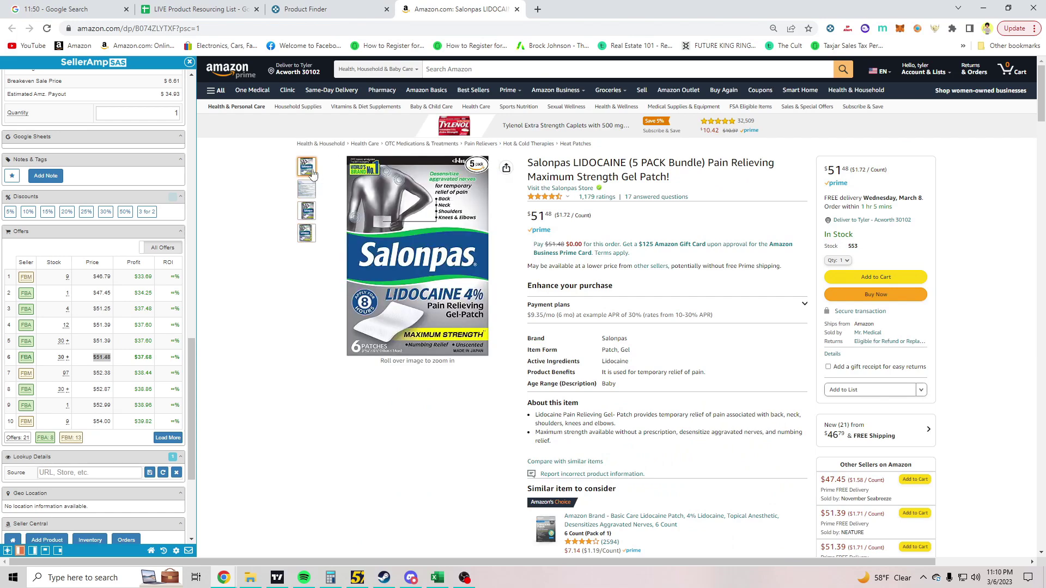
{"action": "mouse_move", "coordinate": [464, 181]}
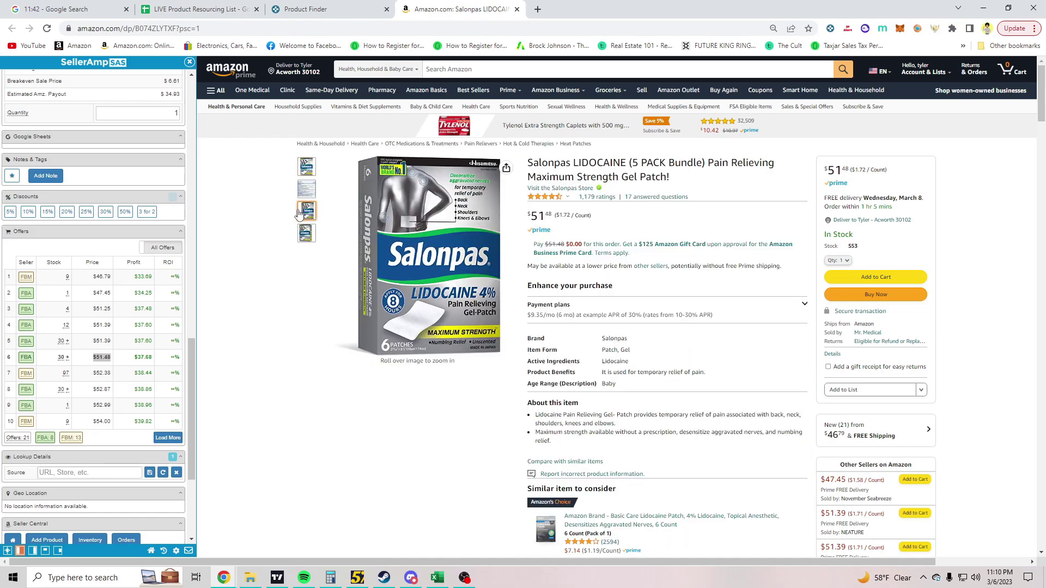
{"action": "scroll", "coordinate": [291, 222], "scroll_direction": "down", "scroll_amount": 10}
{"action": "scroll", "coordinate": [294, 223], "scroll_direction": "down", "scroll_amount": 15}
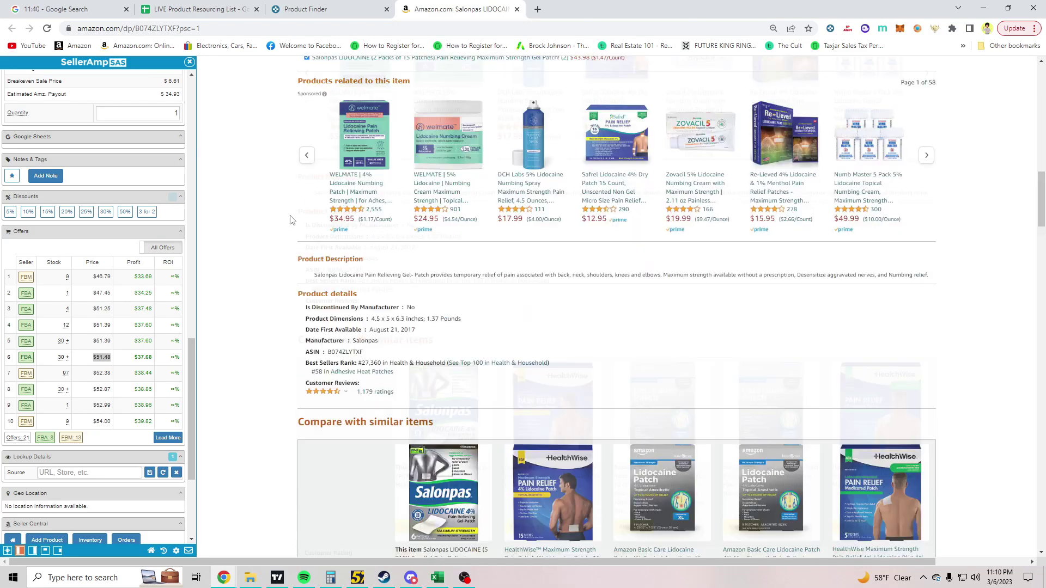
{"action": "scroll", "coordinate": [301, 224], "scroll_direction": "down", "scroll_amount": 10}
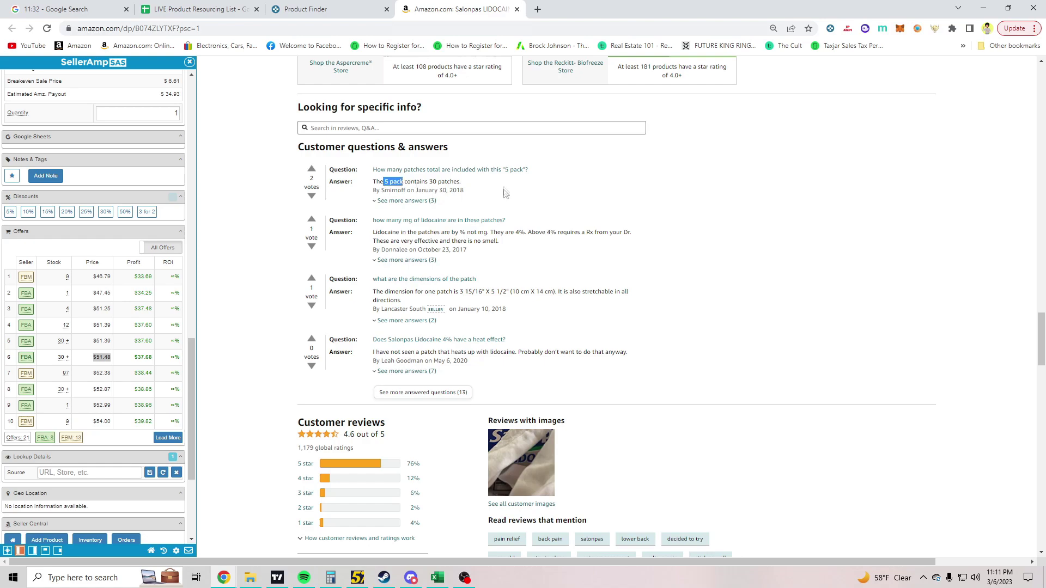
{"action": "scroll", "coordinate": [587, 244], "scroll_direction": "down", "scroll_amount": 3}
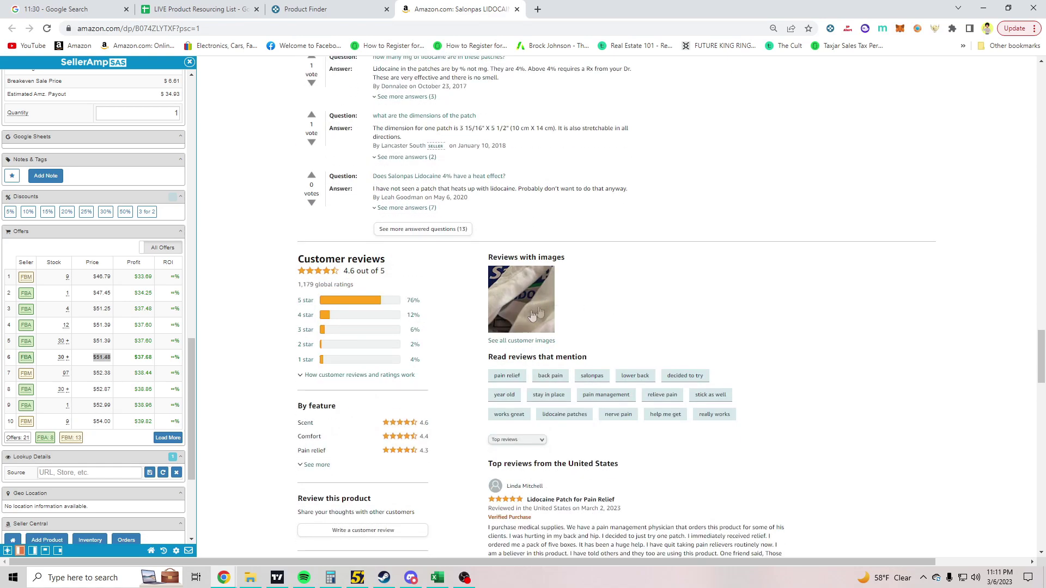
{"action": "scroll", "coordinate": [534, 315], "scroll_direction": "down", "scroll_amount": 6}
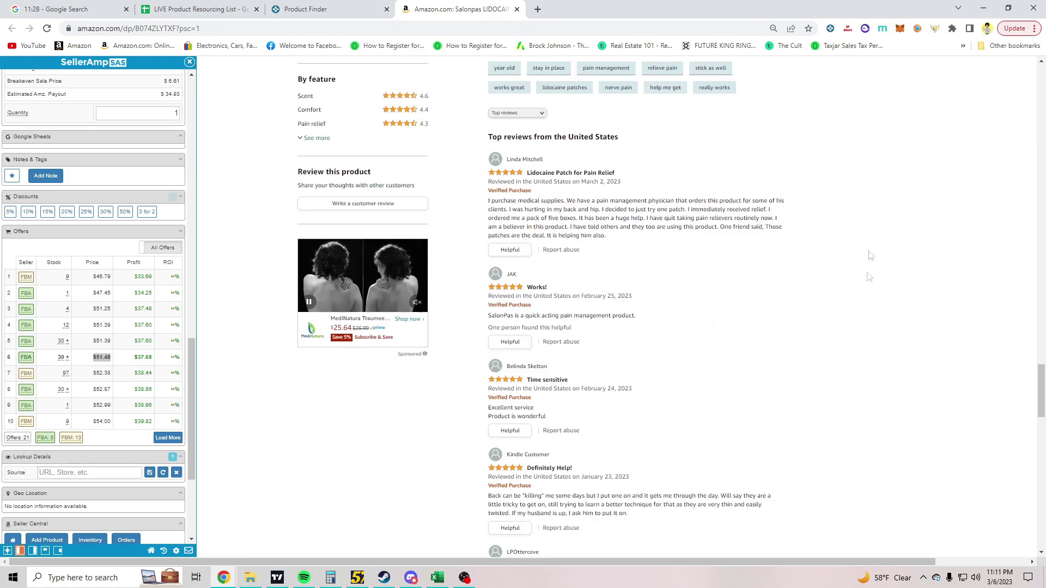
{"action": "scroll", "coordinate": [870, 256], "scroll_direction": "up", "scroll_amount": 20}
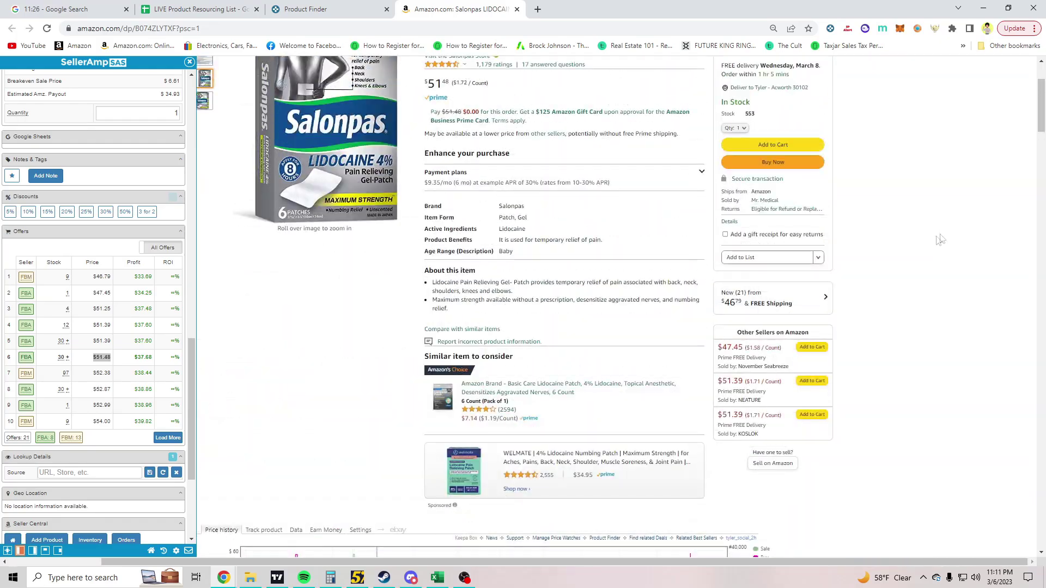
{"action": "scroll", "coordinate": [940, 240], "scroll_direction": "up", "scroll_amount": 3}
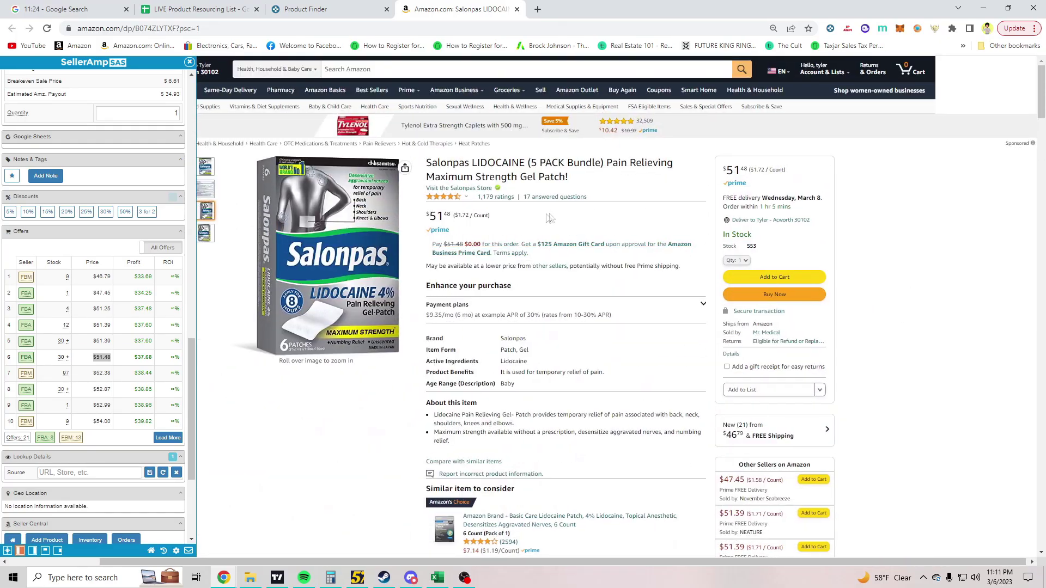
{"action": "scroll", "coordinate": [327, 229], "scroll_direction": "left", "scroll_amount": 3}
{"action": "scroll", "coordinate": [110, 215], "scroll_direction": "up", "scroll_amount": 15}
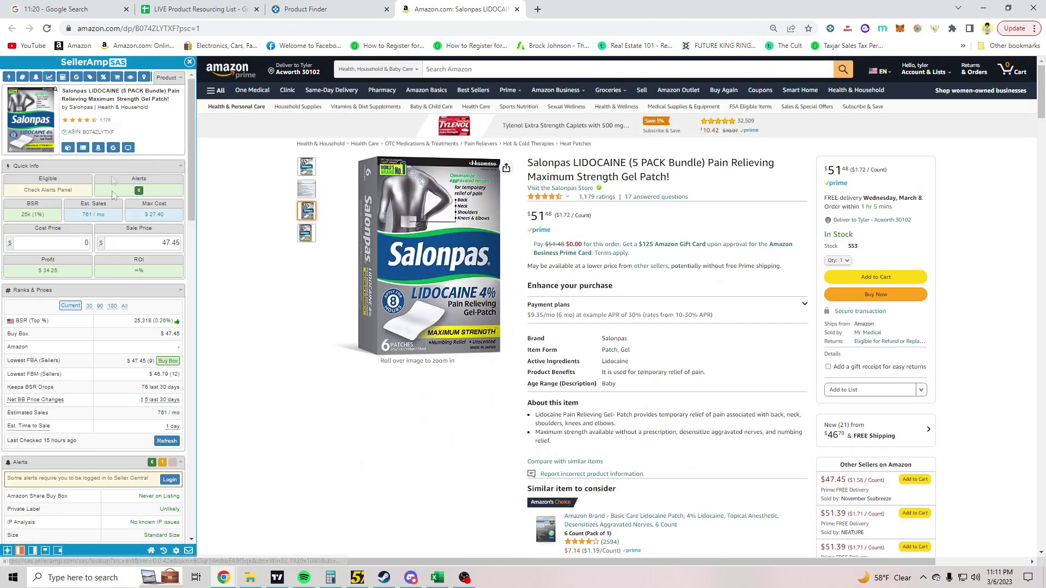
Search Google for the Salonpas listing title and open Walmart's Salonpas Lidocaine Gel-Patch, 6 ct listing to check its price.
{"action": "left_click", "coordinate": [113, 148]}
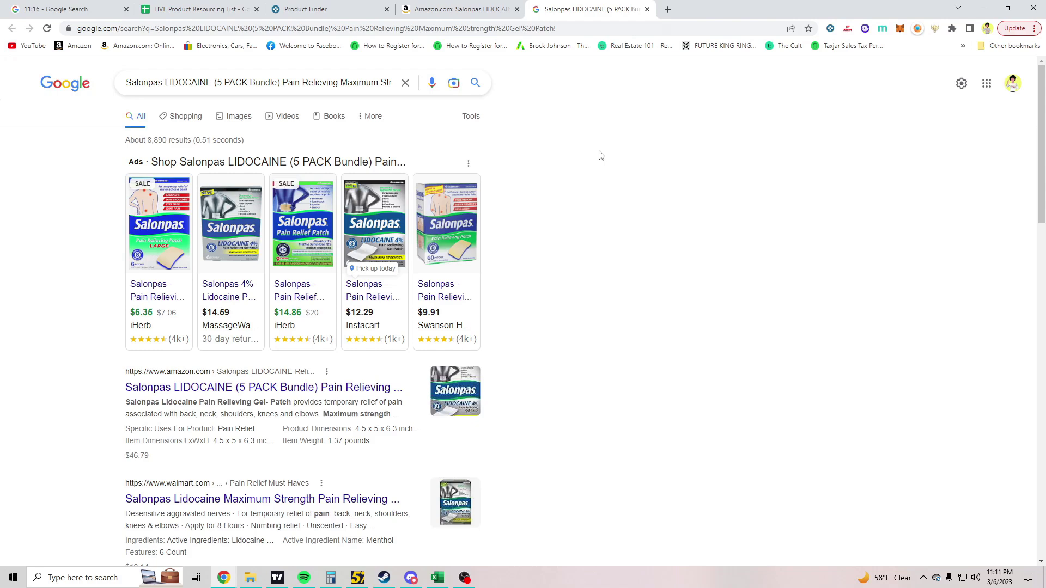
{"action": "left_click", "coordinate": [460, 9]}
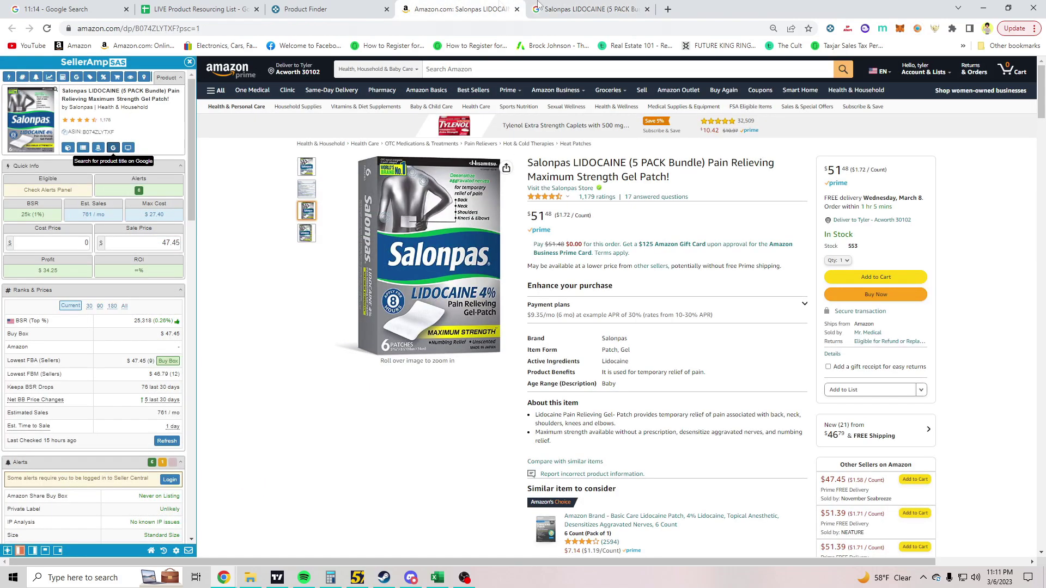
{"action": "left_click", "coordinate": [582, 7]}
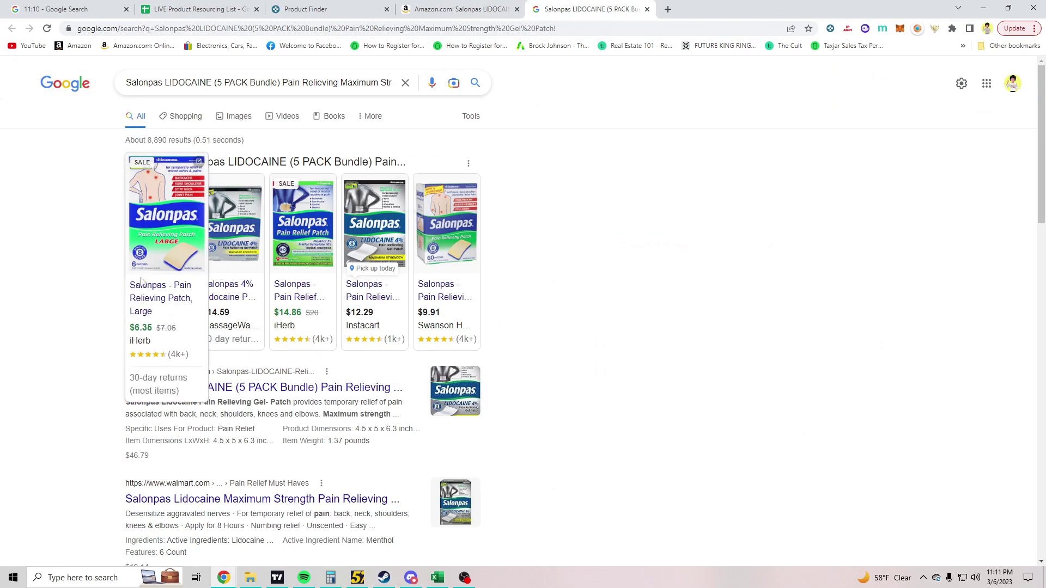
{"action": "scroll", "coordinate": [39, 275], "scroll_direction": "down", "scroll_amount": 3}
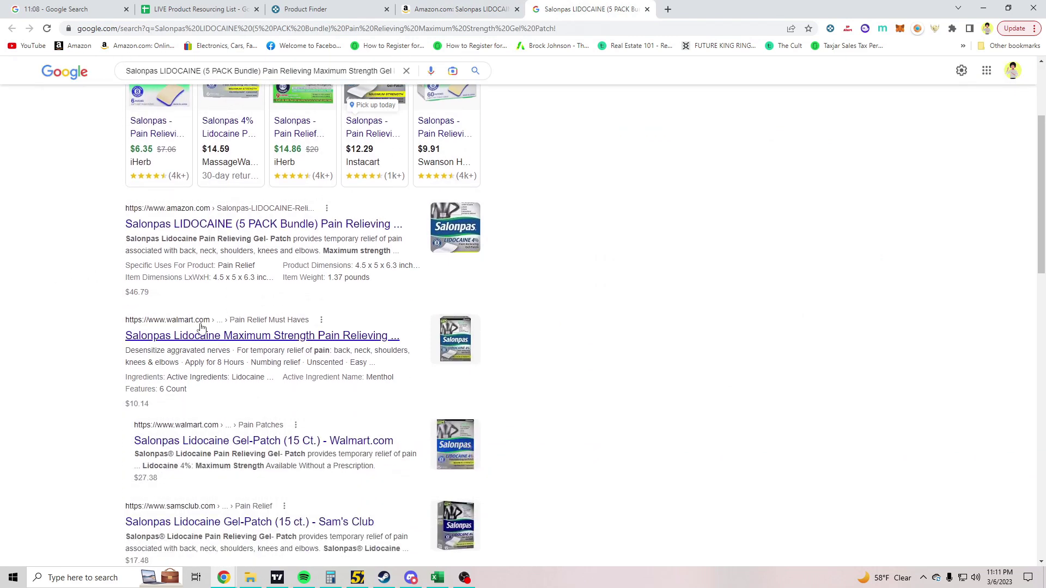
{"action": "left_click", "coordinate": [240, 342]}
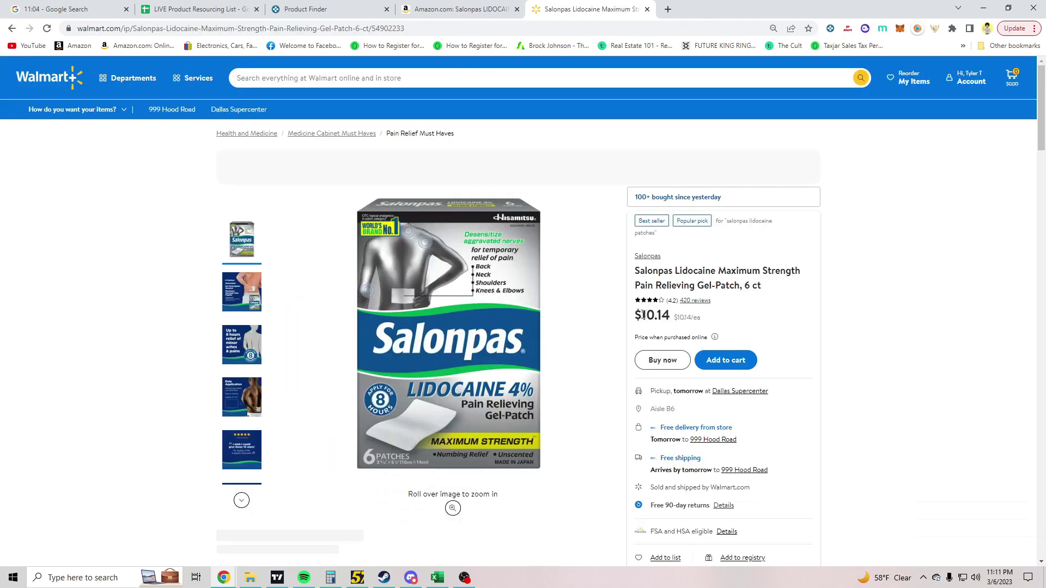
{"action": "left_click_drag", "start_coordinate": [642, 318], "coordinate": [675, 325]}
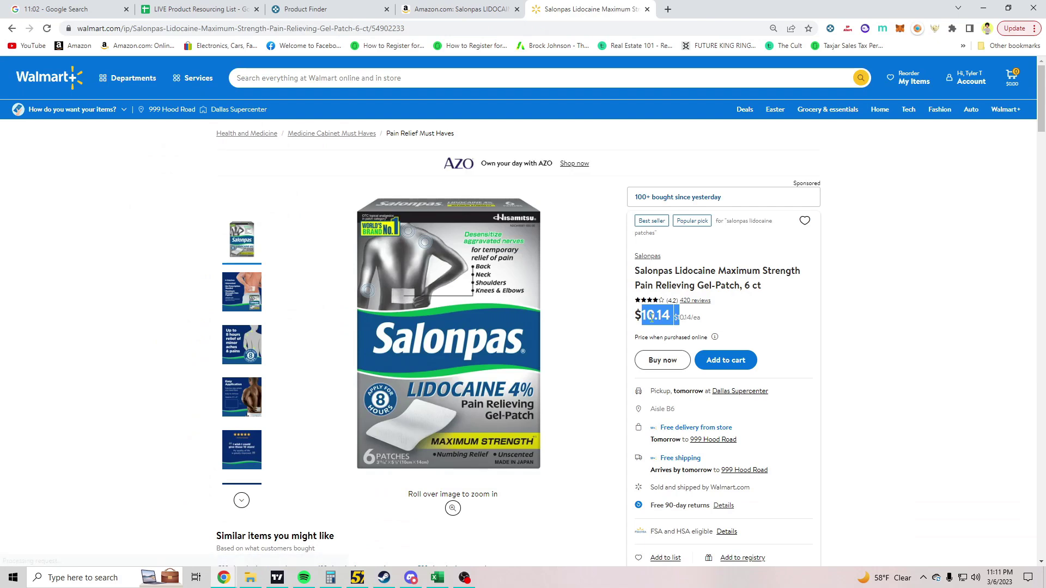
Set the cost price of the Salonpas 5-pack to 50 in SellerAmp.
{"action": "left_click", "coordinate": [437, 8]}
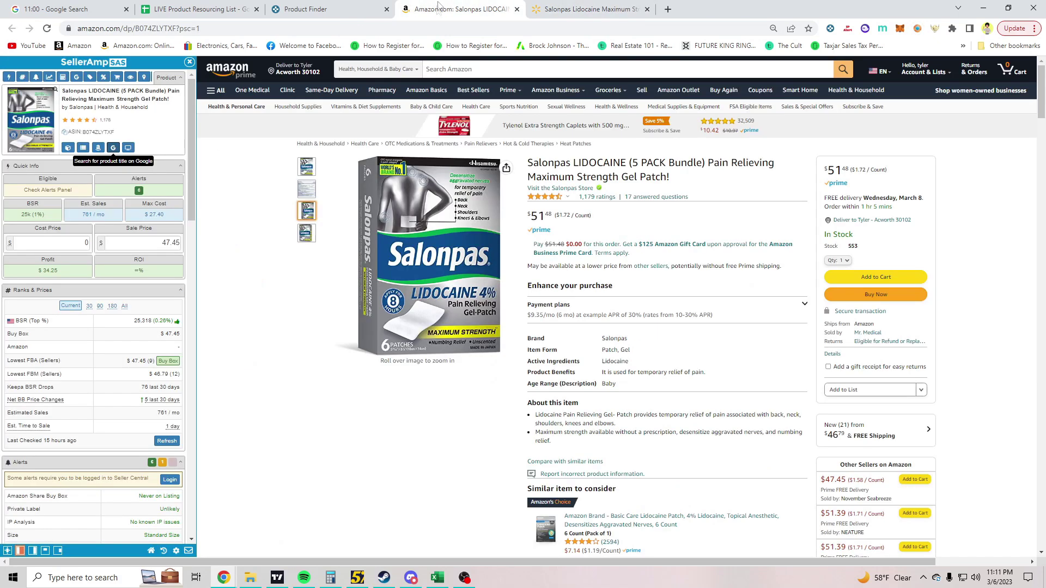
{"action": "left_click", "coordinate": [85, 238]}
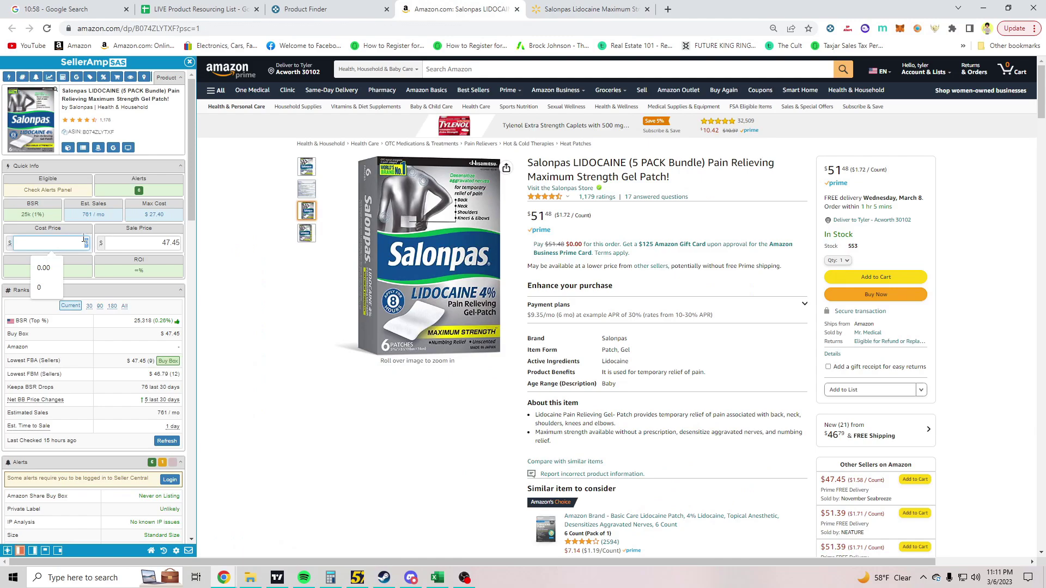
{"action": "type", "text": "50"}
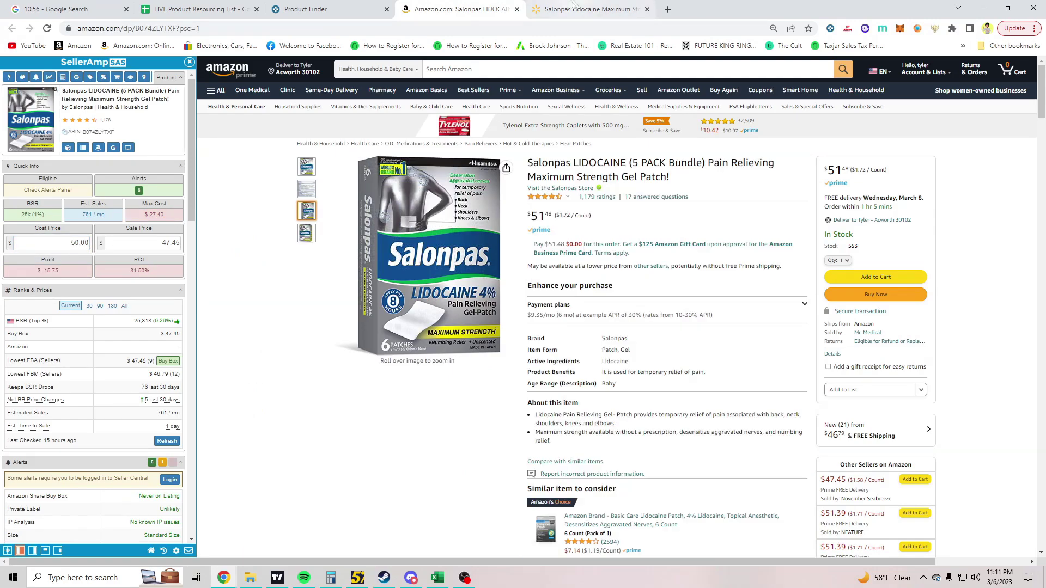
Recheck the Walmart Salonpas listing and close the Walmart and Amazon tabs for this product.
{"action": "left_click", "coordinate": [591, 9]}
{"action": "scroll", "coordinate": [722, 248], "scroll_direction": "down", "scroll_amount": 2}
{"action": "scroll", "coordinate": [722, 248], "scroll_direction": "down", "scroll_amount": 3}
{"action": "scroll", "coordinate": [721, 234], "scroll_direction": "up", "scroll_amount": 5}
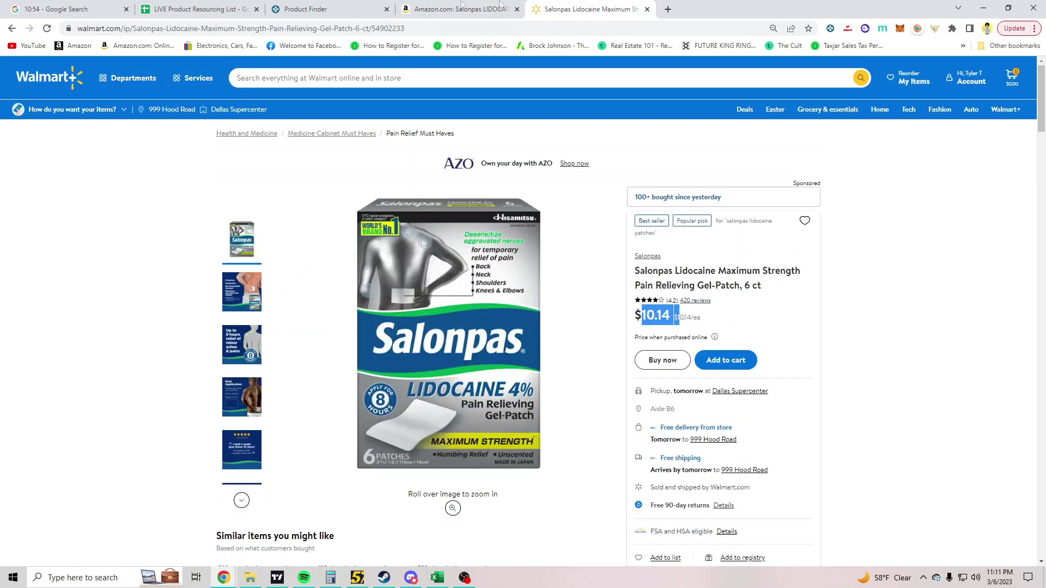
{"action": "left_click", "coordinate": [472, 11]}
{"action": "middle_click", "coordinate": [549, 5]}
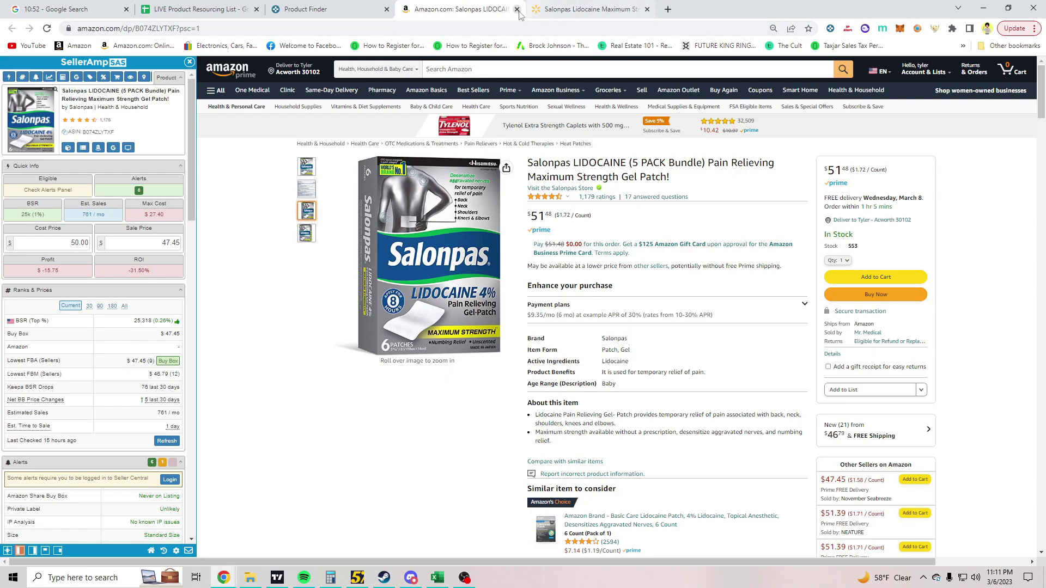
{"action": "left_click", "coordinate": [517, 8]}
Open the Amazon listings for Carnivora Vegi-Caps, Starbucks Decaf K-Cup pods and Vaseline Lip Therapy in new tabs from Keepa's Product Finder.
{"action": "scroll", "coordinate": [153, 355], "scroll_direction": "down", "scroll_amount": 1}
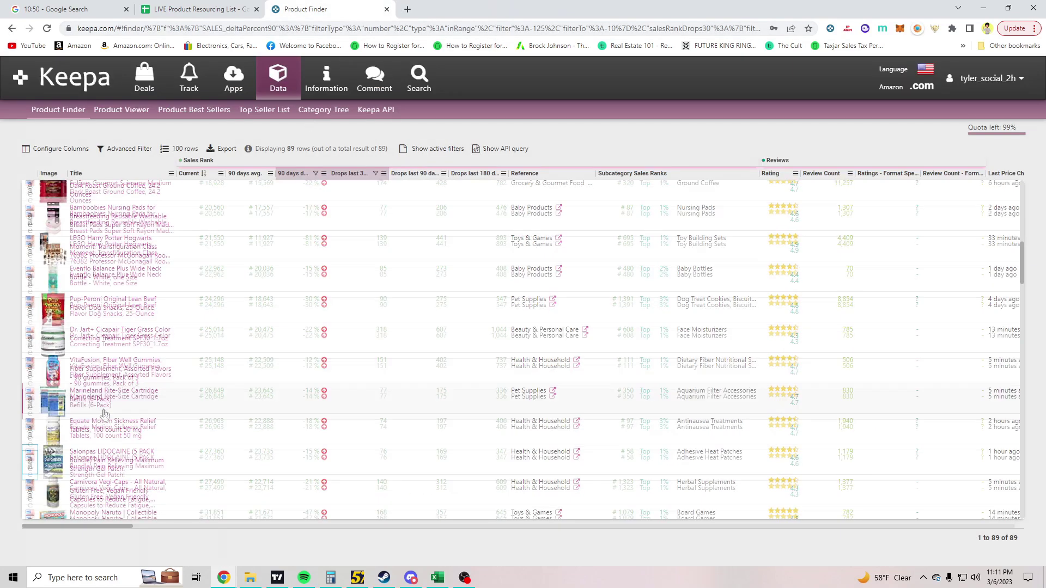
{"action": "mouse_move", "coordinate": [55, 446]}
{"action": "middle_click", "coordinate": [30, 445]}
{"action": "scroll", "coordinate": [81, 476], "scroll_direction": "down", "scroll_amount": 1}
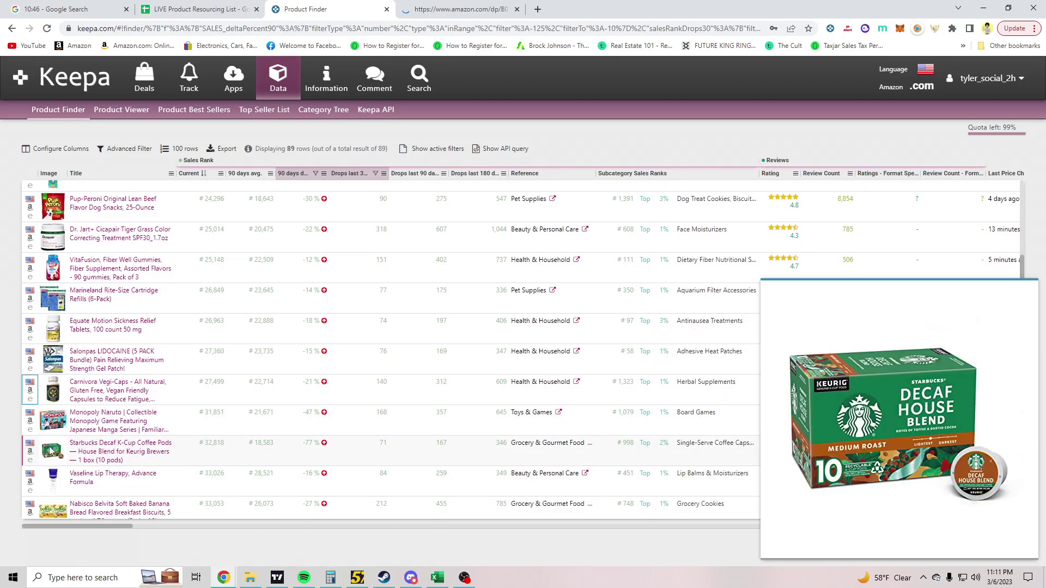
{"action": "middle_click", "coordinate": [30, 451]}
{"action": "scroll", "coordinate": [50, 441], "scroll_direction": "down", "scroll_amount": 1}
{"action": "mouse_move", "coordinate": [51, 428]}
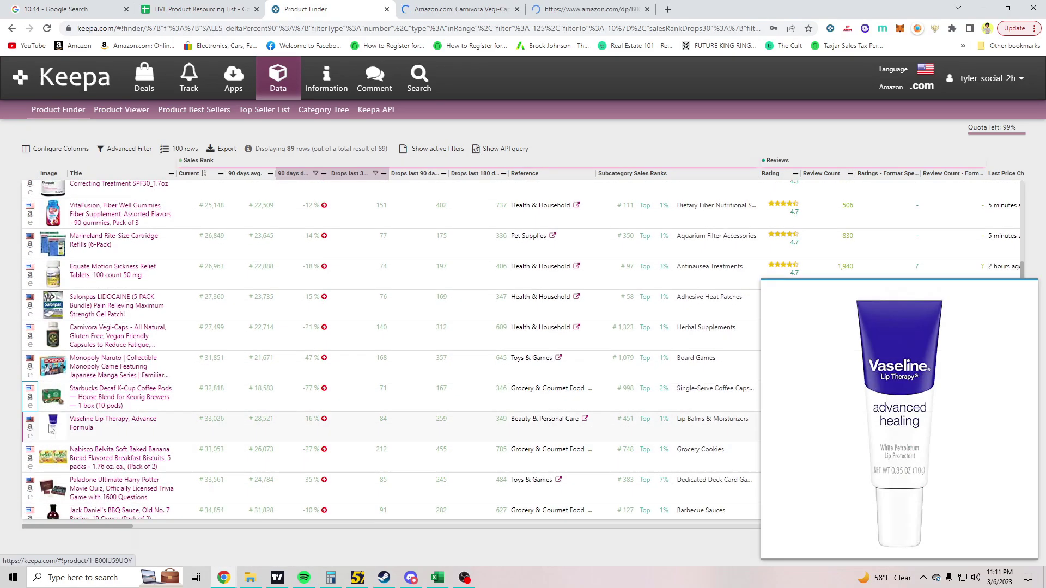
{"action": "middle_click", "coordinate": [30, 427]}
Open the Amazon listings for Nabisco Belvita biscuits, Jack Daniel's BBQ Sauce and Serious Skincare Insta-Tox serum in new tabs.
{"action": "scroll", "coordinate": [30, 427], "scroll_direction": "down", "scroll_amount": 1}
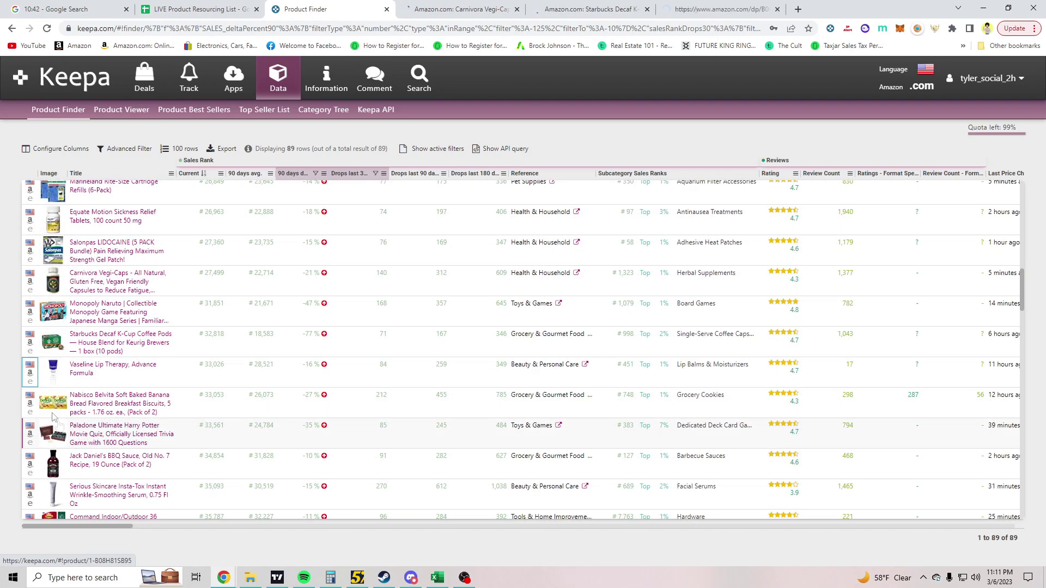
{"action": "mouse_move", "coordinate": [51, 406]}
{"action": "middle_click", "coordinate": [31, 408]}
{"action": "scroll", "coordinate": [31, 408], "scroll_direction": "down", "scroll_amount": 1}
{"action": "mouse_move", "coordinate": [54, 385]}
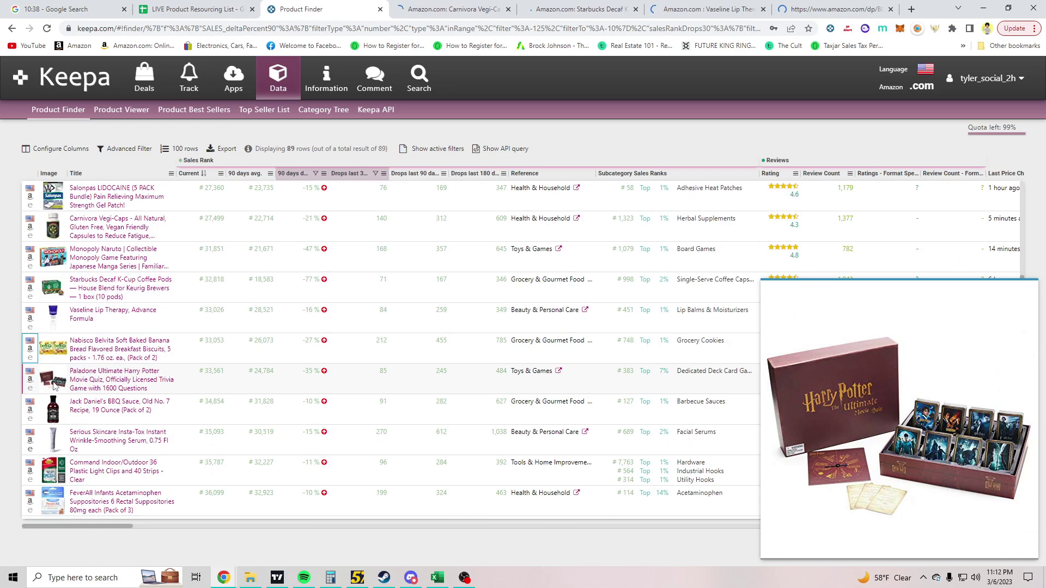
{"action": "middle_click", "coordinate": [31, 412]}
{"action": "mouse_move", "coordinate": [56, 444]}
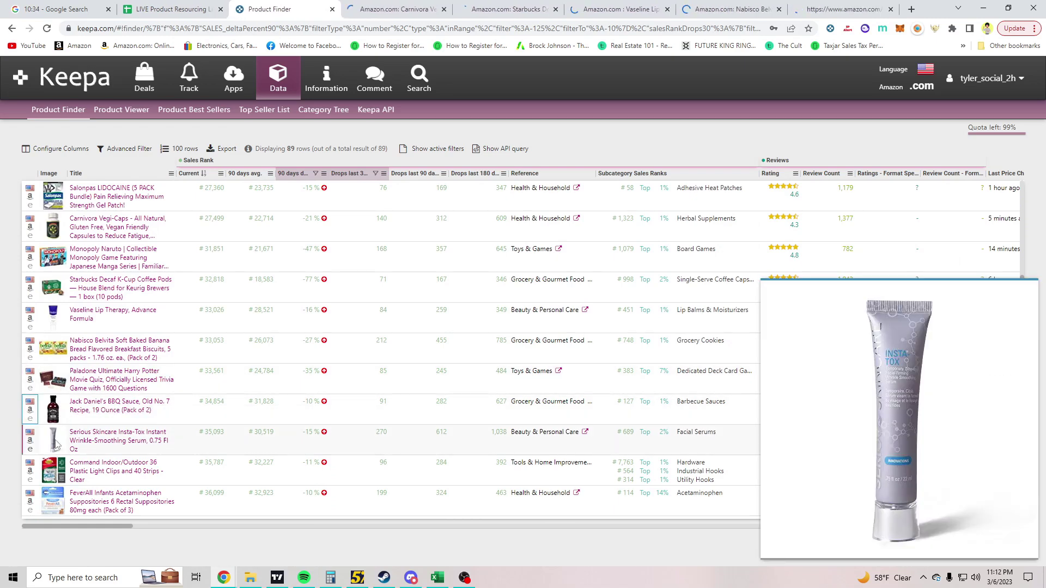
{"action": "middle_click", "coordinate": [30, 440]}
Open the Amazon listings for Command light clips, FeverAll Infants suppositories and Royal Canin X-Small dog food in new tabs.
{"action": "scroll", "coordinate": [31, 440], "scroll_direction": "down", "scroll_amount": 1}
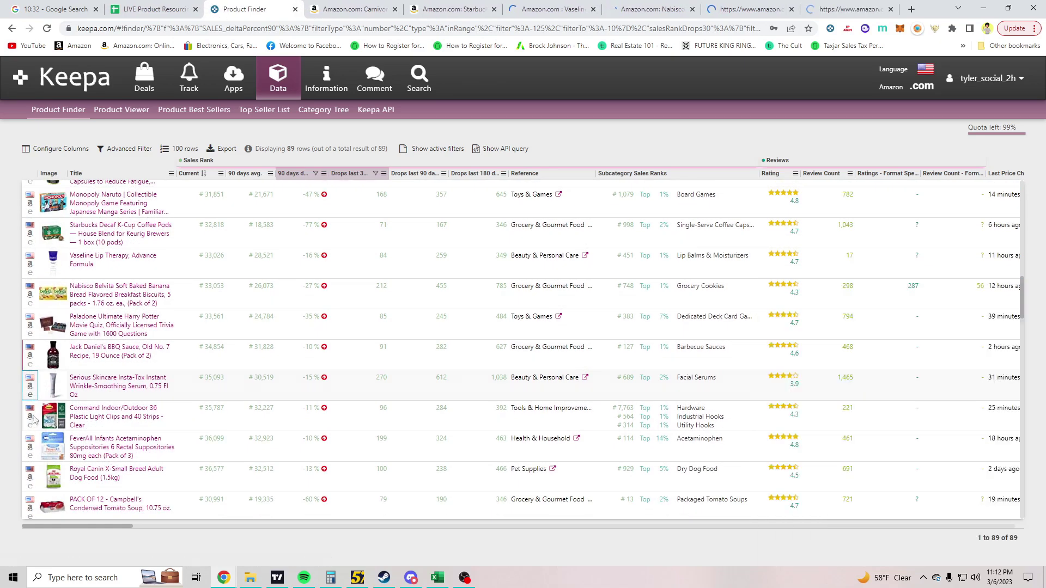
{"action": "middle_click", "coordinate": [30, 446]}
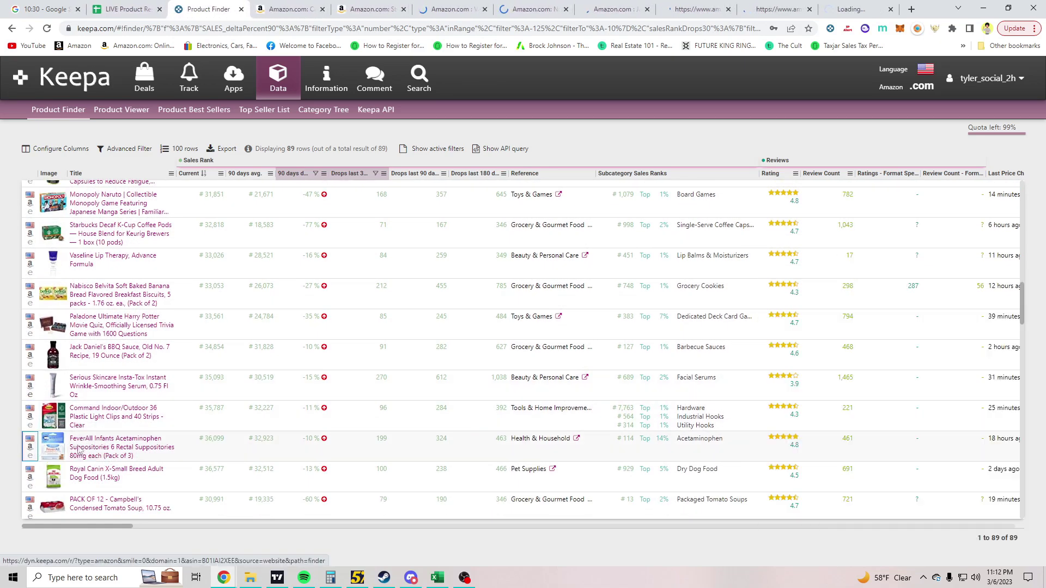
{"action": "scroll", "coordinate": [51, 425], "scroll_direction": "down", "scroll_amount": 1}
{"action": "mouse_move", "coordinate": [50, 425]}
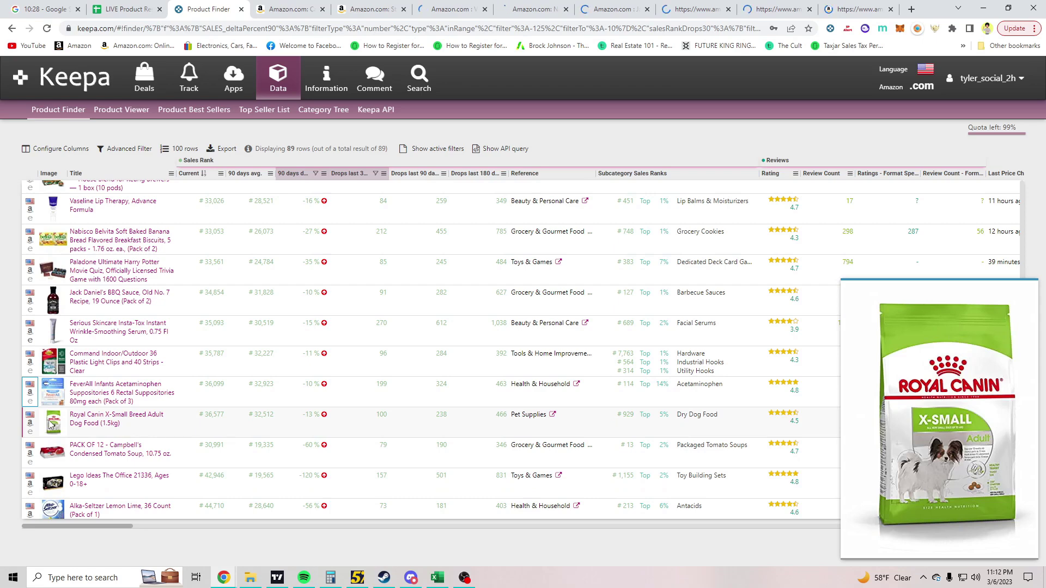
{"action": "middle_click", "coordinate": [31, 423]}
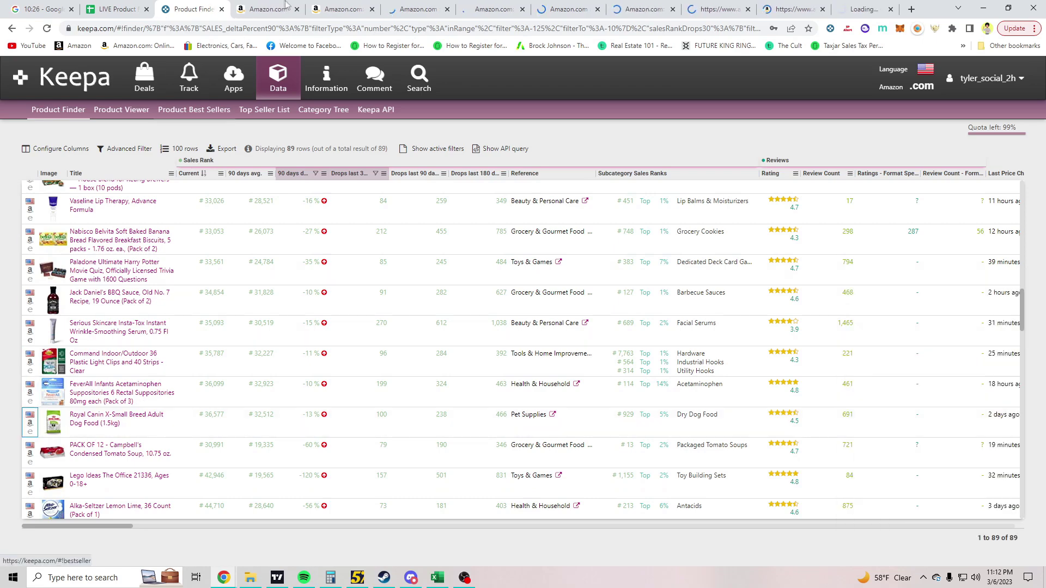
Examine the Carnivora Vegi-Caps images and seller offers, and apply the 42.79 offer as the sale price in SellerAmp.
{"action": "left_click", "coordinate": [276, 16]}
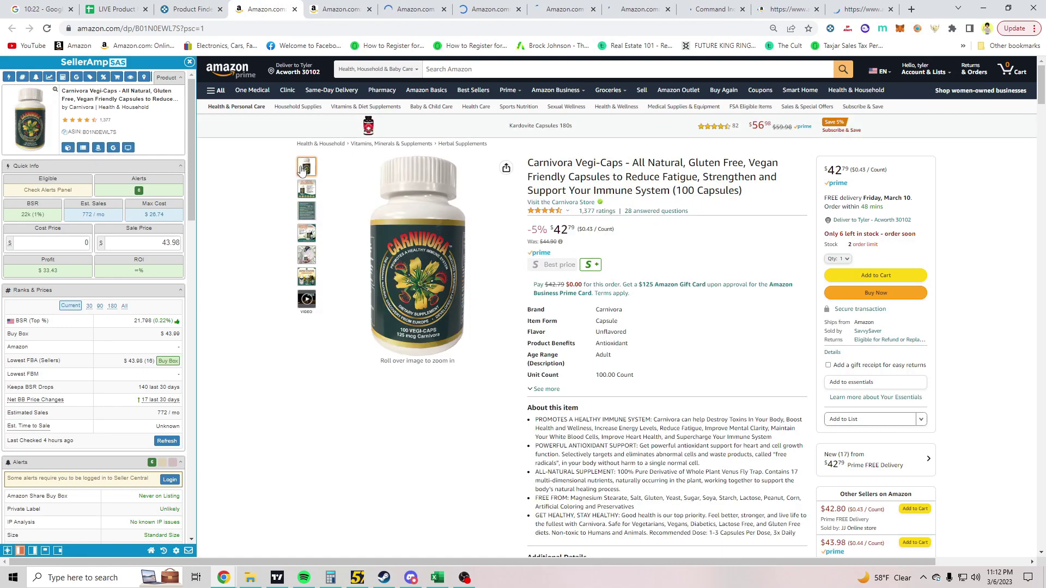
{"action": "mouse_move", "coordinate": [300, 191]}
{"action": "mouse_move", "coordinate": [300, 220]}
{"action": "scroll", "coordinate": [164, 272], "scroll_direction": "down", "scroll_amount": 15}
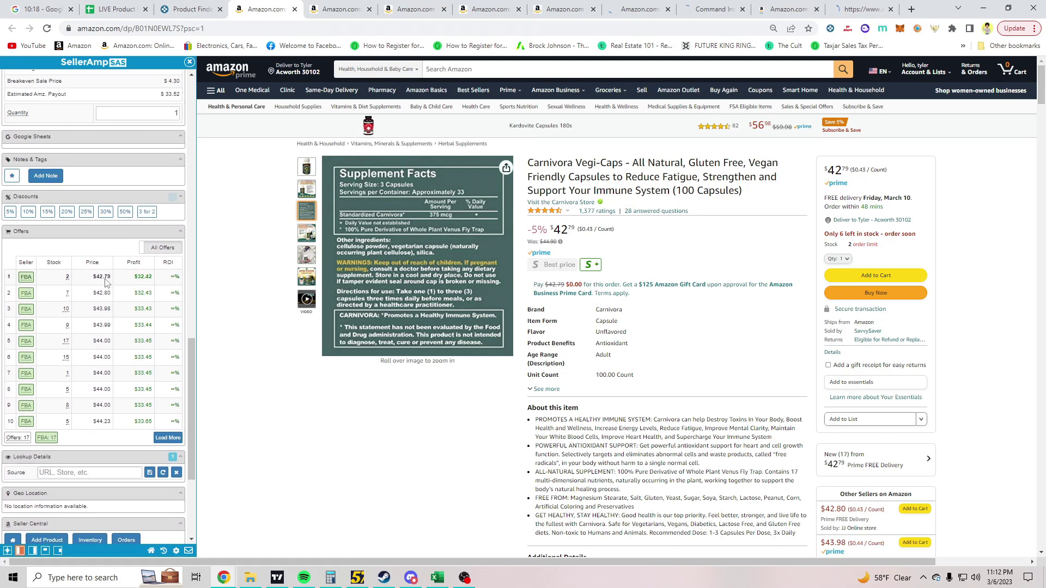
{"action": "scroll", "coordinate": [177, 315], "scroll_direction": "up", "scroll_amount": 12}
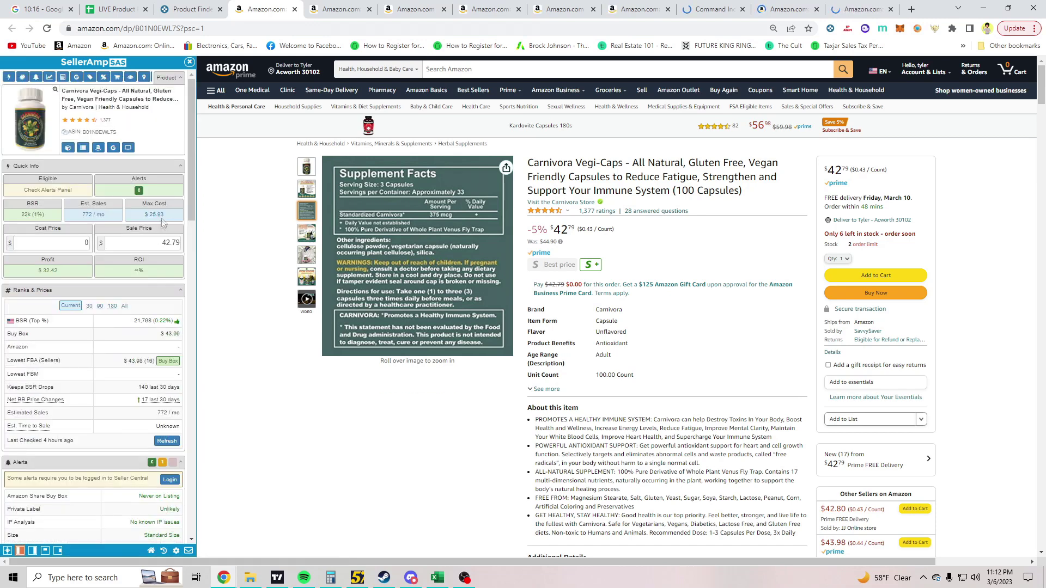
{"action": "left_click", "coordinate": [304, 170]}
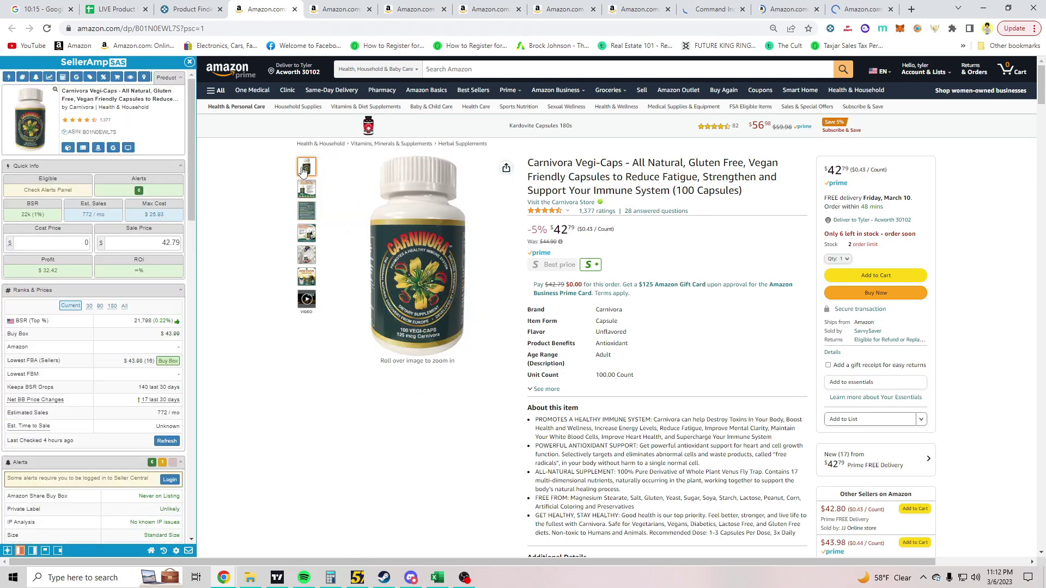
Search Google for the Carnivora Vegi-Caps title and compare the retailers' prices in the Shopping results.
{"action": "left_click", "coordinate": [113, 148]}
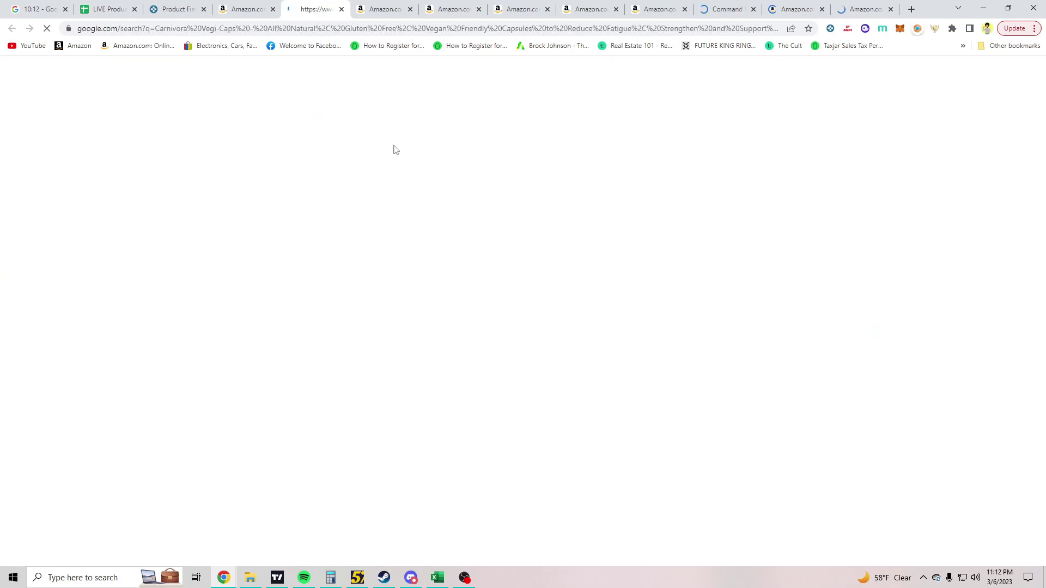
{"action": "left_click", "coordinate": [253, 9]}
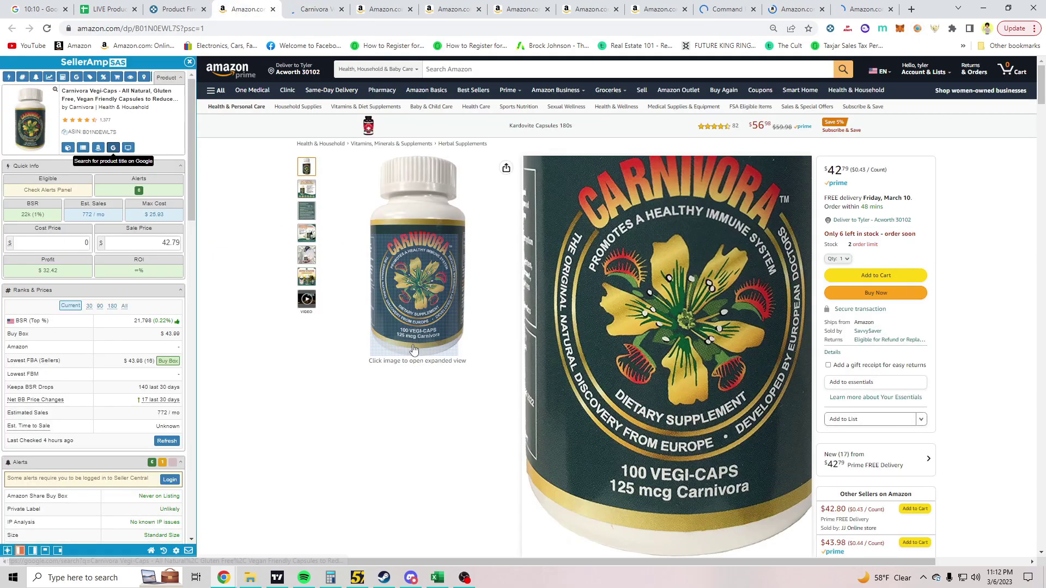
{"action": "left_click", "coordinate": [318, 10]}
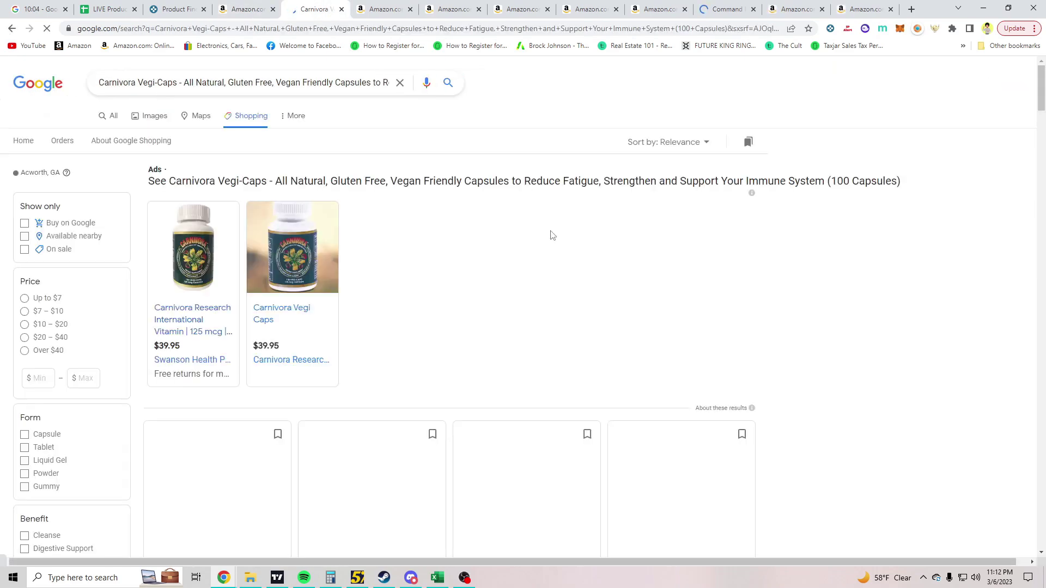
{"action": "scroll", "coordinate": [484, 252], "scroll_direction": "down", "scroll_amount": 4}
{"action": "scroll", "coordinate": [485, 252], "scroll_direction": "down", "scroll_amount": 2}
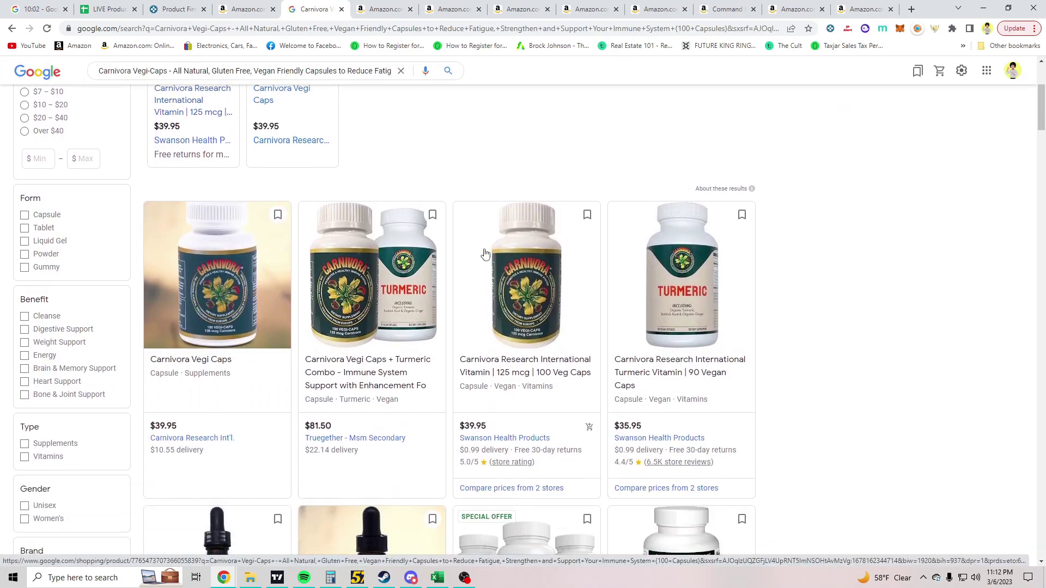
{"action": "scroll", "coordinate": [486, 254], "scroll_direction": "down", "scroll_amount": 3}
{"action": "scroll", "coordinate": [485, 254], "scroll_direction": "up", "scroll_amount": 3}
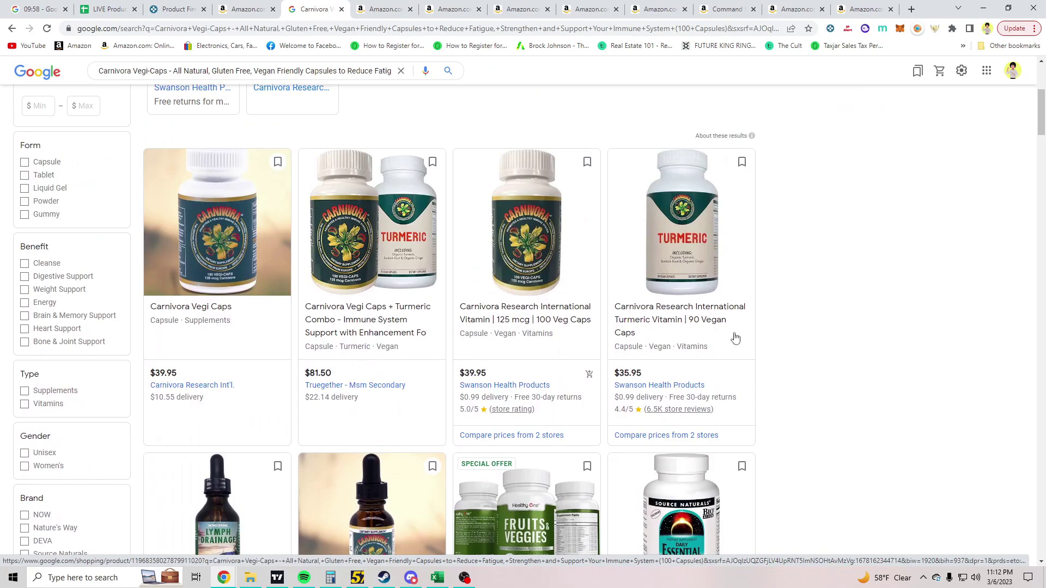
{"action": "scroll", "coordinate": [763, 330], "scroll_direction": "down", "scroll_amount": 12}
{"action": "scroll", "coordinate": [783, 322], "scroll_direction": "up", "scroll_amount": 8}
{"action": "scroll", "coordinate": [783, 322], "scroll_direction": "up", "scroll_amount": 5}
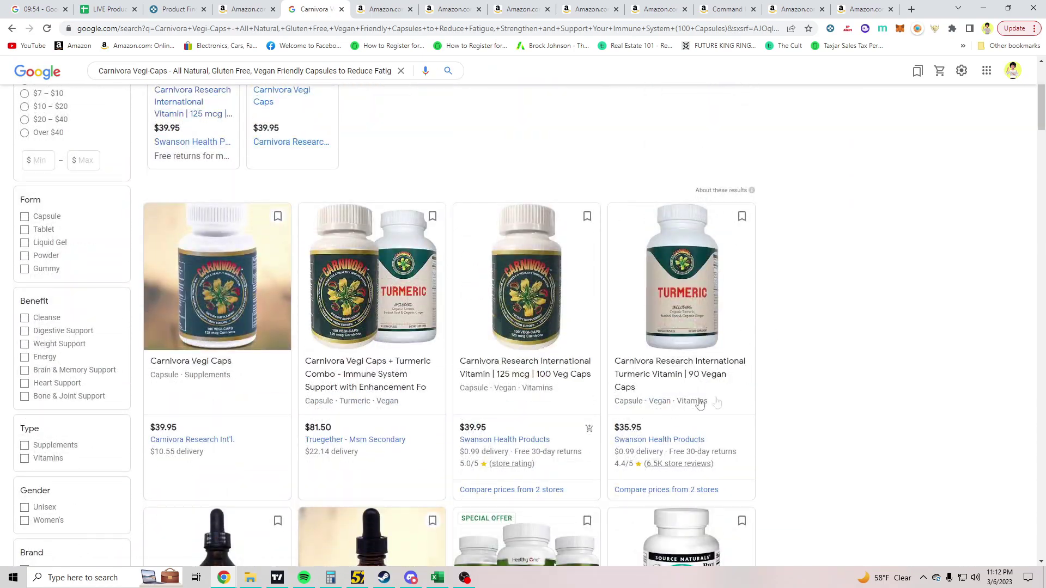
Set the Carnivora Vegi-Caps cost price to 35 in SellerAmp, and close the listing and its Google results.
{"action": "left_click", "coordinate": [228, 5]}
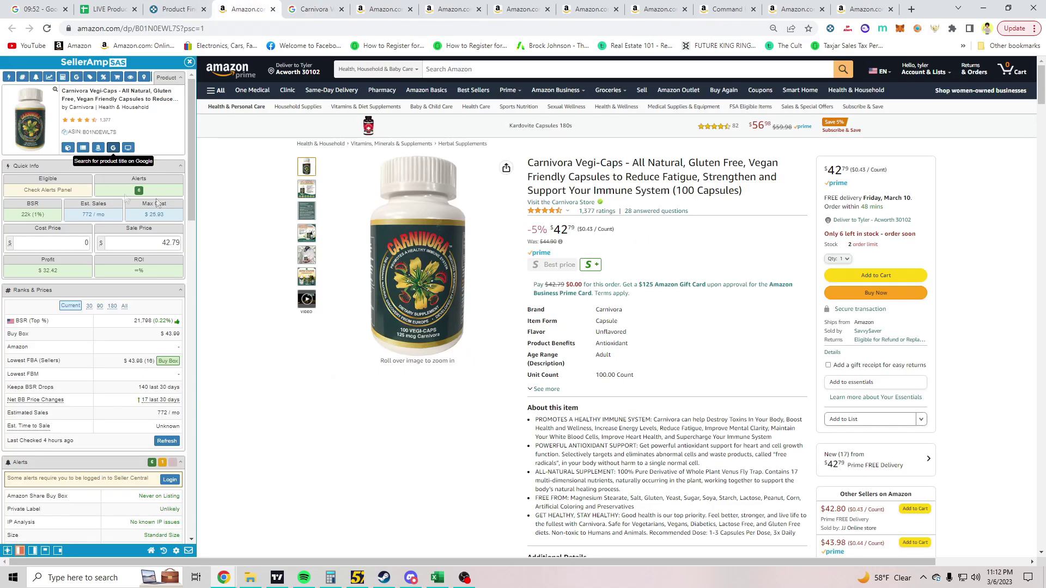
{"action": "left_click", "coordinate": [82, 247]}
{"action": "type", "text": "35"}
{"action": "key", "text": "Return"}
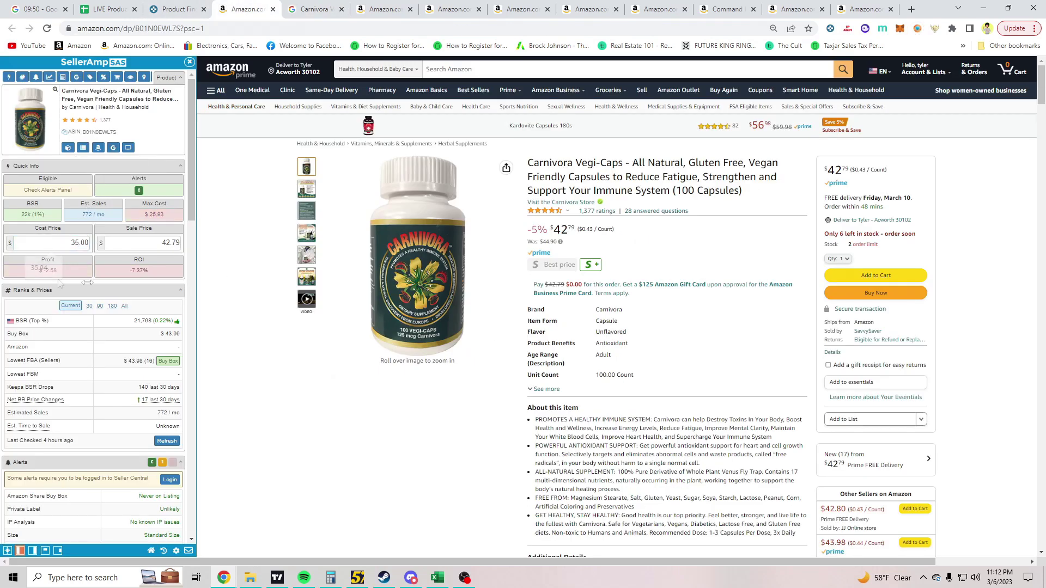
{"action": "left_click", "coordinate": [276, 9]}
{"action": "left_click", "coordinate": [276, 9]}
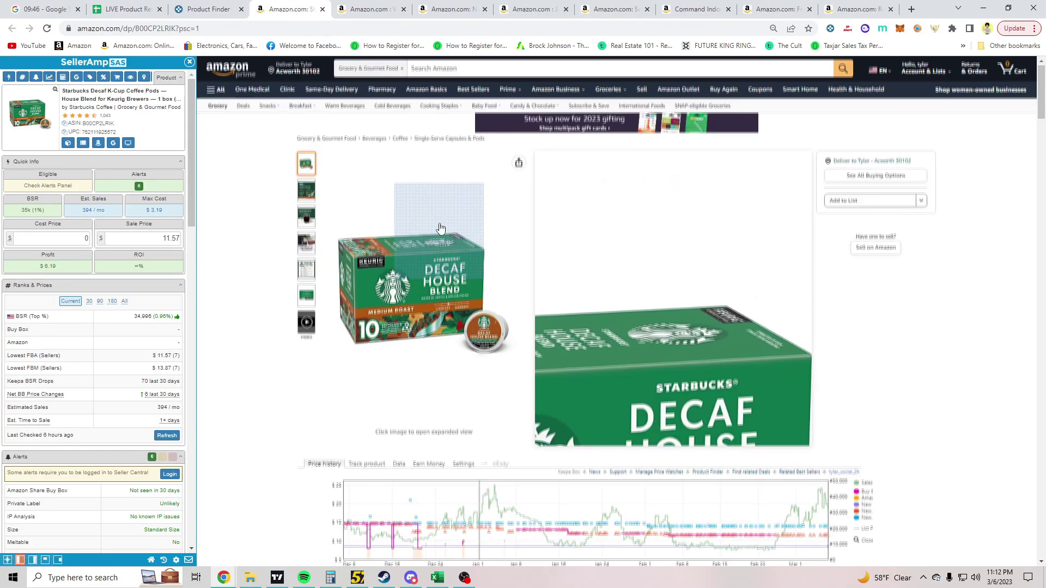
Examine the Starbucks Decaf K-Cup pods' Keepa price history and the seller offers in SellerAmp.
{"action": "scroll", "coordinate": [822, 322], "scroll_direction": "down", "scroll_amount": 4}
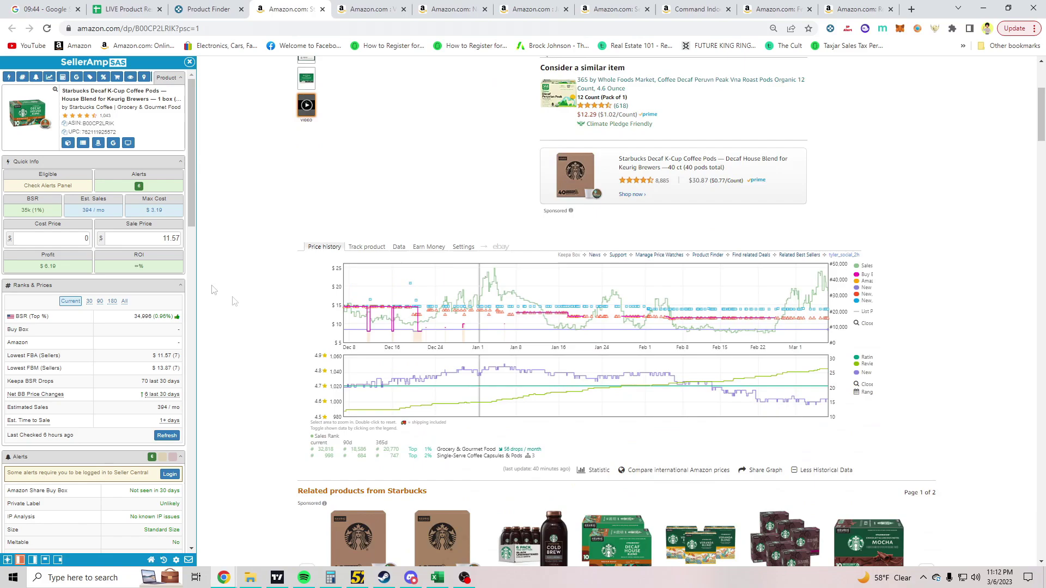
{"action": "scroll", "coordinate": [214, 289], "scroll_direction": "down", "scroll_amount": 4}
{"action": "scroll", "coordinate": [132, 322], "scroll_direction": "down", "scroll_amount": 12}
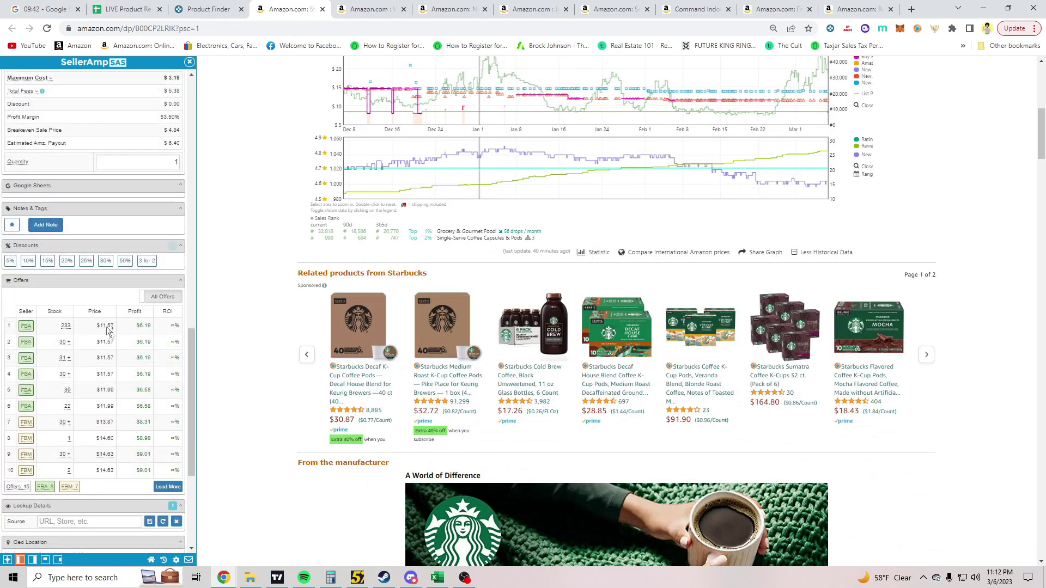
{"action": "scroll", "coordinate": [218, 322], "scroll_direction": "up", "scroll_amount": 4}
{"action": "scroll", "coordinate": [131, 272], "scroll_direction": "up", "scroll_amount": 12}
{"action": "scroll", "coordinate": [308, 245], "scroll_direction": "up", "scroll_amount": 4}
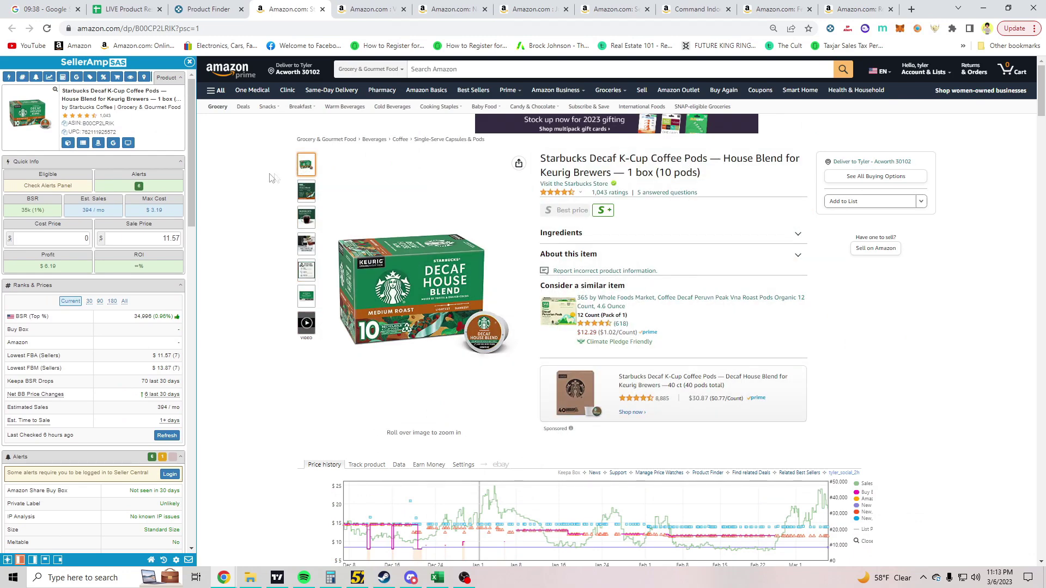
Search Google for the Starbucks Decaf K-Cup listing title and compare the retailers' prices.
{"action": "left_click", "coordinate": [112, 143]}
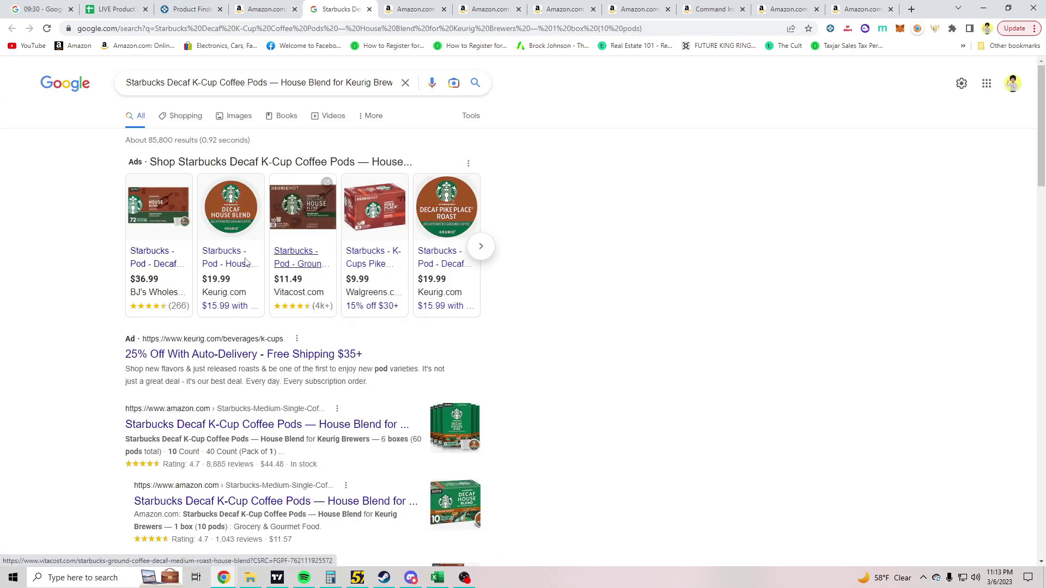
{"action": "scroll", "coordinate": [441, 288], "scroll_direction": "down", "scroll_amount": 2}
{"action": "scroll", "coordinate": [441, 289], "scroll_direction": "up", "scroll_amount": 2}
{"action": "scroll", "coordinate": [441, 289], "scroll_direction": "down", "scroll_amount": 1}
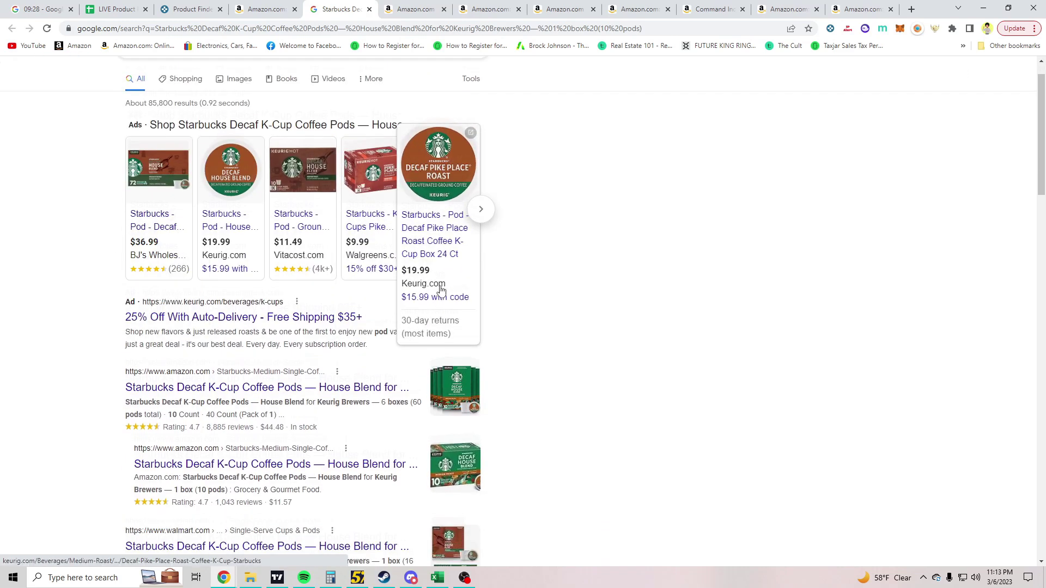
Set the cost price to 9 in SellerAmp for the Starbucks Decaf K-Cup pods.
{"action": "left_click", "coordinate": [192, 8]}
{"action": "left_click", "coordinate": [264, 9]}
{"action": "left_click", "coordinate": [86, 239]}
{"action": "type", "text": "9"}
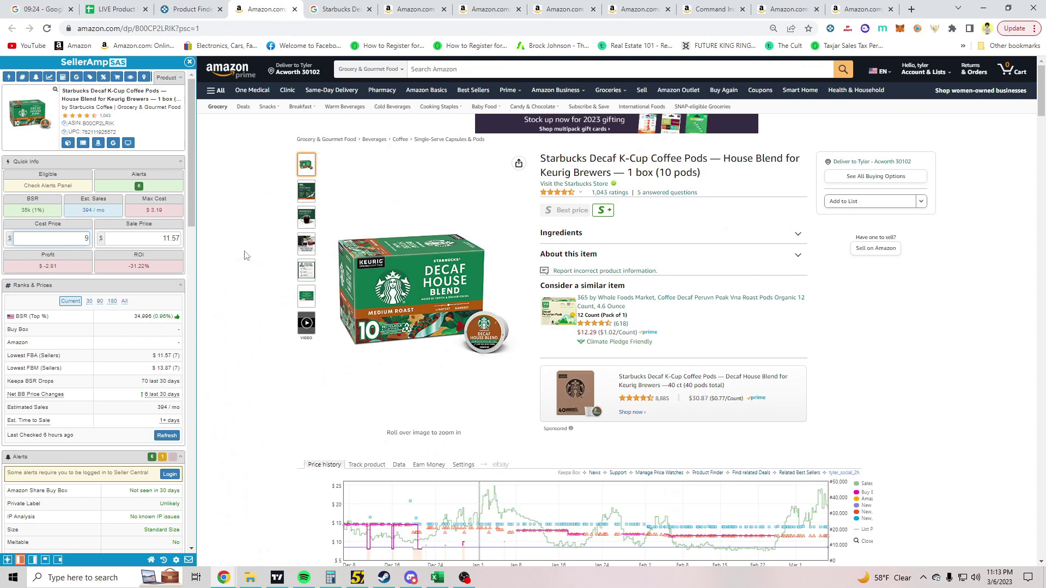
{"action": "left_click", "coordinate": [324, 9]}
{"action": "left_click", "coordinate": [300, 12]}
{"action": "left_click", "coordinate": [294, 9]}
{"action": "left_click", "coordinate": [294, 10]}
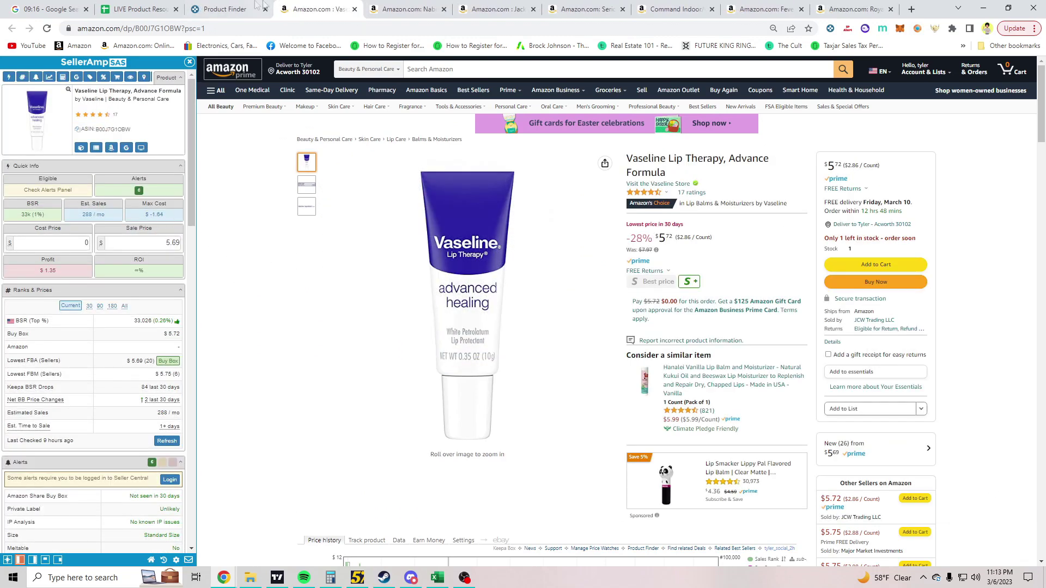
{"action": "key", "text": "ctrl+shift+t"}
{"action": "key", "text": "ctrl+shift+t"}
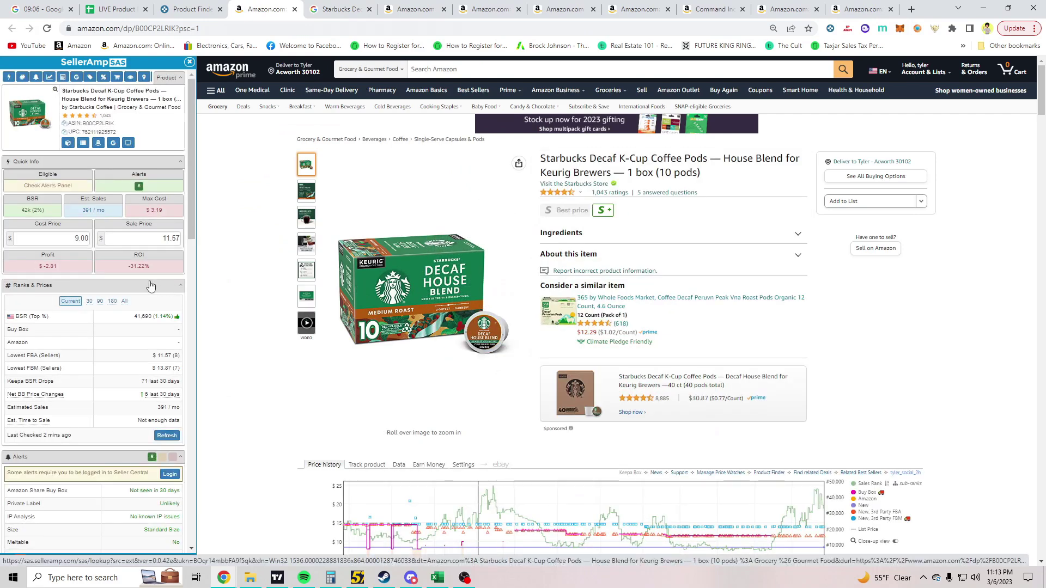
Turn on Small & Light in SellerAmp's profit calculator for the Starbucks pods, check the profit, and close the listing and its Google results.
{"action": "scroll", "coordinate": [164, 260], "scroll_direction": "down", "scroll_amount": 5}
{"action": "scroll", "coordinate": [164, 262], "scroll_direction": "up", "scroll_amount": 3}
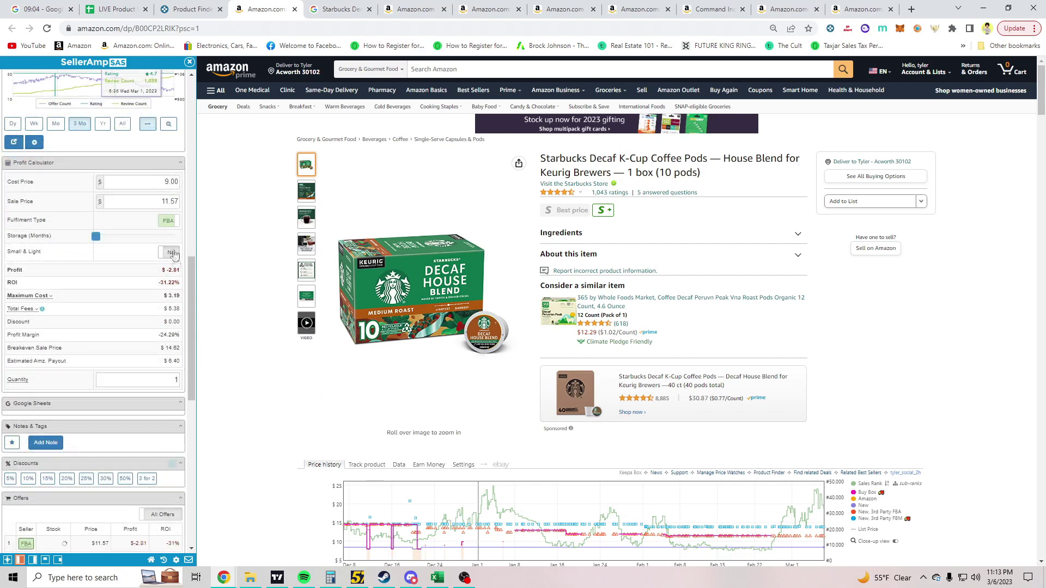
{"action": "scroll", "coordinate": [142, 288], "scroll_direction": "up", "scroll_amount": 5}
{"action": "scroll", "coordinate": [136, 297], "scroll_direction": "up", "scroll_amount": 1}
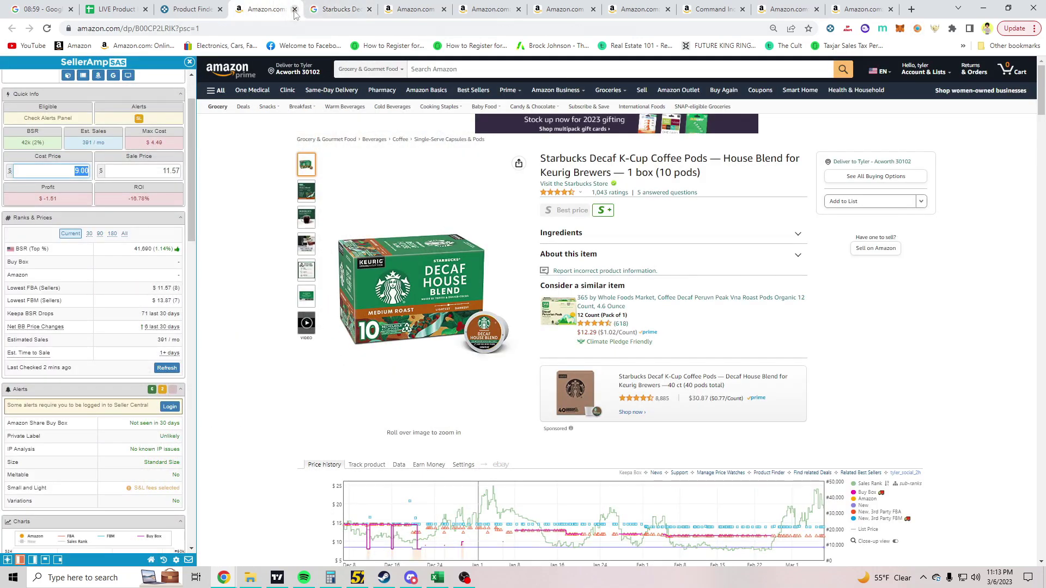
{"action": "left_click", "coordinate": [295, 9]}
{"action": "left_click", "coordinate": [297, 9]}
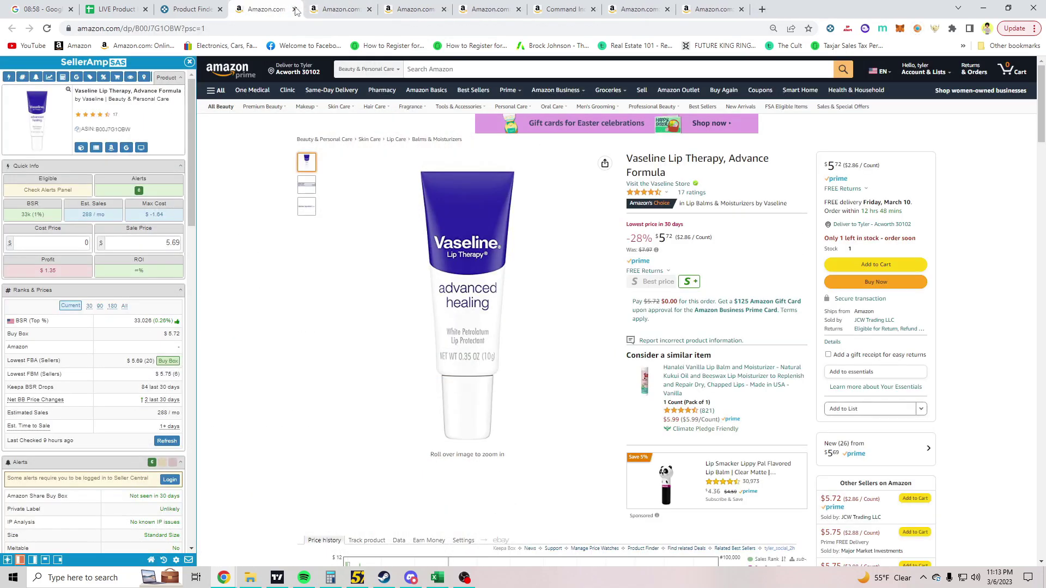
Turn on Small & Light for the Vaseline Lip Therapy in SellerAmp, check its profit, and close the listing.
{"action": "scroll", "coordinate": [152, 234], "scroll_direction": "down", "scroll_amount": 9}
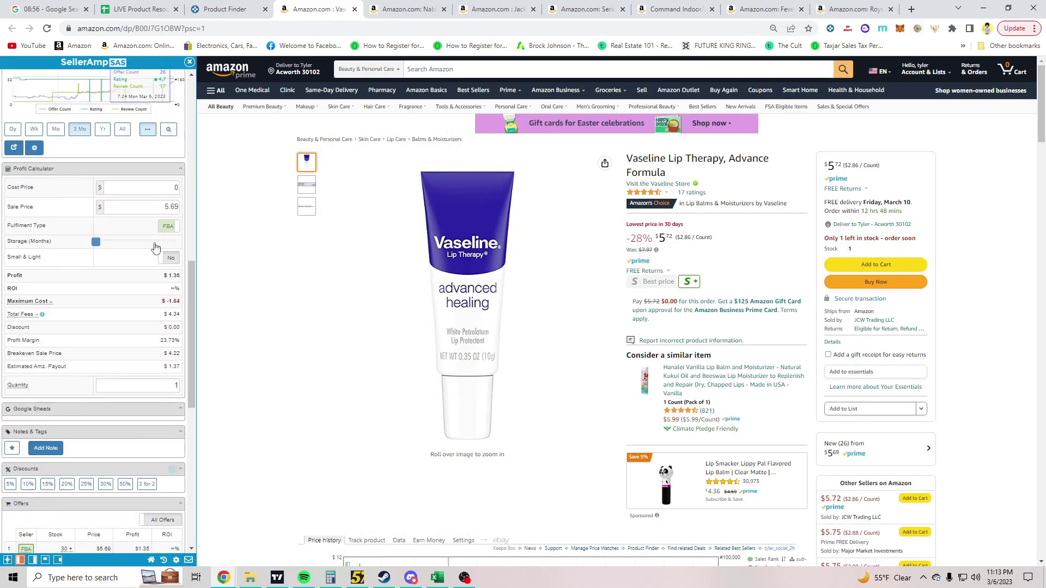
{"action": "scroll", "coordinate": [155, 263], "scroll_direction": "up", "scroll_amount": 10}
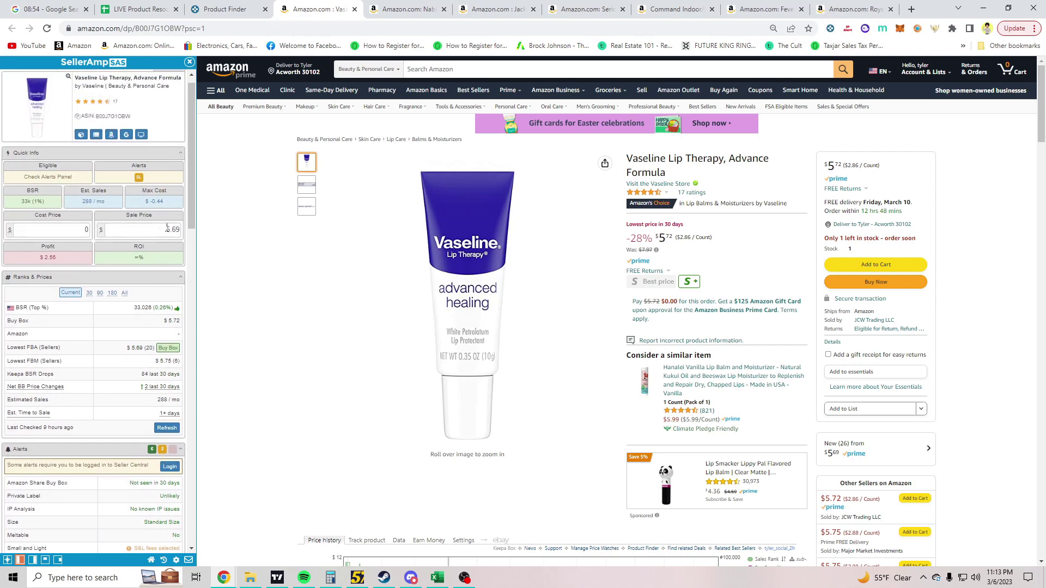
{"action": "left_click", "coordinate": [354, 10]}
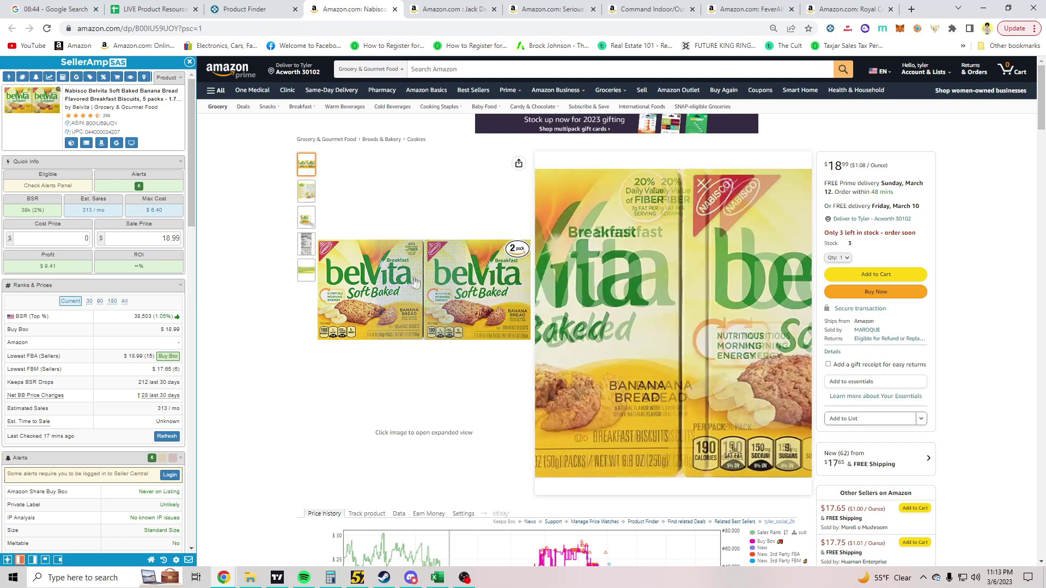
Examine the Belvita banana bread biscuits' Keepa price history and the seller offers in SellerAmp.
{"action": "scroll", "coordinate": [414, 281], "scroll_direction": "down", "scroll_amount": 6}
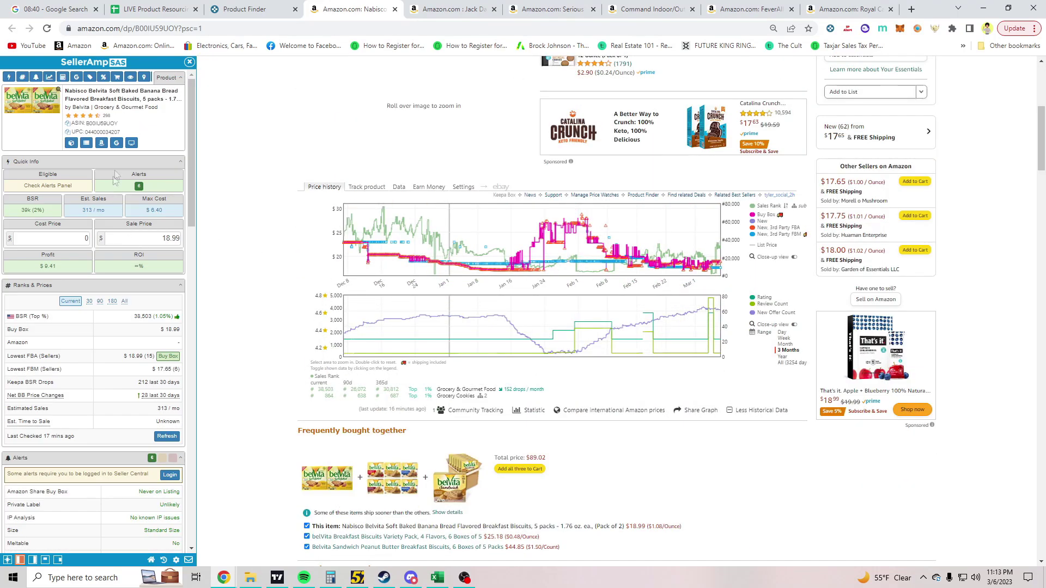
{"action": "scroll", "coordinate": [111, 239], "scroll_direction": "down", "scroll_amount": 15}
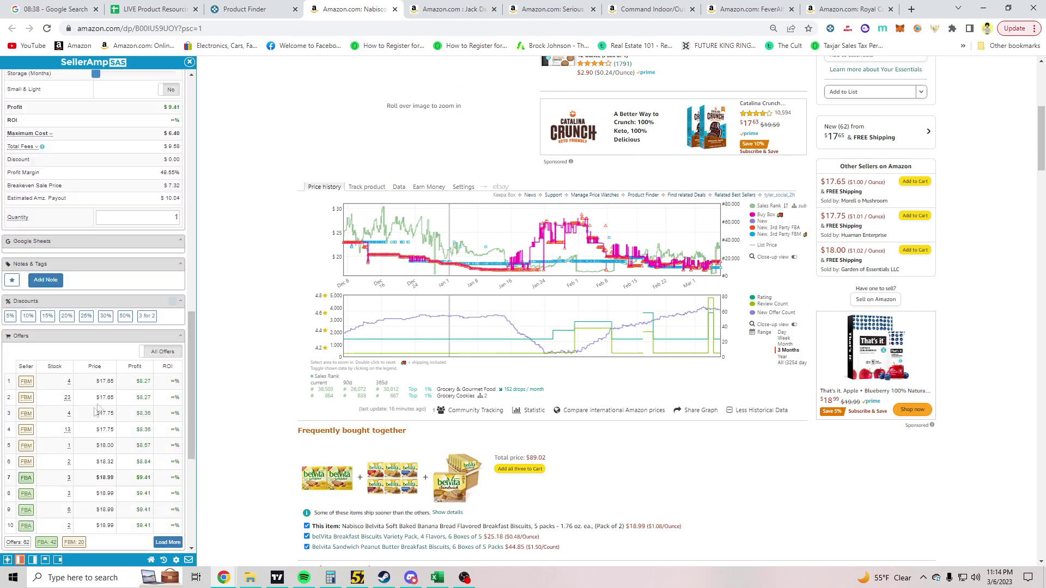
{"action": "scroll", "coordinate": [126, 401], "scroll_direction": "up", "scroll_amount": 20}
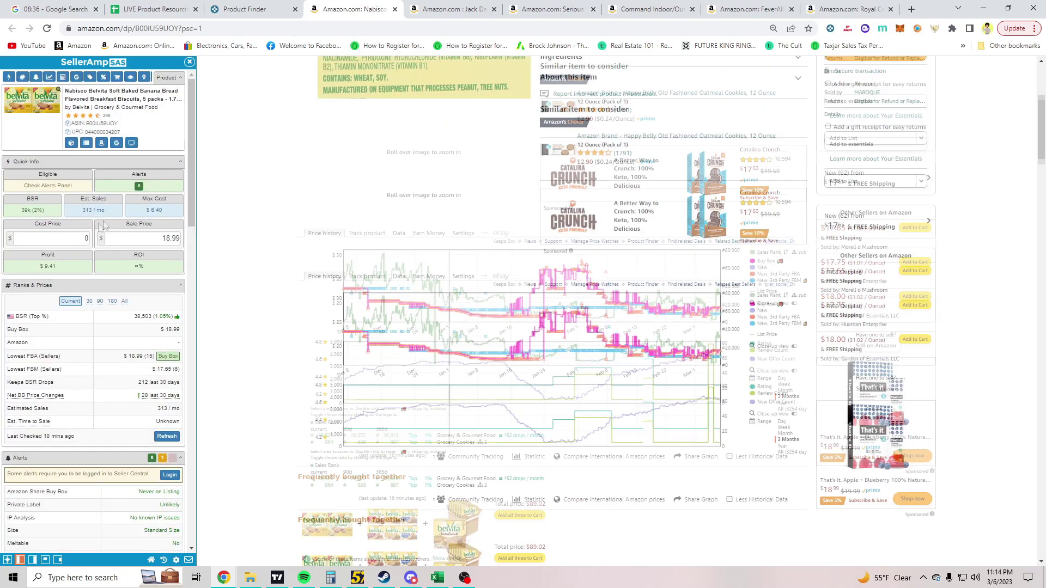
Search Google for the Belvita listing title and compare the results with the pack shown on Amazon.
{"action": "left_click", "coordinate": [147, 166]}
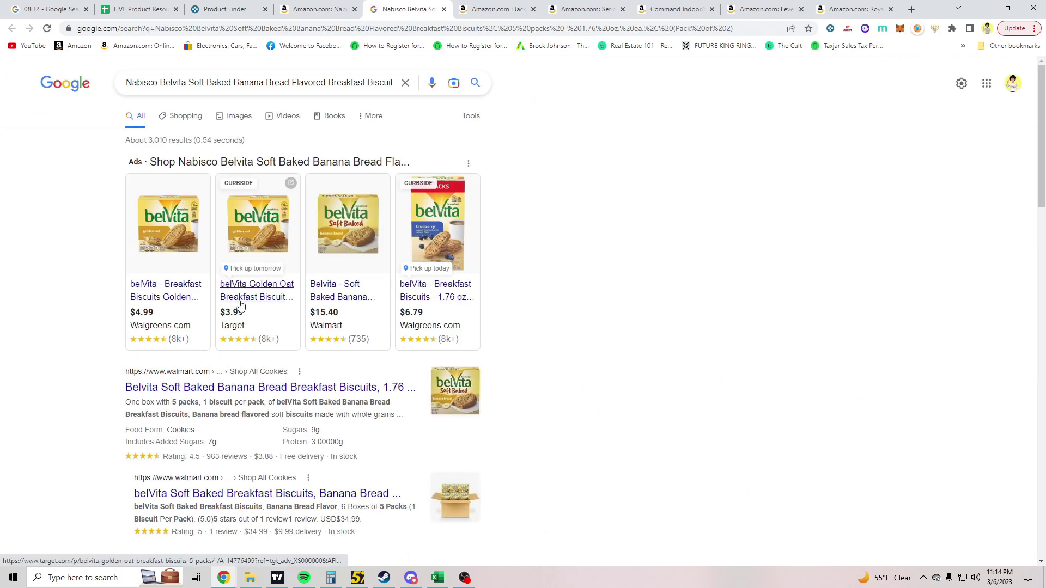
{"action": "left_click", "coordinate": [349, 9]}
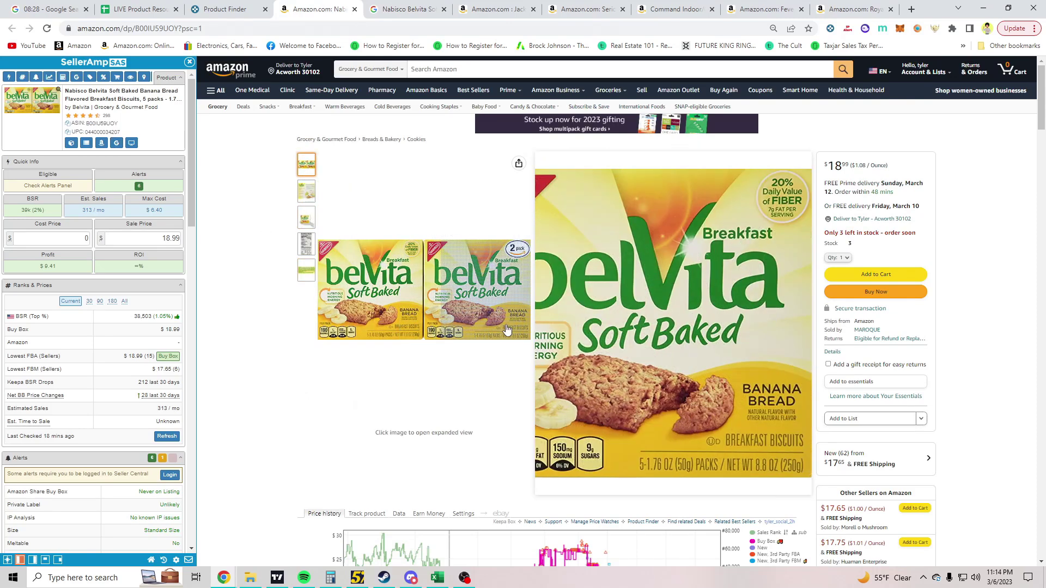
{"action": "key", "text": "ctrl+Tab"}
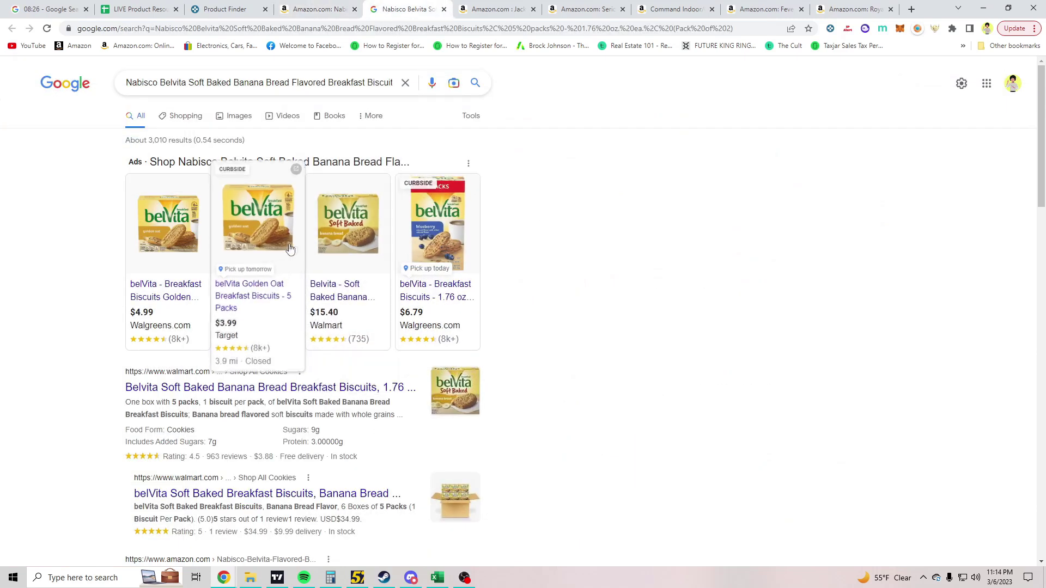
Compare the Belvita banana bread offers in Google Shopping and open Walmart's 5-pack product page in a new tab.
{"action": "left_click", "coordinate": [184, 116]}
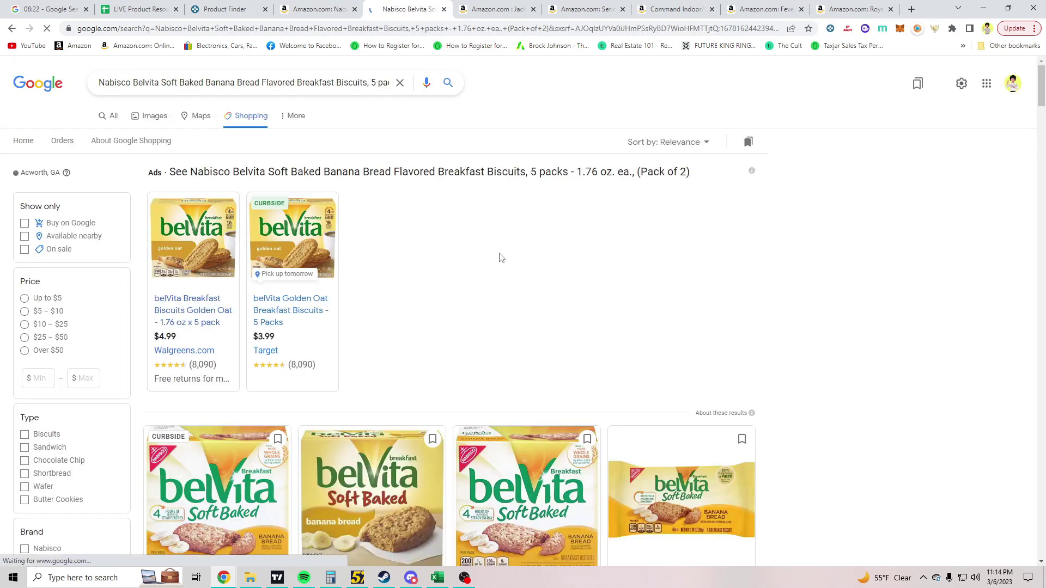
{"action": "scroll", "coordinate": [497, 261], "scroll_direction": "down", "scroll_amount": 3}
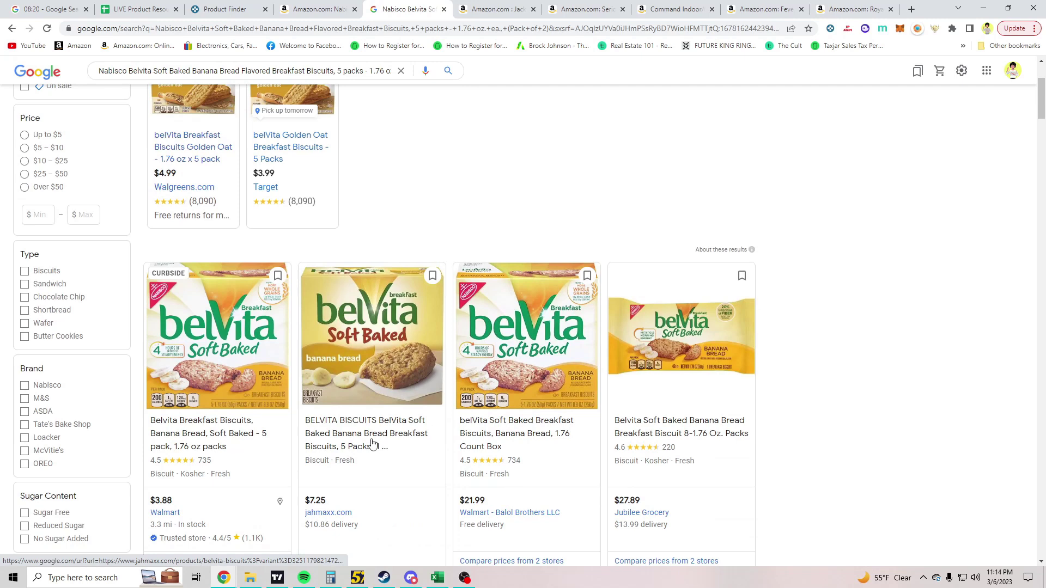
{"action": "scroll", "coordinate": [372, 444], "scroll_direction": "down", "scroll_amount": 1}
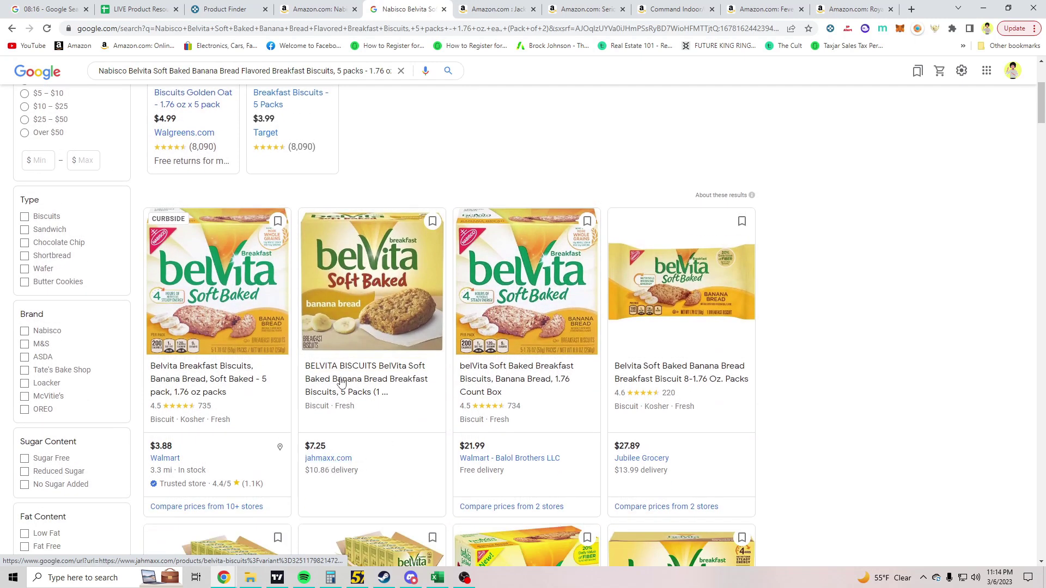
{"action": "left_click", "coordinate": [190, 397]}
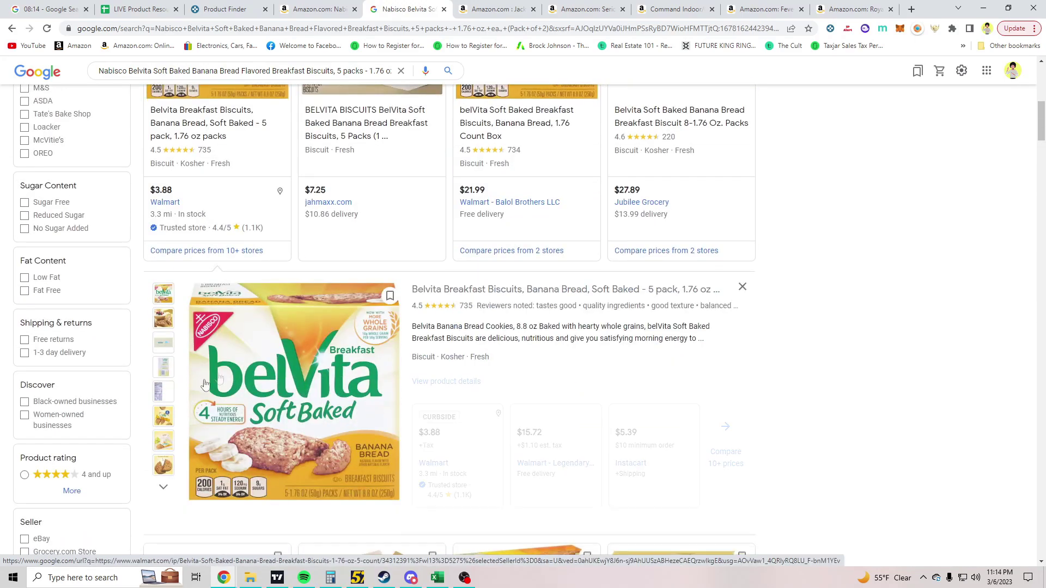
{"action": "middle_click", "coordinate": [349, 374]}
{"action": "scroll", "coordinate": [516, 336], "scroll_direction": "down", "scroll_amount": 1}
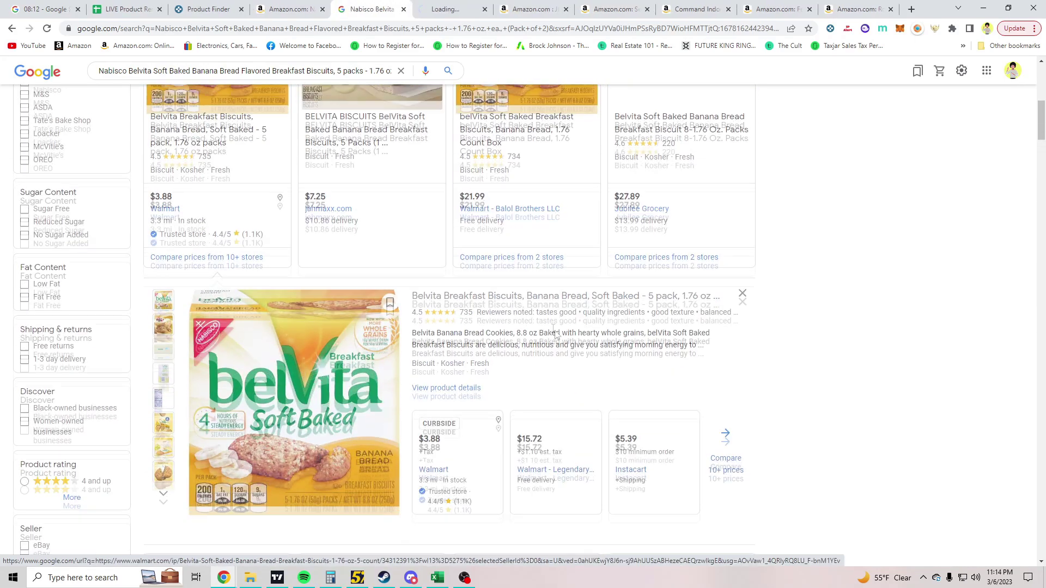
{"action": "scroll", "coordinate": [513, 338], "scroll_direction": "up", "scroll_amount": 1}
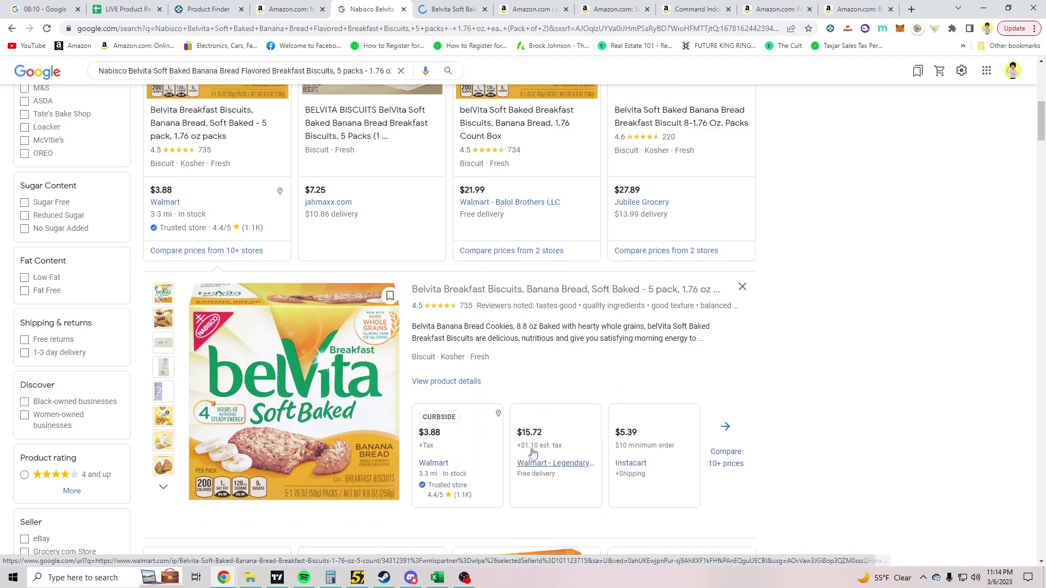
Place the Walmart Belvita page directly beside the Amazon listing in the tab order and compare the two packages.
{"action": "scroll", "coordinate": [662, 430], "scroll_direction": "up", "scroll_amount": 1}
{"action": "left_click", "coordinate": [436, 10]}
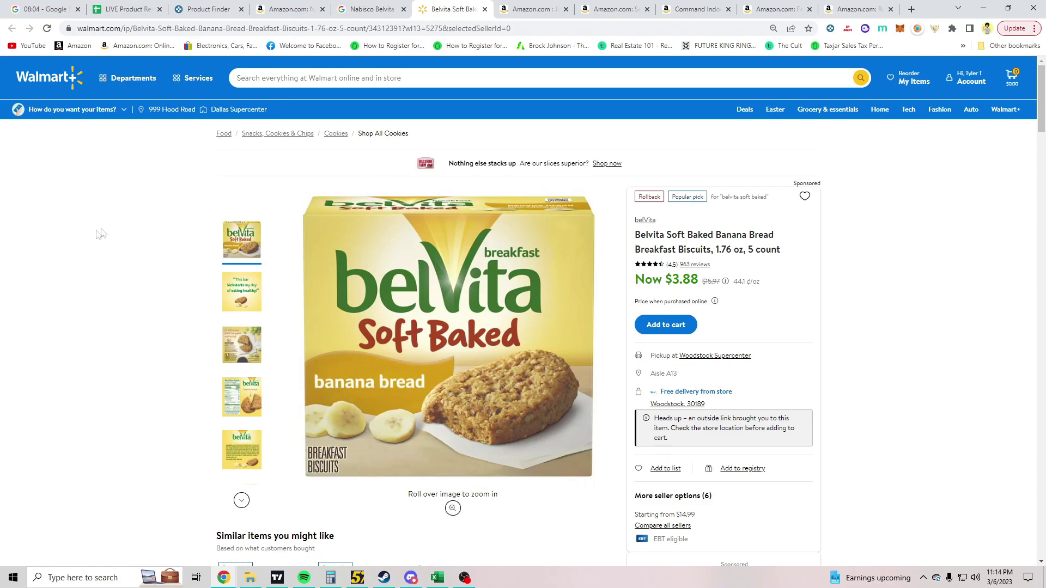
{"action": "left_click_drag", "start_coordinate": [446, 4], "coordinate": [371, 6]}
{"action": "left_click", "coordinate": [288, 9]}
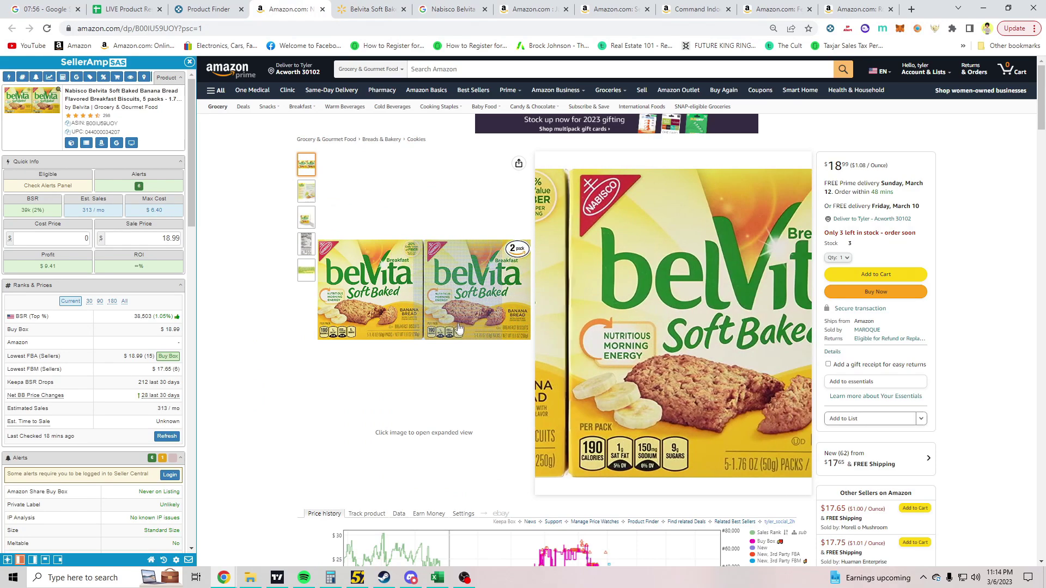
{"action": "left_click", "coordinate": [375, 10]}
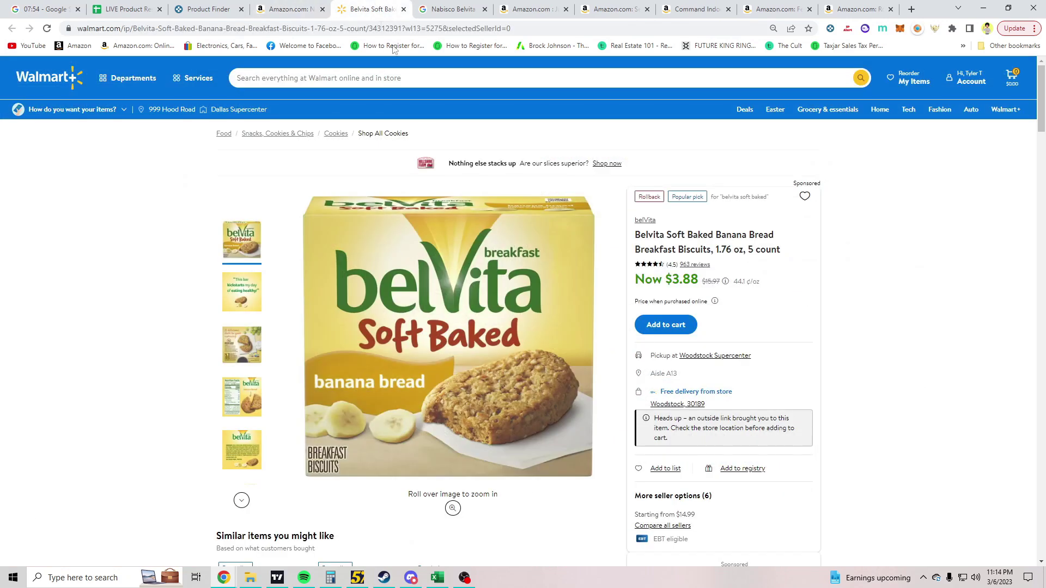
Go through Walmart's Belvita product images, viewing the nutrition facts, the ingredients and the angled box photo.
{"action": "left_click", "coordinate": [243, 404]}
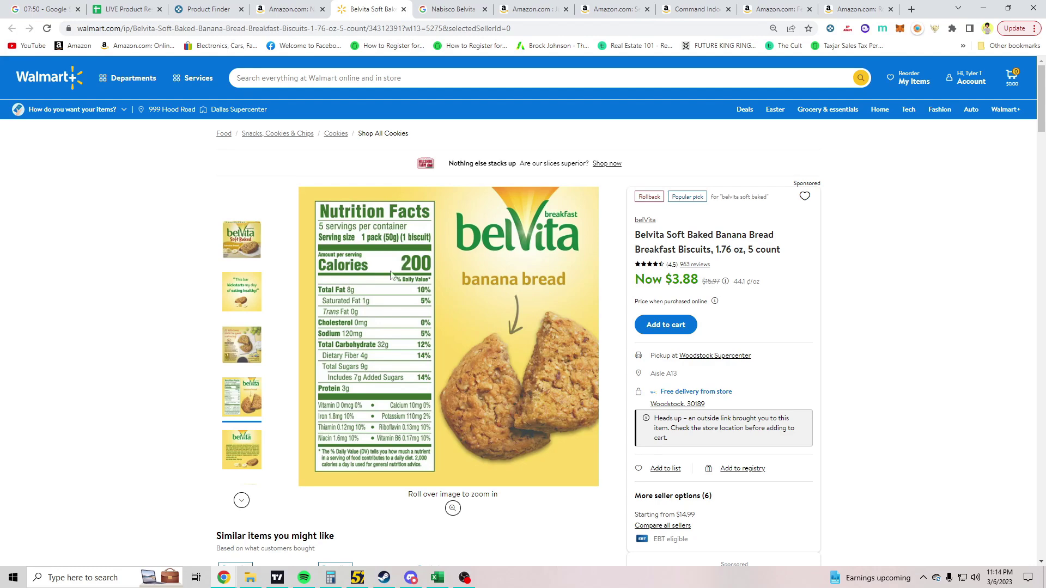
{"action": "left_click", "coordinate": [258, 439]}
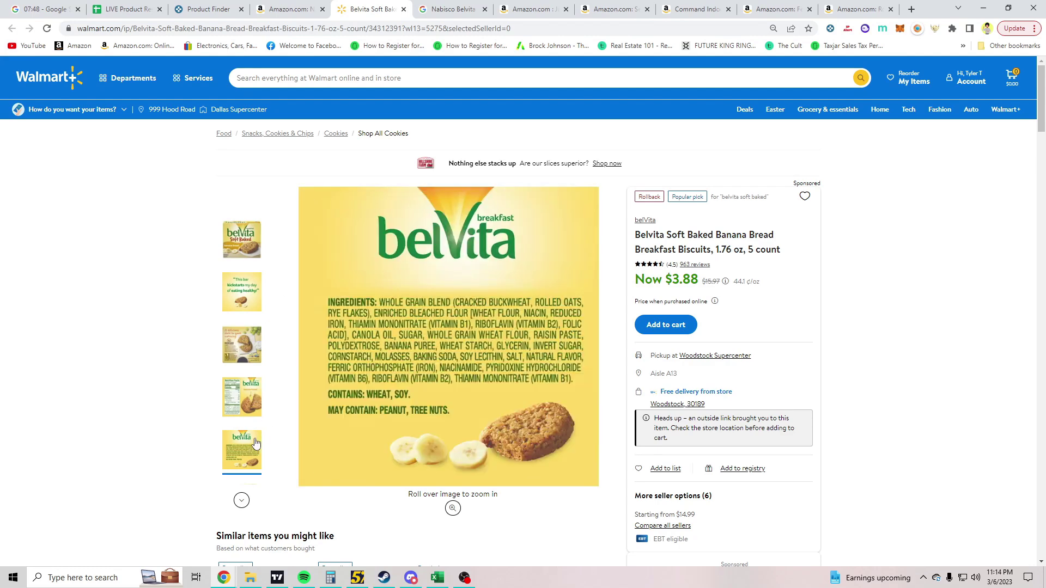
{"action": "left_click", "coordinate": [242, 499]}
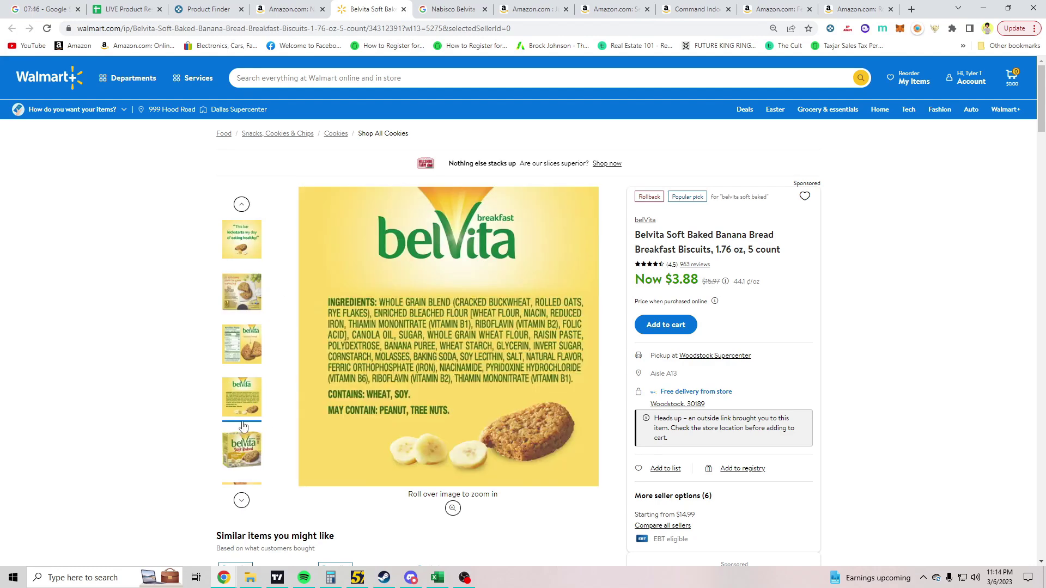
{"action": "left_click", "coordinate": [244, 457]}
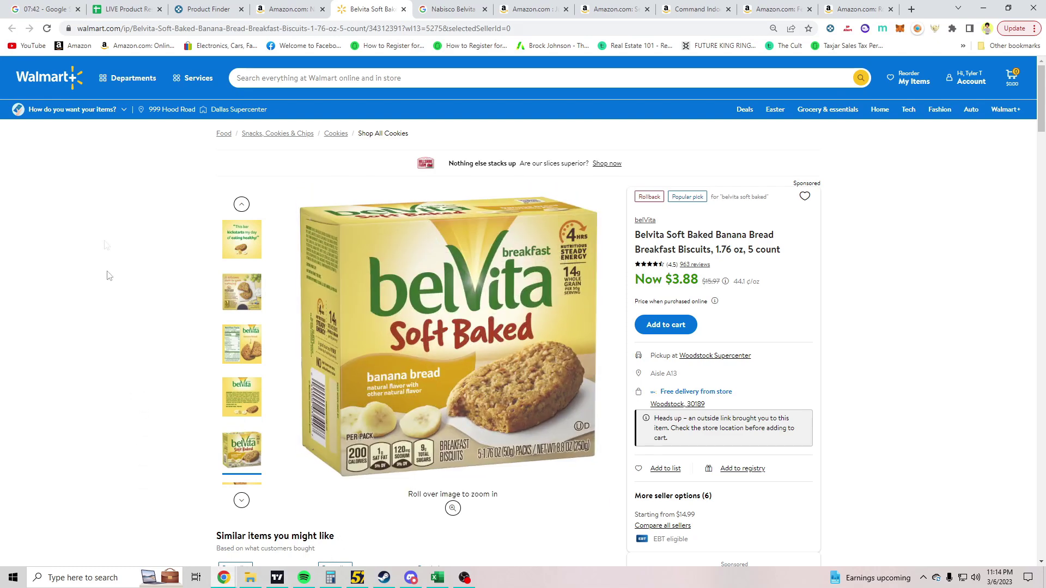
Compare the box design in Amazon's Belvita 2-pack photo with the box shown on Walmart's page.
{"action": "left_click", "coordinate": [293, 8]}
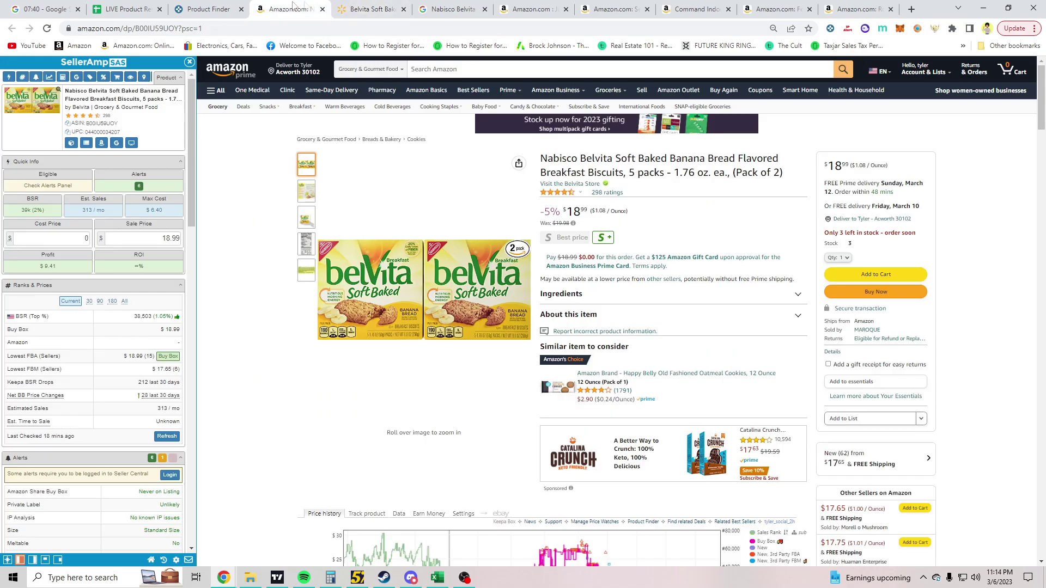
{"action": "left_click", "coordinate": [381, 8]}
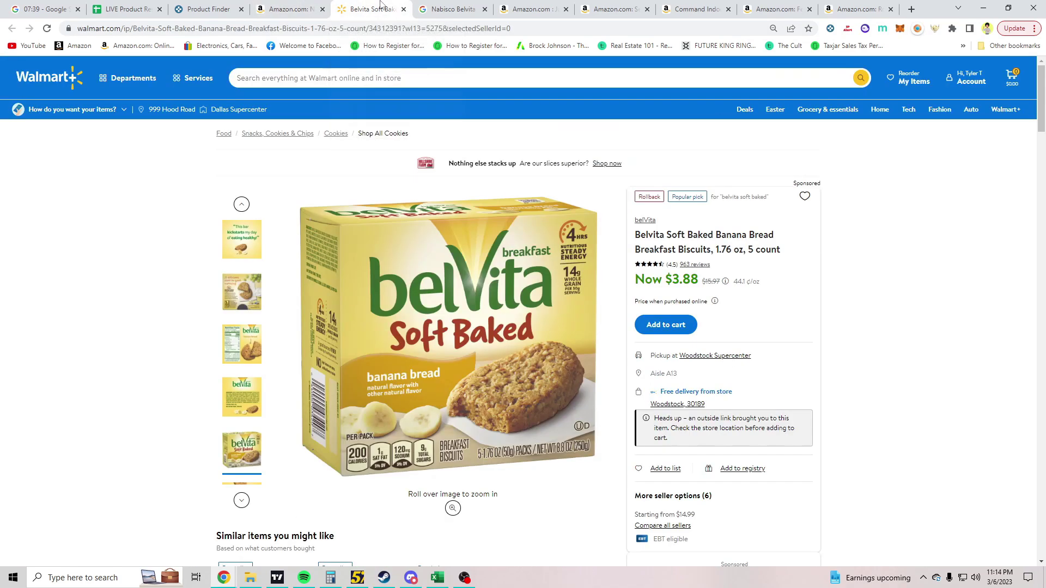
{"action": "left_click", "coordinate": [300, 7]}
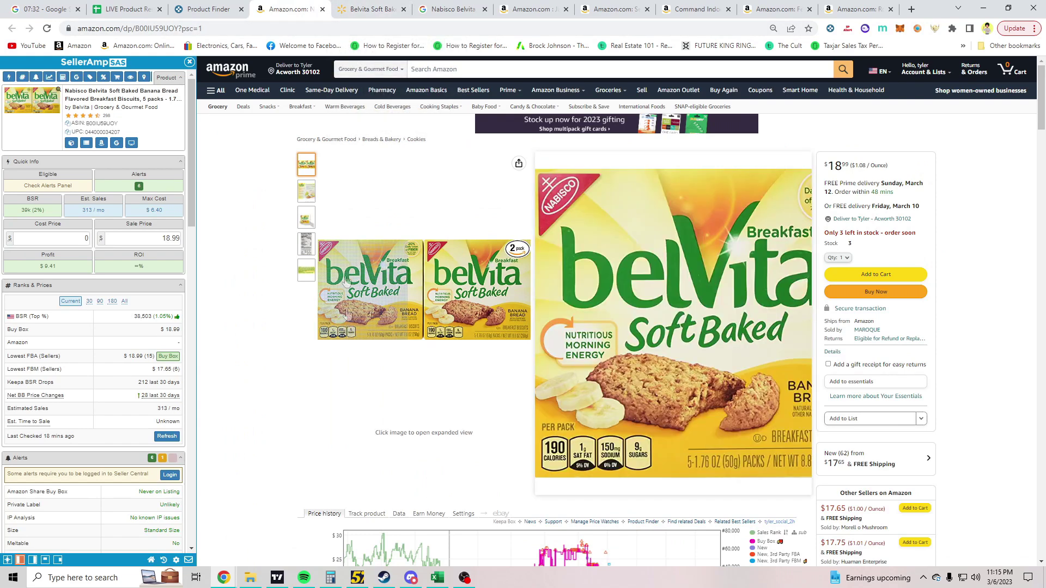
{"action": "left_click", "coordinate": [358, 6]}
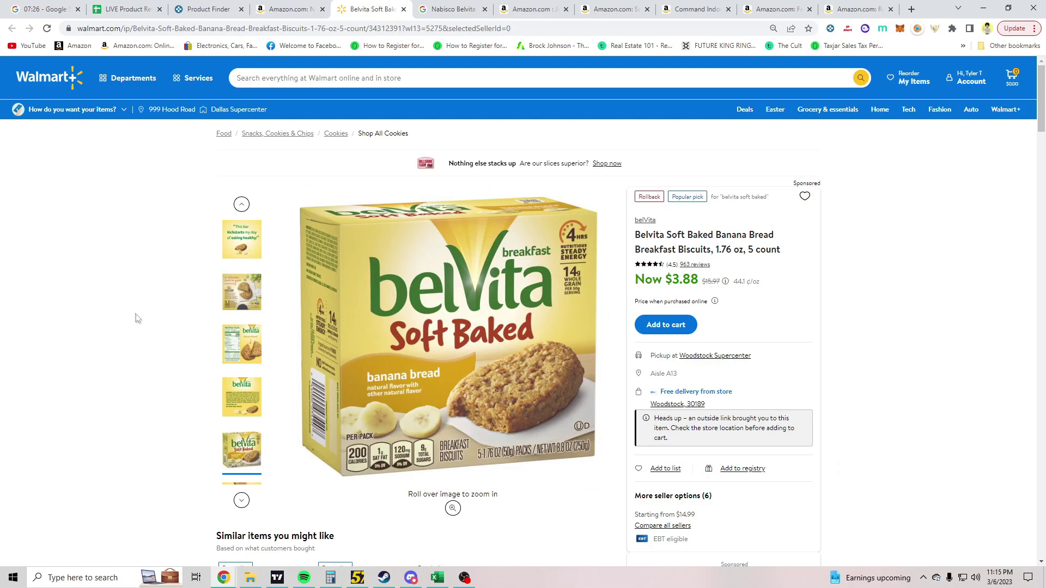
{"action": "left_click", "coordinate": [259, 6]}
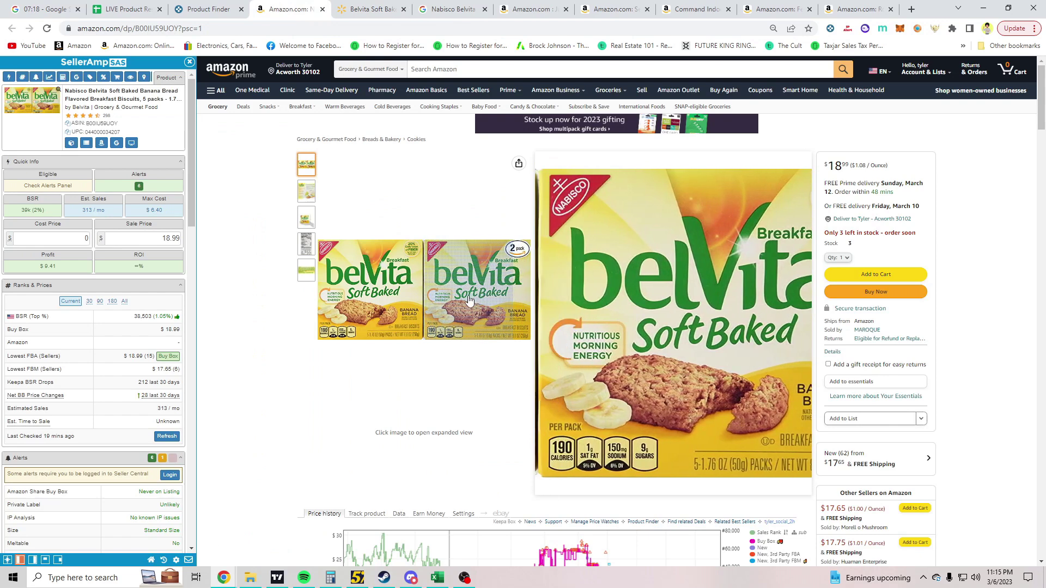
{"action": "left_click", "coordinate": [368, 6]}
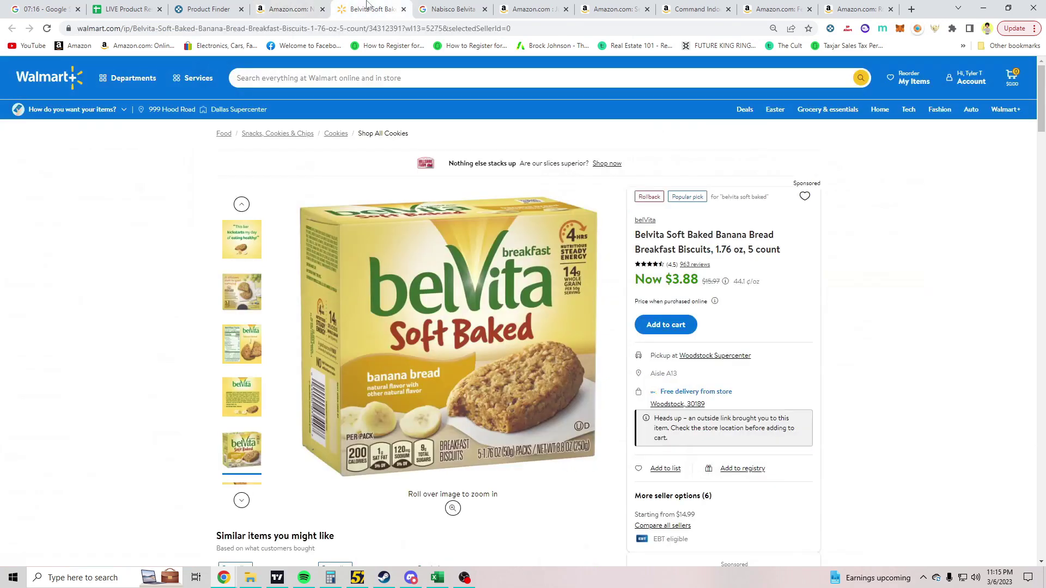
View the customer's review photo on the Amazon Belvita listing to inspect the delivered boxes, and close it.
{"action": "left_click", "coordinate": [283, 5]}
{"action": "scroll", "coordinate": [390, 284], "scroll_direction": "down", "scroll_amount": 10}
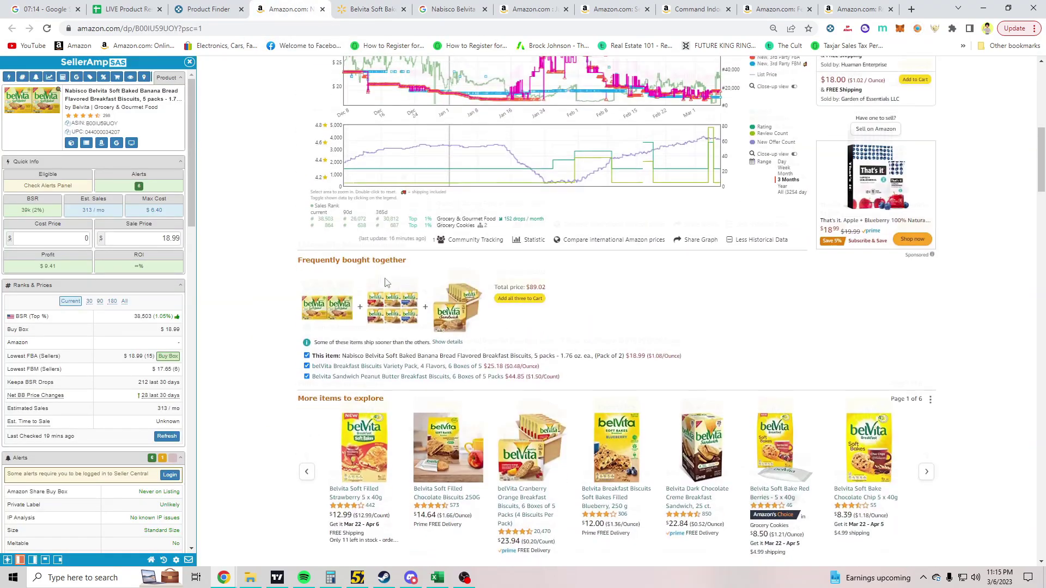
{"action": "scroll", "coordinate": [390, 284], "scroll_direction": "down", "scroll_amount": 18}
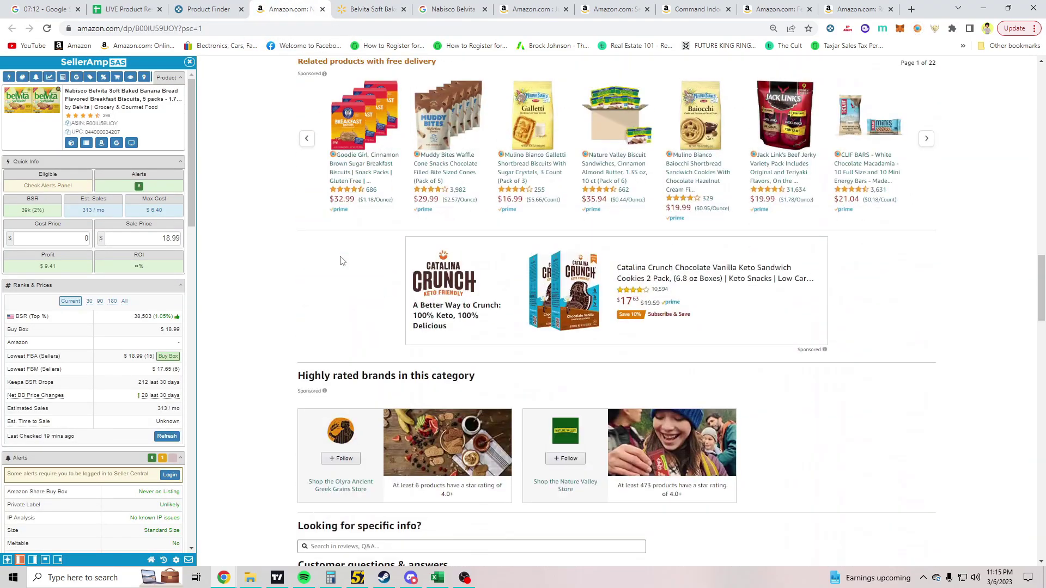
{"action": "scroll", "coordinate": [342, 261], "scroll_direction": "down", "scroll_amount": 7}
{"action": "left_click", "coordinate": [526, 329]}
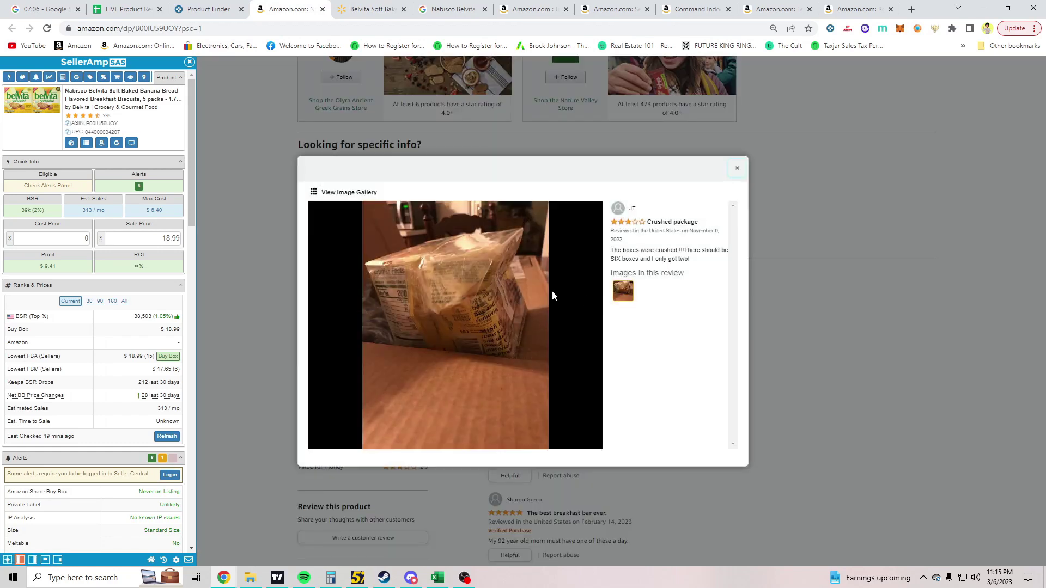
{"action": "left_click", "coordinate": [824, 310]}
Read the Amazon listing's reviews and the answer about boxes per order, and view its nutrition facts image.
{"action": "scroll", "coordinate": [727, 327], "scroll_direction": "down", "scroll_amount": 4}
{"action": "scroll", "coordinate": [654, 348], "scroll_direction": "down", "scroll_amount": 5}
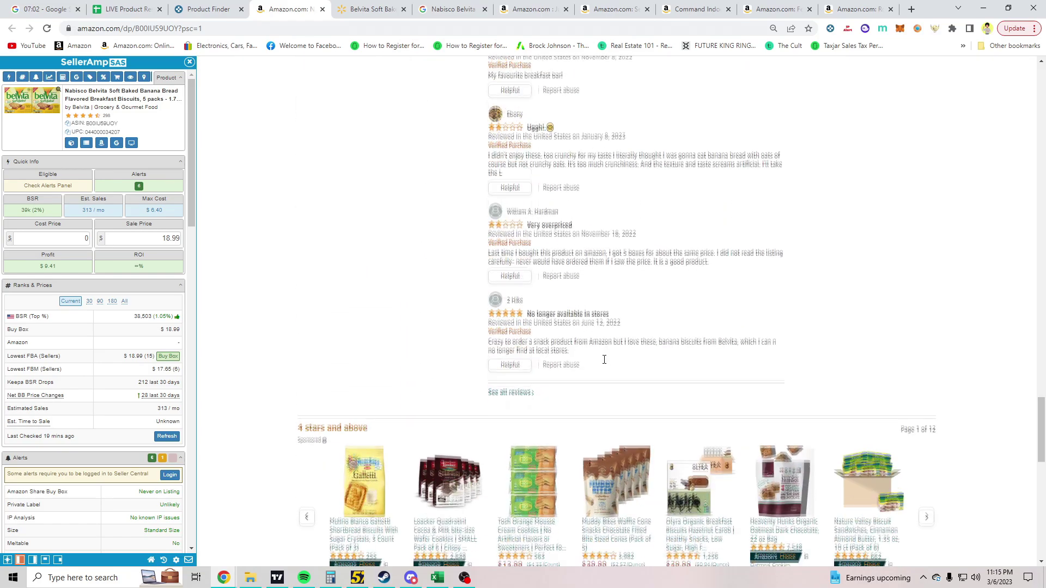
{"action": "scroll", "coordinate": [581, 363], "scroll_direction": "up", "scroll_amount": 10}
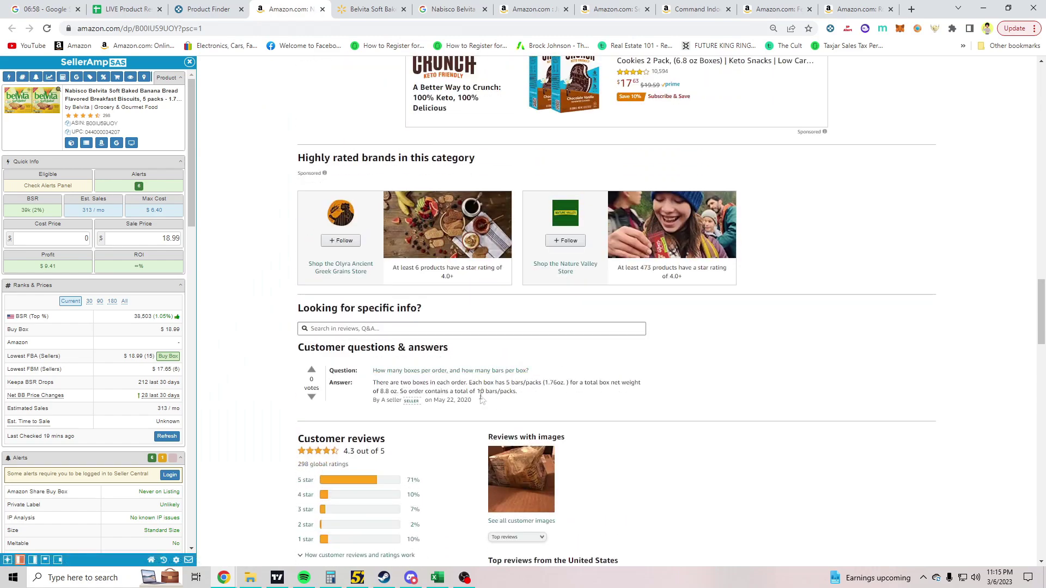
{"action": "scroll", "coordinate": [435, 398], "scroll_direction": "up", "scroll_amount": 10}
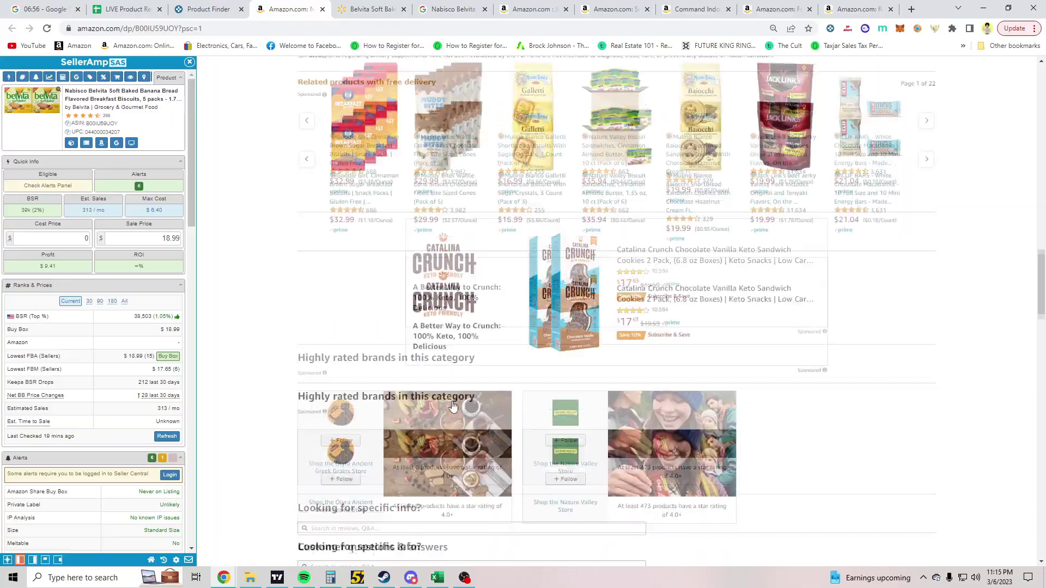
{"action": "scroll", "coordinate": [303, 384], "scroll_direction": "up", "scroll_amount": 5}
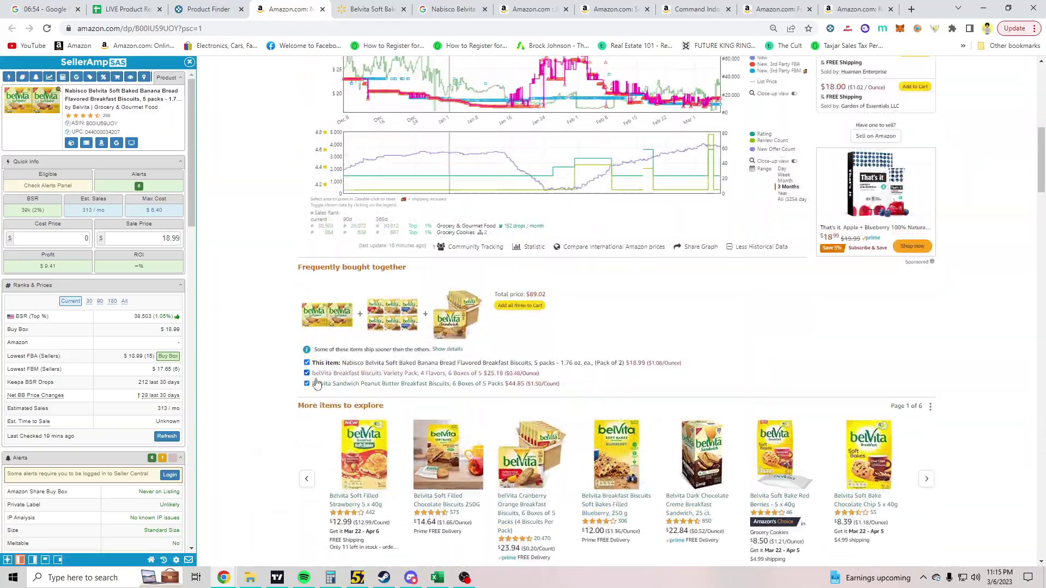
{"action": "scroll", "coordinate": [318, 388], "scroll_direction": "up", "scroll_amount": 10}
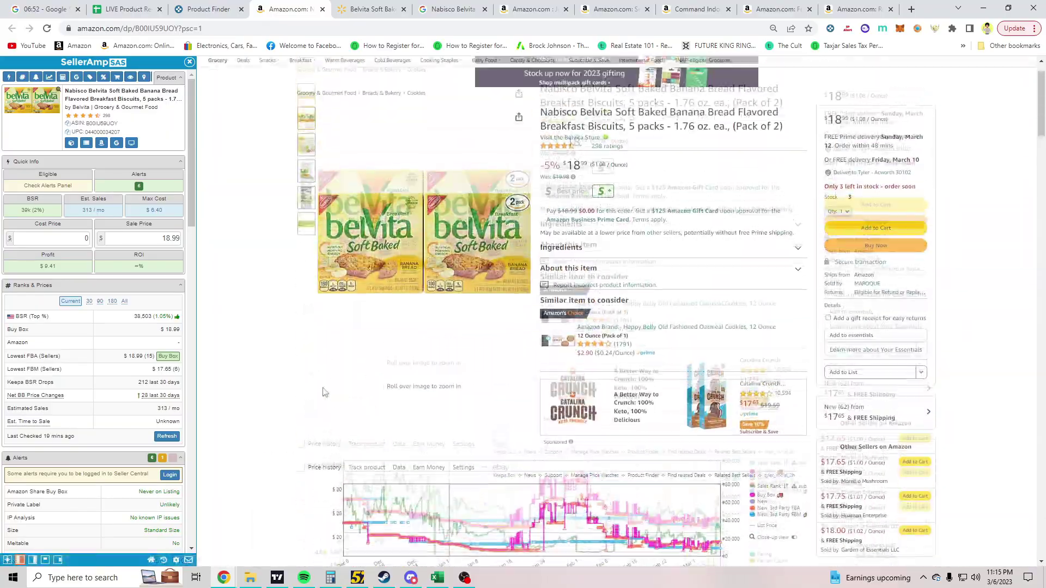
{"action": "mouse_move", "coordinate": [307, 248]}
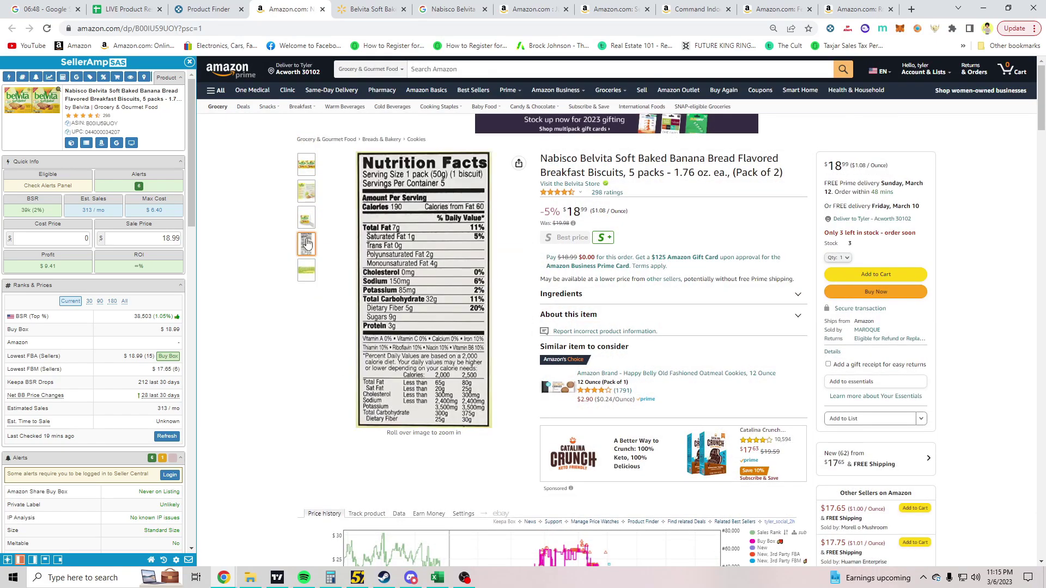
Open the Belvita listing's one-star reviews and filter them to image and video reviews only.
{"action": "scroll", "coordinate": [327, 273], "scroll_direction": "down", "scroll_amount": 20}
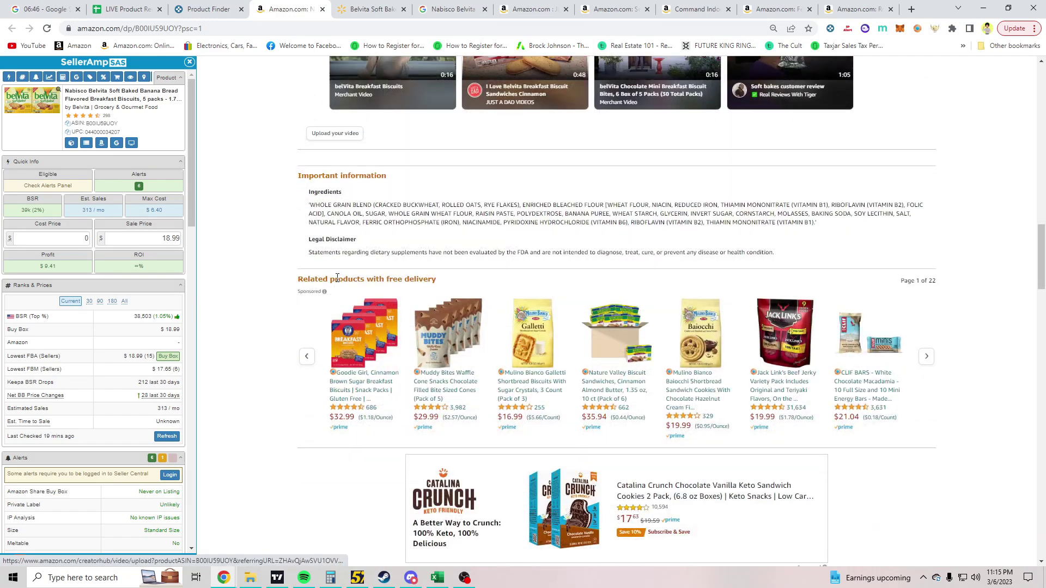
{"action": "scroll", "coordinate": [337, 278], "scroll_direction": "down", "scroll_amount": 10}
{"action": "scroll", "coordinate": [453, 287], "scroll_direction": "down", "scroll_amount": 2}
{"action": "left_click", "coordinate": [366, 324]}
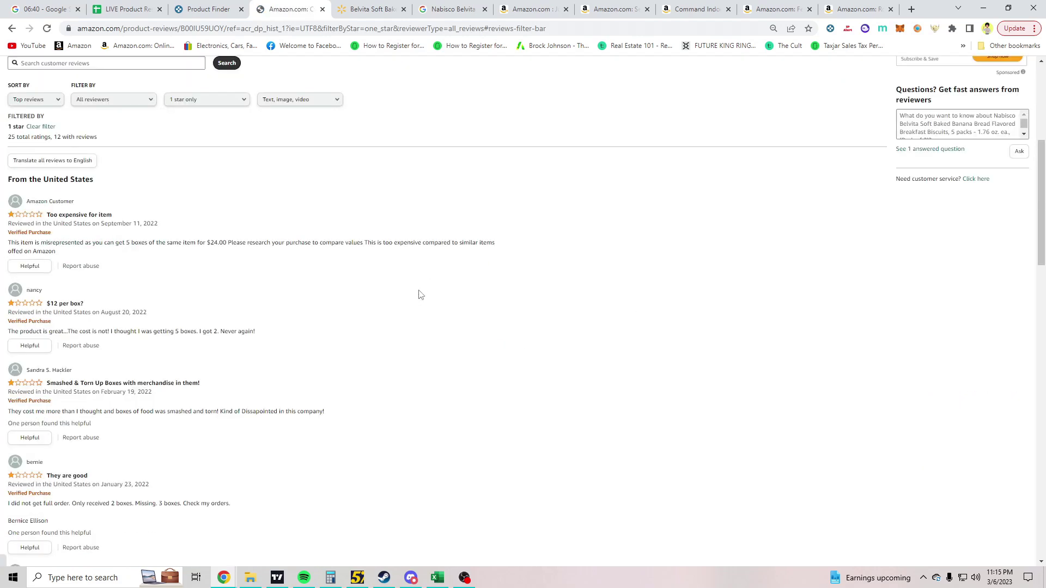
{"action": "left_click", "coordinate": [305, 210]}
{"action": "left_click", "coordinate": [296, 223]}
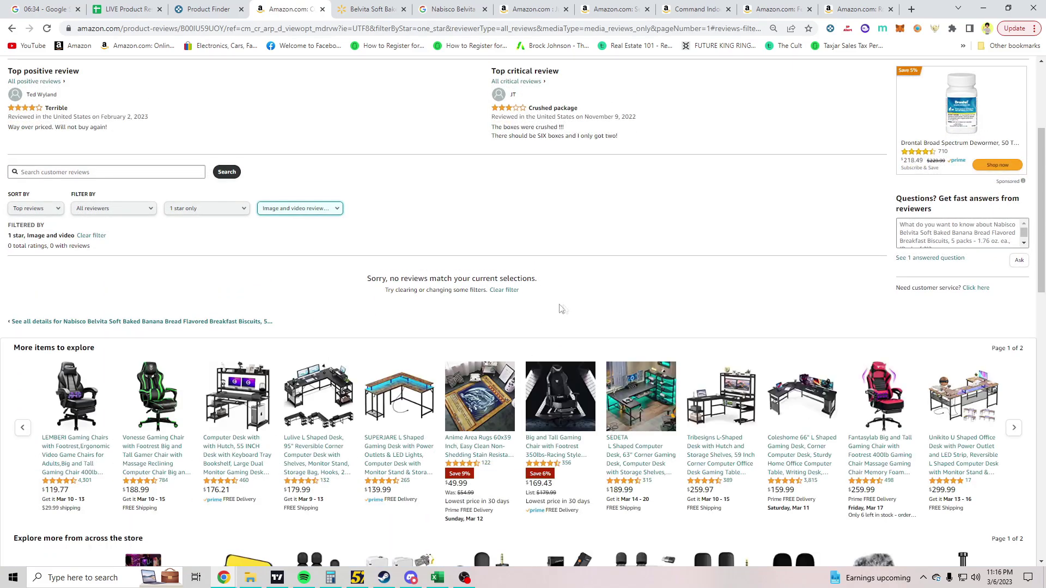
{"action": "key", "text": "space"}
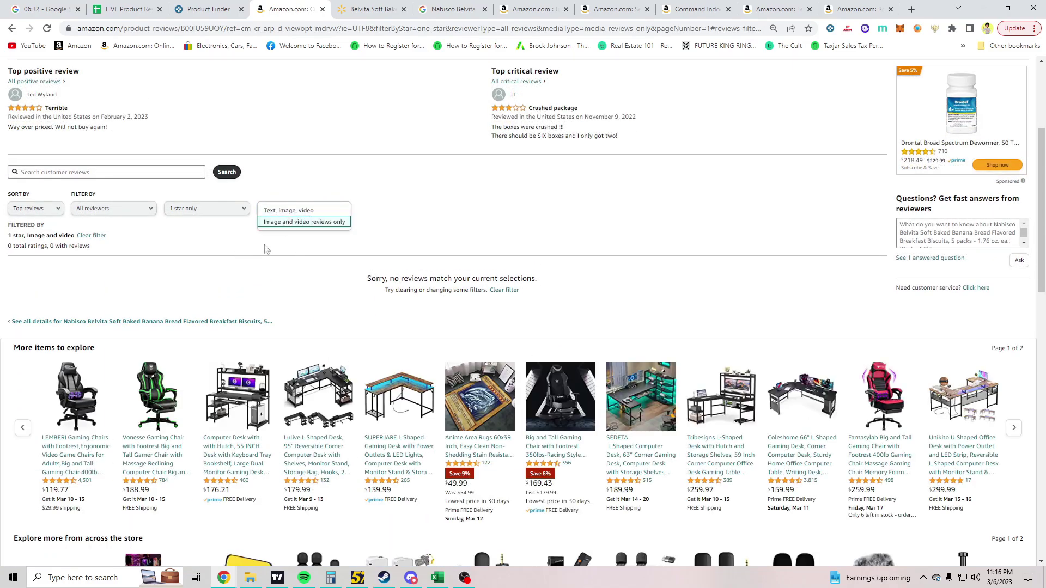
Check the image and video reviews for the two-, three-, four- and five-star ratings in turn.
{"action": "scroll", "coordinate": [132, 292], "scroll_direction": "up", "scroll_amount": 4}
{"action": "scroll", "coordinate": [75, 213], "scroll_direction": "down", "scroll_amount": 5}
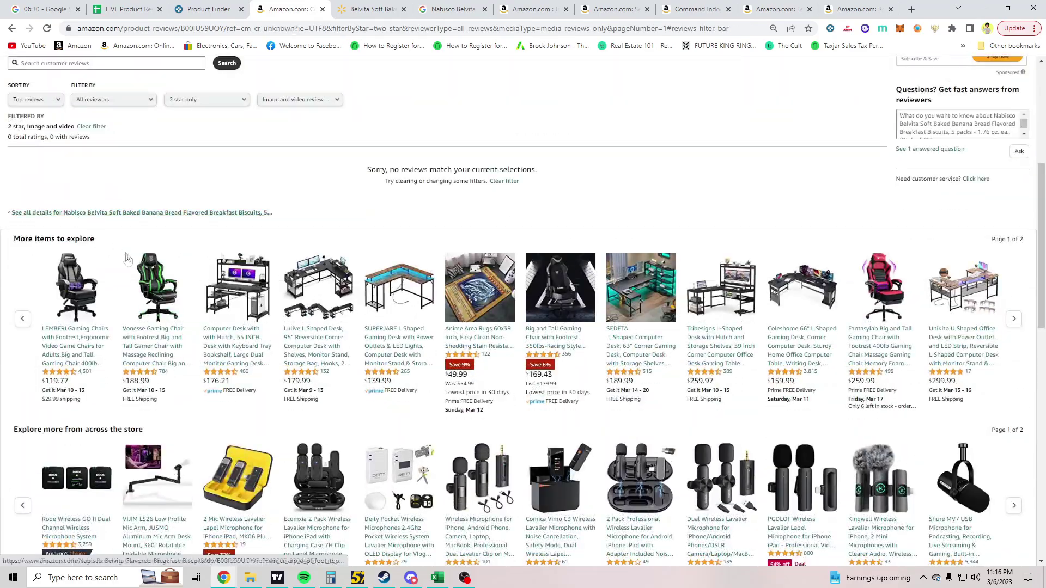
{"action": "scroll", "coordinate": [75, 212], "scroll_direction": "up", "scroll_amount": 5}
{"action": "left_click", "coordinate": [61, 198]}
{"action": "scroll", "coordinate": [107, 220], "scroll_direction": "up", "scroll_amount": 5}
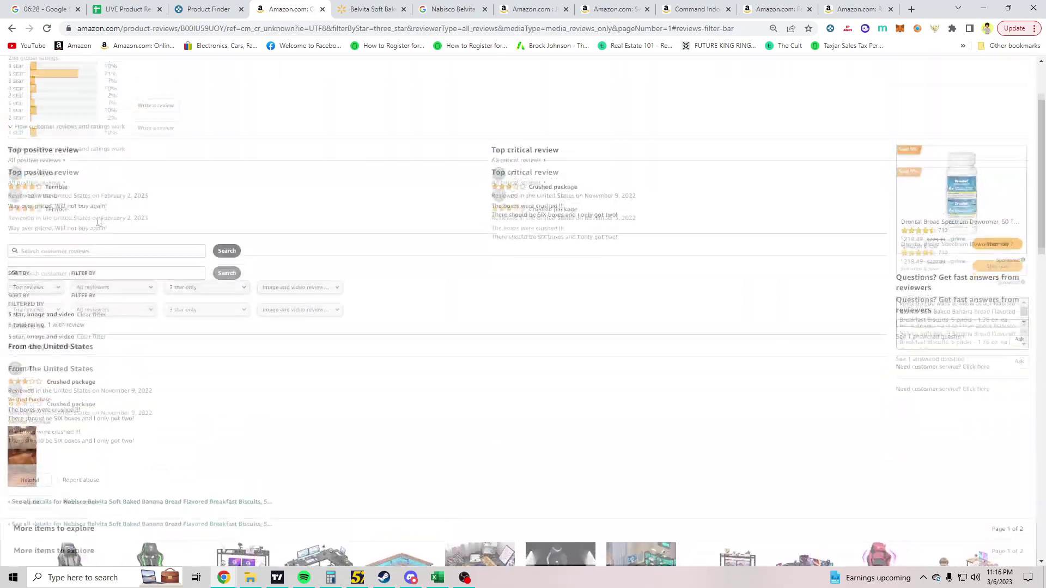
{"action": "left_click", "coordinate": [61, 185]}
{"action": "scroll", "coordinate": [229, 275], "scroll_direction": "up", "scroll_amount": 4}
{"action": "left_click", "coordinate": [58, 168]}
{"action": "scroll", "coordinate": [451, 327], "scroll_direction": "up", "scroll_amount": 5}
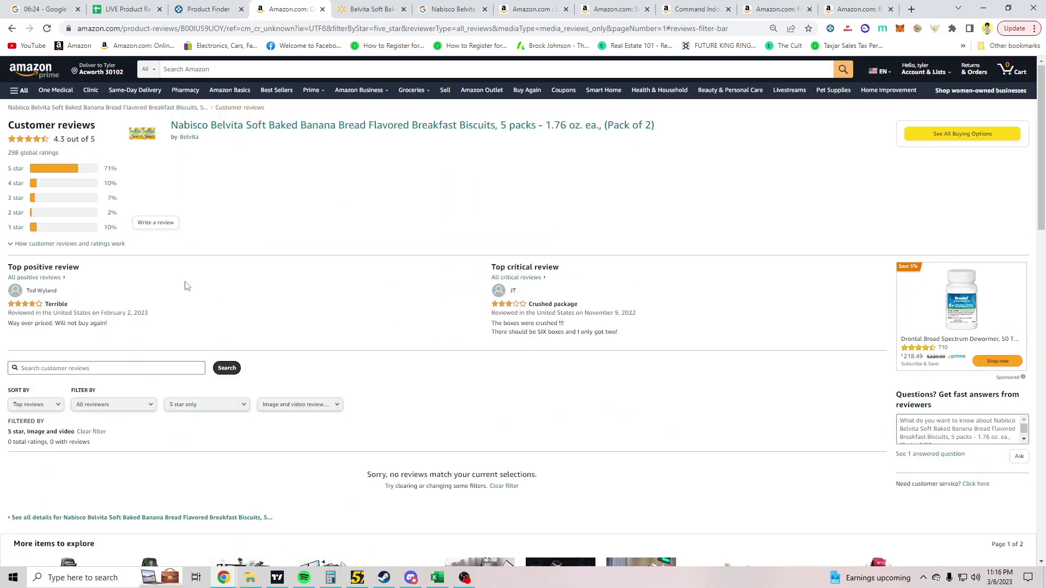
Return from the customer reviews to the Amazon Belvita 2-pack product page.
{"action": "left_click", "coordinate": [207, 131]}
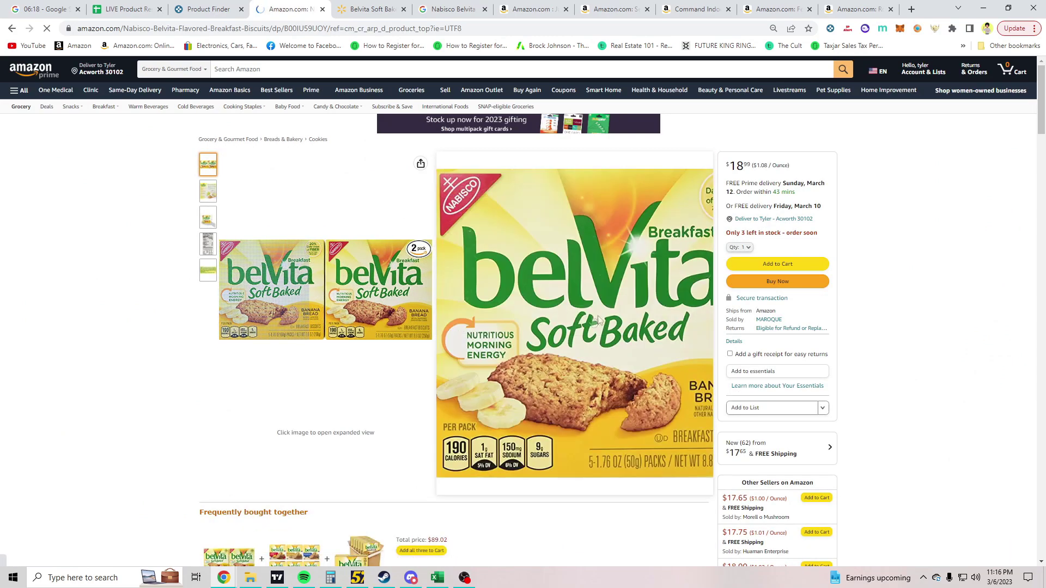
{"action": "scroll", "coordinate": [538, 410], "scroll_direction": "down", "scroll_amount": 2}
{"action": "scroll", "coordinate": [240, 349], "scroll_direction": "up", "scroll_amount": 2}
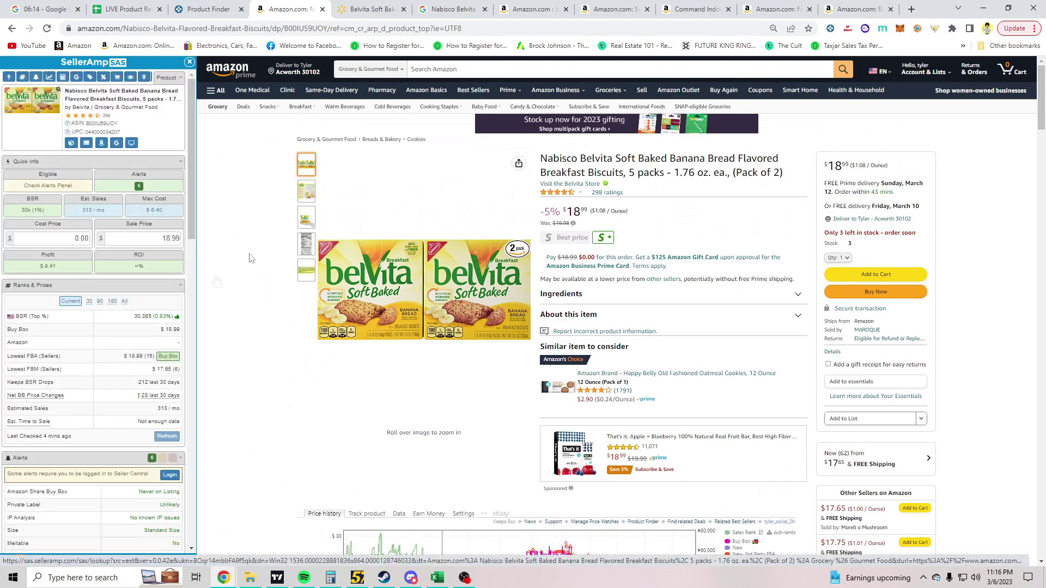
Calculate the cost of two Walmart boxes as 3.88 × 2 in Calculator and return to the Amazon Belvita listing.
{"action": "left_click", "coordinate": [370, 9]}
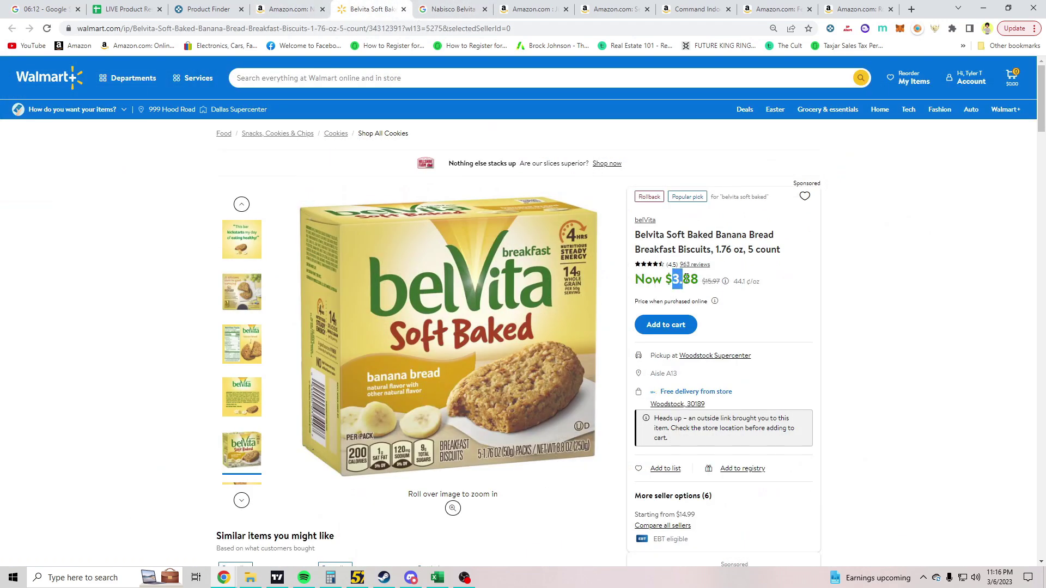
{"action": "left_click", "coordinate": [330, 576]}
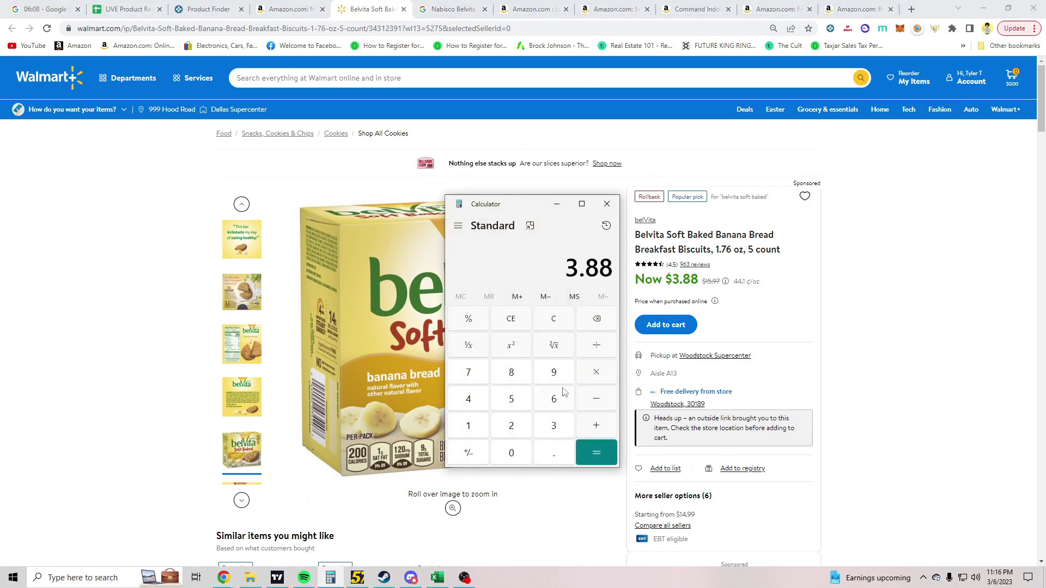
{"action": "type", "text": "2"}
{"action": "key", "text": "Return"}
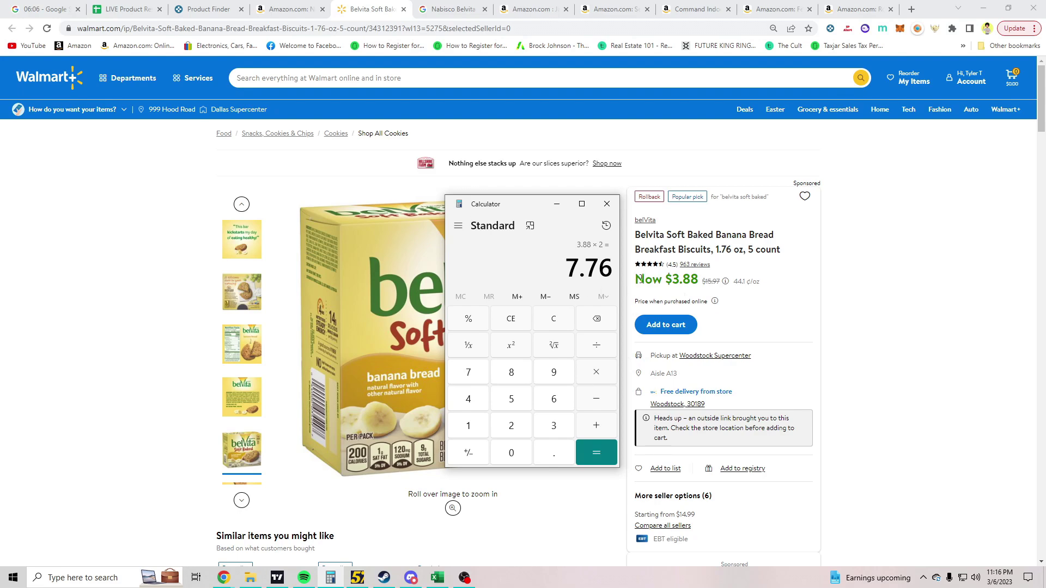
{"action": "left_click", "coordinate": [927, 279]}
{"action": "left_click", "coordinate": [287, 9]}
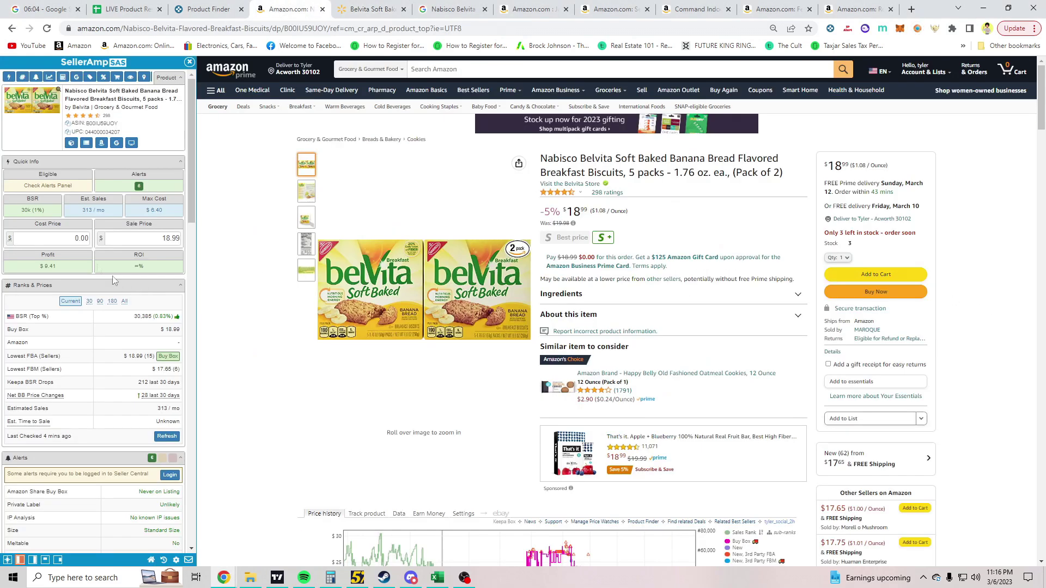
Set the SellerAmp cost price for the Belvita 2-pack to 7.76.
{"action": "left_click", "coordinate": [72, 235]}
{"action": "type", "text": "7.76"}
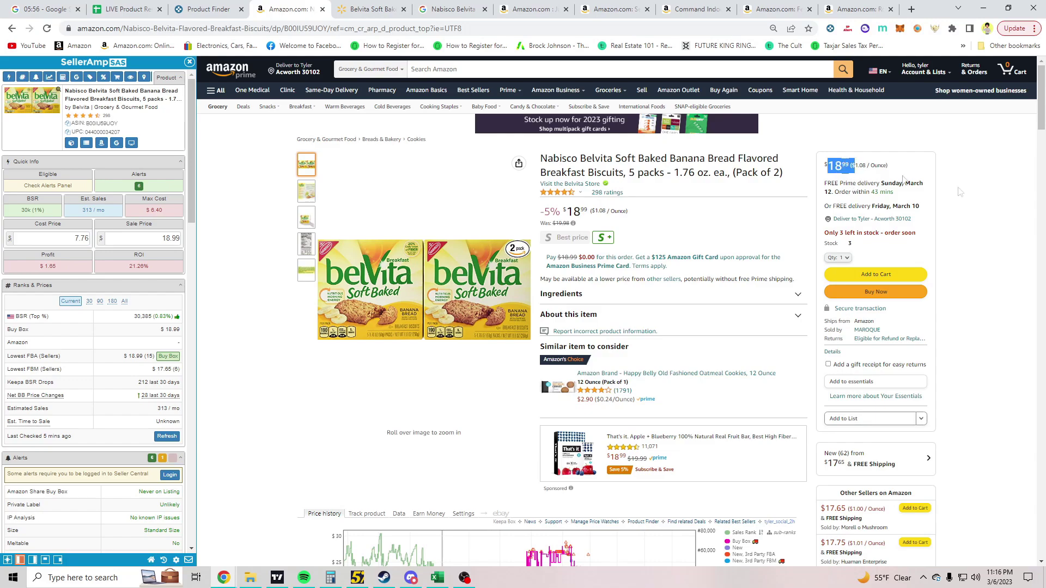
Review the Keepa price history chart and the SellerAmp offers list for the Belvita listing.
{"action": "scroll", "coordinate": [872, 272], "scroll_direction": "down", "scroll_amount": 5}
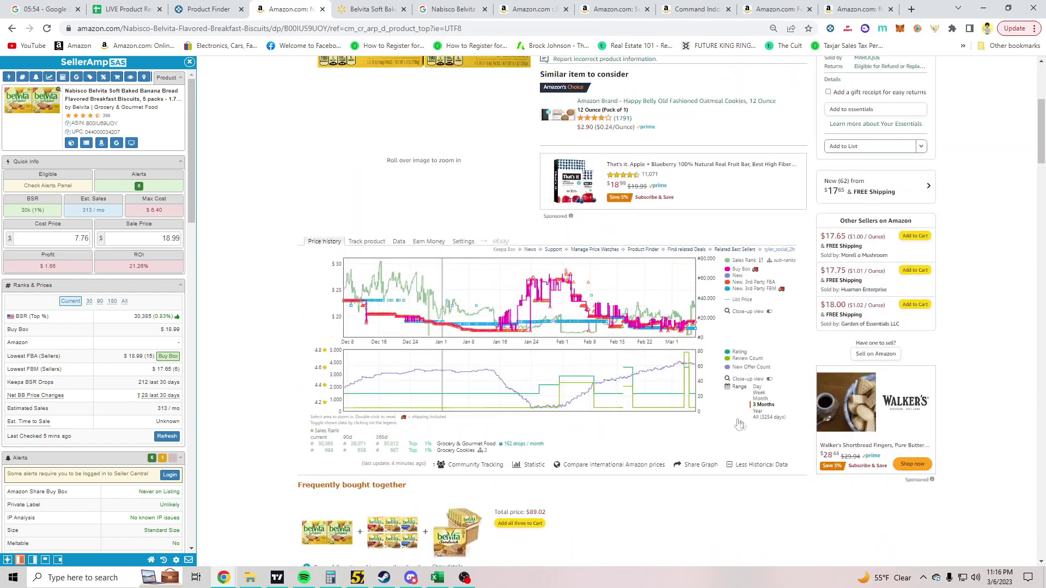
{"action": "scroll", "coordinate": [69, 275], "scroll_direction": "down", "scroll_amount": 3}
{"action": "right_click", "coordinate": [205, 297]}
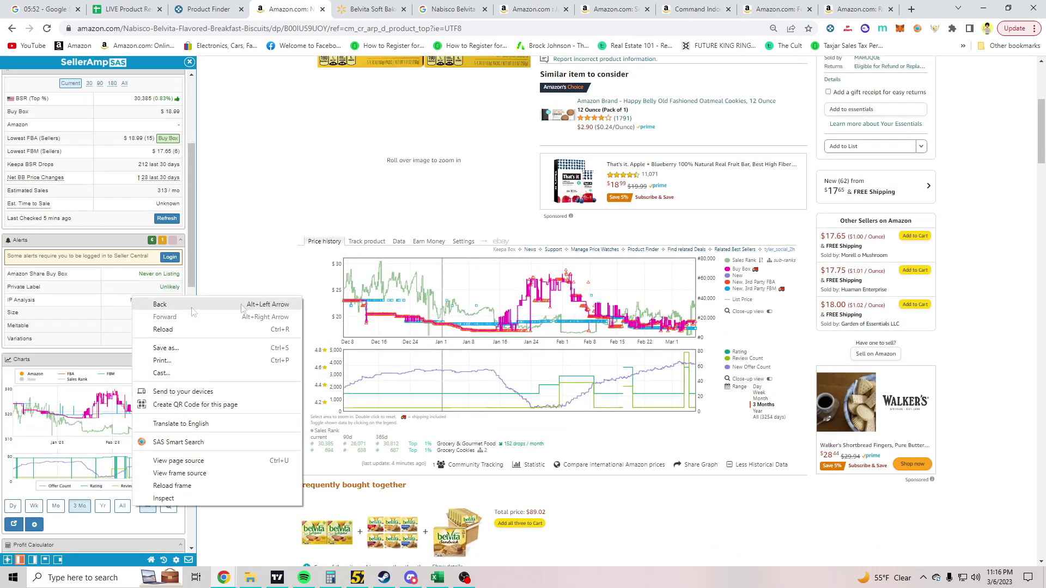
{"action": "scroll", "coordinate": [70, 275], "scroll_direction": "down", "scroll_amount": 2}
{"action": "scroll", "coordinate": [86, 272], "scroll_direction": "down", "scroll_amount": 5}
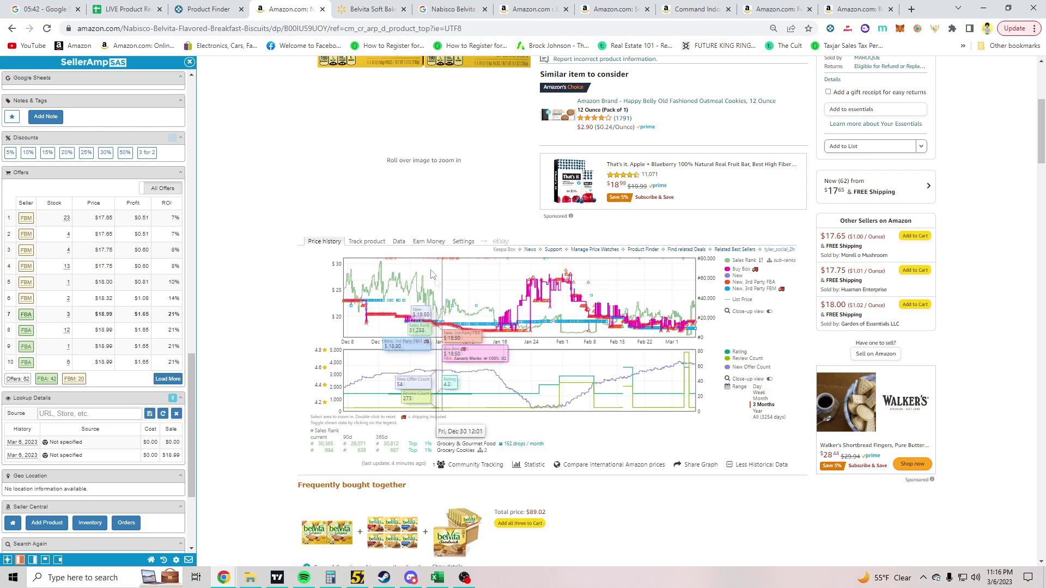
Open Keepa's offers data for the listing, check the Buy Box Statistics and return to the offers table.
{"action": "left_click", "coordinate": [398, 241]}
{"action": "left_click", "coordinate": [398, 255]}
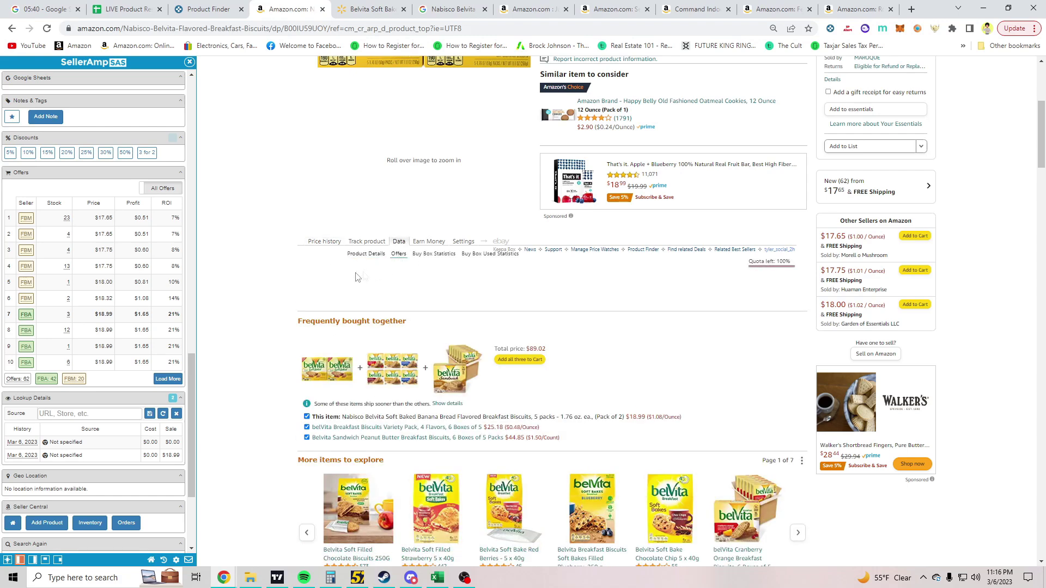
{"action": "scroll", "coordinate": [276, 284], "scroll_direction": "down", "scroll_amount": 3}
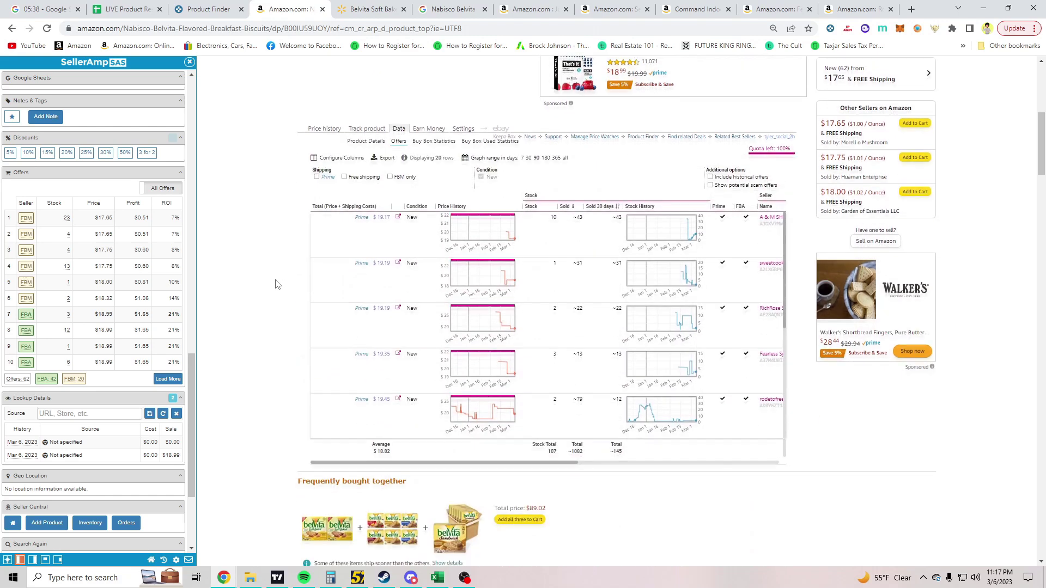
{"action": "scroll", "coordinate": [420, 234], "scroll_direction": "up", "scroll_amount": 1}
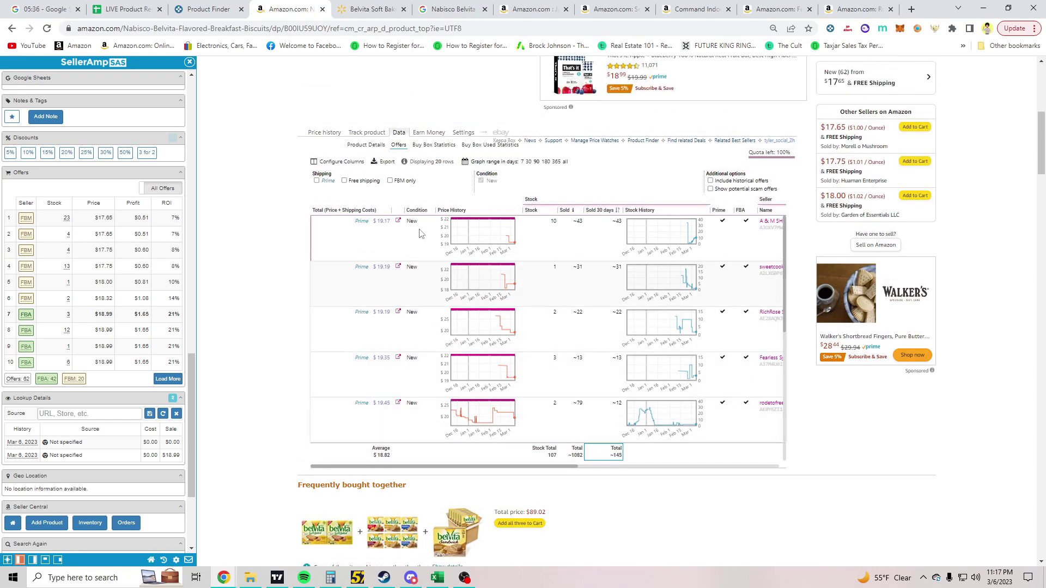
{"action": "left_click", "coordinate": [433, 145]}
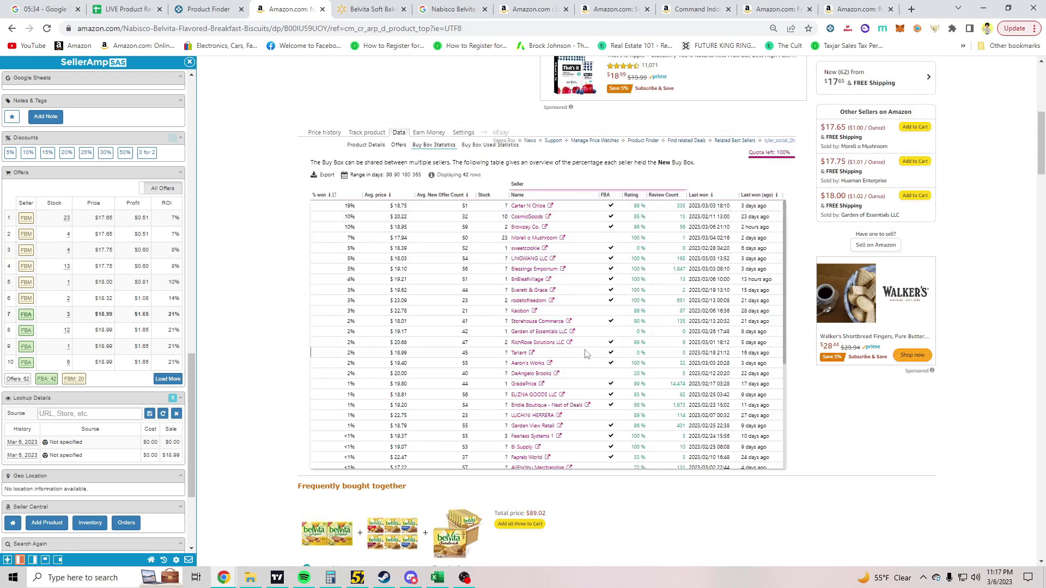
{"action": "left_click", "coordinate": [399, 146]}
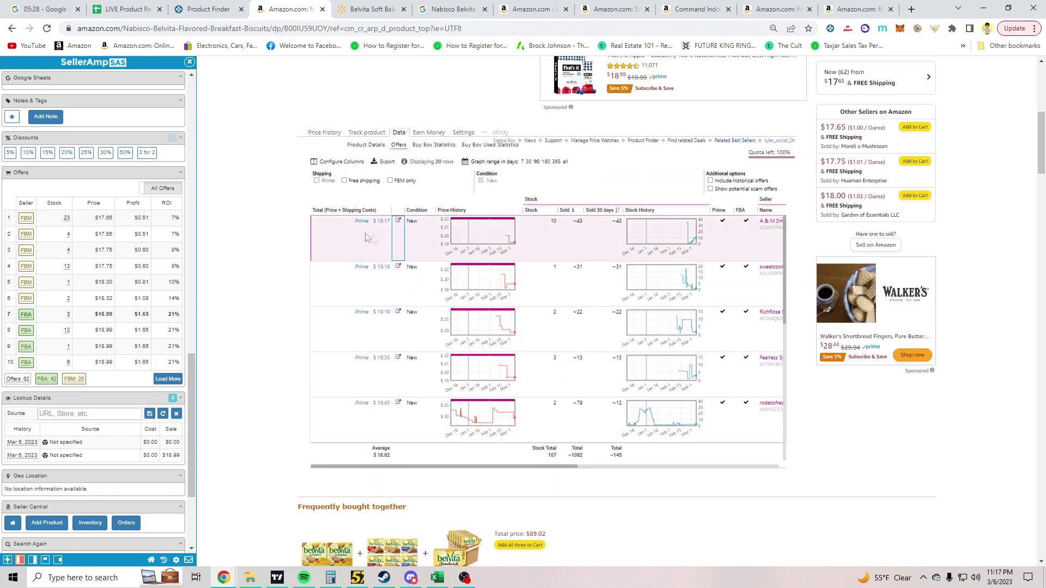
Check in the Keepa offers table when each of the top sellers was first seen on the listing.
{"action": "left_click_drag", "start_coordinate": [546, 466], "coordinate": [719, 467]}
{"action": "left_click", "coordinate": [728, 283]}
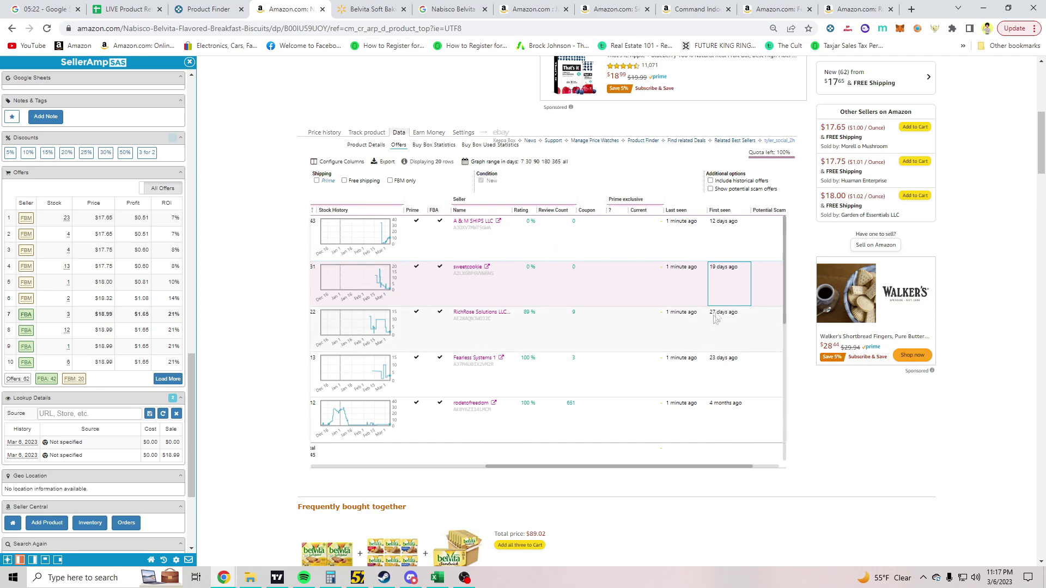
{"action": "left_click_drag", "start_coordinate": [701, 467], "coordinate": [672, 472]}
{"action": "left_click", "coordinate": [486, 325]}
{"action": "left_click", "coordinate": [684, 294]}
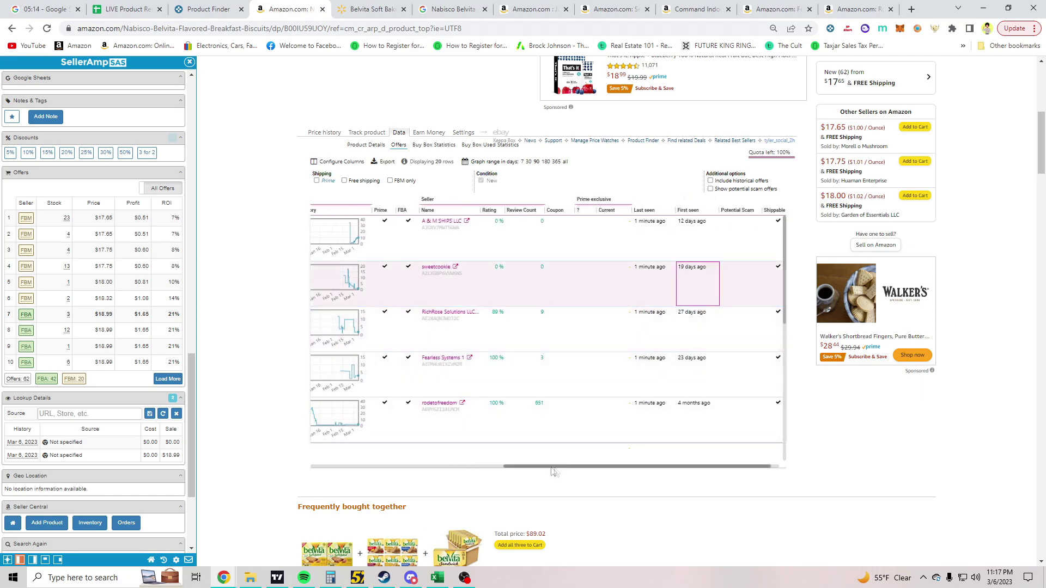
{"action": "left_click_drag", "start_coordinate": [553, 469], "coordinate": [397, 469]}
Compare the 30-day sales of the sellers at $19.35 and $19.45, and examine the $19.45 seller's price history.
{"action": "scroll", "coordinate": [491, 344], "scroll_direction": "down", "scroll_amount": 1}
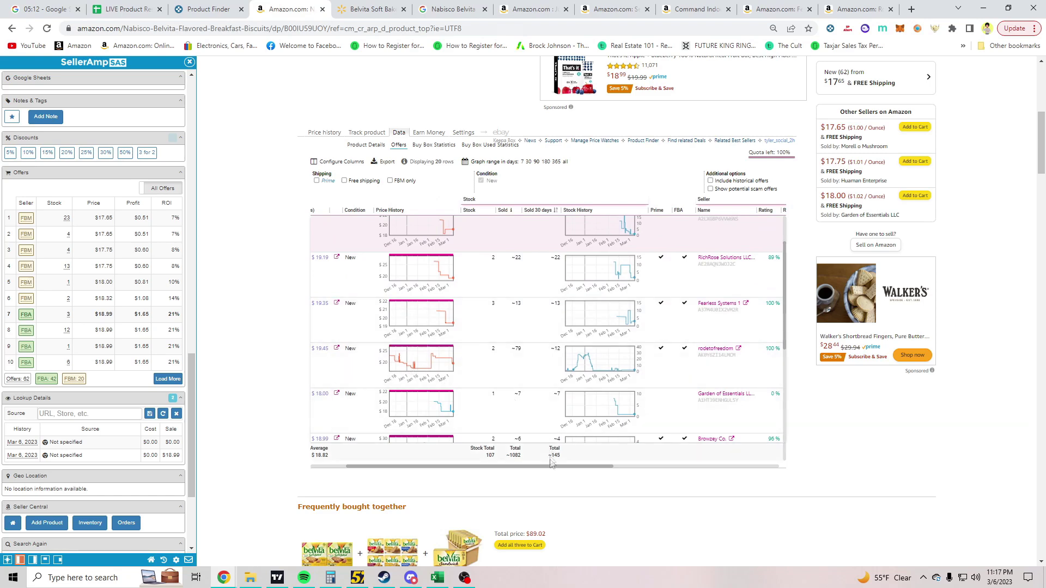
{"action": "left_click_drag", "start_coordinate": [550, 464], "coordinate": [514, 467]}
{"action": "left_click", "coordinate": [594, 328]}
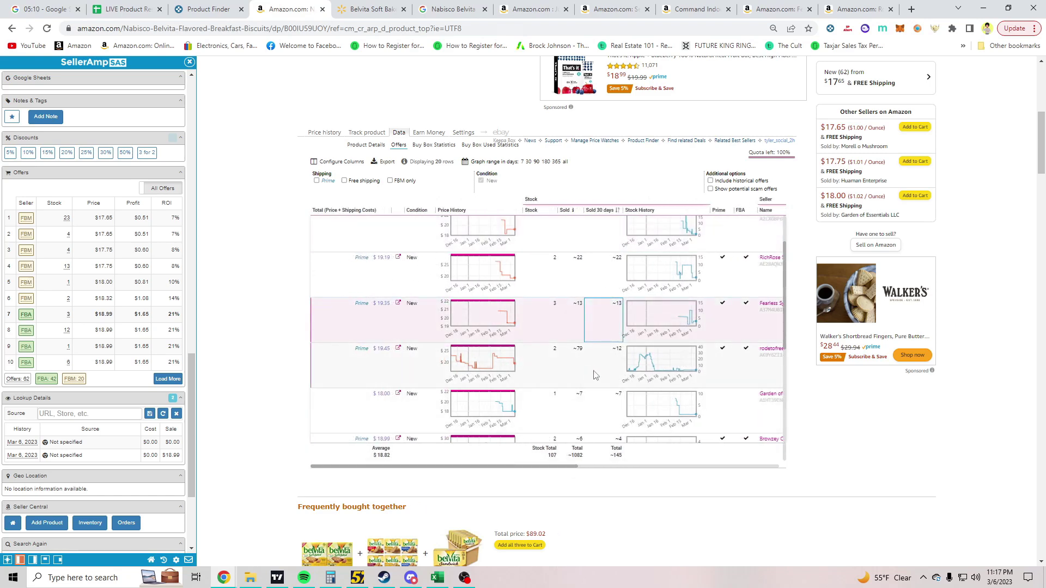
{"action": "left_click", "coordinate": [595, 375]}
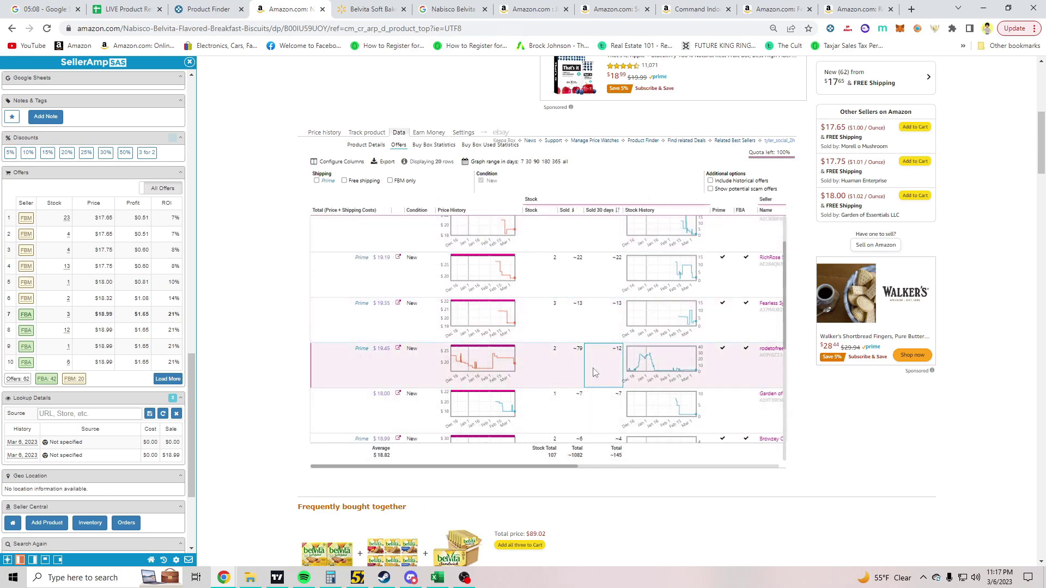
{"action": "left_click_drag", "start_coordinate": [557, 469], "coordinate": [754, 472]}
{"action": "scroll", "coordinate": [544, 363], "scroll_direction": "left", "scroll_amount": 10}
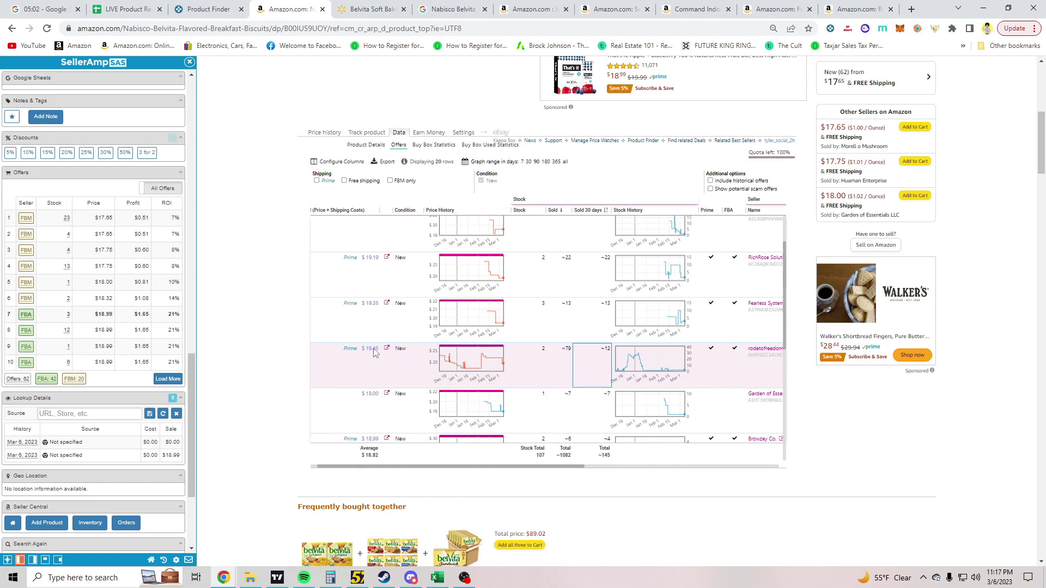
{"action": "mouse_move", "coordinate": [472, 368]}
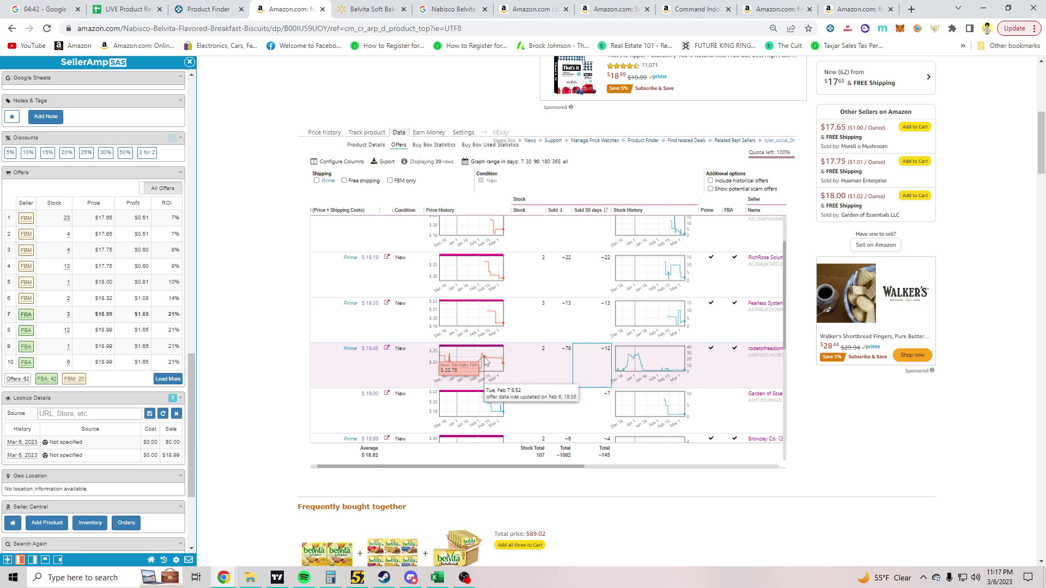
Examine the price, stock, units sold and price history of the remaining sellers in the Keepa offers table.
{"action": "scroll", "coordinate": [539, 327], "scroll_direction": "down", "scroll_amount": 2}
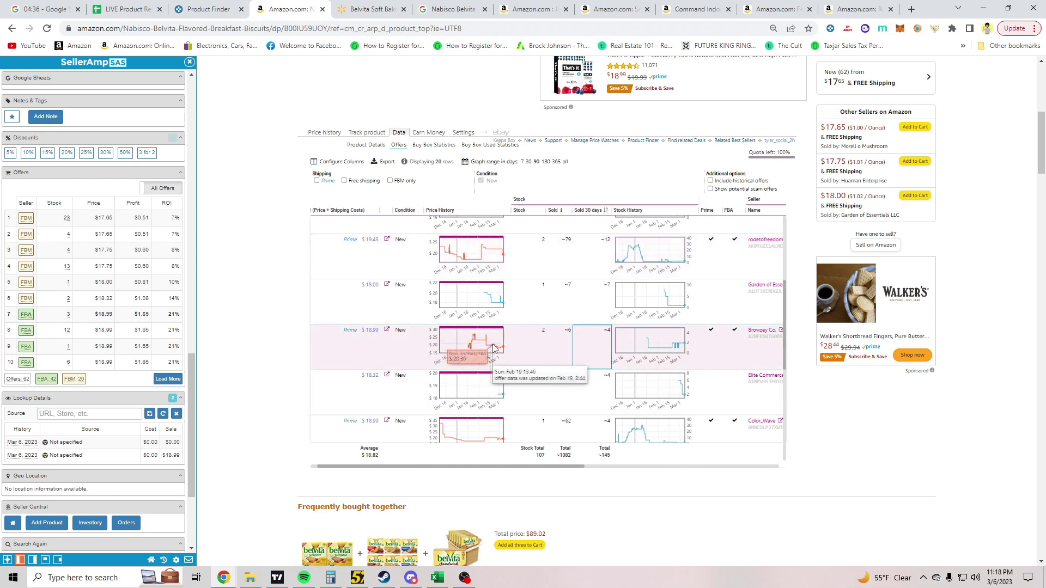
{"action": "mouse_move", "coordinate": [556, 467]}
{"action": "left_mouse_down"}
{"action": "mouse_move", "coordinate": [725, 478]}
{"action": "mouse_move", "coordinate": [550, 474]}
{"action": "left_mouse_up"}
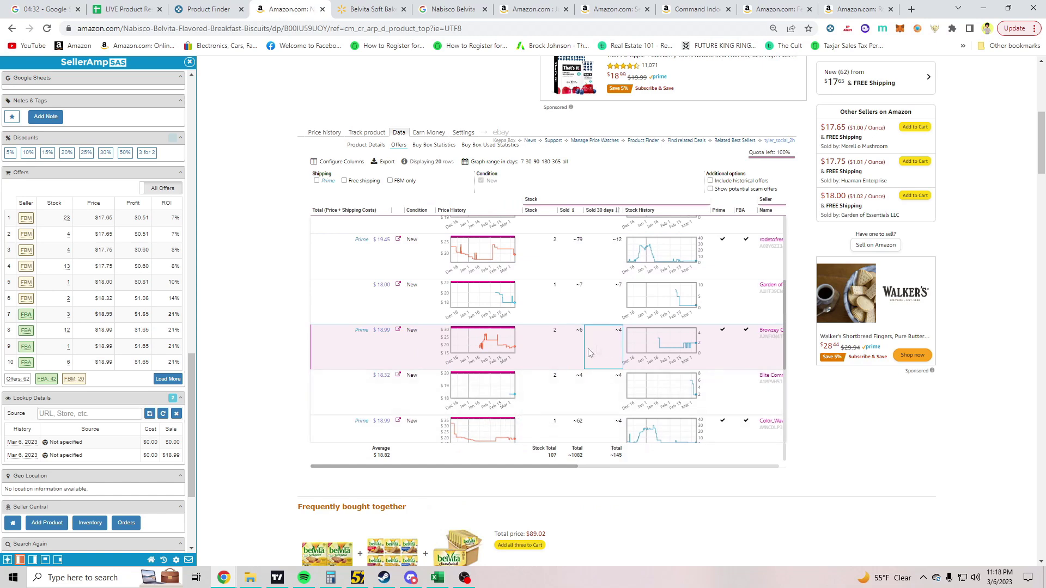
{"action": "scroll", "coordinate": [566, 362], "scroll_direction": "down", "scroll_amount": 1}
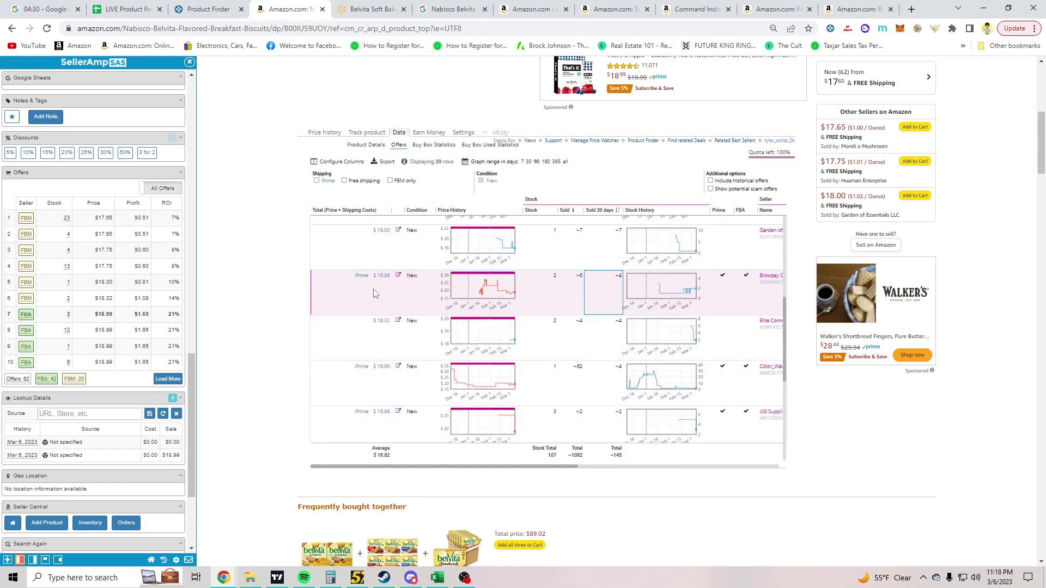
{"action": "scroll", "coordinate": [384, 326], "scroll_direction": "down", "scroll_amount": 1}
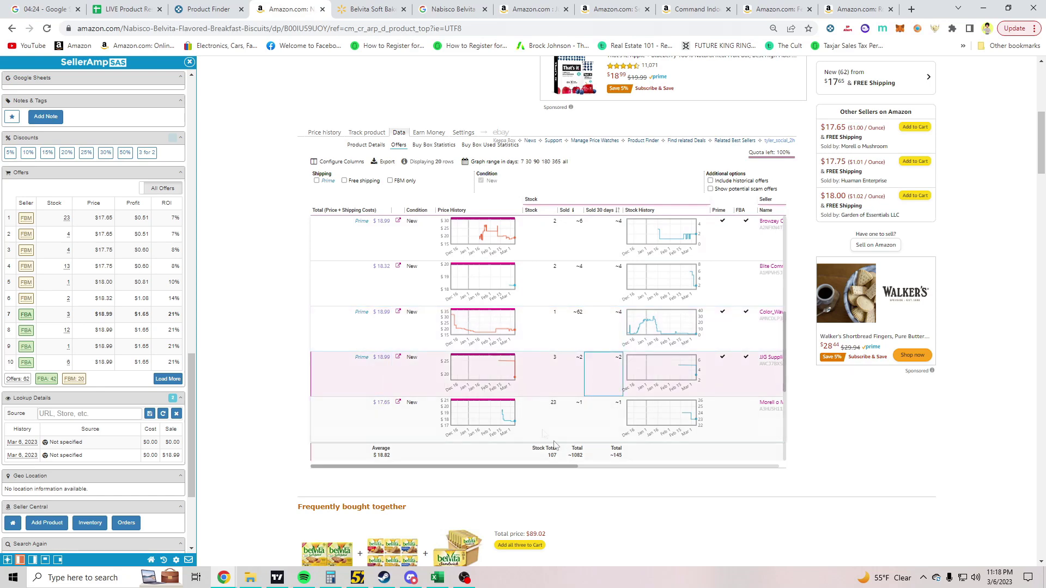
{"action": "scroll", "coordinate": [561, 381], "scroll_direction": "down", "scroll_amount": 3}
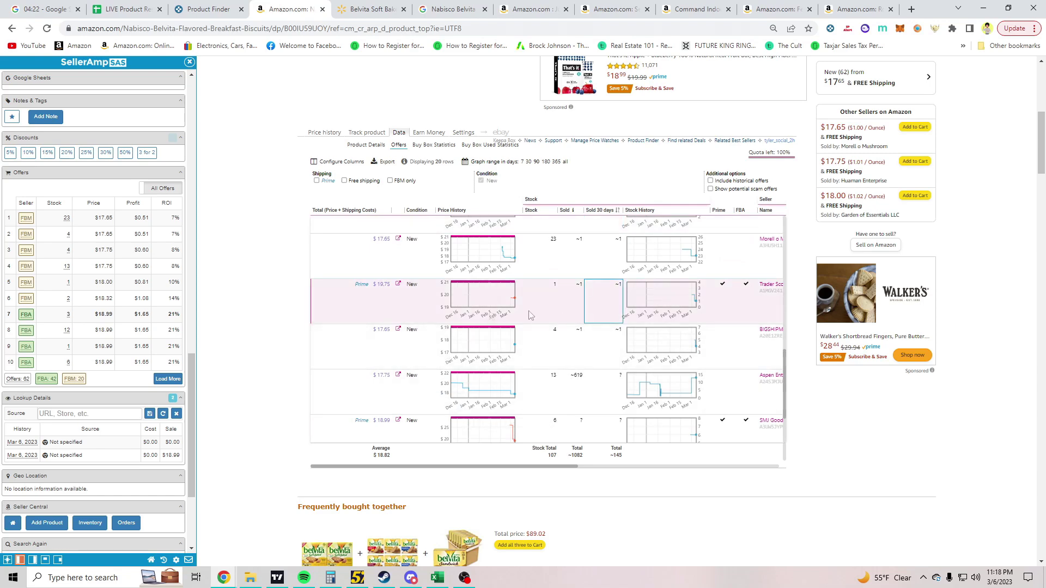
{"action": "scroll", "coordinate": [490, 338], "scroll_direction": "down", "scroll_amount": 2}
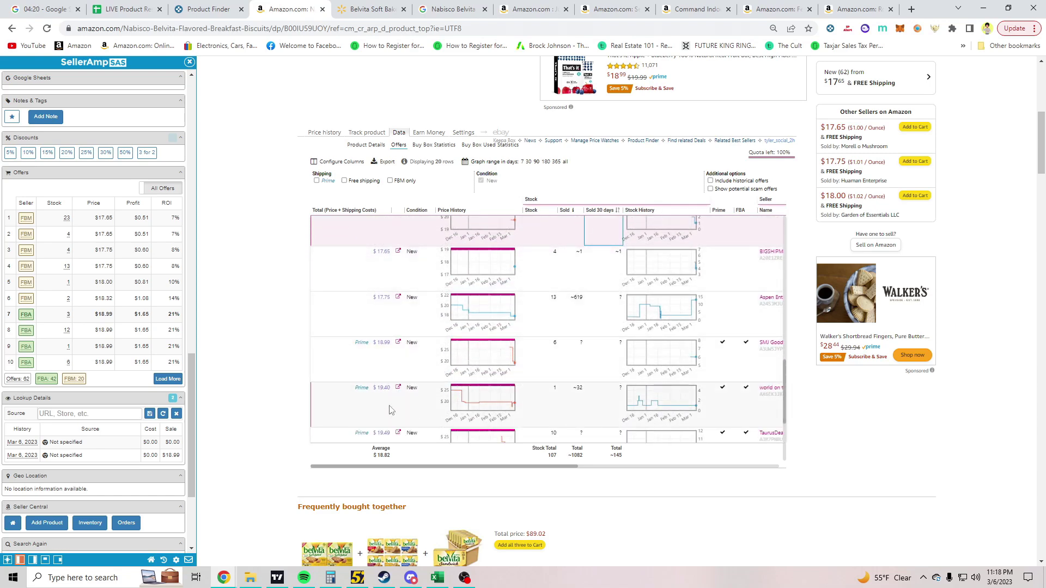
{"action": "scroll", "coordinate": [390, 409], "scroll_direction": "down", "scroll_amount": 4}
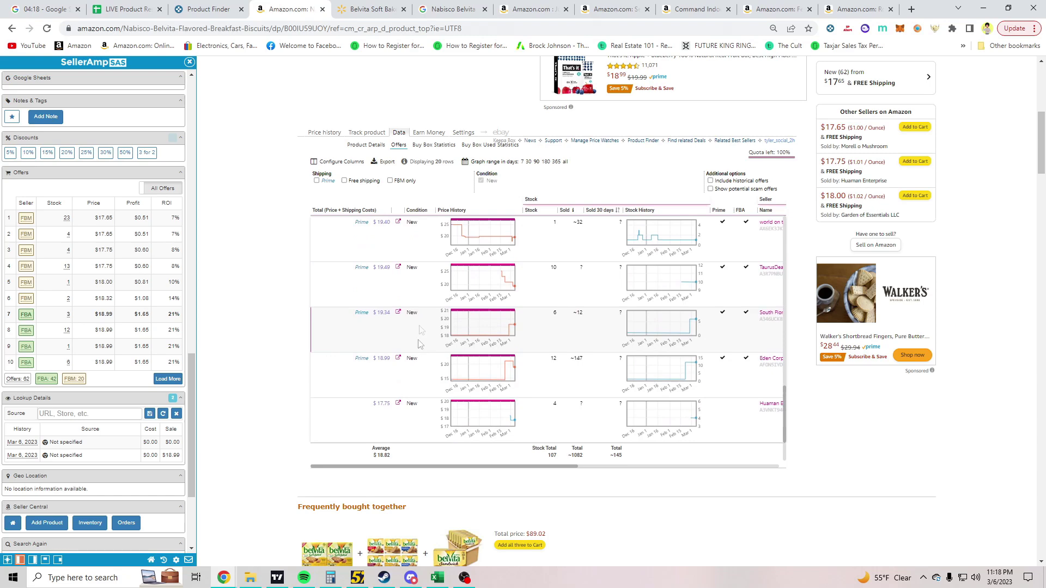
{"action": "left_click", "coordinate": [421, 366]}
{"action": "scroll", "coordinate": [574, 370], "scroll_direction": "up", "scroll_amount": 8}
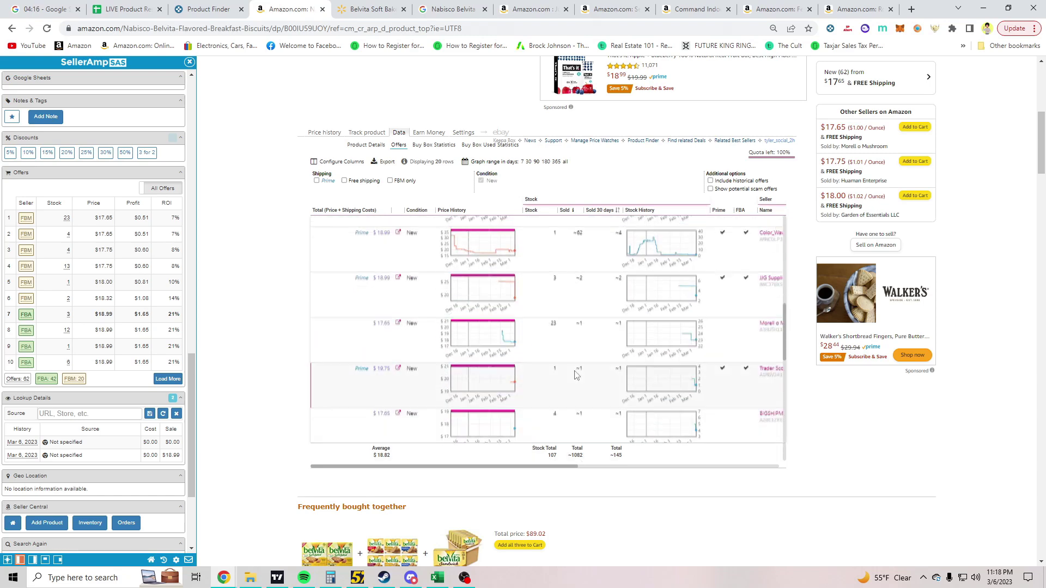
{"action": "scroll", "coordinate": [588, 345], "scroll_direction": "down", "scroll_amount": 5}
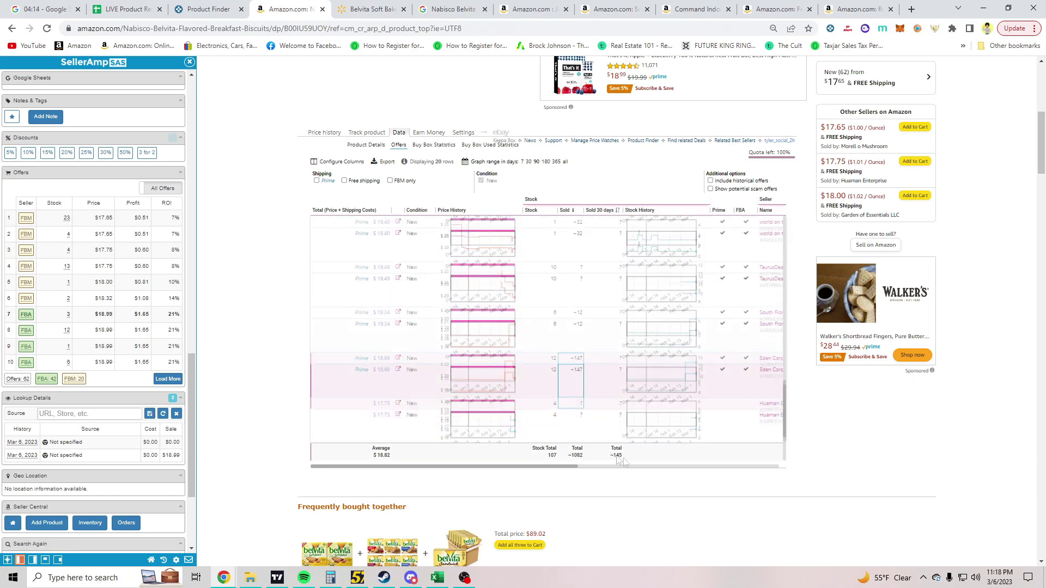
Compare the individual sellers' 30-day sales with the 30-day total in the Keepa offers table.
{"action": "scroll", "coordinate": [579, 388], "scroll_direction": "up", "scroll_amount": 9}
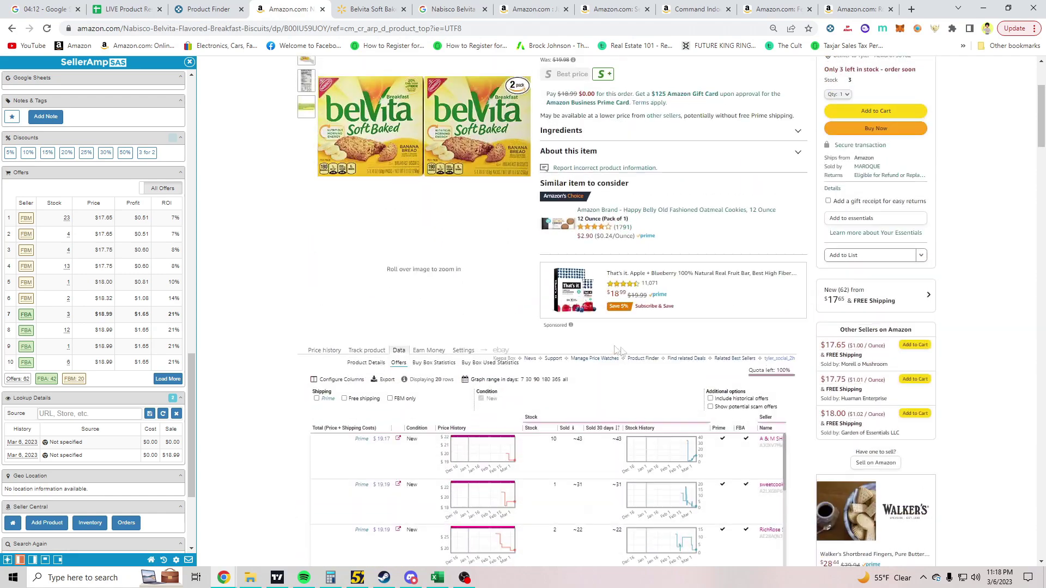
{"action": "scroll", "coordinate": [257, 273], "scroll_direction": "down", "scroll_amount": 4}
{"action": "scroll", "coordinate": [557, 340], "scroll_direction": "down", "scroll_amount": 4}
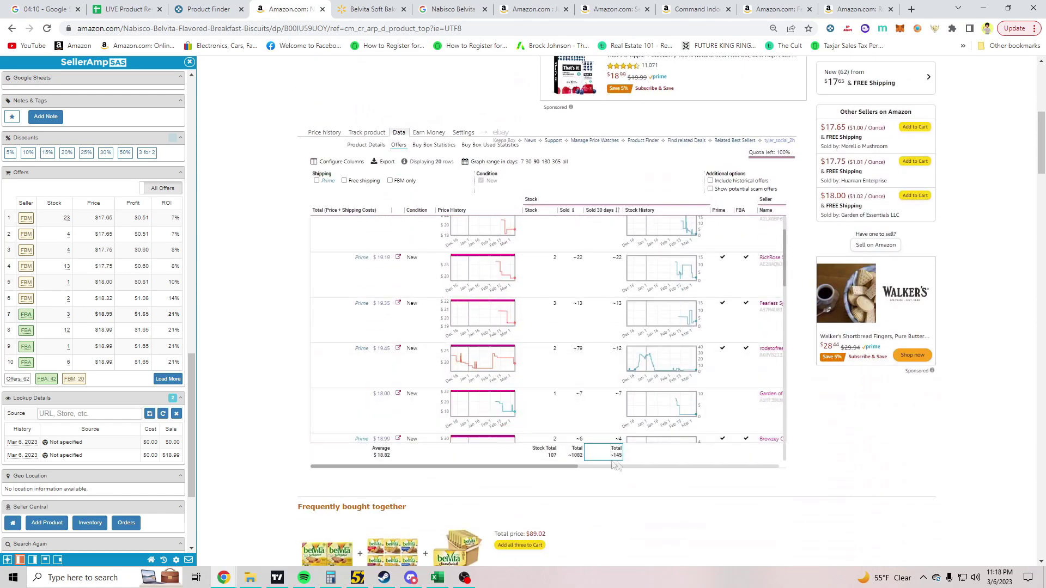
{"action": "scroll", "coordinate": [567, 337], "scroll_direction": "up", "scroll_amount": 2}
{"action": "scroll", "coordinate": [613, 387], "scroll_direction": "up", "scroll_amount": 2}
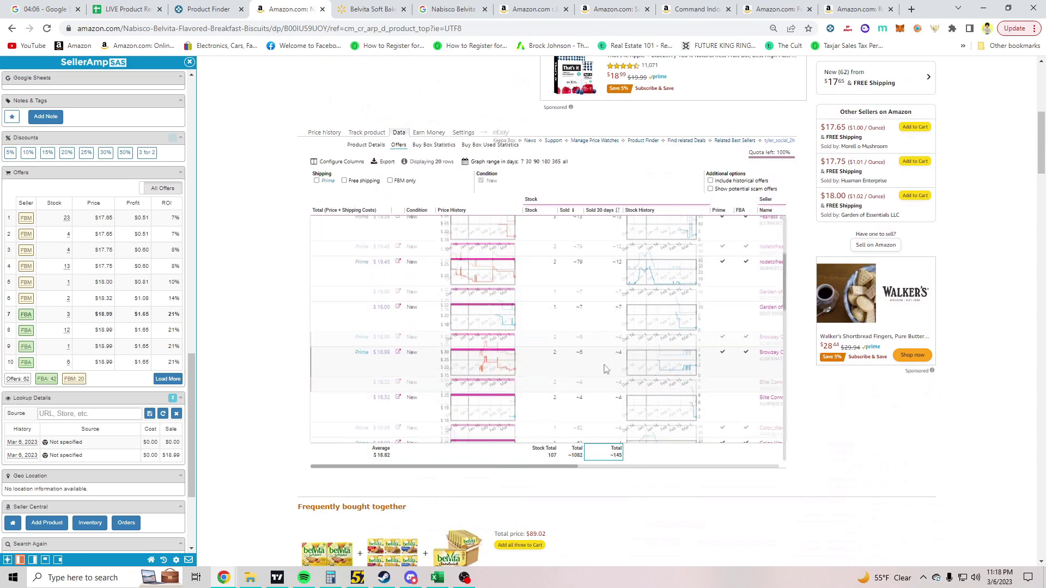
{"action": "scroll", "coordinate": [603, 299], "scroll_direction": "up", "scroll_amount": 2}
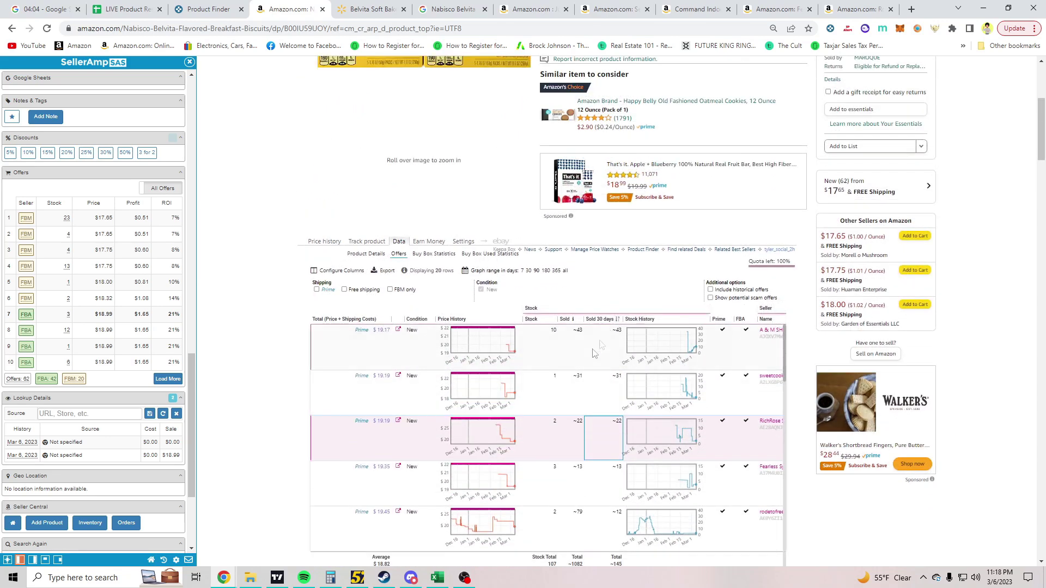
{"action": "scroll", "coordinate": [601, 454], "scroll_direction": "down", "scroll_amount": 3}
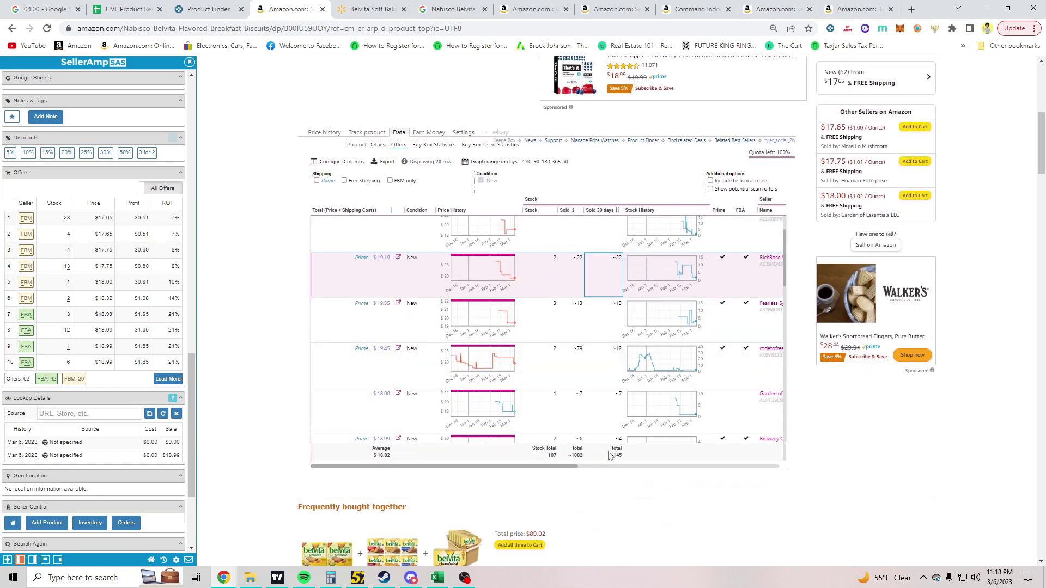
{"action": "scroll", "coordinate": [598, 343], "scroll_direction": "down", "scroll_amount": 2}
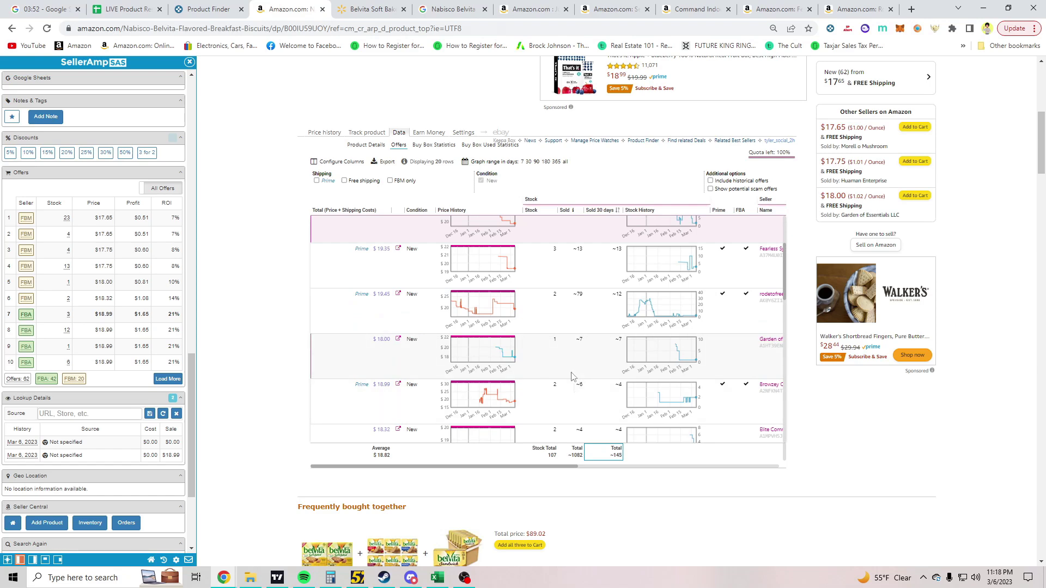
Return to the Keepa price history chart and set its range to Month.
{"action": "left_click", "coordinate": [326, 135]}
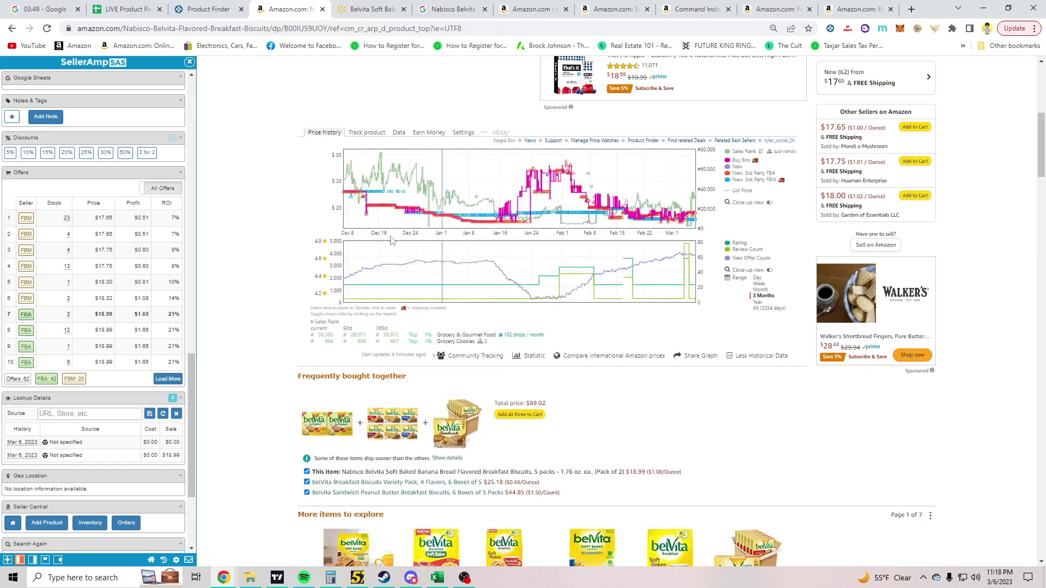
{"action": "left_click", "coordinate": [761, 289]}
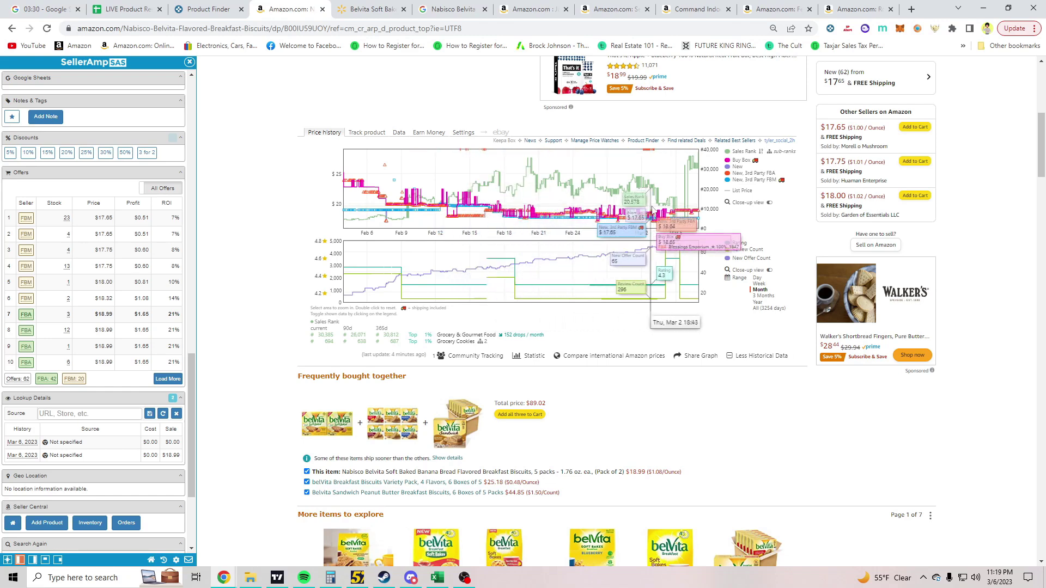
Check the Belvita listing's profit calculation in SellerAmp and return to the Quick Info figures.
{"action": "scroll", "coordinate": [119, 322], "scroll_direction": "up", "scroll_amount": 5}
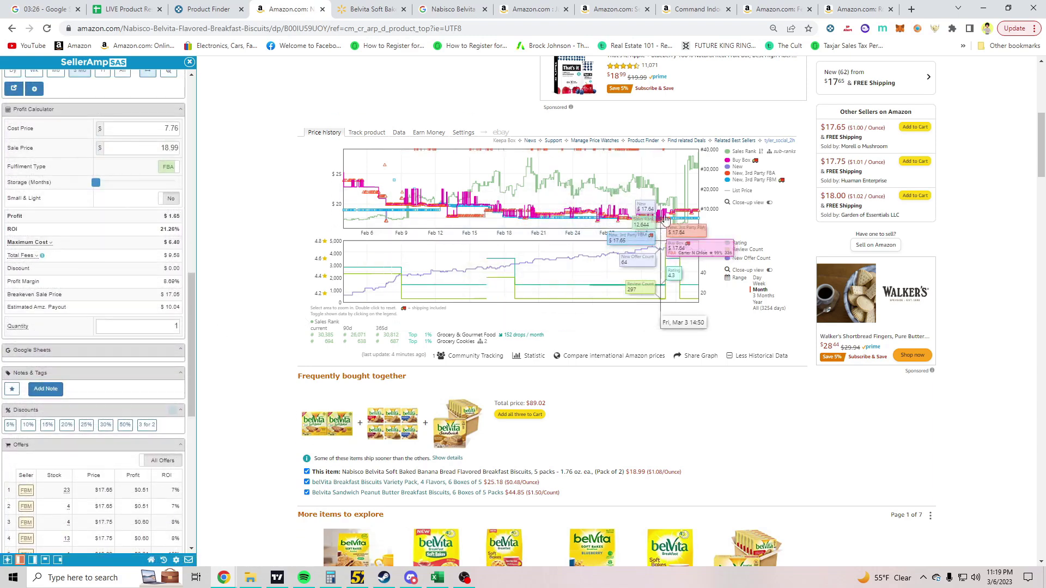
{"action": "scroll", "coordinate": [83, 312], "scroll_direction": "up", "scroll_amount": 1}
{"action": "scroll", "coordinate": [83, 312], "scroll_direction": "up", "scroll_amount": 10}
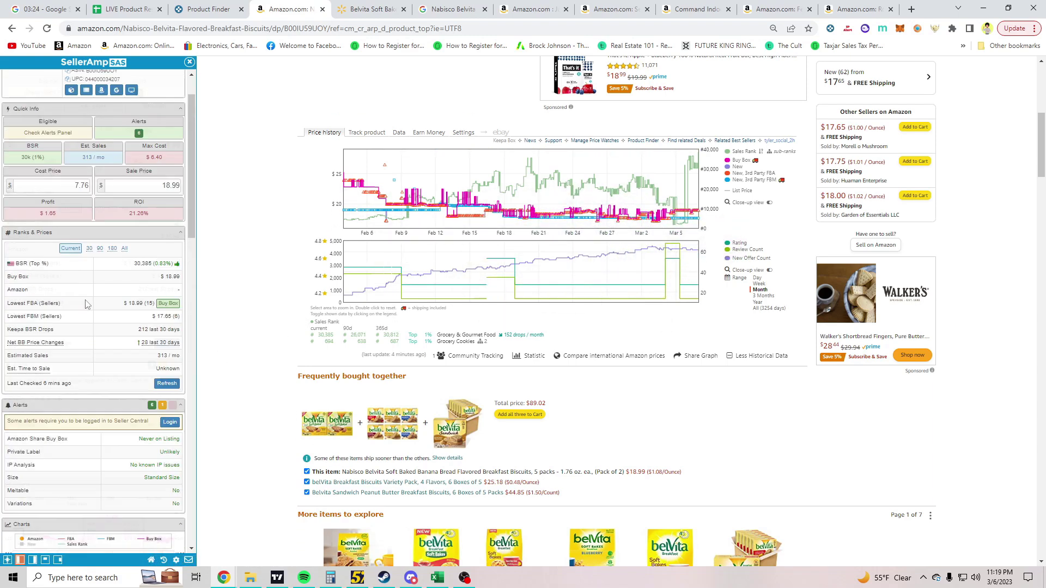
Set the Belvita sale price to 19 in SellerAmp and check the resulting profit.
{"action": "type", "text": "19"}
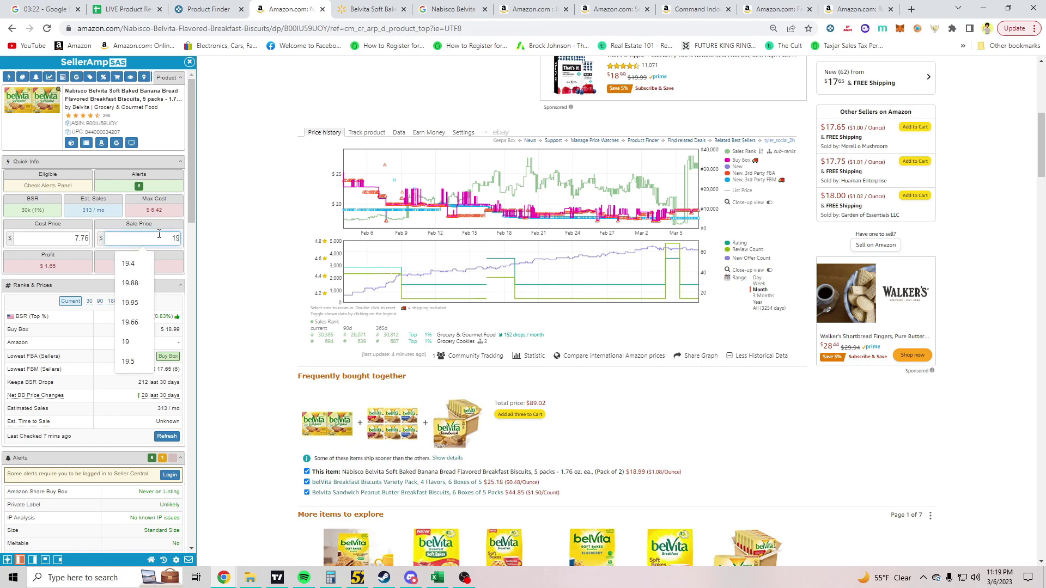
{"action": "left_click", "coordinate": [61, 266]}
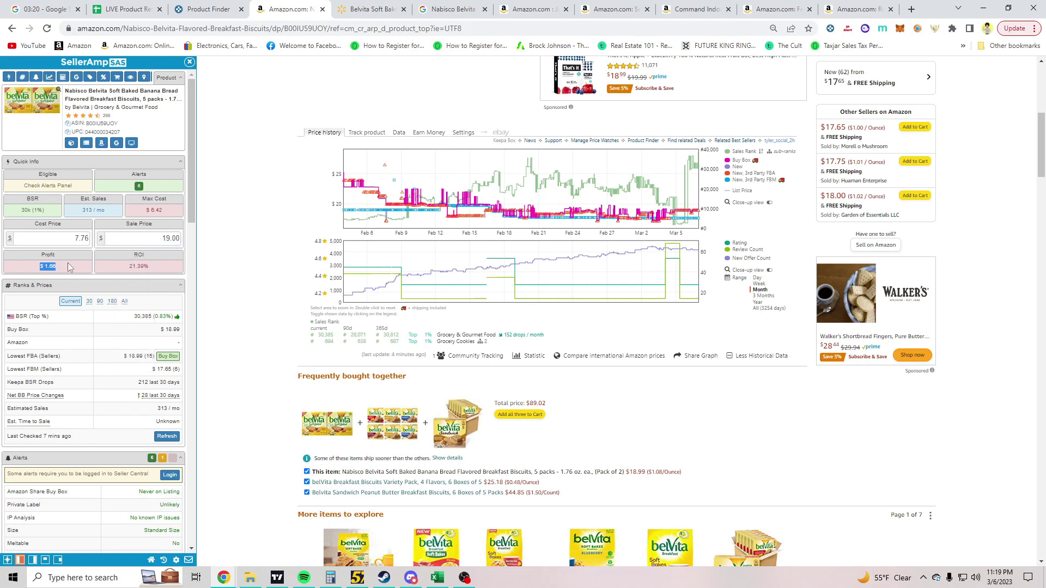
Look through the Belvita listing's product images, including the nutrition facts and ingredients.
{"action": "scroll", "coordinate": [246, 289], "scroll_direction": "up", "scroll_amount": 7}
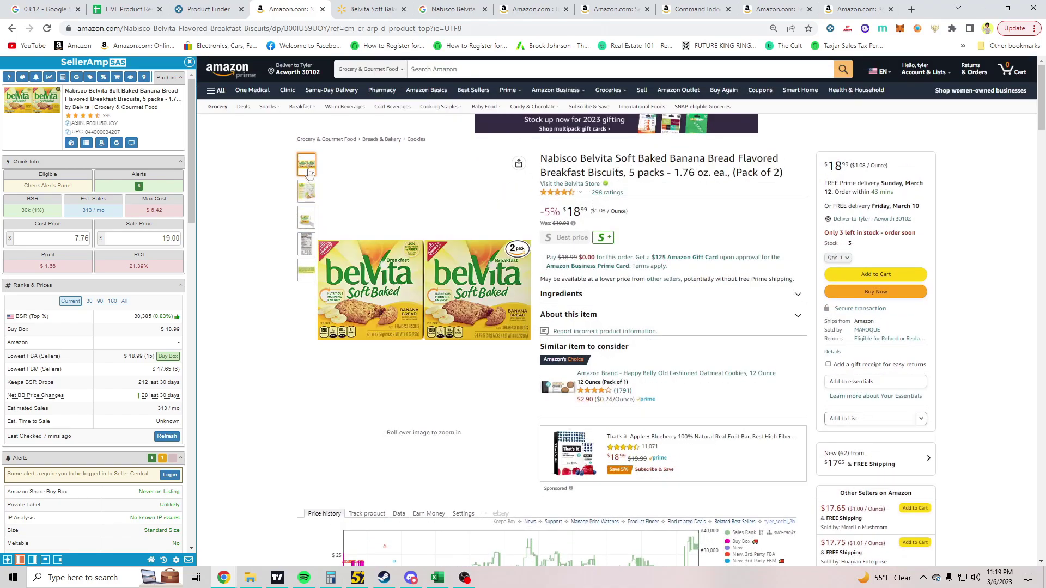
{"action": "mouse_move", "coordinate": [304, 244]}
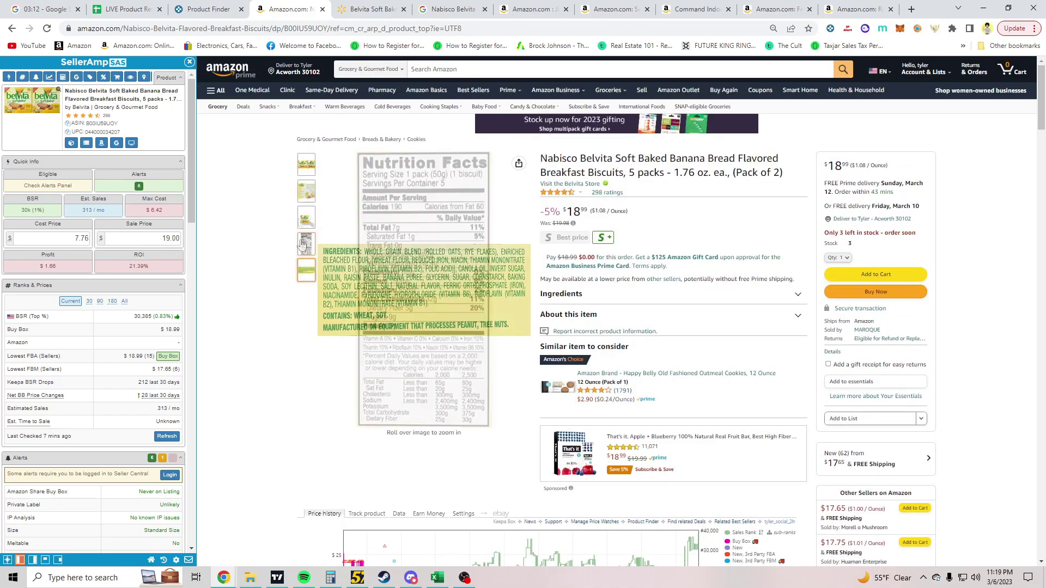
{"action": "scroll", "coordinate": [305, 245], "scroll_direction": "down", "scroll_amount": 1}
{"action": "scroll", "coordinate": [305, 245], "scroll_direction": "up", "scroll_amount": 1}
{"action": "mouse_move", "coordinate": [308, 173]}
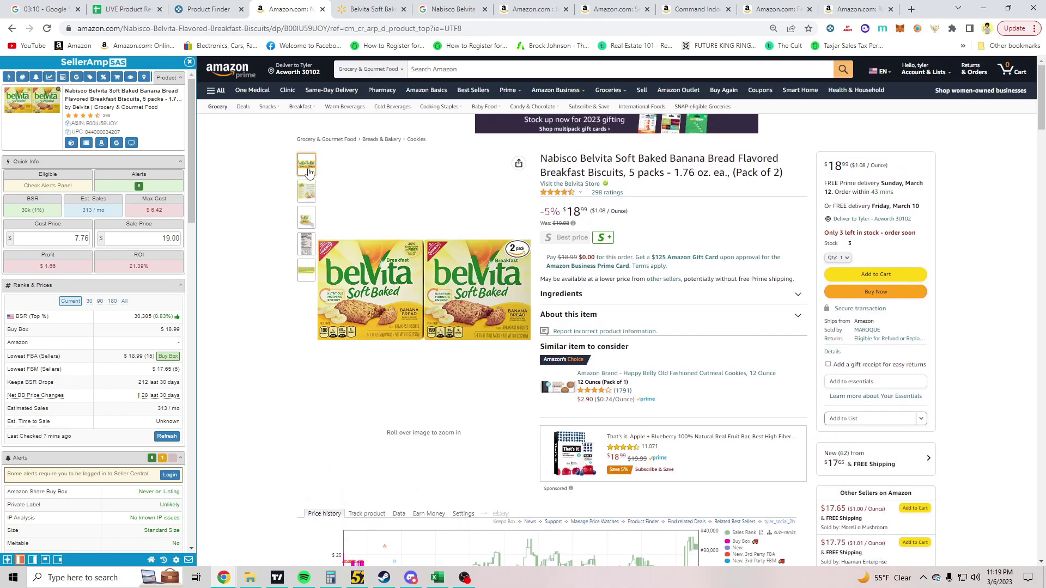
{"action": "mouse_move", "coordinate": [305, 218]}
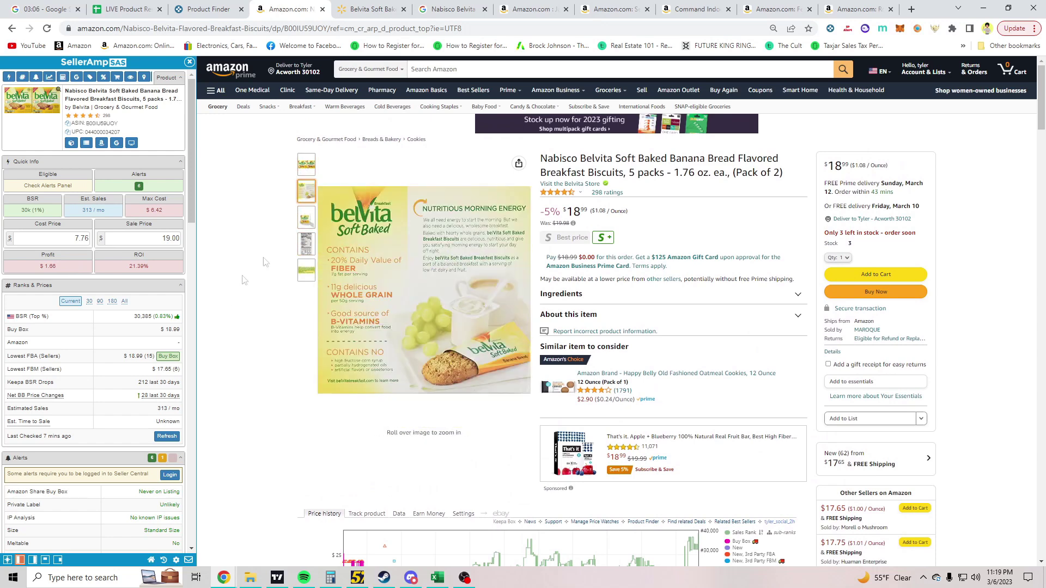
{"action": "mouse_move", "coordinate": [306, 191]}
{"action": "mouse_move", "coordinate": [433, 321]}
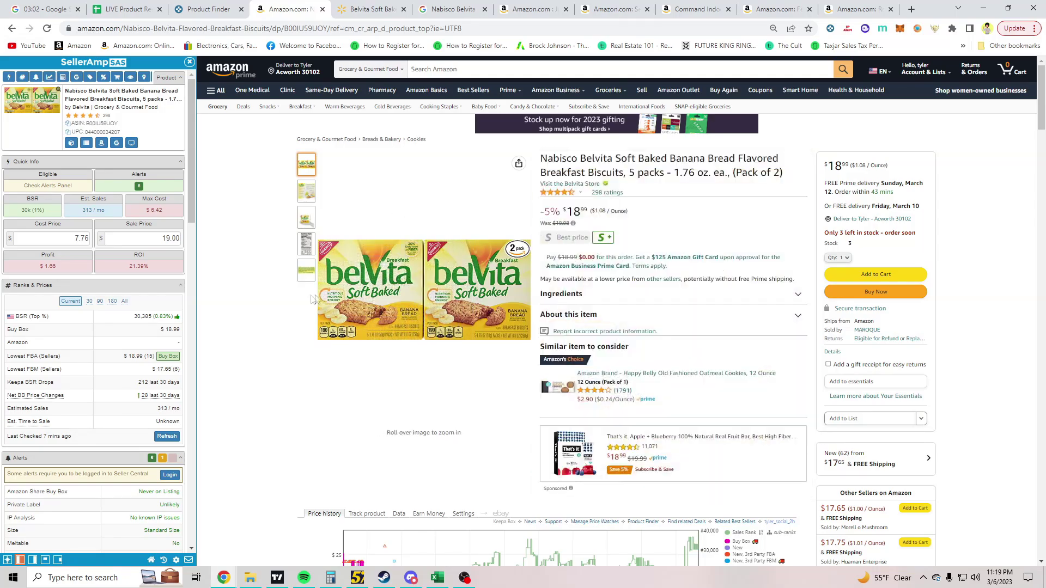
Close the Belvita Amazon, Walmart and Google search tabs and bring up the Jack Daniel's BBQ Sauce listing.
{"action": "left_click", "coordinate": [359, 8]}
{"action": "left_click", "coordinate": [289, 9]}
{"action": "left_click", "coordinate": [322, 8]}
{"action": "left_click", "coordinate": [322, 9]}
{"action": "left_click", "coordinate": [322, 9]}
Set the SellerAmp sale price to 23.7 from the lowest FBA offer for the Jack Daniel's sauce.
{"action": "mouse_move", "coordinate": [467, 253]}
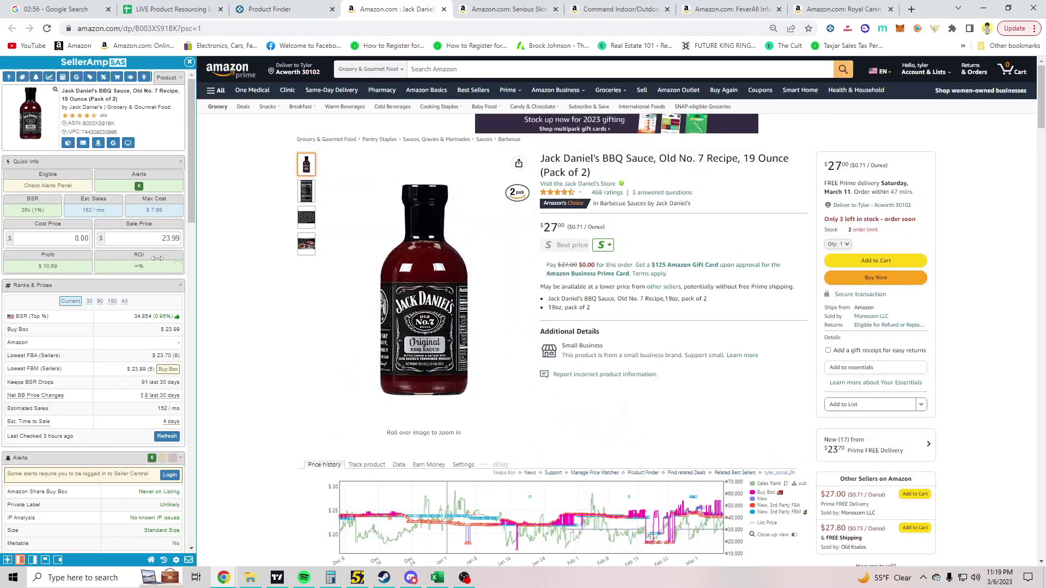
{"action": "scroll", "coordinate": [98, 262], "scroll_direction": "down", "scroll_amount": 10}
{"action": "scroll", "coordinate": [98, 261], "scroll_direction": "down", "scroll_amount": 5}
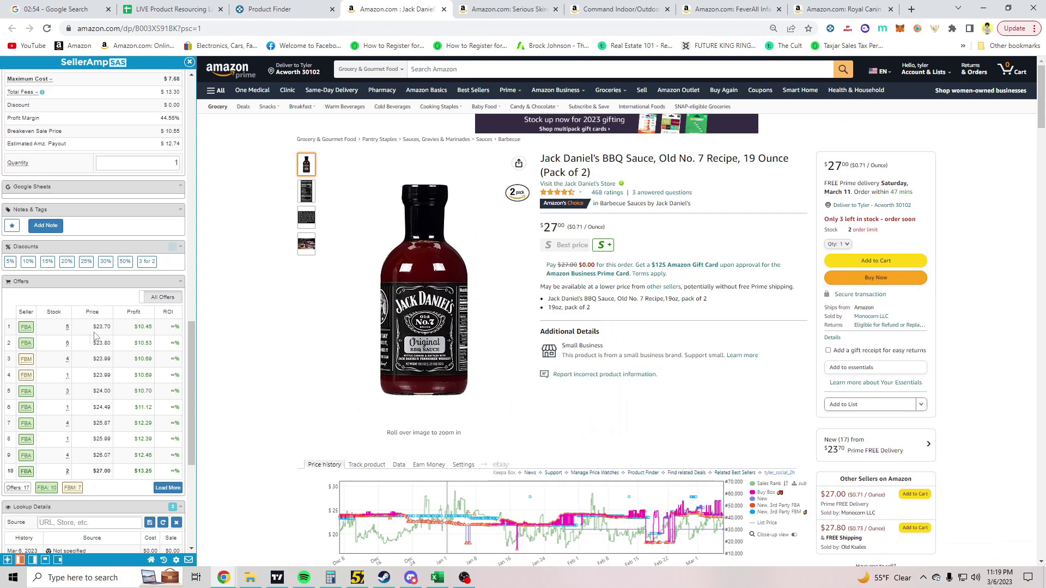
{"action": "scroll", "coordinate": [110, 354], "scroll_direction": "up", "scroll_amount": 15}
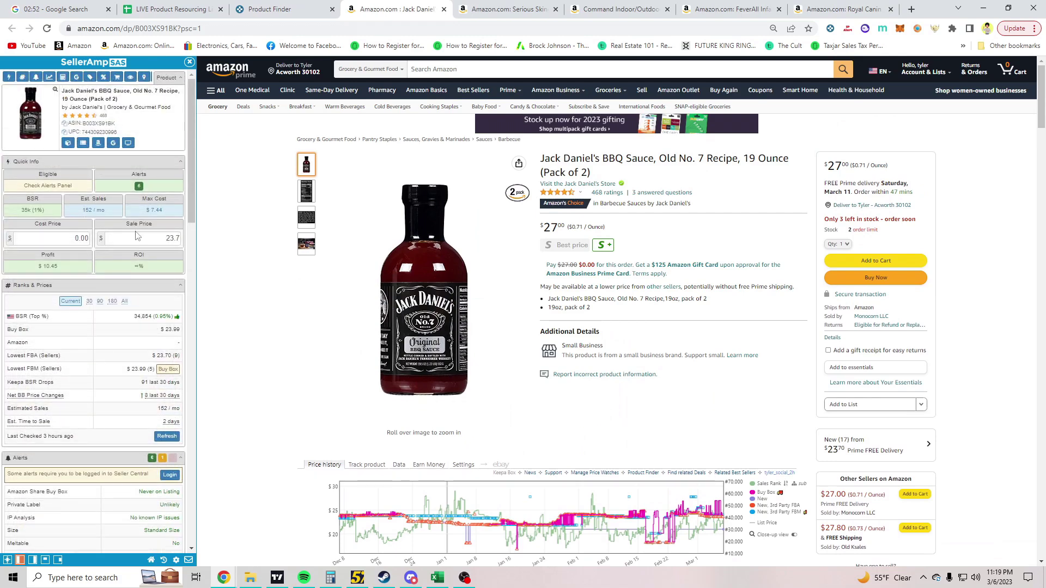
Search Google for the sauce's product title, check Walmart's two-pack result and return to the search results.
{"action": "left_click", "coordinate": [114, 143]}
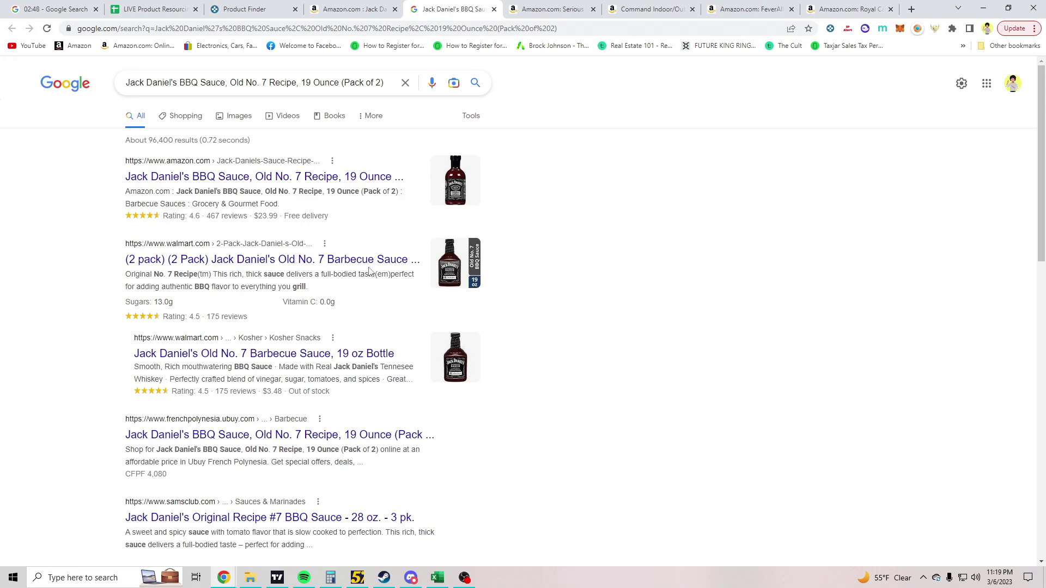
{"action": "left_click", "coordinate": [235, 260]}
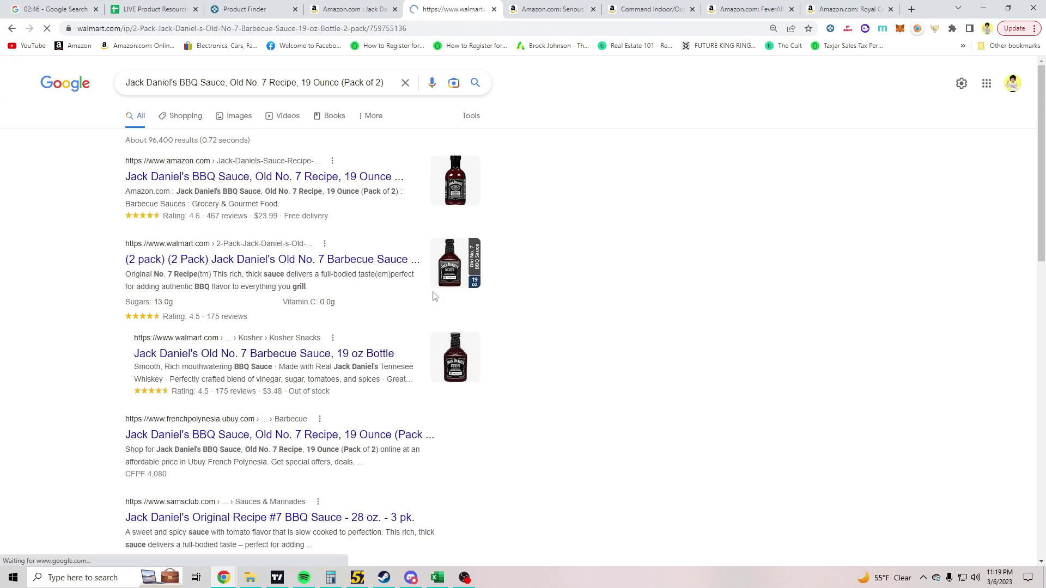
{"action": "key", "text": "alt+Left"}
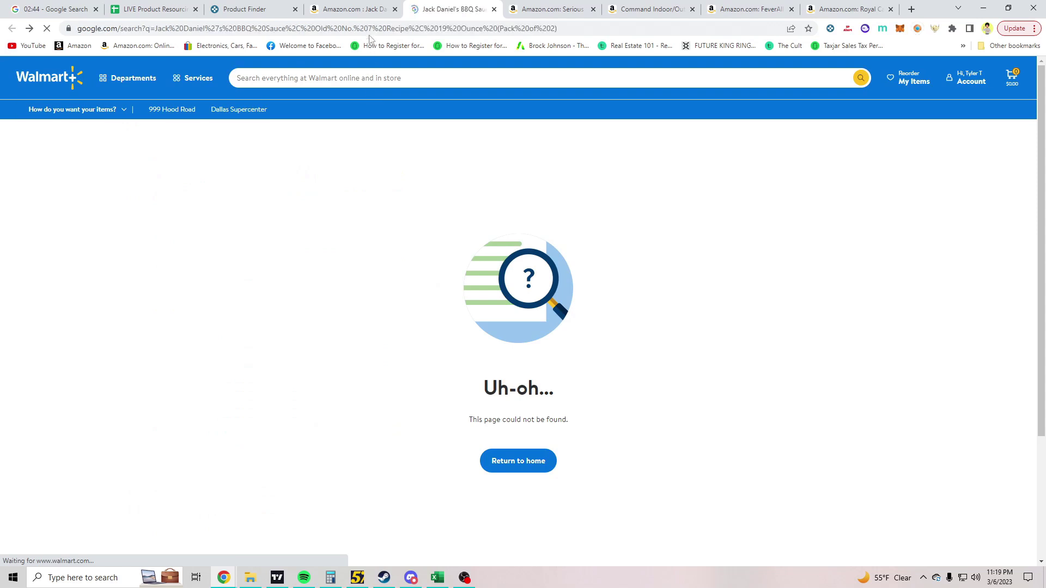
Show the Google Shopping results and open Walmart's Jack Daniel's Original BBQ Sauce 19.5 oz listing in a separate tab.
{"action": "left_click", "coordinate": [196, 117]}
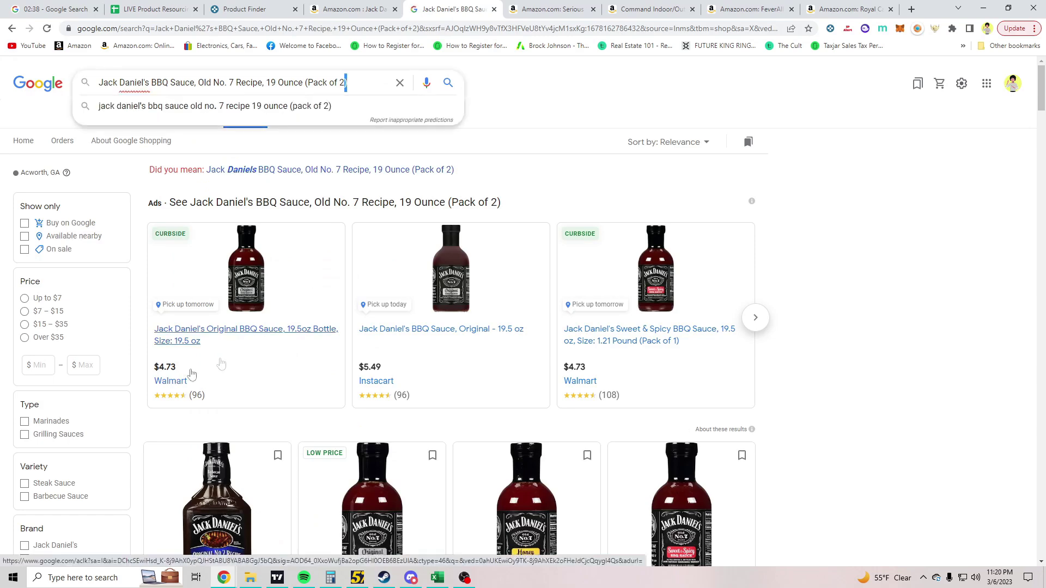
{"action": "left_click", "coordinate": [278, 370]}
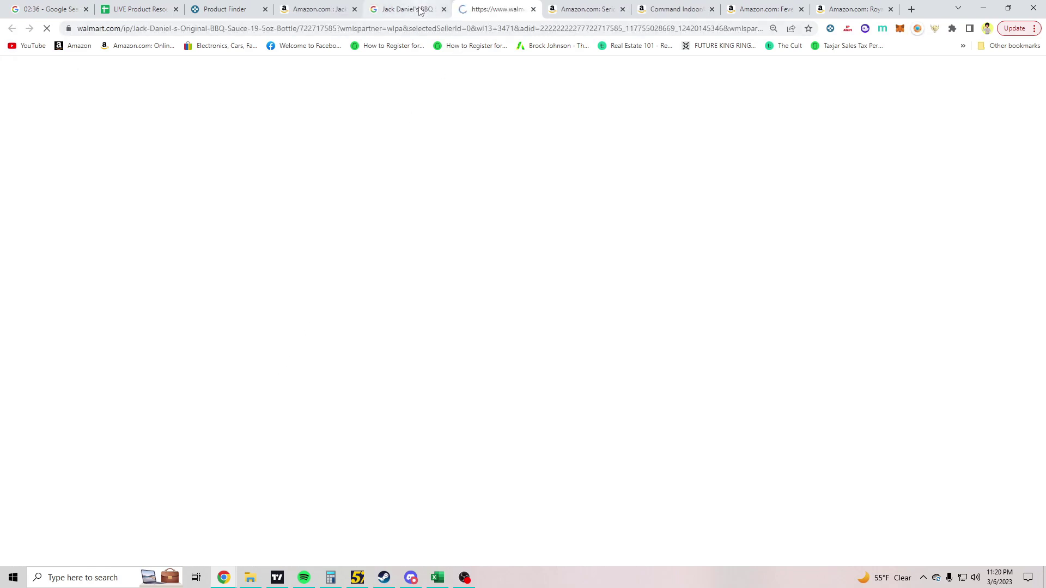
{"action": "left_click", "coordinate": [419, 10]}
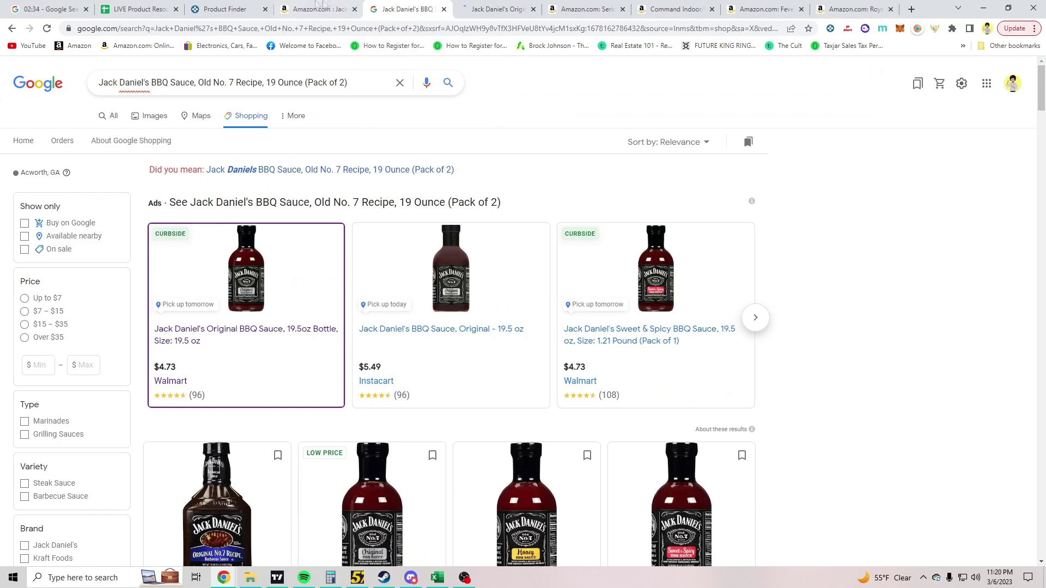
Inspect the Amazon sauce listing's bottle label, ingredients image and SellerAmp offers.
{"action": "key", "text": "ctrl+shift+Tab"}
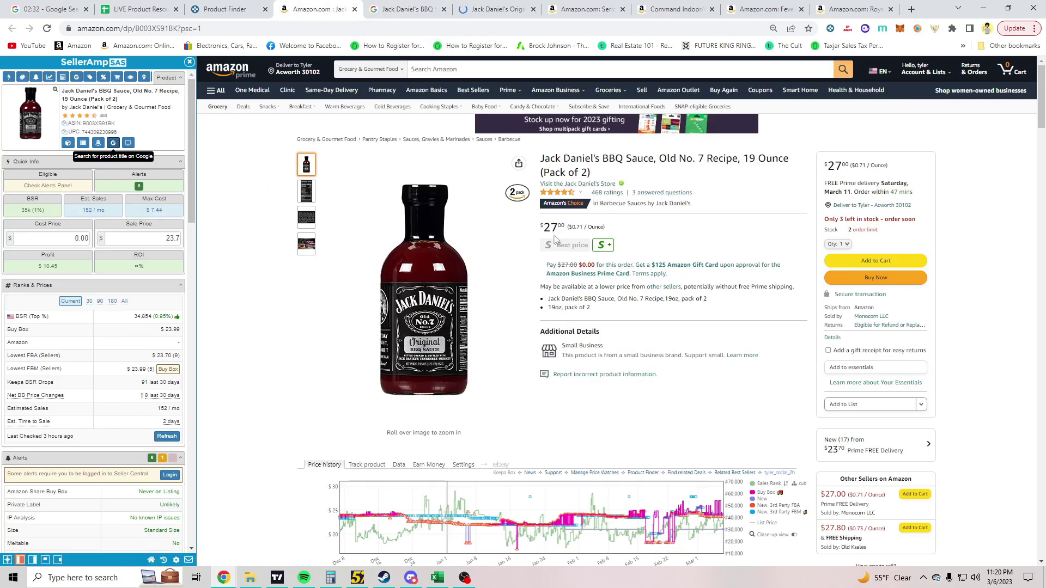
{"action": "scroll", "coordinate": [113, 267], "scroll_direction": "down", "scroll_amount": 10}
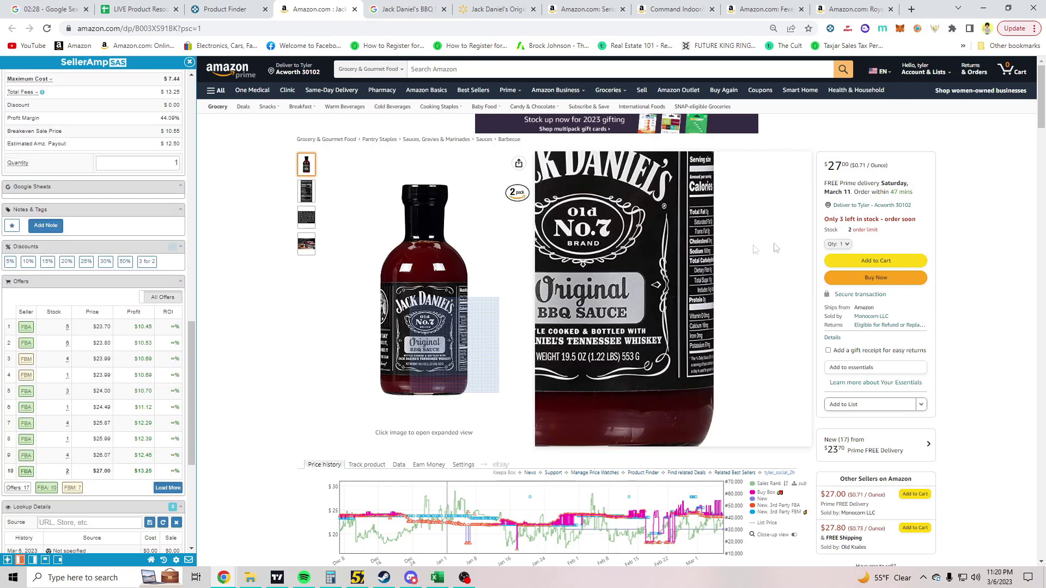
{"action": "scroll", "coordinate": [490, 327], "scroll_direction": "down", "scroll_amount": 2}
{"action": "scroll", "coordinate": [500, 336], "scroll_direction": "up", "scroll_amount": 2}
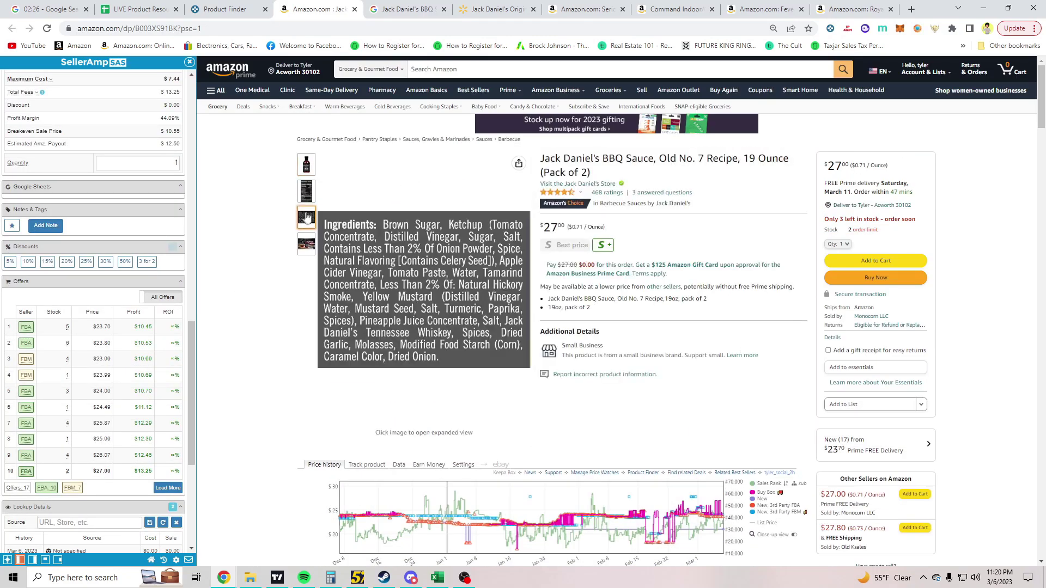
{"action": "scroll", "coordinate": [127, 274], "scroll_direction": "up", "scroll_amount": 5}
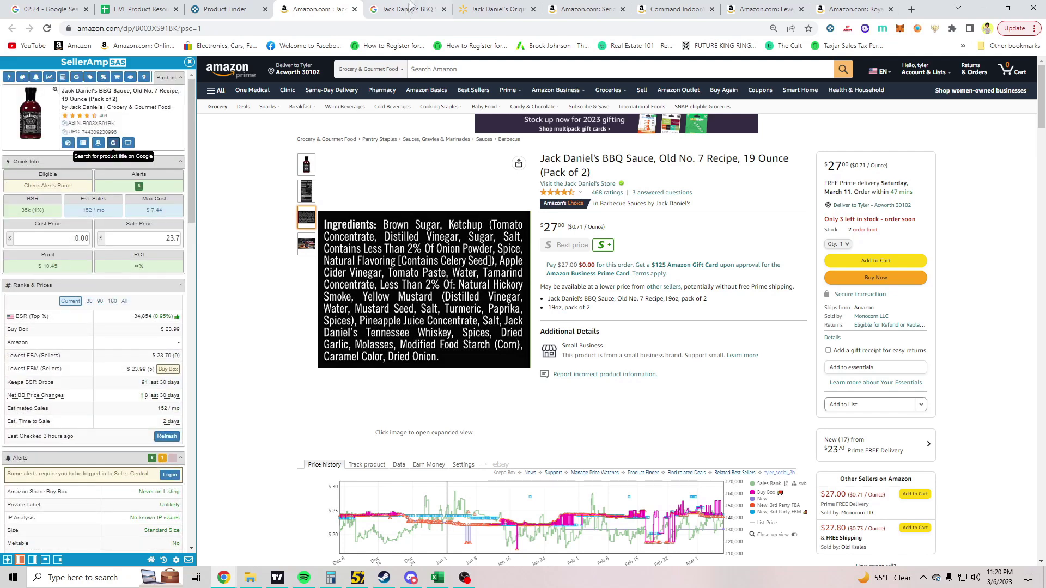
Place the Walmart sauce listing's tab beside the Amazon tab and calculate the two-bottle cost as 4.73 × 2.
{"action": "left_click", "coordinate": [406, 9]}
{"action": "left_click_drag", "start_coordinate": [496, 9], "coordinate": [409, 9]}
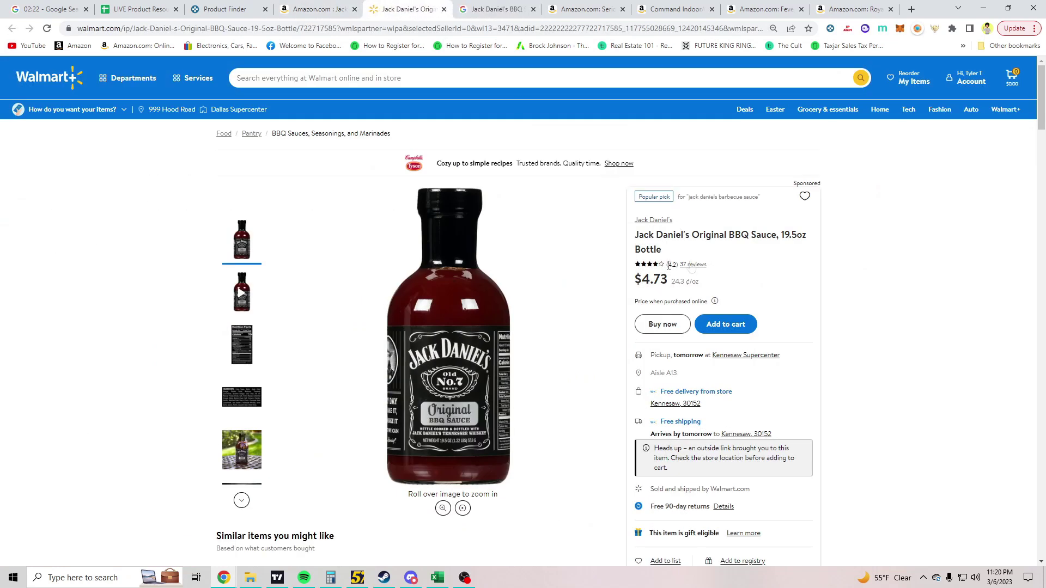
{"action": "left_click", "coordinate": [331, 577]}
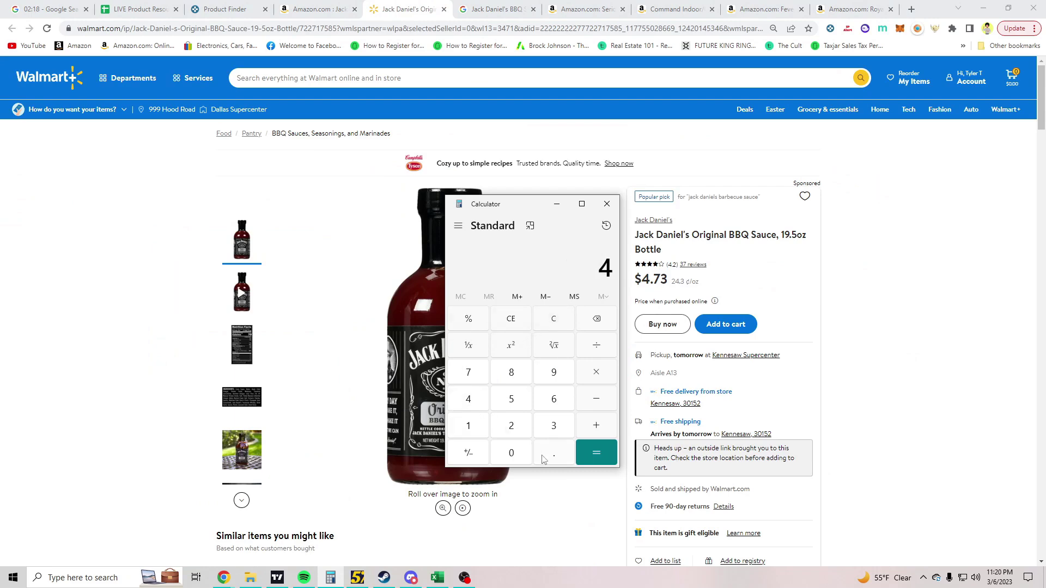
{"action": "left_click", "coordinate": [596, 452]}
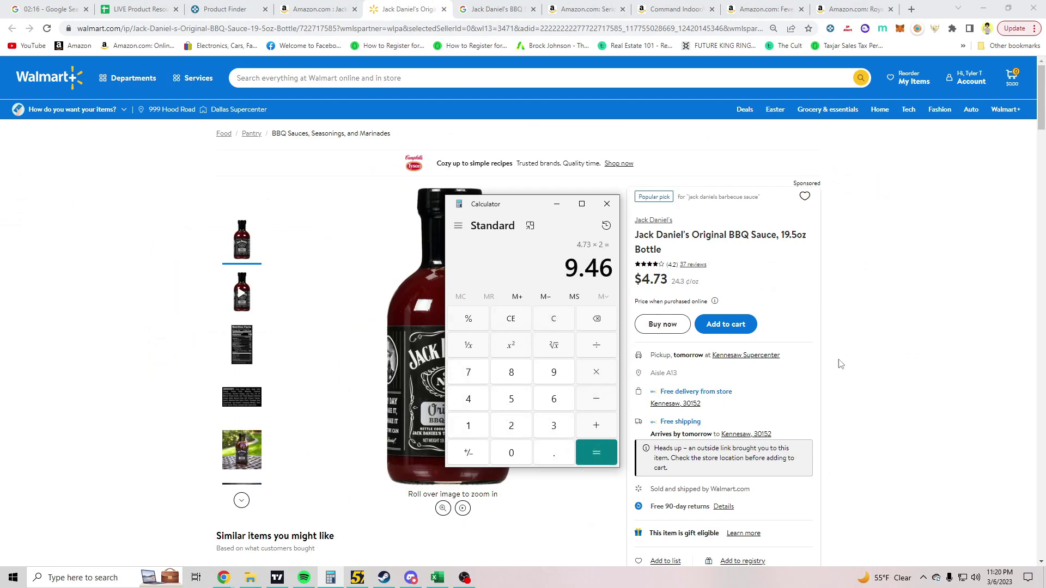
{"action": "left_click", "coordinate": [898, 329]}
Set the Jack Daniel's sauce cost price to 9.46 in SellerAmp.
{"action": "left_click", "coordinate": [321, 8]}
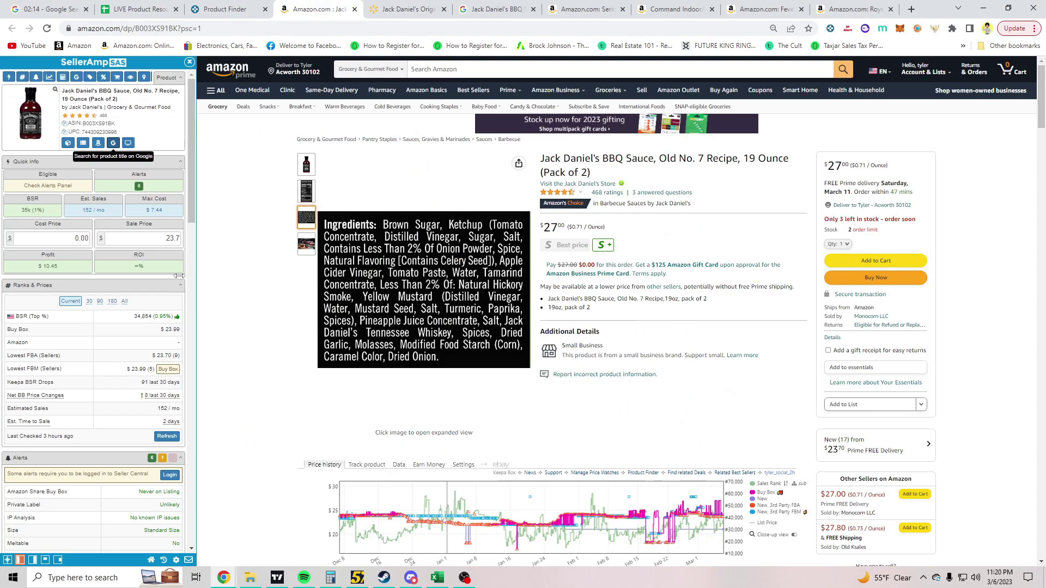
{"action": "left_click", "coordinate": [74, 240]}
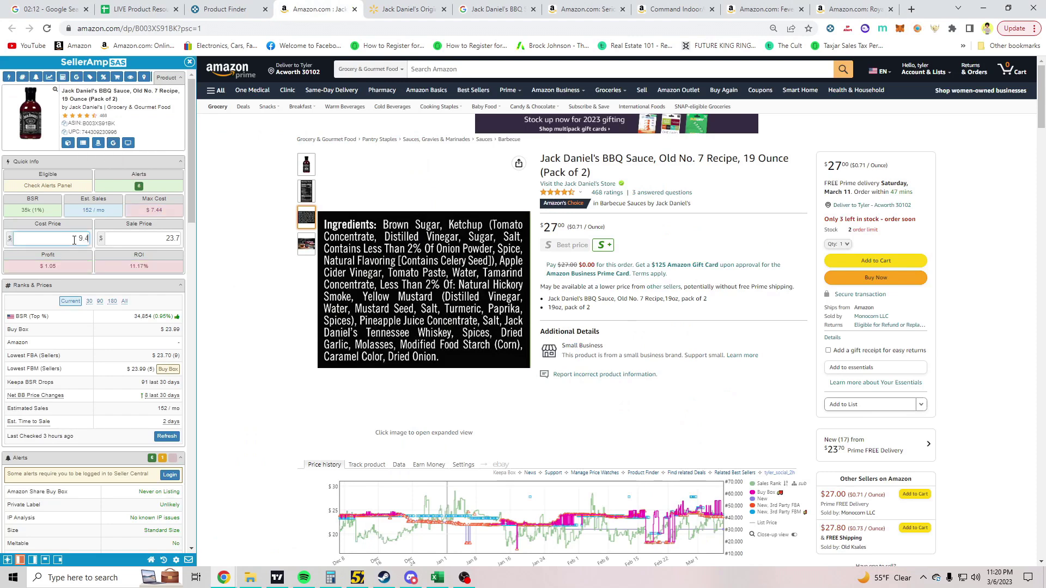
{"action": "type", "text": "9.47"}
{"action": "key", "text": "BackSpace"}
{"action": "type", "text": "6"}
Set the sauce's SellerAmp sale price to 27 from the highest listed FBA offer.
{"action": "scroll", "coordinate": [136, 301], "scroll_direction": "down", "scroll_amount": 15}
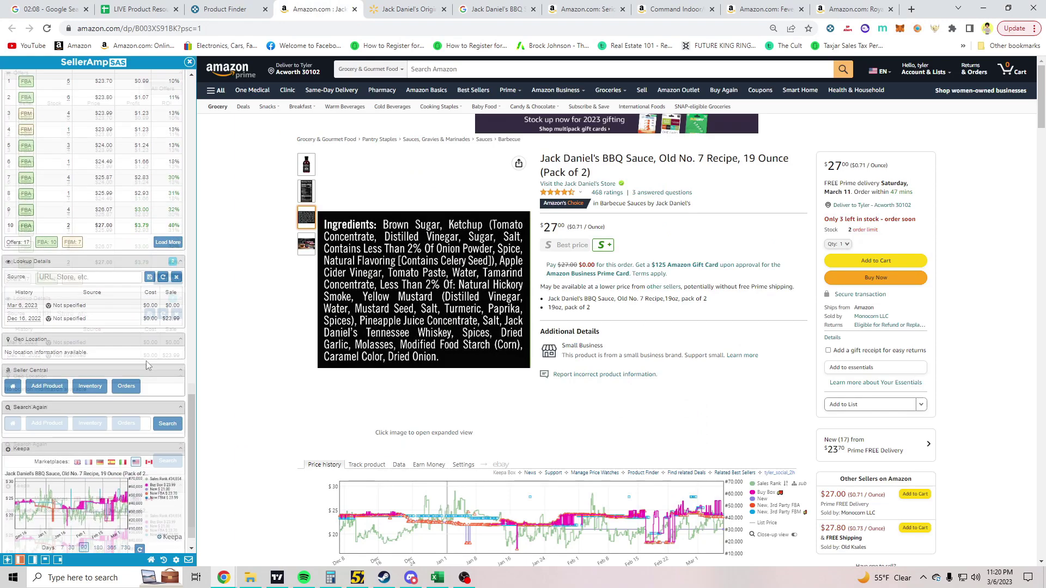
{"action": "scroll", "coordinate": [121, 376], "scroll_direction": "up", "scroll_amount": 15}
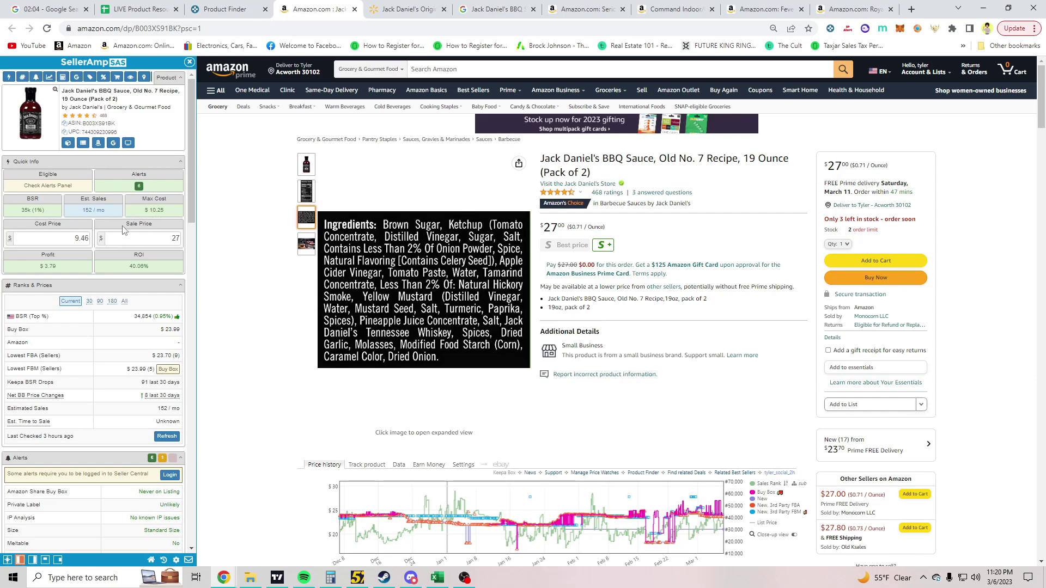
Compare the sauce's Keepa price history with the prices and profits in the SellerAmp offers list.
{"action": "scroll", "coordinate": [123, 230], "scroll_direction": "down", "scroll_amount": 5}
{"action": "scroll", "coordinate": [661, 320], "scroll_direction": "down", "scroll_amount": 4}
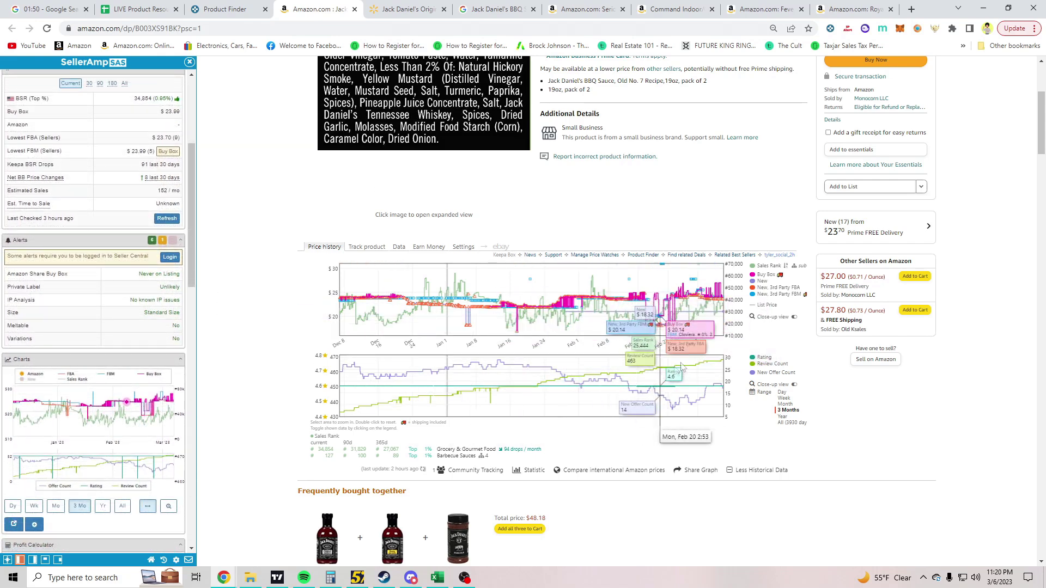
{"action": "scroll", "coordinate": [120, 327], "scroll_direction": "up", "scroll_amount": 4}
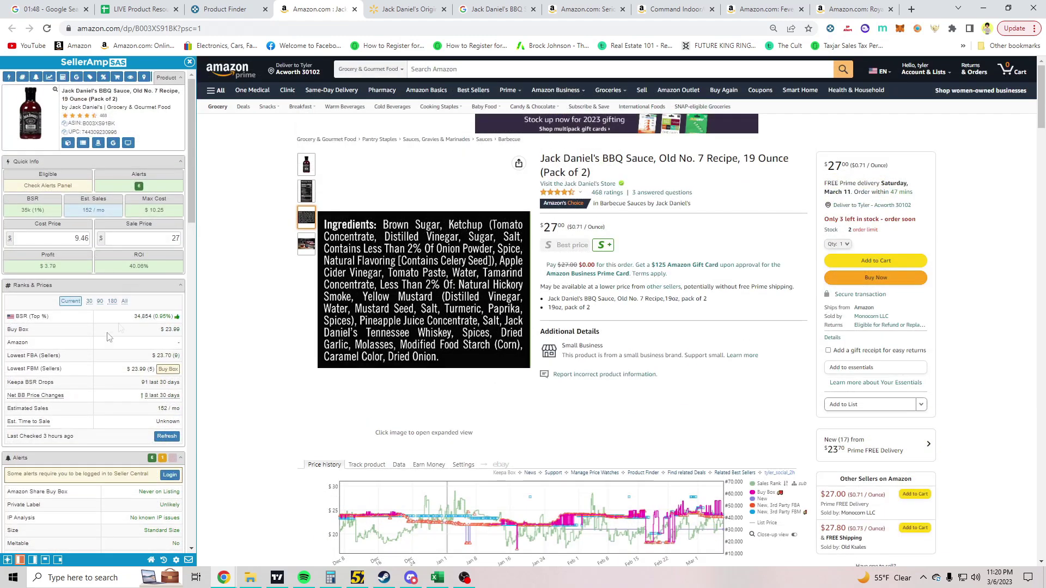
{"action": "scroll", "coordinate": [120, 327], "scroll_direction": "down", "scroll_amount": 10}
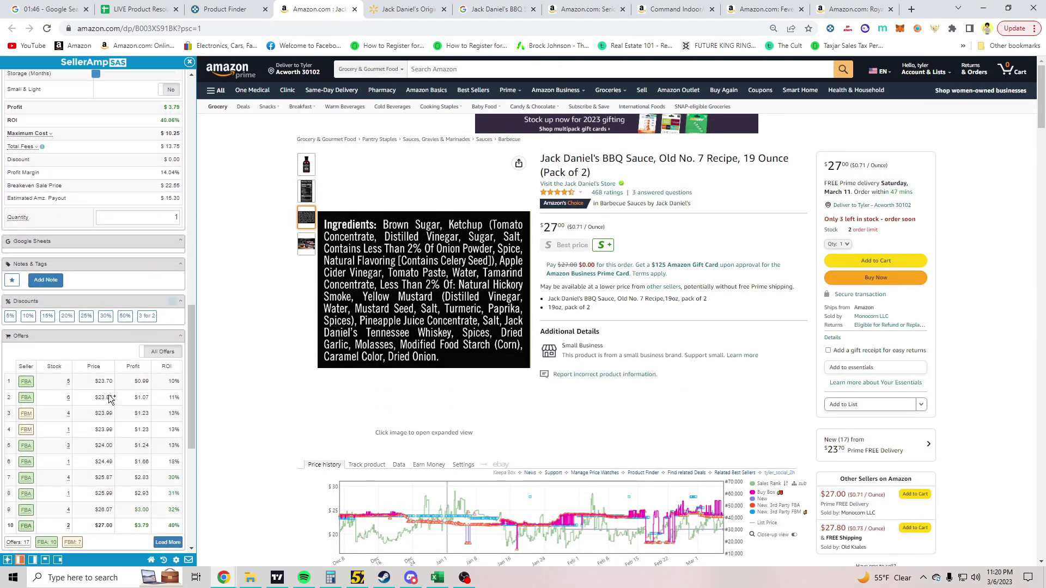
{"action": "scroll", "coordinate": [289, 399], "scroll_direction": "down", "scroll_amount": 4}
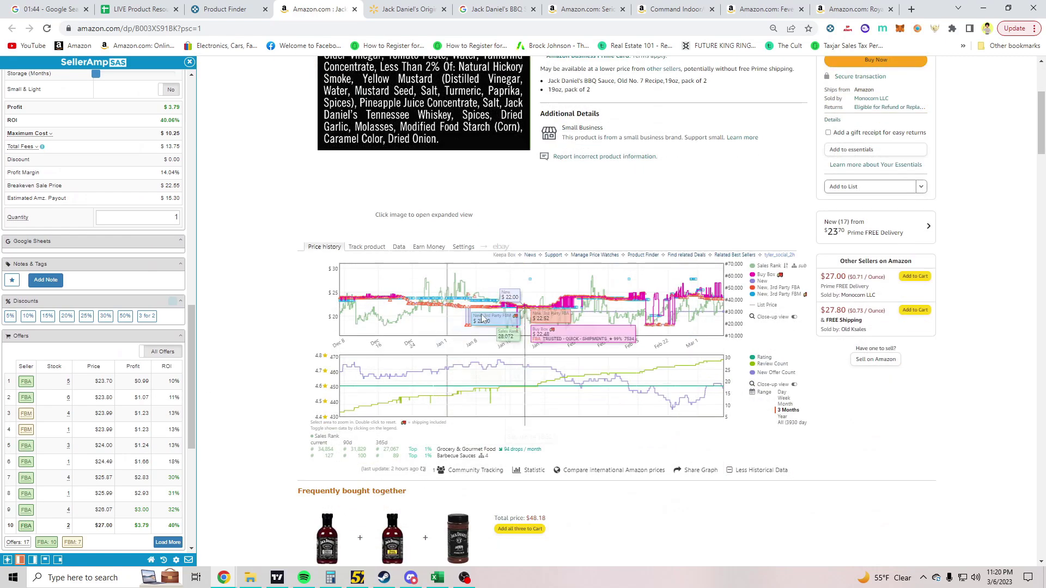
Examine the sauce's Keepa offers table and Buy Box statistics, and return to the offers table.
{"action": "left_click", "coordinate": [398, 246]}
{"action": "left_click", "coordinate": [398, 259]}
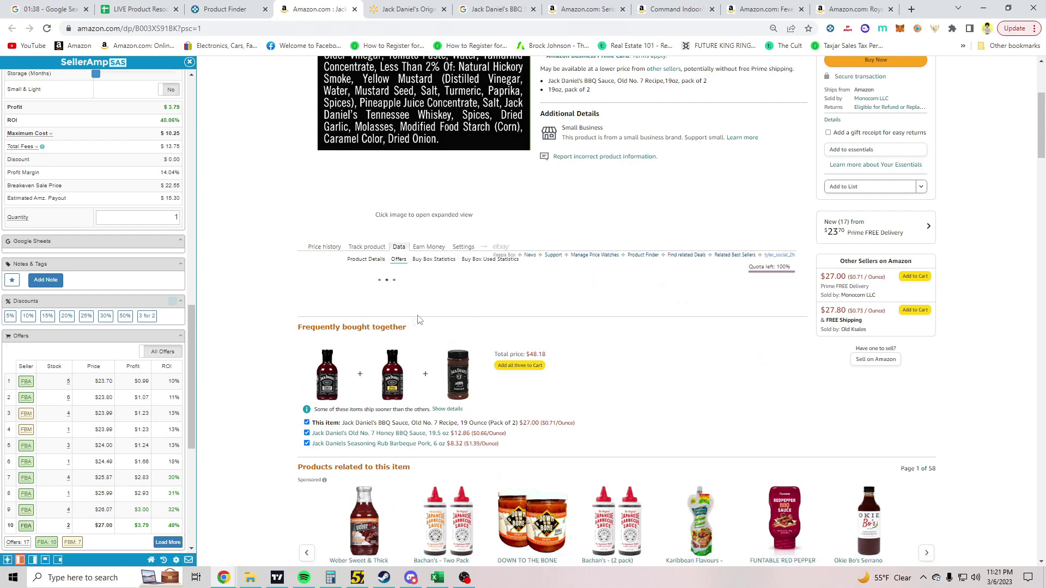
{"action": "scroll", "coordinate": [308, 294], "scroll_direction": "down", "scroll_amount": 4}
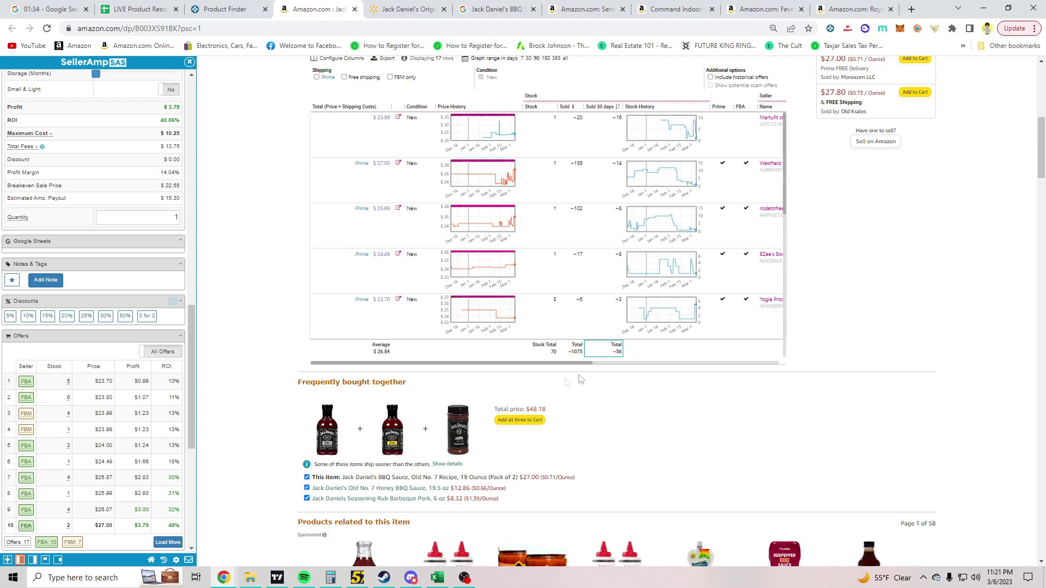
{"action": "scroll", "coordinate": [592, 382], "scroll_direction": "up", "scroll_amount": 2}
{"action": "left_click", "coordinate": [434, 150]}
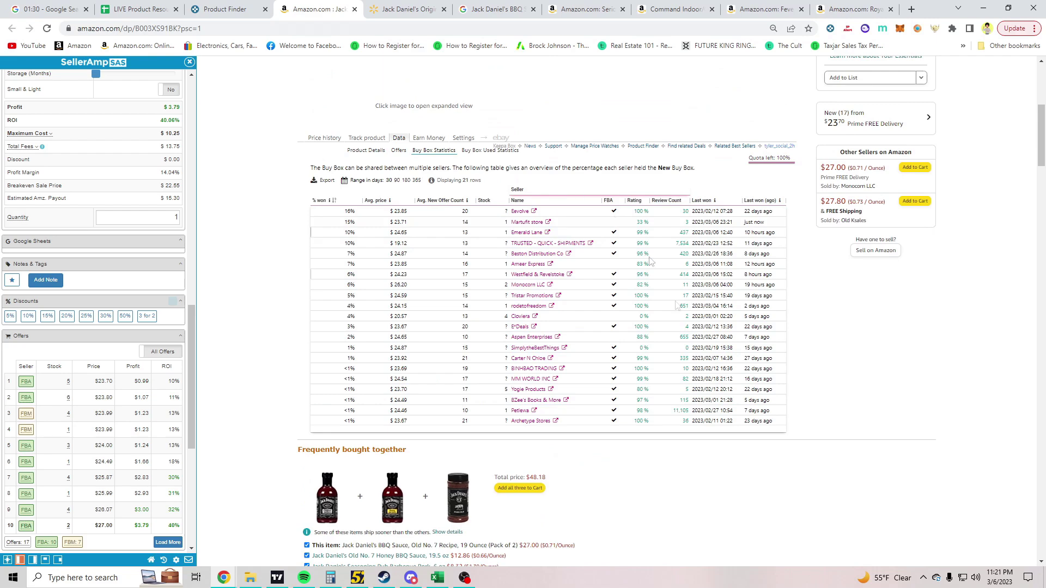
{"action": "left_click", "coordinate": [399, 150]}
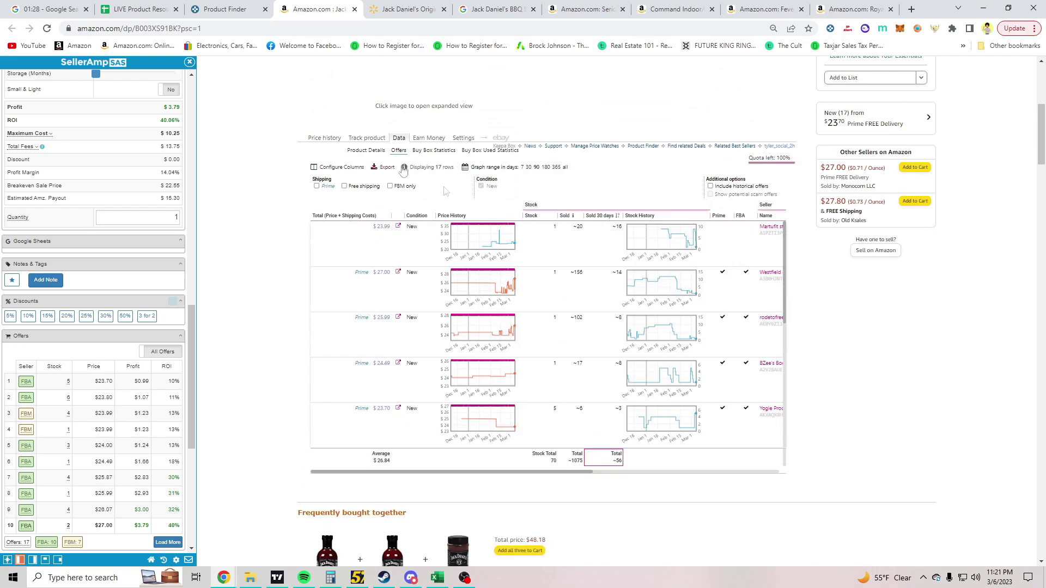
Examine each seller's stock and 30-day sales in the Jack Daniel's sauce's Keepa offers table.
{"action": "scroll", "coordinate": [592, 366], "scroll_direction": "up", "scroll_amount": 1}
{"action": "scroll", "coordinate": [592, 370], "scroll_direction": "down", "scroll_amount": 3}
{"action": "scroll", "coordinate": [592, 416], "scroll_direction": "down", "scroll_amount": 5}
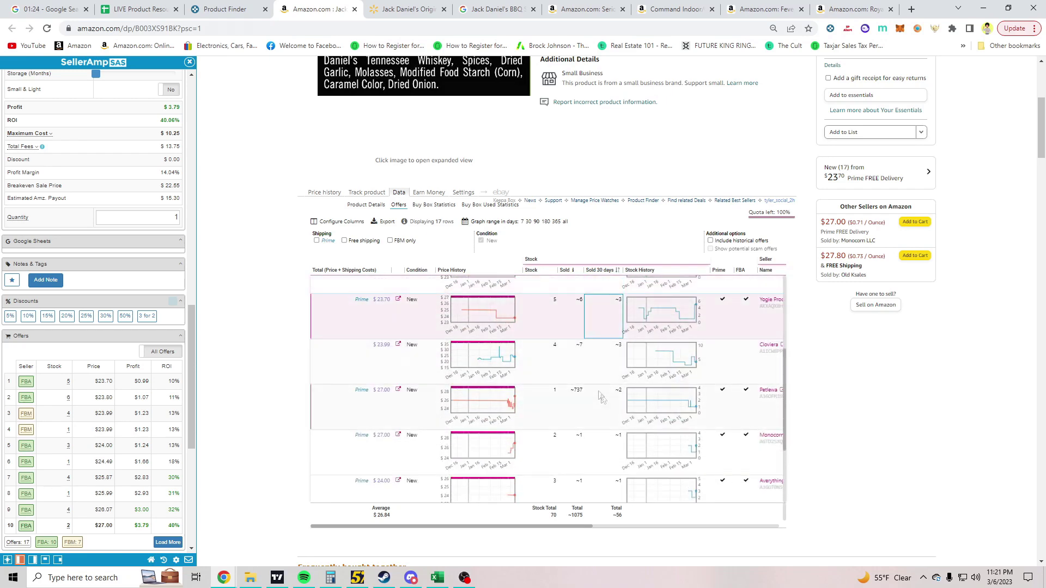
{"action": "scroll", "coordinate": [593, 403], "scroll_direction": "down", "scroll_amount": 5}
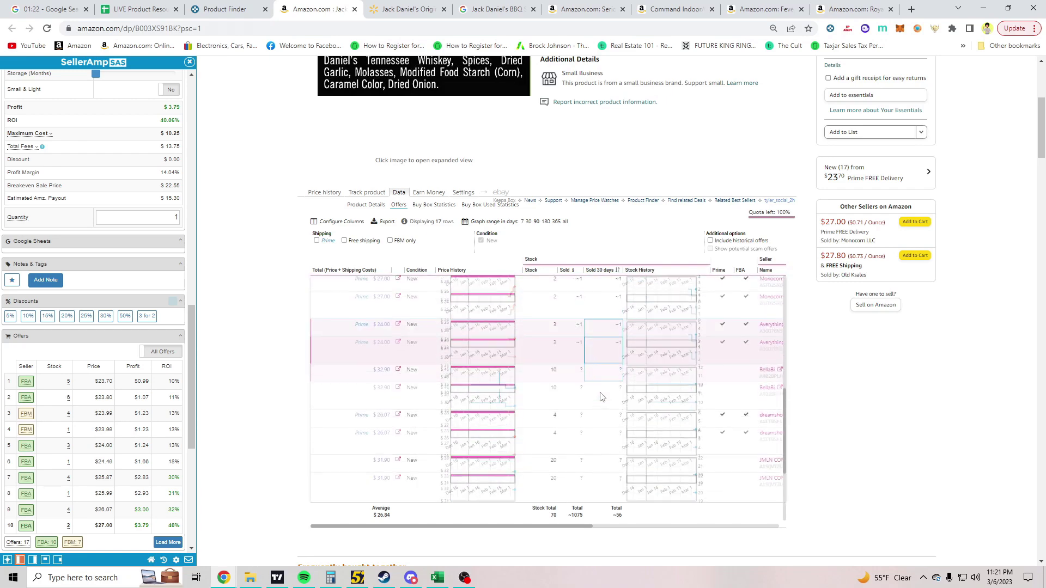
{"action": "scroll", "coordinate": [589, 449], "scroll_direction": "down", "scroll_amount": 1}
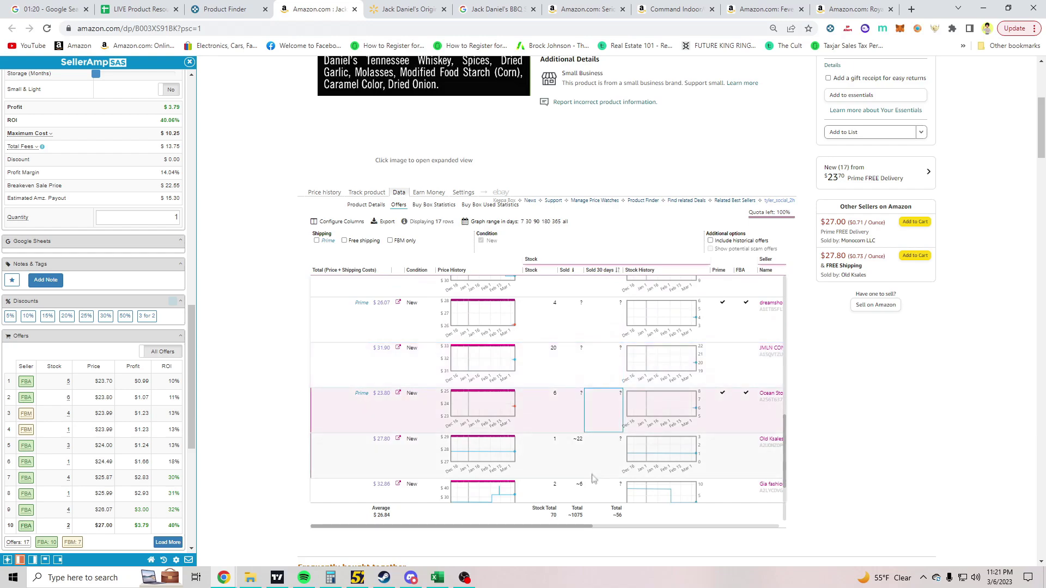
Check the sauce's SellerAmp charts and limit its Keepa price history graph to the last month.
{"action": "scroll", "coordinate": [103, 368], "scroll_direction": "up", "scroll_amount": 10}
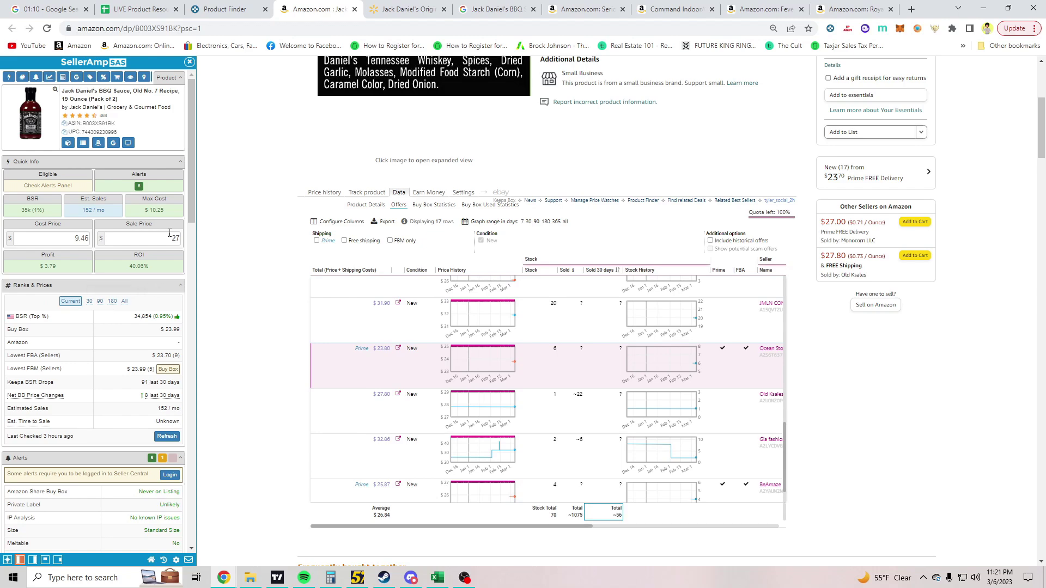
{"action": "scroll", "coordinate": [116, 326], "scroll_direction": "down", "scroll_amount": 6}
{"action": "scroll", "coordinate": [116, 354], "scroll_direction": "down", "scroll_amount": 3}
{"action": "left_click_drag", "start_coordinate": [191, 332], "coordinate": [197, 178]}
{"action": "scroll", "coordinate": [81, 284], "scroll_direction": "down", "scroll_amount": 5}
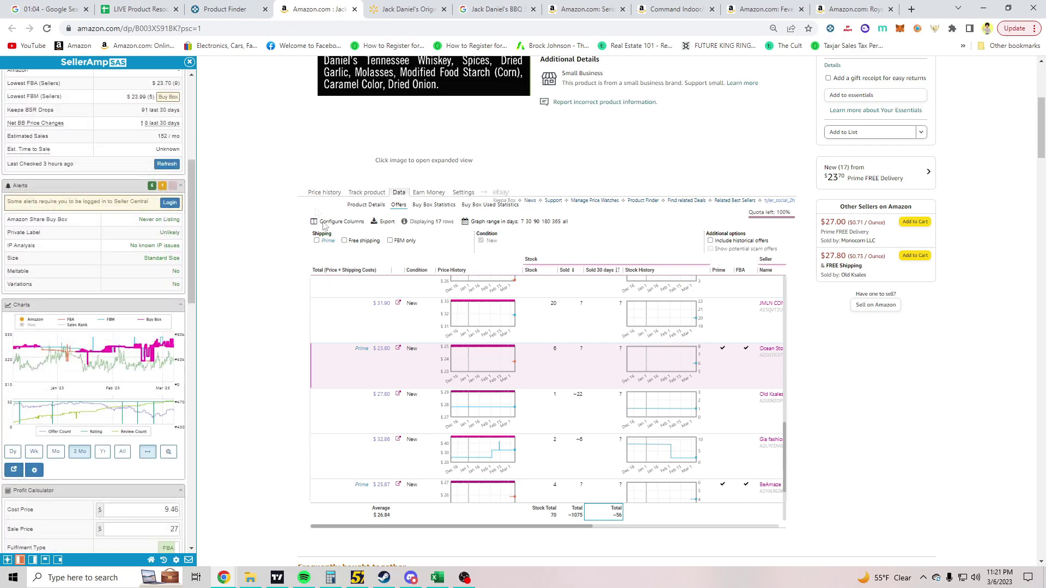
{"action": "left_click", "coordinate": [313, 193]}
{"action": "scroll", "coordinate": [549, 350], "scroll_direction": "up", "scroll_amount": 2}
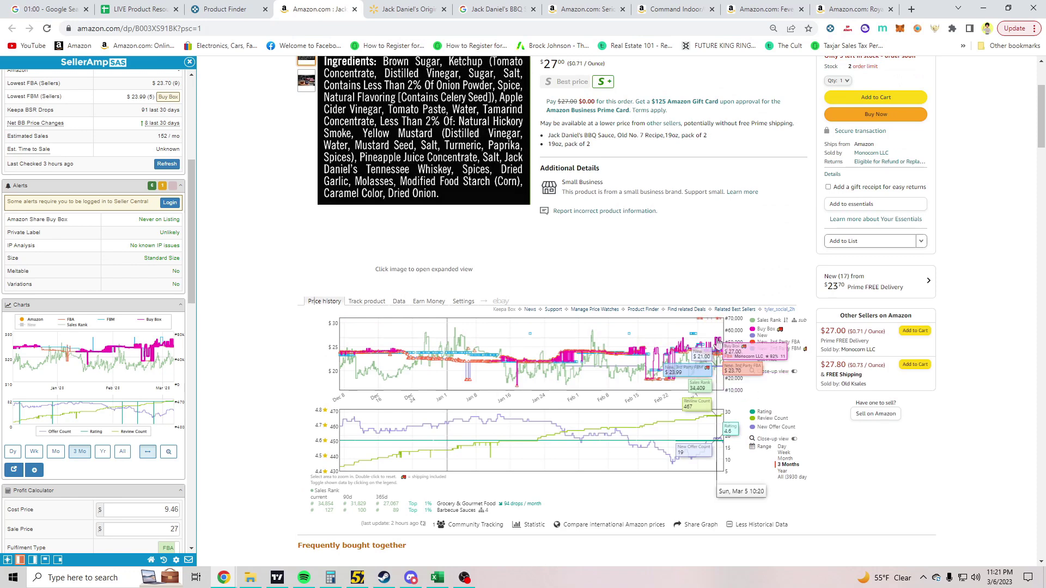
{"action": "left_click", "coordinate": [784, 459]}
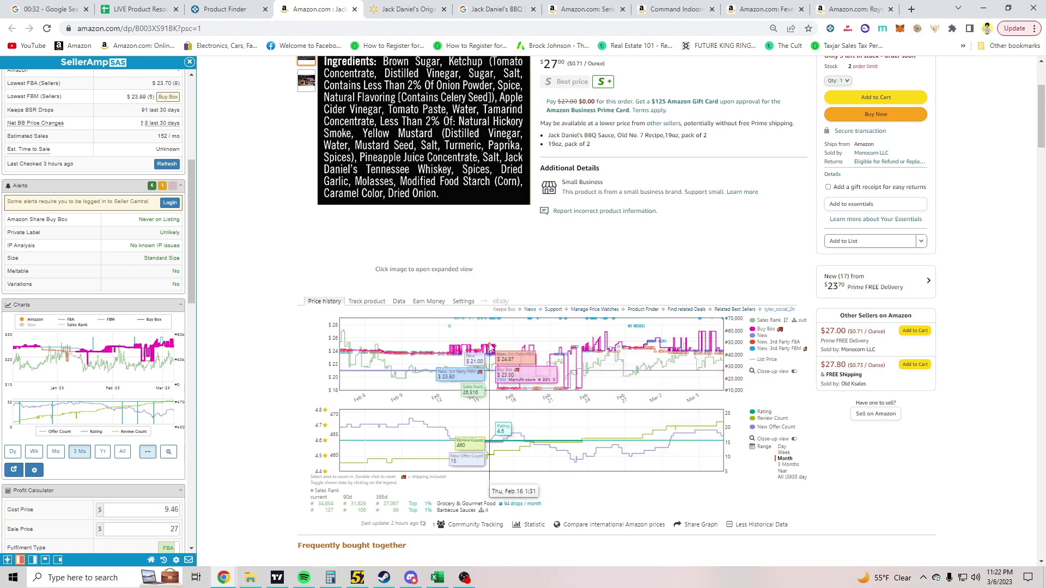
Compare the sauce's SellerAmp profit, ROI and ranks with its one-month Keepa price history and listing details.
{"action": "scroll", "coordinate": [100, 344], "scroll_direction": "up", "scroll_amount": 6}
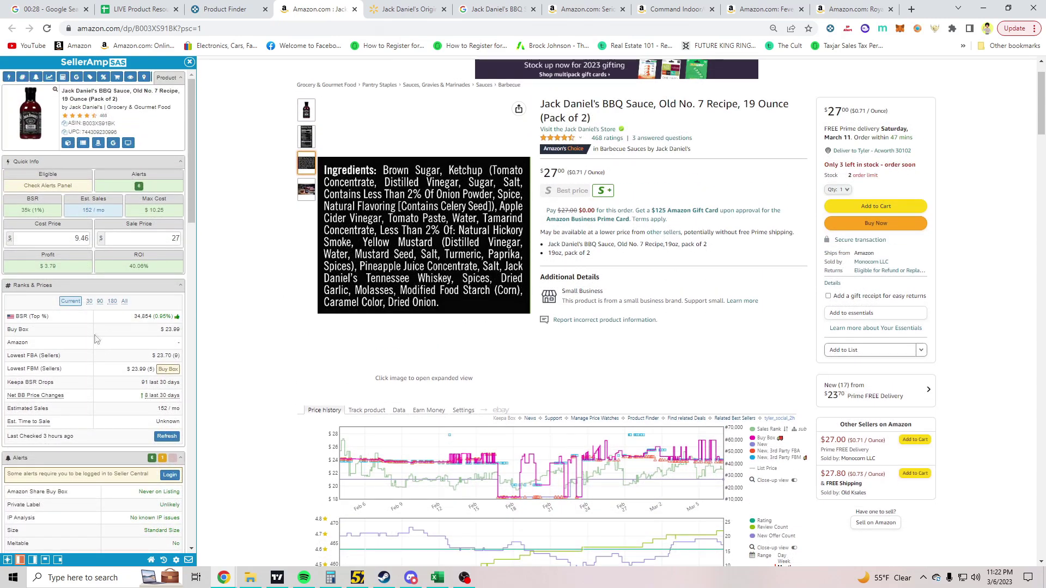
{"action": "scroll", "coordinate": [95, 339], "scroll_direction": "down", "scroll_amount": 6}
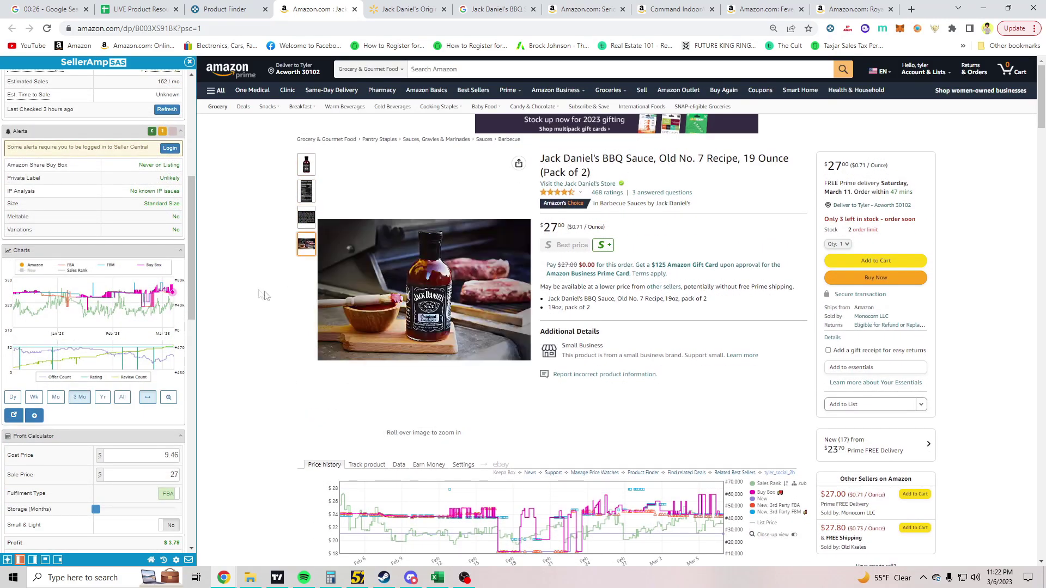
{"action": "scroll", "coordinate": [120, 305], "scroll_direction": "up", "scroll_amount": 6}
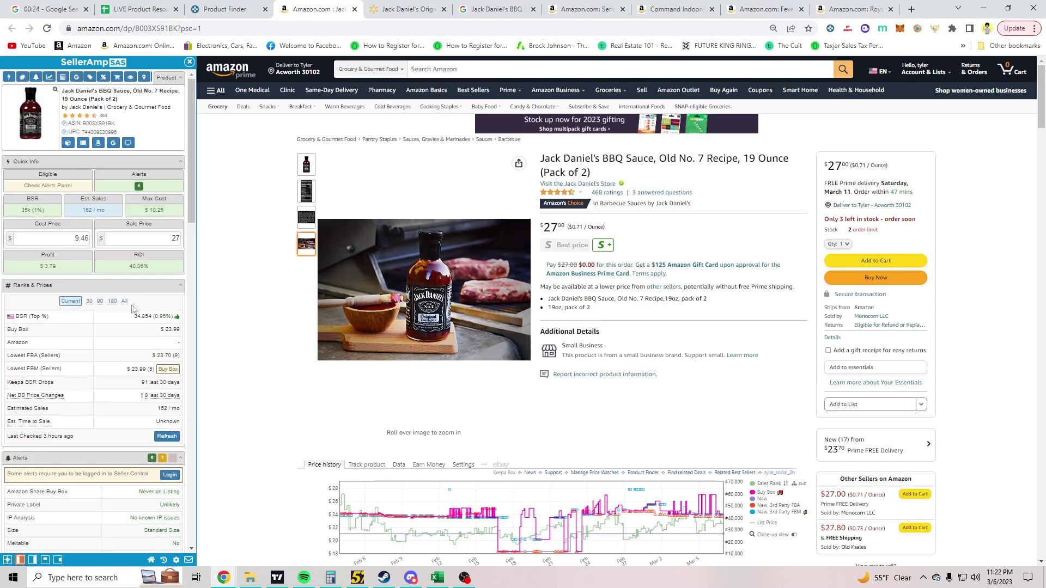
{"action": "scroll", "coordinate": [235, 272], "scroll_direction": "down", "scroll_amount": 3}
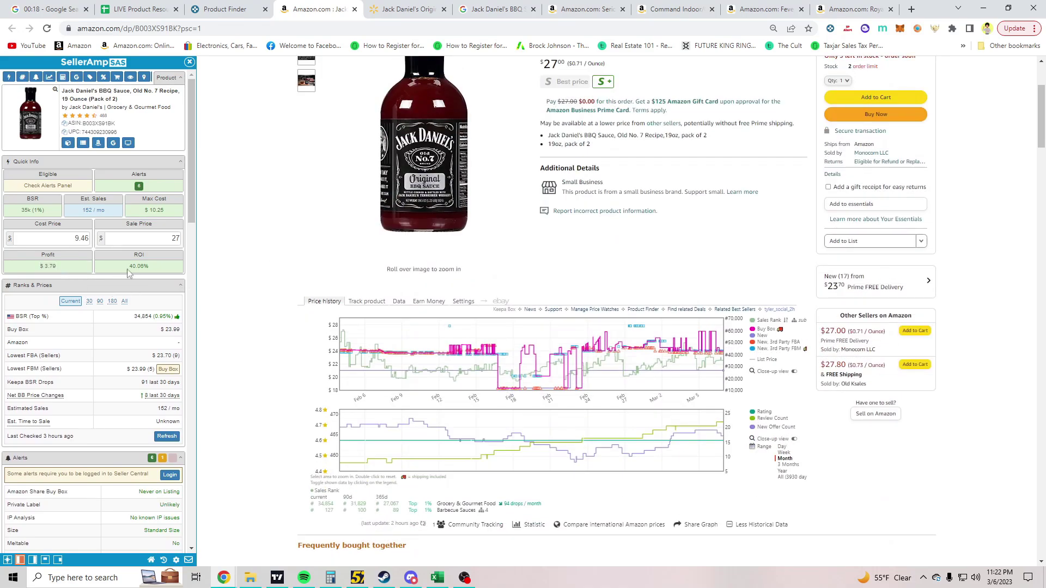
{"action": "scroll", "coordinate": [272, 316], "scroll_direction": "up", "scroll_amount": 2}
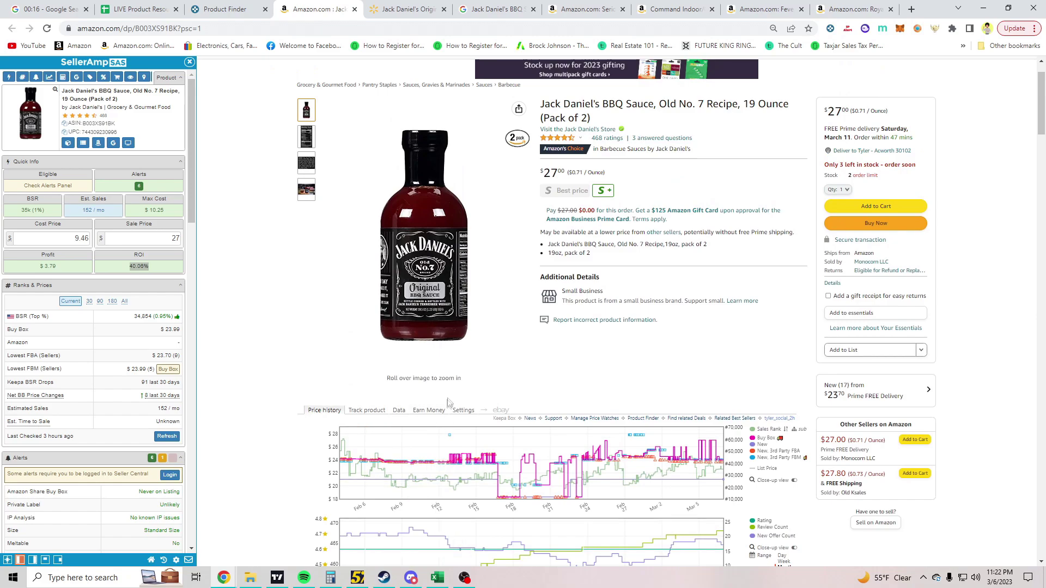
{"action": "scroll", "coordinate": [381, 349], "scroll_direction": "down", "scroll_amount": 1}
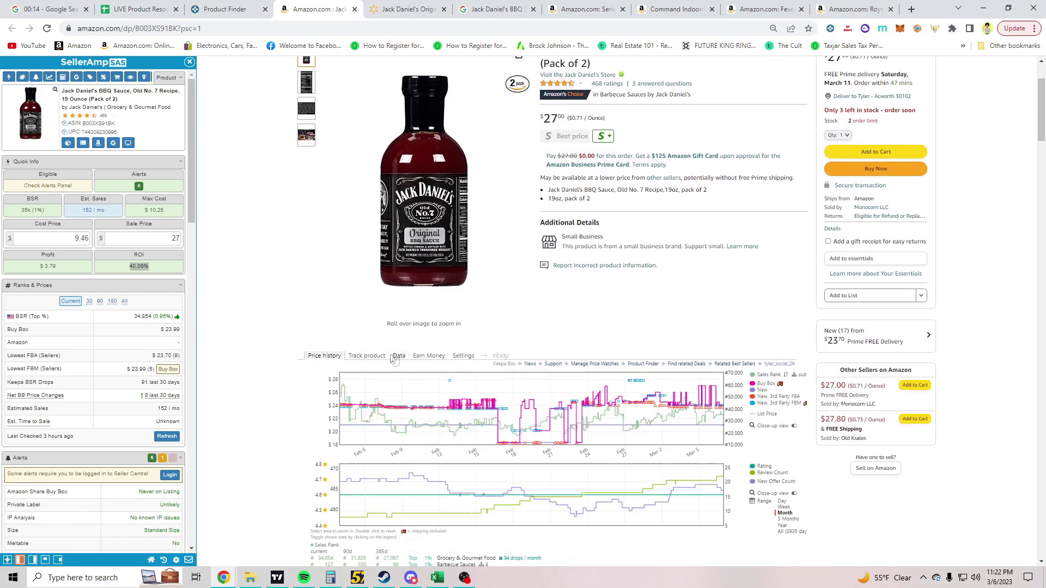
{"action": "scroll", "coordinate": [395, 361], "scroll_direction": "down", "scroll_amount": 5}
{"action": "scroll", "coordinate": [394, 361], "scroll_direction": "up", "scroll_amount": 6}
Close the Jack Daniel's sauce's Amazon, Walmart and Google Shopping pages, and reset the Google countdown timer.
{"action": "left_click", "coordinate": [409, 9]}
{"action": "left_click", "coordinate": [317, 8]}
{"action": "left_click", "coordinate": [354, 8]}
{"action": "left_click", "coordinate": [354, 9]}
{"action": "key", "text": "ctrl+1"}
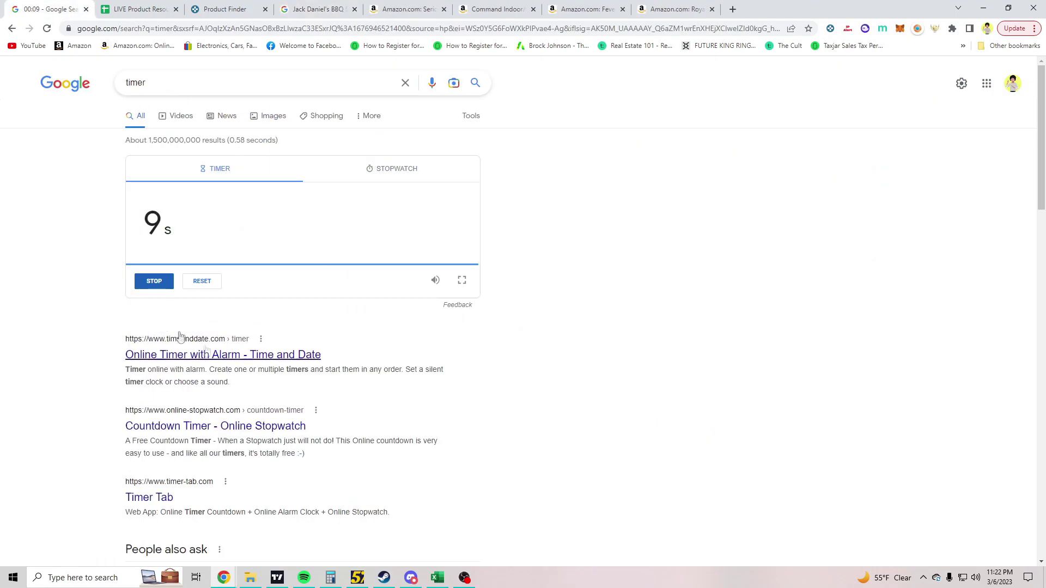
{"action": "left_click", "coordinate": [202, 281]}
{"action": "left_click", "coordinate": [434, 11]}
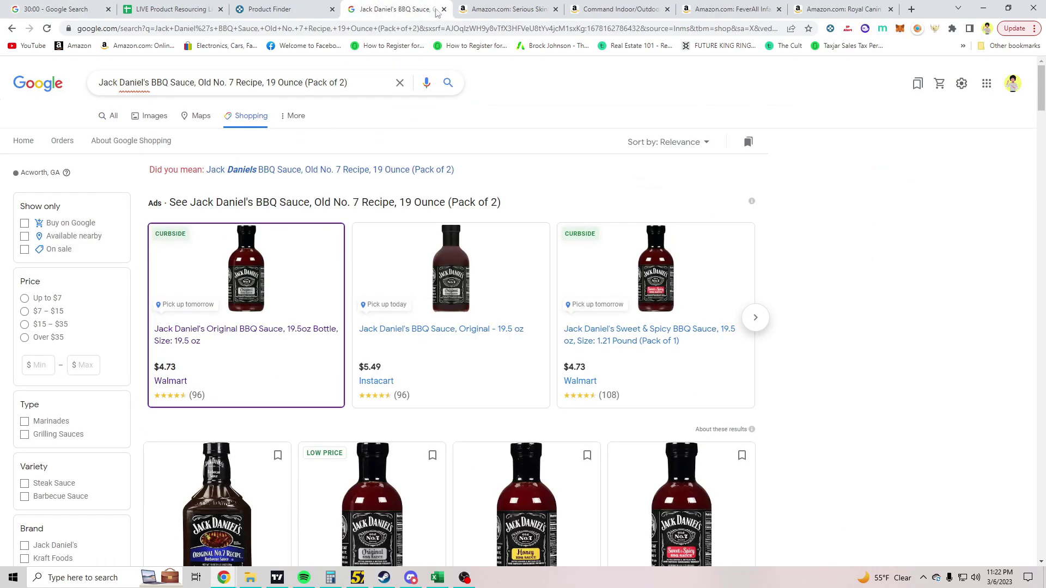
{"action": "left_click", "coordinate": [444, 9]}
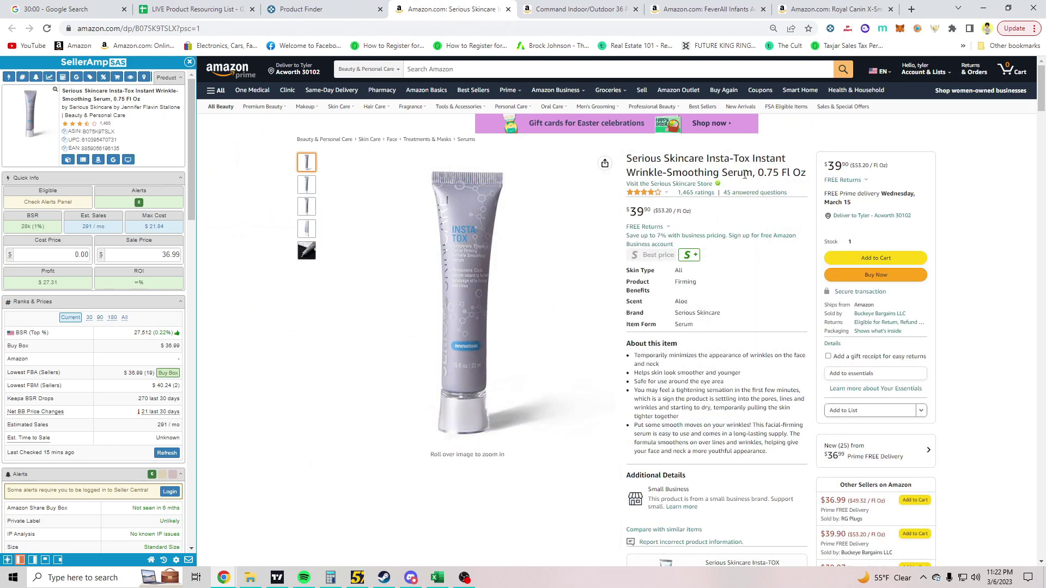
Review the Serious Skincare Insta-Tox serum's product images and its SellerAmp offers list.
{"action": "mouse_move", "coordinate": [365, 235]}
{"action": "mouse_move", "coordinate": [306, 207]}
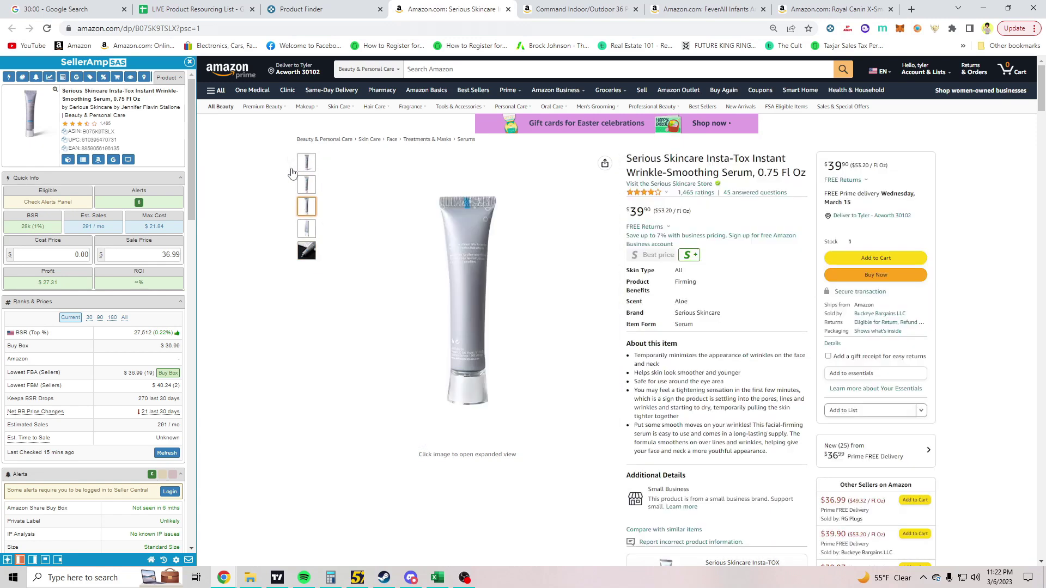
{"action": "mouse_move", "coordinate": [298, 162]}
{"action": "scroll", "coordinate": [98, 243], "scroll_direction": "down", "scroll_amount": 15}
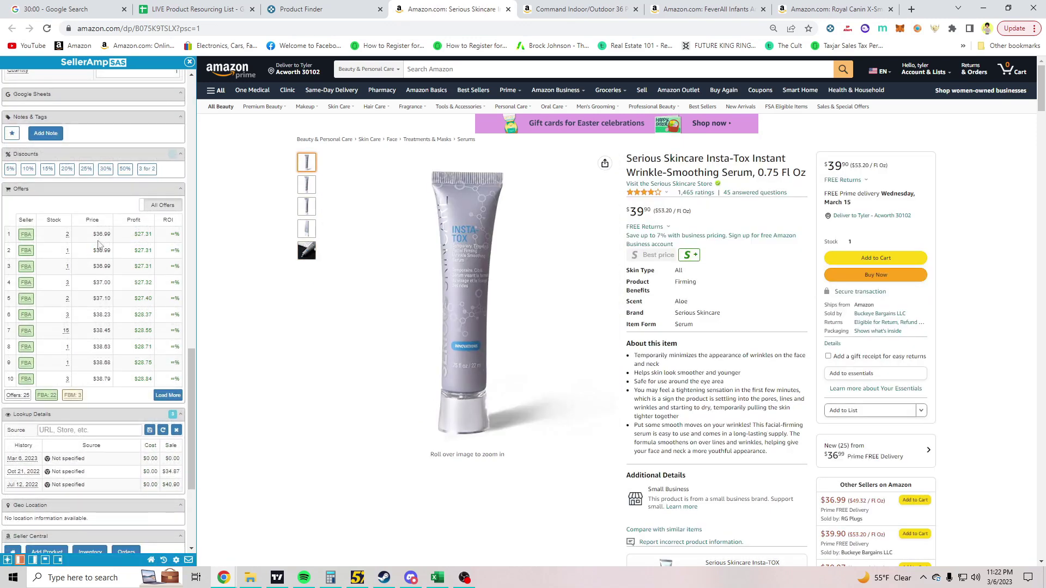
{"action": "scroll", "coordinate": [135, 318], "scroll_direction": "up", "scroll_amount": 15}
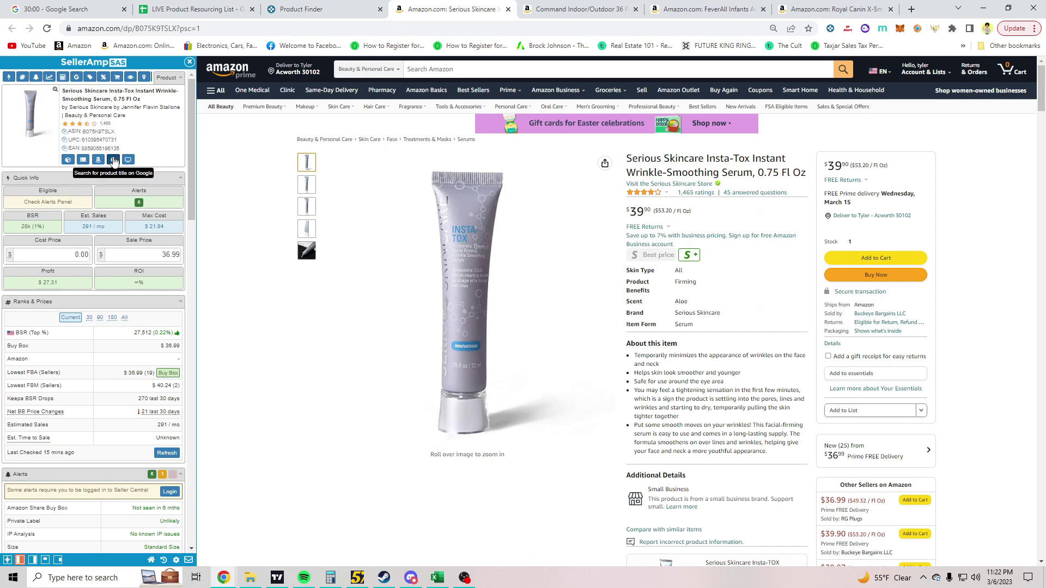
Search Google Shopping for the serum's title and open Serious Skincare's one-bottle Insta-Tox subscription listing.
{"action": "left_click", "coordinate": [113, 160]}
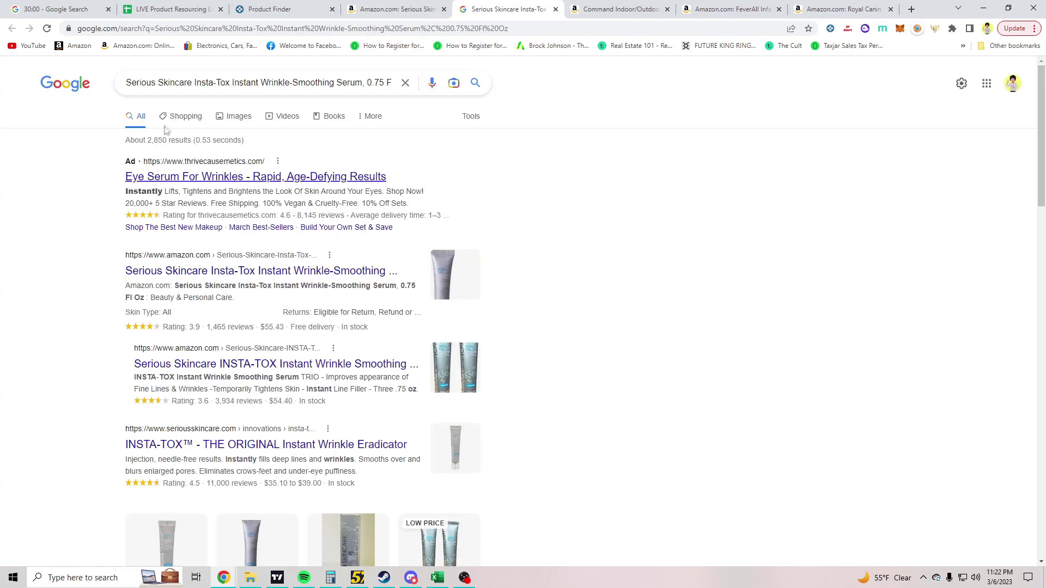
{"action": "left_click", "coordinate": [183, 116]}
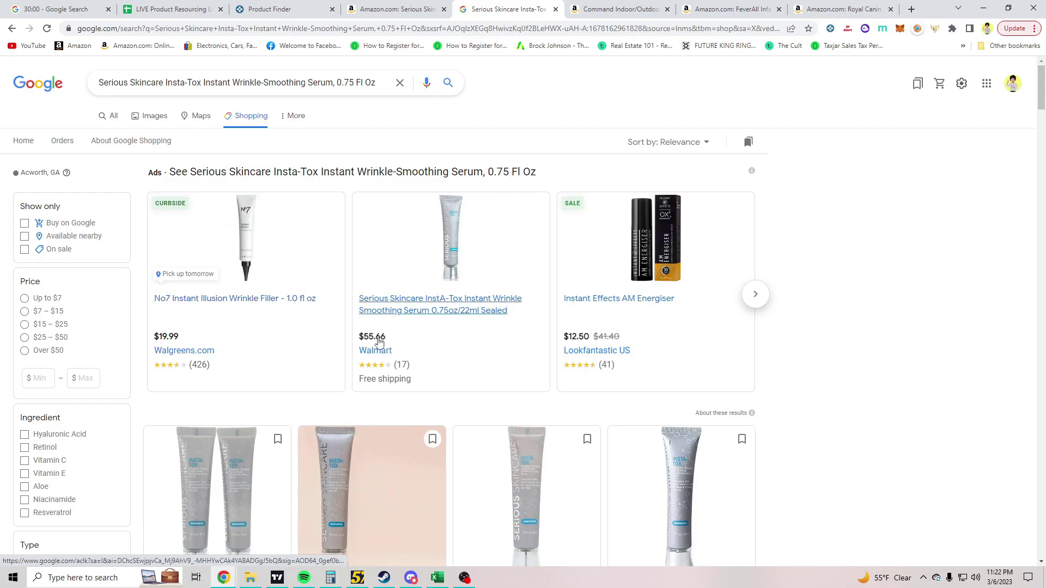
{"action": "scroll", "coordinate": [420, 346], "scroll_direction": "down", "scroll_amount": 4}
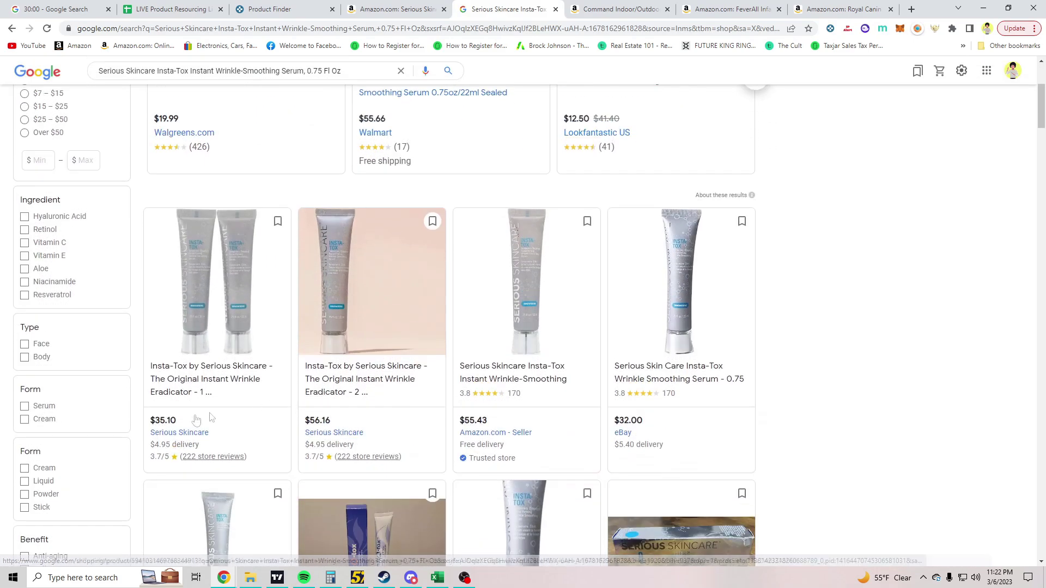
{"action": "left_click", "coordinate": [193, 374]}
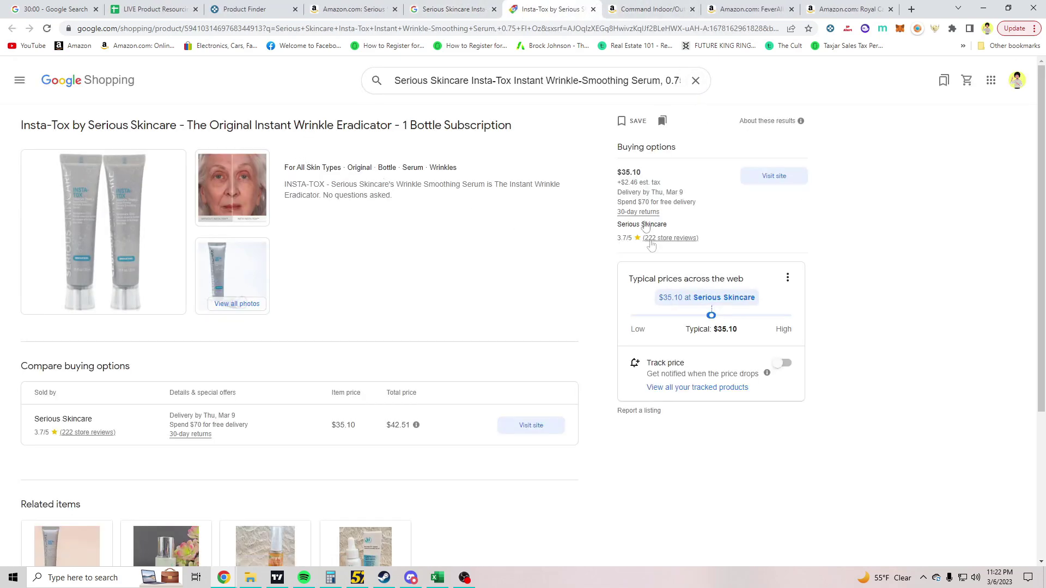
Open the Serious Skincare store's Insta-Tox page, compare it with the Amazon listing, and dismiss the 10% off popup.
{"action": "left_click", "coordinate": [750, 185]}
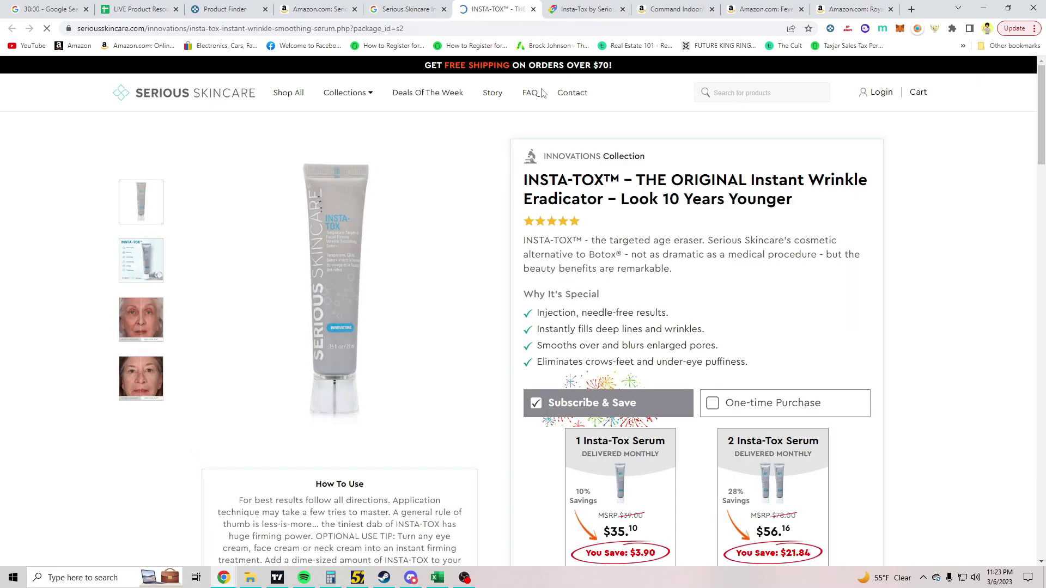
{"action": "scroll", "coordinate": [850, 250], "scroll_direction": "down", "scroll_amount": 2}
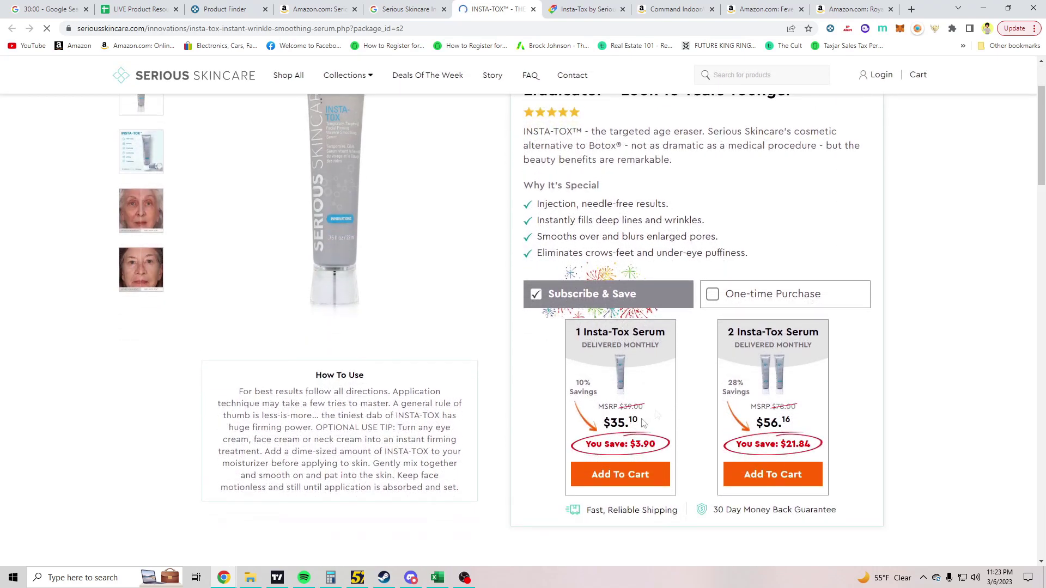
{"action": "left_click", "coordinate": [406, 9]}
{"action": "left_click", "coordinate": [496, 9]}
{"action": "left_click", "coordinate": [321, 10]}
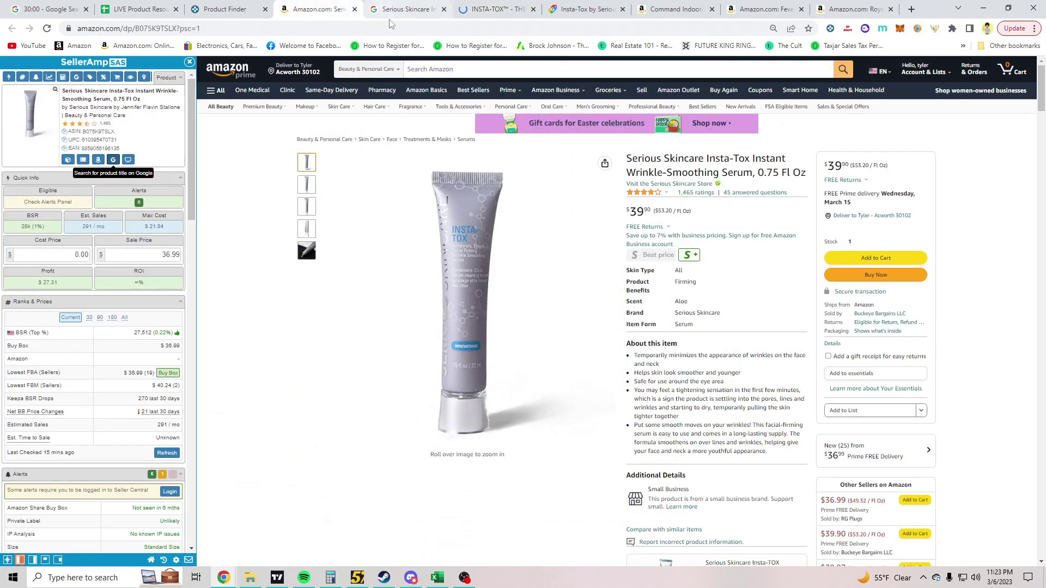
{"action": "left_click", "coordinate": [497, 9]}
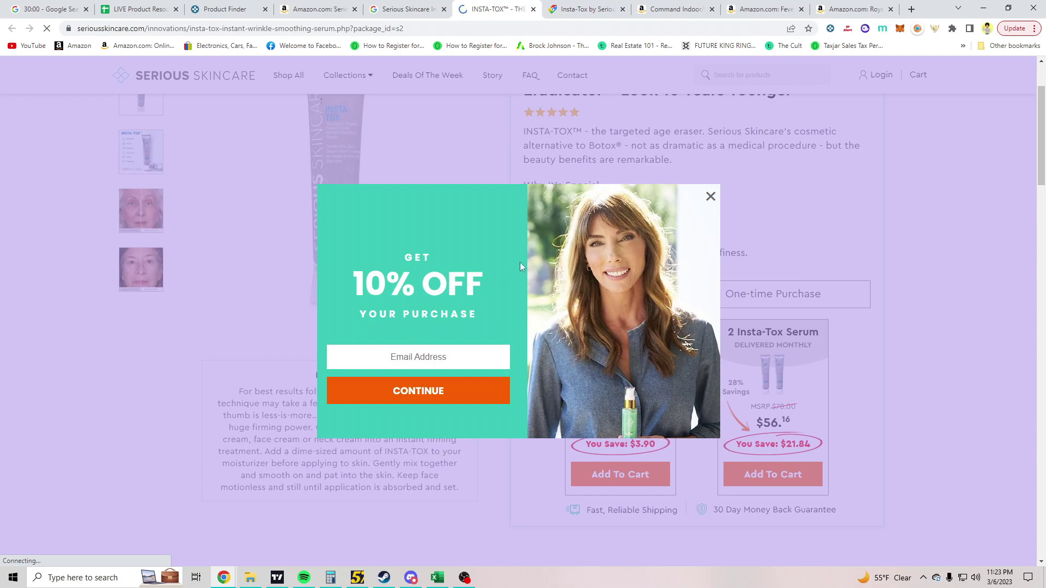
{"action": "left_click", "coordinate": [711, 196]}
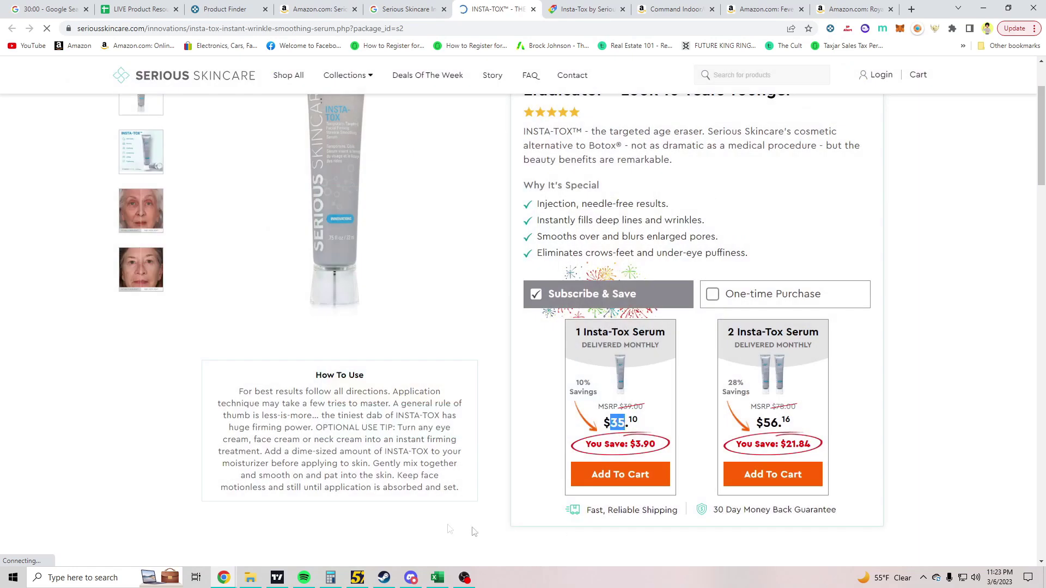
Calculate the cost per bottle of the two-serum subscription by dividing 56.16 by 2 in Calculator.
{"action": "mouse_move", "coordinate": [336, 582]}
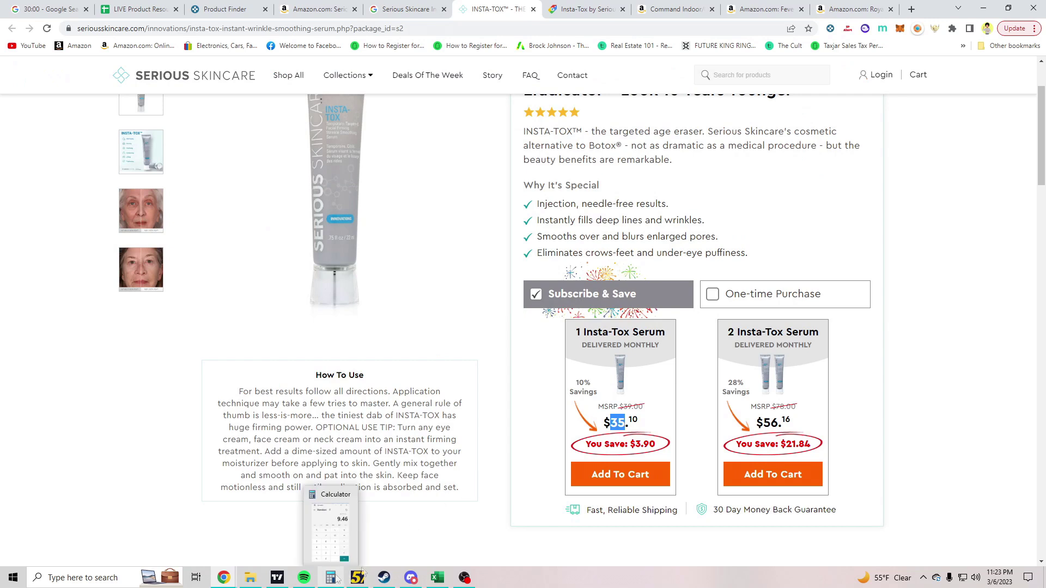
{"action": "left_click", "coordinate": [329, 572]}
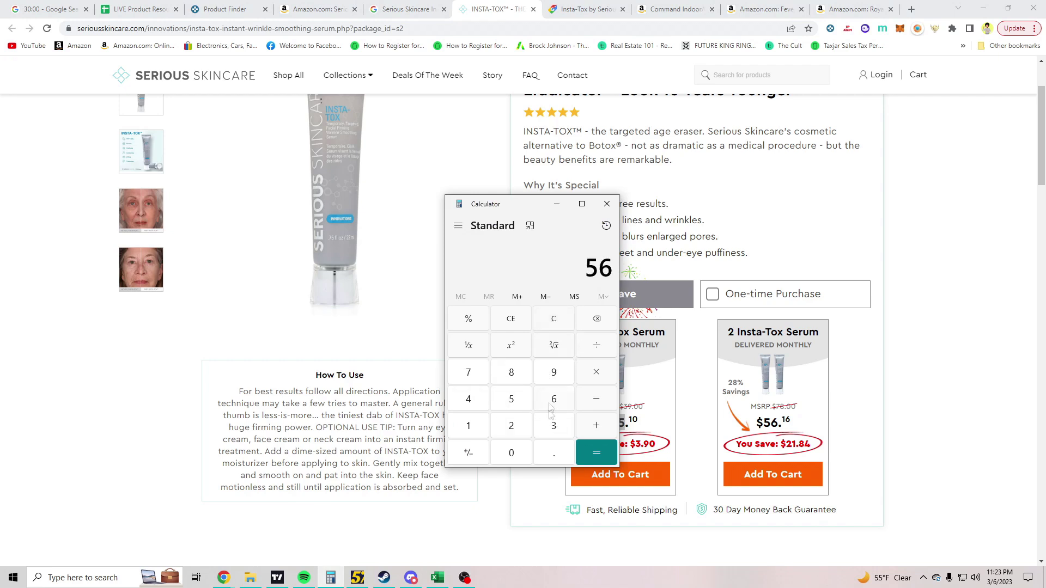
{"action": "left_click", "coordinate": [555, 459]}
{"action": "type", "text": "16"}
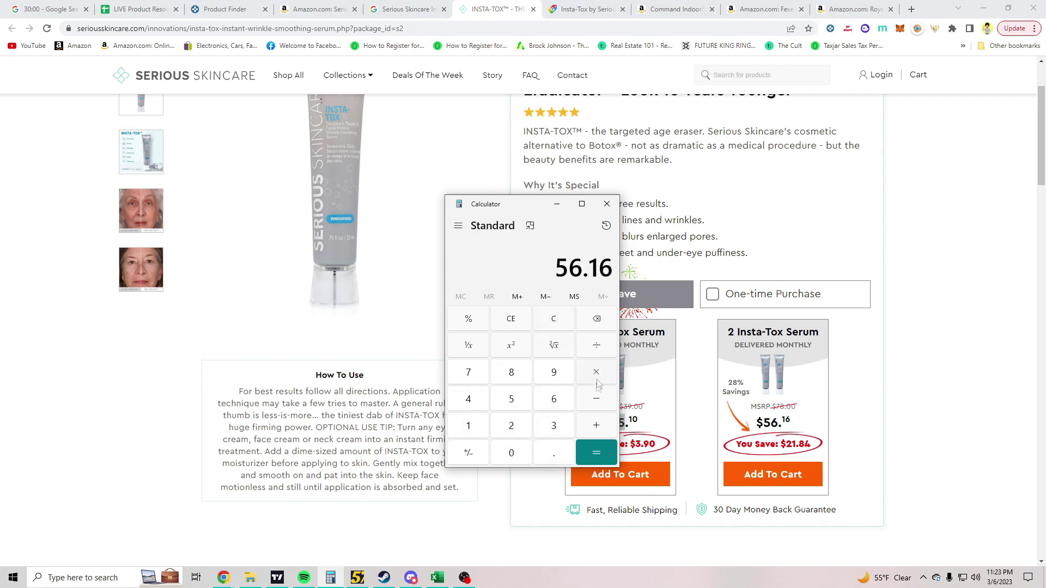
{"action": "left_click", "coordinate": [511, 426]}
{"action": "left_click", "coordinate": [596, 453]}
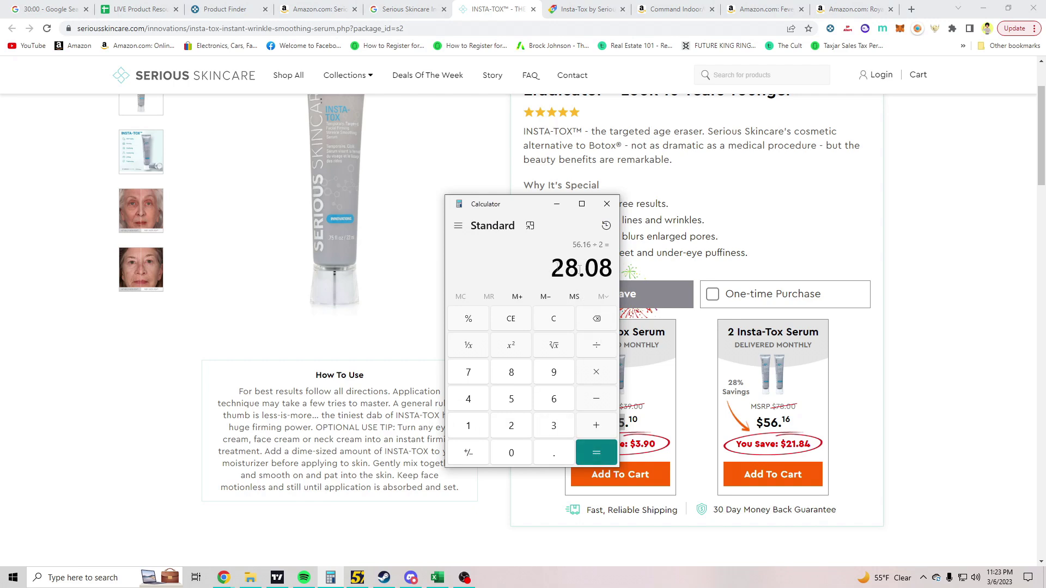
Calculate the 10% discount on the two-serum price as 56.16 × 0.1, and clear the calculator.
{"action": "left_click", "coordinate": [512, 402]}
{"action": "left_click", "coordinate": [554, 401]}
{"action": "left_click", "coordinate": [554, 453]}
{"action": "left_click", "coordinate": [468, 426]}
{"action": "left_click", "coordinate": [553, 399]}
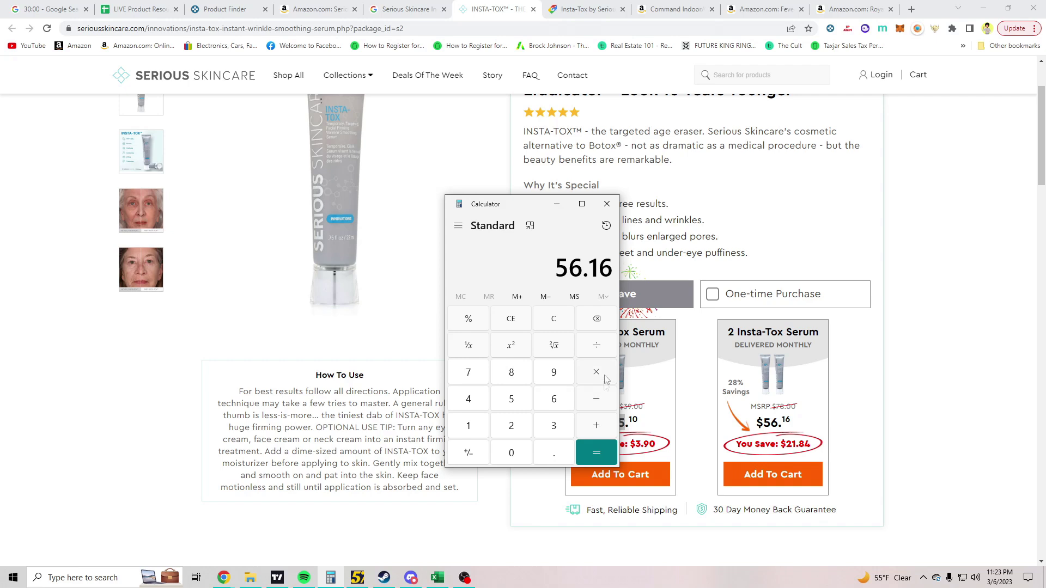
{"action": "left_click", "coordinate": [548, 453]}
{"action": "left_click", "coordinate": [468, 426]}
{"action": "left_click", "coordinate": [511, 453]}
{"action": "left_click", "coordinate": [596, 452]}
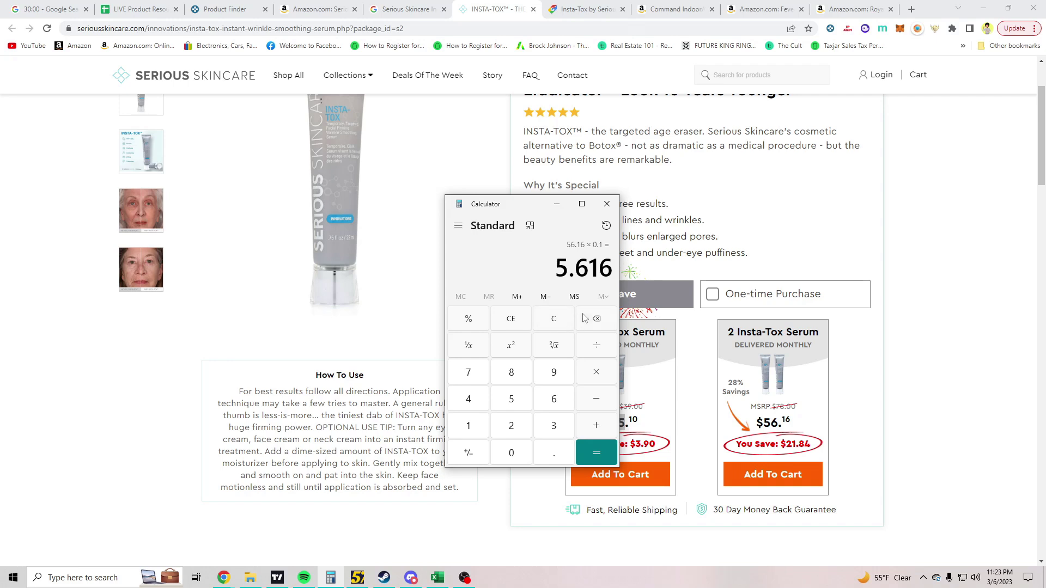
{"action": "left_click", "coordinate": [554, 321]}
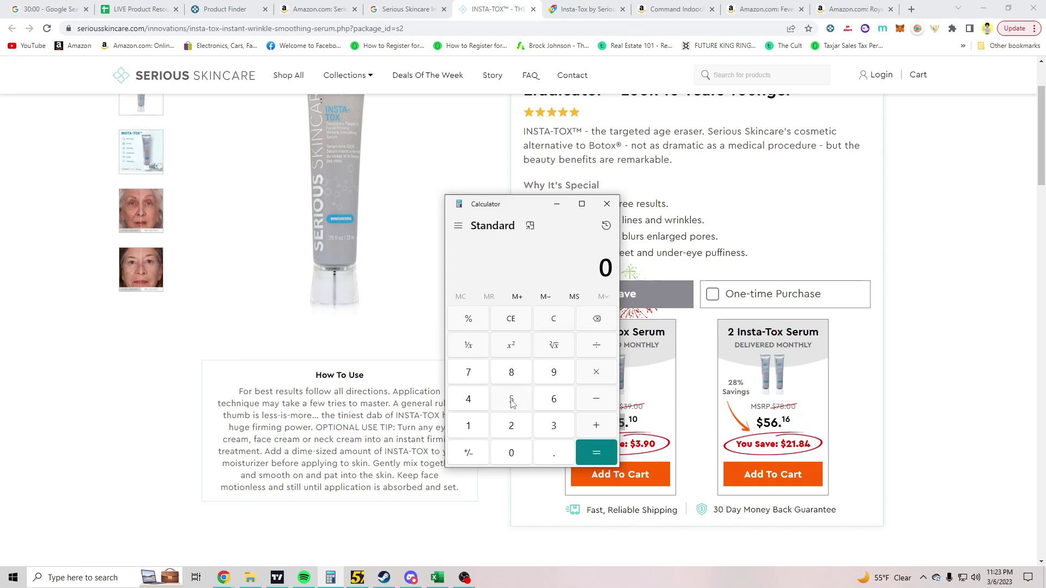
Calculate the discounted two-serum price by subtracting 5.62 from 56.16 in Calculator.
{"action": "left_click", "coordinate": [553, 400]}
{"action": "left_click", "coordinate": [553, 453]}
{"action": "left_click", "coordinate": [467, 426]}
{"action": "left_click", "coordinate": [553, 399]}
{"action": "left_click", "coordinate": [596, 399]}
{"action": "left_click", "coordinate": [511, 400]}
{"action": "left_click", "coordinate": [553, 452]}
{"action": "left_click", "coordinate": [554, 399]}
{"action": "left_click", "coordinate": [510, 426]}
{"action": "left_click", "coordinate": [596, 452]}
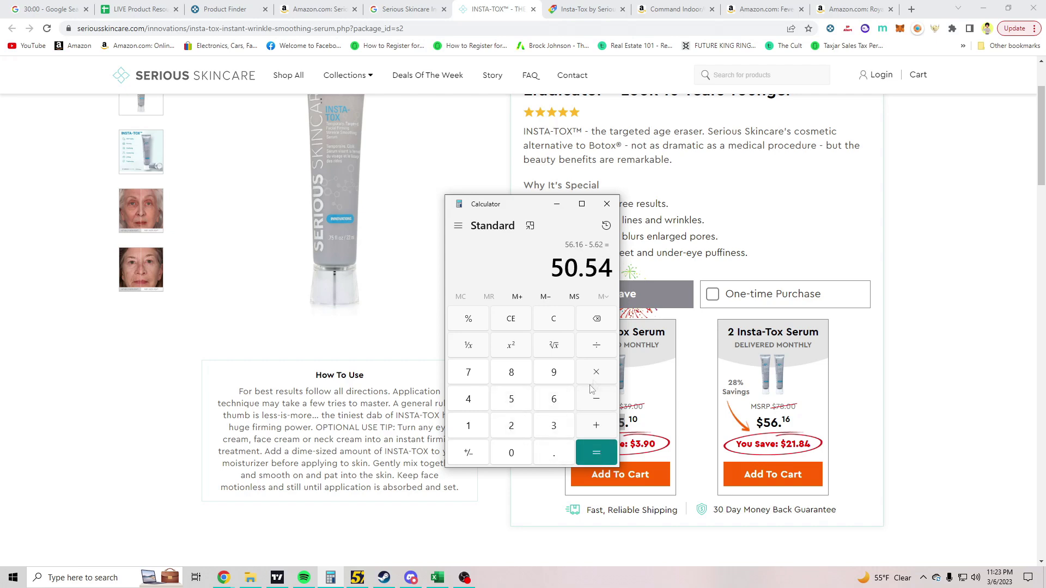
Divide the discounted two-serum price by 2 to get the cost per bottle, and bring the result back into view.
{"action": "left_click", "coordinate": [511, 425]}
{"action": "left_click", "coordinate": [596, 453]}
{"action": "left_click_drag", "start_coordinate": [549, 268], "coordinate": [688, 271]}
{"action": "left_click", "coordinate": [941, 250]}
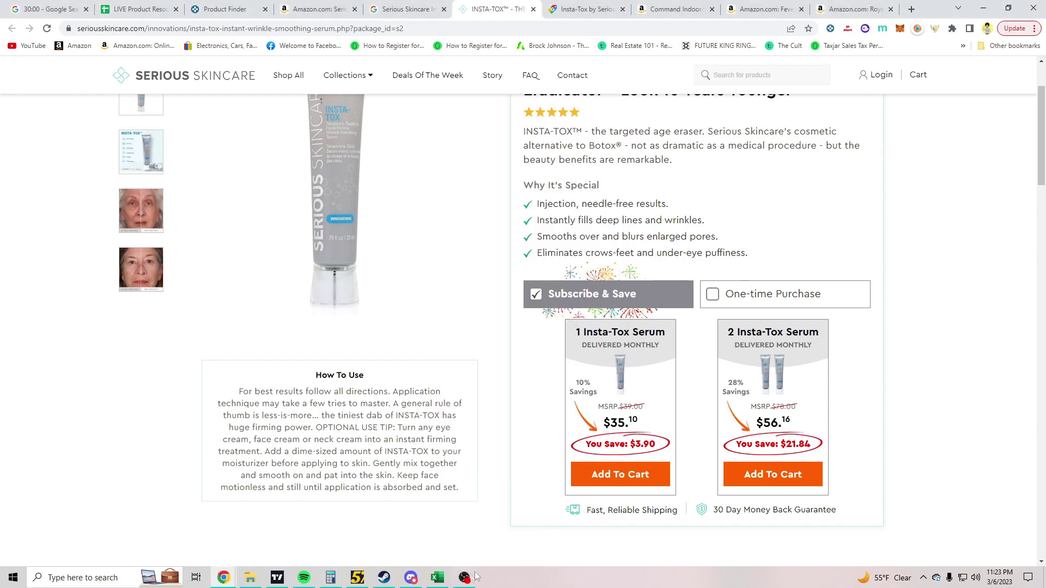
{"action": "left_click", "coordinate": [331, 578]}
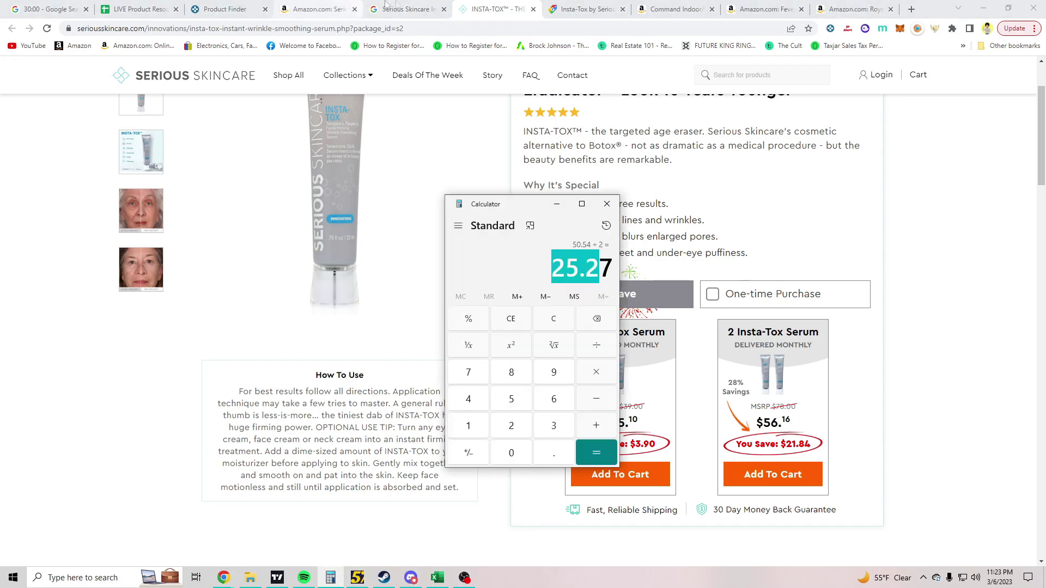
Set SellerAmp's cost price to 25.27 on the serum's Amazon listing and review the profit details and competing offers.
{"action": "left_click", "coordinate": [385, 4]}
{"action": "left_click", "coordinate": [318, 8]}
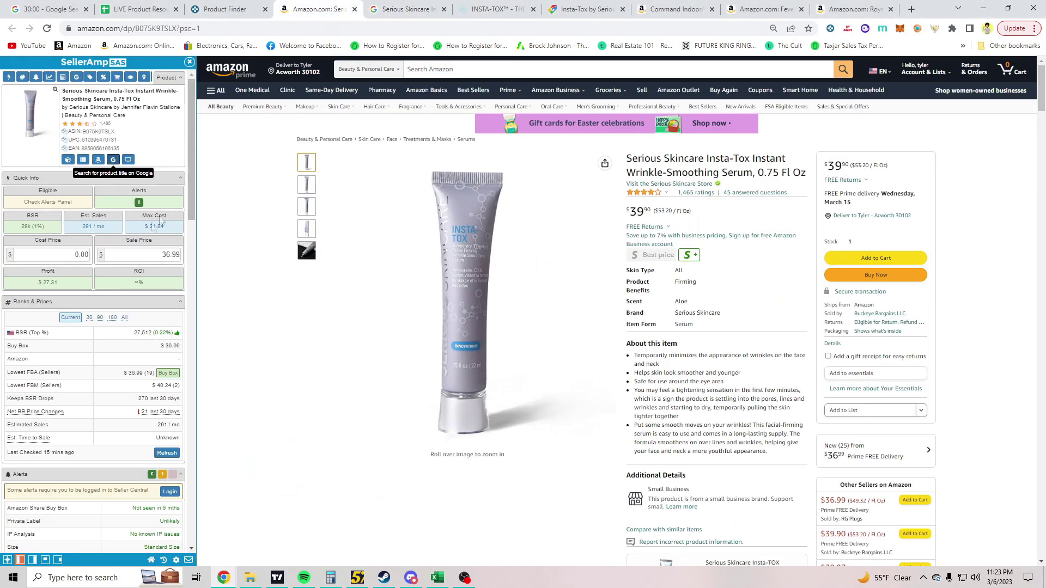
{"action": "left_click", "coordinate": [84, 252]}
{"action": "type", "text": "25.27"}
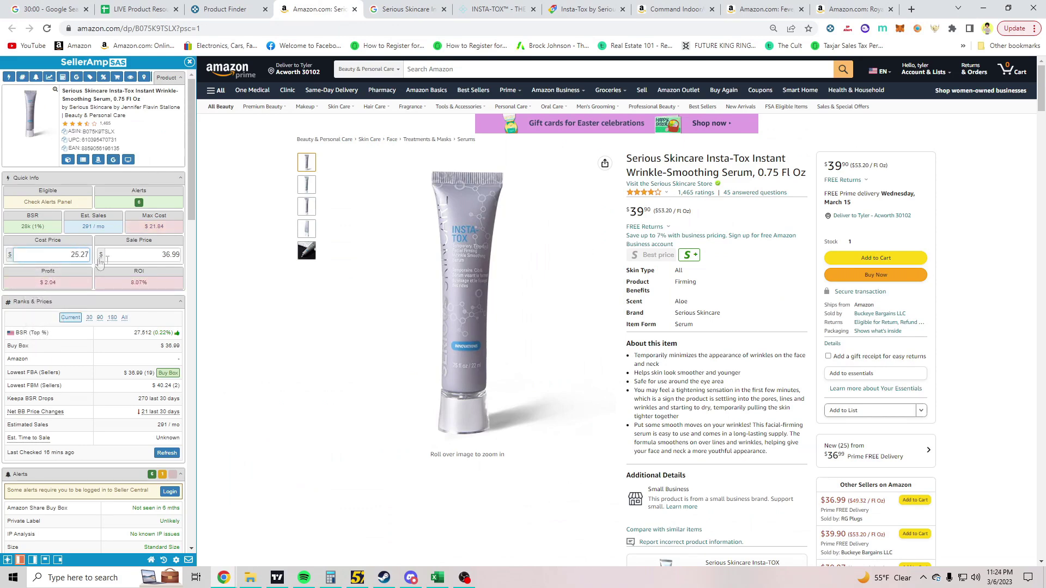
{"action": "scroll", "coordinate": [128, 319], "scroll_direction": "down", "scroll_amount": 5}
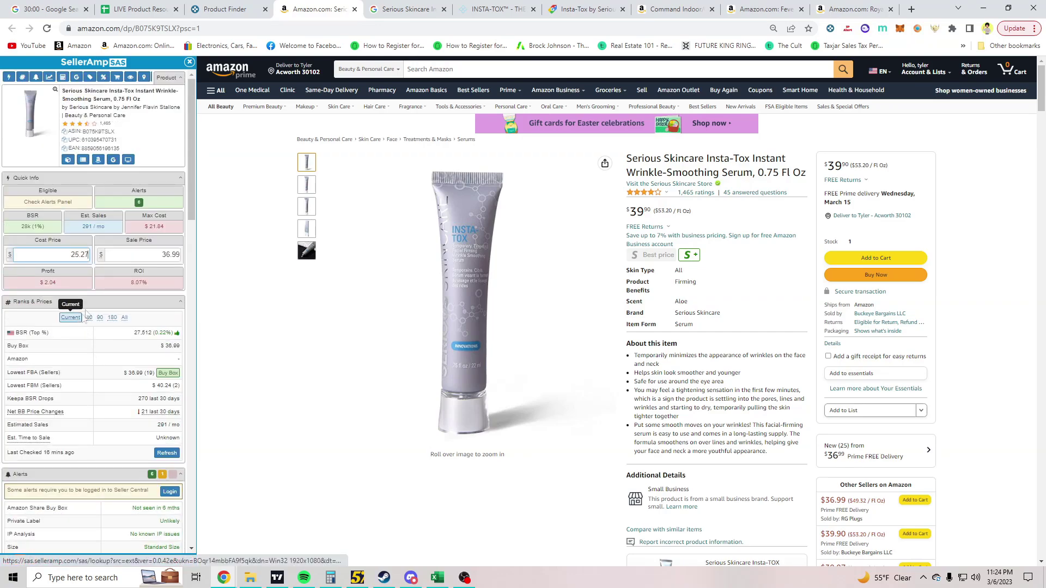
{"action": "scroll", "coordinate": [105, 325], "scroll_direction": "down", "scroll_amount": 2}
{"action": "scroll", "coordinate": [105, 324], "scroll_direction": "down", "scroll_amount": 6}
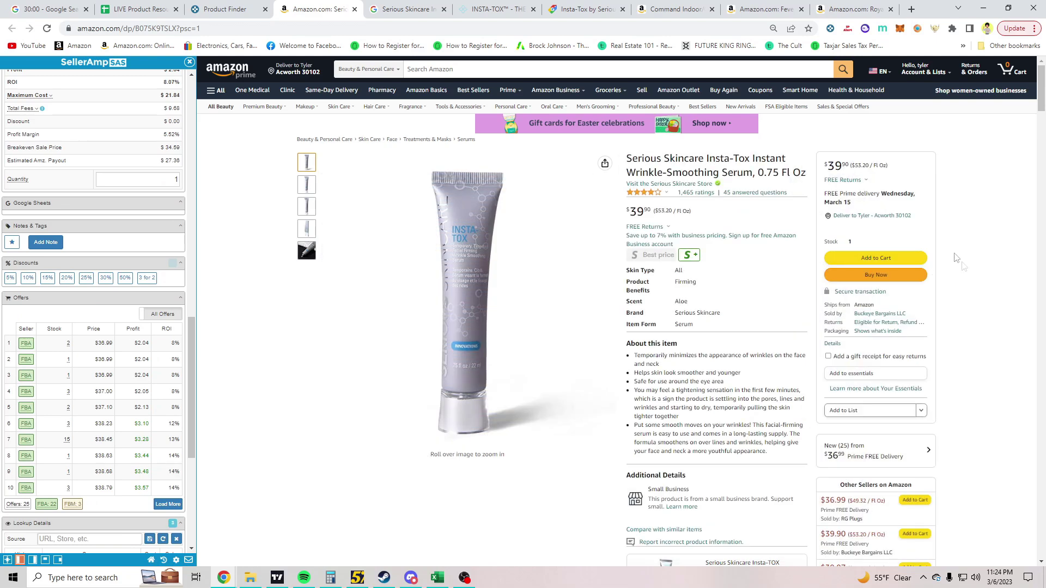
Copy the serum's listed Amazon price and set SellerAmp's sale price to 39.90.
{"action": "double_click", "coordinate": [635, 212]}
{"action": "key", "text": "ctrl+c"}
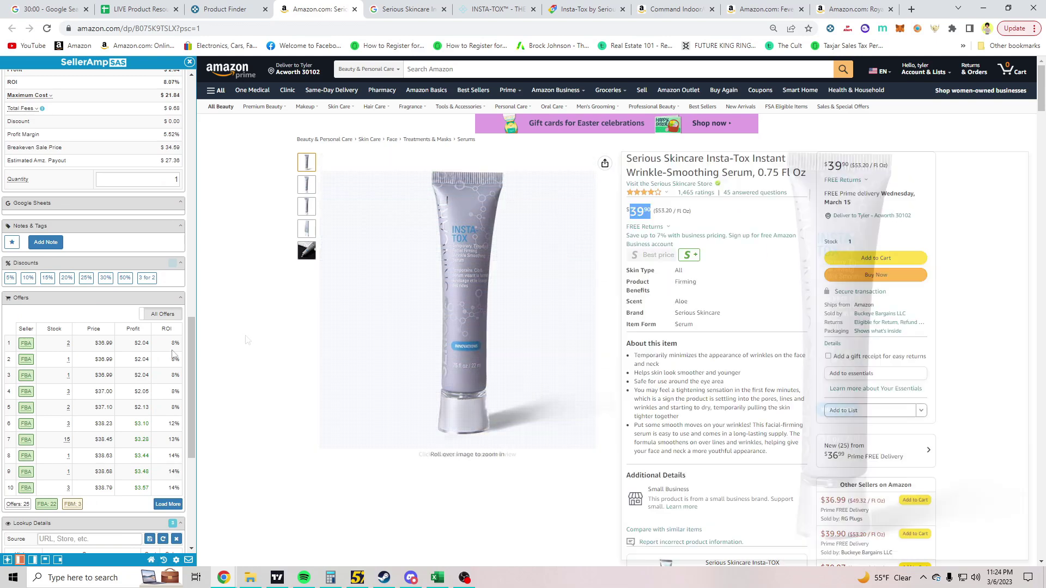
{"action": "scroll", "coordinate": [137, 360], "scroll_direction": "up", "scroll_amount": 4}
{"action": "scroll", "coordinate": [137, 360], "scroll_direction": "up", "scroll_amount": 5}
{"action": "double_click", "coordinate": [163, 255]}
{"action": "key", "text": "ctrl+v"}
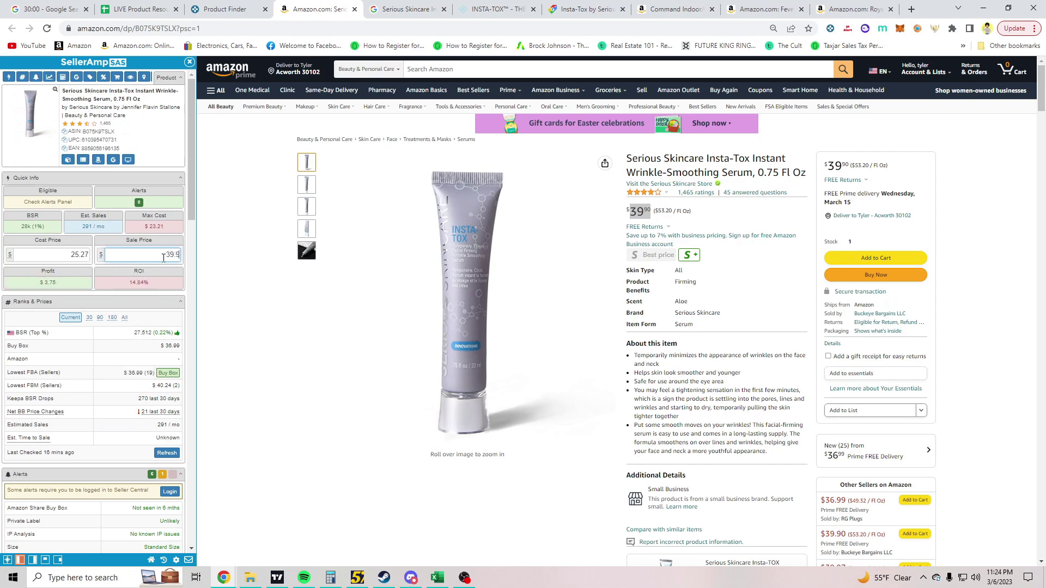
{"action": "left_click", "coordinate": [93, 303]}
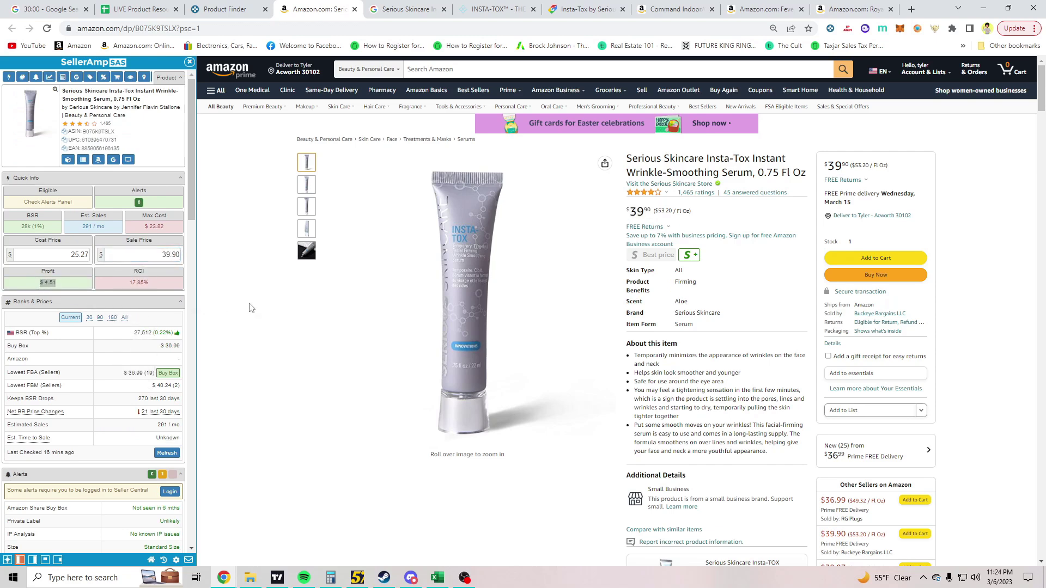
Review the serum's Keepa price history, its current offers data and the Buy Box statistics.
{"action": "scroll", "coordinate": [252, 308], "scroll_direction": "down", "scroll_amount": 11}
{"action": "scroll", "coordinate": [733, 330], "scroll_direction": "up", "scroll_amount": 4}
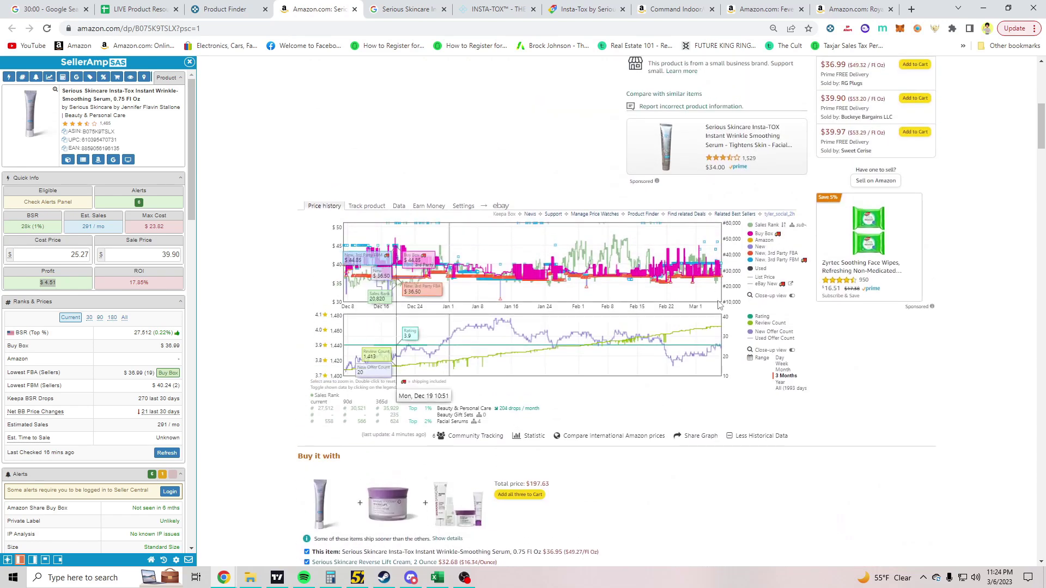
{"action": "left_click", "coordinate": [398, 206]}
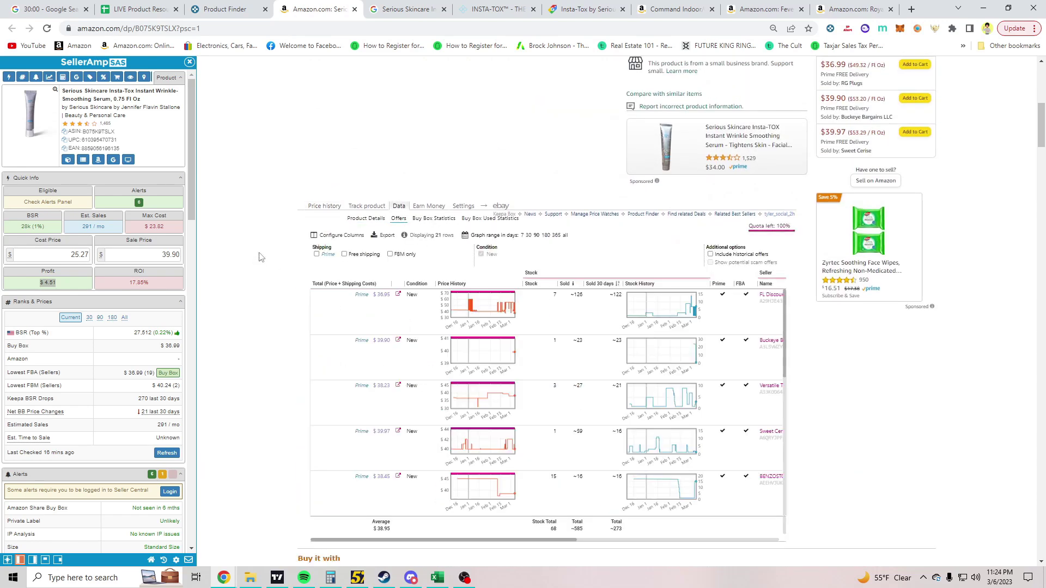
{"action": "scroll", "coordinate": [472, 434], "scroll_direction": "down", "scroll_amount": 1}
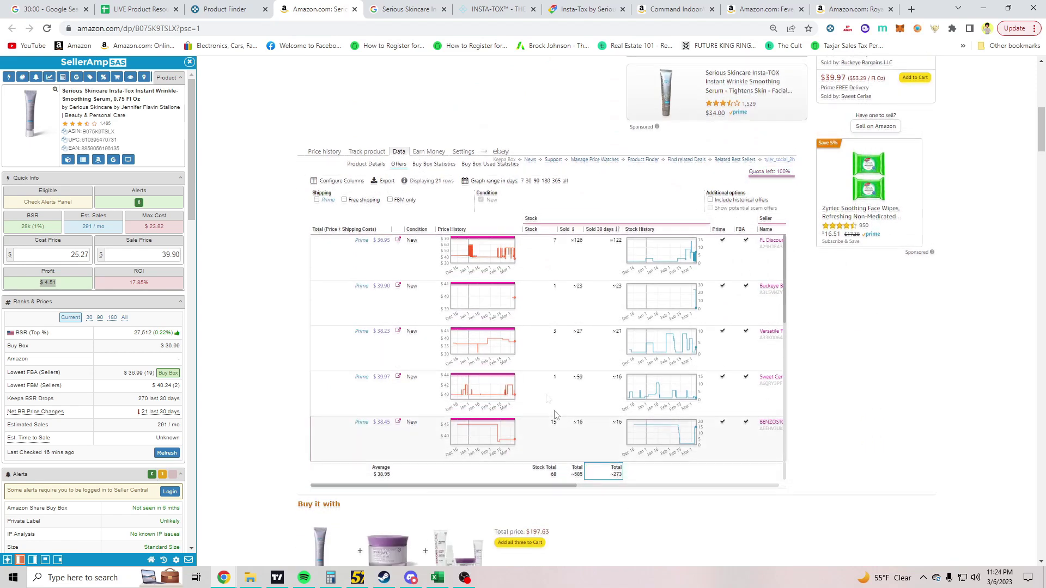
{"action": "scroll", "coordinate": [558, 431], "scroll_direction": "up", "scroll_amount": 1}
{"action": "left_click", "coordinate": [434, 218]}
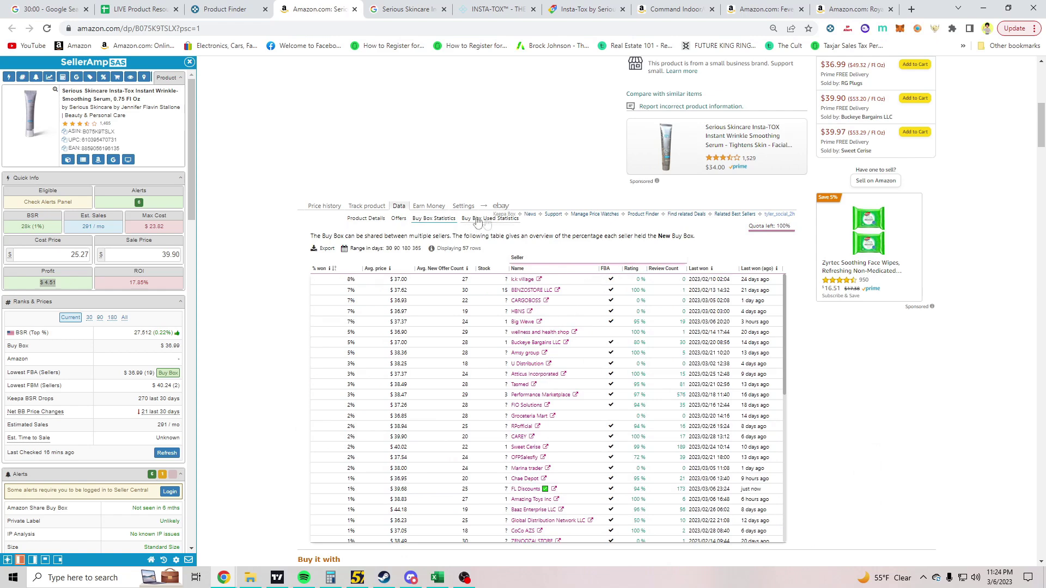
Return to the Keepa offers data and examine the top sellers' 30-day sales, stock history and first-seen dates.
{"action": "left_click", "coordinate": [398, 218]}
{"action": "scroll", "coordinate": [316, 327], "scroll_direction": "down", "scroll_amount": 1}
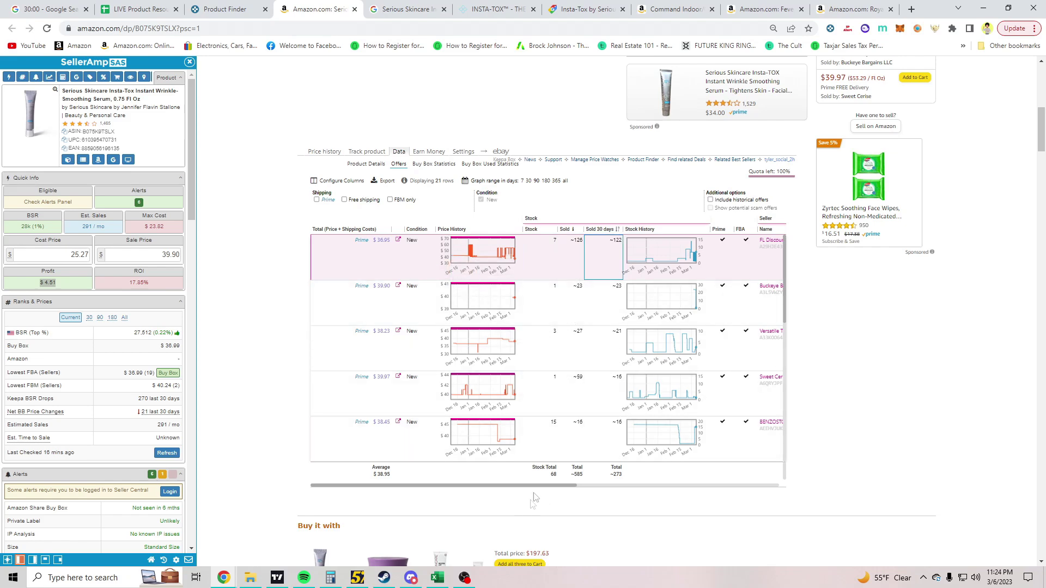
{"action": "left_click_drag", "start_coordinate": [542, 485], "coordinate": [730, 496]}
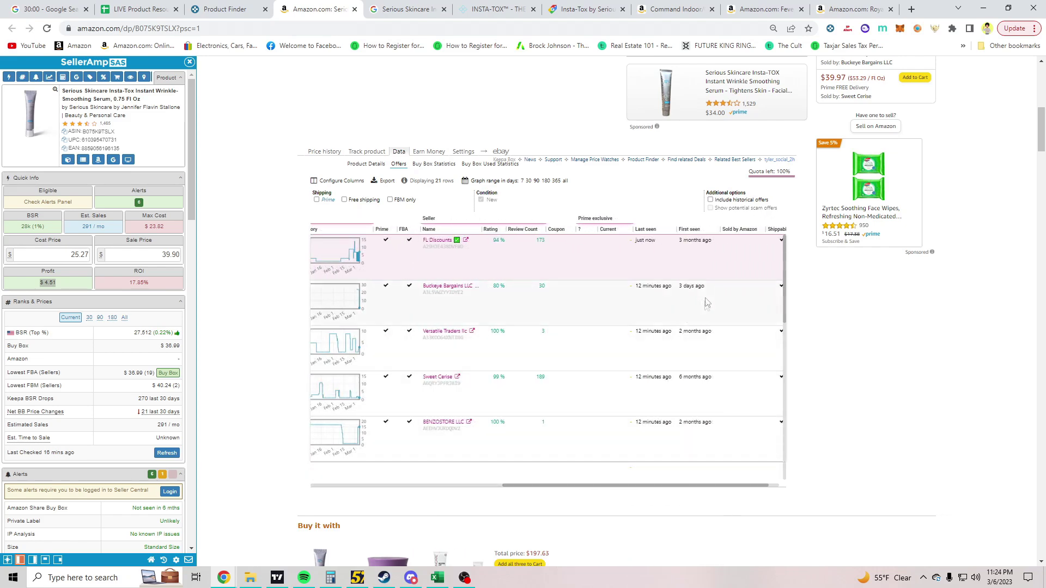
{"action": "left_click_drag", "start_coordinate": [637, 493], "coordinate": [463, 490]}
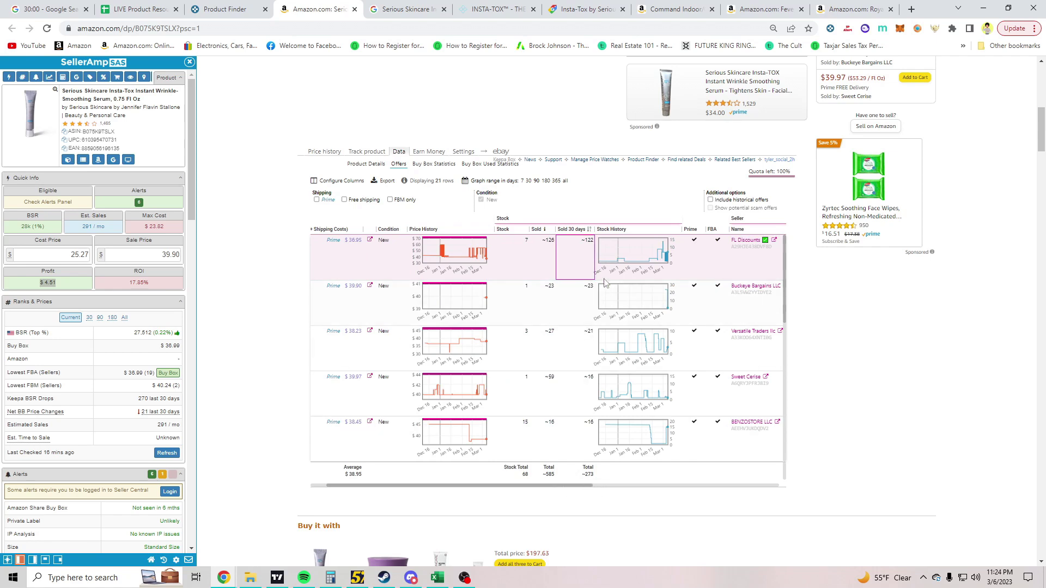
{"action": "mouse_move", "coordinate": [666, 259]}
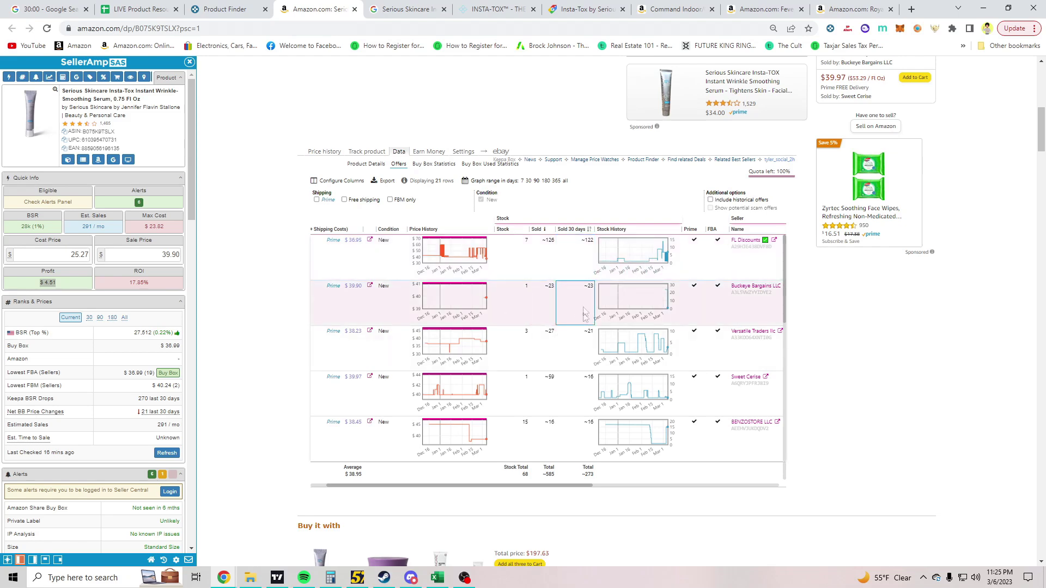
{"action": "scroll", "coordinate": [548, 479], "scroll_direction": "right", "scroll_amount": 5}
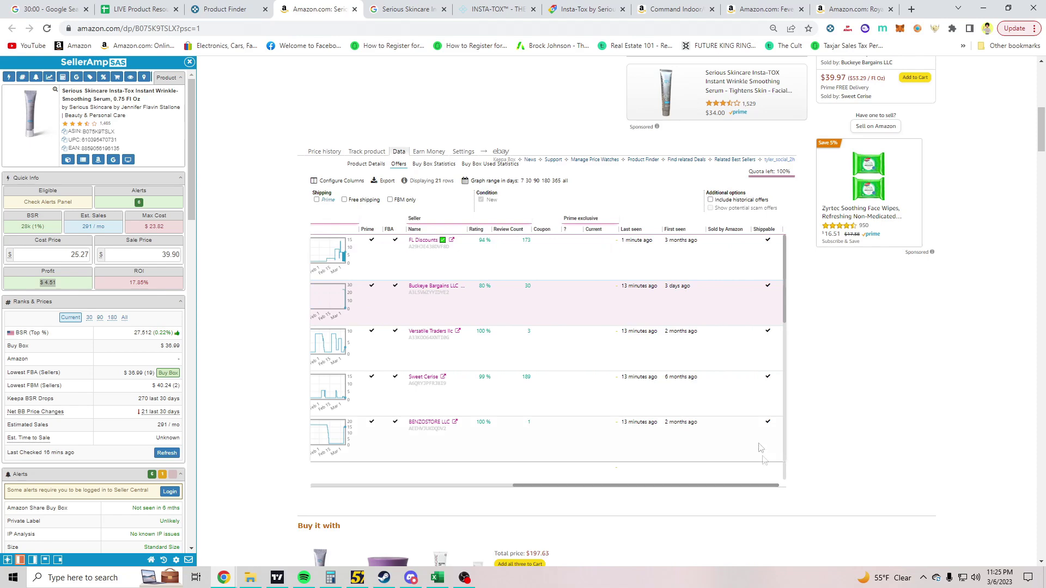
{"action": "scroll", "coordinate": [729, 343], "scroll_direction": "left", "scroll_amount": 2}
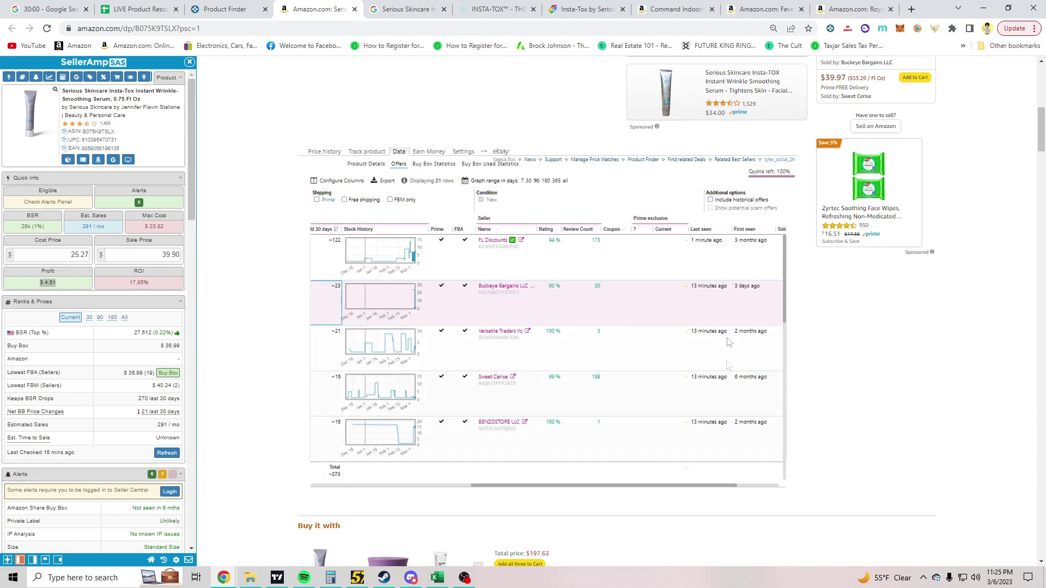
{"action": "scroll", "coordinate": [699, 481], "scroll_direction": "left", "scroll_amount": 5}
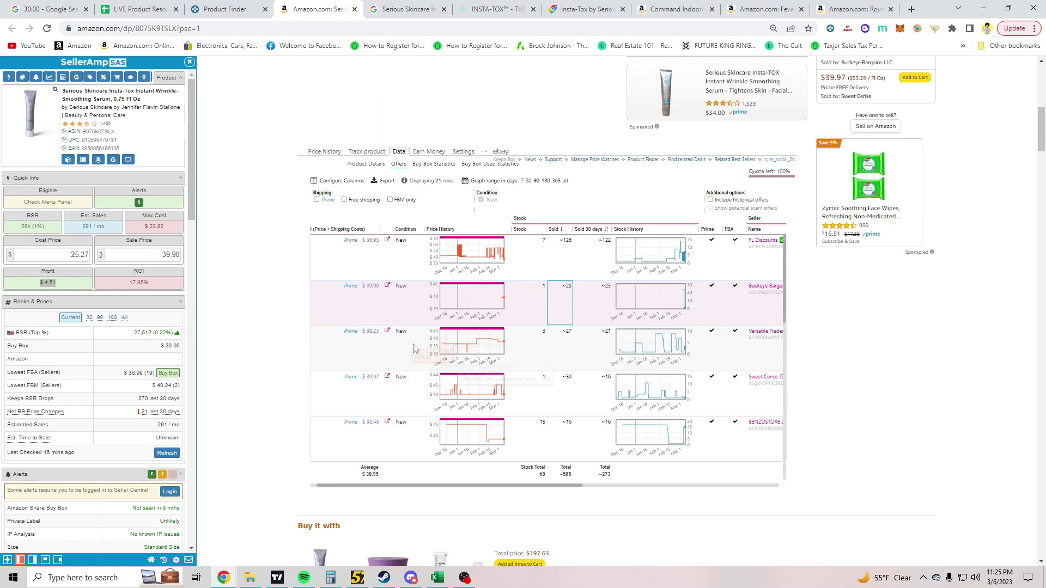
Compare offer prices, stock and 30-day sales for the sellers from Versatile Traders through Big Wewe.
{"action": "scroll", "coordinate": [570, 303], "scroll_direction": "down", "scroll_amount": 1}
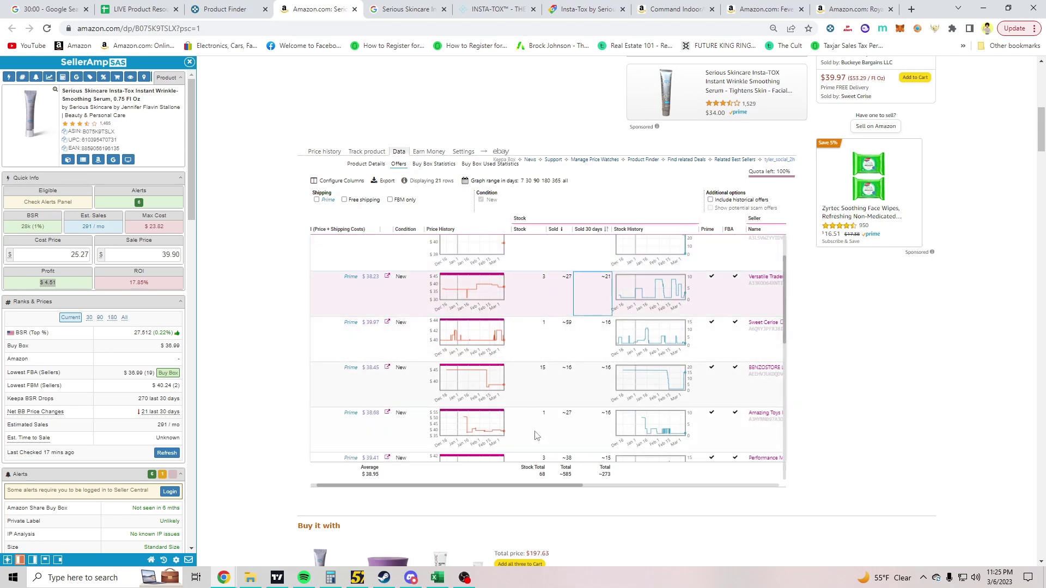
{"action": "left_click_drag", "start_coordinate": [565, 484], "coordinate": [602, 484]}
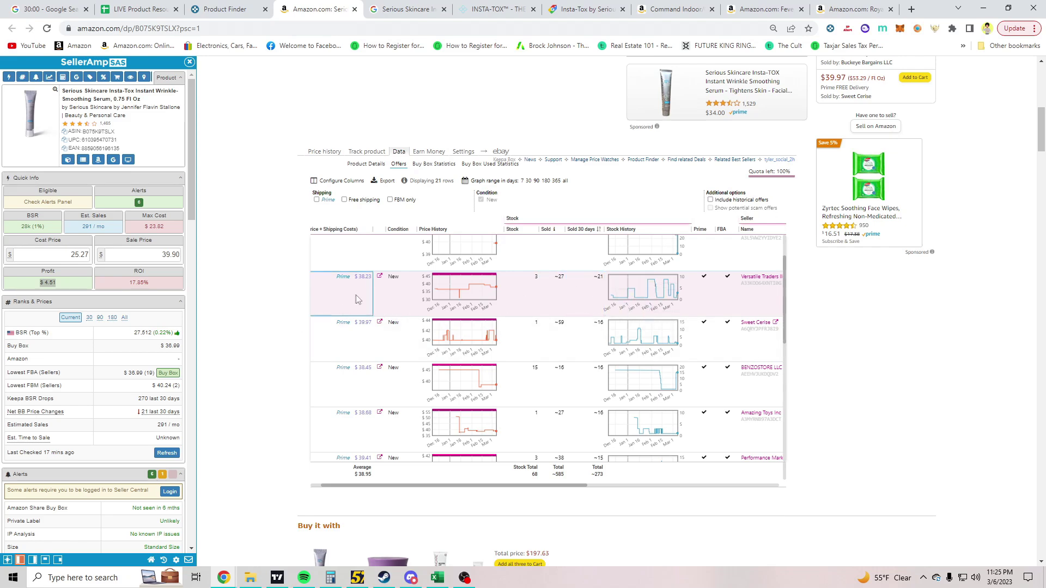
{"action": "scroll", "coordinate": [389, 301], "scroll_direction": "down", "scroll_amount": 1}
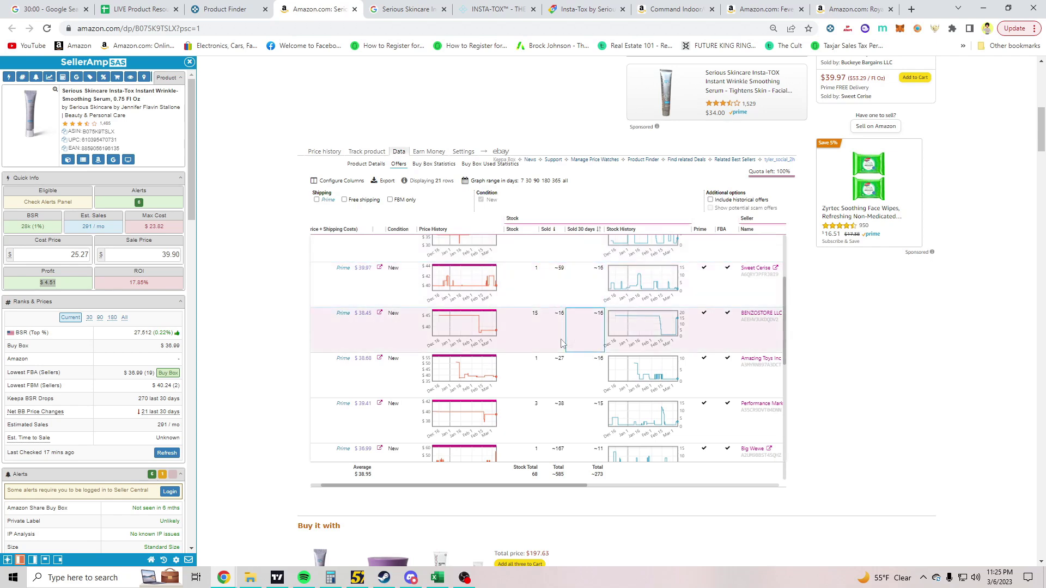
{"action": "mouse_move", "coordinate": [455, 331]}
{"action": "mouse_move", "coordinate": [544, 485]}
{"action": "left_mouse_down"}
{"action": "mouse_move", "coordinate": [716, 486]}
{"action": "mouse_move", "coordinate": [535, 486]}
{"action": "left_mouse_up"}
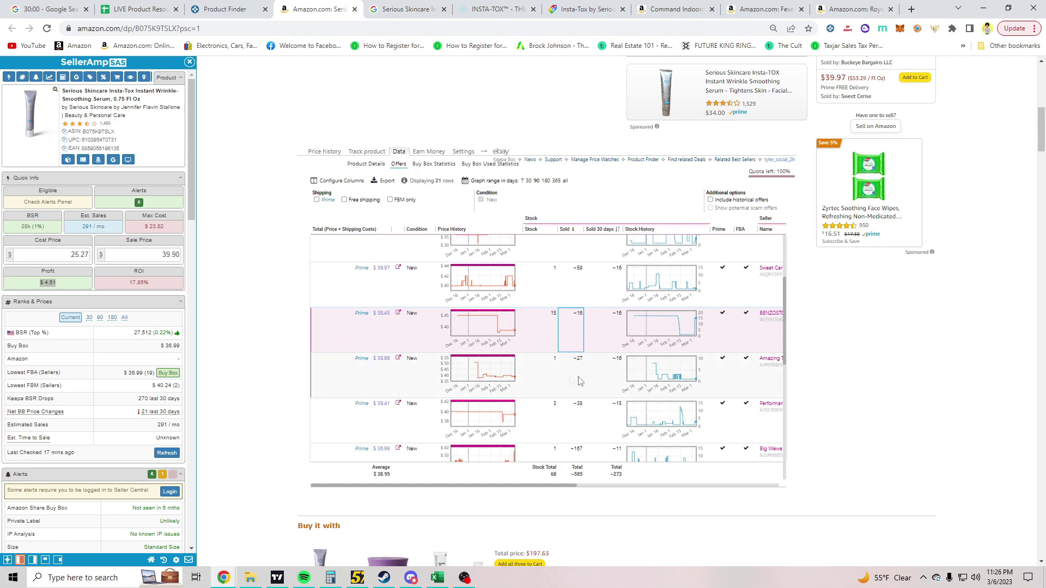
{"action": "left_click_drag", "start_coordinate": [575, 487], "coordinate": [586, 316]}
{"action": "left_click", "coordinate": [586, 316]}
{"action": "left_click", "coordinate": [358, 374]}
{"action": "left_click", "coordinate": [590, 369]}
{"action": "left_click", "coordinate": [360, 419]}
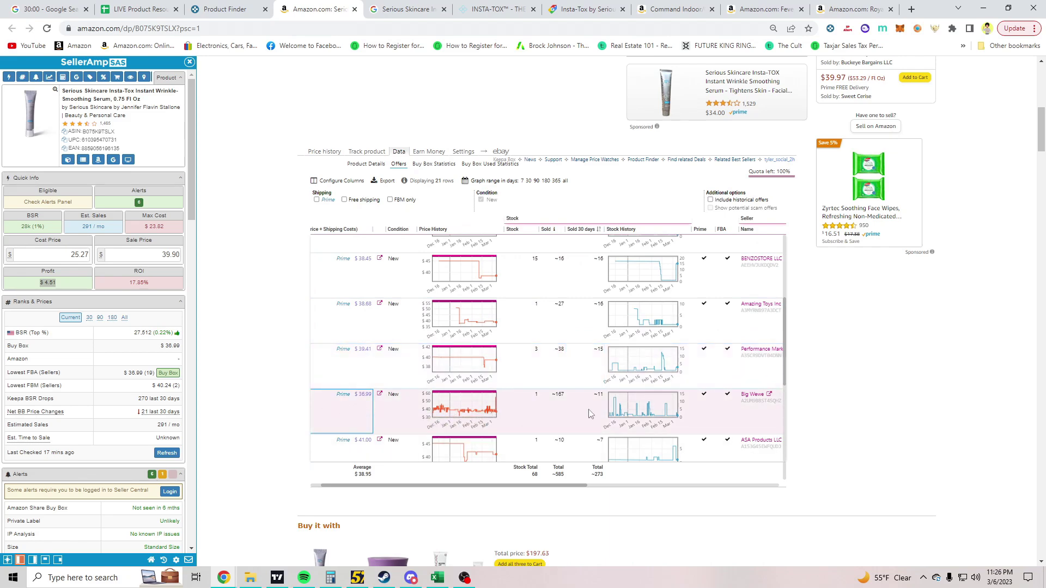
Check the 30-day sales of the lower-volume sellers from ASA Products through DDW Closet.
{"action": "scroll", "coordinate": [589, 414], "scroll_direction": "down", "scroll_amount": 3}
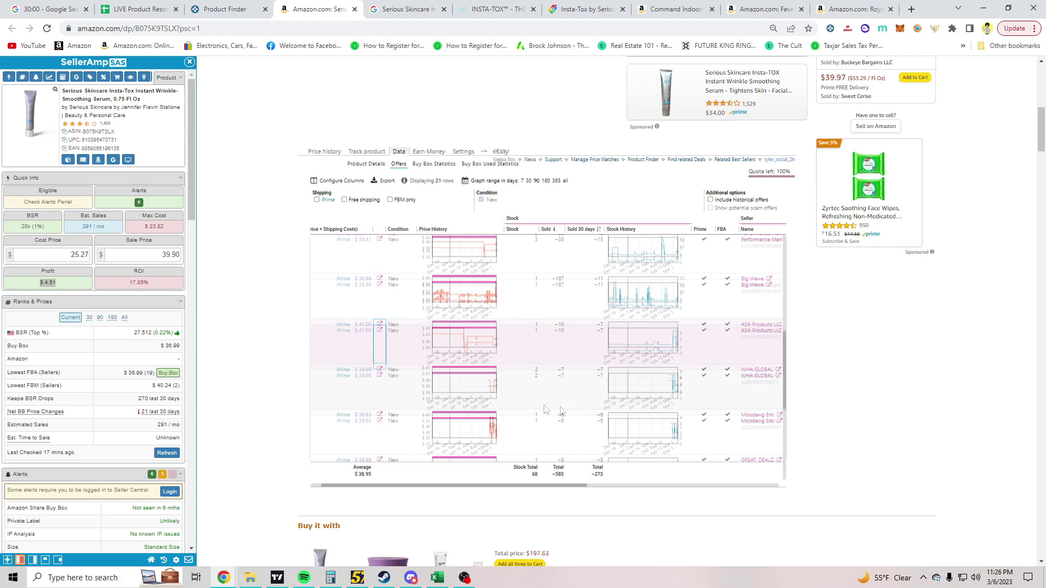
{"action": "left_click", "coordinate": [580, 384]}
{"action": "scroll", "coordinate": [580, 384], "scroll_direction": "down", "scroll_amount": 1}
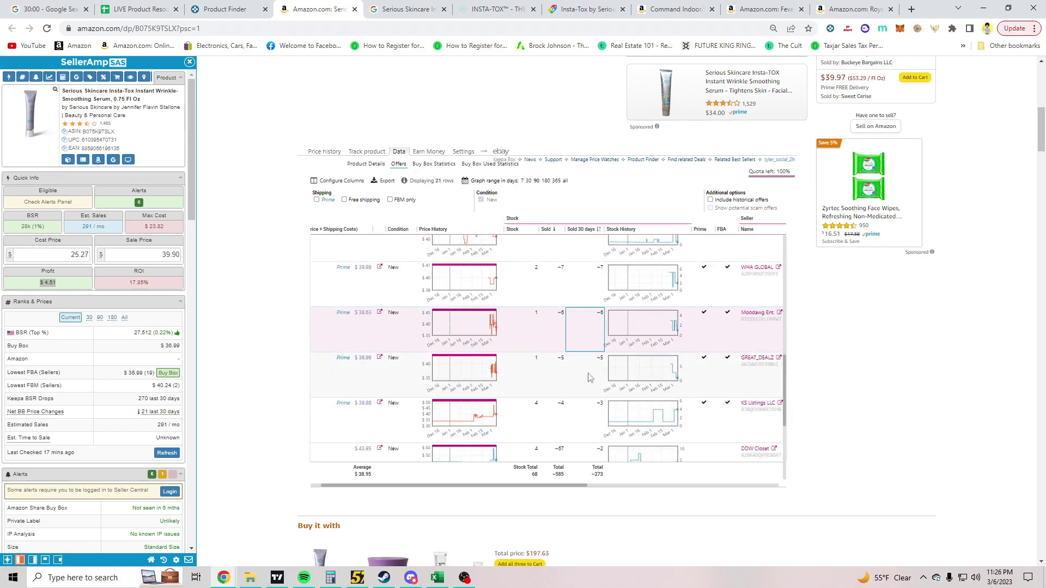
{"action": "left_click", "coordinate": [589, 378]}
{"action": "scroll", "coordinate": [553, 387], "scroll_direction": "down", "scroll_amount": 1}
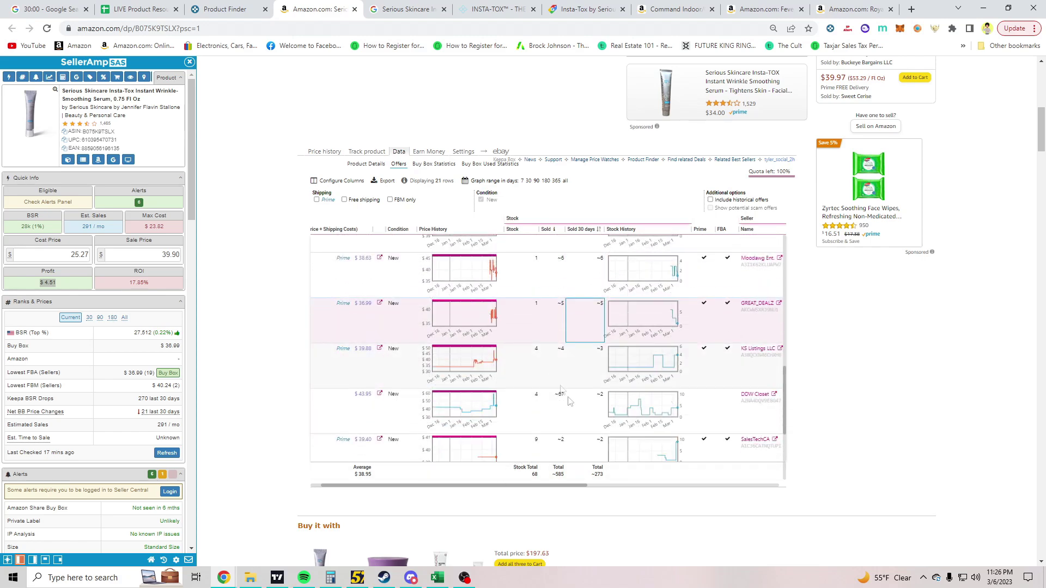
{"action": "left_click", "coordinate": [587, 404]}
{"action": "scroll", "coordinate": [564, 367], "scroll_direction": "down", "scroll_amount": 2}
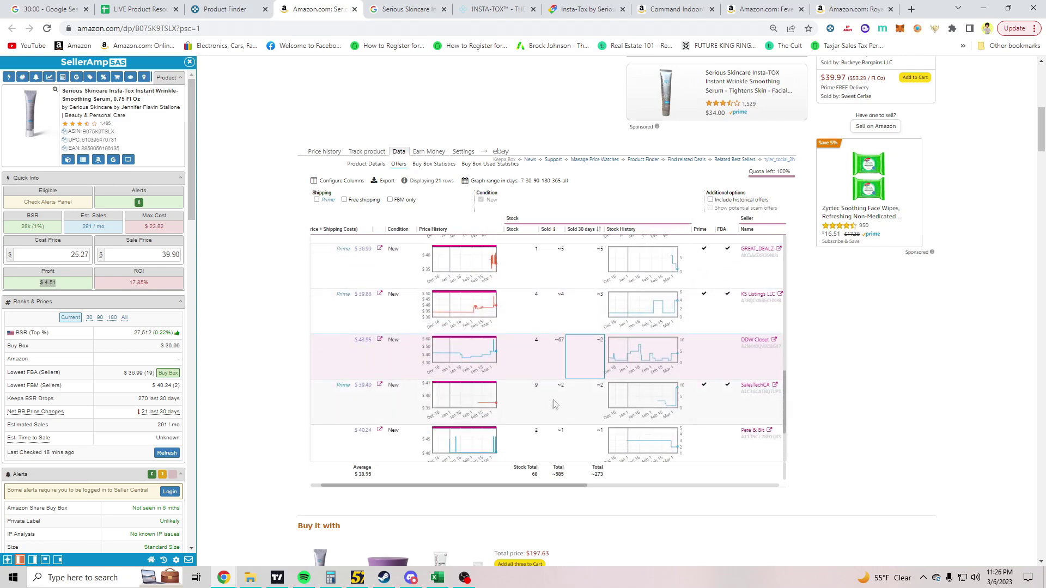
Inspect the sales estimates and price history of the remaining sellers down to the end of the offers table.
{"action": "key", "text": "Down"}
{"action": "key", "text": "Left"}
{"action": "key", "text": "Left"}
{"action": "scroll", "coordinate": [562, 416], "scroll_direction": "down", "scroll_amount": 2}
{"action": "left_click", "coordinate": [561, 409]}
{"action": "key", "text": "Right"}
{"action": "scroll", "coordinate": [556, 431], "scroll_direction": "down", "scroll_amount": 1}
{"action": "left_click", "coordinate": [550, 394]}
{"action": "scroll", "coordinate": [556, 381], "scroll_direction": "down", "scroll_amount": 1}
{"action": "key", "text": "Down"}
{"action": "left_click", "coordinate": [564, 356]}
{"action": "key", "text": "Down"}
{"action": "key", "text": "Left"}
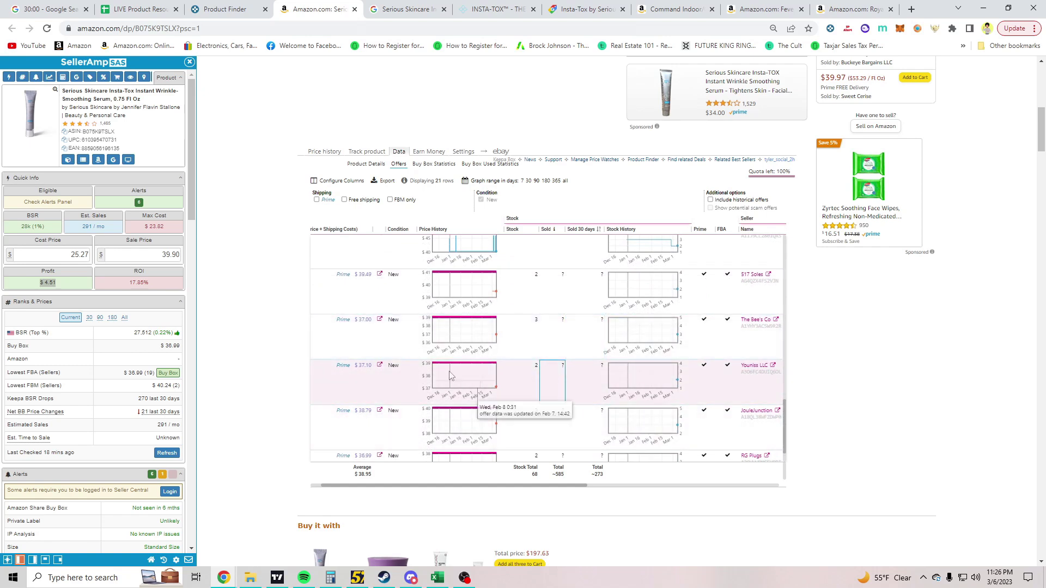
{"action": "key", "text": "Right"}
{"action": "left_click", "coordinate": [578, 431]}
{"action": "scroll", "coordinate": [555, 434], "scroll_direction": "down", "scroll_amount": 1}
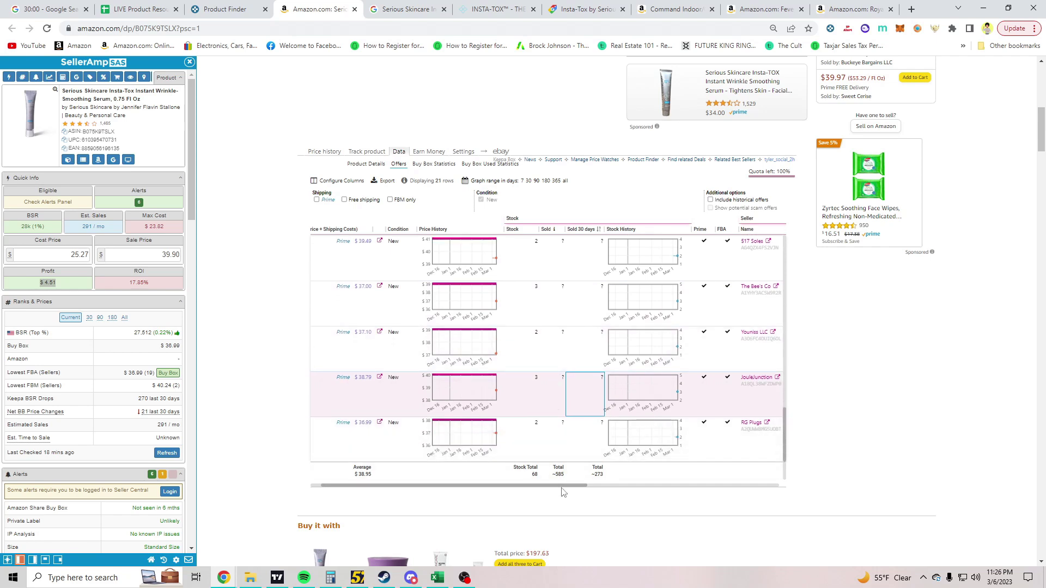
Check the first-seen dates of the last sellers in the offers table, and return to the price and sales columns.
{"action": "left_click", "coordinate": [576, 446]}
{"action": "left_click_drag", "start_coordinate": [570, 486], "coordinate": [726, 489]}
{"action": "left_click", "coordinate": [733, 397]}
{"action": "left_click", "coordinate": [729, 351]}
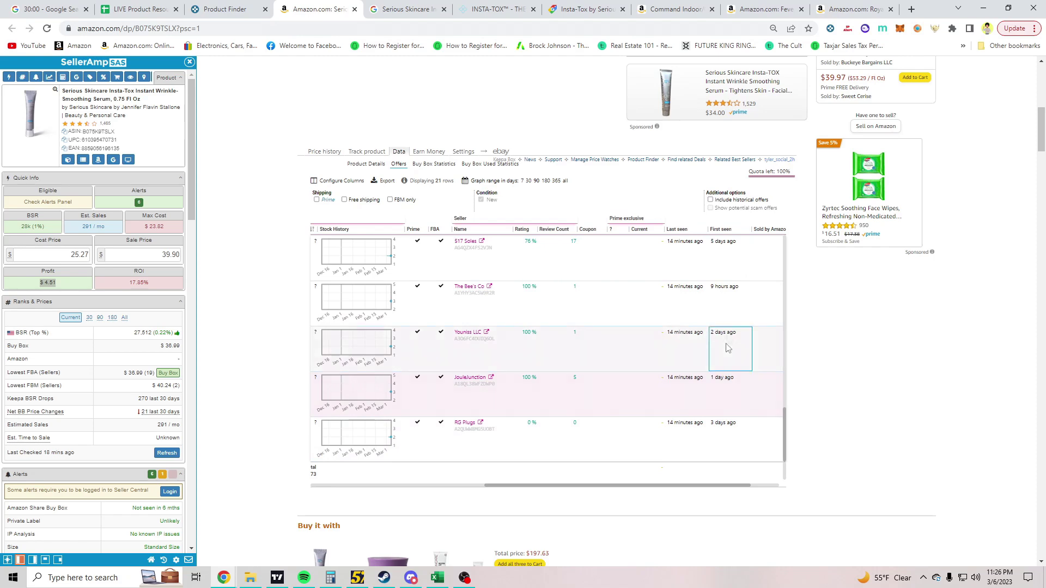
{"action": "left_click", "coordinate": [727, 297]}
{"action": "left_click_drag", "start_coordinate": [710, 488], "coordinate": [537, 488]}
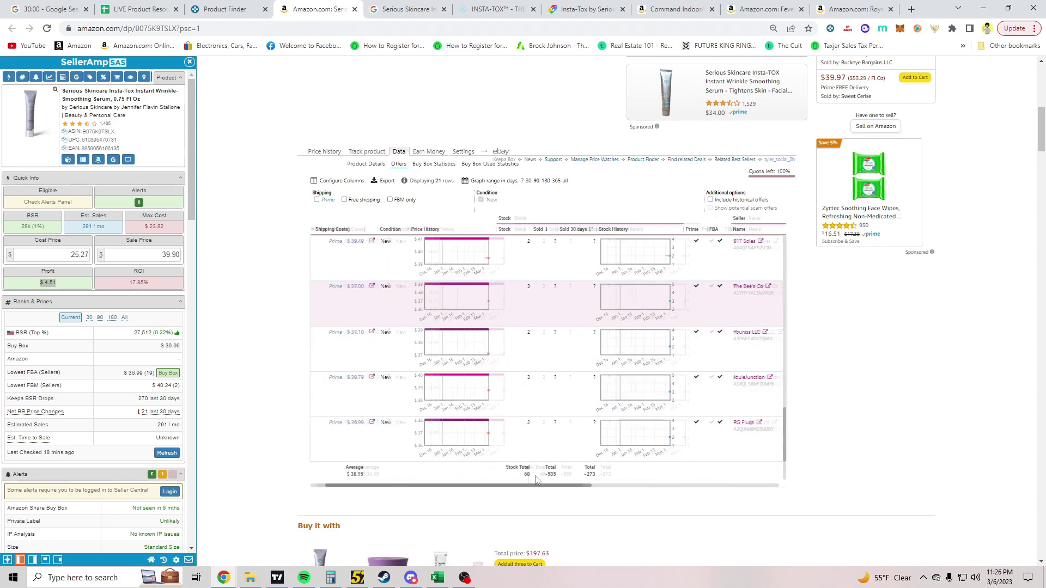
{"action": "scroll", "coordinate": [599, 382], "scroll_direction": "up", "scroll_amount": 10}
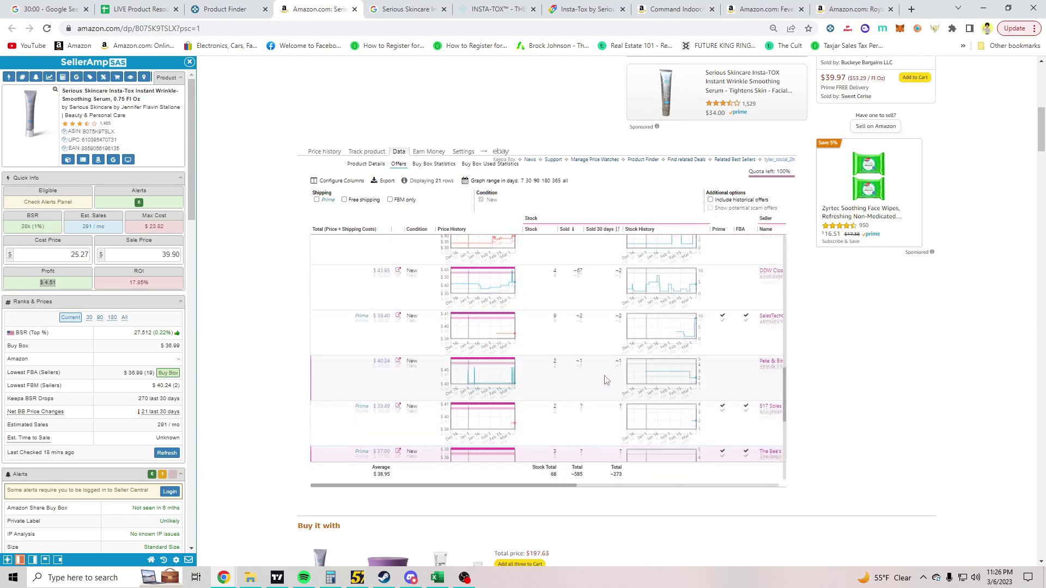
Examine the serum's Keepa price history over the past year, and narrow the graph range to one month.
{"action": "left_click", "coordinate": [324, 153]}
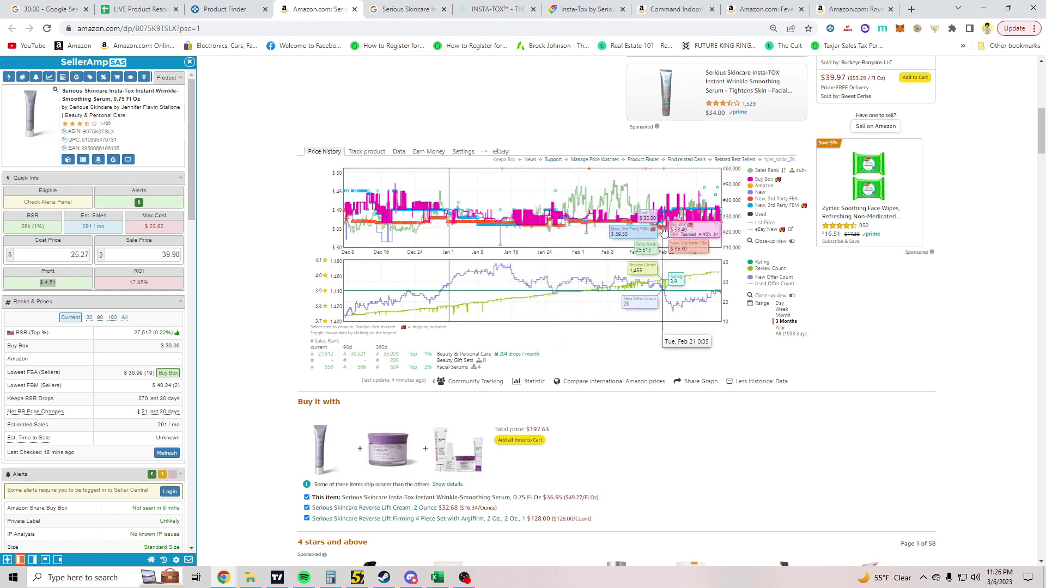
{"action": "left_click", "coordinate": [786, 320]}
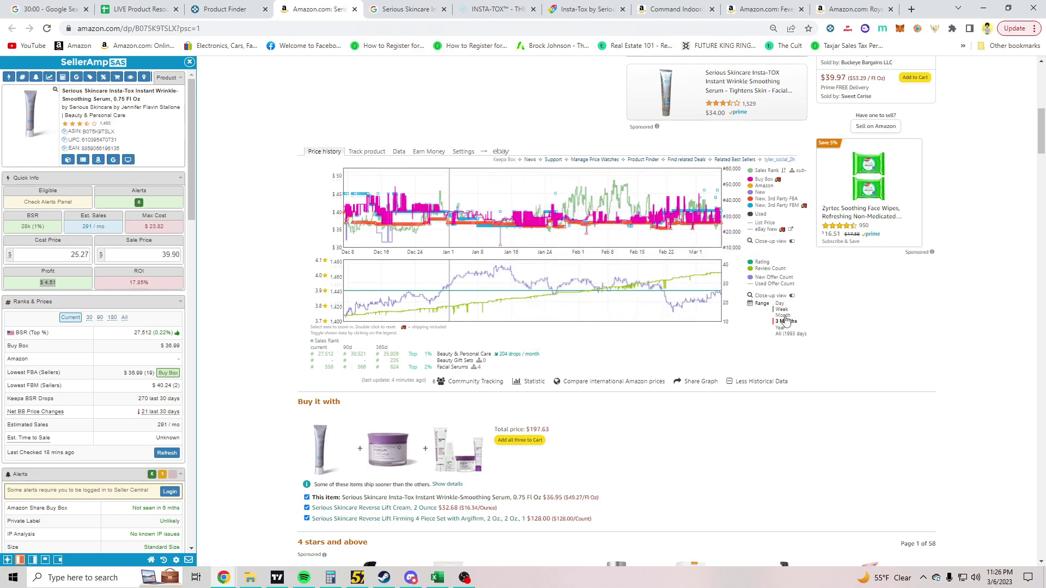
{"action": "left_click", "coordinate": [780, 327]}
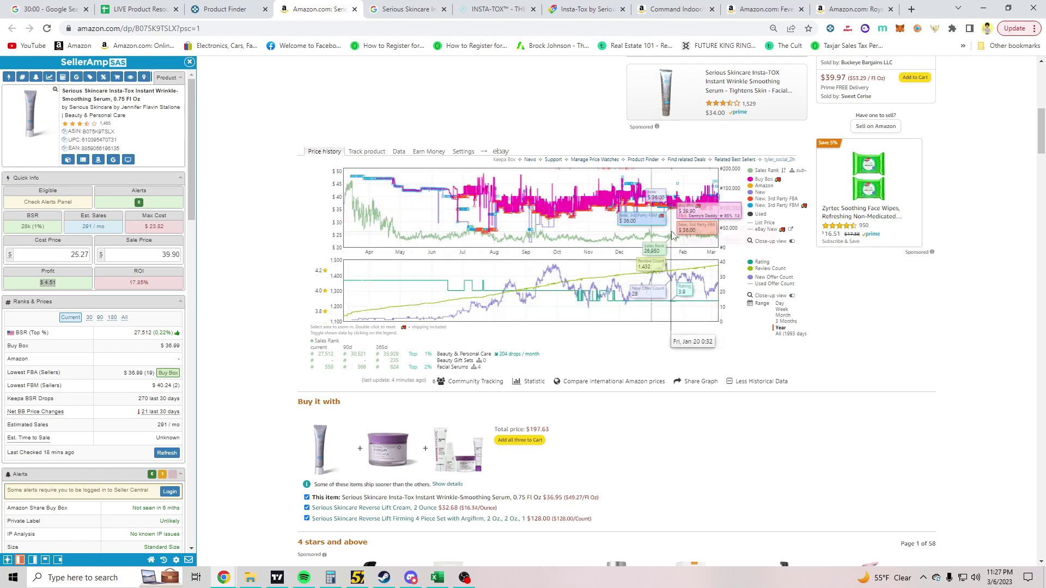
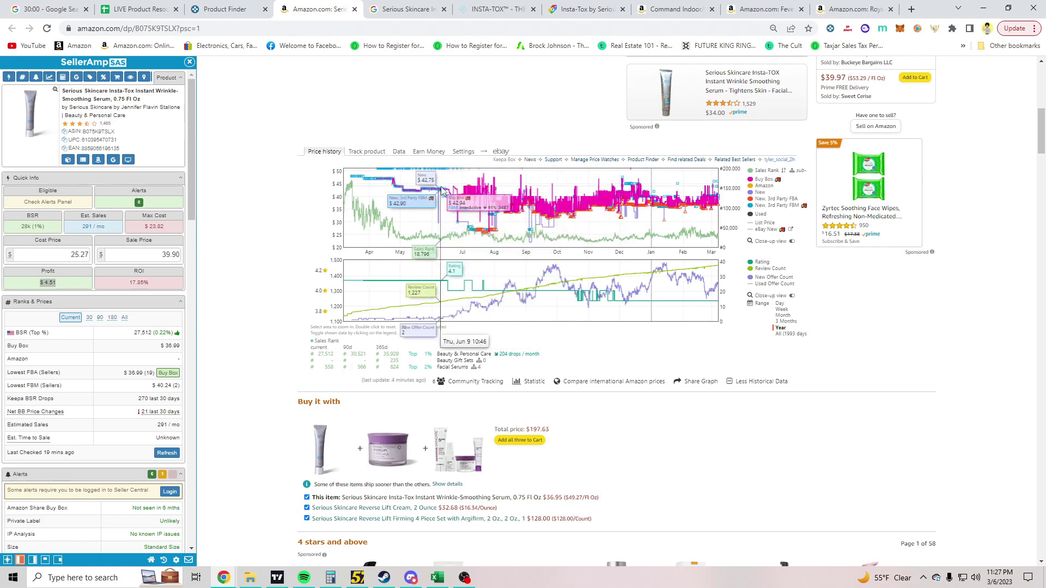
{"action": "left_click", "coordinate": [783, 315]}
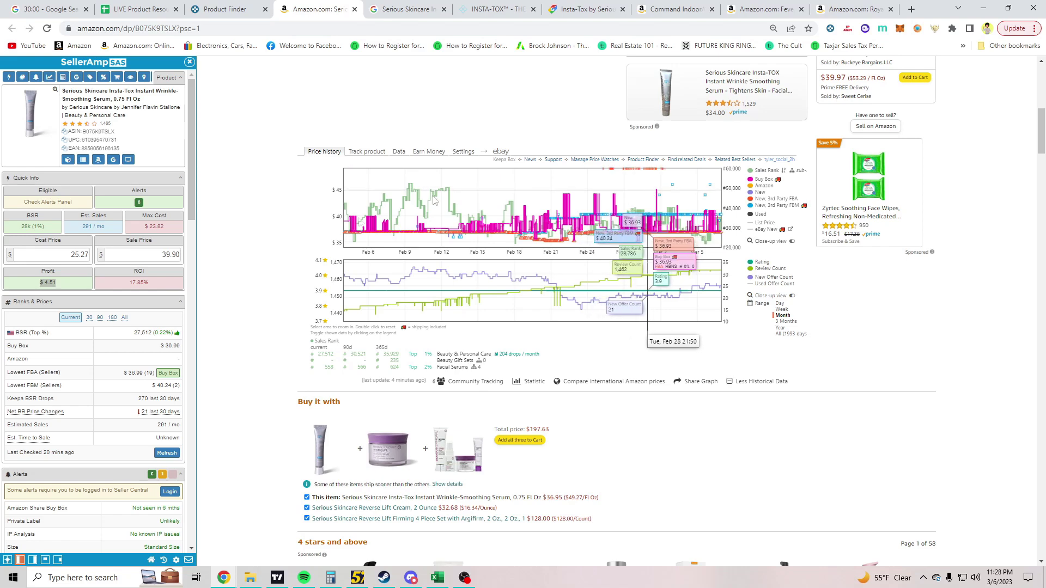
Review the serum's profit calculation, ranks and competing sellers' stock, prices and profits in SellerAmp, and return to the start of the listing.
{"action": "scroll", "coordinate": [114, 280], "scroll_direction": "down", "scroll_amount": 2}
{"action": "scroll", "coordinate": [114, 281], "scroll_direction": "up", "scroll_amount": 3}
{"action": "scroll", "coordinate": [156, 305], "scroll_direction": "down", "scroll_amount": 10}
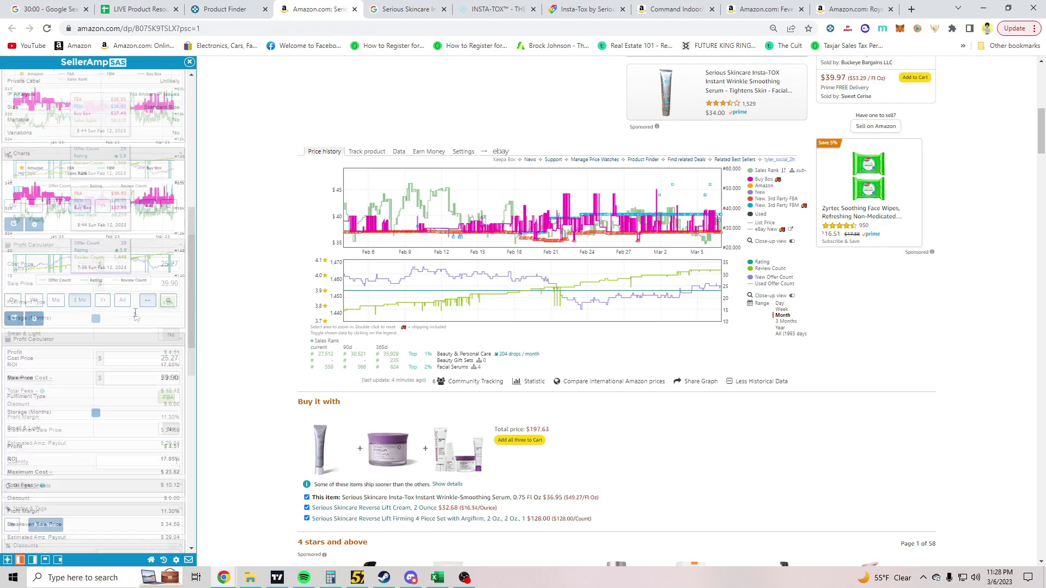
{"action": "scroll", "coordinate": [136, 322], "scroll_direction": "up", "scroll_amount": 3}
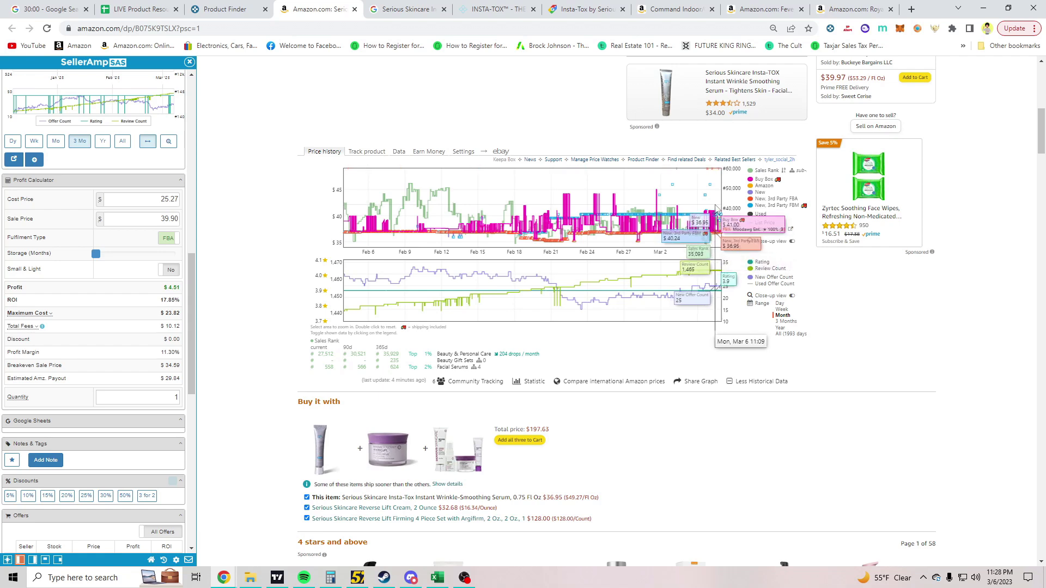
{"action": "scroll", "coordinate": [133, 268], "scroll_direction": "up", "scroll_amount": 15}
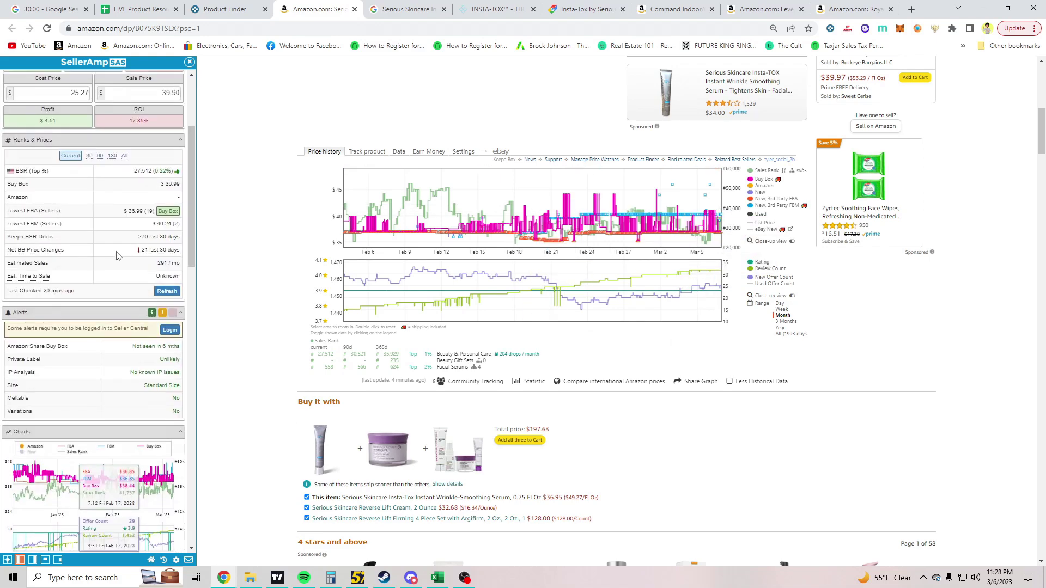
{"action": "scroll", "coordinate": [73, 292], "scroll_direction": "down", "scroll_amount": 10}
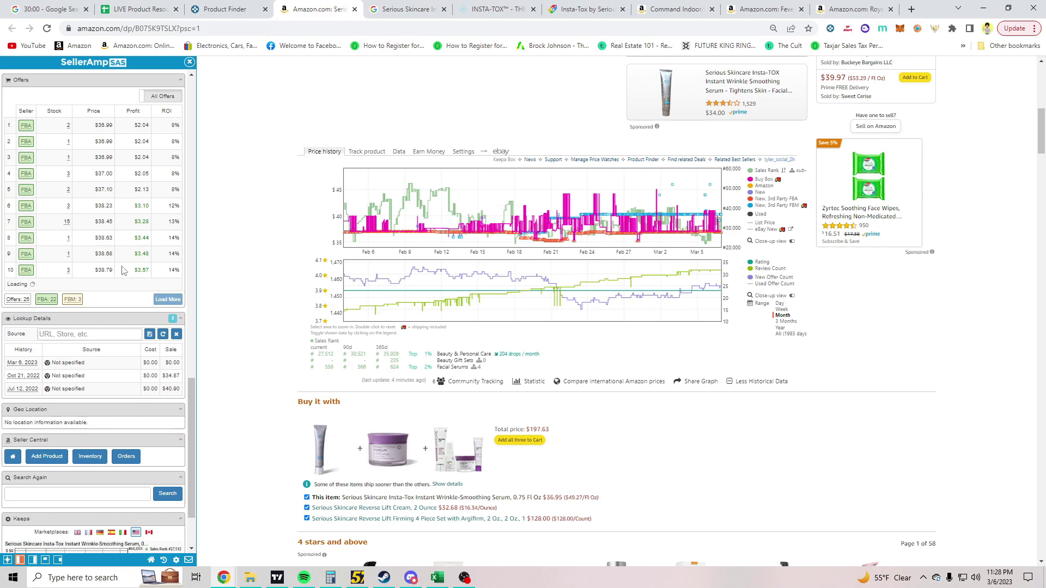
{"action": "scroll", "coordinate": [111, 325], "scroll_direction": "down", "scroll_amount": 1}
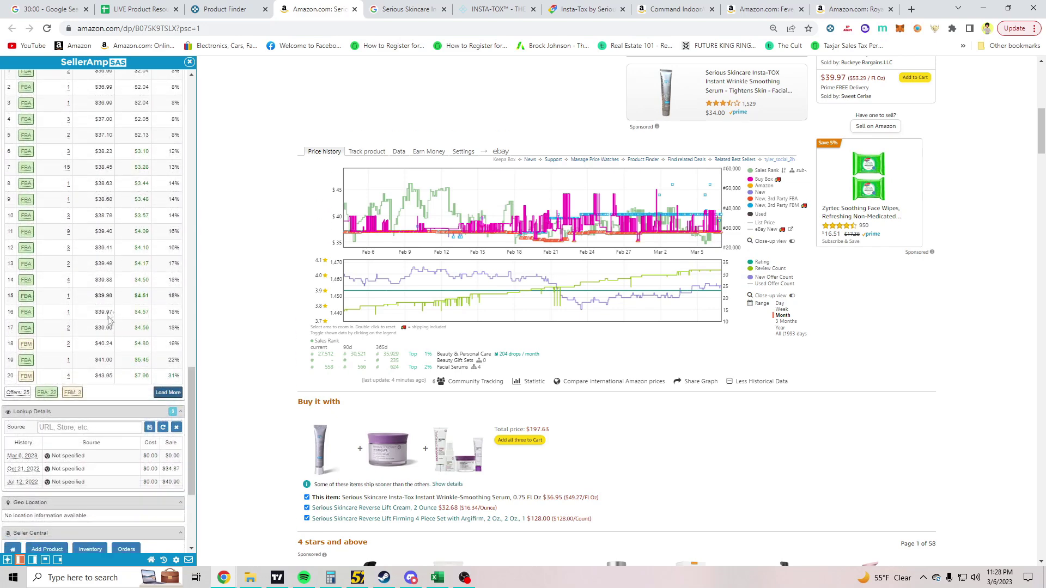
{"action": "scroll", "coordinate": [131, 312], "scroll_direction": "up", "scroll_amount": 8}
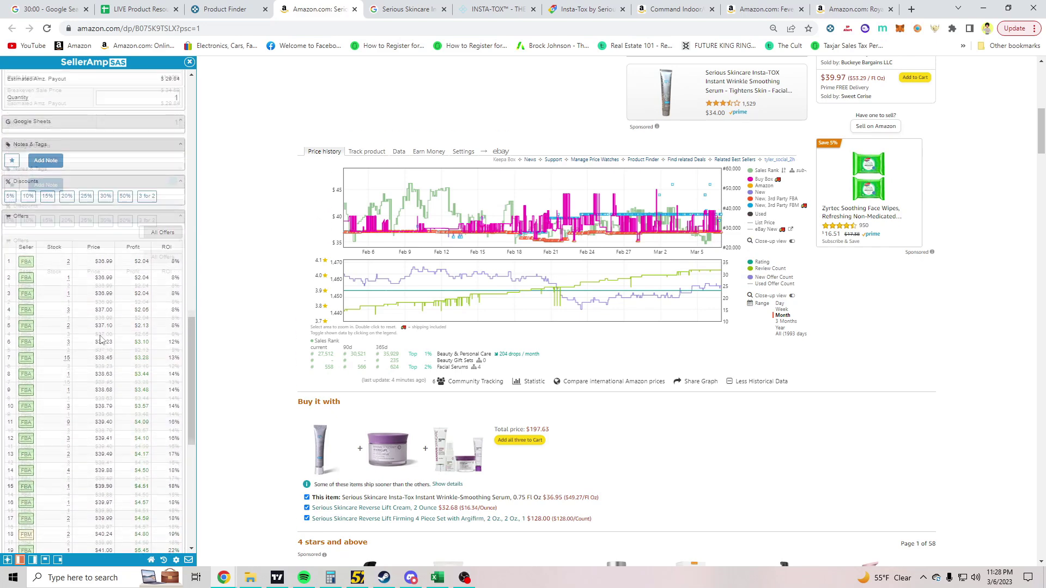
{"action": "scroll", "coordinate": [102, 335], "scroll_direction": "up", "scroll_amount": 8}
{"action": "scroll", "coordinate": [319, 198], "scroll_direction": "up", "scroll_amount": 10}
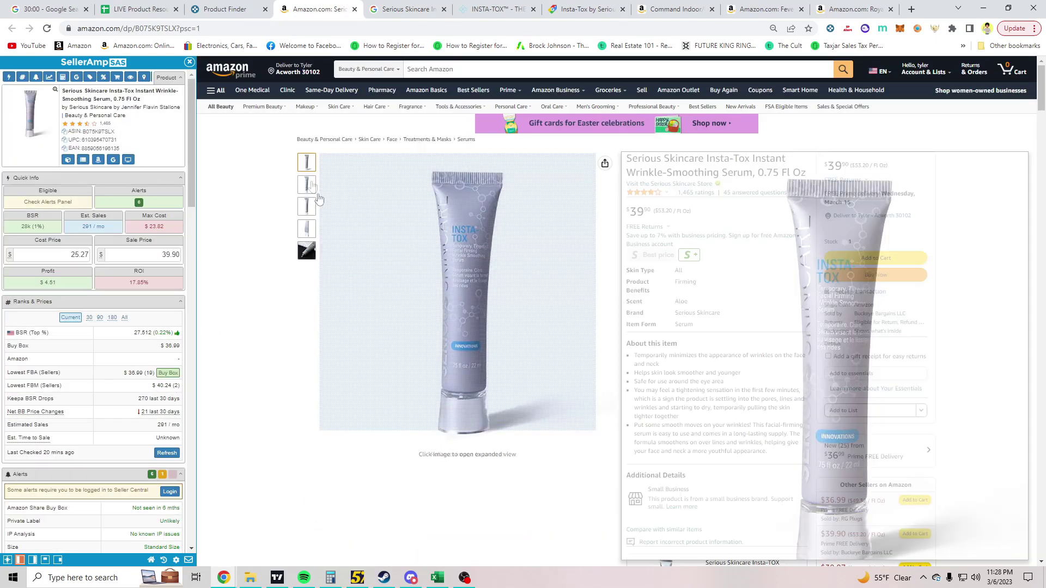
Place the Serious Skincare INSTA-TOX page beside the Amazon listing and compare the product photos and shipping offer.
{"action": "mouse_move", "coordinate": [315, 188]}
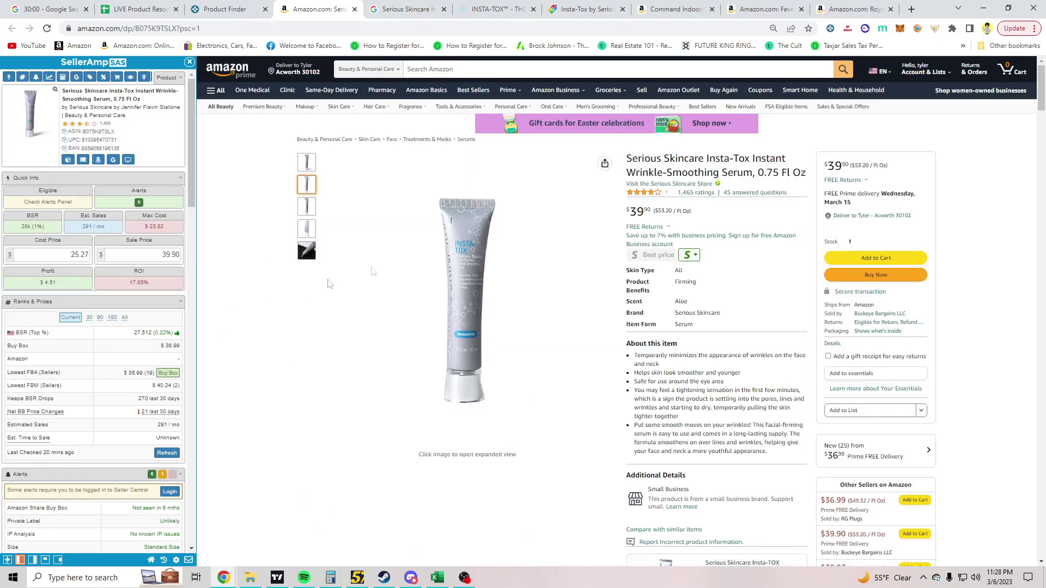
{"action": "left_click", "coordinate": [493, 9]}
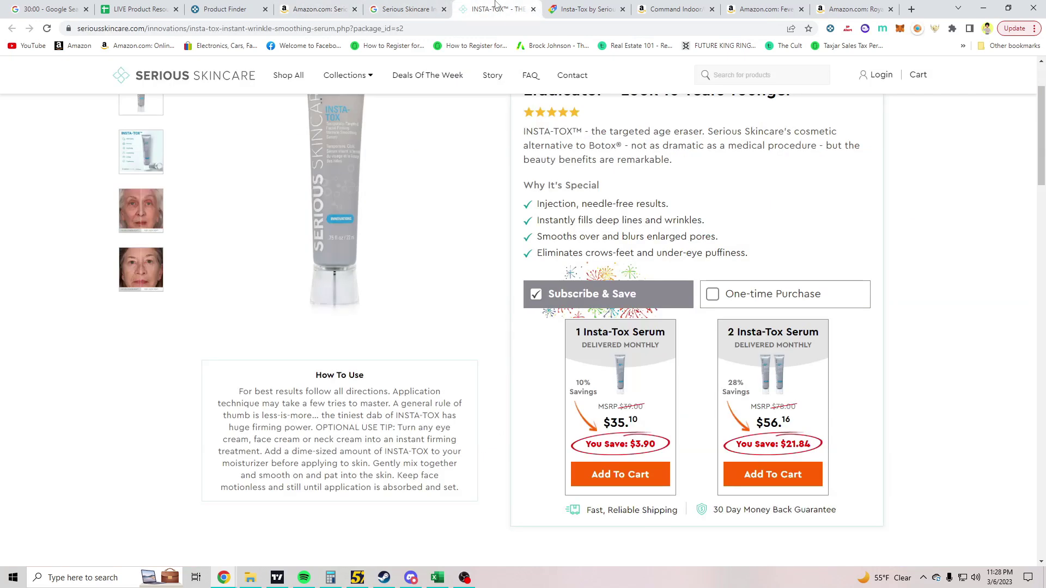
{"action": "scroll", "coordinate": [333, 219], "scroll_direction": "up", "scroll_amount": 2}
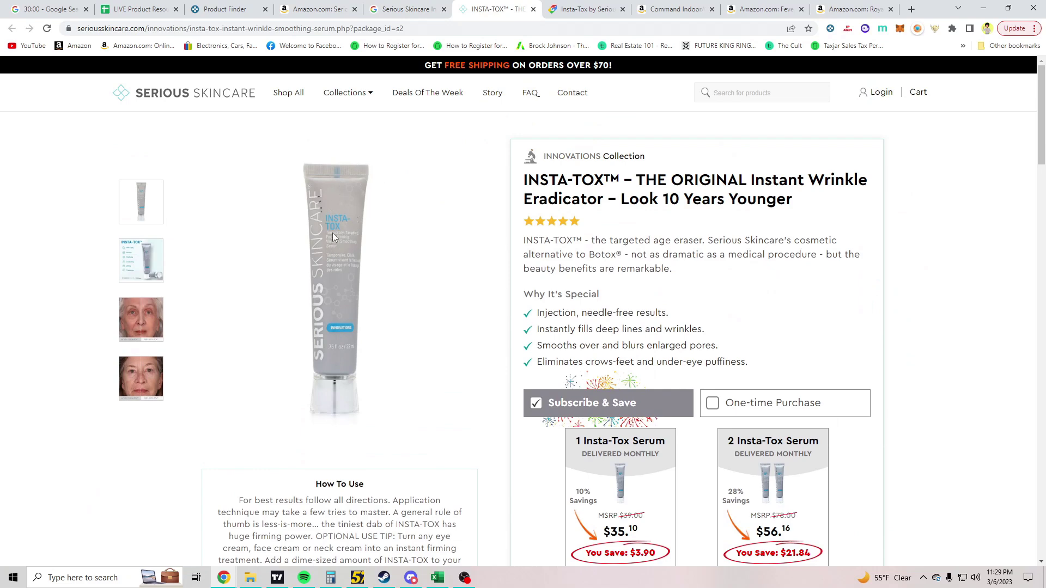
{"action": "left_click_drag", "start_coordinate": [489, 5], "coordinate": [400, 6]}
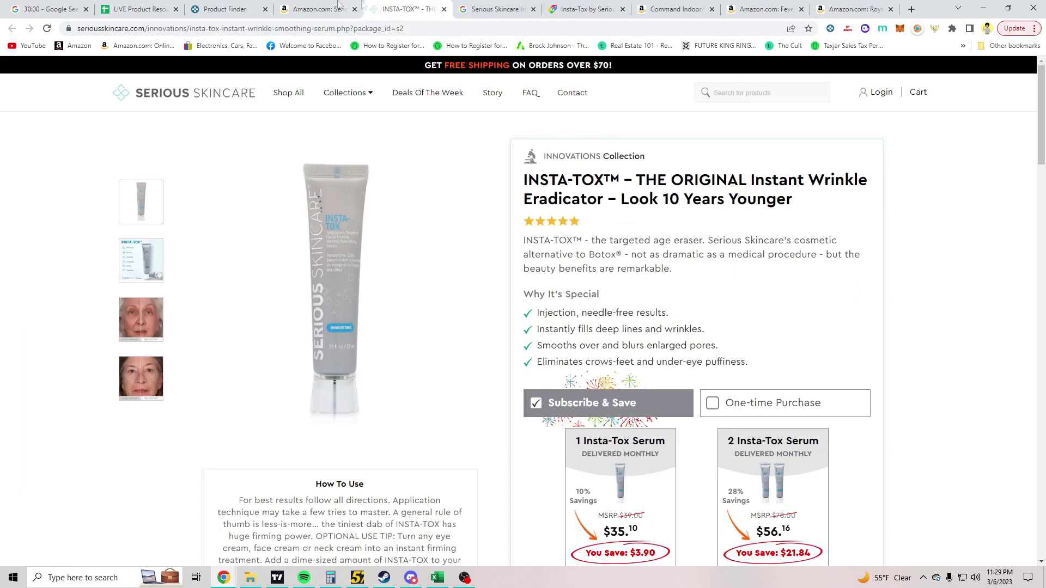
{"action": "left_click", "coordinate": [318, 8]}
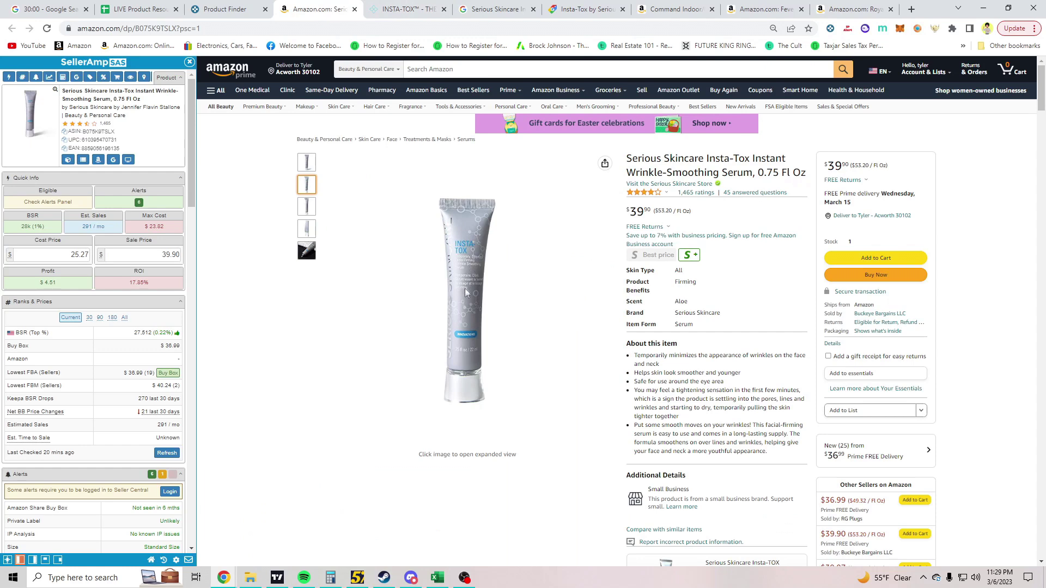
{"action": "left_click", "coordinate": [403, 9]}
{"action": "scroll", "coordinate": [428, 297], "scroll_direction": "down", "scroll_amount": 2}
{"action": "scroll", "coordinate": [427, 297], "scroll_direction": "up", "scroll_amount": 2}
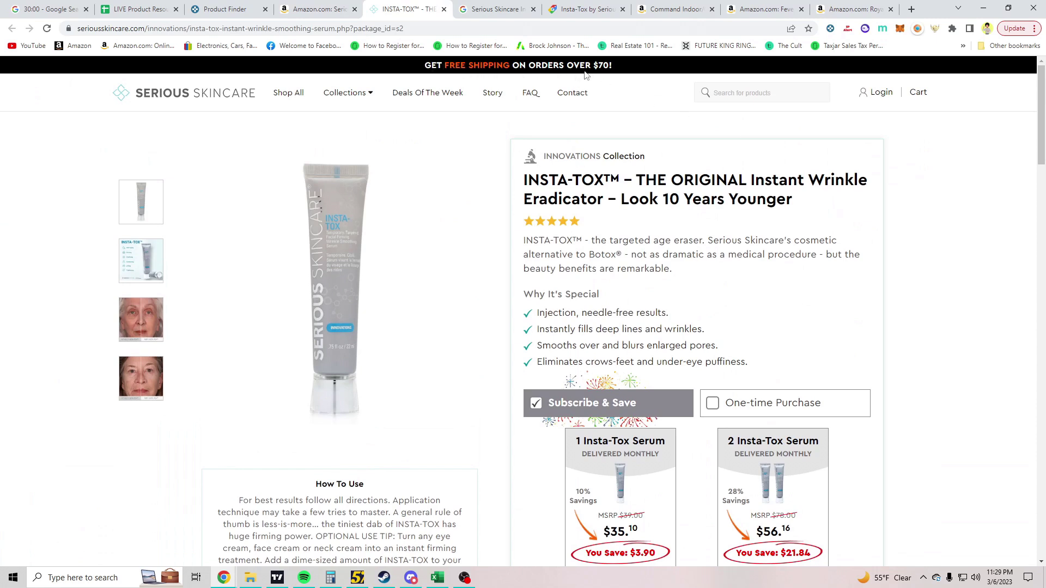
{"action": "scroll", "coordinate": [623, 297], "scroll_direction": "down", "scroll_amount": 1}
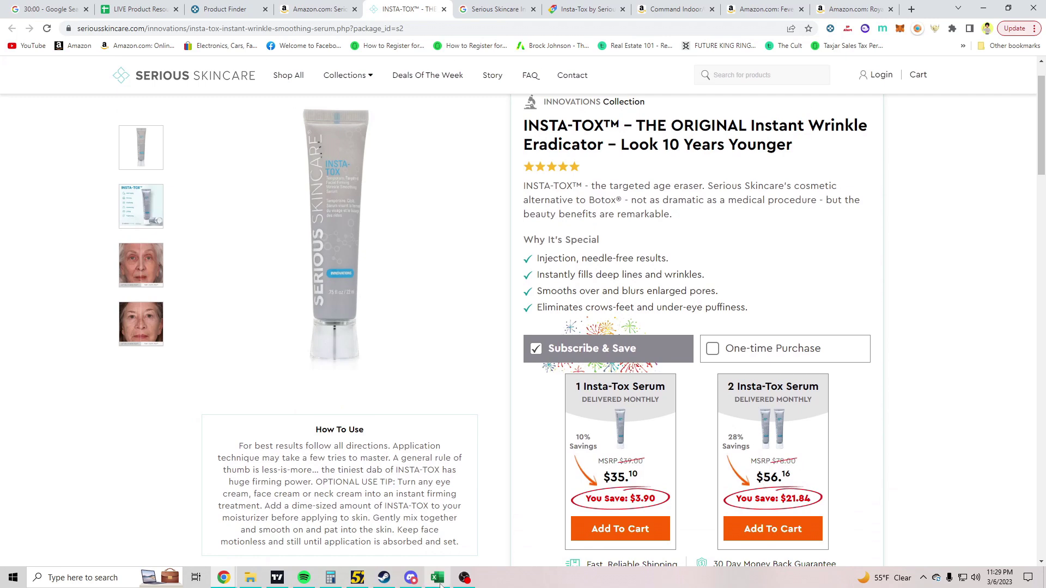
Select One-time Purchase instead of Subscribe & Save to show the non-subscription prices for the Insta-Tox serum.
{"action": "left_click", "coordinate": [331, 578]}
{"action": "left_click", "coordinate": [549, 274]}
{"action": "scroll", "coordinate": [965, 362], "scroll_direction": "down", "scroll_amount": 1}
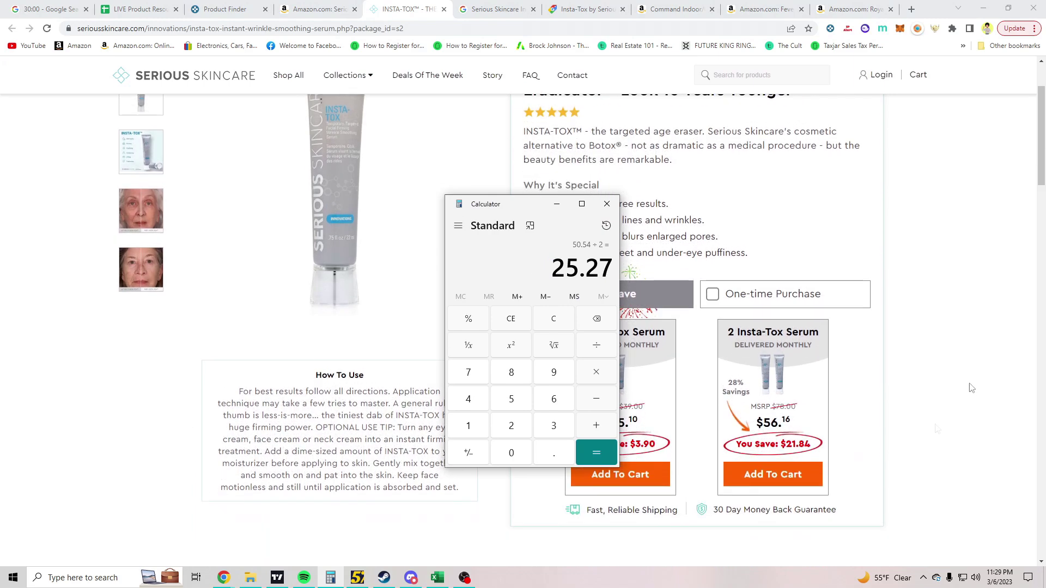
{"action": "scroll", "coordinate": [980, 338], "scroll_direction": "up", "scroll_amount": 1}
{"action": "left_click", "coordinate": [979, 321]}
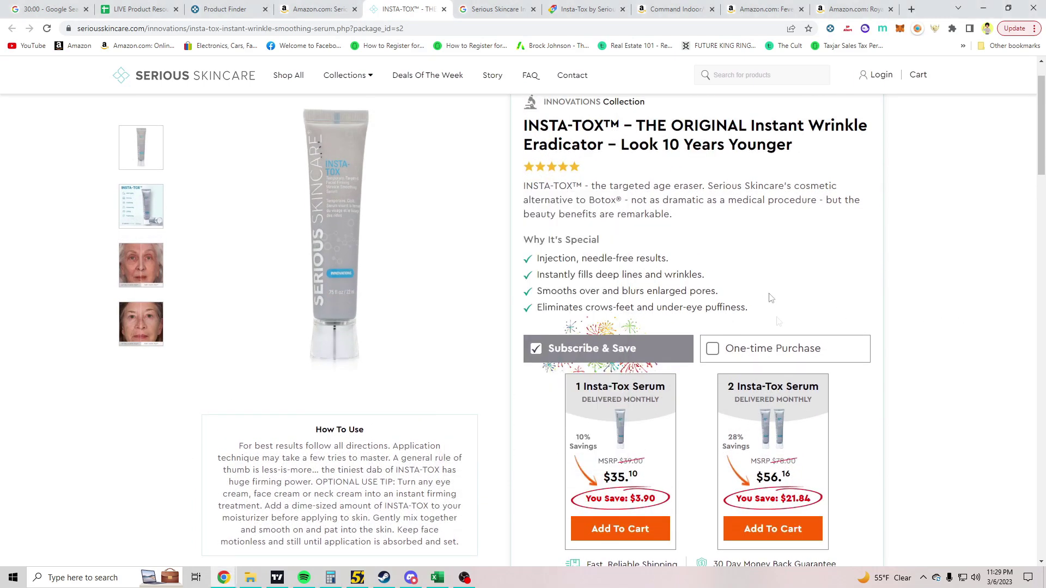
{"action": "left_click", "coordinate": [713, 351]}
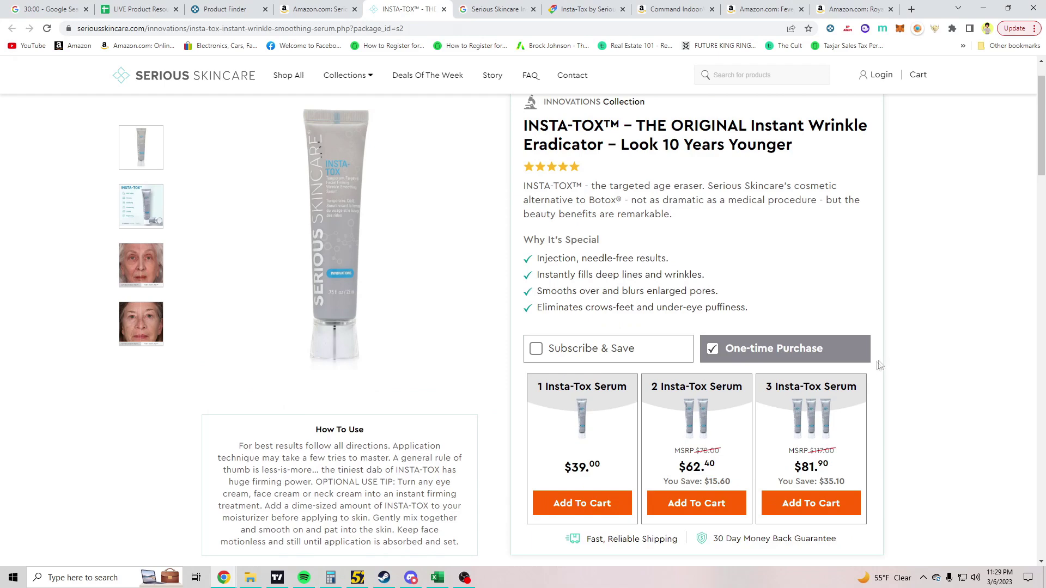
{"action": "left_click", "coordinate": [545, 351]}
{"action": "left_click", "coordinate": [715, 349]}
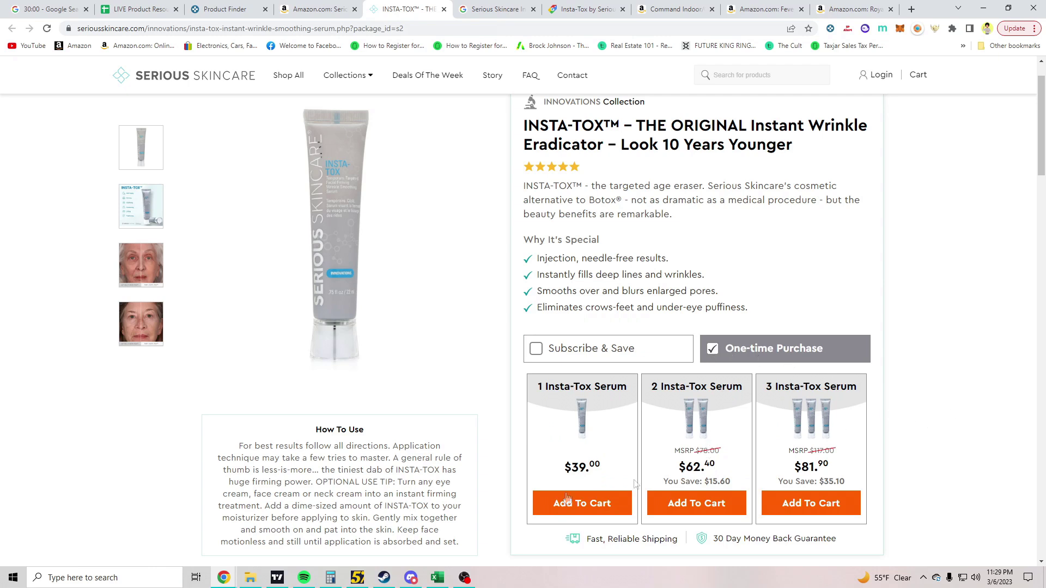
Calculate a 10% discount on the $62.40 two-serum price in Calculator.
{"action": "left_click", "coordinate": [331, 577]}
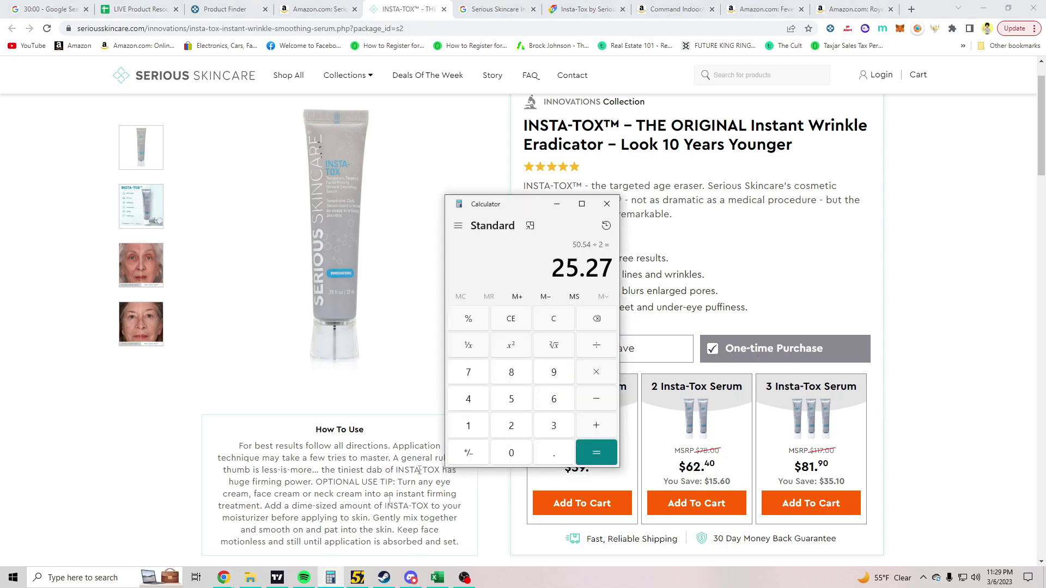
{"action": "left_click", "coordinate": [554, 319]}
{"action": "left_click", "coordinate": [554, 399]}
{"action": "left_click", "coordinate": [511, 426]}
{"action": "left_click", "coordinate": [552, 454]}
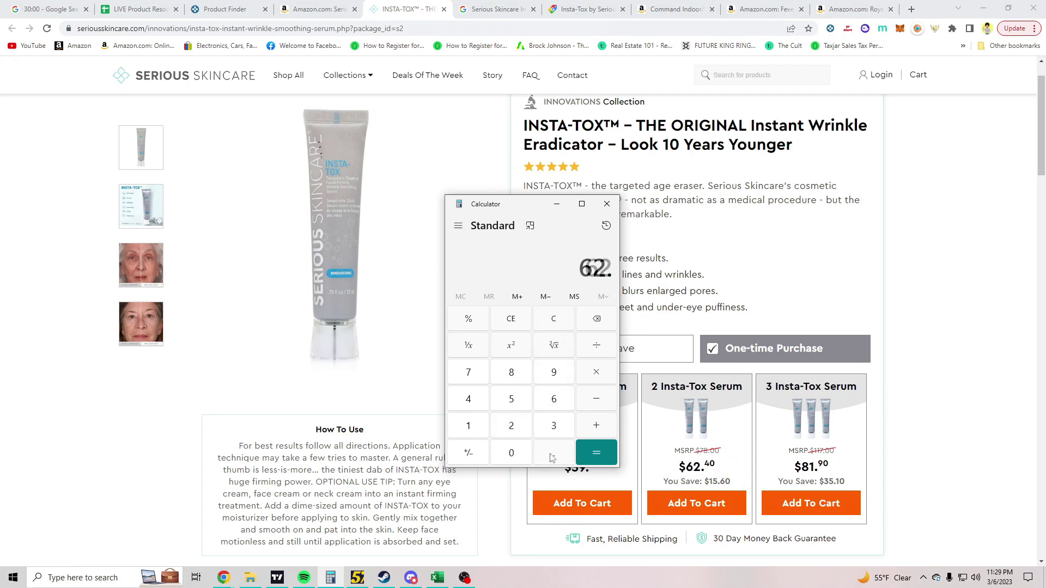
{"action": "left_click", "coordinate": [469, 402]}
{"action": "left_click", "coordinate": [596, 372]}
{"action": "left_click", "coordinate": [479, 430]}
{"action": "left_click", "coordinate": [598, 454]}
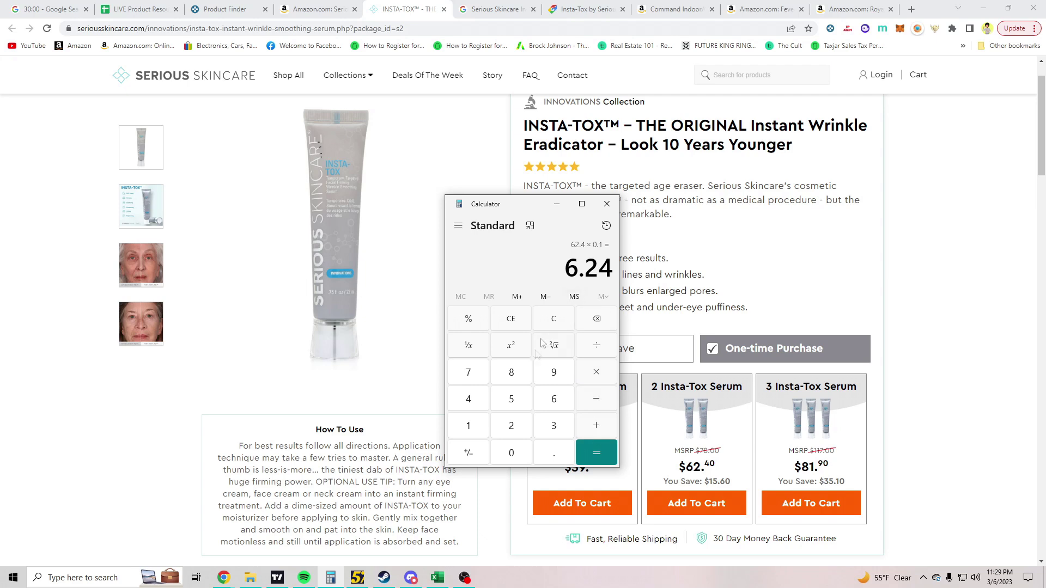
Subtract the 6.24 discount from the 62.40 two-serum price.
{"action": "left_click", "coordinate": [553, 319]}
{"action": "left_click", "coordinate": [554, 399]}
{"action": "left_click", "coordinate": [511, 426]}
{"action": "left_click", "coordinate": [554, 454]}
{"action": "left_click", "coordinate": [477, 404]}
{"action": "left_click", "coordinate": [517, 448]}
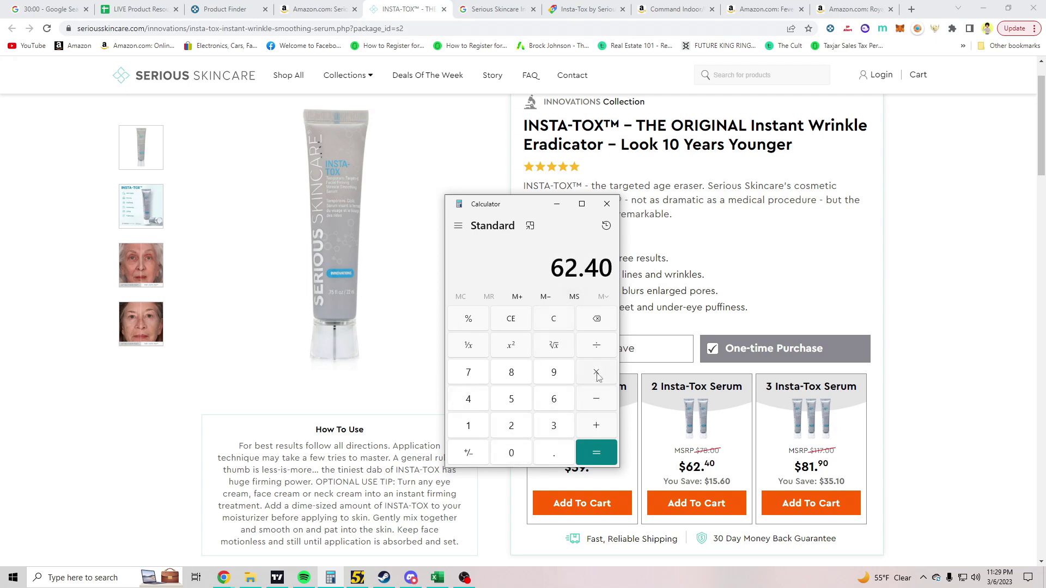
{"action": "left_click", "coordinate": [597, 398]}
{"action": "left_click", "coordinate": [554, 398]}
{"action": "left_click", "coordinate": [553, 452]}
{"action": "left_click", "coordinate": [511, 426]}
{"action": "left_click", "coordinate": [468, 399]}
{"action": "left_click", "coordinate": [597, 453]}
Divide the discounted two-serum price by 2 to get the cost per serum.
{"action": "left_click", "coordinate": [596, 345]}
{"action": "left_click", "coordinate": [511, 427]}
{"action": "left_click", "coordinate": [596, 453]}
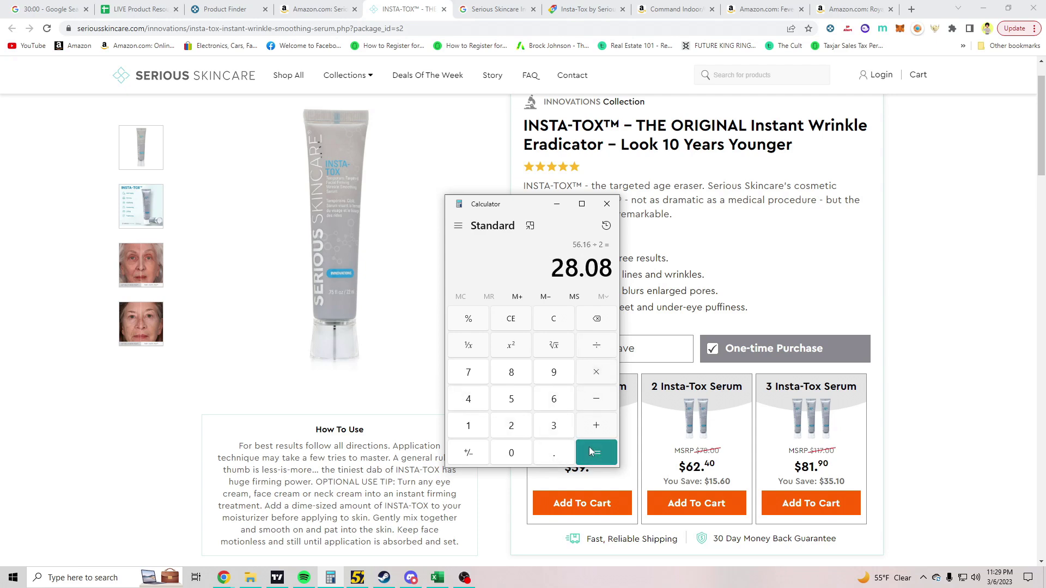
{"action": "left_click", "coordinate": [924, 247]}
Set the serum's SellerAmp cost price to 28.08 and check the resulting profit.
{"action": "left_click", "coordinate": [319, 9]}
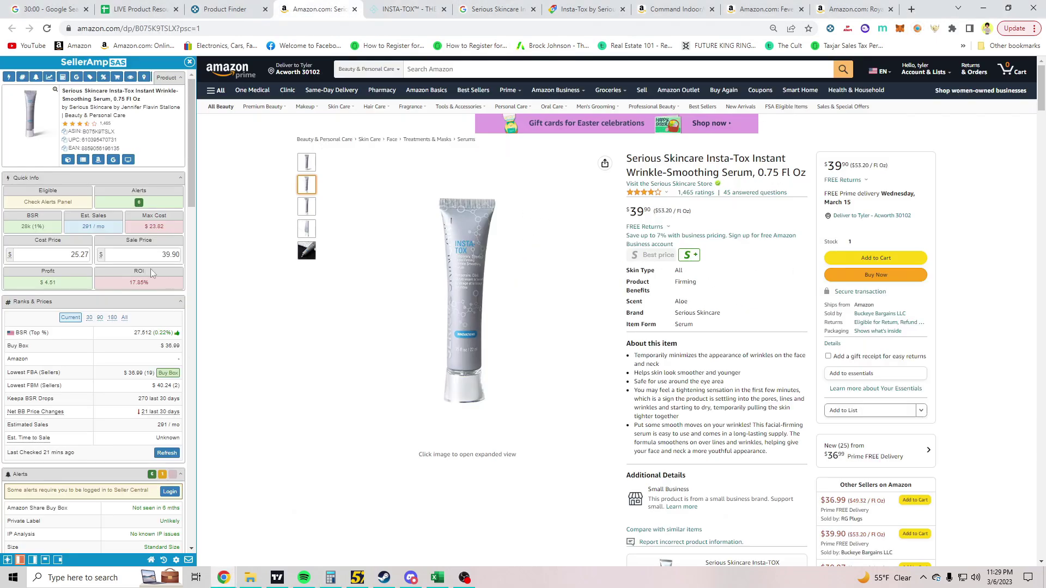
{"action": "double_click", "coordinate": [83, 256]}
{"action": "type", "text": "28.08"}
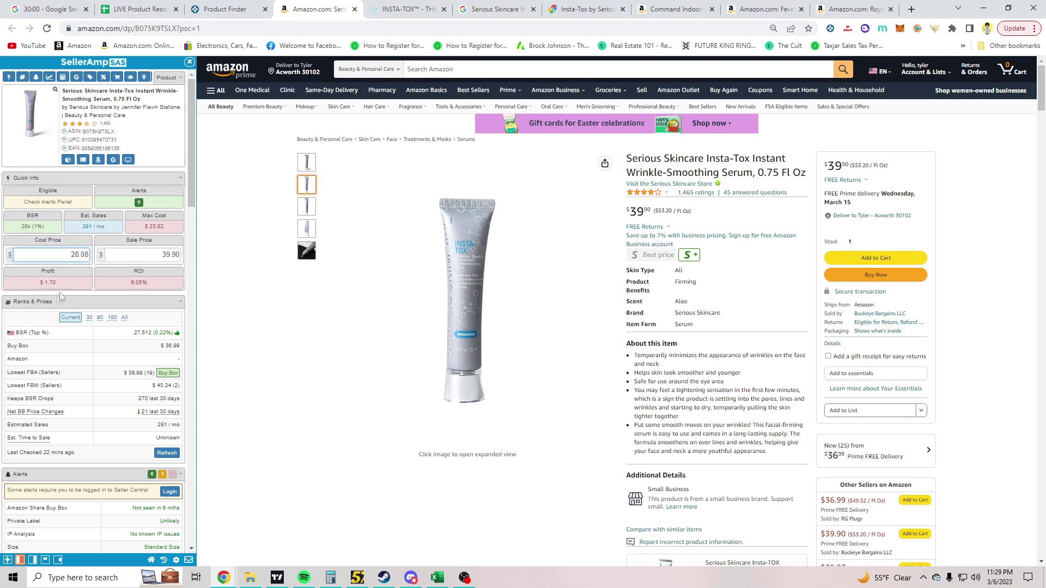
{"action": "left_click_drag", "start_coordinate": [61, 297], "coordinate": [2, 279]}
{"action": "left_click_drag", "start_coordinate": [63, 286], "coordinate": [39, 282]}
{"action": "left_click_drag", "start_coordinate": [76, 288], "coordinate": [40, 282]}
Examine the Google Shopping results for the Insta-Tox serum, comparing prices and delivery costs across retailers.
{"action": "scroll", "coordinate": [468, 305], "scroll_direction": "down", "scroll_amount": 7}
{"action": "scroll", "coordinate": [672, 381], "scroll_direction": "up", "scroll_amount": 3}
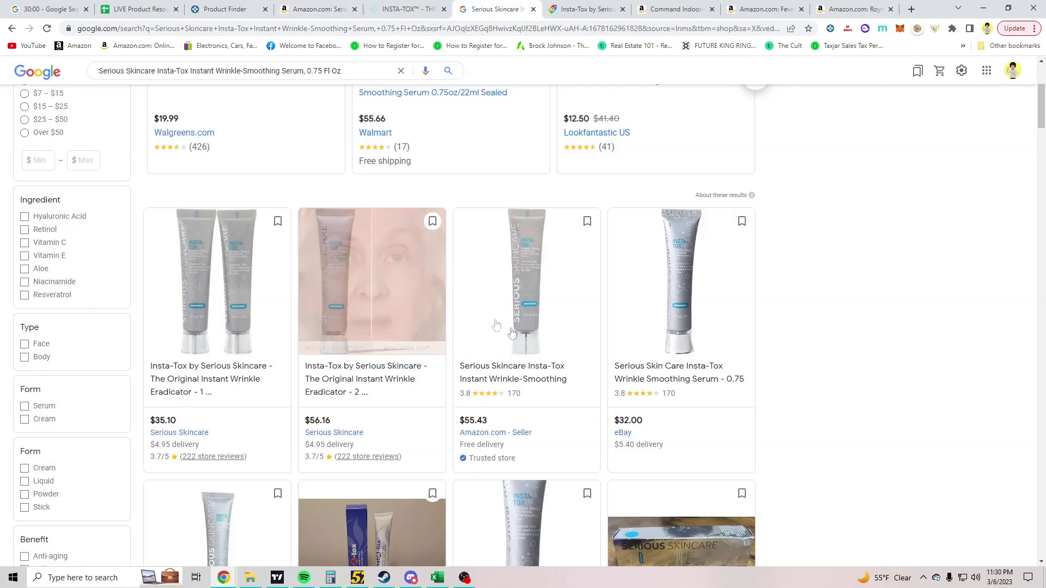
{"action": "scroll", "coordinate": [687, 366], "scroll_direction": "down", "scroll_amount": 6}
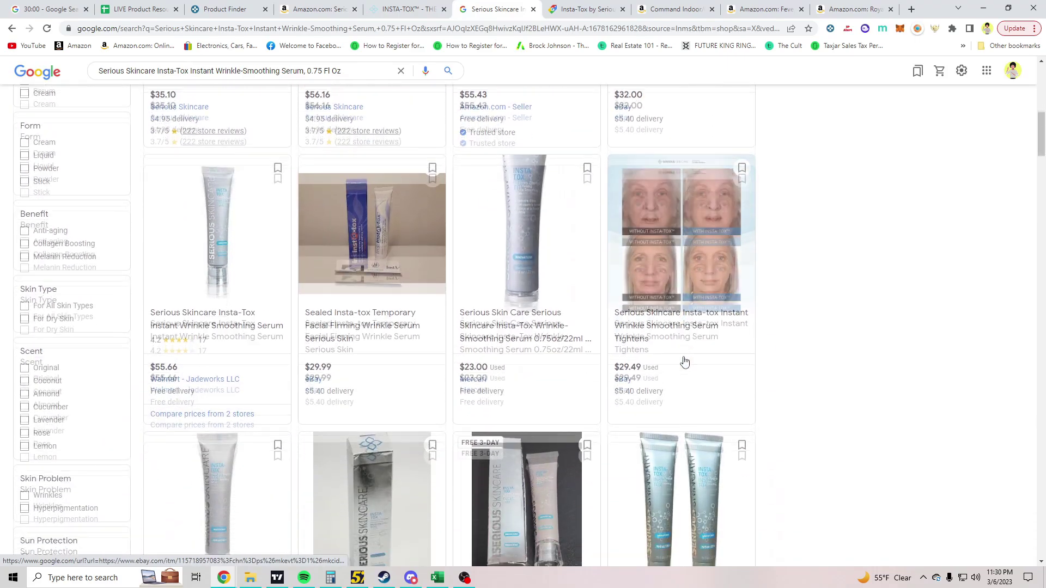
{"action": "scroll", "coordinate": [470, 303], "scroll_direction": "down", "scroll_amount": 1}
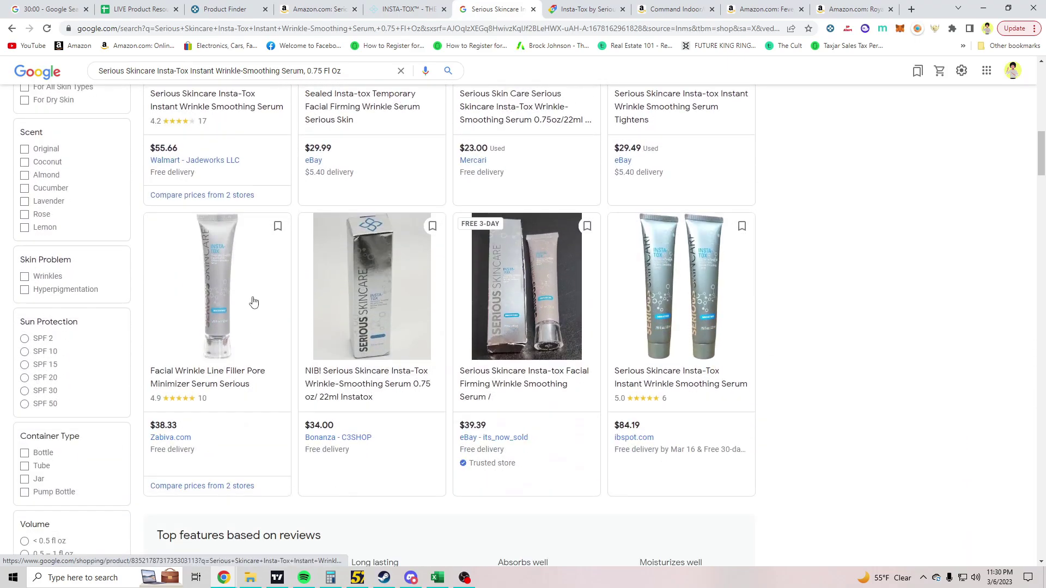
{"action": "scroll", "coordinate": [252, 299], "scroll_direction": "down", "scroll_amount": 1}
{"action": "scroll", "coordinate": [440, 338], "scroll_direction": "up", "scroll_amount": 1}
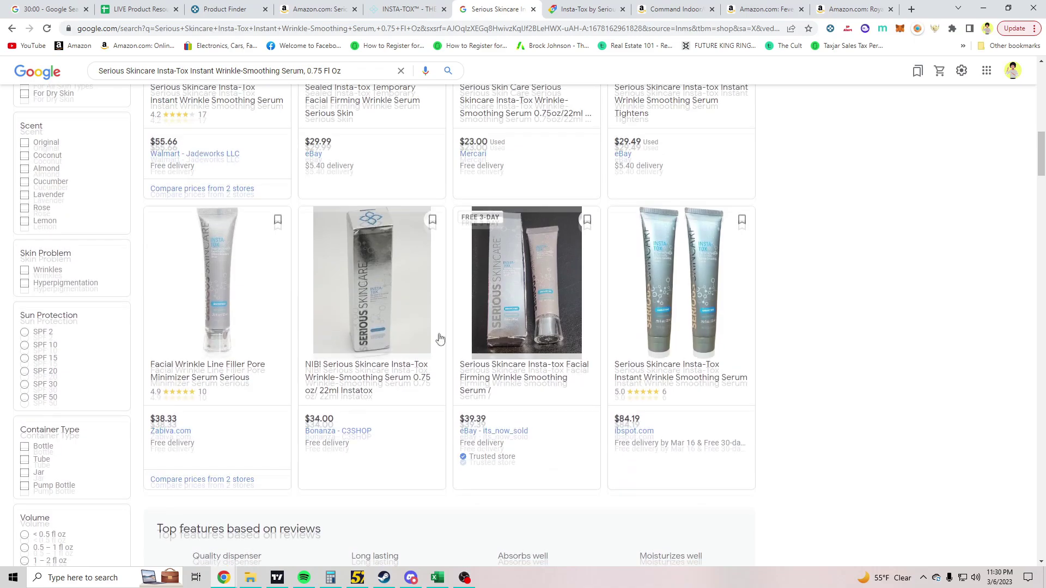
{"action": "scroll", "coordinate": [439, 340], "scroll_direction": "down", "scroll_amount": 6}
{"action": "scroll", "coordinate": [689, 343], "scroll_direction": "up", "scroll_amount": 5}
{"action": "scroll", "coordinate": [885, 366], "scroll_direction": "up", "scroll_amount": 8}
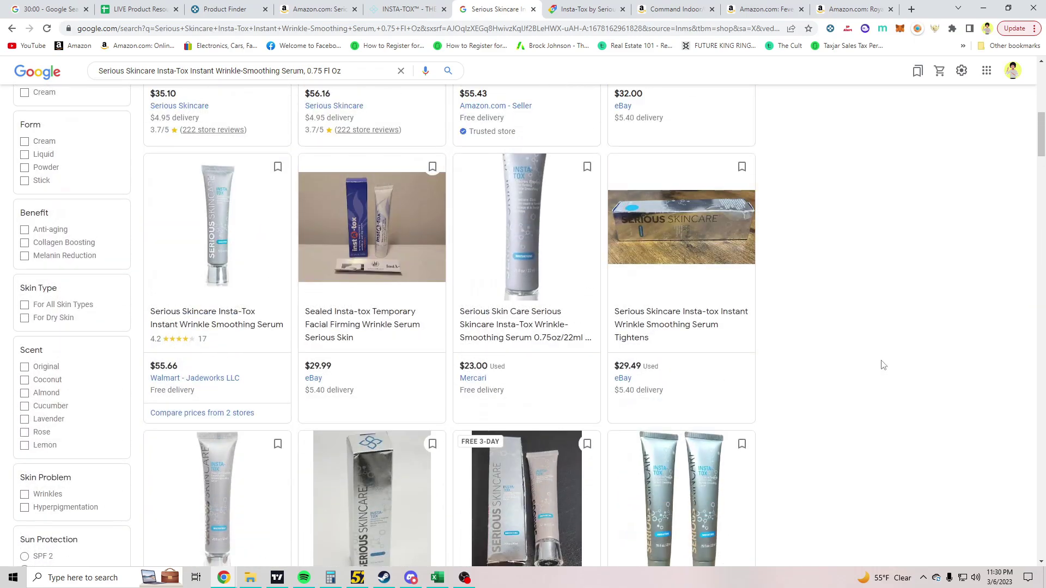
Recheck the top Google Shopping results for the serum and view the buying options for the one-bottle Insta-Tox subscription.
{"action": "scroll", "coordinate": [885, 364], "scroll_direction": "up", "scroll_amount": 3}
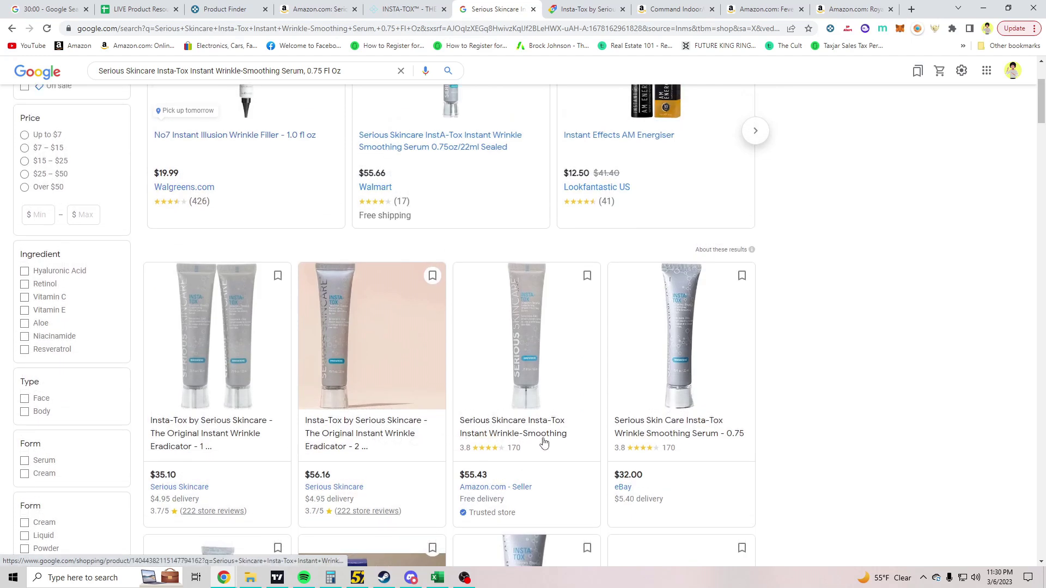
{"action": "scroll", "coordinate": [544, 443], "scroll_direction": "up", "scroll_amount": 3}
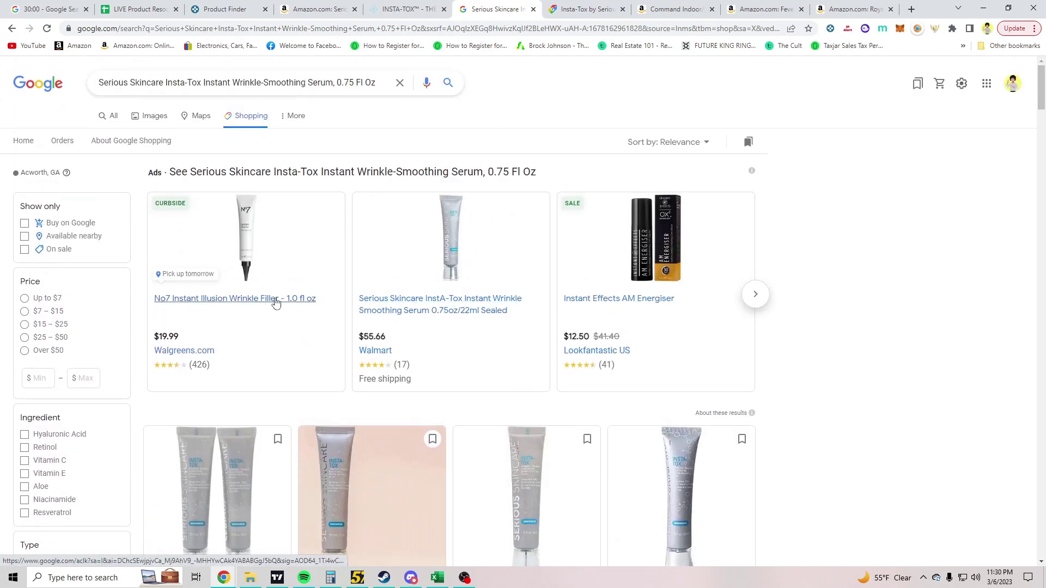
{"action": "left_click", "coordinate": [584, 9]}
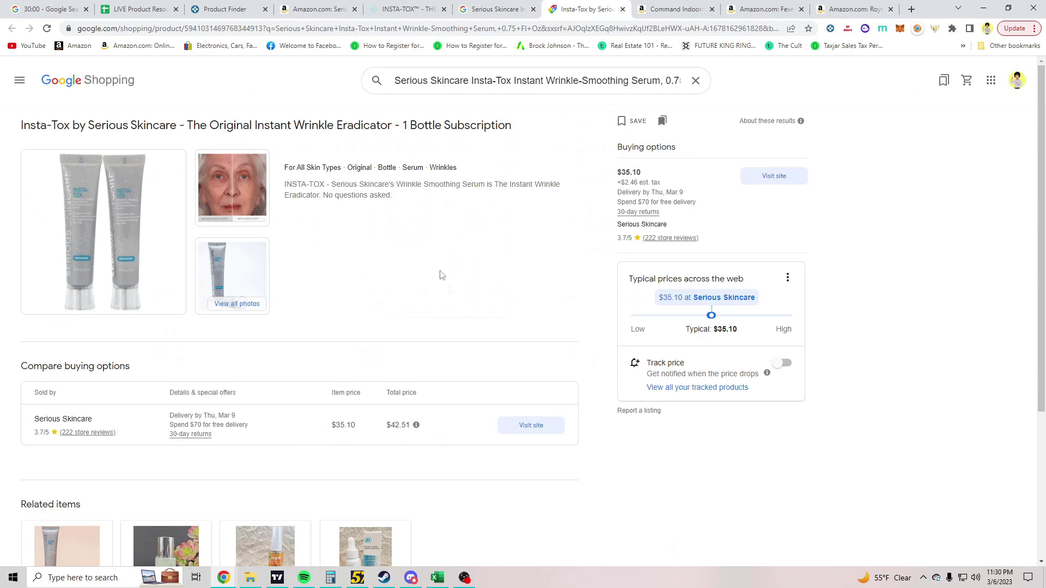
Close the Insta-Tox retailer page, the Google Shopping results and the Insta-Tox buying options page, returning to the serum's Amazon listing.
{"action": "left_click", "coordinate": [491, 9]}
{"action": "left_click", "coordinate": [414, 8]}
{"action": "left_click", "coordinate": [443, 9]}
{"action": "left_click", "coordinate": [444, 8]}
{"action": "left_click", "coordinate": [444, 9]}
{"action": "key", "text": "ctrl+shift+Tab"}
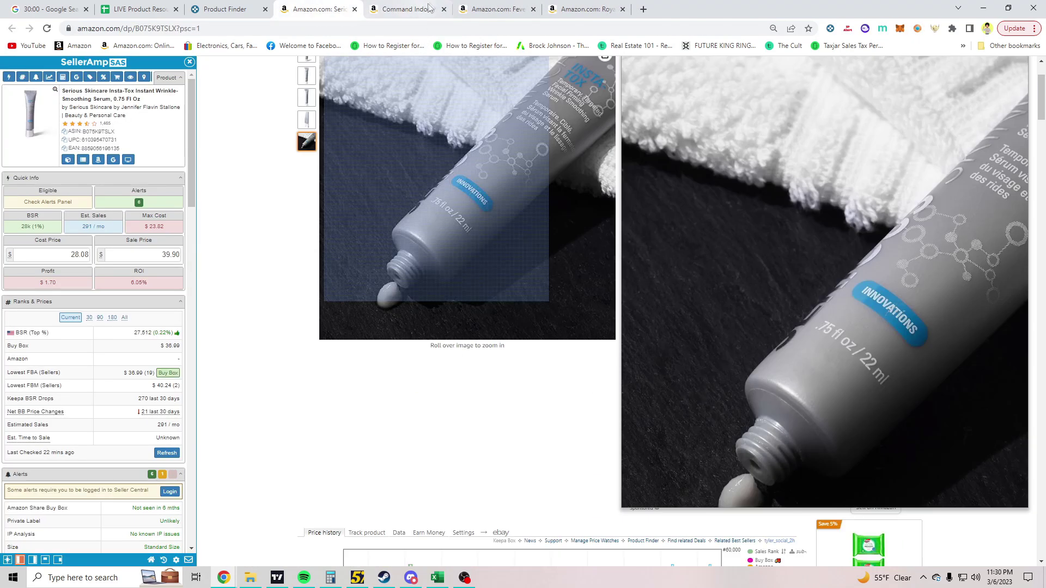
Close all remaining Amazon product pages, including the serum listing, and bring up the LIVE Product Resourcing List spreadsheet.
{"action": "left_click", "coordinate": [443, 9]}
{"action": "left_click", "coordinate": [443, 9]}
{"action": "left_click", "coordinate": [443, 9]}
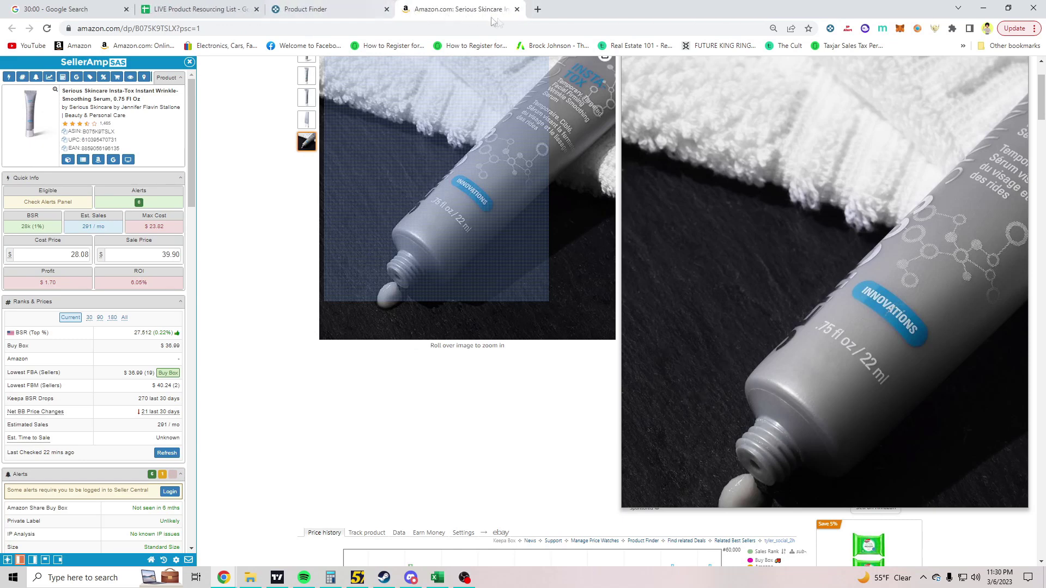
{"action": "left_click", "coordinate": [516, 9]}
{"action": "left_click", "coordinate": [196, 9]}
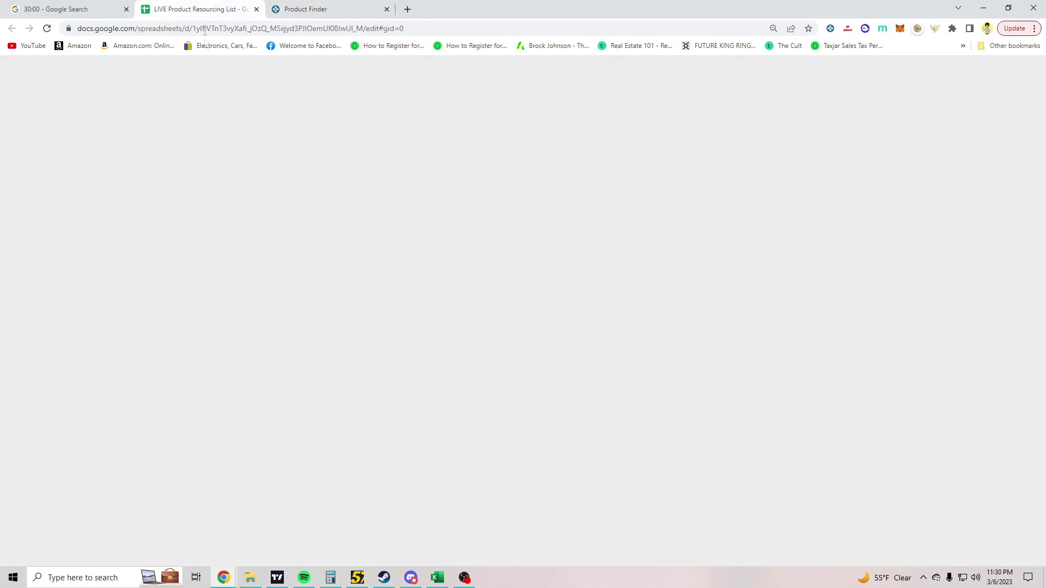